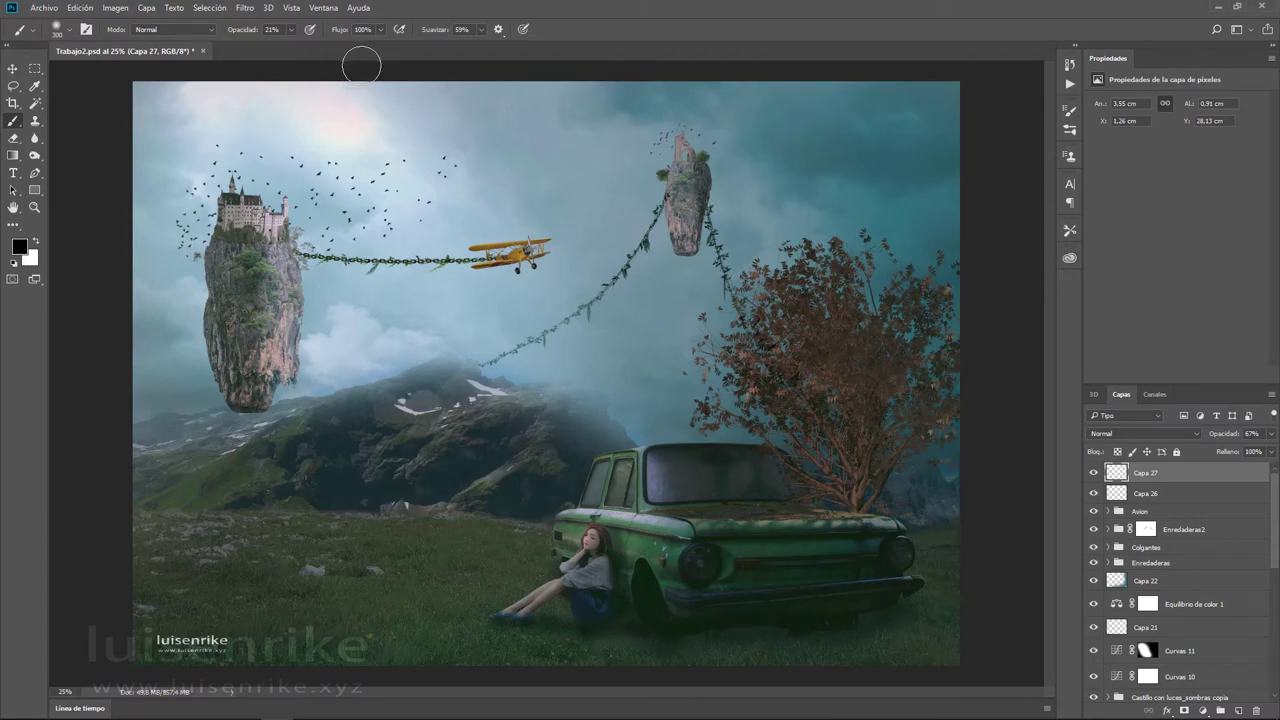
- Create a blank A3 landscape document (420 × 297 mm, 300 ppi) from the Print presets
{"action": "left_click", "coordinate": [44, 7]}
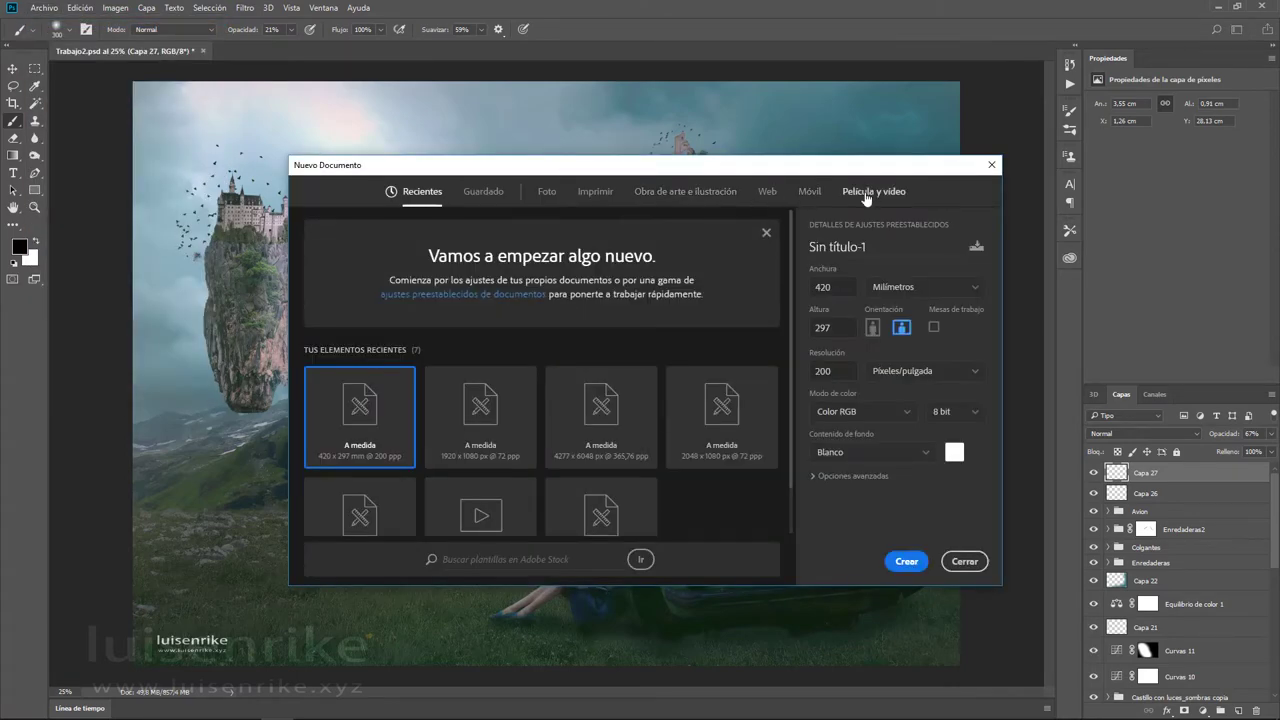
{"action": "left_click", "coordinate": [596, 191]}
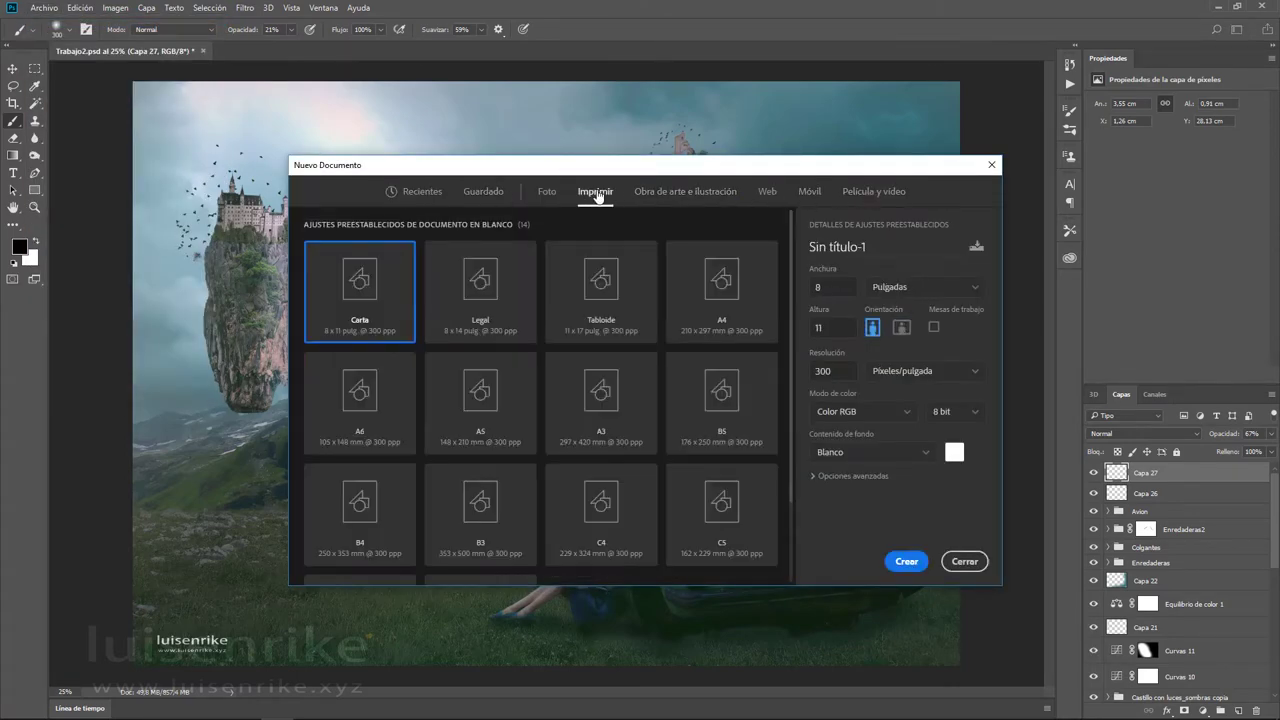
{"action": "left_click", "coordinate": [594, 417]}
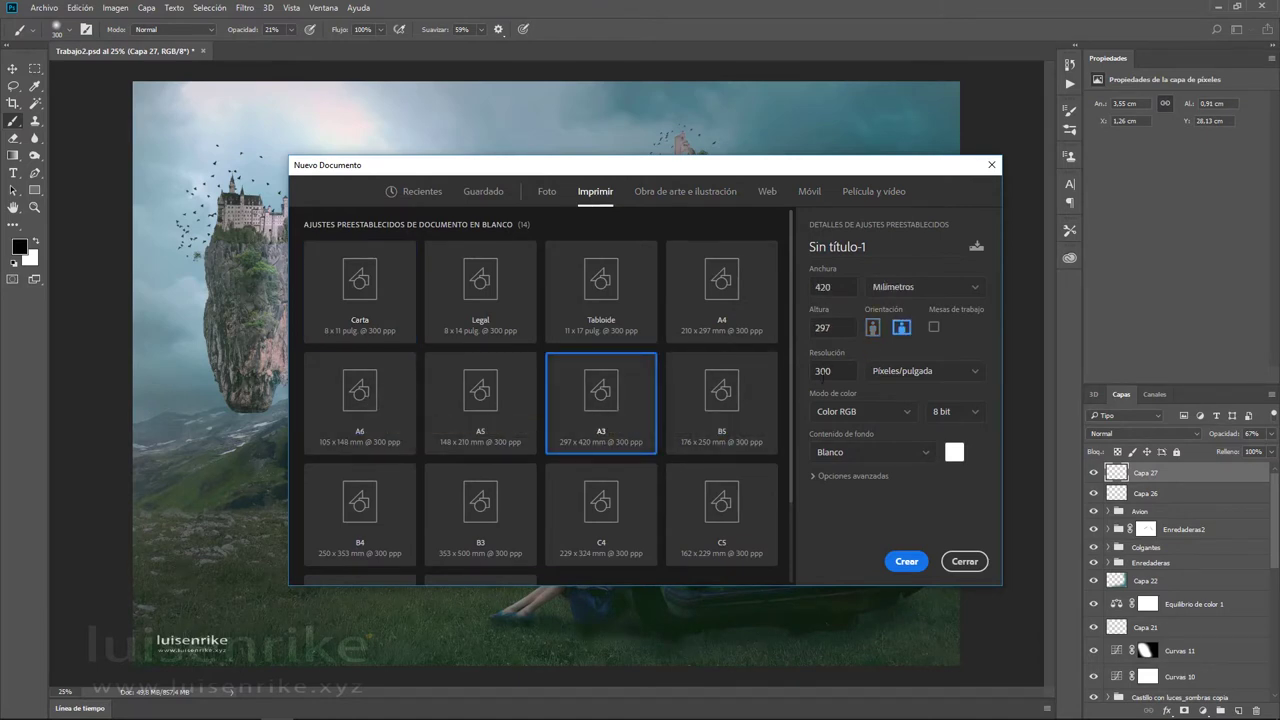
{"action": "left_click", "coordinate": [906, 563]}
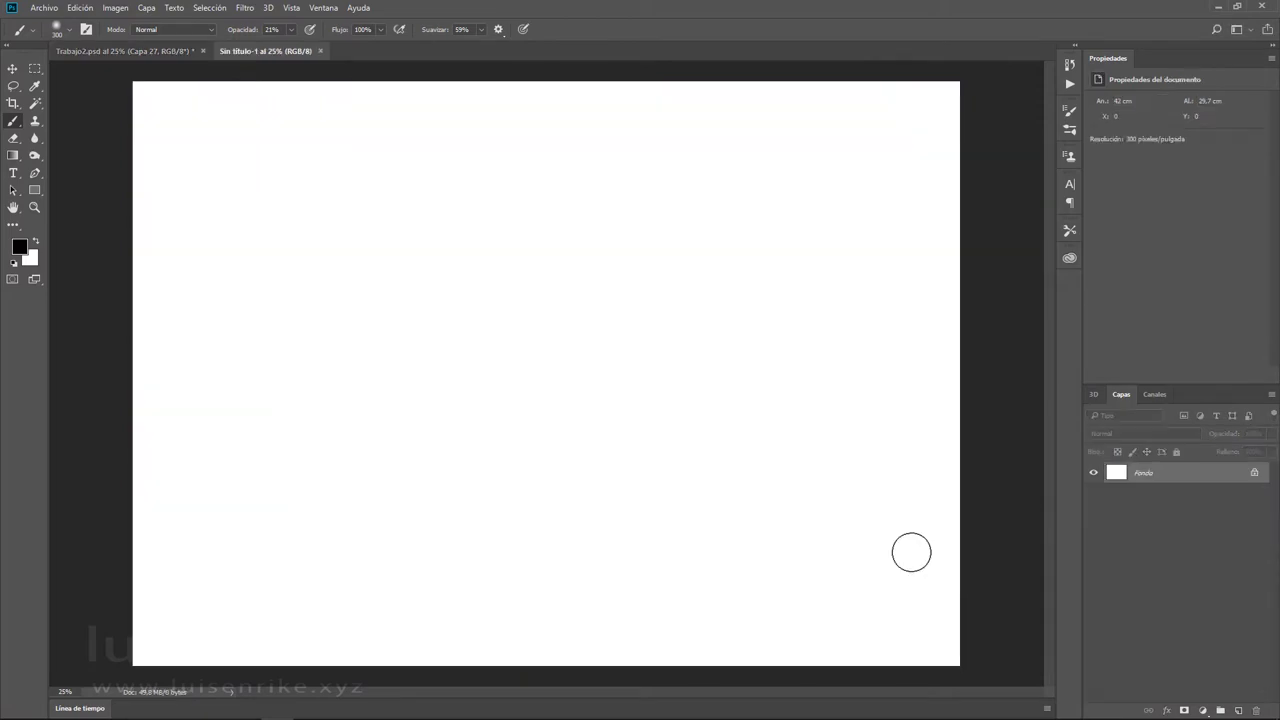
- Open the mad_sky storm-cloud photo
{"action": "left_click", "coordinate": [44, 7]}
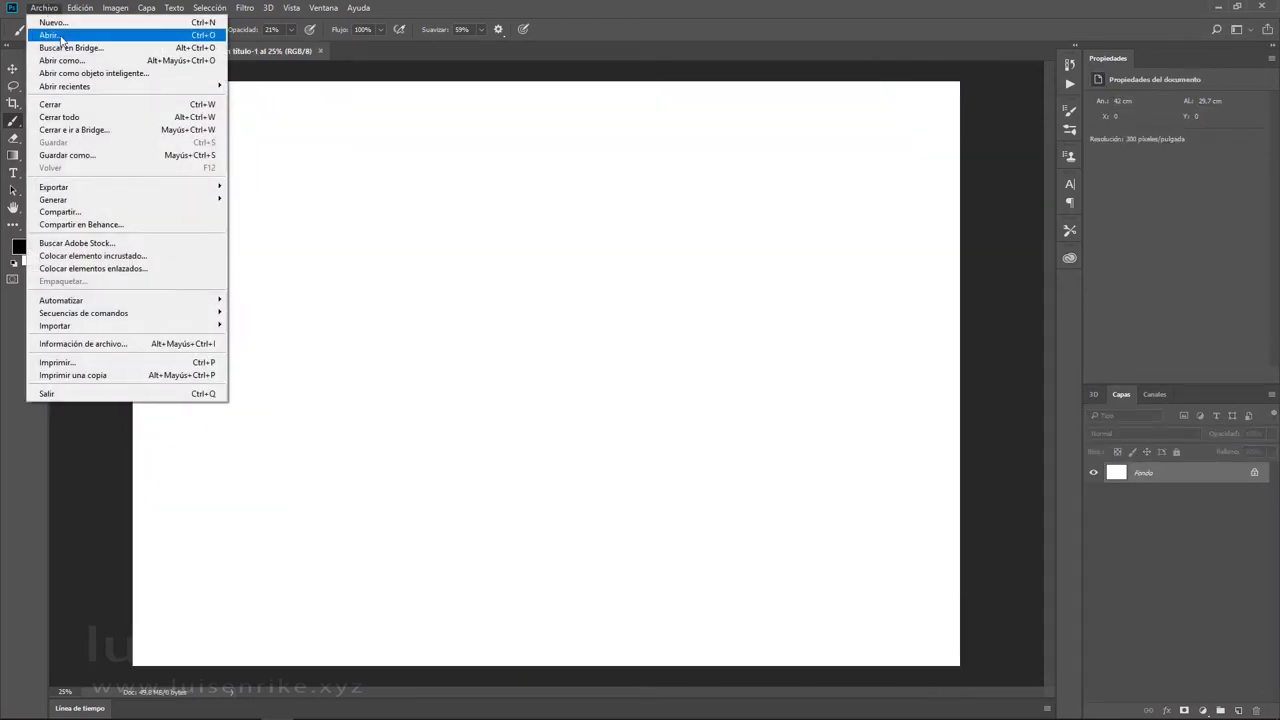
{"action": "left_click", "coordinate": [60, 34]}
{"action": "double_click", "coordinate": [372, 212]}
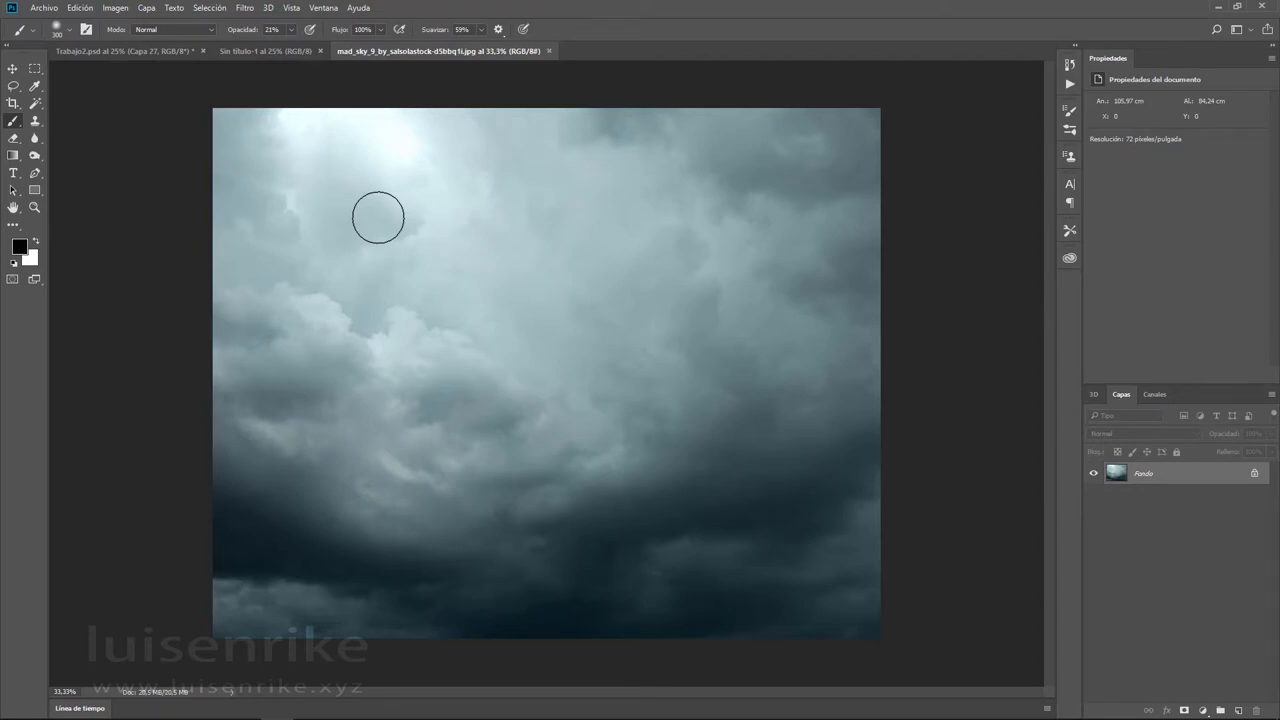
- Paste the clouds into Sin título-1 and scale them to fill the whole canvas
{"action": "left_click", "coordinate": [258, 51]}
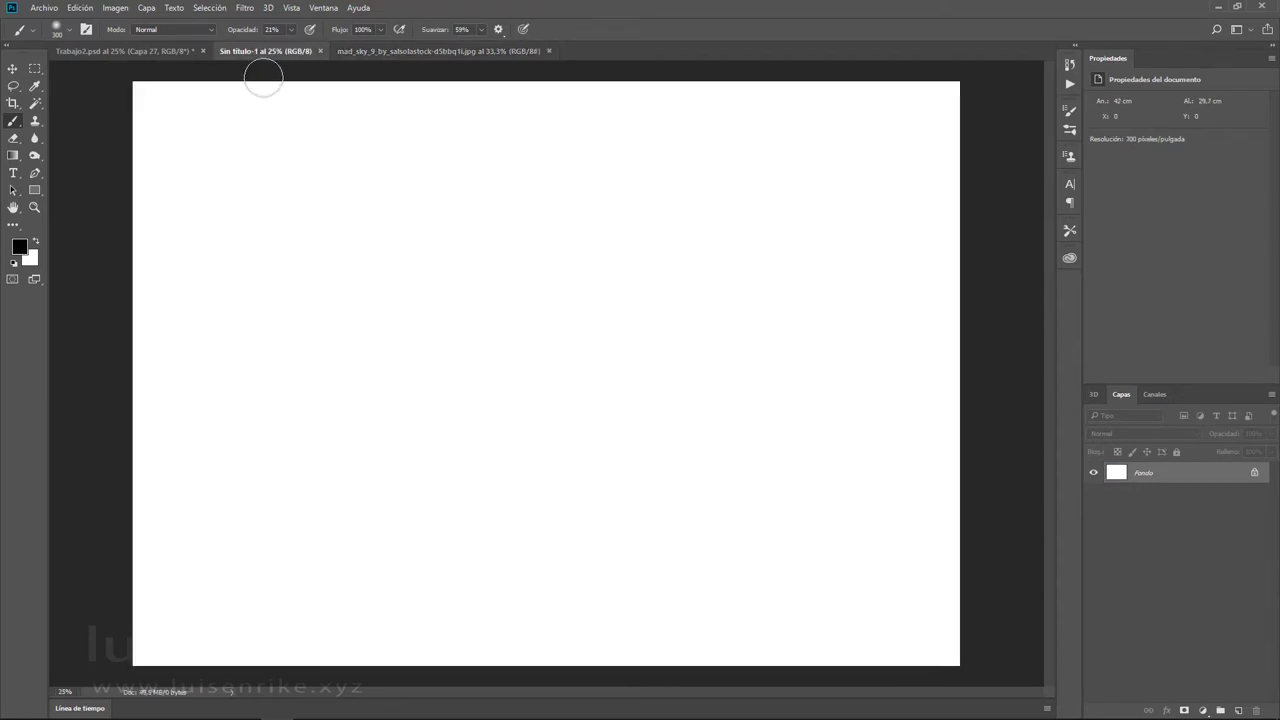
{"action": "key", "text": "ctrl+v"}
{"action": "left_click", "coordinate": [12, 68]}
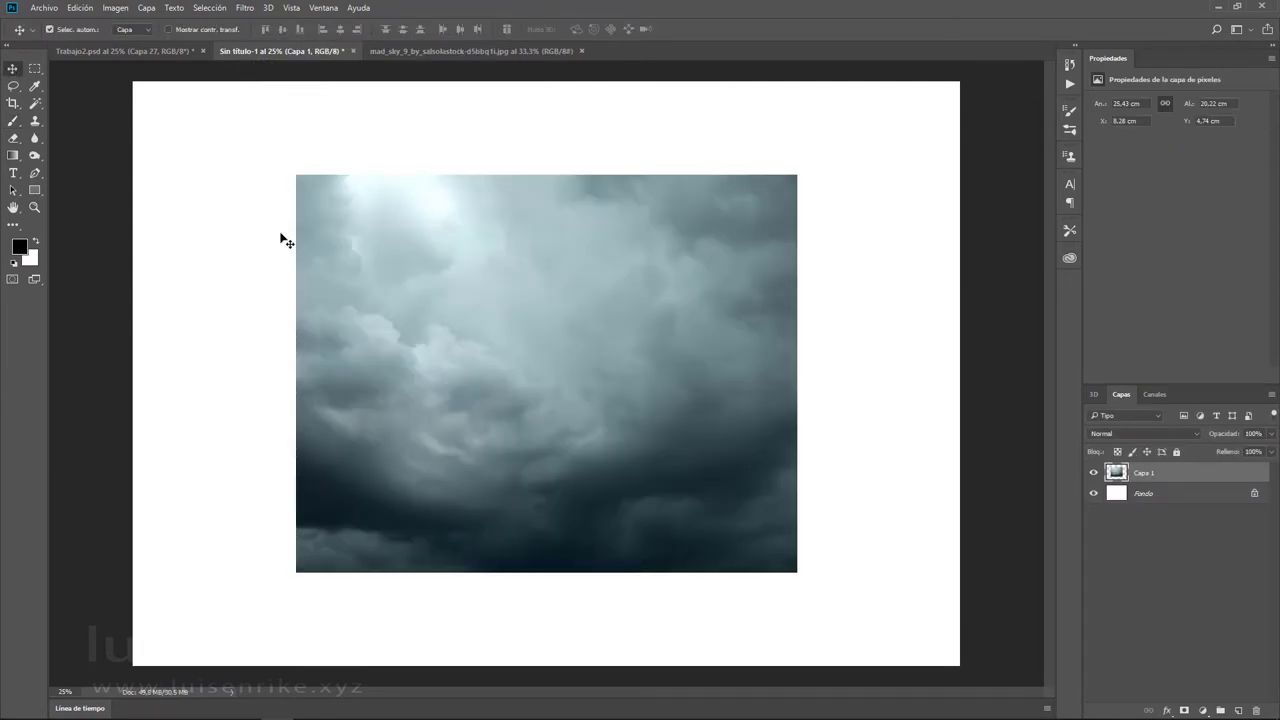
{"action": "key", "text": "ctrl+t"}
{"action": "left_click_drag", "start_coordinate": [294, 174], "coordinate": [188, 87]}
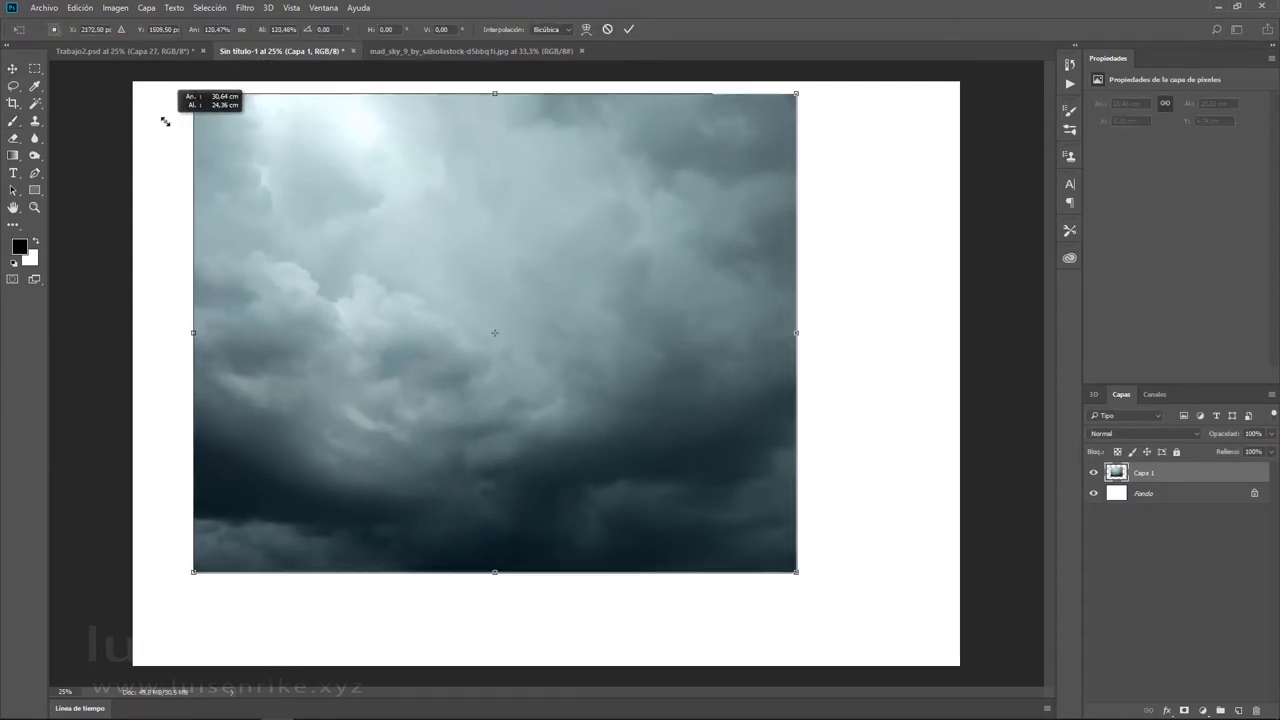
{"action": "left_click_drag", "start_coordinate": [298, 146], "coordinate": [262, 141]}
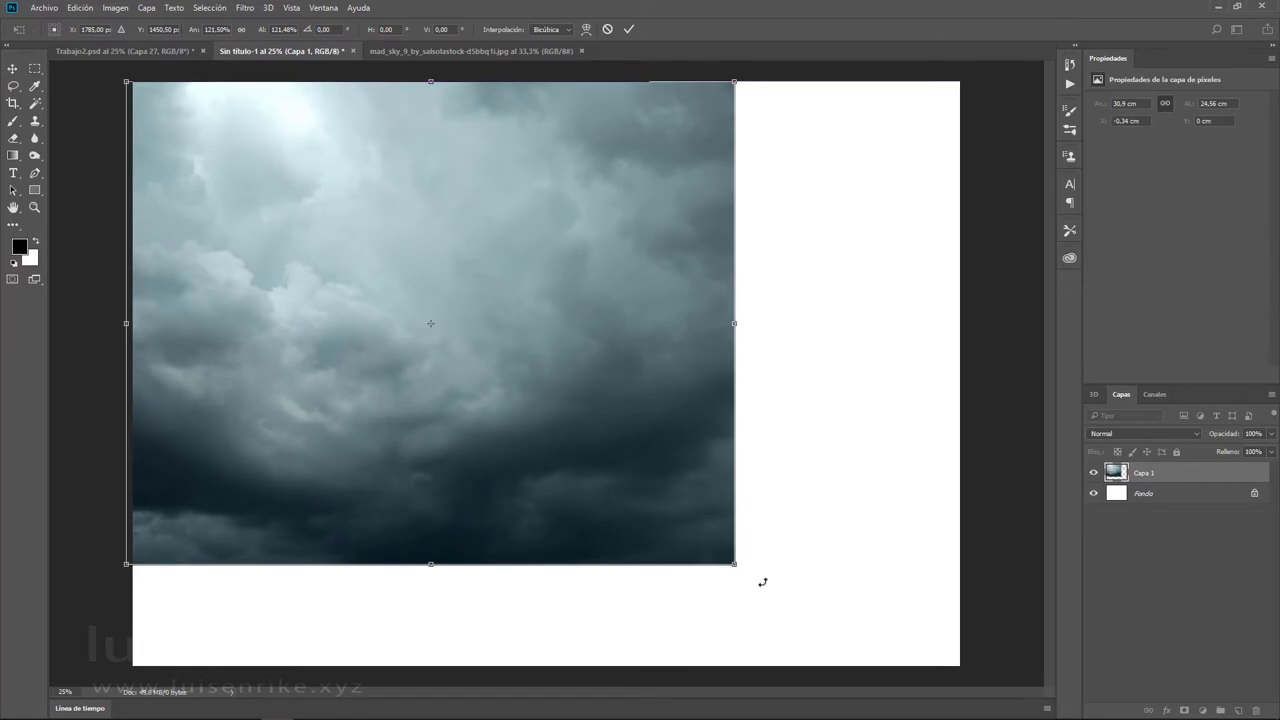
{"action": "left_click_drag", "start_coordinate": [733, 565], "coordinate": [965, 683]}
{"action": "key", "text": "Return"}
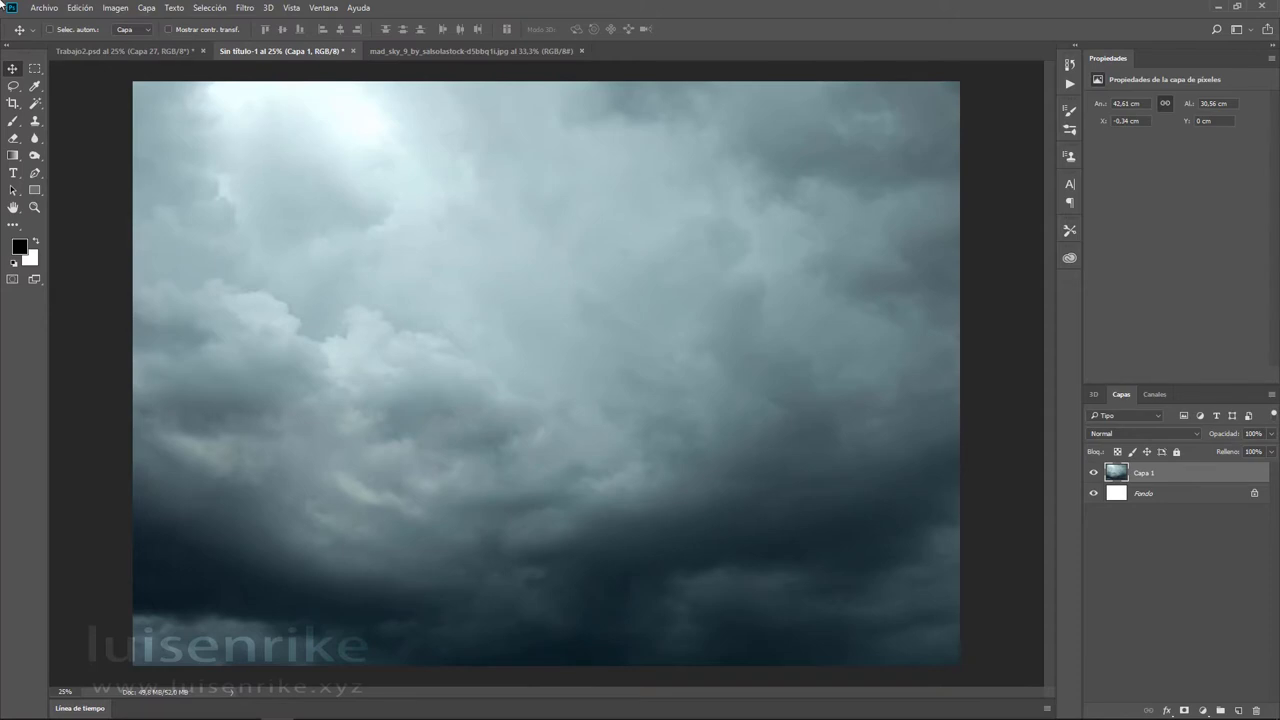
- Close the cloud photo and open the SWZ_0744.jpg mountain photo
{"action": "left_click", "coordinate": [430, 56]}
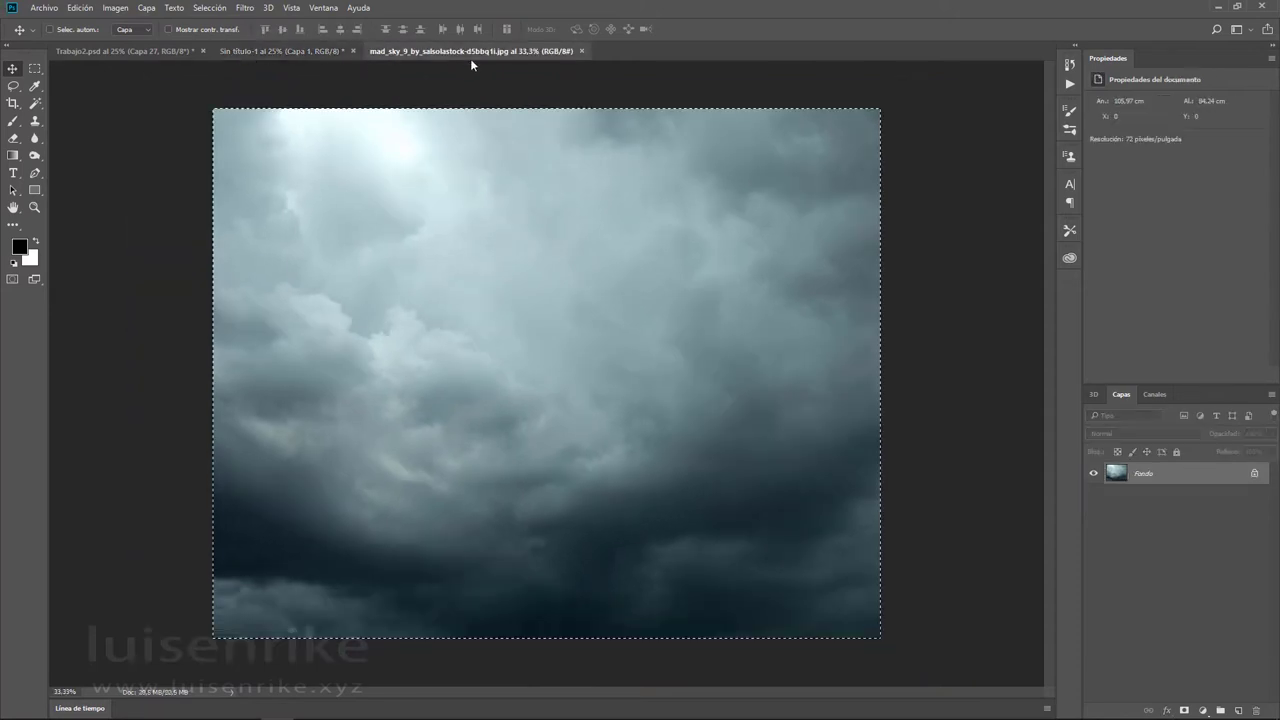
{"action": "left_click", "coordinate": [582, 51]}
{"action": "left_click", "coordinate": [53, 10]}
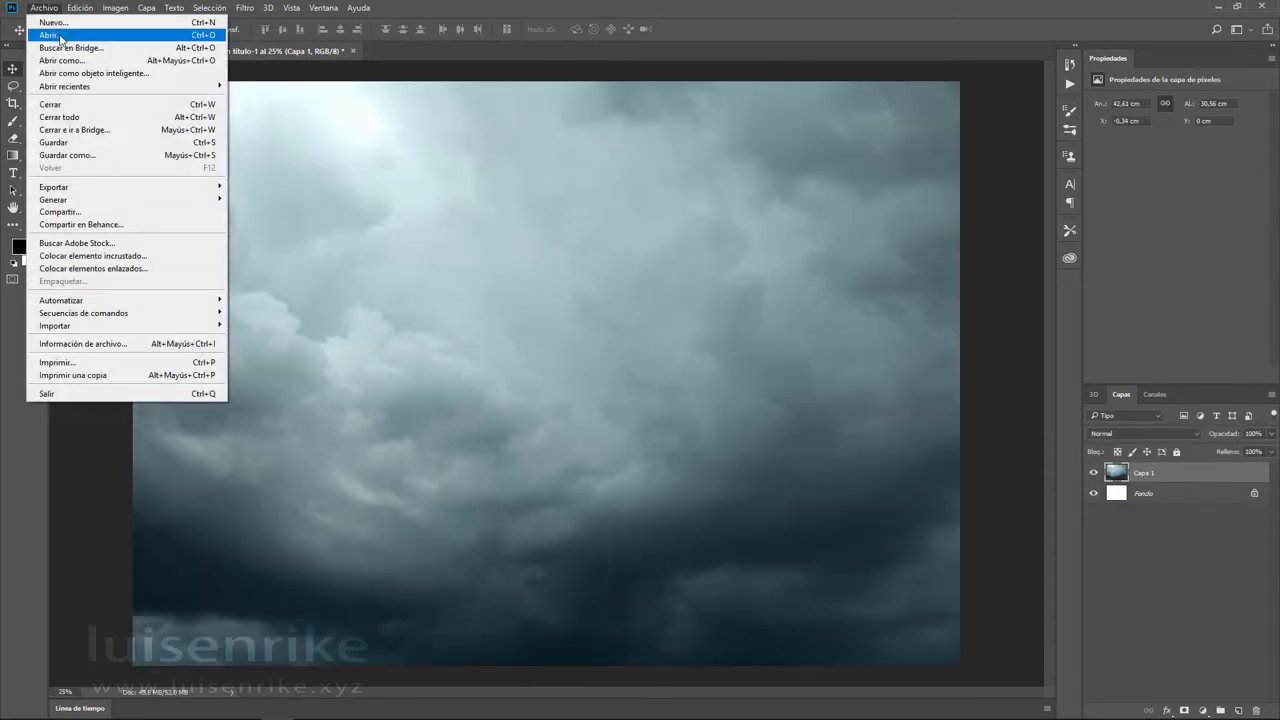
{"action": "left_click", "coordinate": [50, 33]}
{"action": "left_click", "coordinate": [515, 222]}
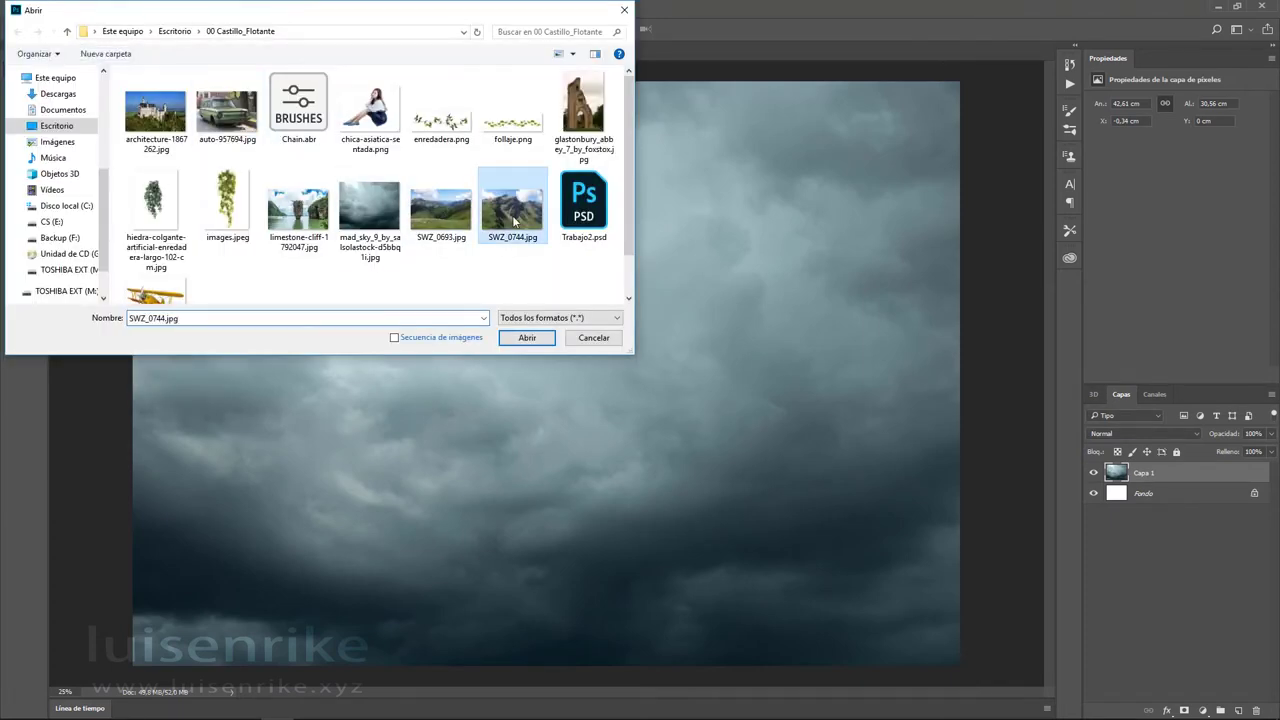
{"action": "double_click", "coordinate": [515, 222]}
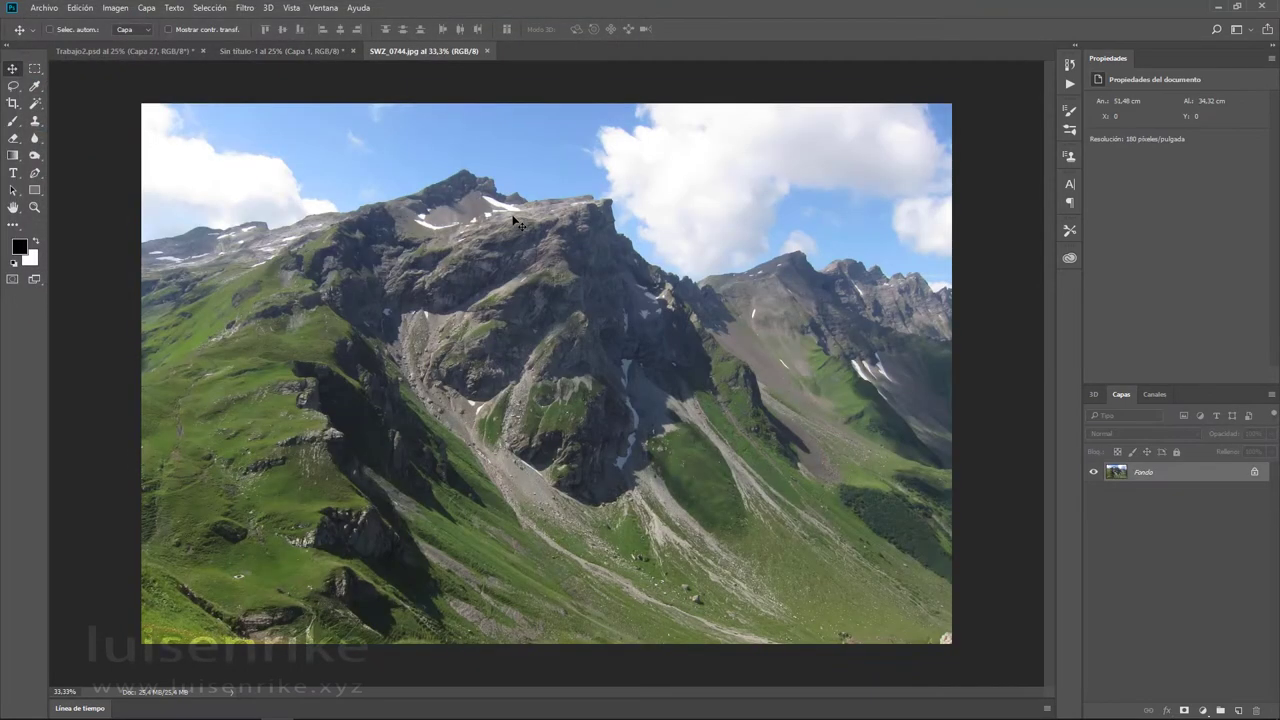
- Drag the mountain photo into the composite and scale it to the canvas width
{"action": "left_click_drag", "start_coordinate": [502, 225], "coordinate": [428, 184]}
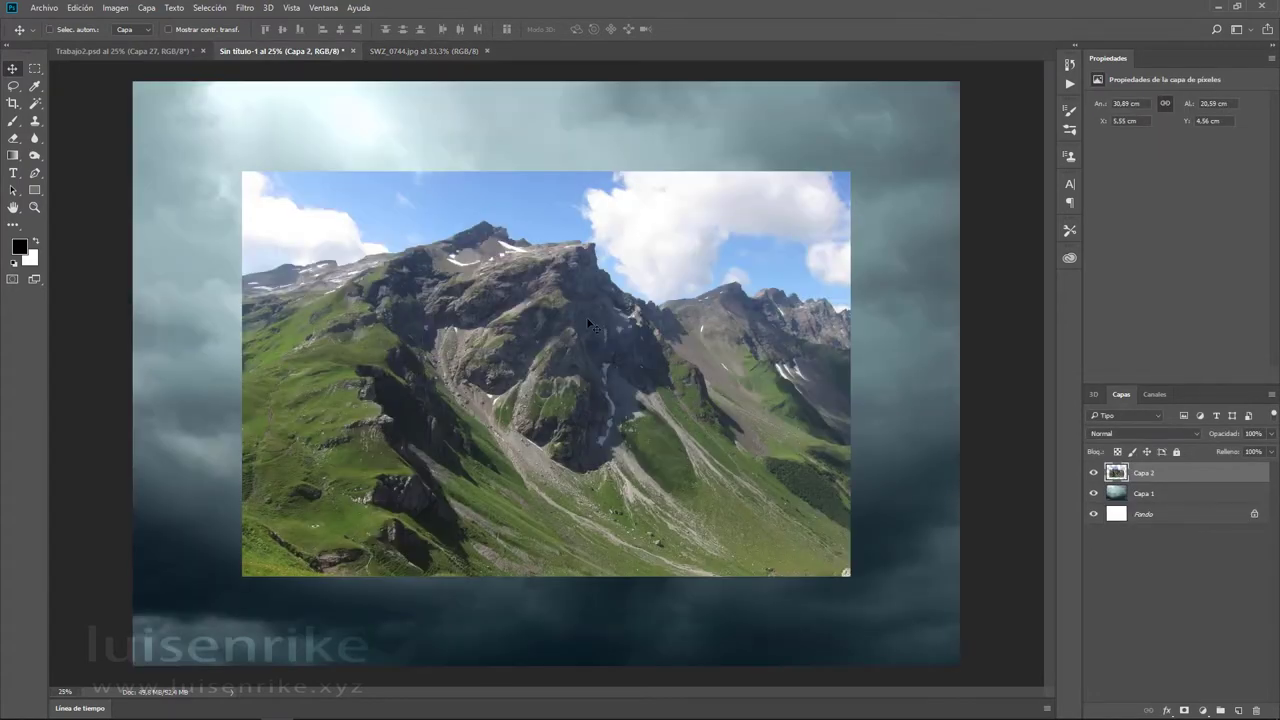
{"action": "key", "text": "ctrl+t"}
{"action": "left_click_drag", "start_coordinate": [237, 170], "coordinate": [130, 96]}
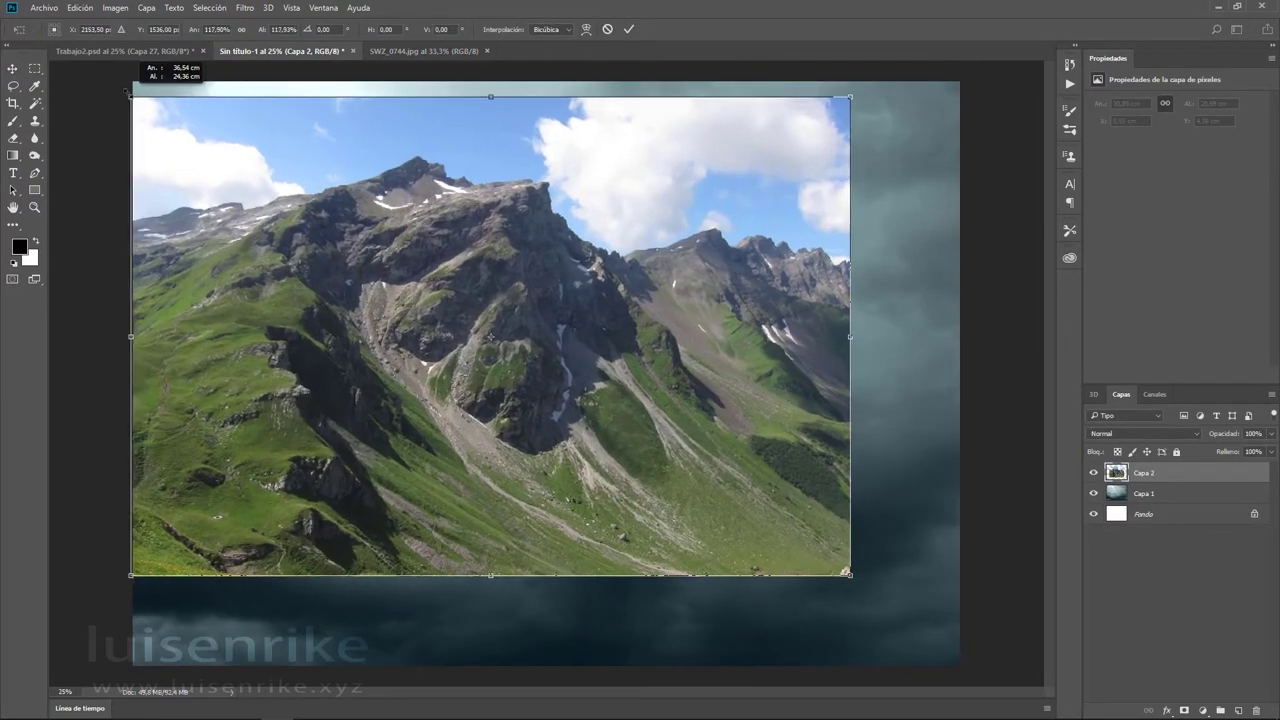
{"action": "left_click_drag", "start_coordinate": [202, 146], "coordinate": [200, 132]}
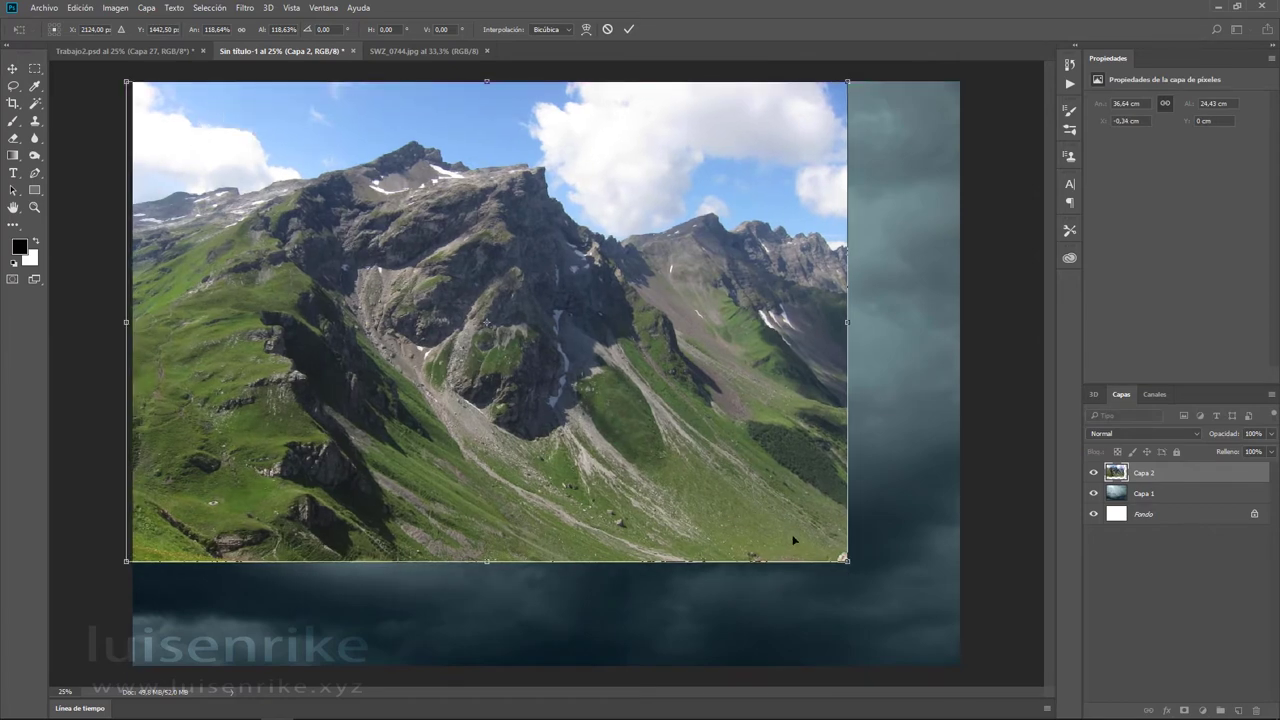
{"action": "mouse_move", "coordinate": [848, 561]}
{"action": "left_mouse_down"}
{"action": "mouse_move", "coordinate": [960, 665]}
{"action": "mouse_move", "coordinate": [964, 647]}
{"action": "mouse_move", "coordinate": [1026, 688]}
{"action": "left_mouse_up"}
{"action": "left_click_drag", "start_coordinate": [810, 443], "coordinate": [790, 484]}
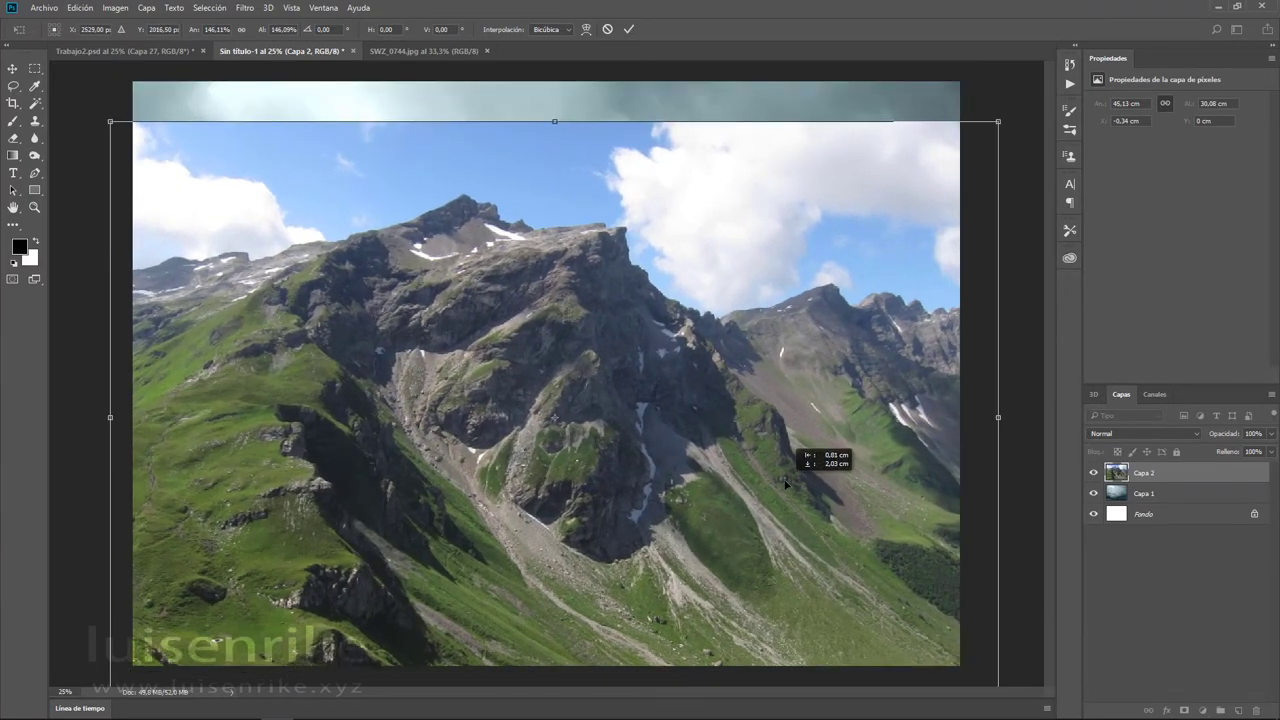
{"action": "key", "text": "Return"}
- Check the reference composite and close the original mountain photo without saving
{"action": "left_click", "coordinate": [60, 51]}
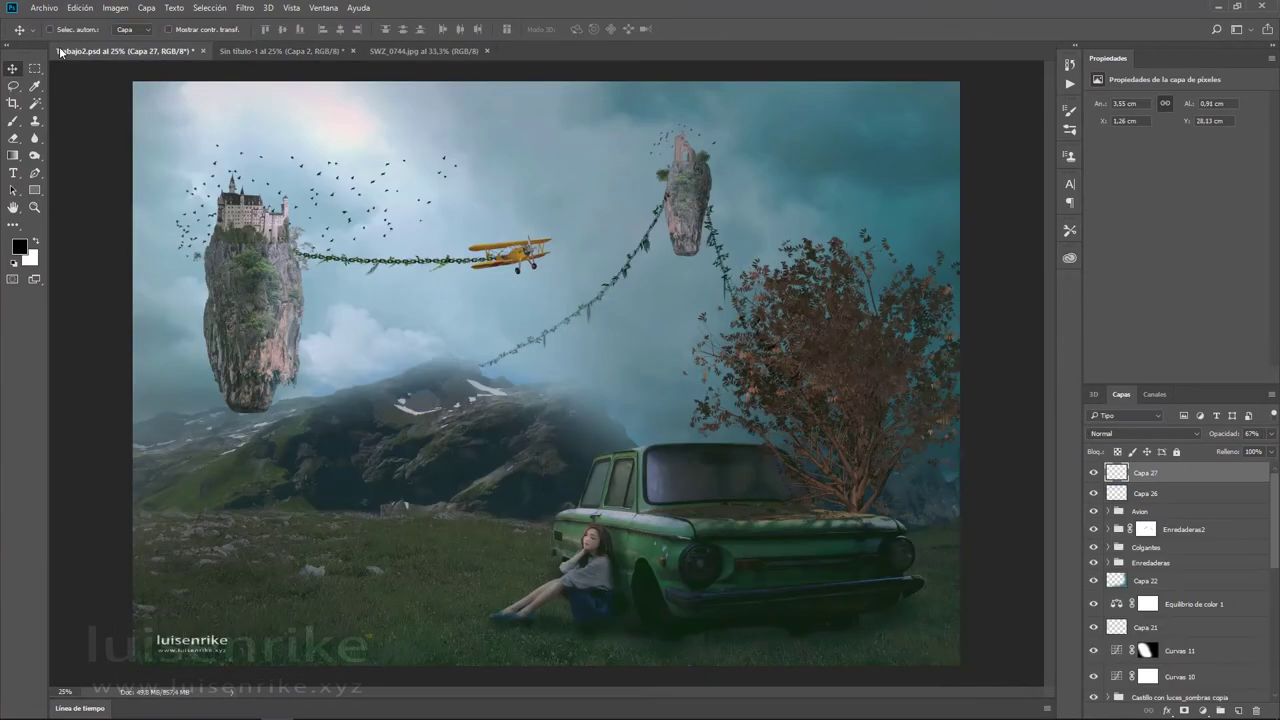
{"action": "left_click", "coordinate": [433, 51]}
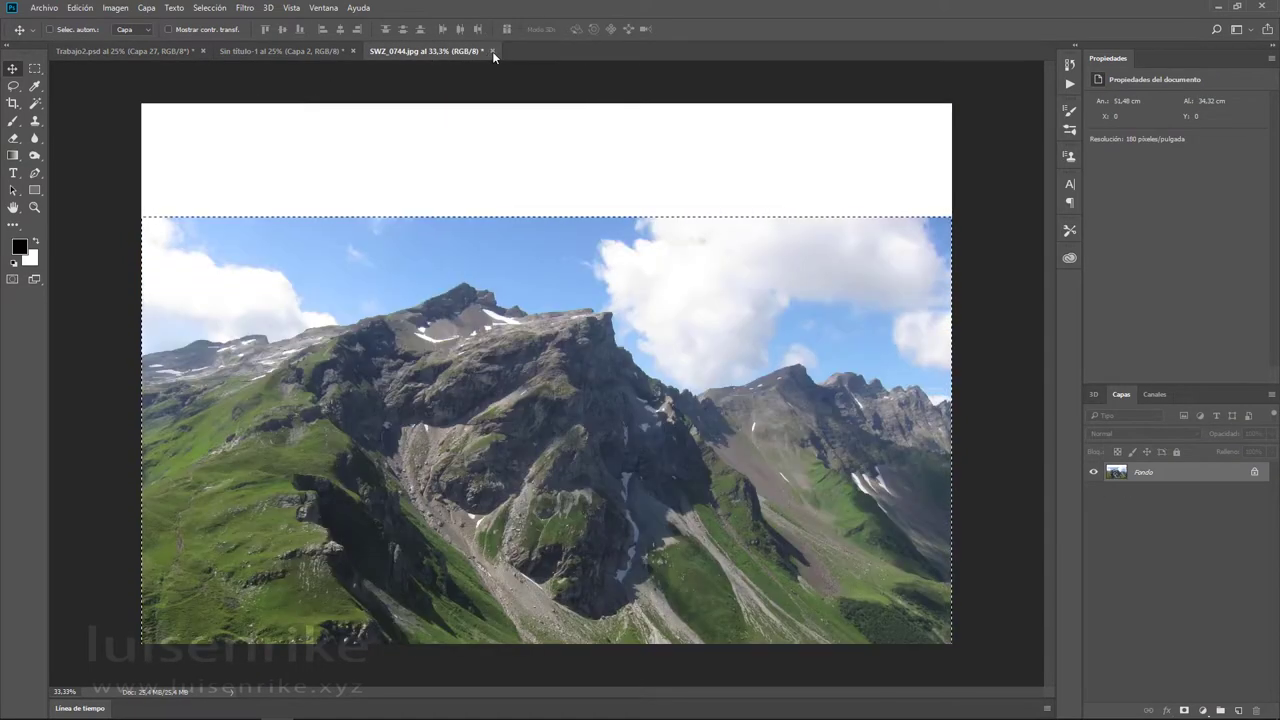
{"action": "left_click", "coordinate": [488, 51]}
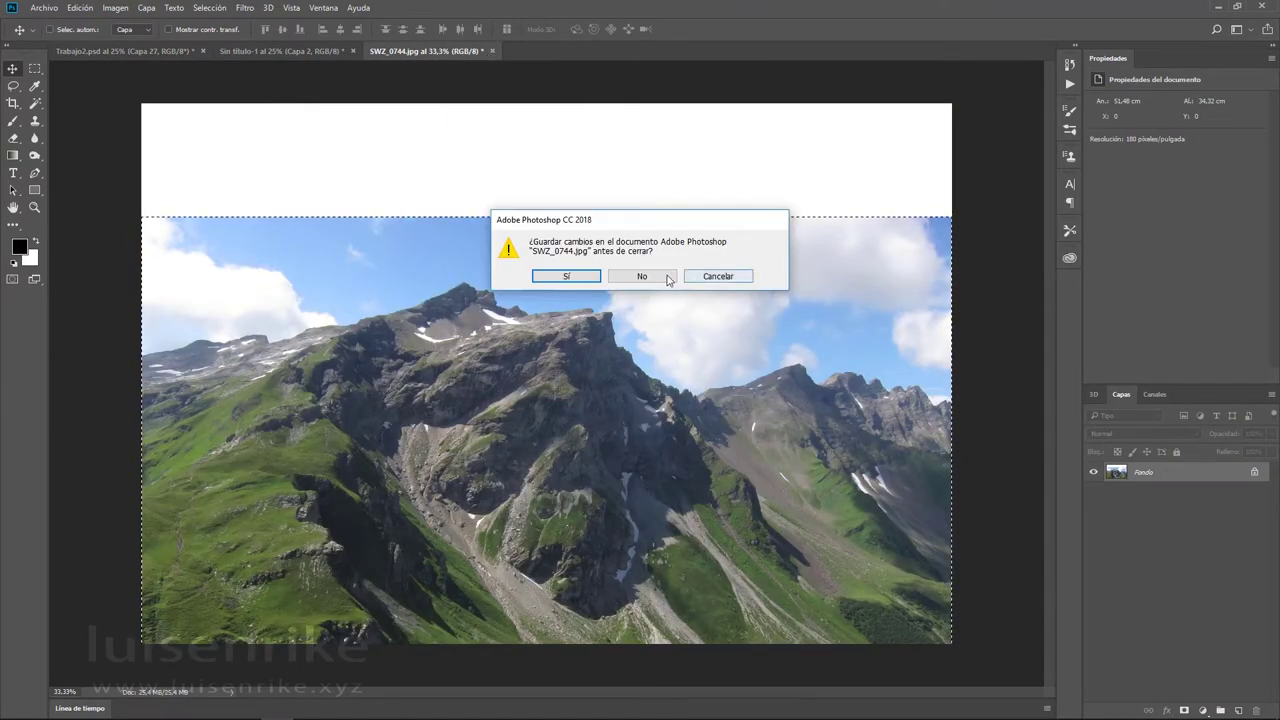
{"action": "left_click", "coordinate": [669, 277]}
- Lower the mountain layer so the storm clouds show above it, comparing with the reference
{"action": "left_click", "coordinate": [324, 53]}
{"action": "left_click_drag", "start_coordinate": [521, 335], "coordinate": [527, 474]}
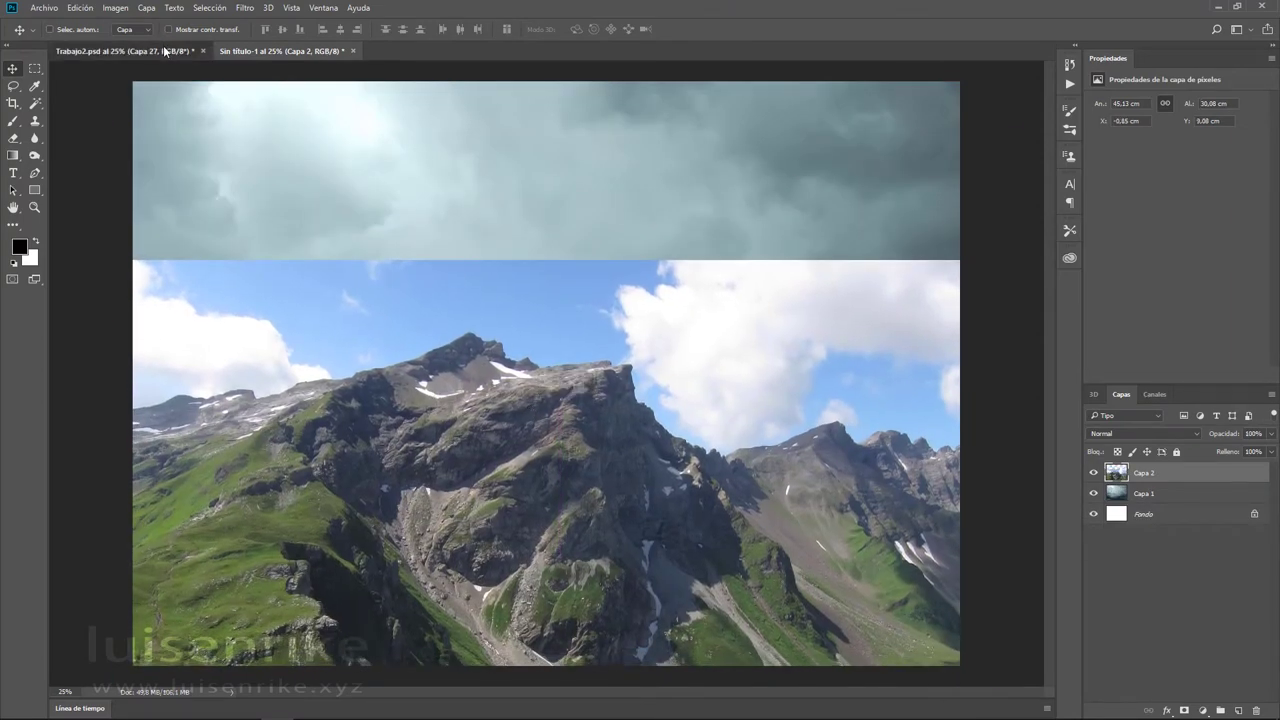
{"action": "left_click", "coordinate": [167, 51]}
{"action": "left_click", "coordinate": [284, 51]}
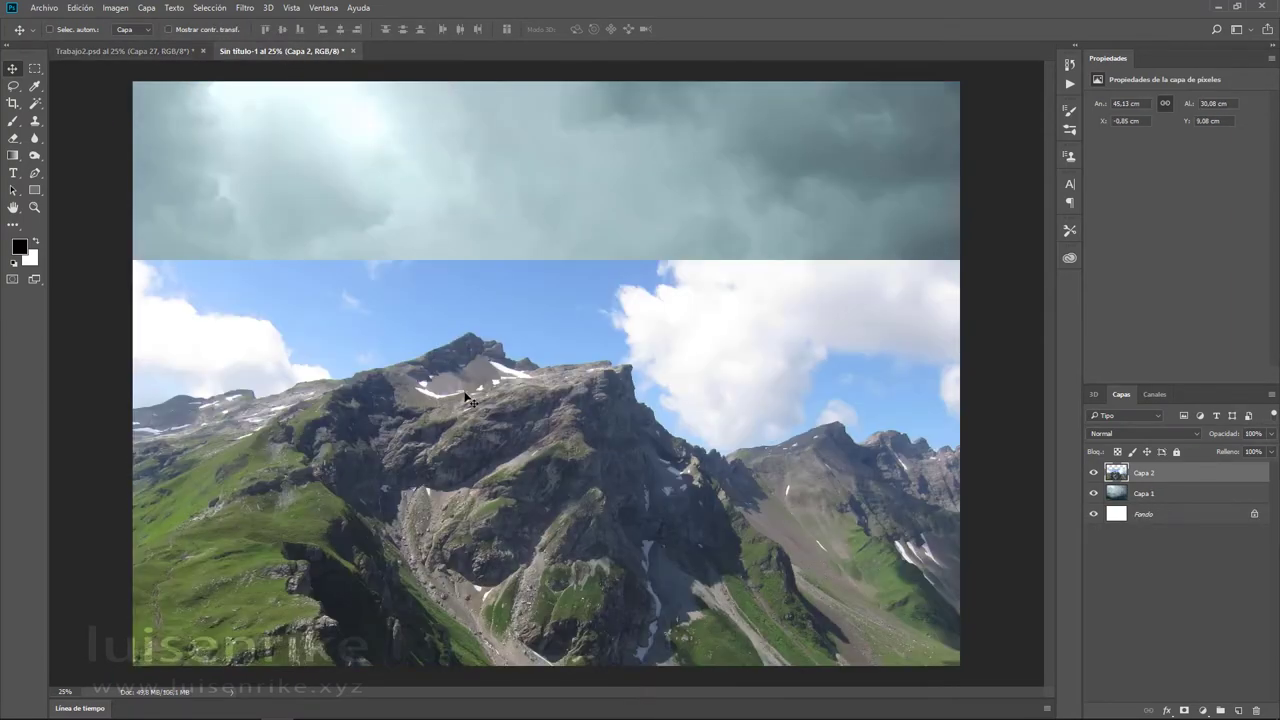
{"action": "left_click", "coordinate": [156, 50]}
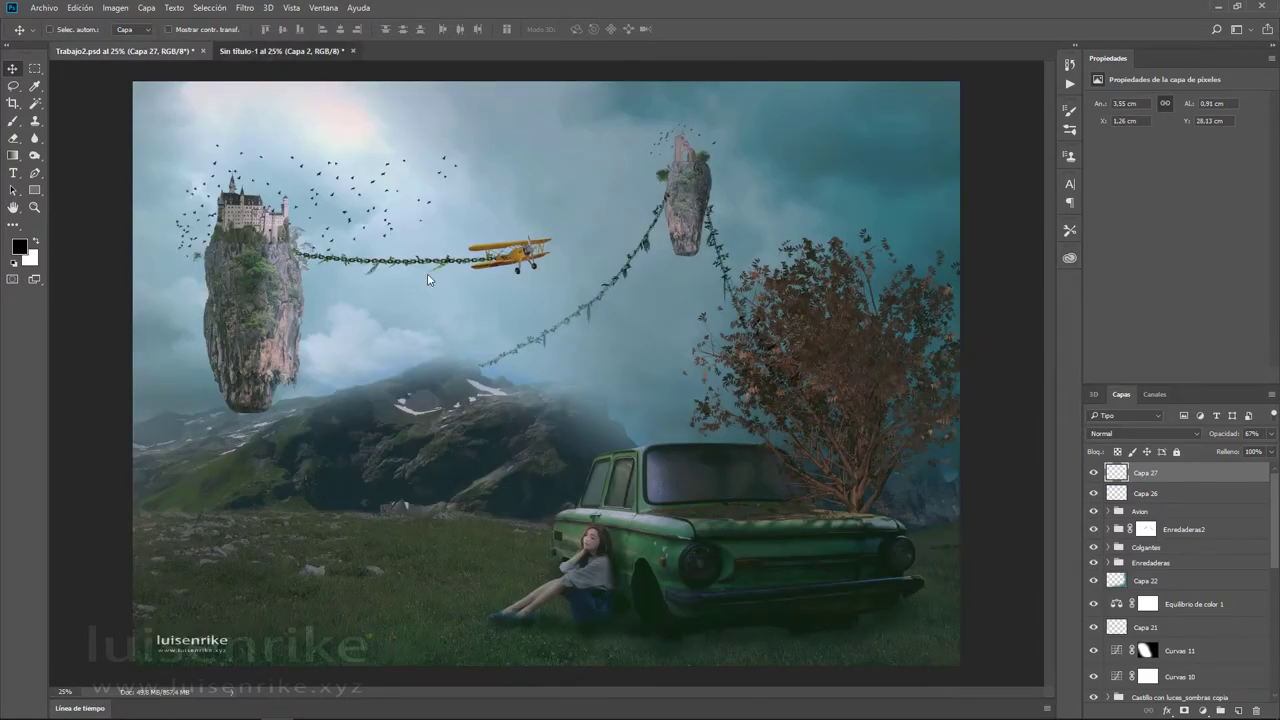
{"action": "key", "text": "ctrl+Tab"}
- Nudge the mountain lower, add a layer mask, and set up a black brush
{"action": "left_click_drag", "start_coordinate": [478, 338], "coordinate": [487, 348]}
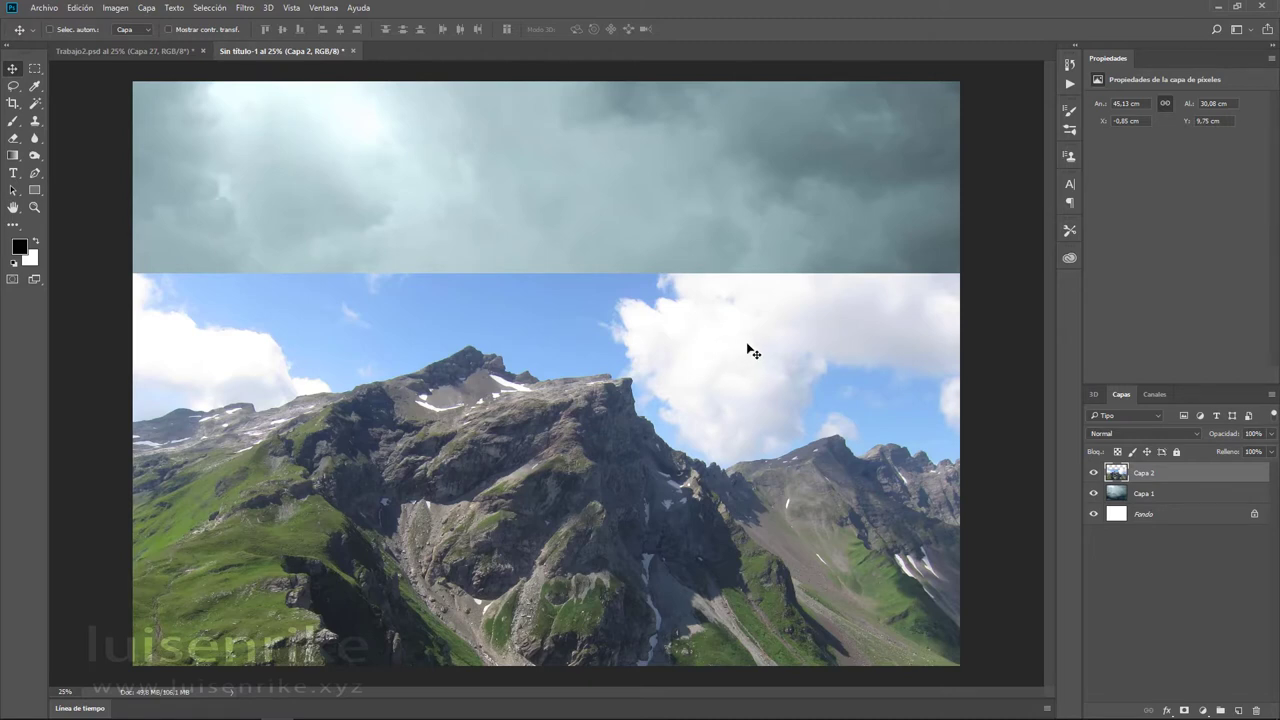
{"action": "left_click", "coordinate": [1185, 710]}
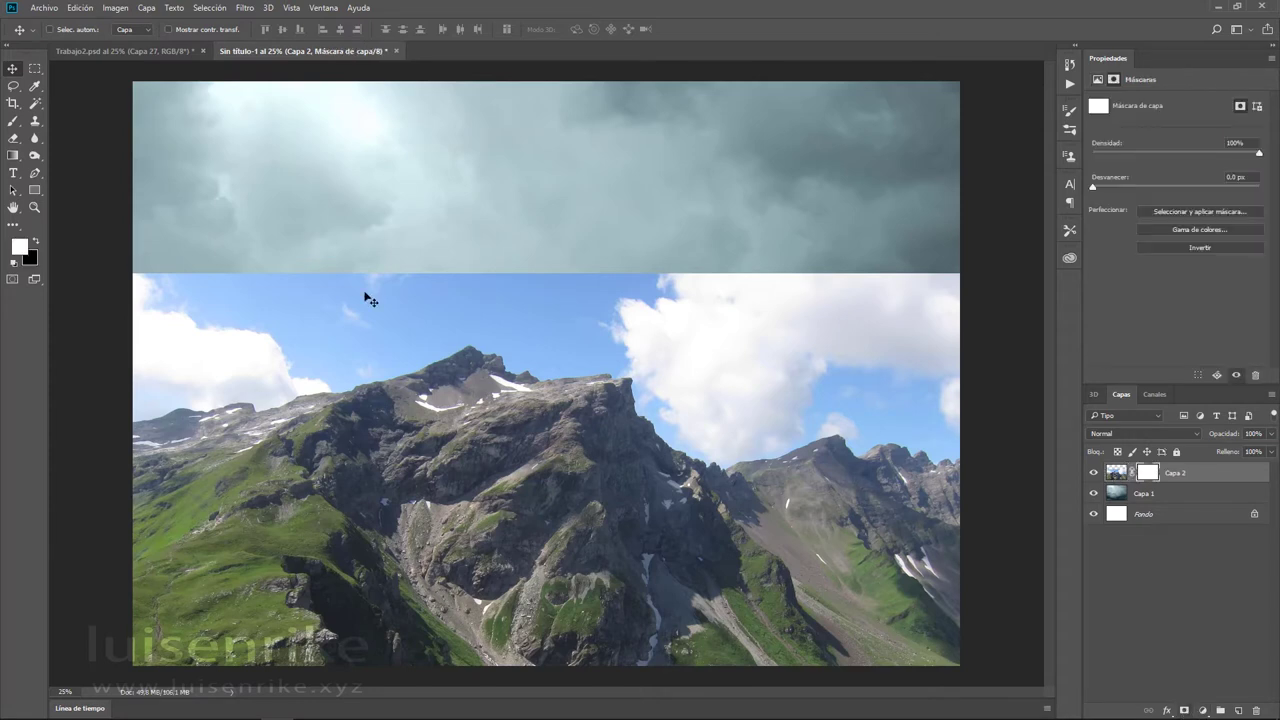
{"action": "left_click", "coordinate": [11, 128]}
{"action": "left_click", "coordinate": [35, 241]}
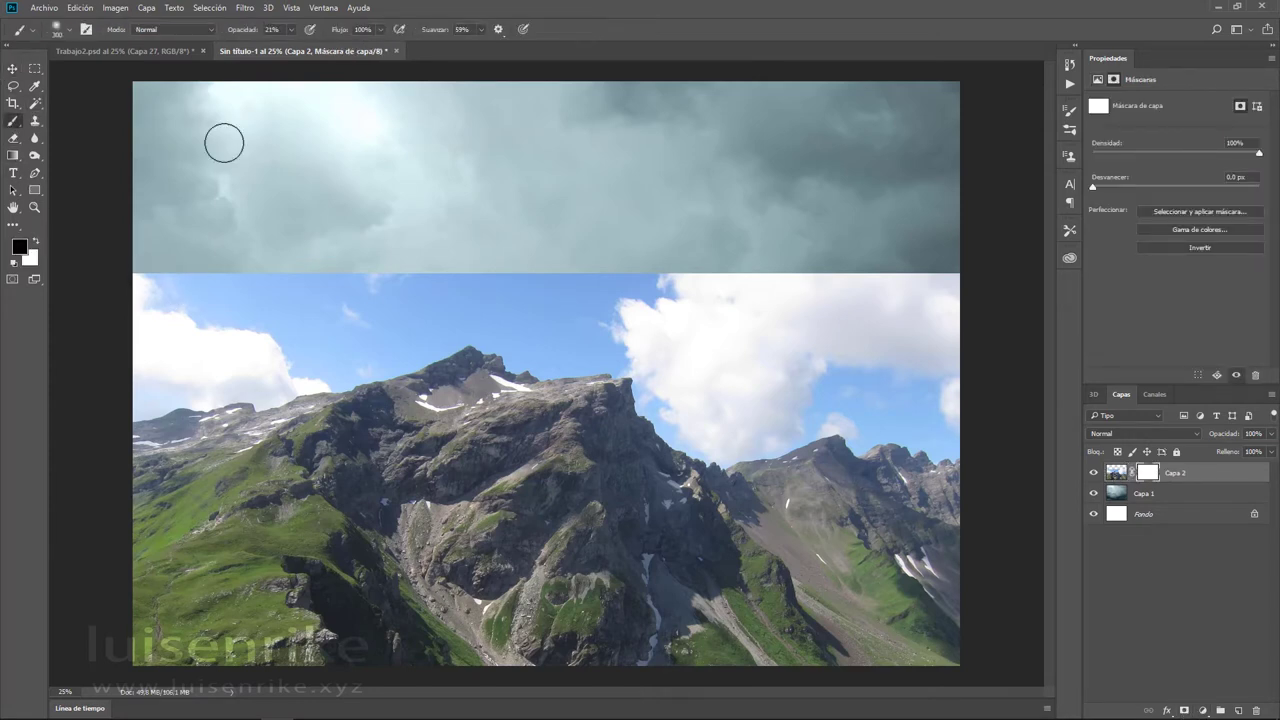
{"action": "left_click", "coordinate": [290, 30]}
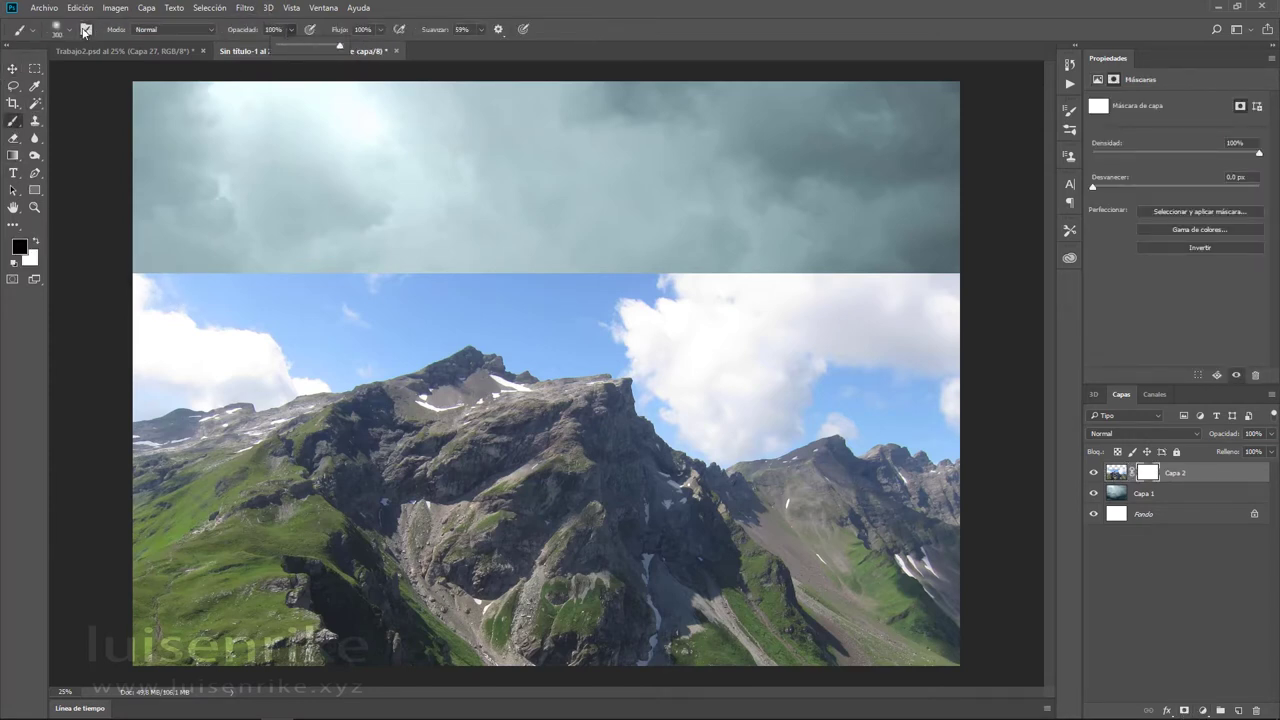
- Paint the mask with a large soft brush to blend the mountain's sky into the storm clouds
{"action": "key", "text": "bracketright"}
{"action": "key", "text": "bracketright"}
{"action": "key", "text": "bracketright"}
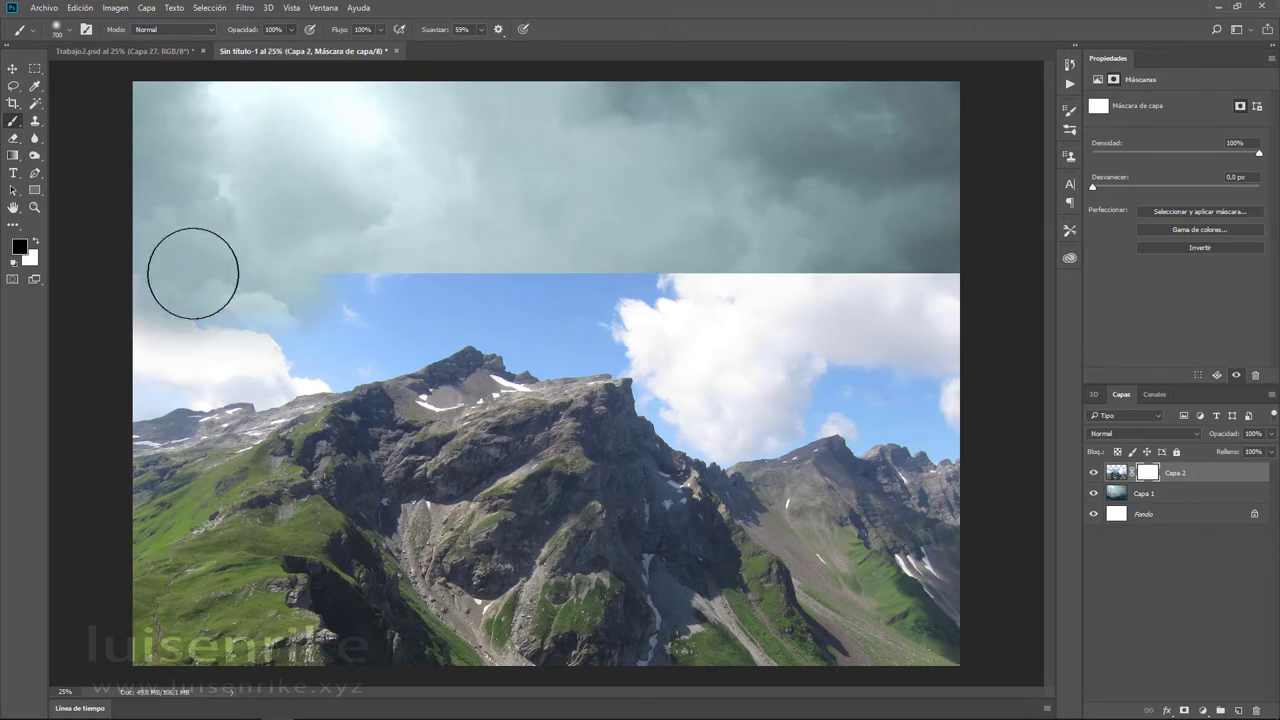
{"action": "left_click_drag", "start_coordinate": [191, 271], "coordinate": [775, 267]}
{"action": "left_click_drag", "start_coordinate": [940, 318], "coordinate": [714, 314]}
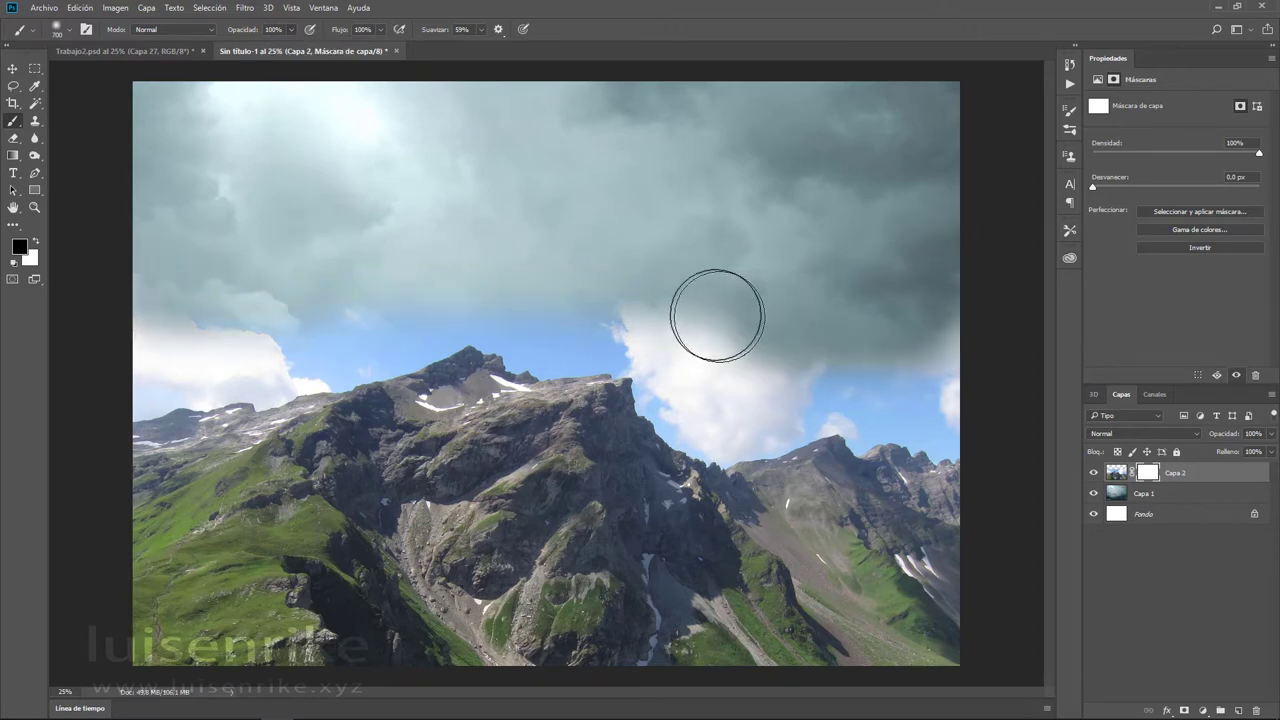
{"action": "key", "text": "bracketleft"}
{"action": "key", "text": "bracketleft"}
{"action": "key", "text": "bracketleft"}
{"action": "left_click_drag", "start_coordinate": [928, 372], "coordinate": [714, 343]}
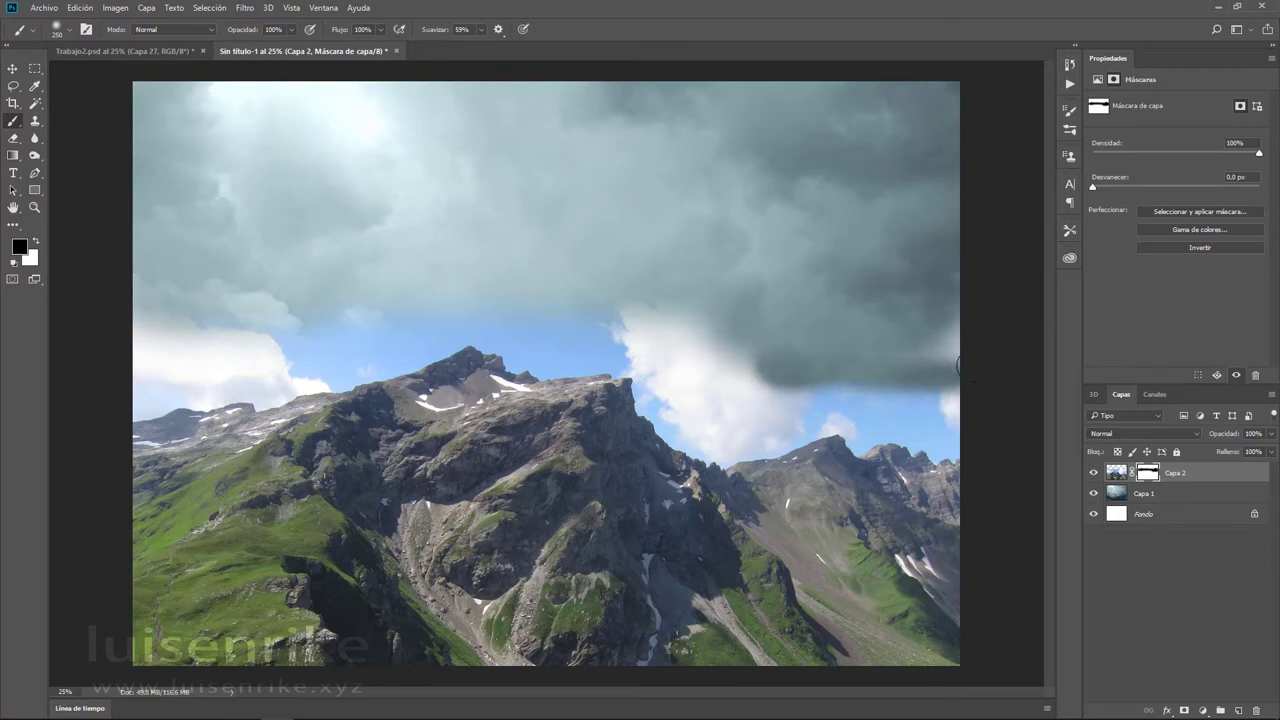
{"action": "key", "text": "bracketleft"}
{"action": "mouse_move", "coordinate": [946, 414]}
{"action": "left_mouse_down"}
{"action": "mouse_move", "coordinate": [749, 411]}
{"action": "mouse_move", "coordinate": [671, 371]}
{"action": "mouse_move", "coordinate": [689, 329]}
{"action": "mouse_move", "coordinate": [712, 333]}
{"action": "left_mouse_up"}
{"action": "key", "text": "bracketright"}
{"action": "key", "text": "bracketright"}
{"action": "key", "text": "bracketright"}
{"action": "mouse_move", "coordinate": [791, 371]}
{"action": "left_mouse_down"}
{"action": "mouse_move", "coordinate": [908, 363]}
{"action": "mouse_move", "coordinate": [740, 382]}
{"action": "mouse_move", "coordinate": [574, 323]}
{"action": "mouse_move", "coordinate": [371, 306]}
{"action": "mouse_move", "coordinate": [170, 350]}
{"action": "mouse_move", "coordinate": [316, 301]}
{"action": "mouse_move", "coordinate": [106, 371]}
{"action": "mouse_move", "coordinate": [360, 331]}
{"action": "mouse_move", "coordinate": [291, 309]}
{"action": "mouse_move", "coordinate": [129, 379]}
{"action": "mouse_move", "coordinate": [165, 418]}
{"action": "mouse_move", "coordinate": [121, 403]}
{"action": "mouse_move", "coordinate": [345, 392]}
{"action": "mouse_move", "coordinate": [369, 366]}
{"action": "mouse_move", "coordinate": [474, 337]}
{"action": "mouse_move", "coordinate": [383, 346]}
{"action": "mouse_move", "coordinate": [509, 340]}
{"action": "mouse_move", "coordinate": [638, 378]}
{"action": "mouse_move", "coordinate": [723, 423]}
{"action": "mouse_move", "coordinate": [651, 403]}
{"action": "mouse_move", "coordinate": [737, 437]}
{"action": "mouse_move", "coordinate": [836, 418]}
{"action": "mouse_move", "coordinate": [991, 440]}
{"action": "mouse_move", "coordinate": [869, 429]}
{"action": "mouse_move", "coordinate": [849, 389]}
{"action": "mouse_move", "coordinate": [820, 426]}
{"action": "mouse_move", "coordinate": [597, 400]}
{"action": "mouse_move", "coordinate": [534, 354]}
{"action": "mouse_move", "coordinate": [671, 311]}
{"action": "mouse_move", "coordinate": [427, 426]}
{"action": "mouse_move", "coordinate": [427, 367]}
{"action": "mouse_move", "coordinate": [446, 351]}
{"action": "mouse_move", "coordinate": [491, 357]}
{"action": "mouse_move", "coordinate": [406, 343]}
{"action": "mouse_move", "coordinate": [451, 314]}
{"action": "mouse_move", "coordinate": [518, 338]}
{"action": "mouse_move", "coordinate": [500, 320]}
{"action": "mouse_move", "coordinate": [526, 346]}
{"action": "mouse_move", "coordinate": [434, 323]}
{"action": "mouse_move", "coordinate": [477, 324]}
{"action": "left_mouse_up"}
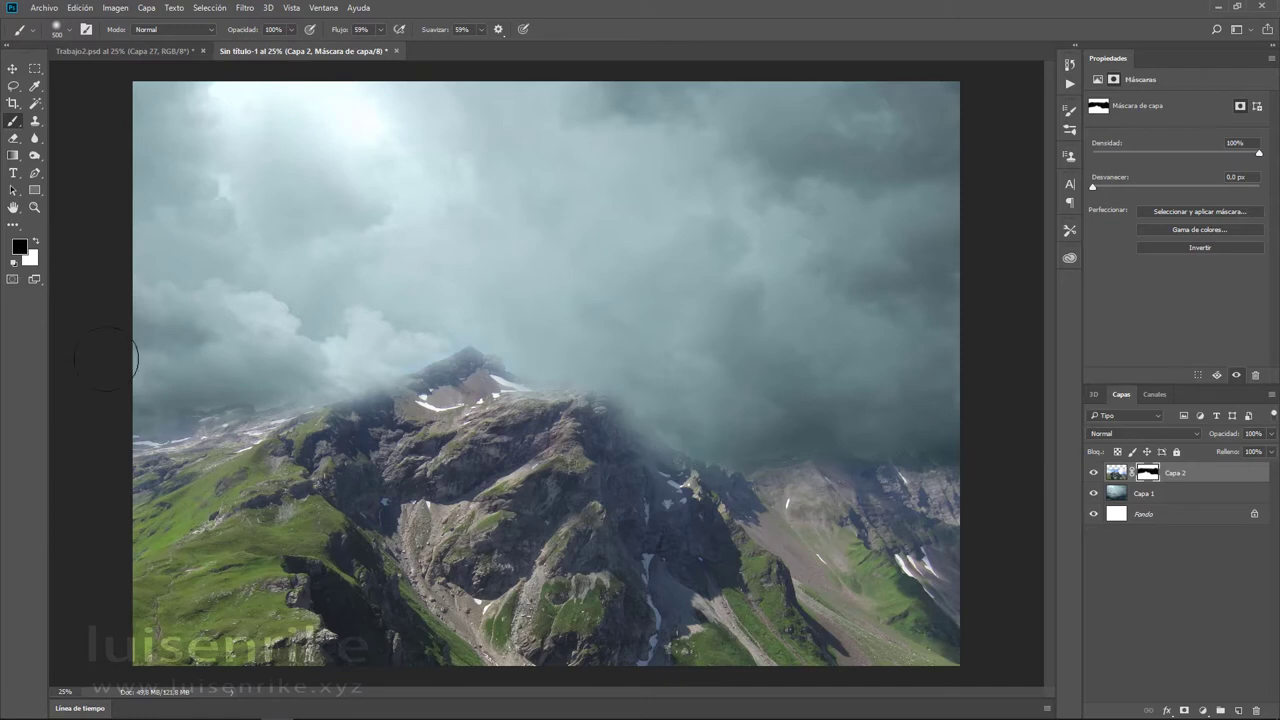
- Add a Curves adjustment layer above the mountain layer
{"action": "left_click", "coordinate": [1117, 472]}
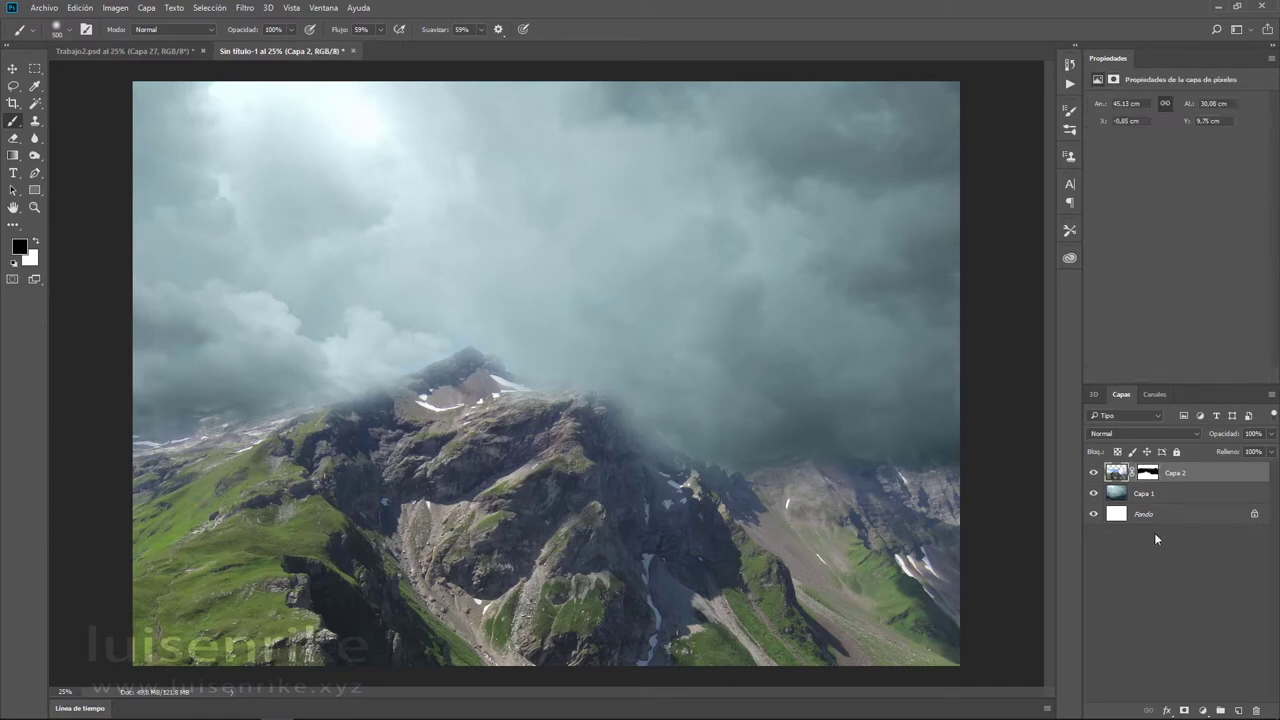
{"action": "left_click", "coordinate": [1202, 710]}
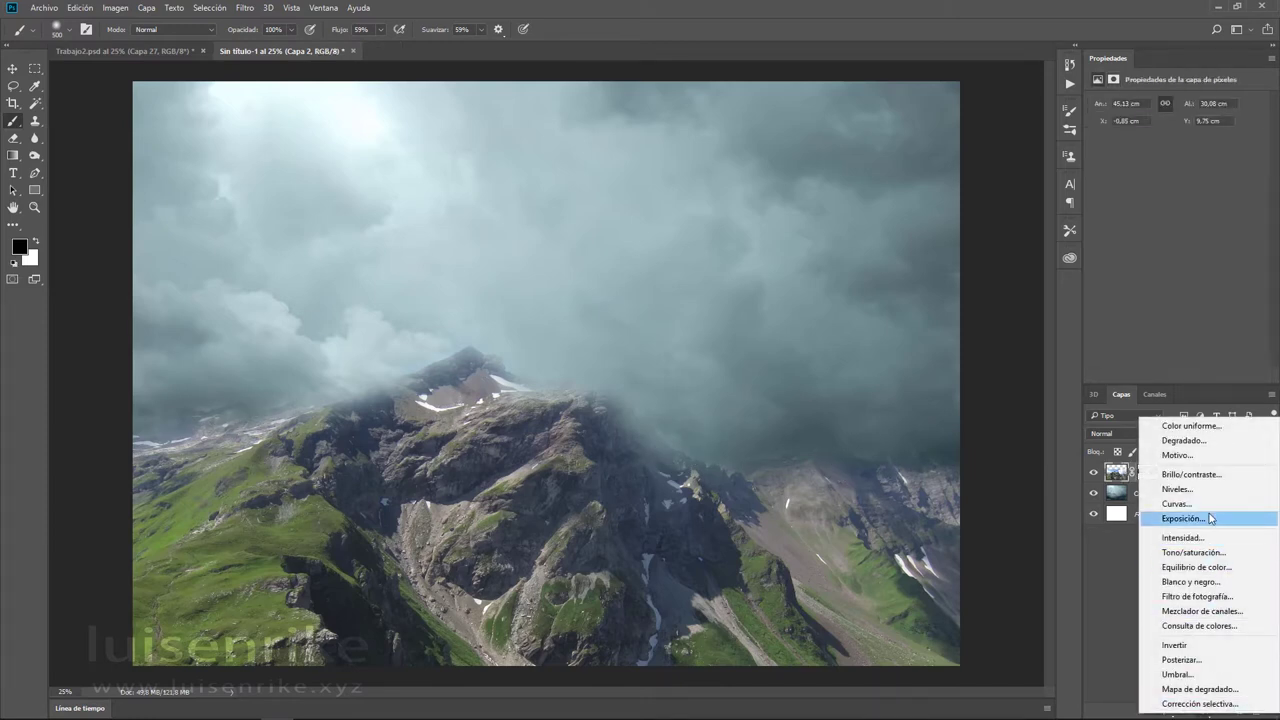
{"action": "key", "text": "Escape"}
{"action": "left_click_drag", "start_coordinate": [1195, 191], "coordinate": [1196, 214]}
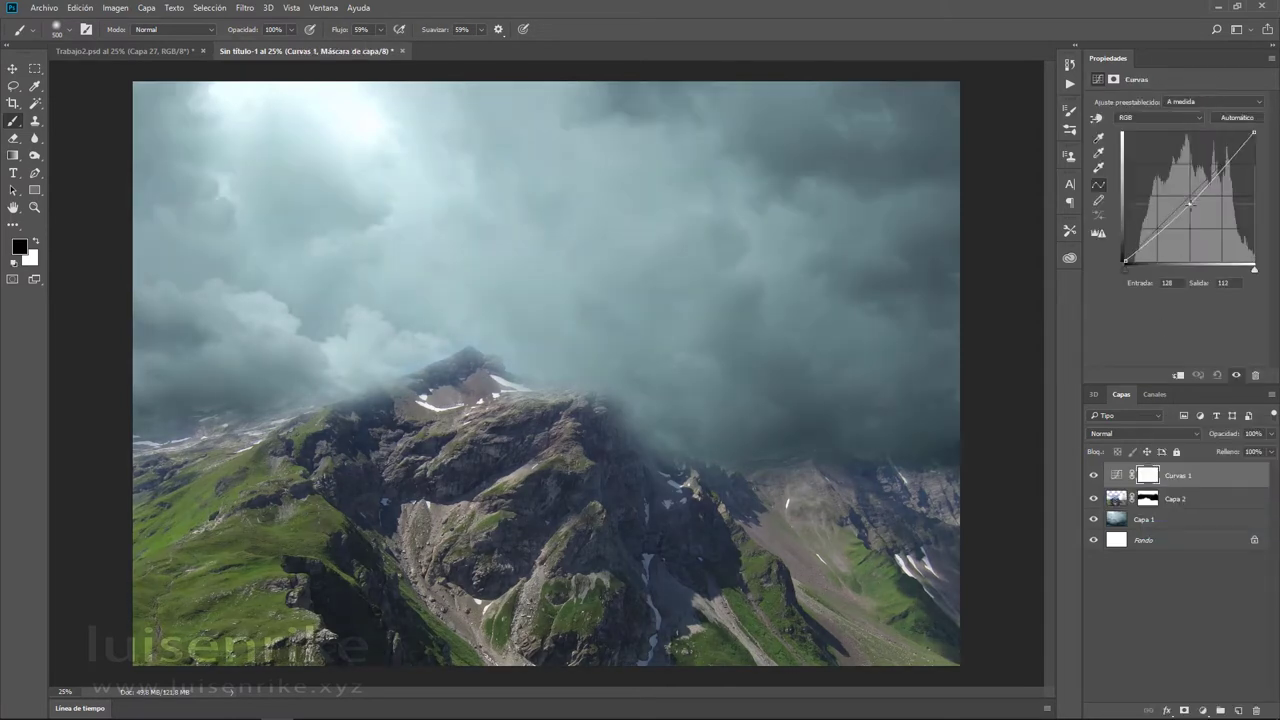
{"action": "left_click", "coordinate": [1216, 375]}
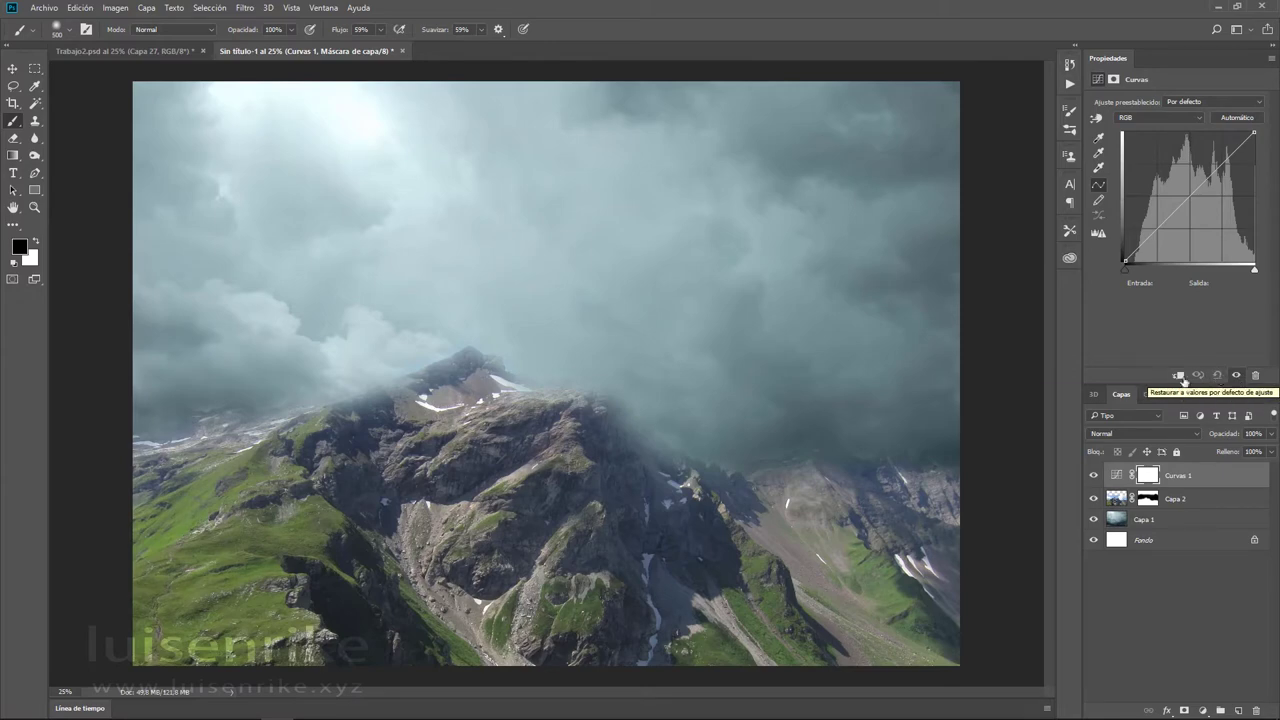
- Clip the curve to Capa 2 and pull the midtones and top point down to darken
{"action": "left_click", "coordinate": [1191, 203]}
{"action": "left_click_drag", "start_coordinate": [1191, 203], "coordinate": [1192, 216]}
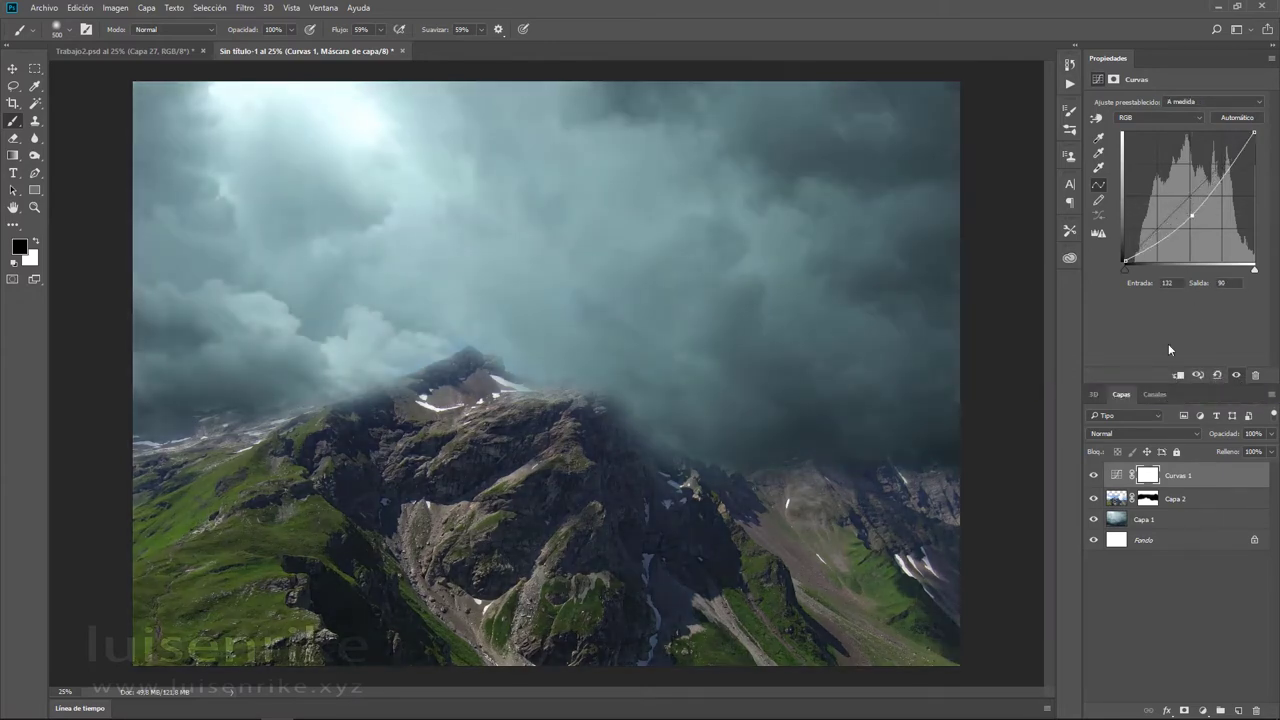
{"action": "left_click", "coordinate": [1177, 375]}
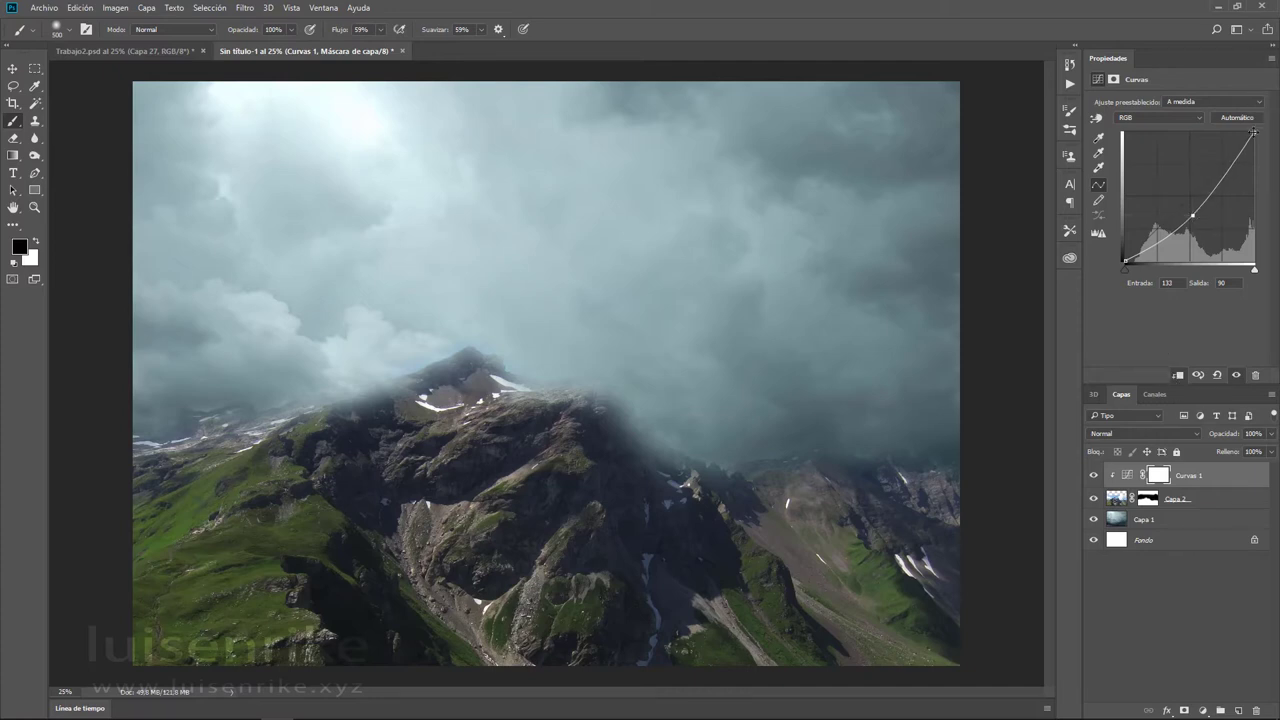
{"action": "mouse_move", "coordinate": [1253, 133]}
{"action": "left_mouse_down"}
{"action": "mouse_move", "coordinate": [1254, 162]}
{"action": "mouse_move", "coordinate": [1262, 150]}
{"action": "left_mouse_up"}
{"action": "left_click_drag", "start_coordinate": [1193, 215], "coordinate": [1195, 221]}
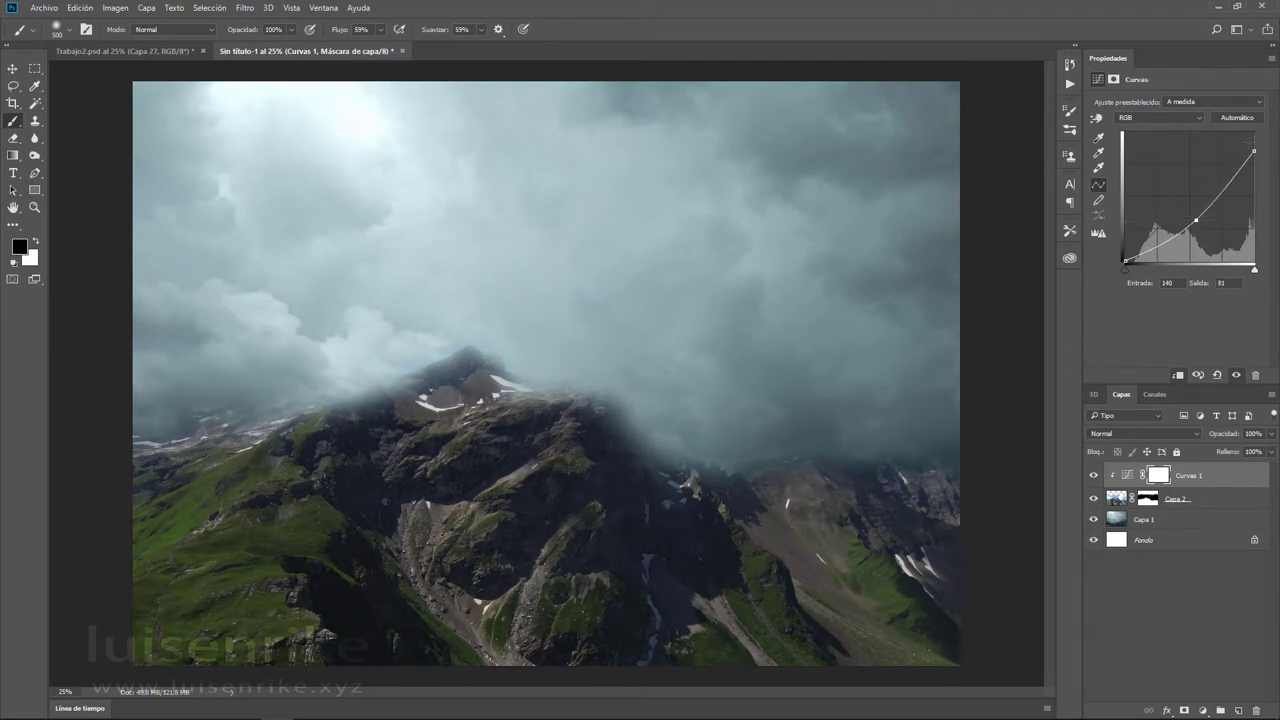
{"action": "left_click_drag", "start_coordinate": [1253, 153], "coordinate": [1253, 145]}
{"action": "key", "text": "alt+bracketleft"}
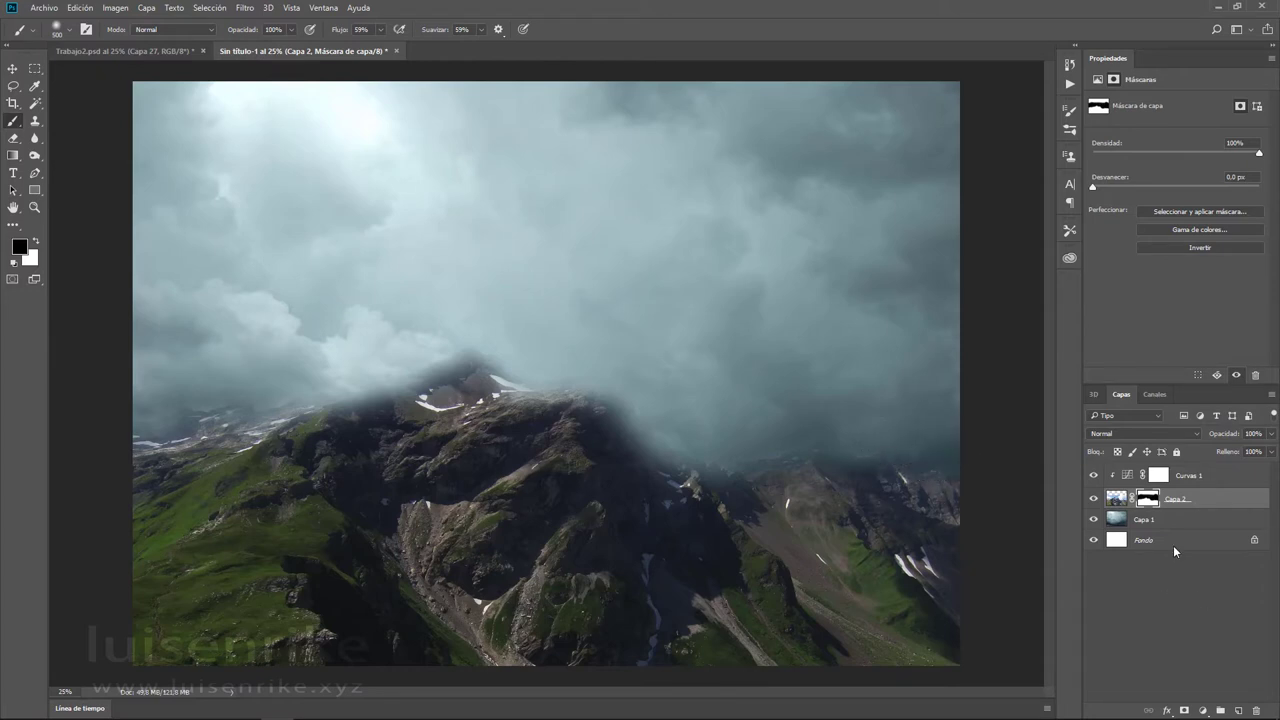
{"action": "left_click", "coordinate": [1190, 484]}
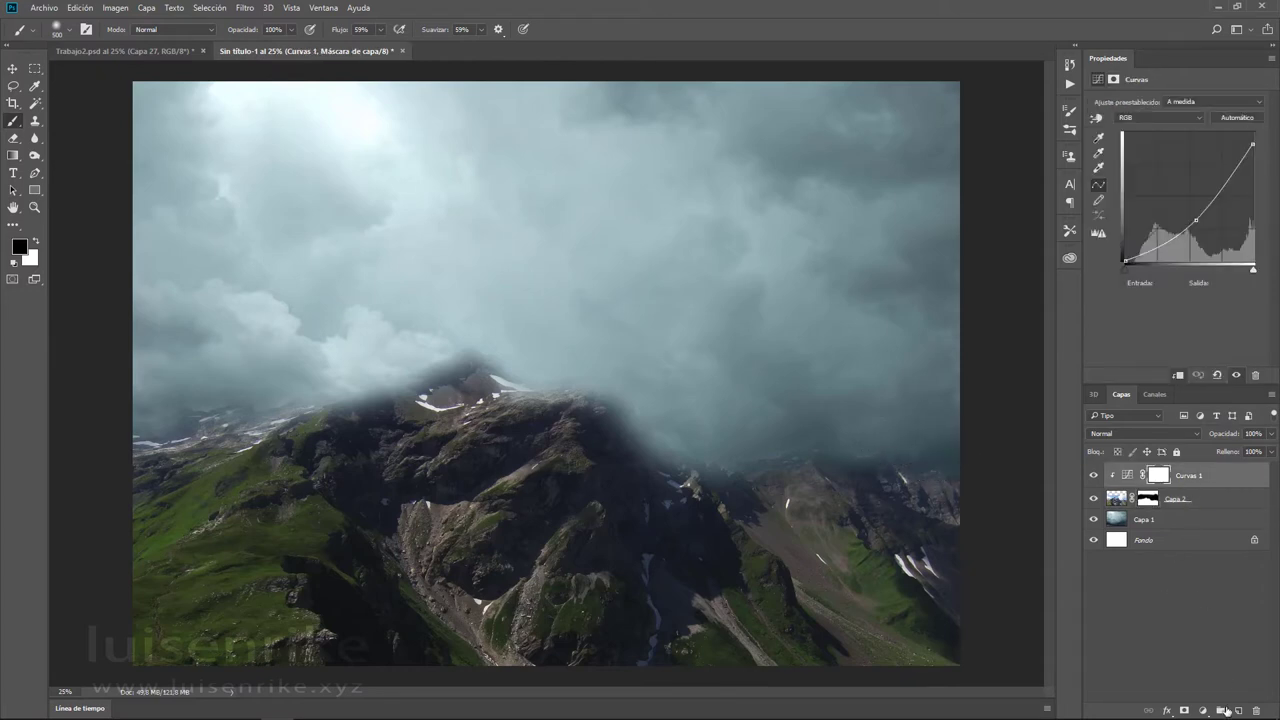
- Add a new layer named nubes and sample the blue-grey cloud colour for a size-800 brush
{"action": "left_click", "coordinate": [1238, 711]}
{"action": "double_click", "coordinate": [1143, 473]}
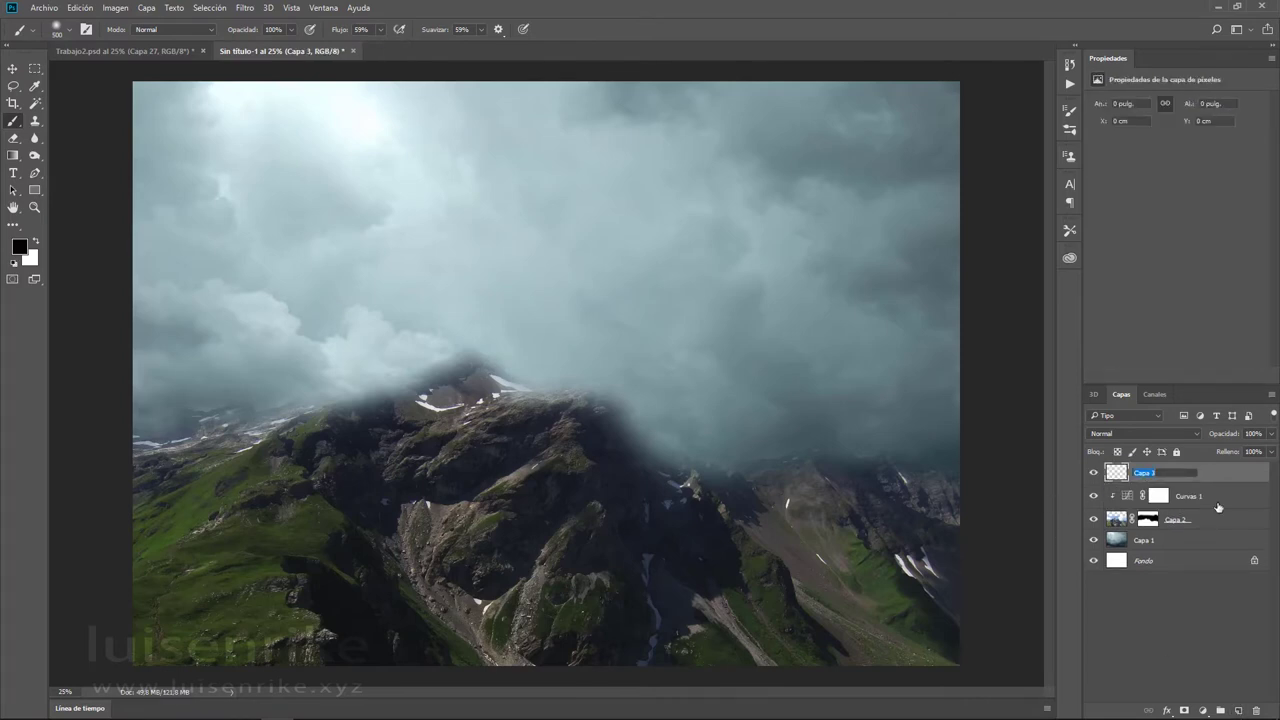
{"action": "type", "text": "nubes"}
{"action": "key", "text": "Return"}
{"action": "left_click", "coordinate": [34, 86]}
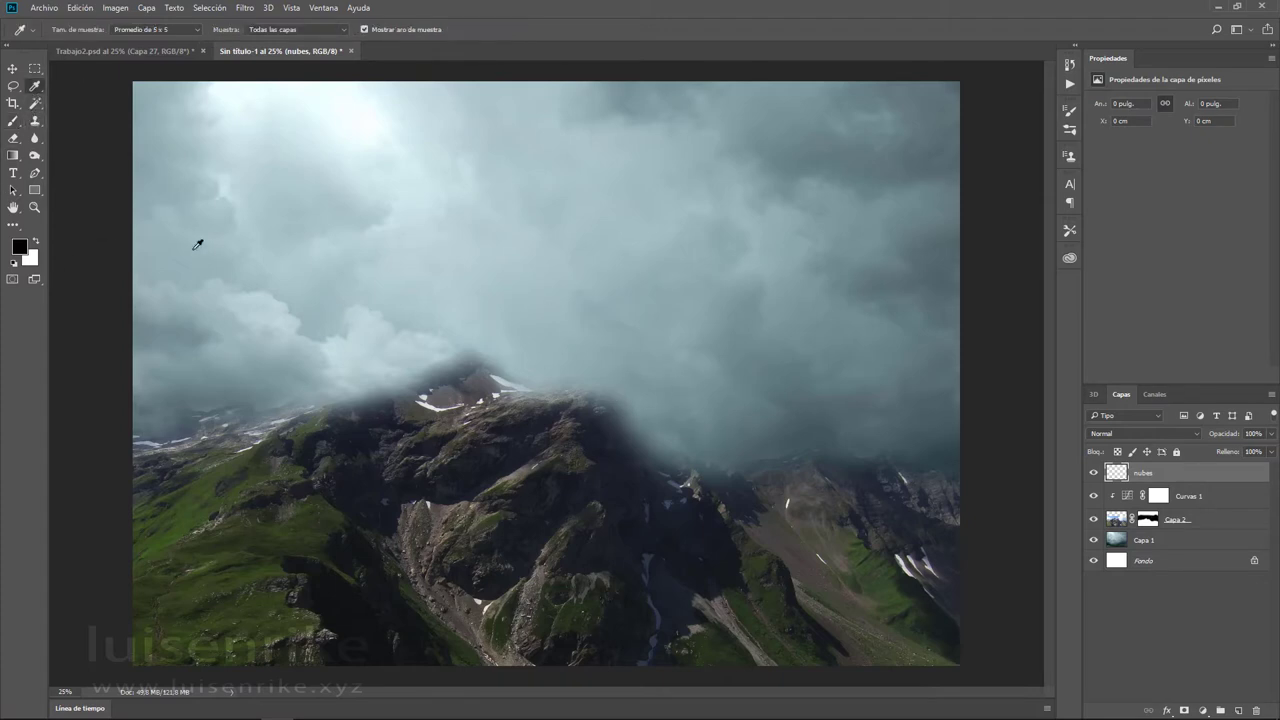
{"action": "left_click", "coordinate": [205, 247]}
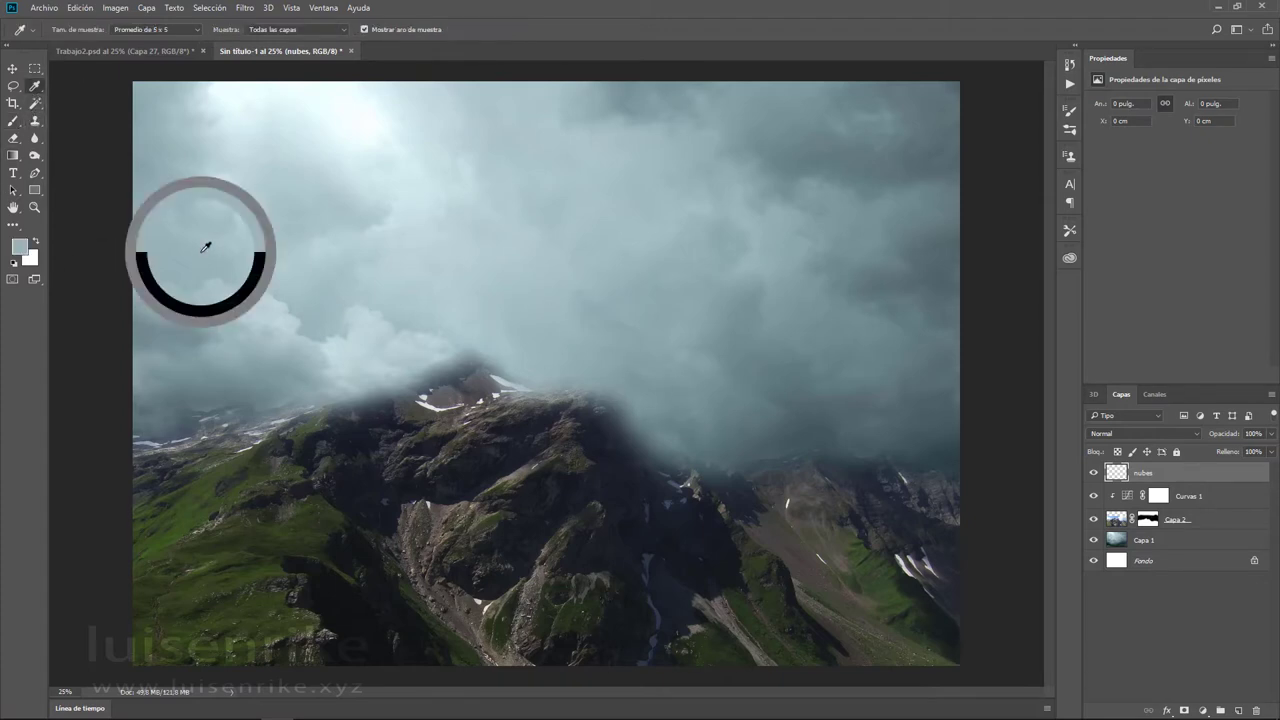
{"action": "left_click", "coordinate": [12, 120]}
{"action": "key", "text": "bracketright"}
{"action": "key", "text": "bracketright"}
{"action": "key", "text": "bracketright"}
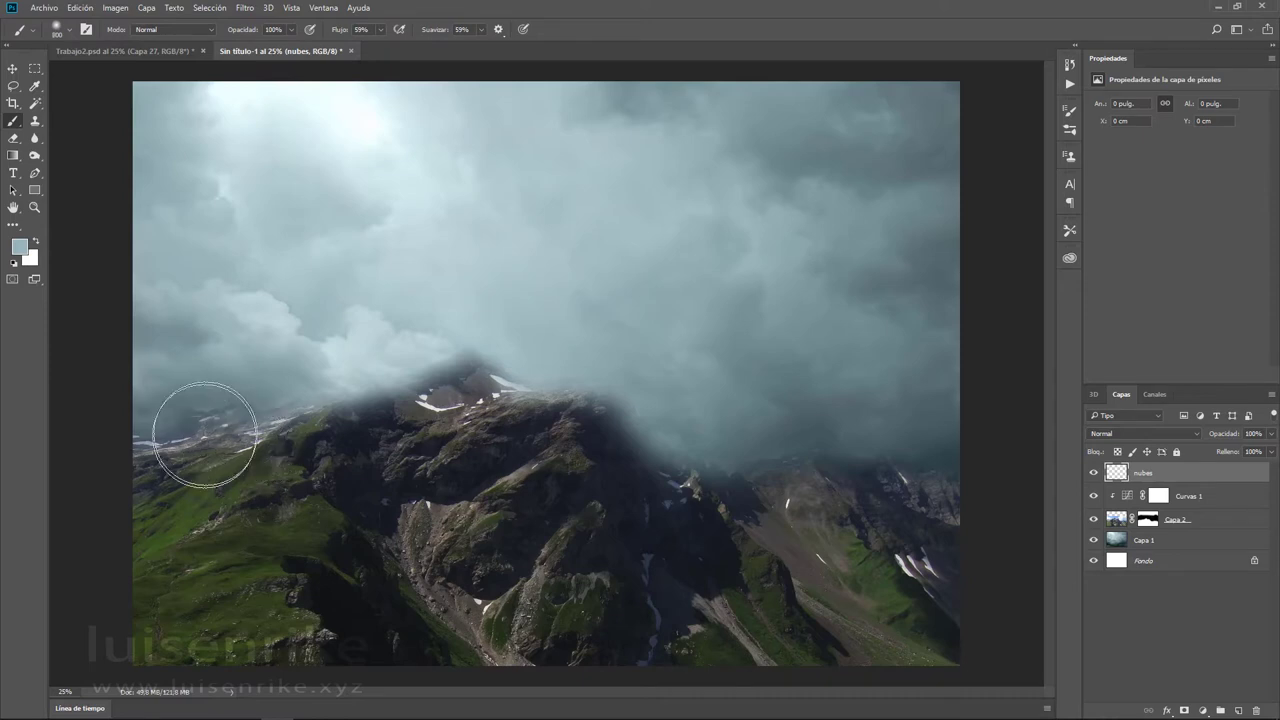
- Paint blue-grey haze across the mountain and the lower foreground
{"action": "mouse_move", "coordinate": [164, 474]}
{"action": "left_mouse_down"}
{"action": "mouse_move", "coordinate": [251, 457]}
{"action": "mouse_move", "coordinate": [643, 471]}
{"action": "left_mouse_up"}
{"action": "left_click_drag", "start_coordinate": [580, 500], "coordinate": [972, 542]}
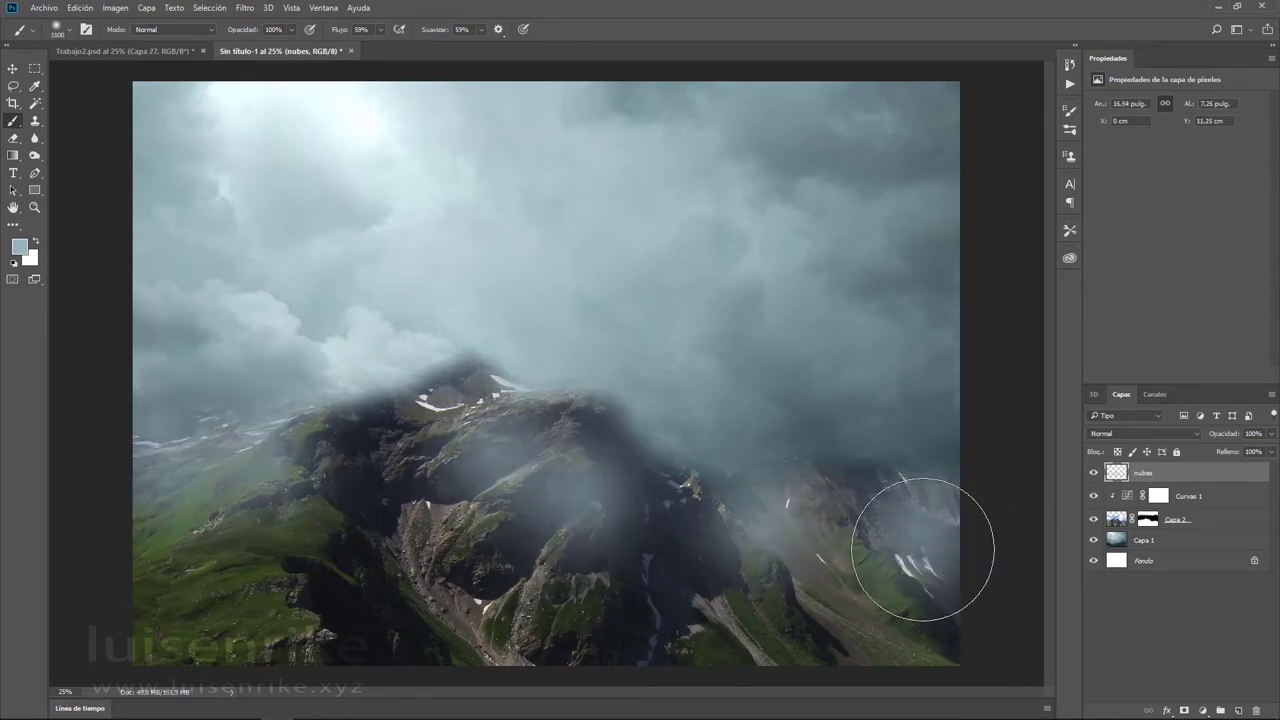
{"action": "key", "text": "ctrl+z"}
{"action": "key", "text": "ctrl+z"}
{"action": "key", "text": "ctrl+z"}
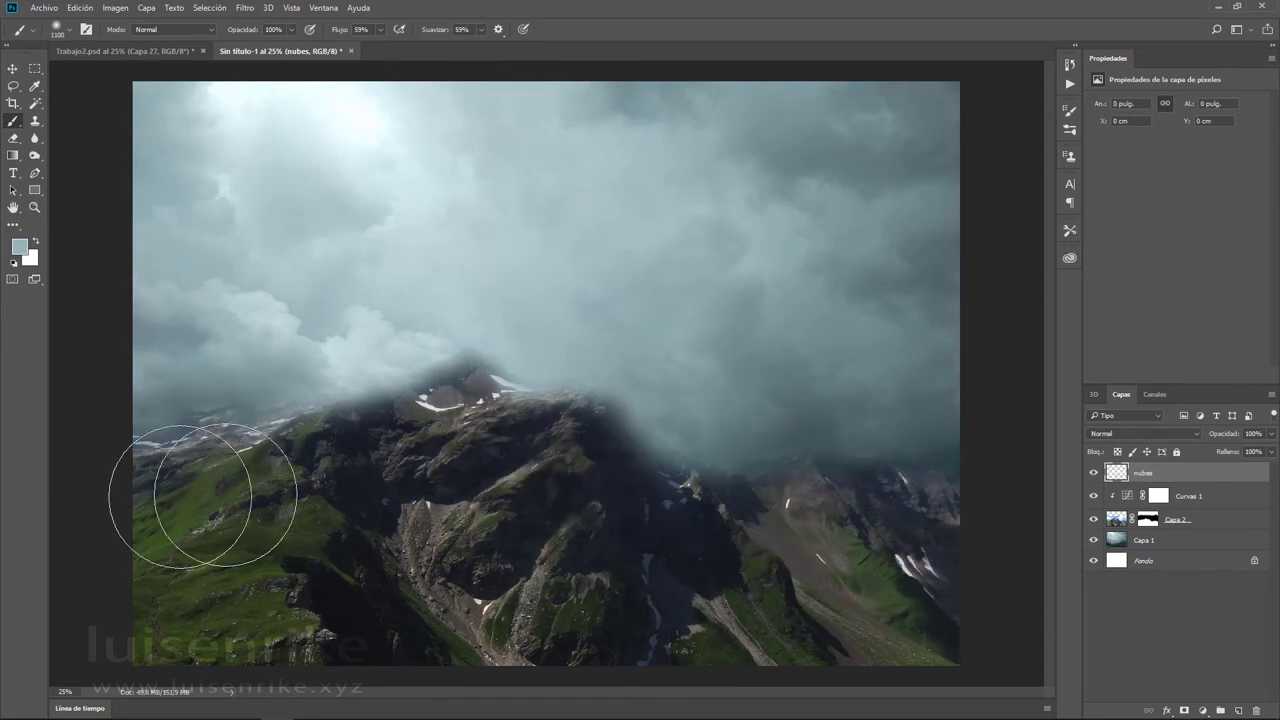
{"action": "mouse_move", "coordinate": [128, 528]}
{"action": "left_mouse_down"}
{"action": "mouse_move", "coordinate": [228, 614]}
{"action": "mouse_move", "coordinate": [738, 648]}
{"action": "mouse_move", "coordinate": [914, 529]}
{"action": "left_mouse_up"}
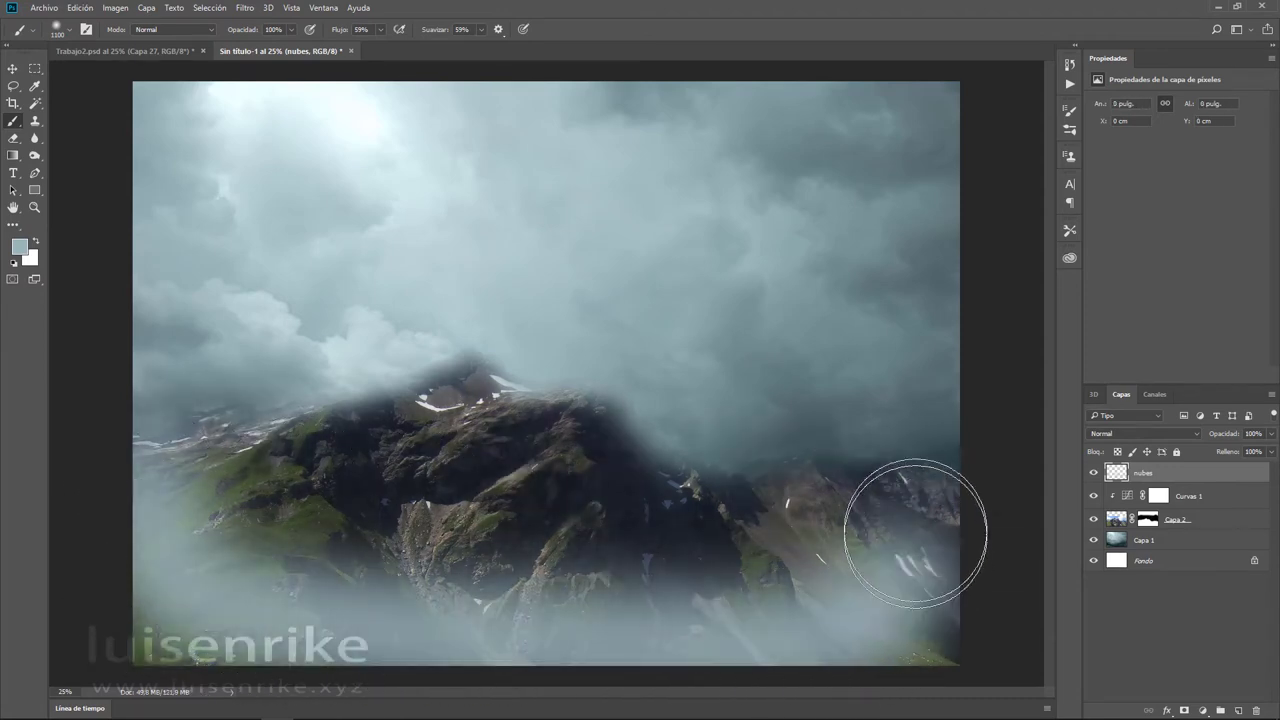
{"action": "mouse_move", "coordinate": [729, 491]}
{"action": "left_mouse_down"}
{"action": "mouse_move", "coordinate": [63, 414]}
{"action": "mouse_move", "coordinate": [680, 590]}
{"action": "left_mouse_up"}
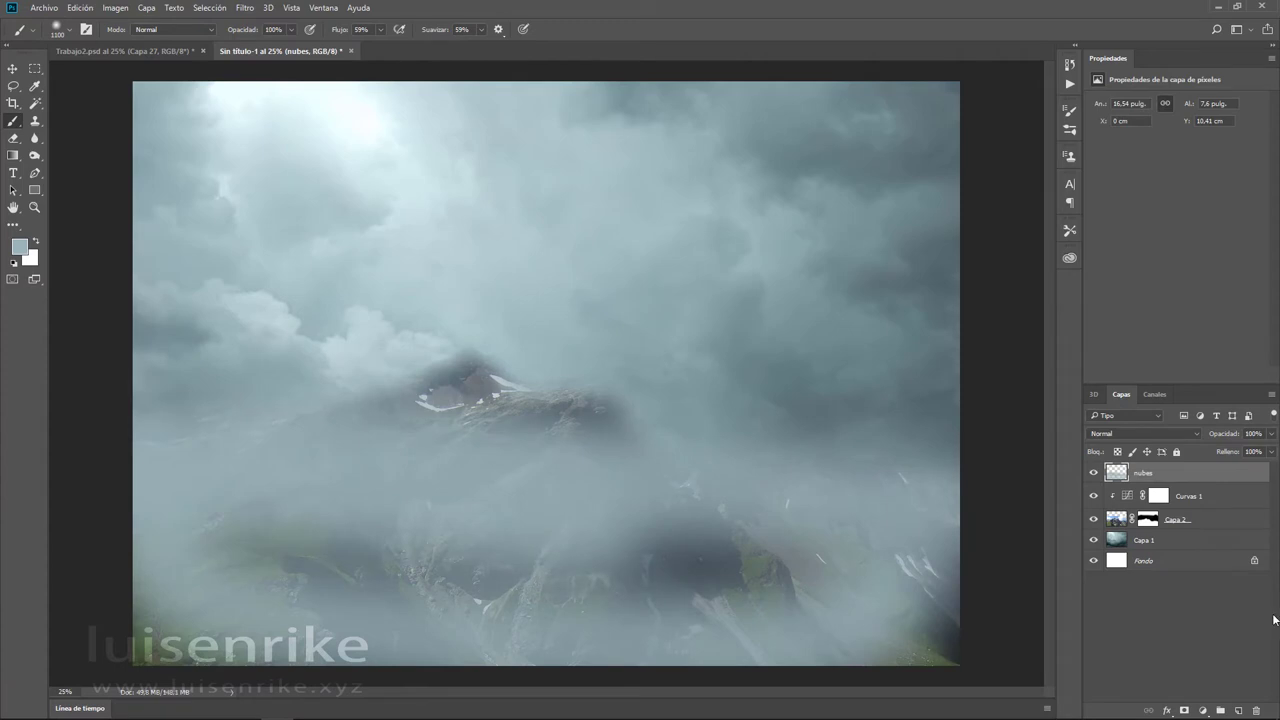
- Set the nubes layer to 29% opacity and add faint haze across the upper sky
{"action": "left_click_drag", "start_coordinate": [1228, 453], "coordinate": [1238, 452]}
{"action": "left_click", "coordinate": [1093, 472]}
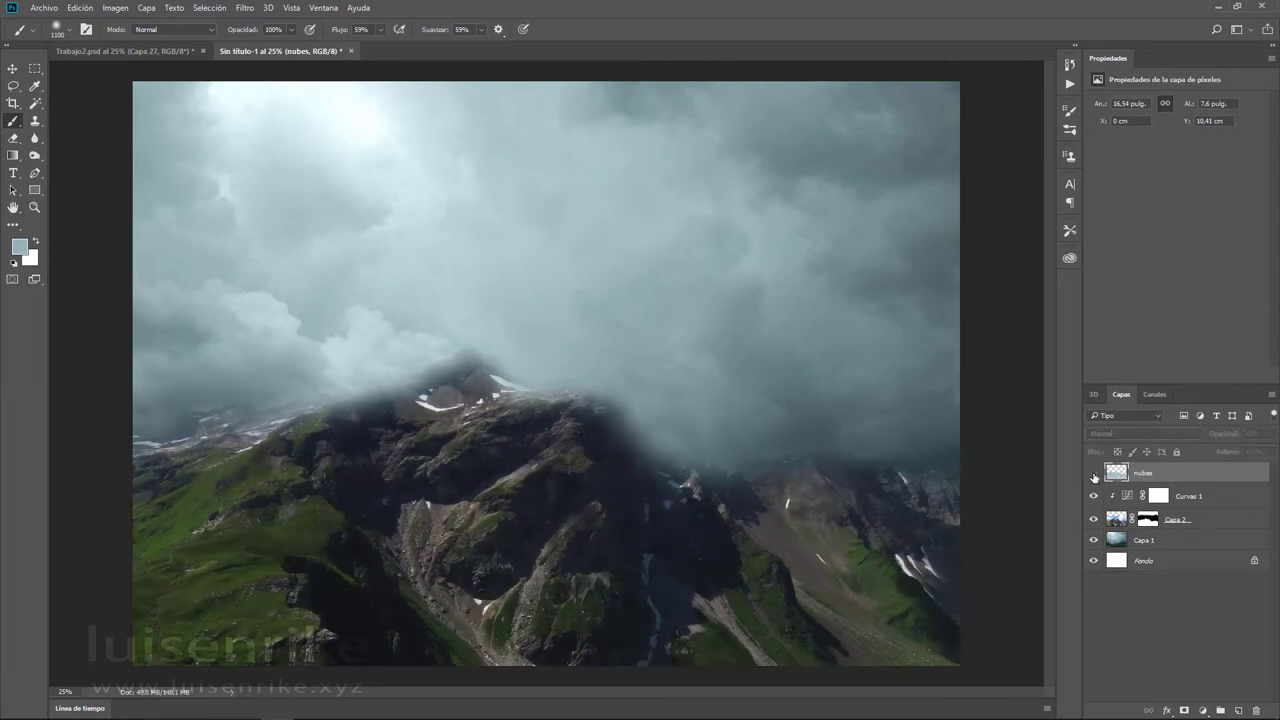
{"action": "left_click", "coordinate": [1271, 432]}
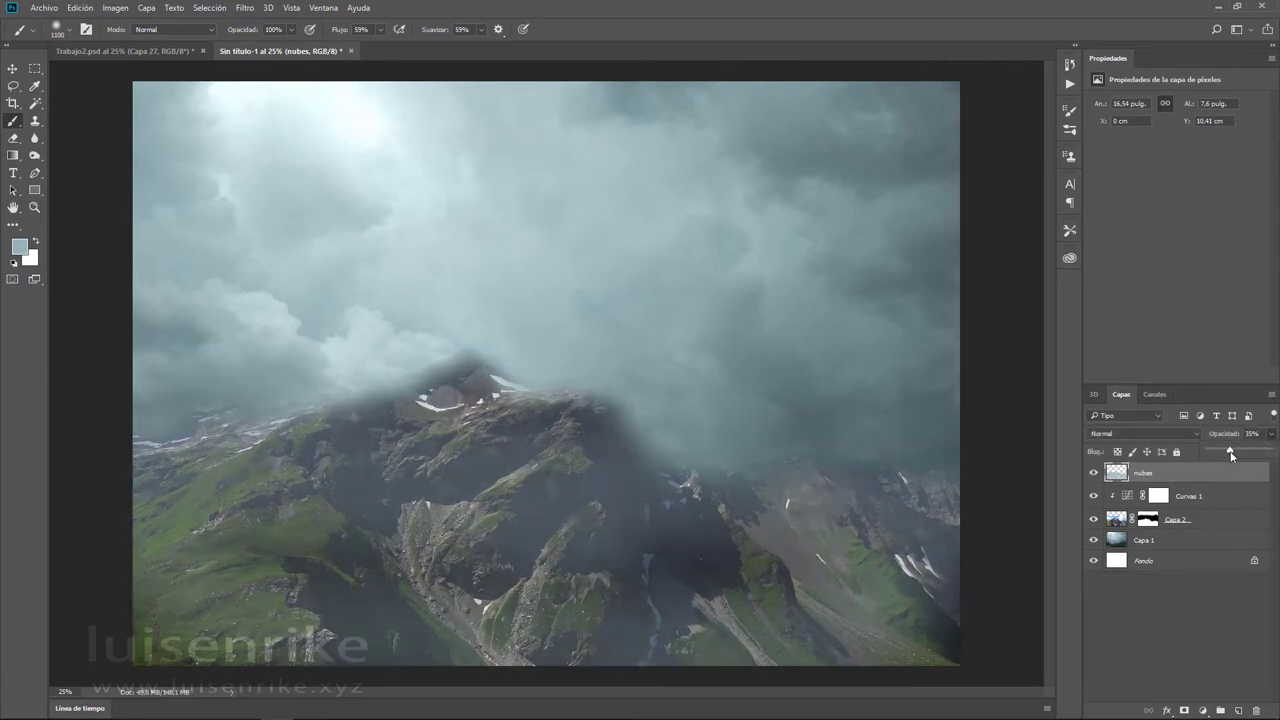
{"action": "left_click_drag", "start_coordinate": [1231, 455], "coordinate": [1228, 453]}
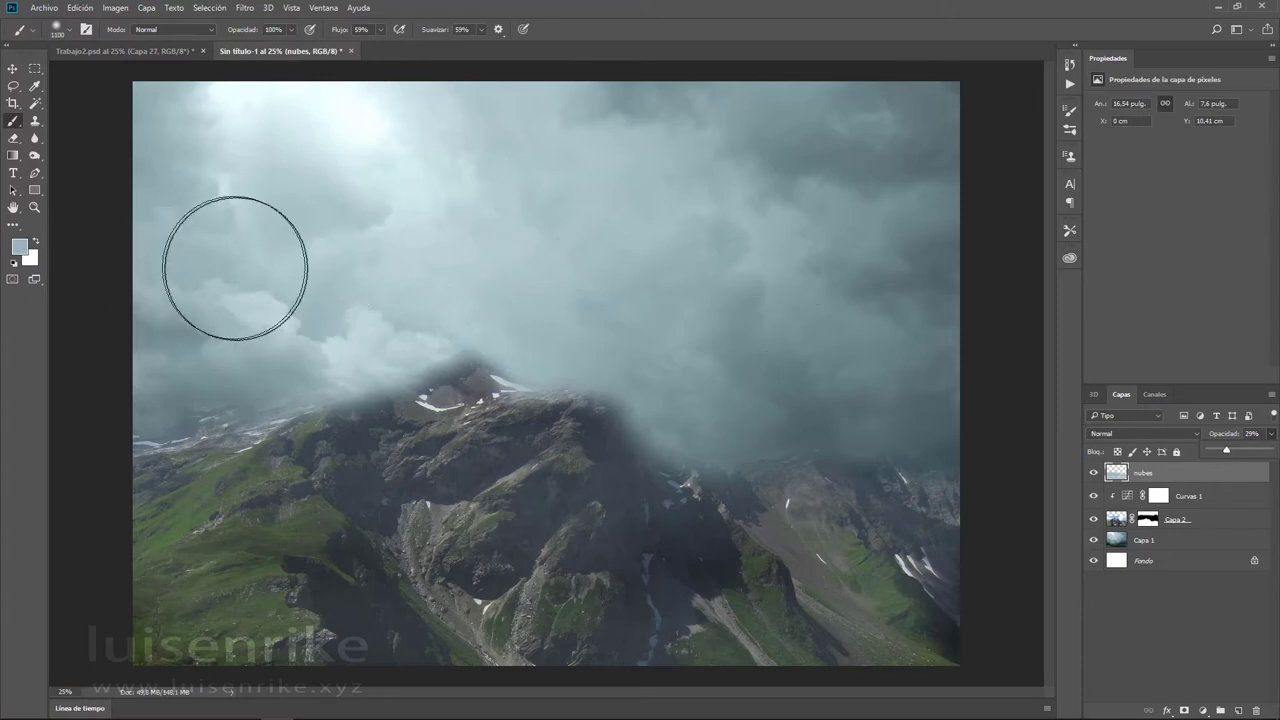
{"action": "left_click_drag", "start_coordinate": [871, 270], "coordinate": [206, 329]}
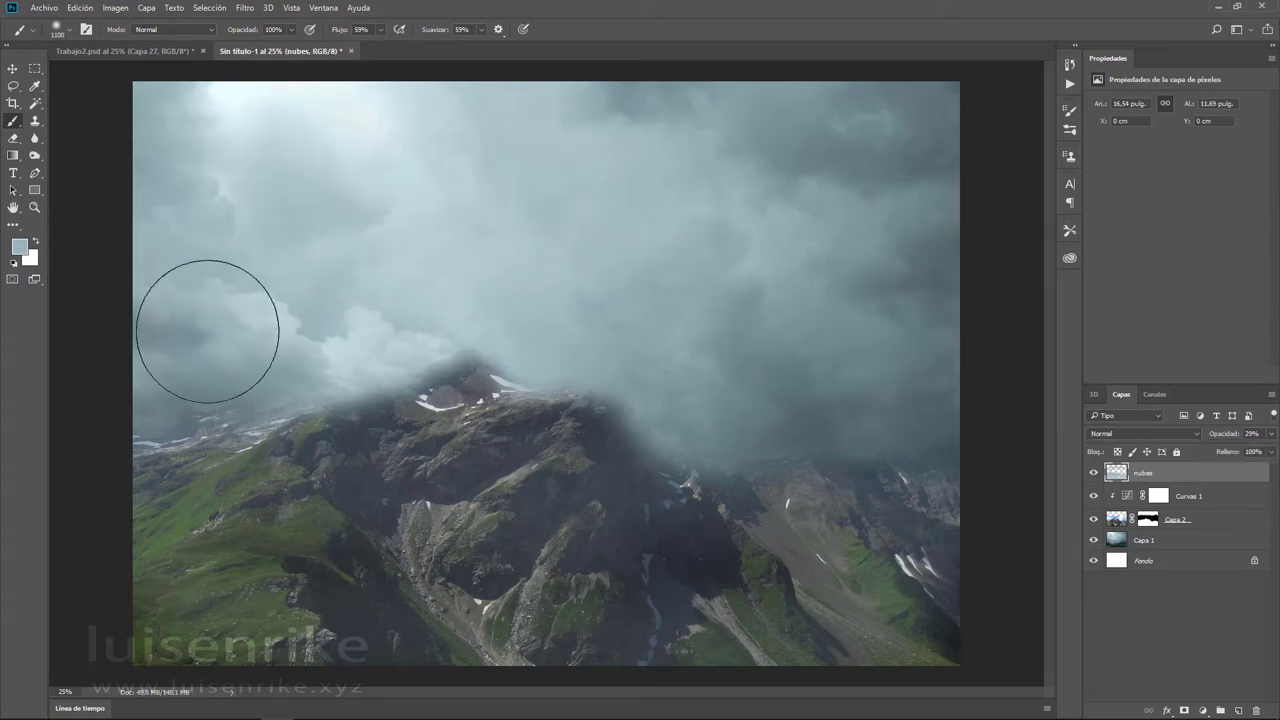
{"action": "left_click_drag", "start_coordinate": [914, 357], "coordinate": [700, 400]}
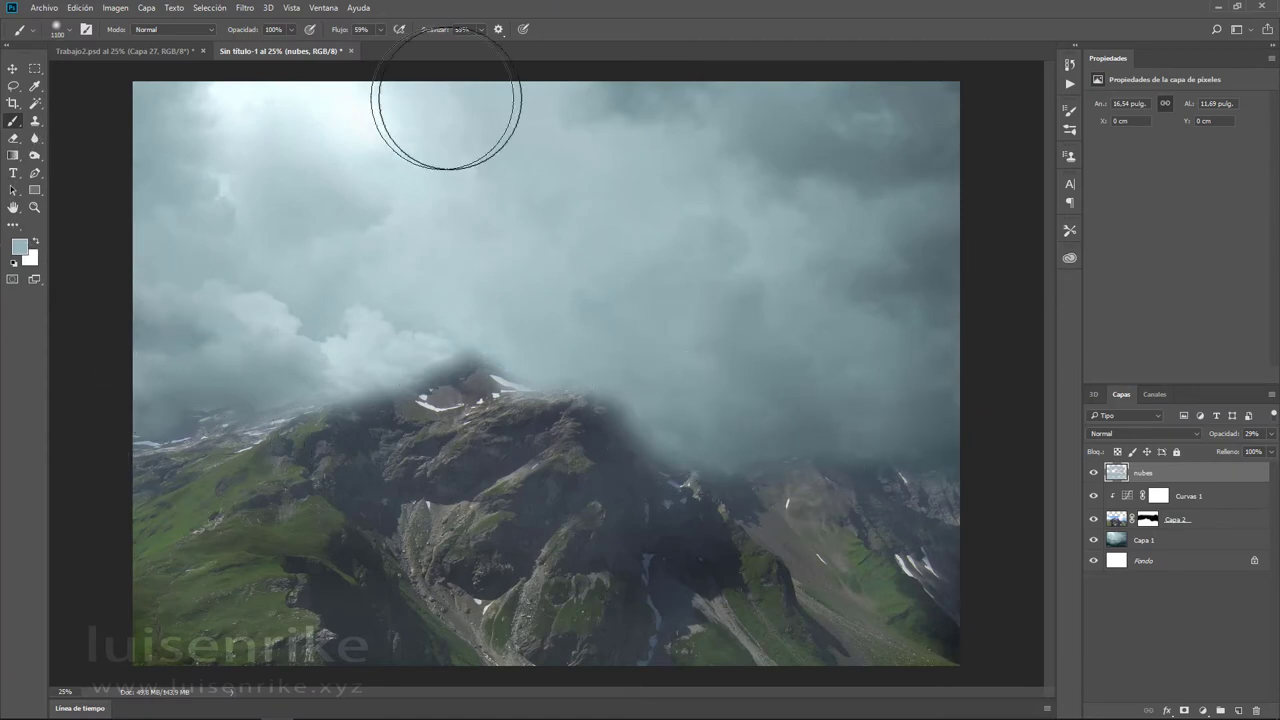
{"action": "left_click_drag", "start_coordinate": [443, 106], "coordinate": [865, 130]}
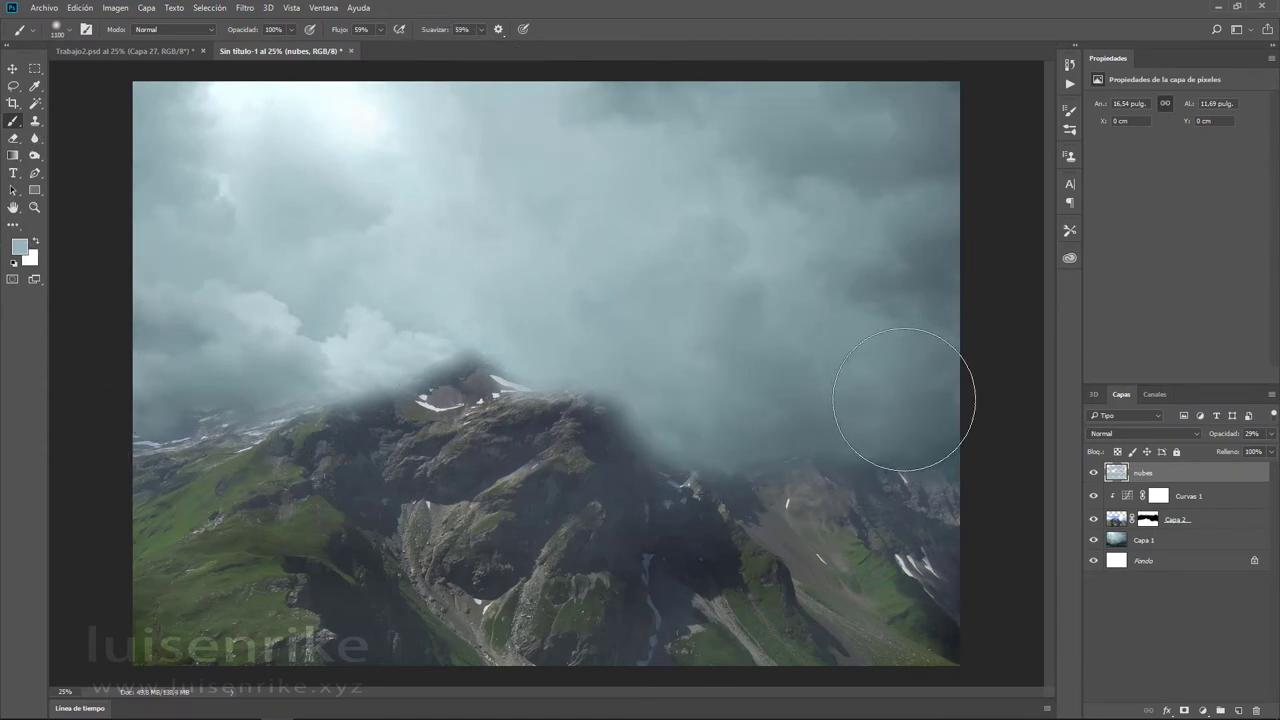
- Copy the meadow photo into the composite as Capa 3 and move it into place
{"action": "left_click", "coordinate": [45, 8]}
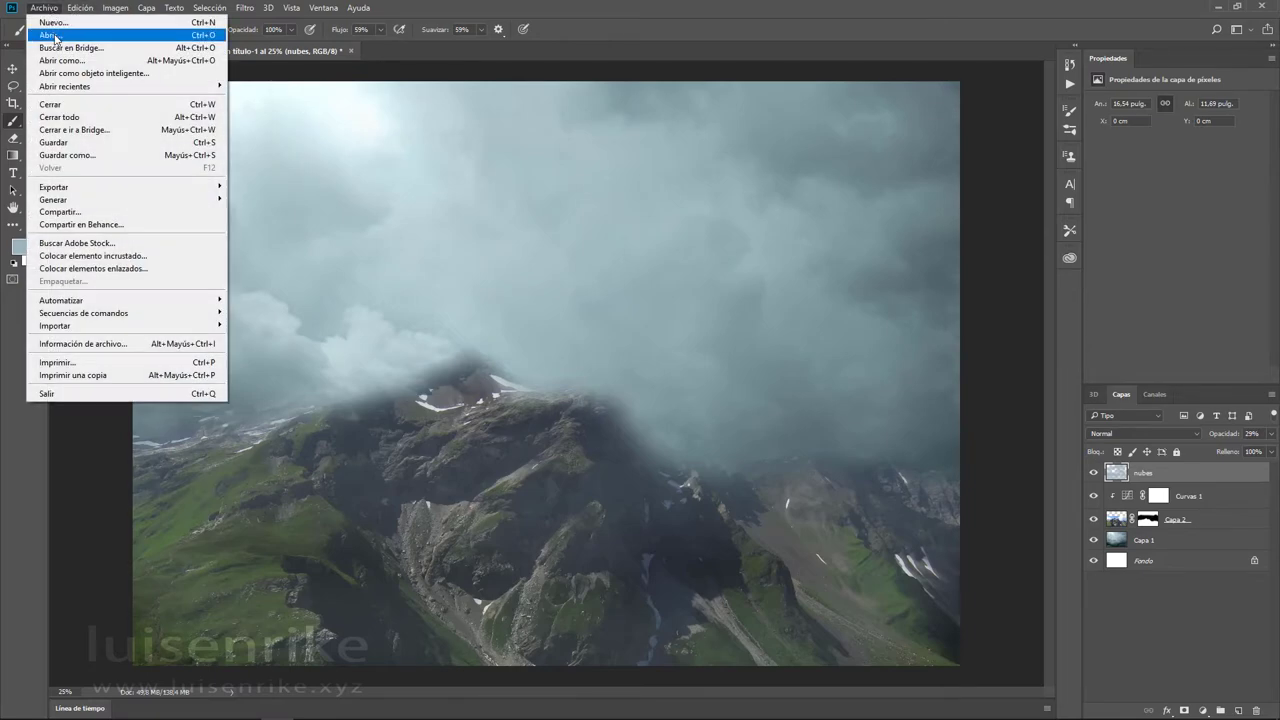
{"action": "left_click", "coordinate": [57, 34]}
{"action": "key", "text": "Escape"}
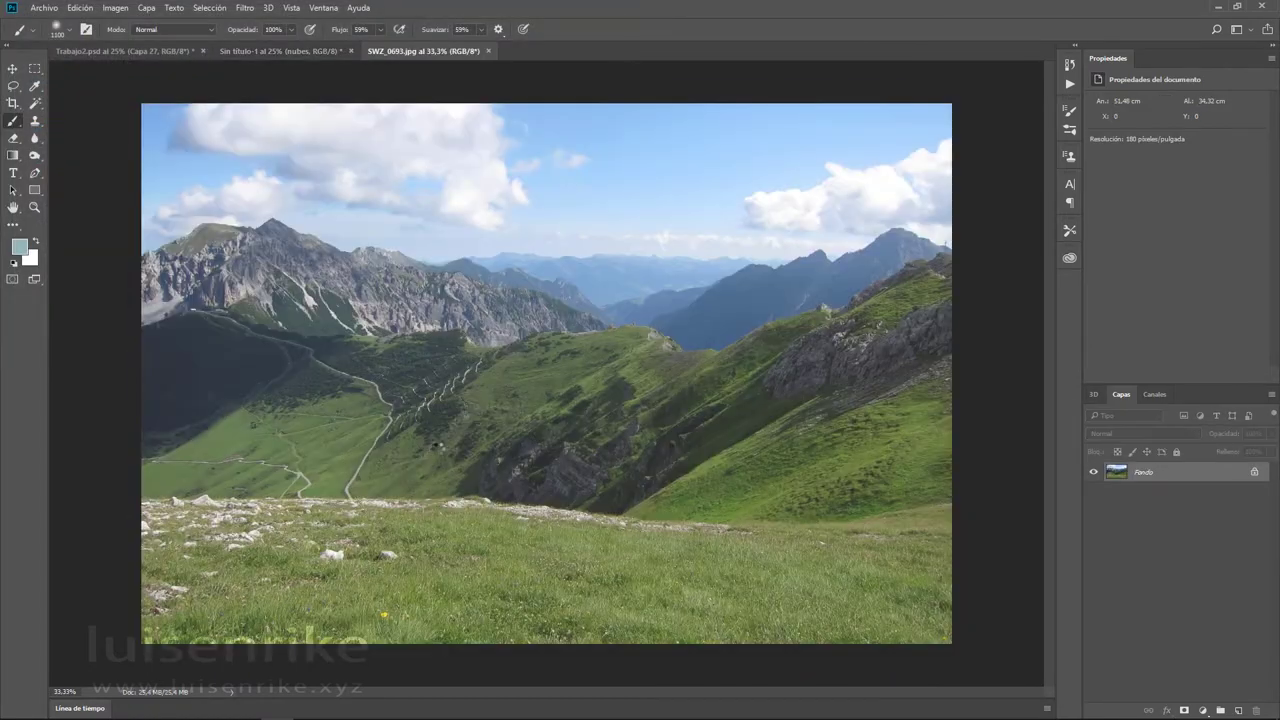
{"action": "key", "text": "ctrl+a"}
{"action": "left_click", "coordinate": [317, 52]}
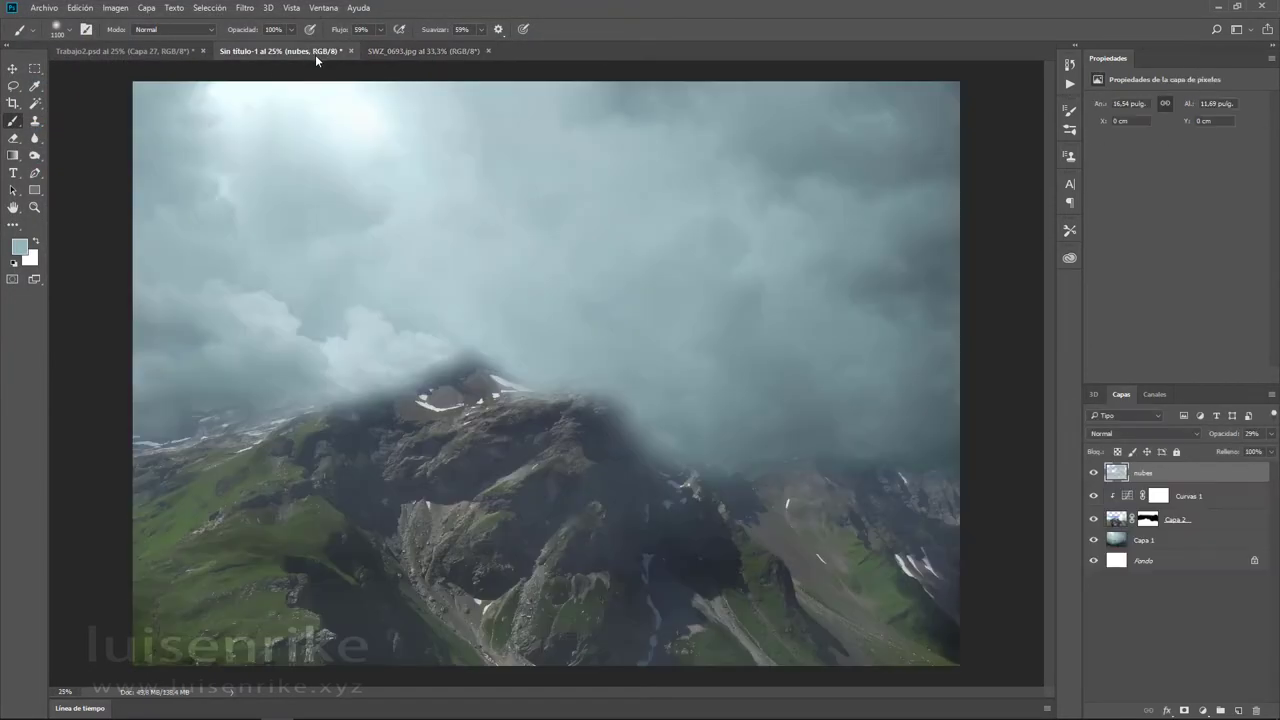
{"action": "key", "text": "ctrl+v"}
{"action": "left_click", "coordinate": [13, 69]}
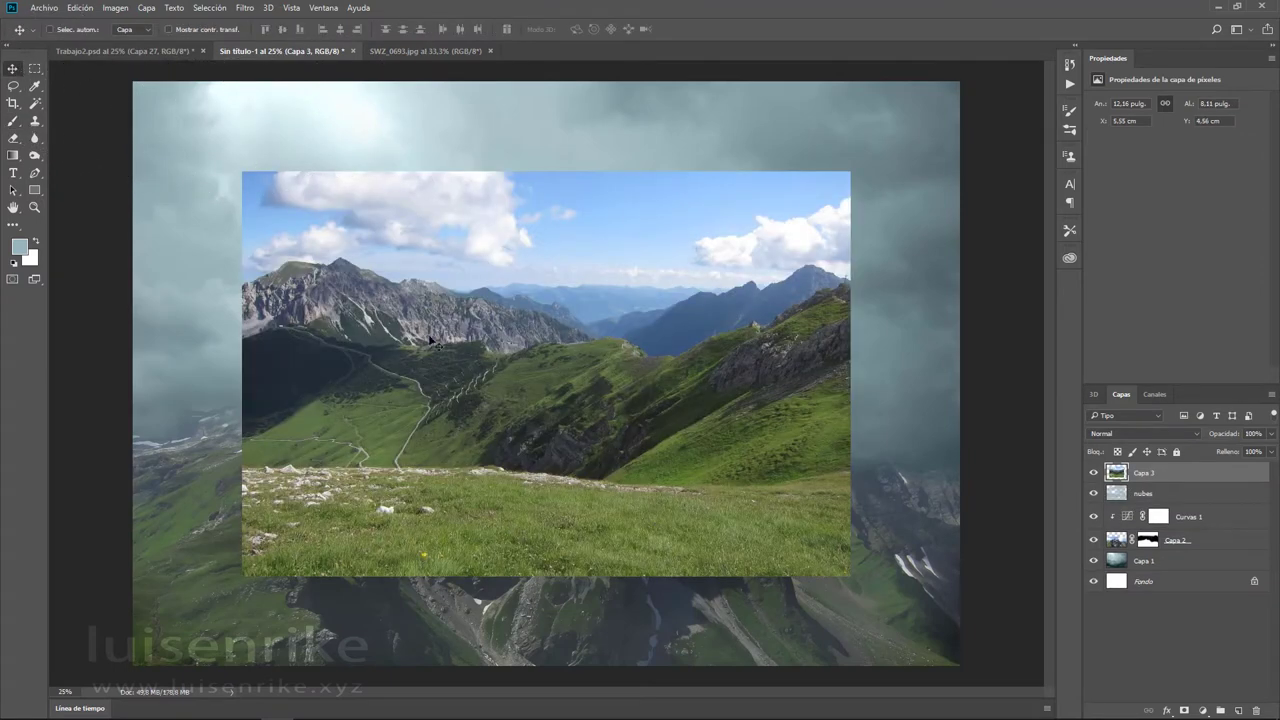
{"action": "left_click_drag", "start_coordinate": [432, 339], "coordinate": [323, 428]}
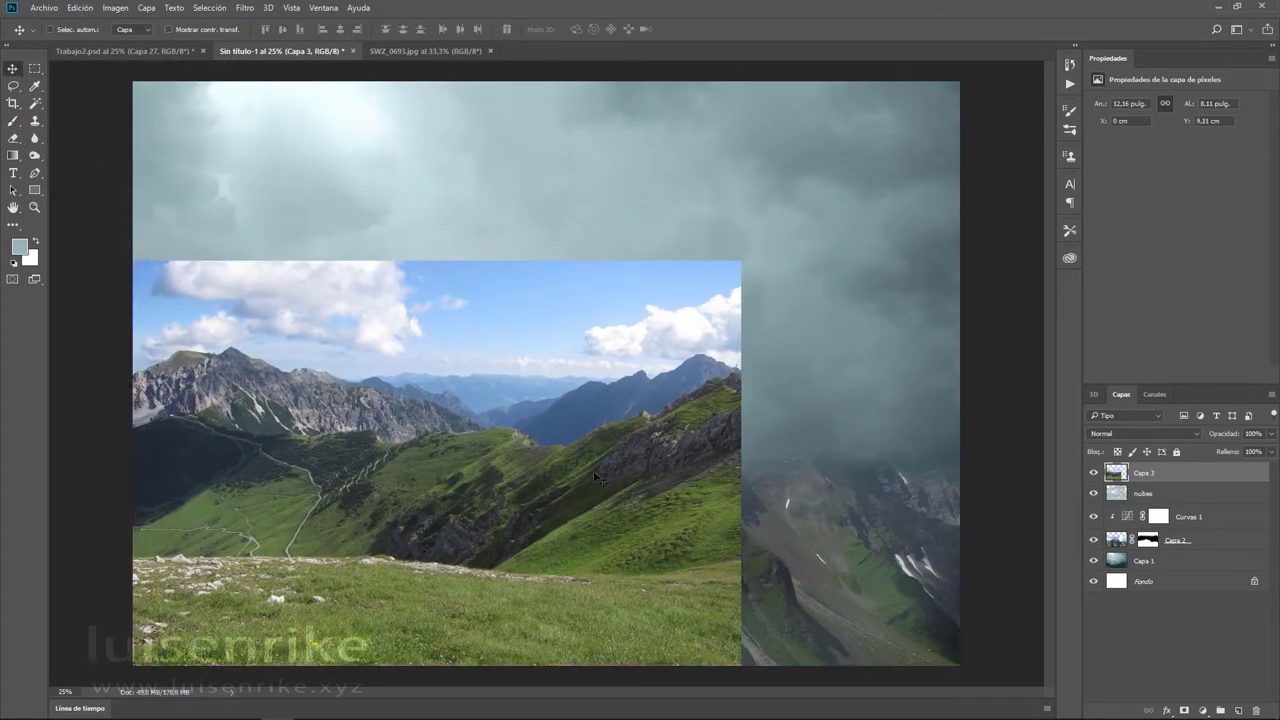
- Scale the meadow across the canvas width and add a layer mask
{"action": "key", "text": "ctrl+t"}
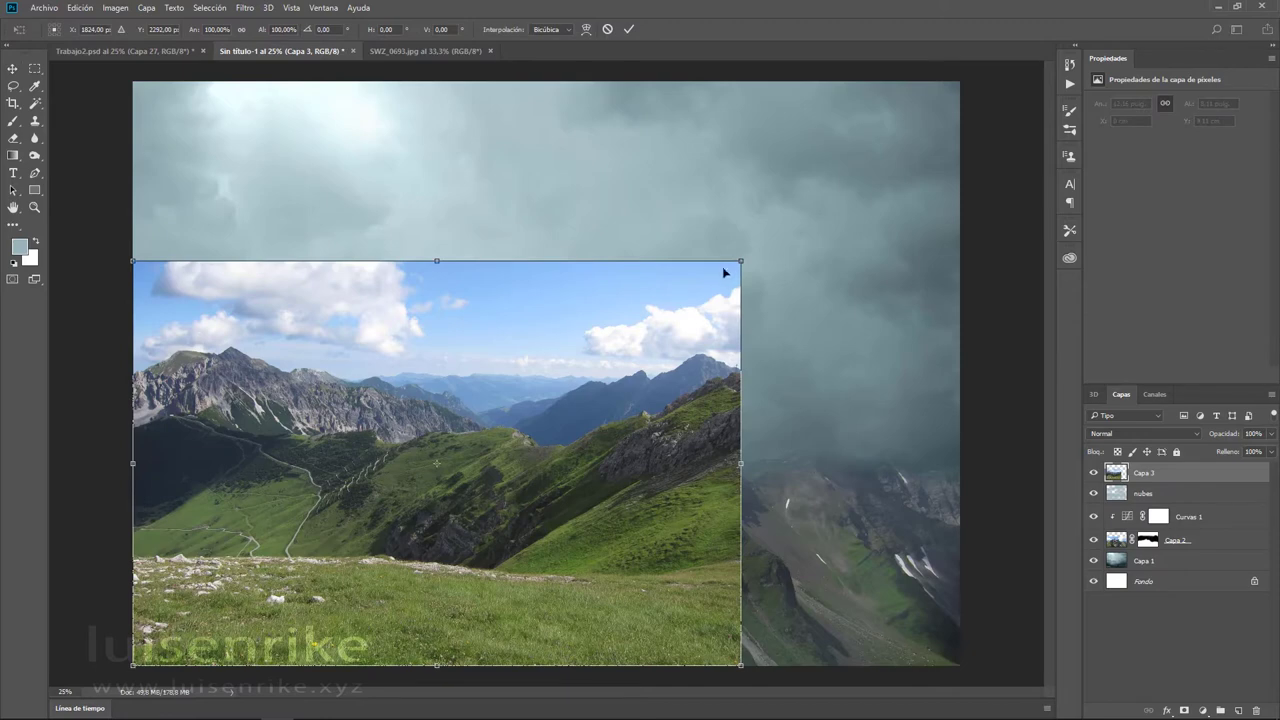
{"action": "left_click_drag", "start_coordinate": [761, 265], "coordinate": [986, 233]}
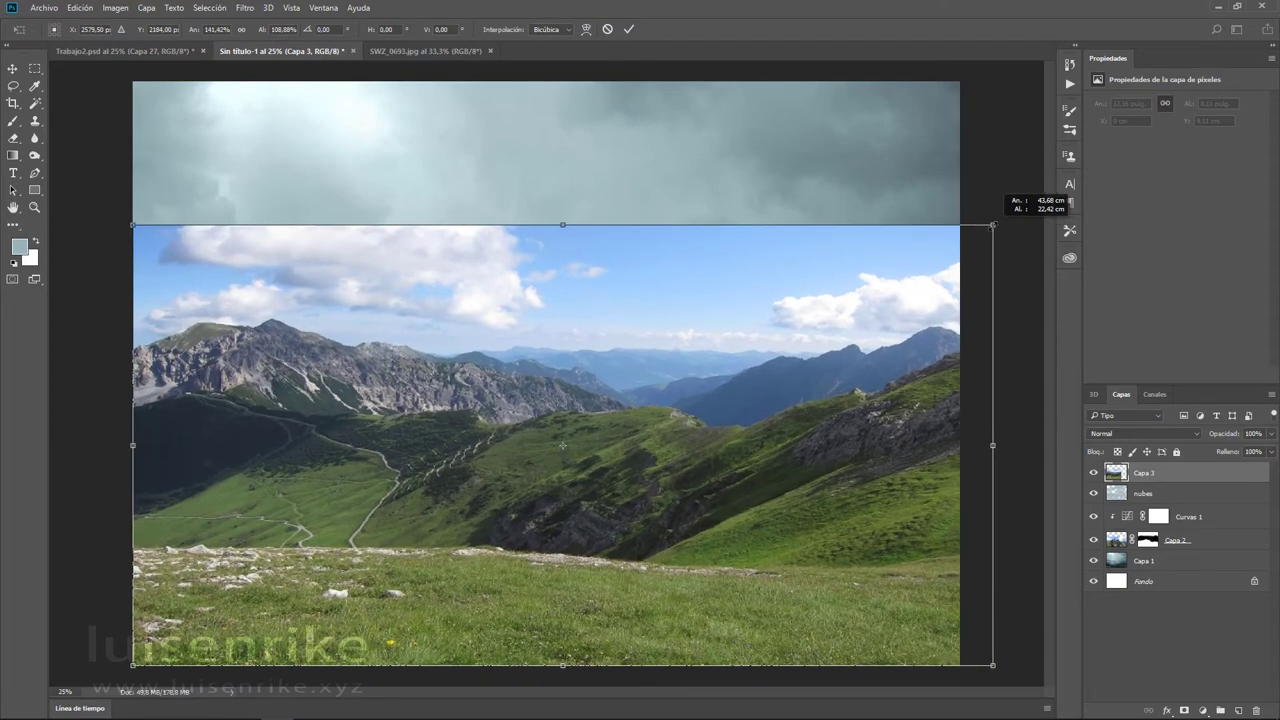
{"action": "key", "text": "Return"}
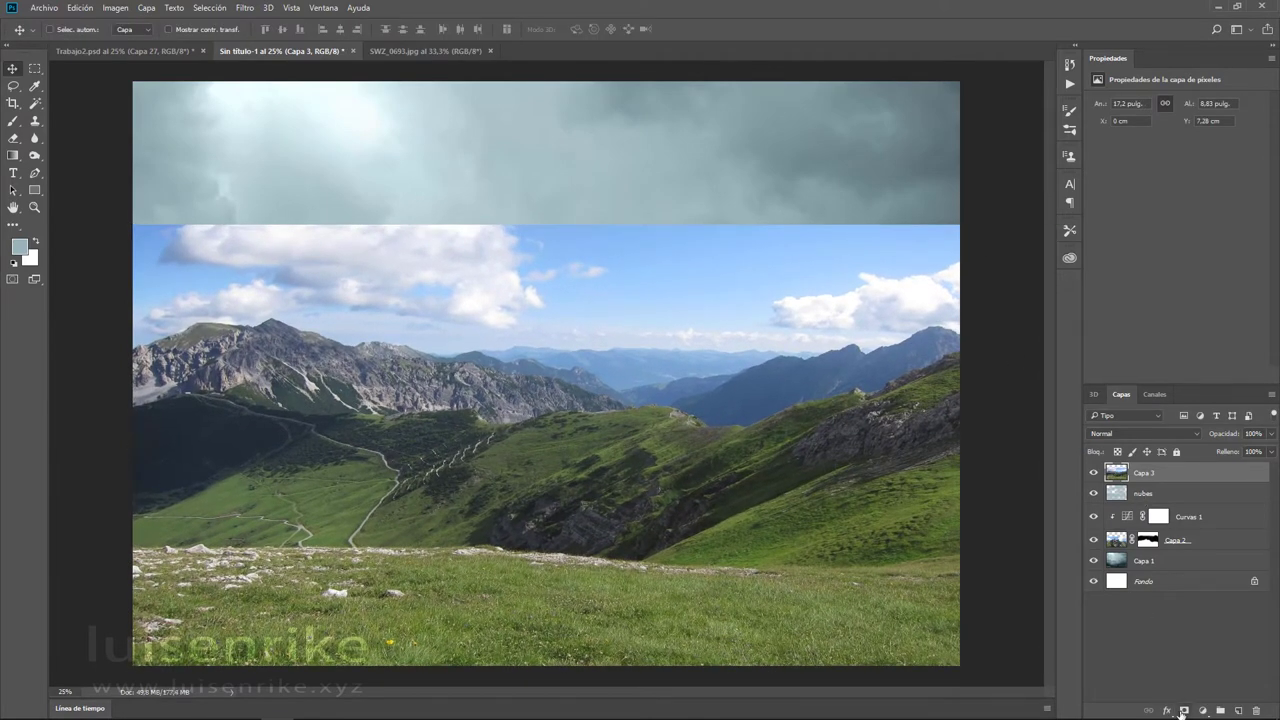
{"action": "left_click", "coordinate": [1182, 710]}
- Paint black on Capa 3's mask to hide the blue sky and white clouds
{"action": "left_click", "coordinate": [13, 121]}
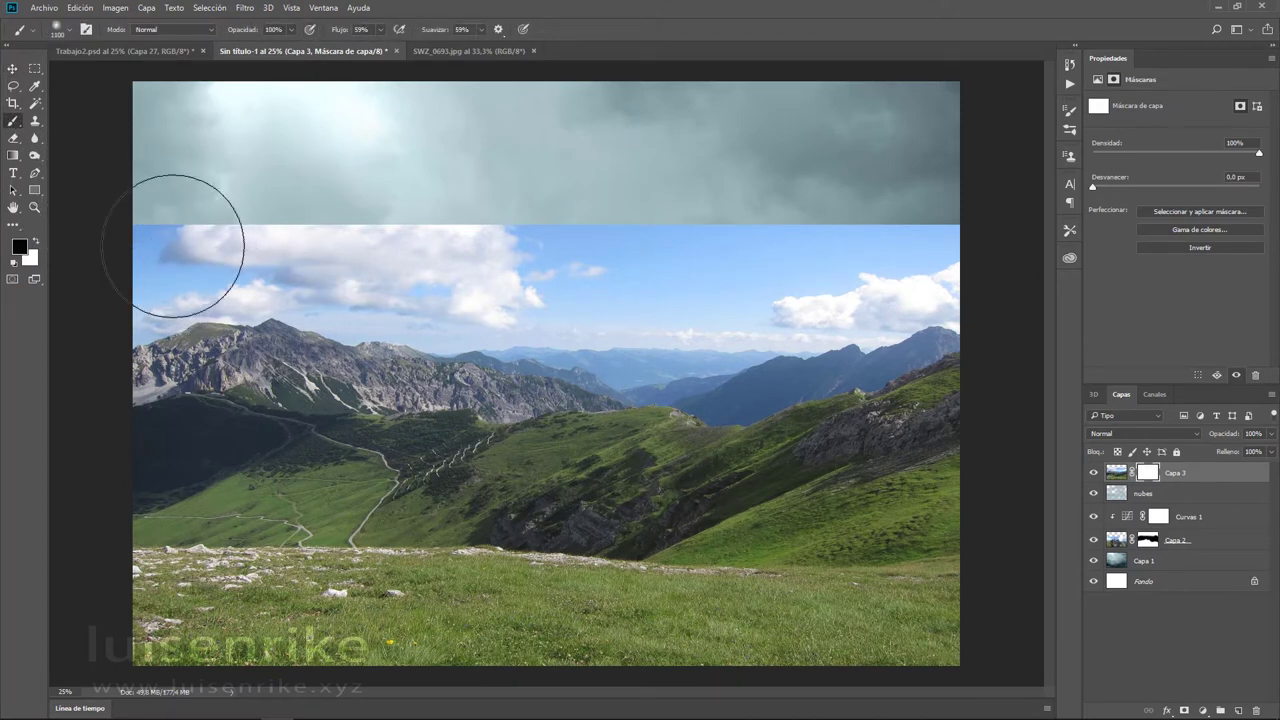
{"action": "mouse_move", "coordinate": [180, 248]}
{"action": "left_mouse_down"}
{"action": "mouse_move", "coordinate": [392, 245]}
{"action": "mouse_move", "coordinate": [251, 229]}
{"action": "left_mouse_up"}
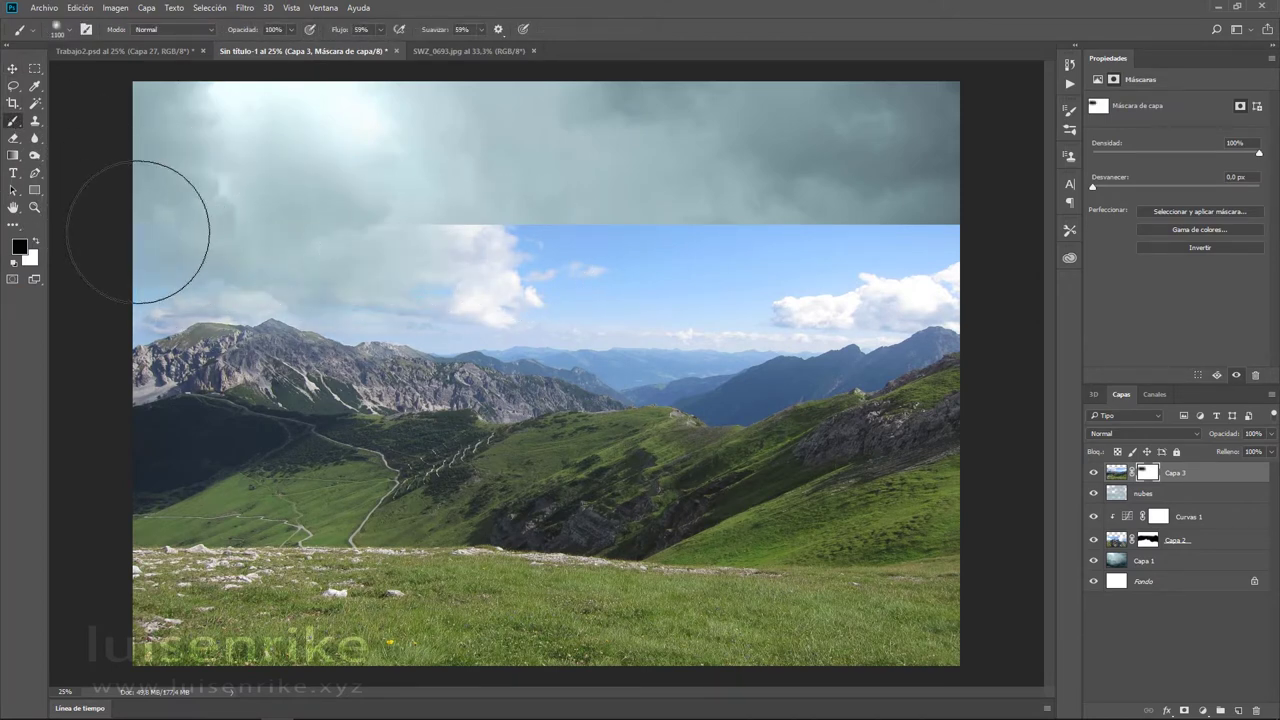
{"action": "left_click_drag", "start_coordinate": [171, 237], "coordinate": [850, 245]}
{"action": "left_click_drag", "start_coordinate": [380, 29], "coordinate": [412, 50]}
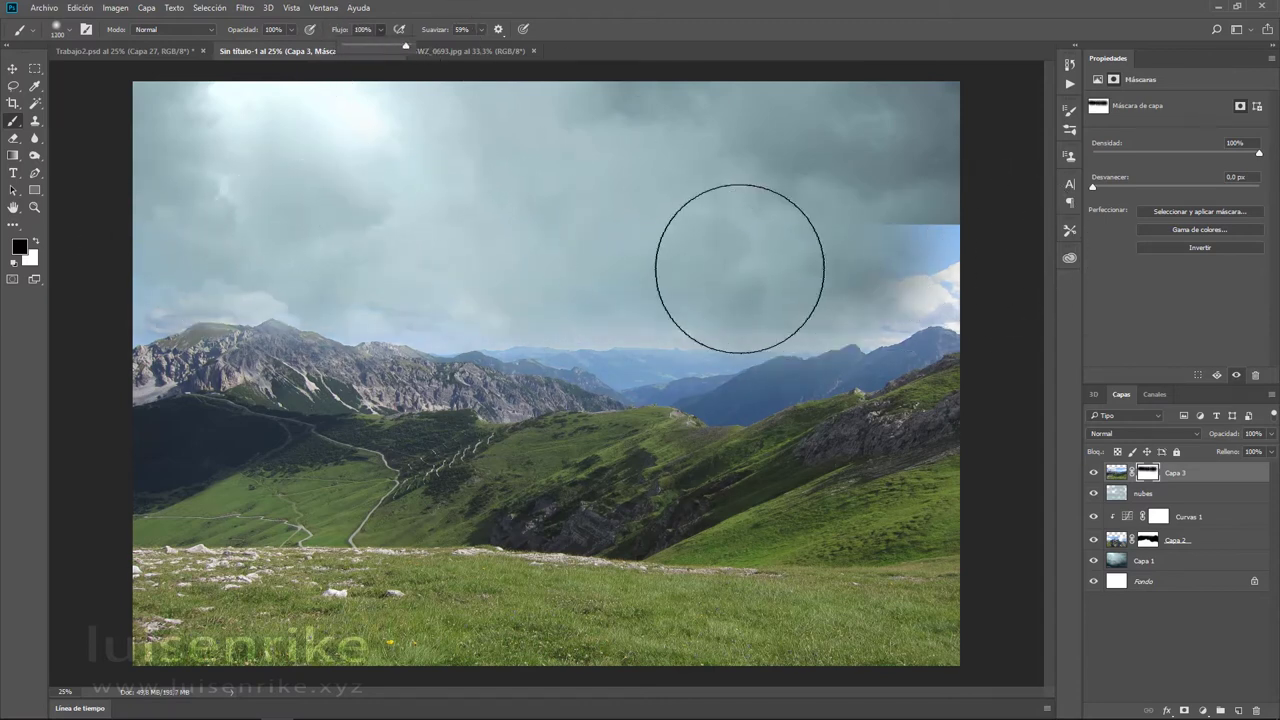
{"action": "left_click_drag", "start_coordinate": [743, 263], "coordinate": [958, 227]}
{"action": "mouse_move", "coordinate": [894, 286]}
{"action": "left_mouse_down"}
{"action": "mouse_move", "coordinate": [170, 330]}
{"action": "mouse_move", "coordinate": [771, 357]}
{"action": "mouse_move", "coordinate": [171, 371]}
{"action": "mouse_move", "coordinate": [829, 386]}
{"action": "mouse_move", "coordinate": [314, 414]}
{"action": "mouse_move", "coordinate": [429, 432]}
{"action": "left_mouse_up"}
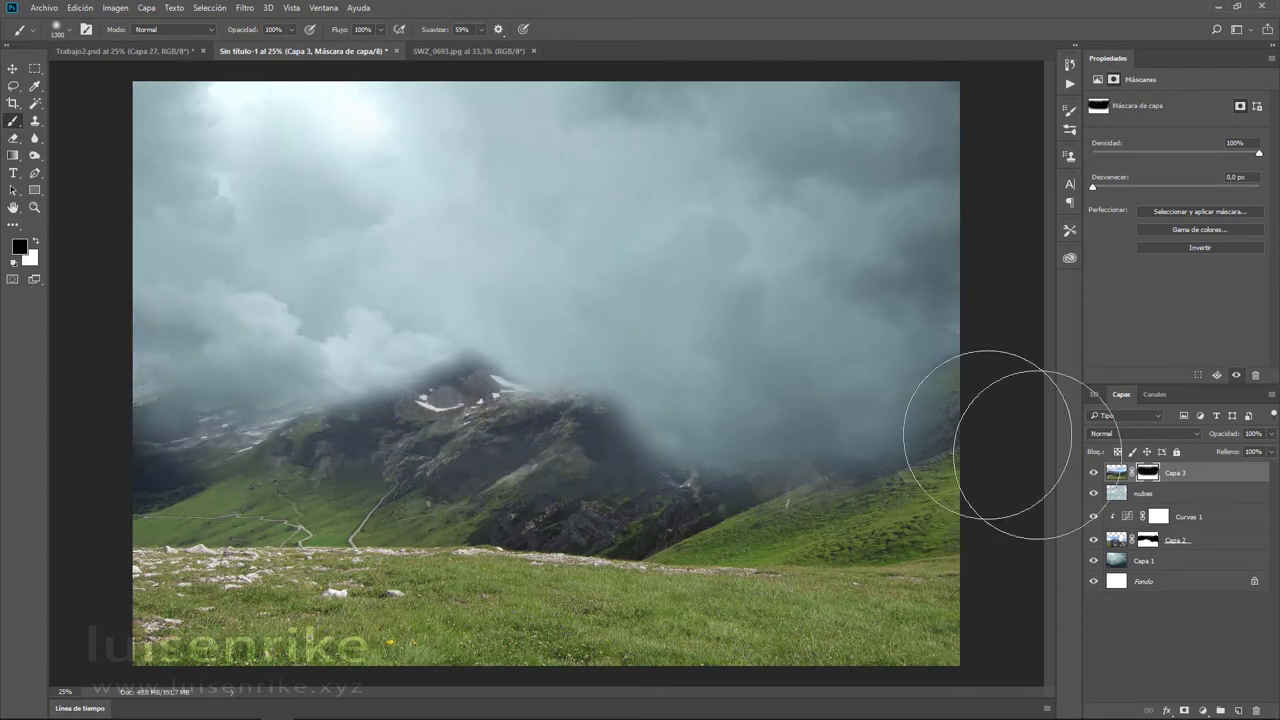
- Blend away the horizon hills and dark band with smaller brushes, toggling Capa 2 to check
{"action": "left_click", "coordinate": [1094, 544]}
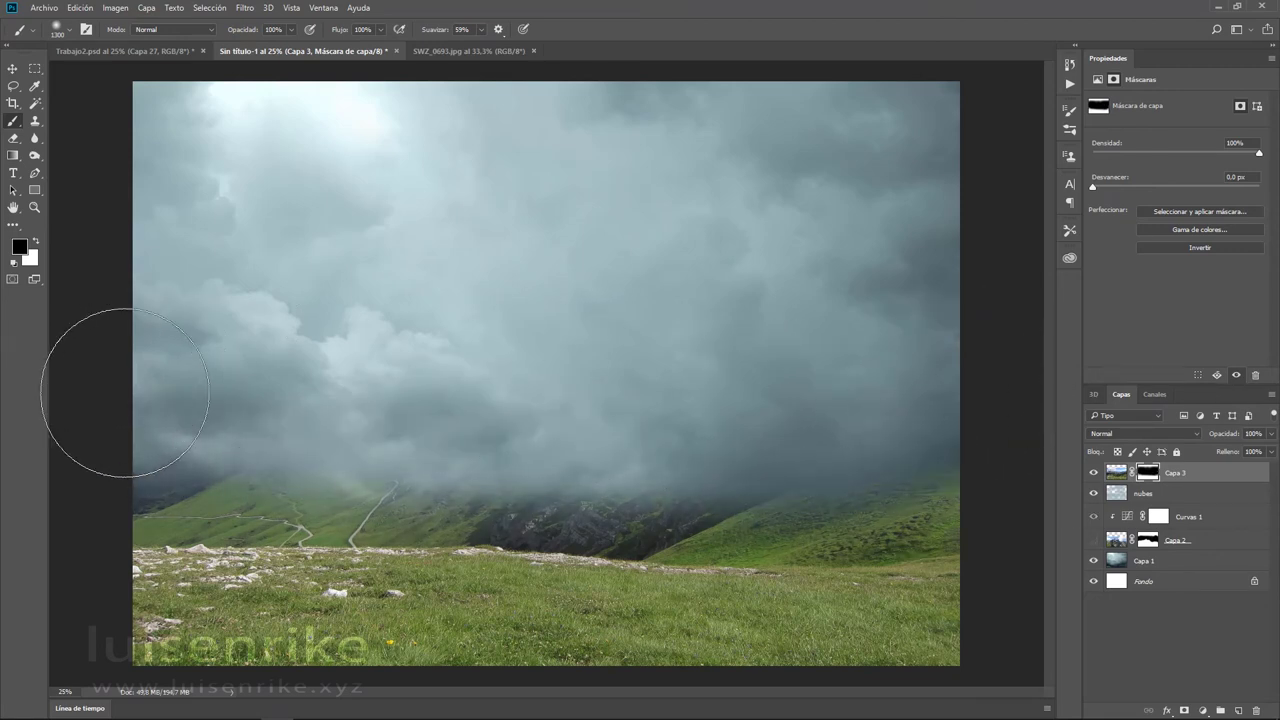
{"action": "key", "text": "bracketleft"}
{"action": "key", "text": "bracketleft"}
{"action": "key", "text": "bracketleft"}
{"action": "mouse_move", "coordinate": [165, 438]}
{"action": "left_mouse_down"}
{"action": "mouse_move", "coordinate": [890, 475]}
{"action": "mouse_move", "coordinate": [29, 443]}
{"action": "mouse_move", "coordinate": [759, 500]}
{"action": "mouse_move", "coordinate": [794, 486]}
{"action": "mouse_move", "coordinate": [677, 502]}
{"action": "left_mouse_up"}
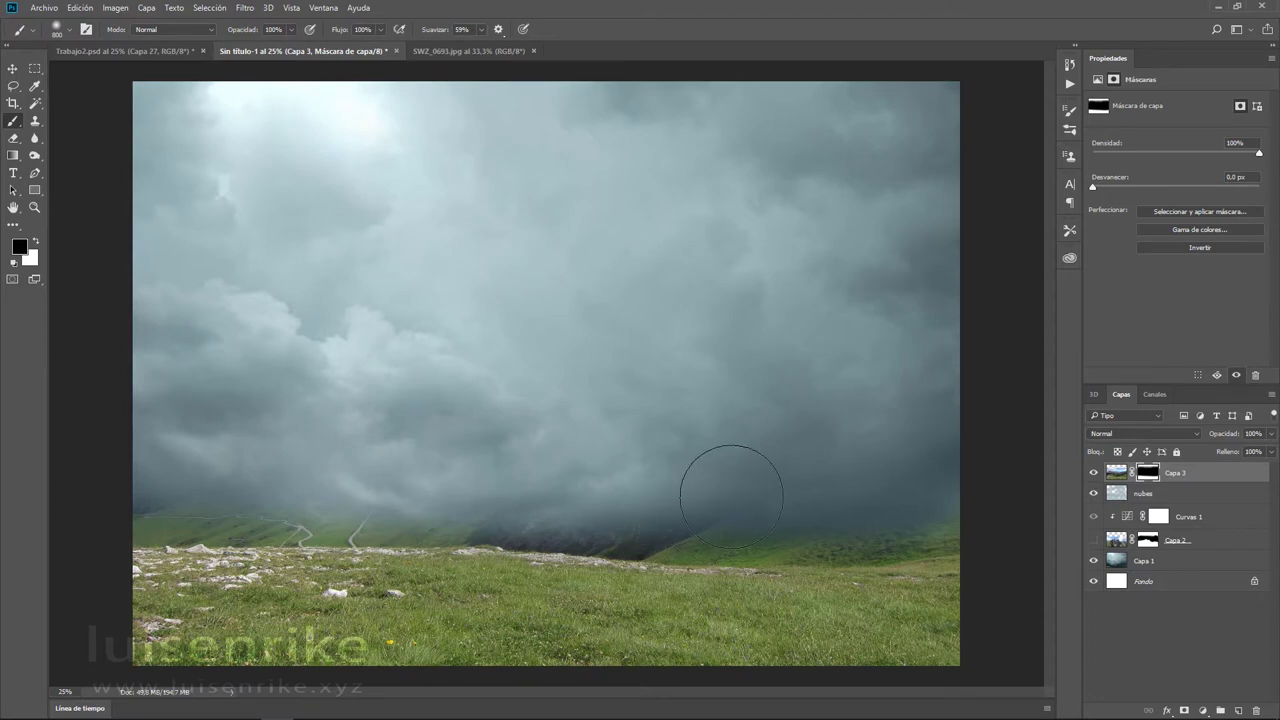
{"action": "key", "text": "ctrl+z"}
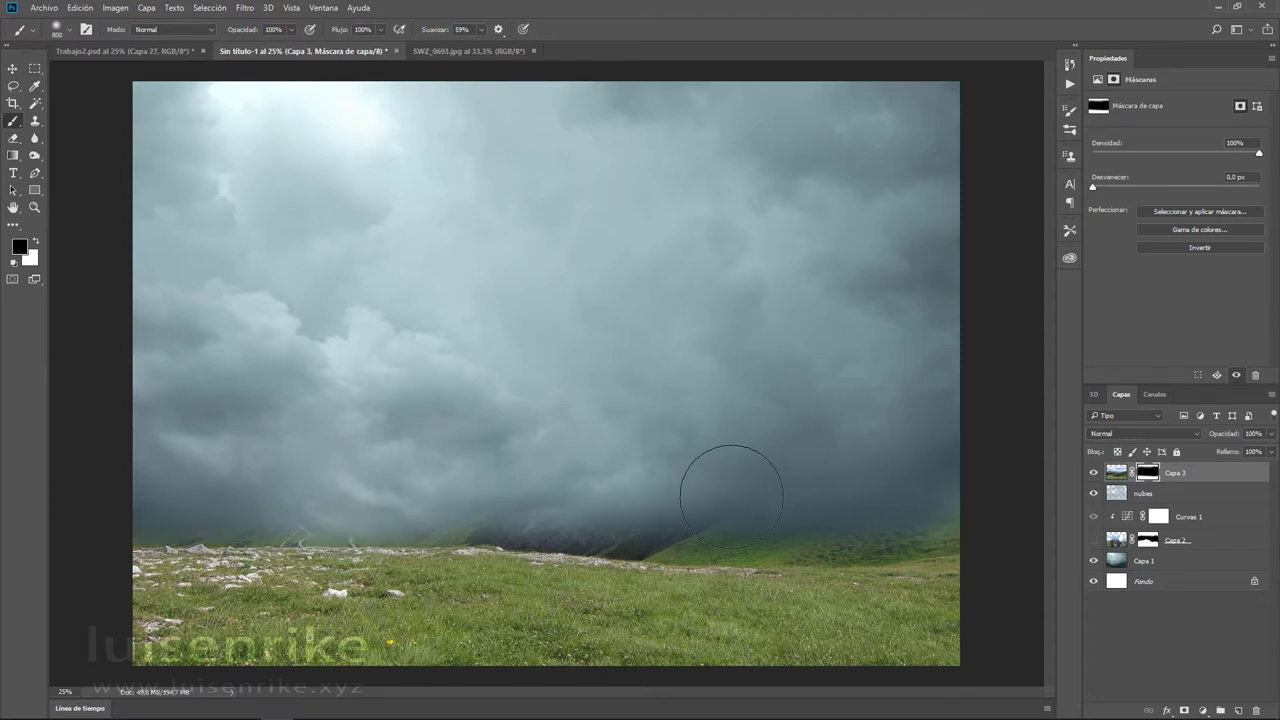
{"action": "key", "text": "ctrl+z"}
{"action": "key", "text": "ctrl+z"}
{"action": "key", "text": "bracketleft"}
{"action": "key", "text": "bracketleft"}
{"action": "key", "text": "bracketleft"}
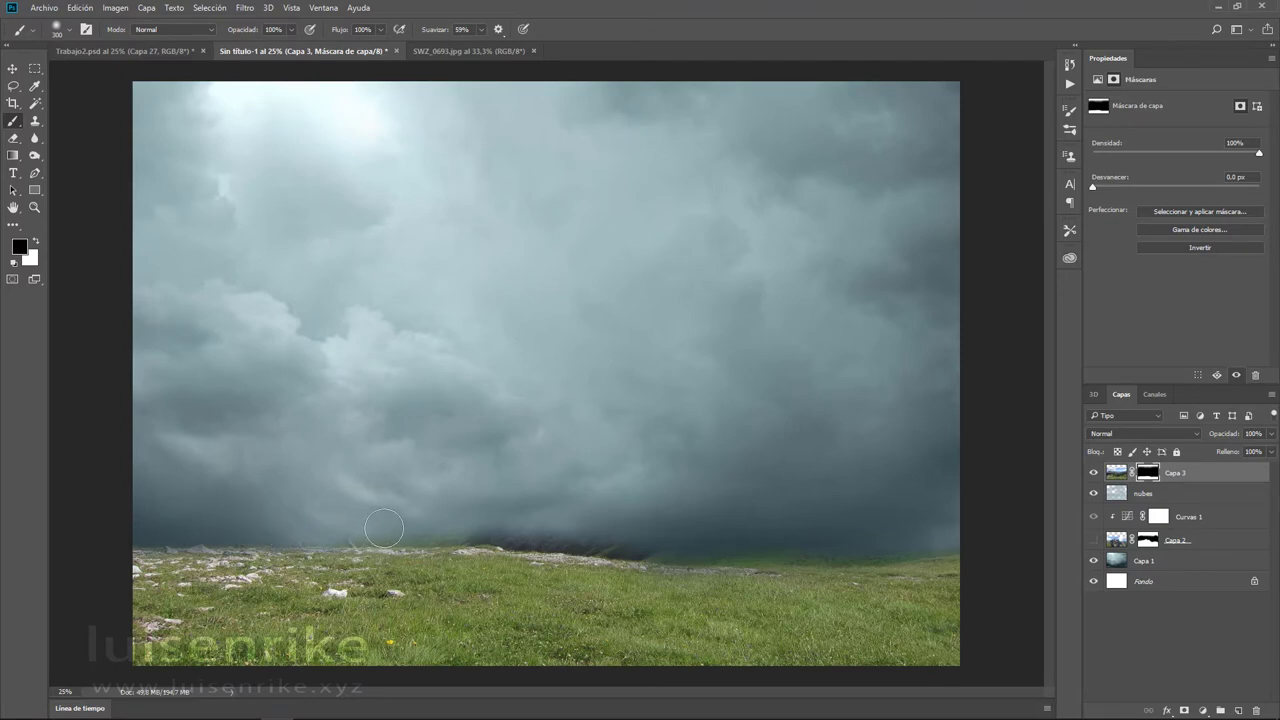
{"action": "mouse_move", "coordinate": [384, 528]}
{"action": "left_mouse_down"}
{"action": "mouse_move", "coordinate": [351, 528]}
{"action": "mouse_move", "coordinate": [629, 534]}
{"action": "mouse_move", "coordinate": [598, 537]}
{"action": "left_mouse_up"}
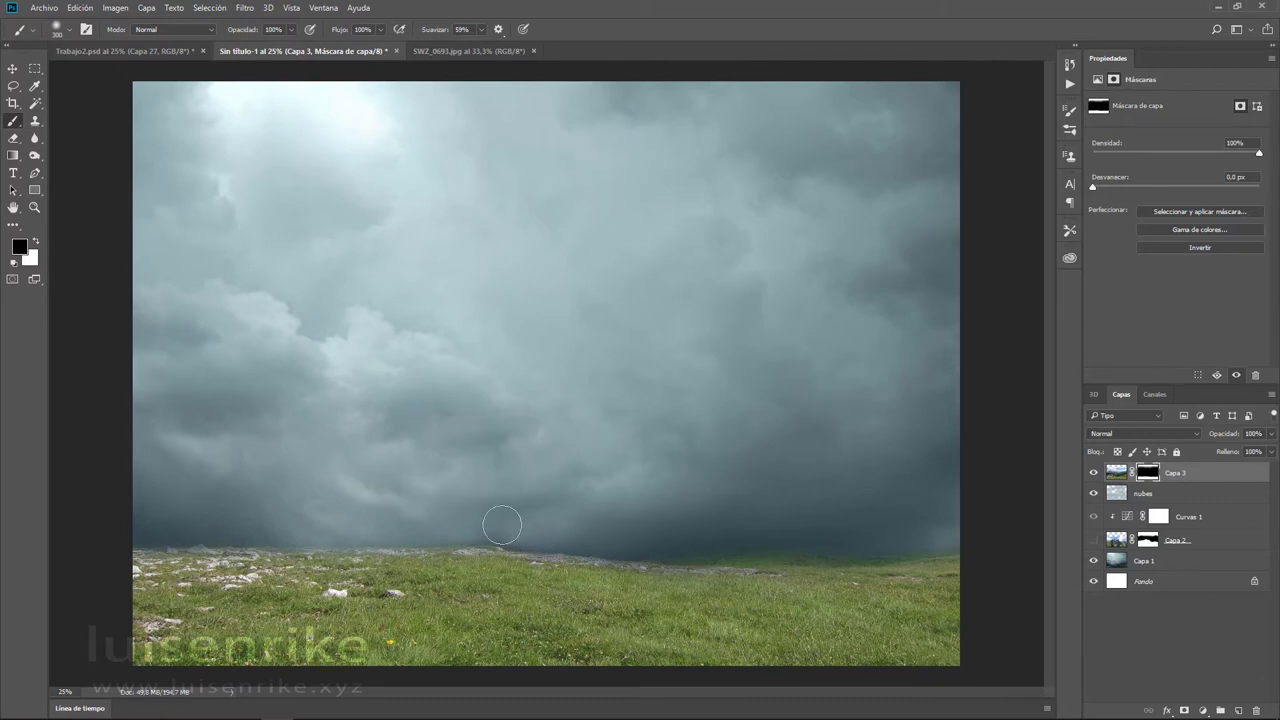
{"action": "mouse_move", "coordinate": [731, 540]}
{"action": "left_mouse_down"}
{"action": "mouse_move", "coordinate": [937, 540]}
{"action": "mouse_move", "coordinate": [749, 546]}
{"action": "left_mouse_up"}
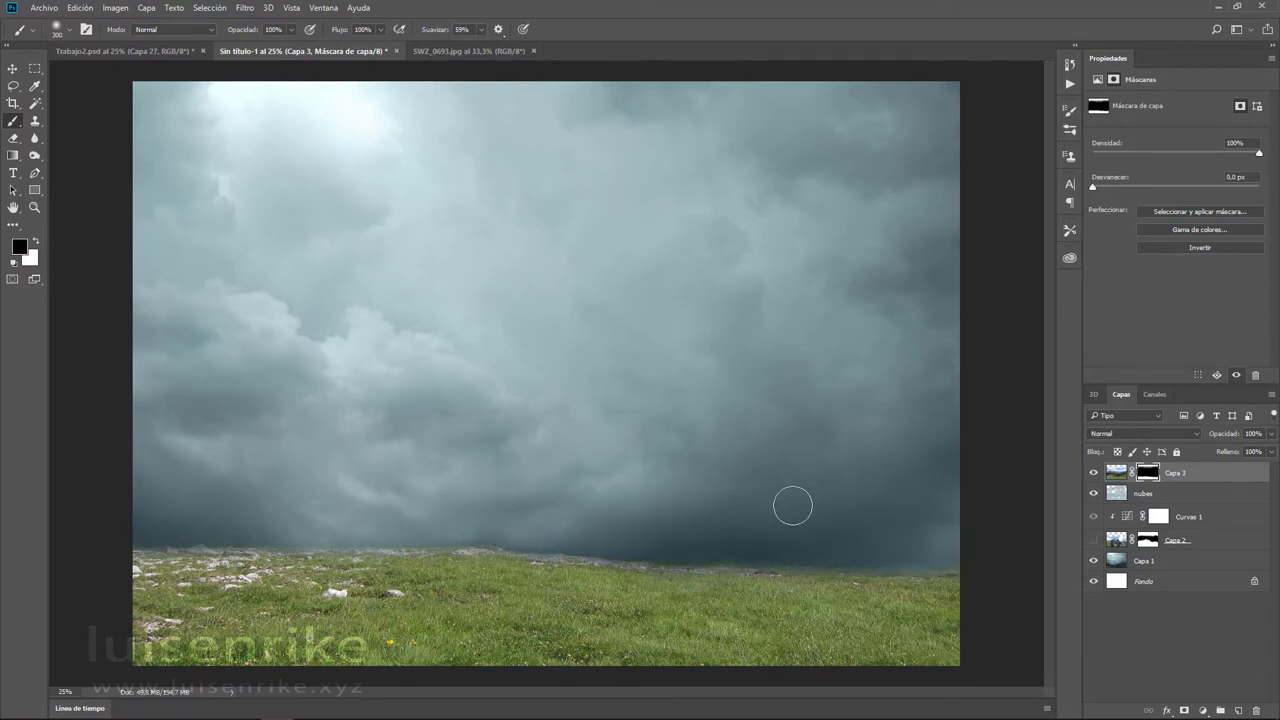
{"action": "left_click", "coordinate": [1092, 540]}
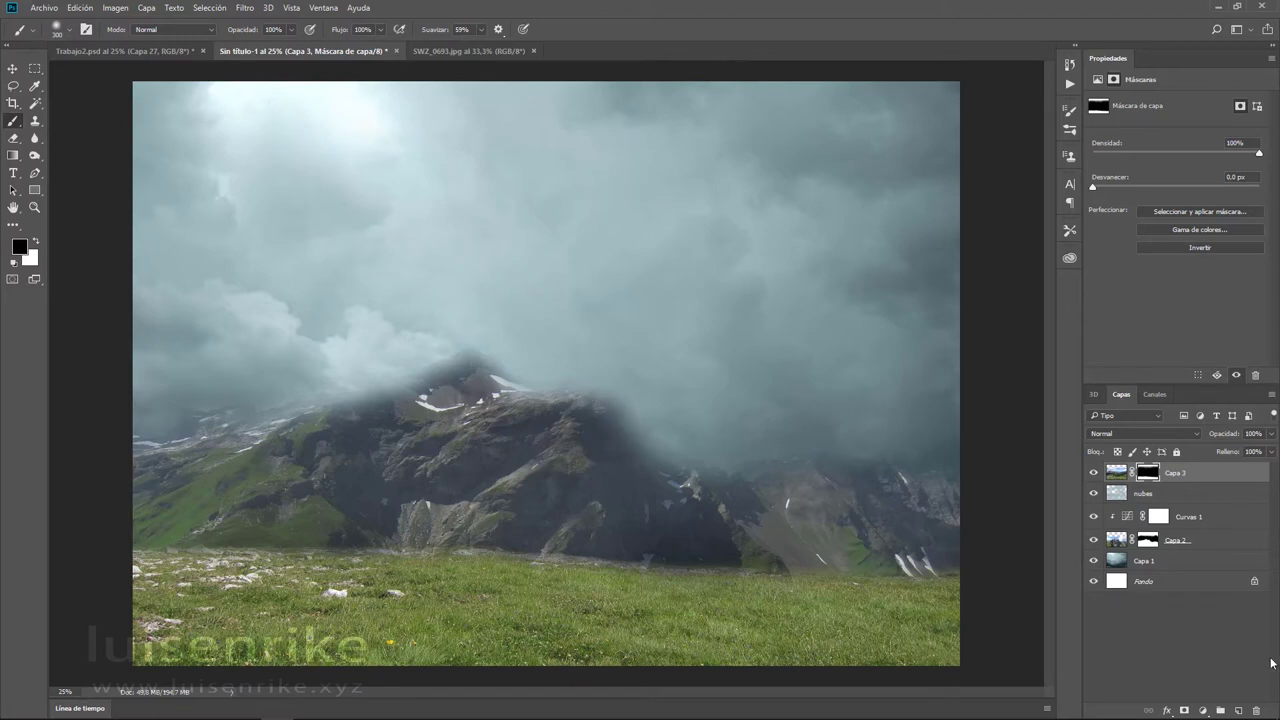
- Add a Hue/Saturation layer clipped to the meadow, lowering lightness to darken it
{"action": "left_click", "coordinate": [1205, 712]}
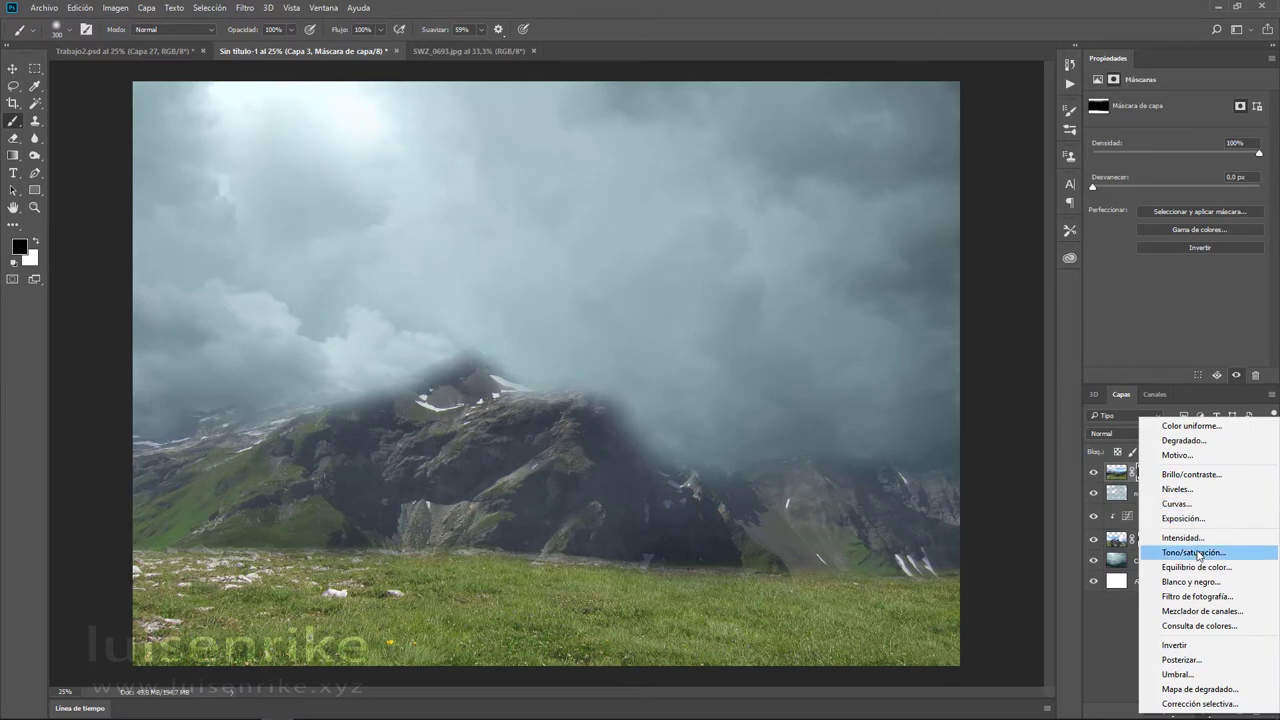
{"action": "left_click", "coordinate": [1195, 553]}
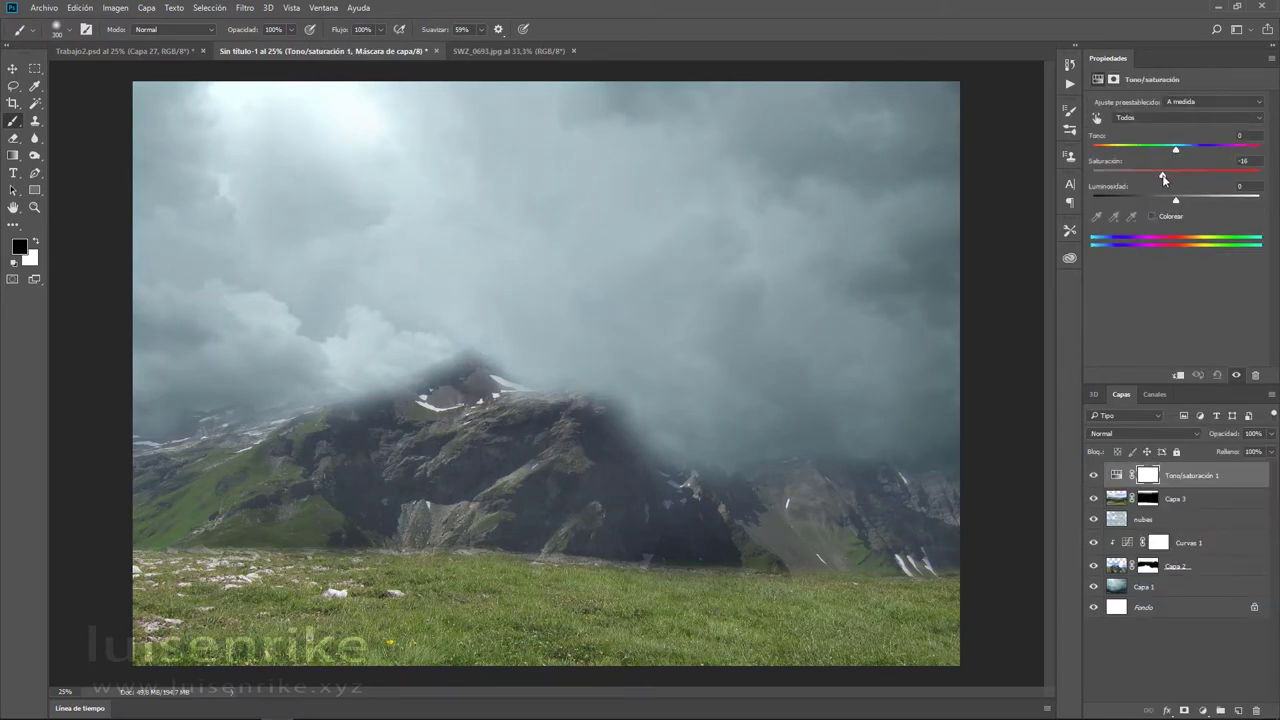
{"action": "left_click_drag", "start_coordinate": [1172, 203], "coordinate": [1142, 203]}
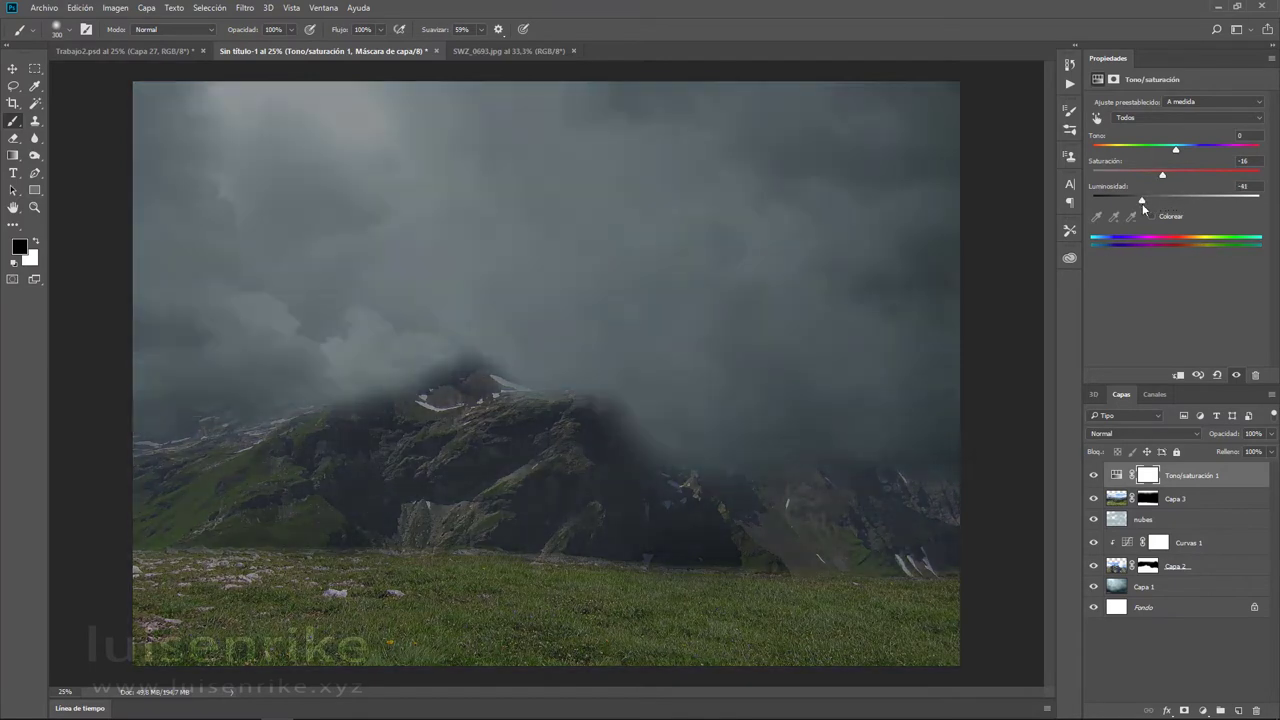
{"action": "left_click", "coordinate": [1178, 375]}
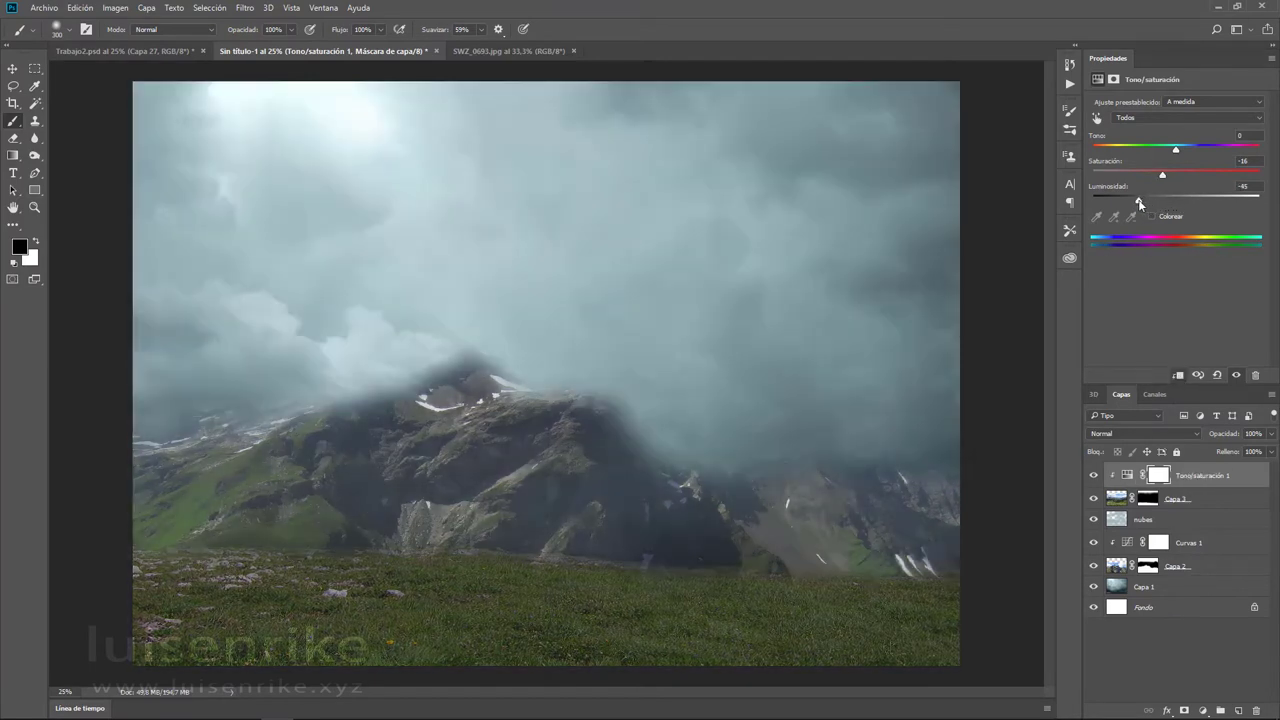
- Add a clipped Curves layer pulling the midpoint and top point down
{"action": "left_click", "coordinate": [1203, 711]}
{"action": "left_click", "coordinate": [1165, 505]}
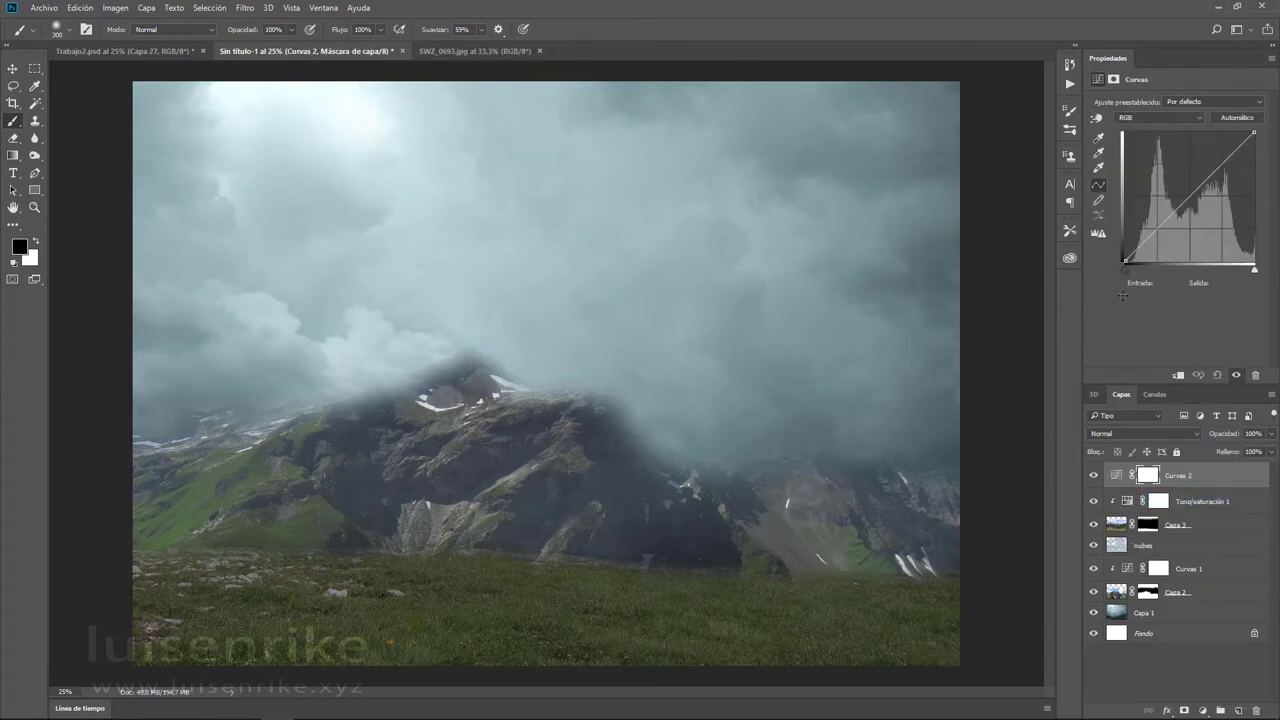
{"action": "left_click", "coordinate": [1178, 376]}
{"action": "left_click_drag", "start_coordinate": [1190, 197], "coordinate": [1191, 207]}
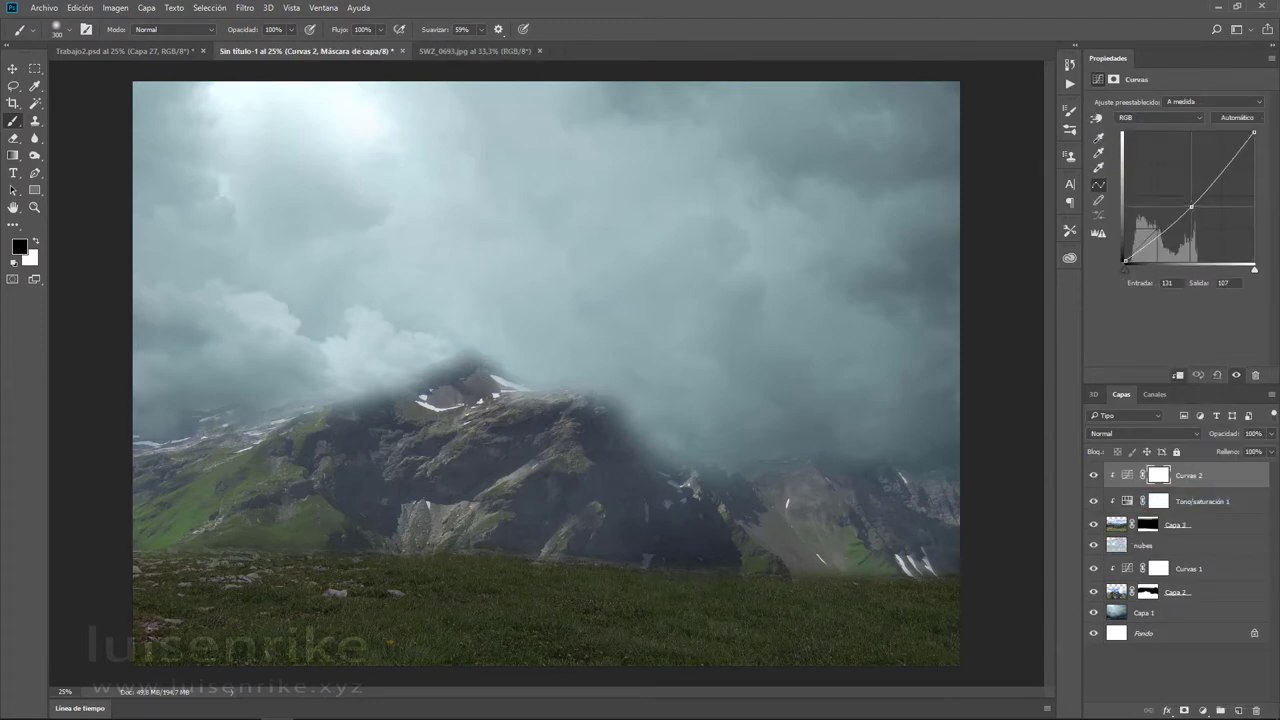
{"action": "left_click_drag", "start_coordinate": [1254, 132], "coordinate": [1254, 138]}
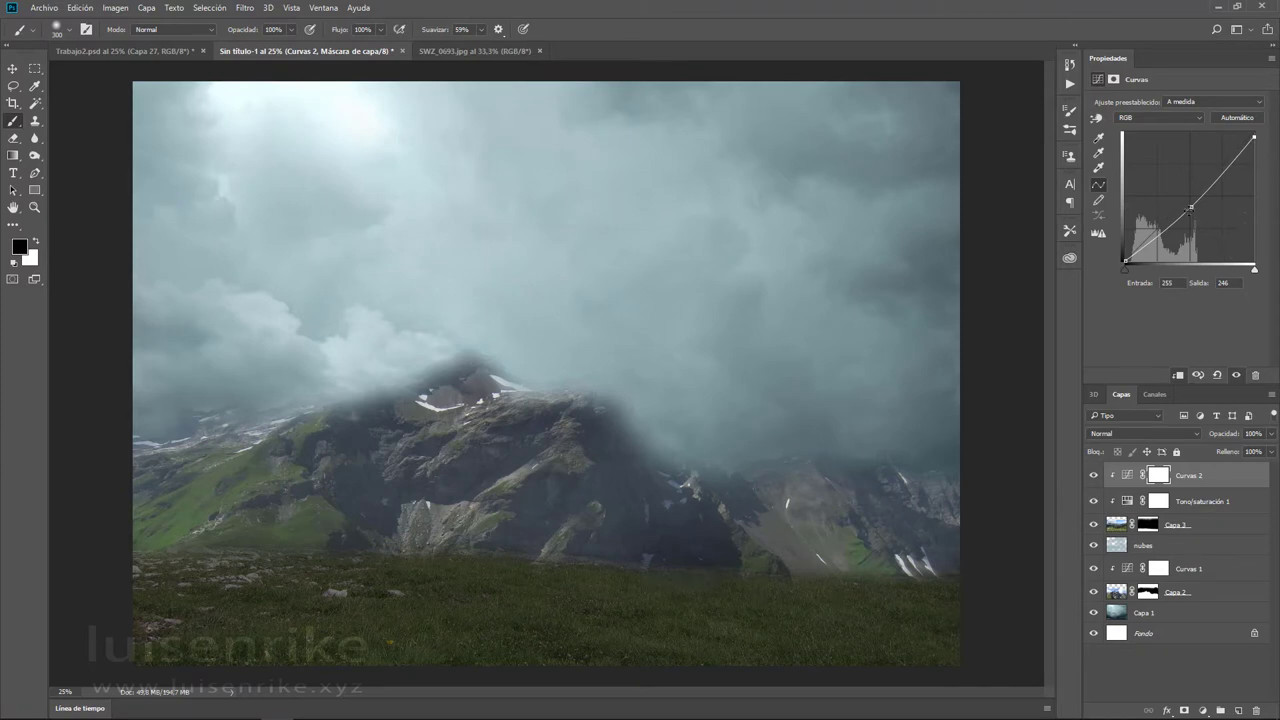
{"action": "left_click", "coordinate": [1190, 207]}
- Add a new layer clipped to the layers below
{"action": "left_click", "coordinate": [1240, 710]}
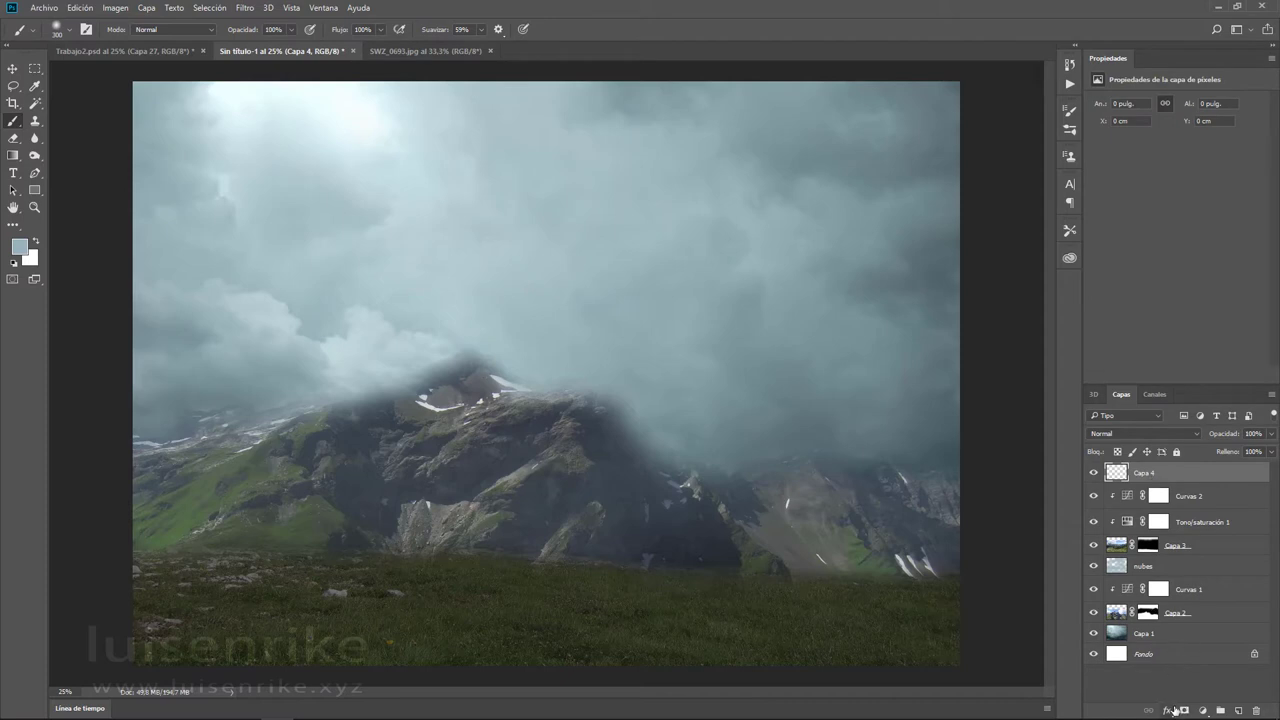
{"action": "right_click", "coordinate": [1156, 477]}
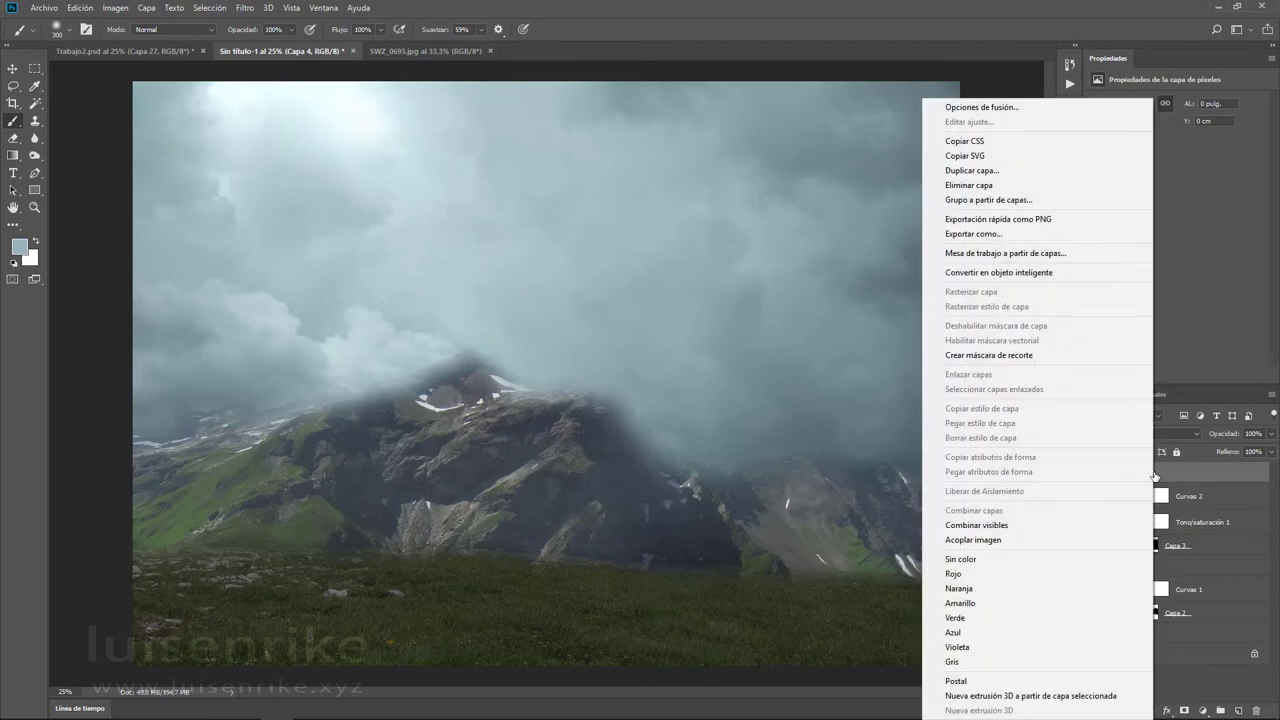
{"action": "left_click", "coordinate": [1048, 360]}
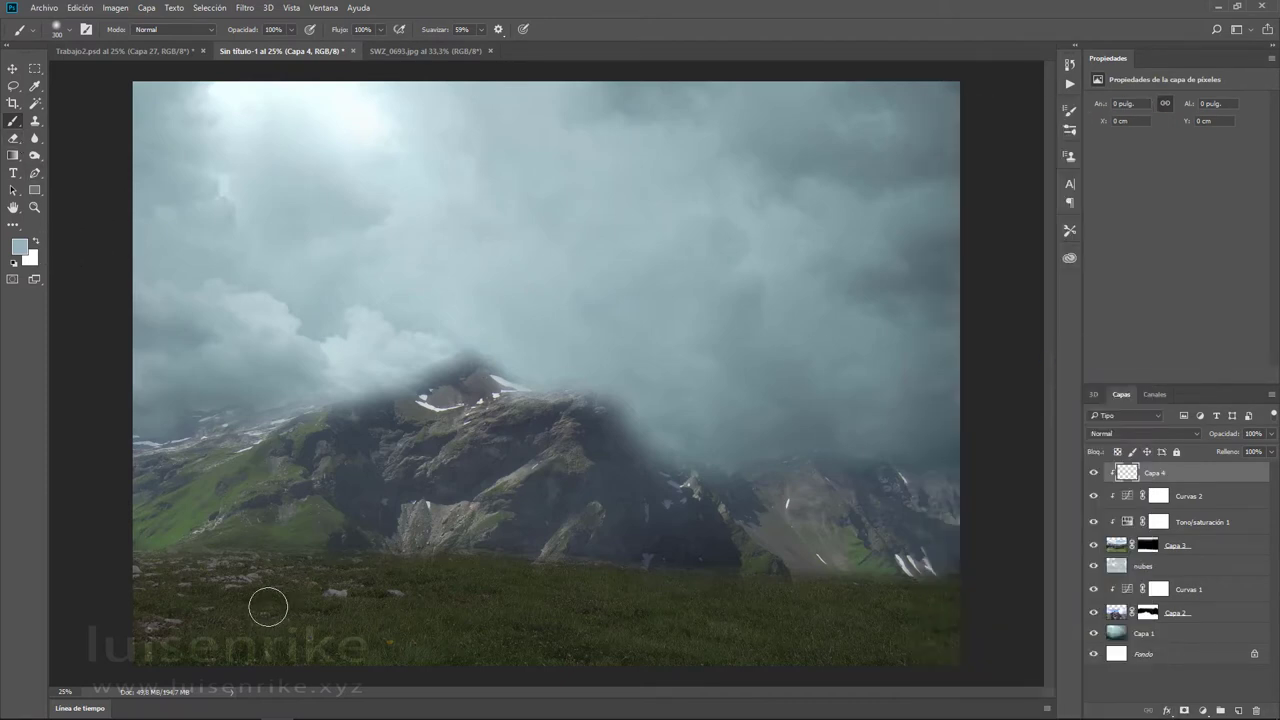
- Paint a broad fog band across the bottom and fade the layer to 5% opacity
{"action": "key", "text": "bracketright"}
{"action": "left_click", "coordinate": [155, 580]}
{"action": "key", "text": "bracketright"}
{"action": "left_click_drag", "start_coordinate": [143, 586], "coordinate": [957, 610]}
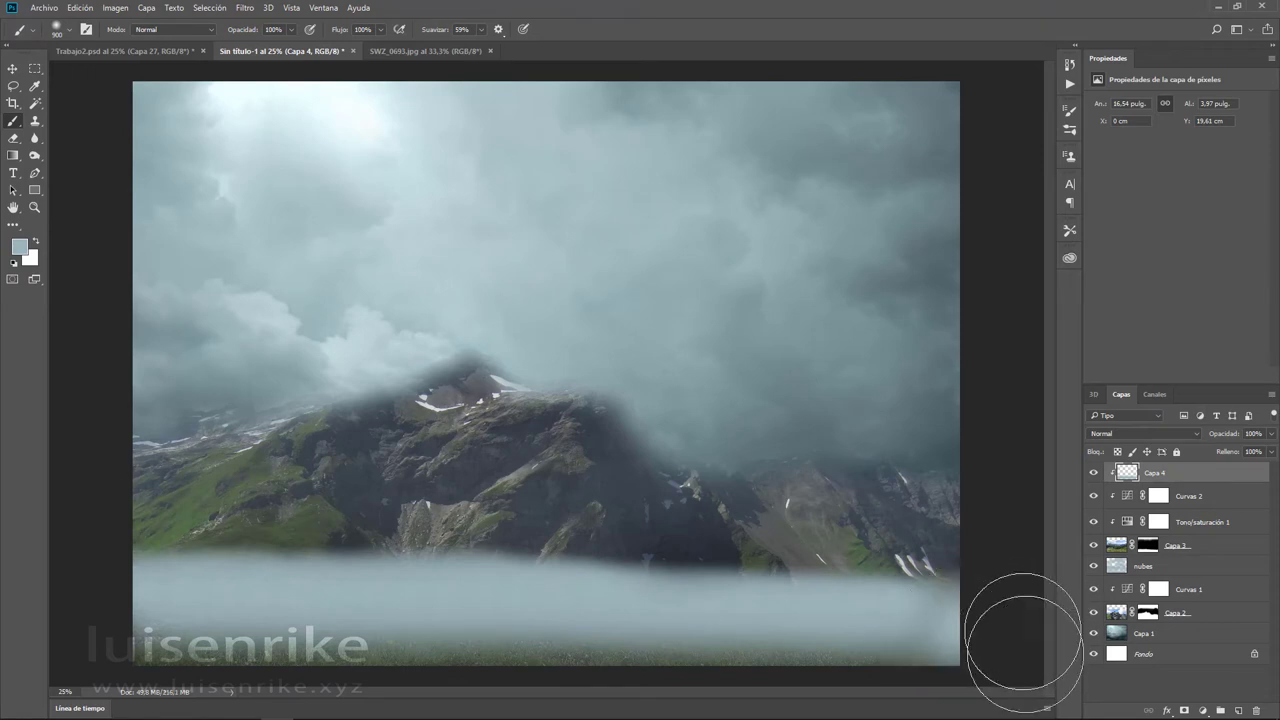
{"action": "left_click", "coordinate": [1271, 433]}
{"action": "left_click_drag", "start_coordinate": [1268, 450], "coordinate": [1213, 452]}
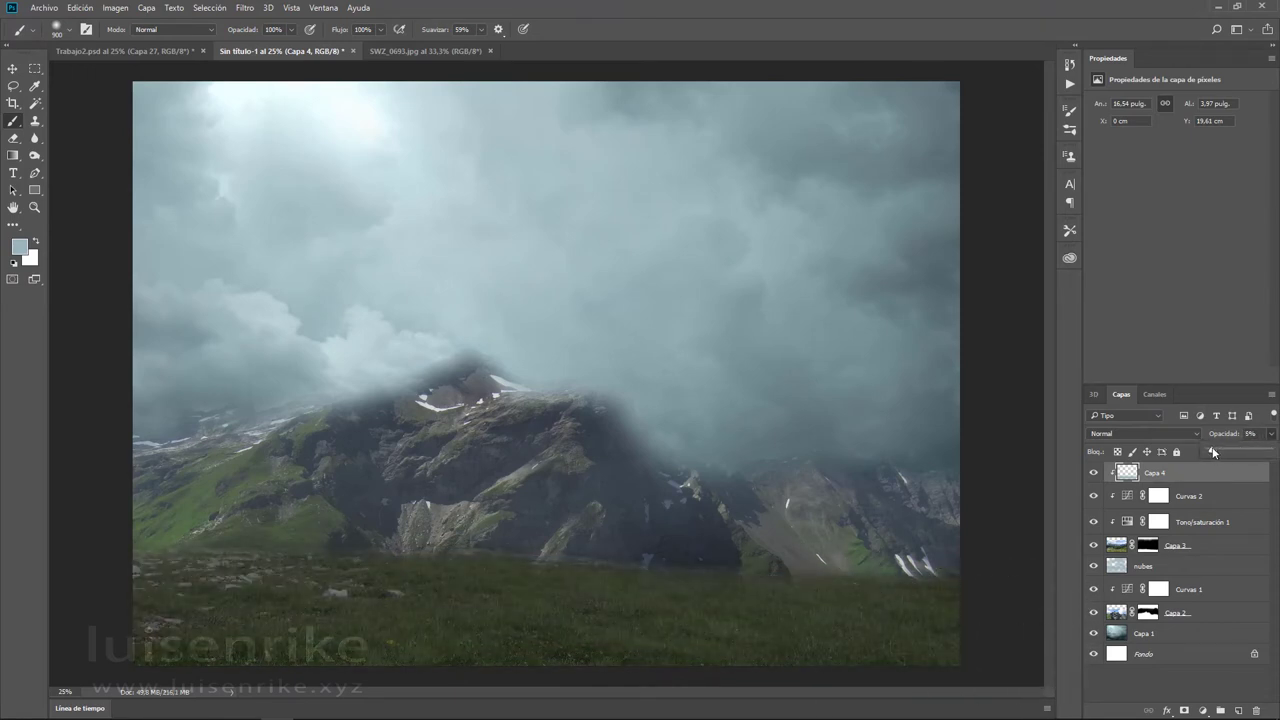
{"action": "left_click", "coordinate": [1097, 476]}
- Group Capa 1 through Capa 4 into a group named 'Fondo' and close SWZ_0693.jpg
{"action": "left_click", "coordinate": [1203, 641], "text": "shift"}
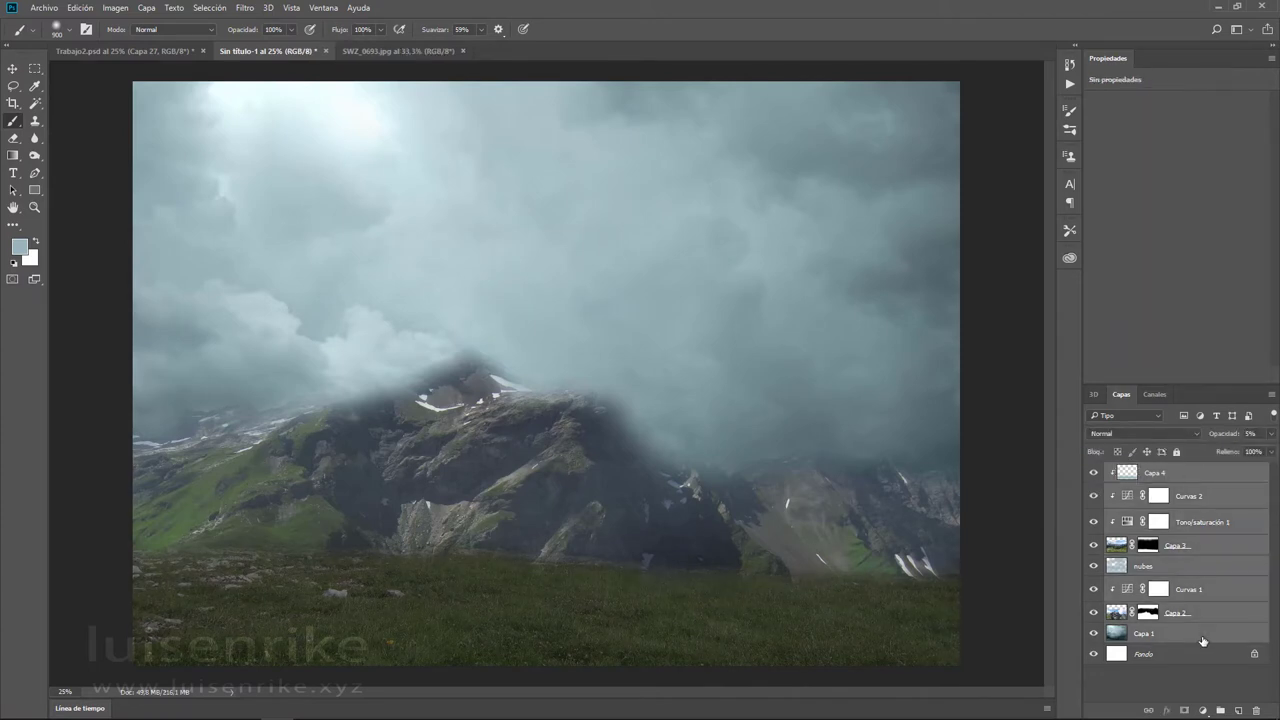
{"action": "left_click", "coordinate": [1220, 713]}
{"action": "type", "text": "Fondo"}
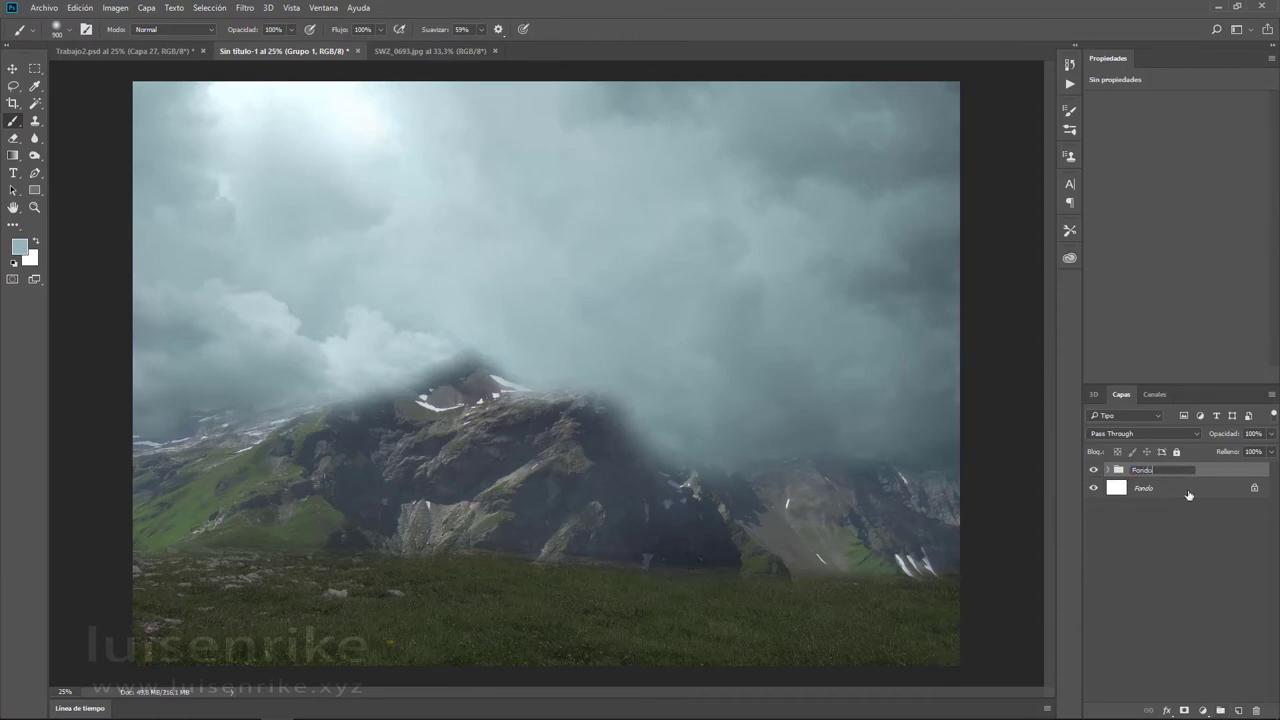
{"action": "key", "text": "Return"}
{"action": "left_click", "coordinate": [453, 52]}
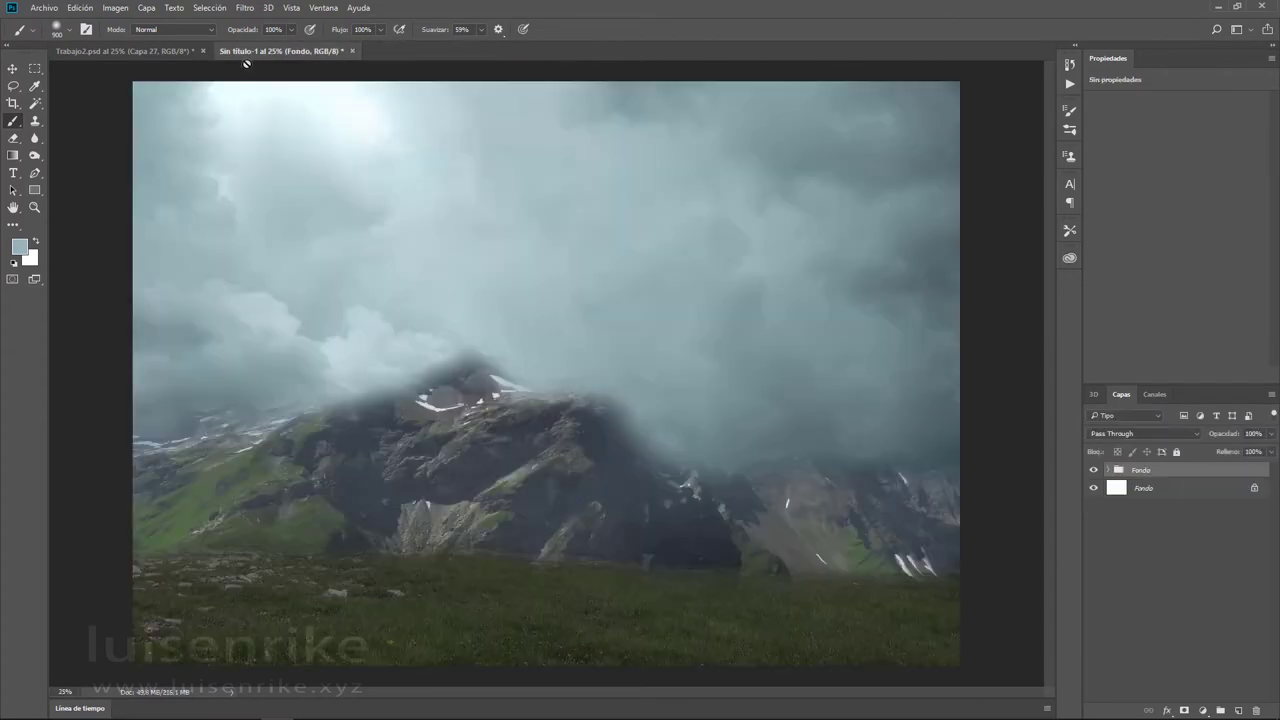
{"action": "left_click", "coordinate": [102, 48]}
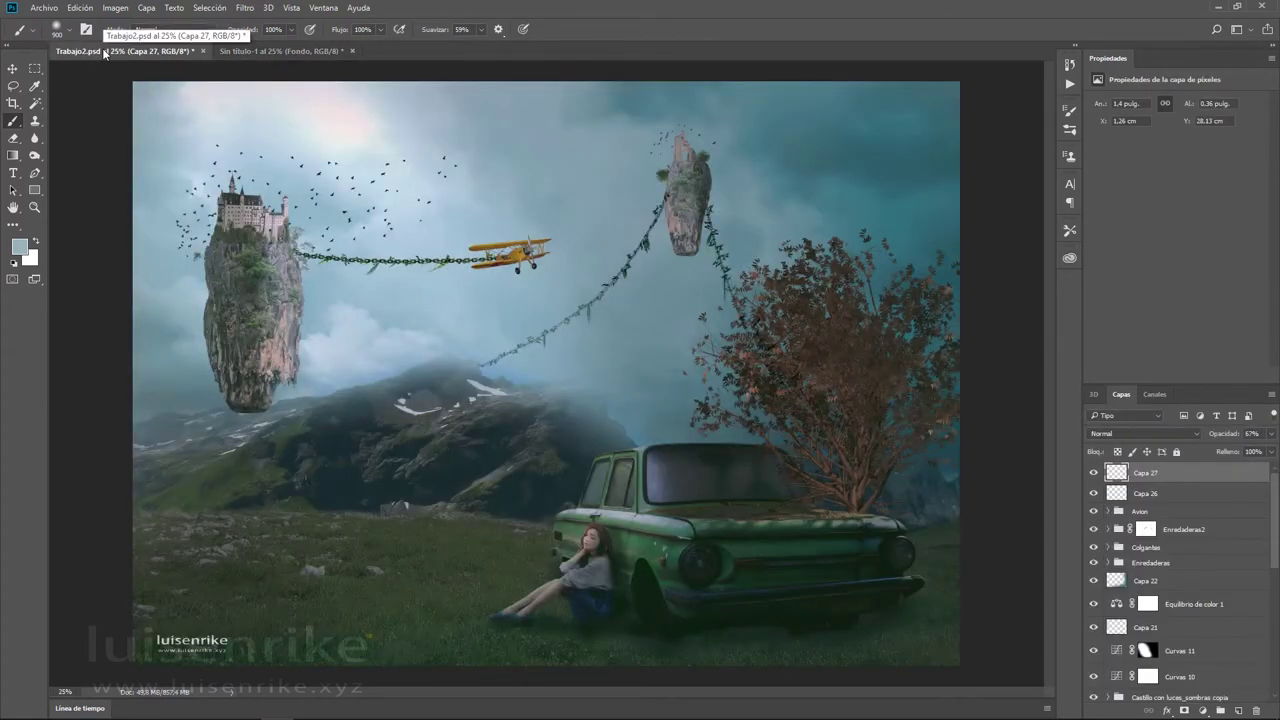
- In Sin título-1, raise Capa 3 and stretch it to 106.68% height so grass fills the bottom
{"action": "left_click", "coordinate": [290, 52]}
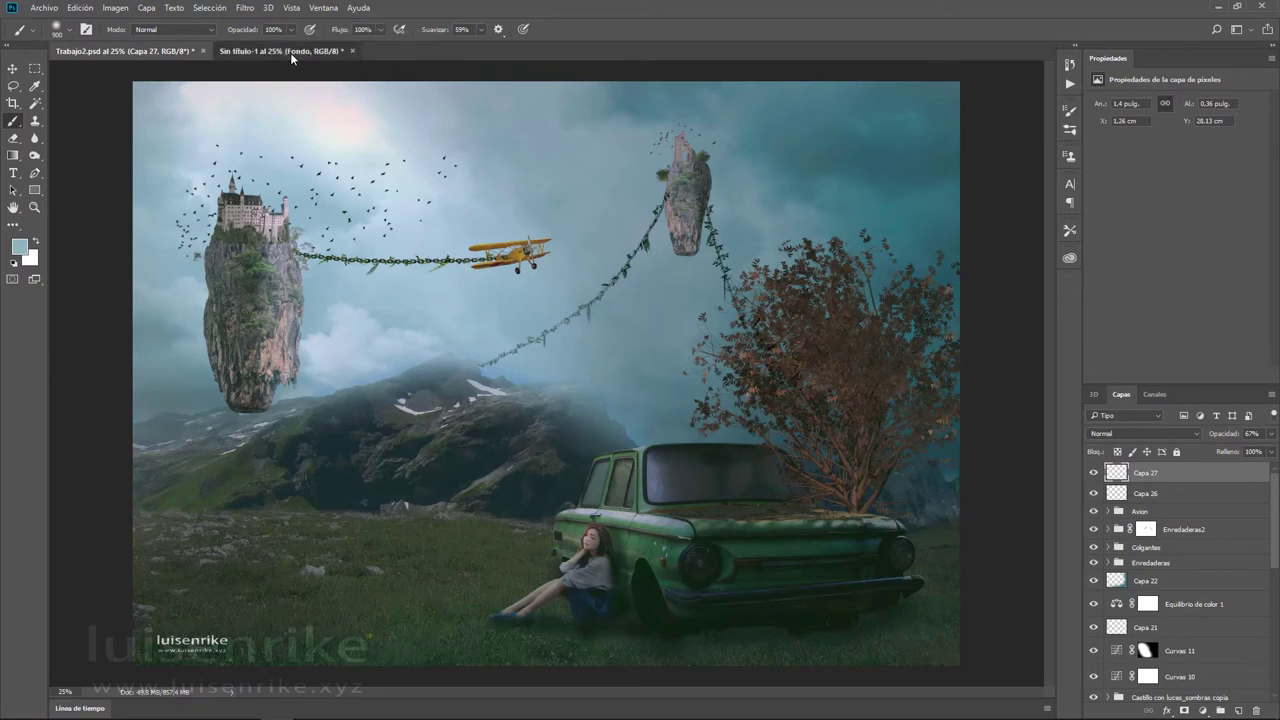
{"action": "left_click", "coordinate": [1110, 470]}
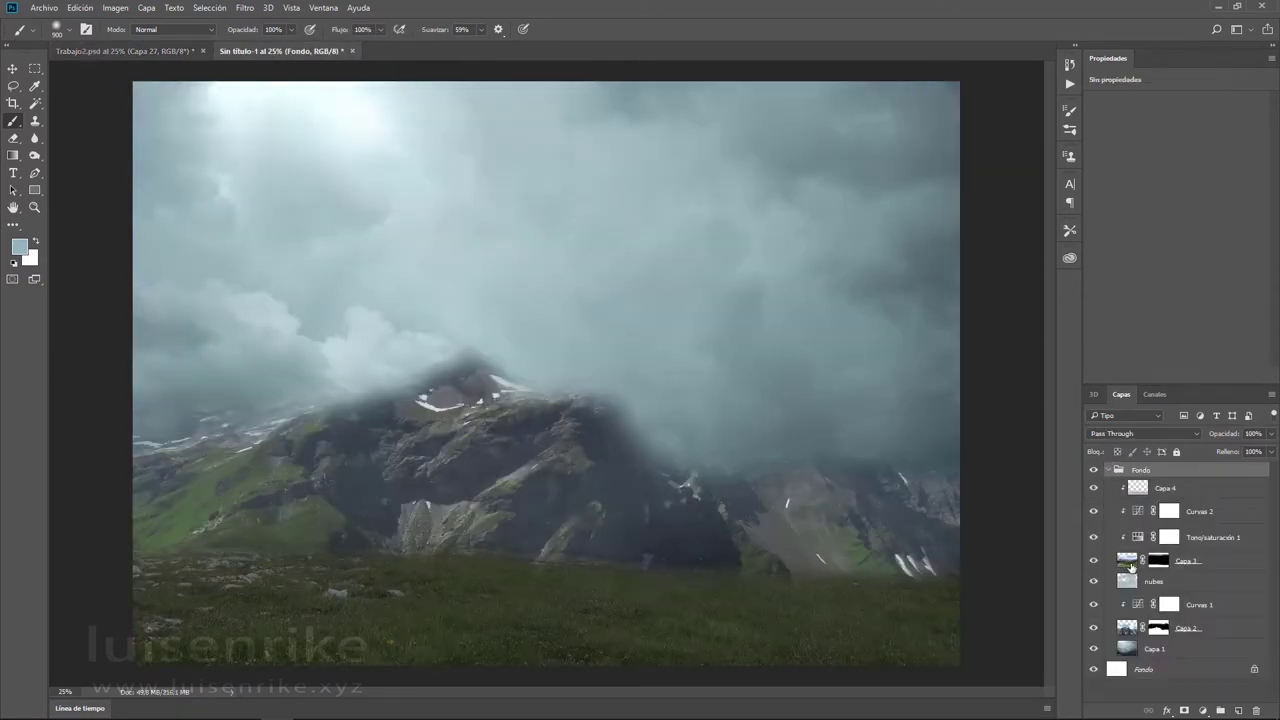
{"action": "left_click", "coordinate": [1131, 563]}
{"action": "left_click", "coordinate": [13, 70]}
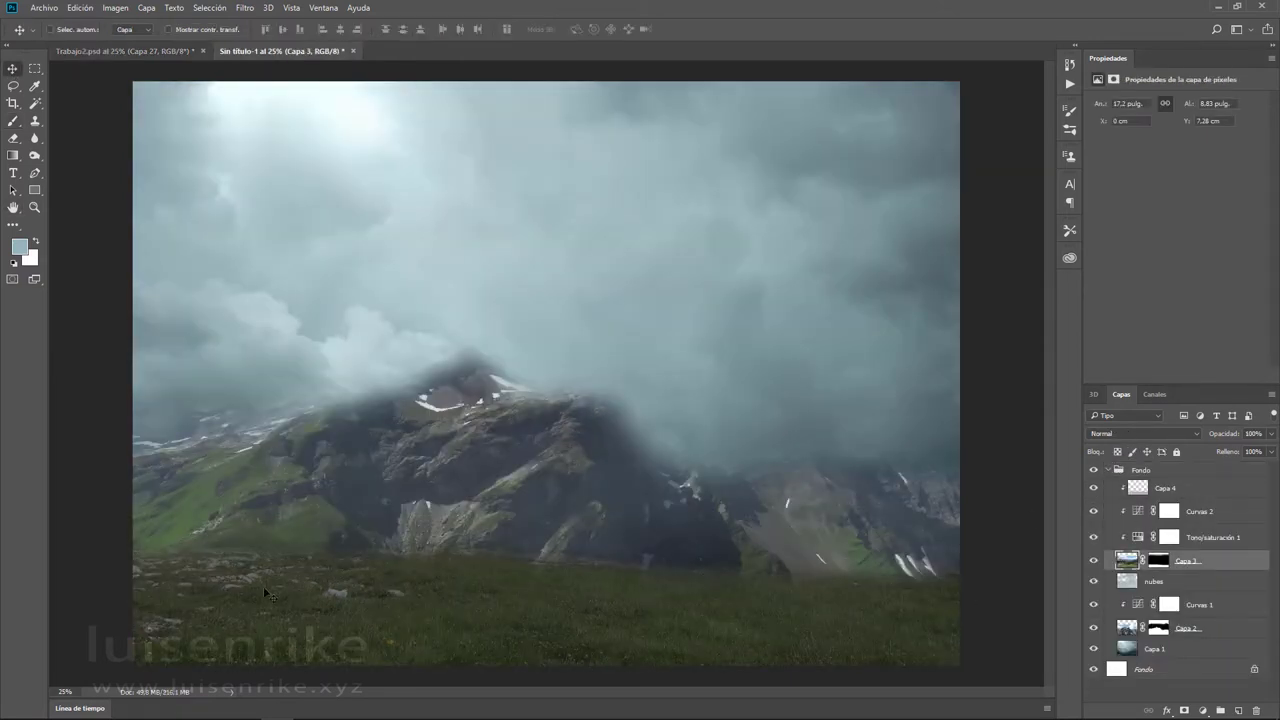
{"action": "key", "text": "shift+Up"}
{"action": "key", "text": "shift+Up"}
{"action": "key", "text": "shift+Up"}
{"action": "key", "text": "ctrl+t"}
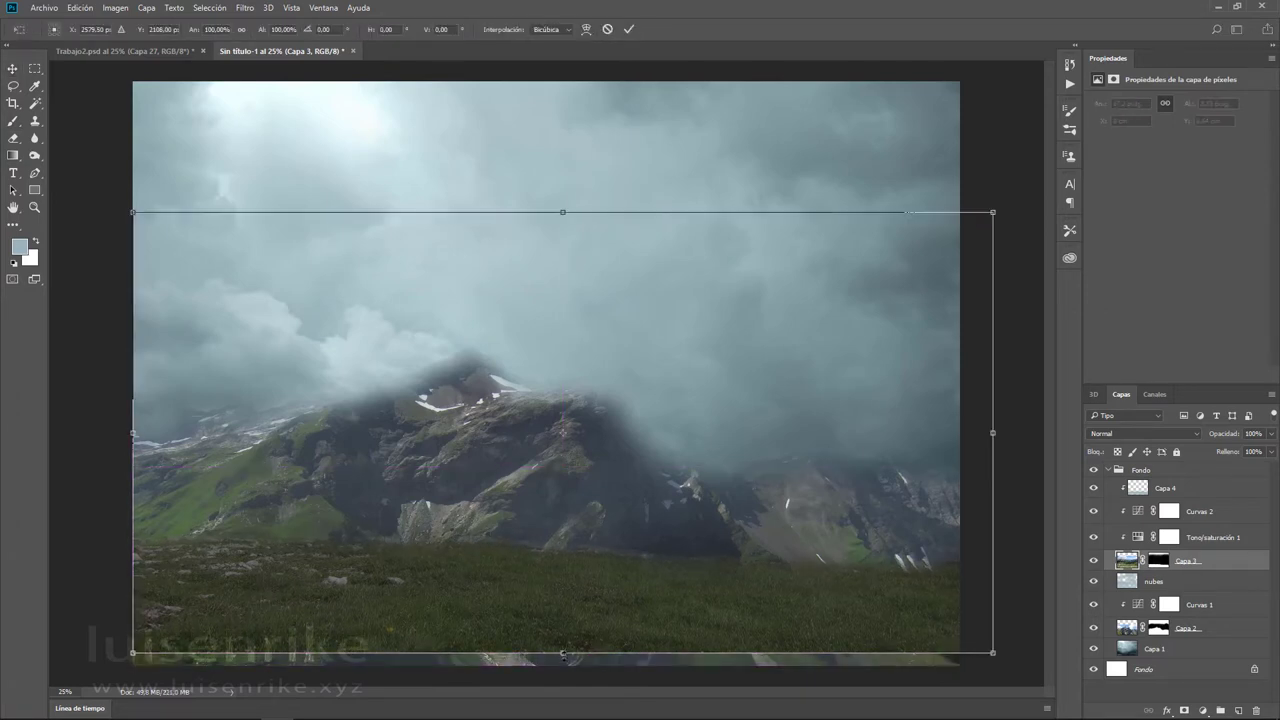
{"action": "left_click_drag", "start_coordinate": [563, 655], "coordinate": [670, 671]}
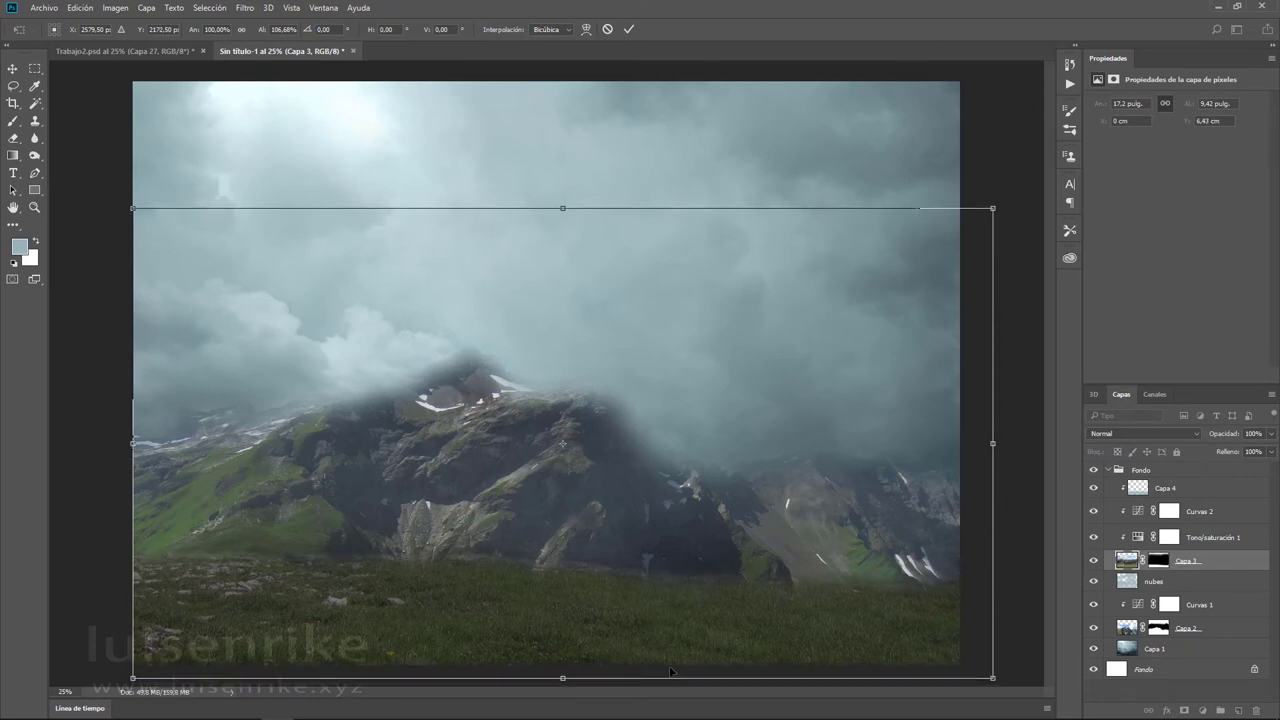
{"action": "key", "text": "shift+Up"}
{"action": "key", "text": "shift+Up"}
{"action": "key", "text": "Return"}
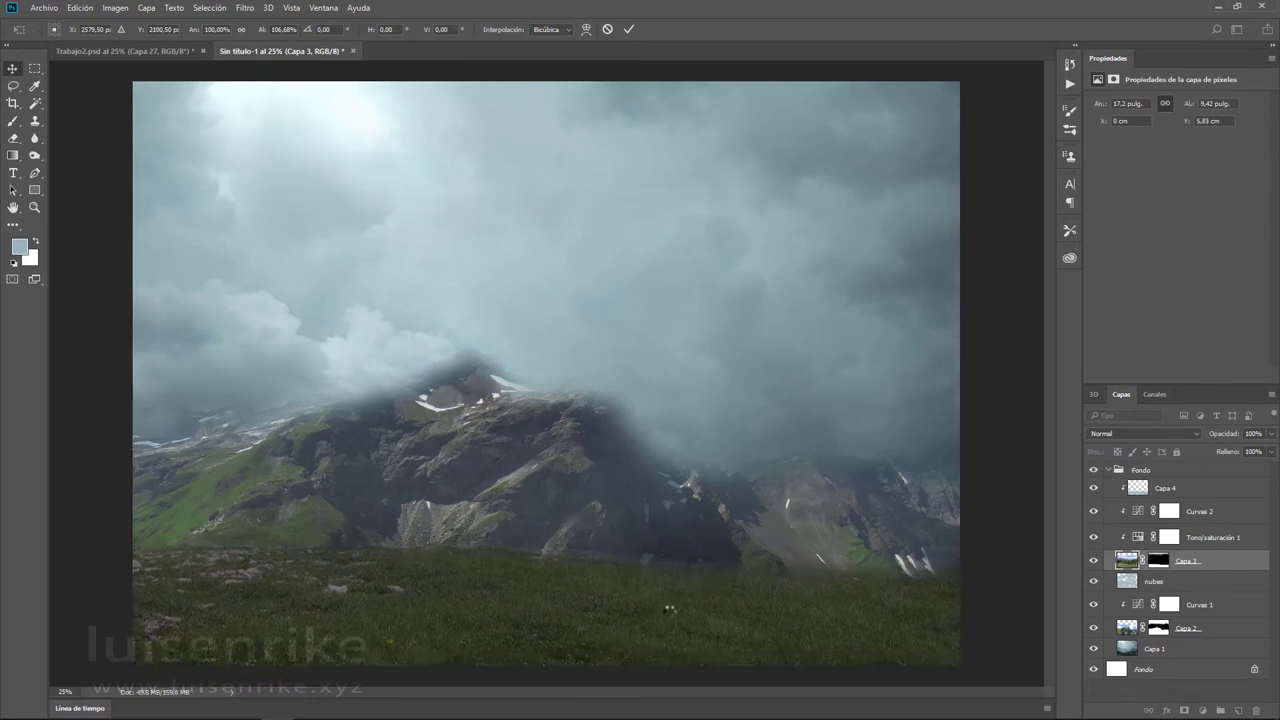
{"action": "left_click", "coordinate": [1105, 471]}
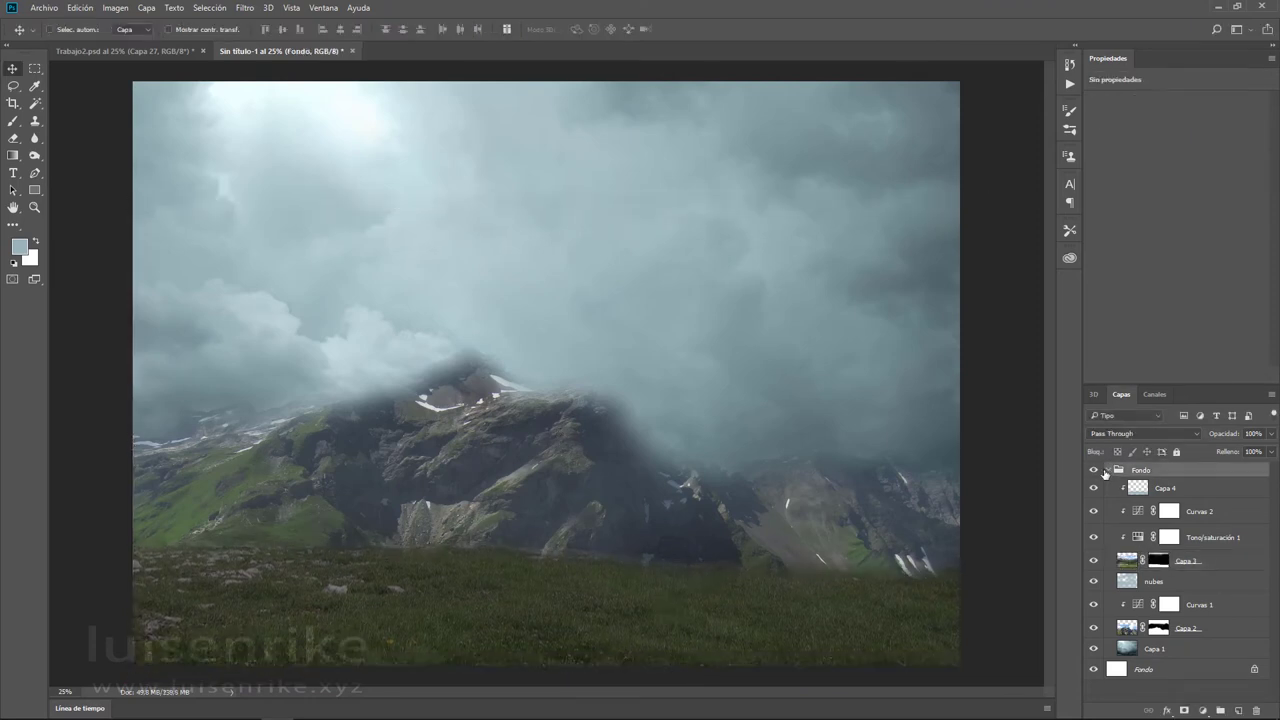
- Show rulers in Trabajo2.psd and drag a horizontal guide down to the horizon height
{"action": "left_click", "coordinate": [170, 52]}
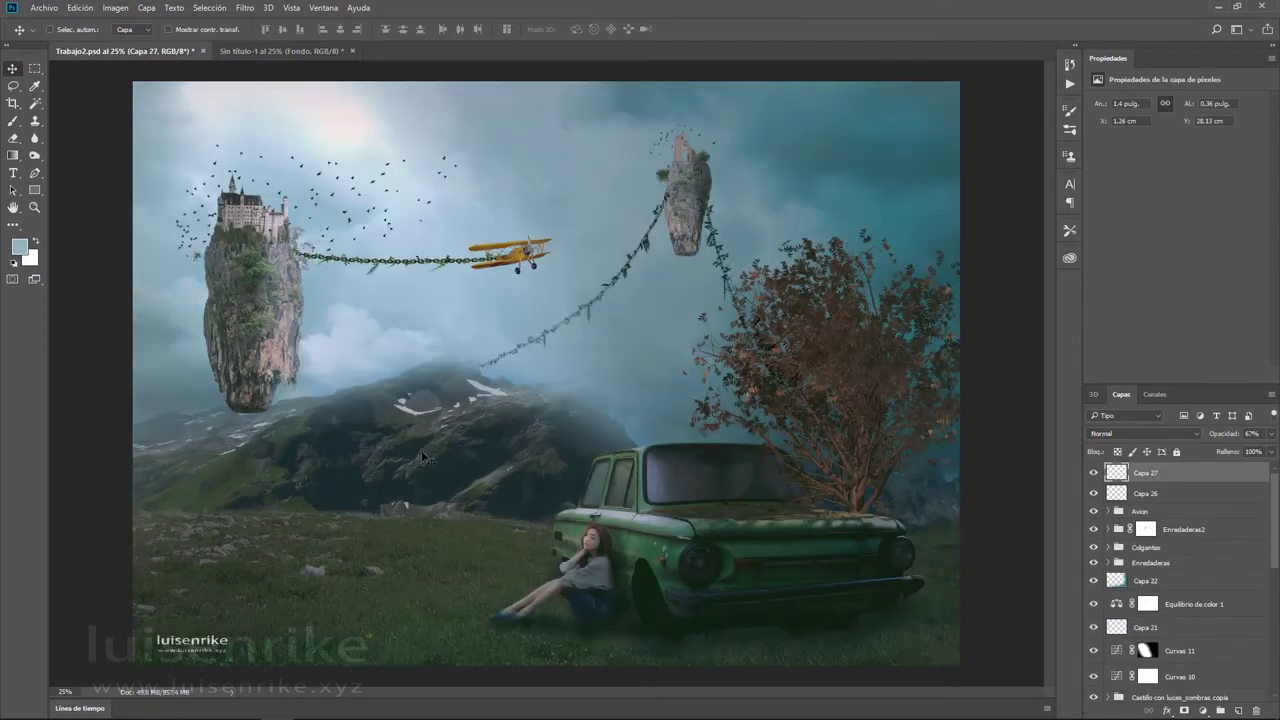
{"action": "key", "text": "ctrl+r"}
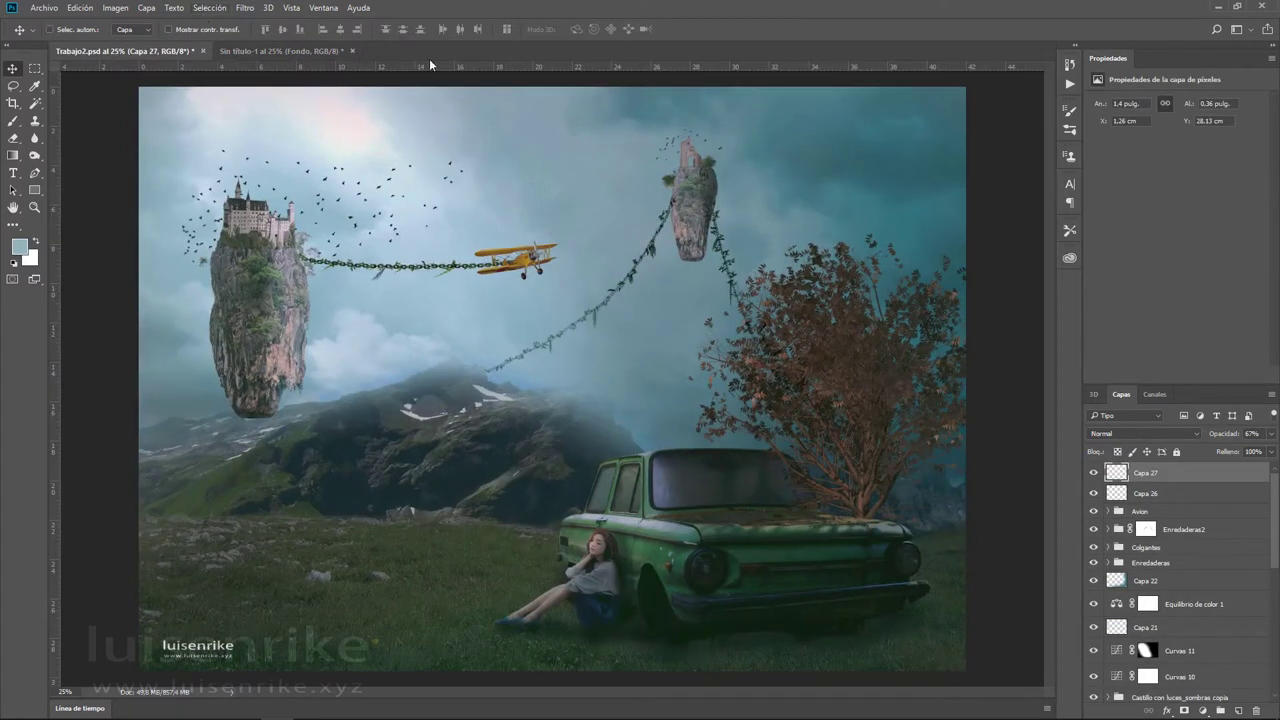
{"action": "left_click_drag", "start_coordinate": [502, 66], "coordinate": [515, 519]}
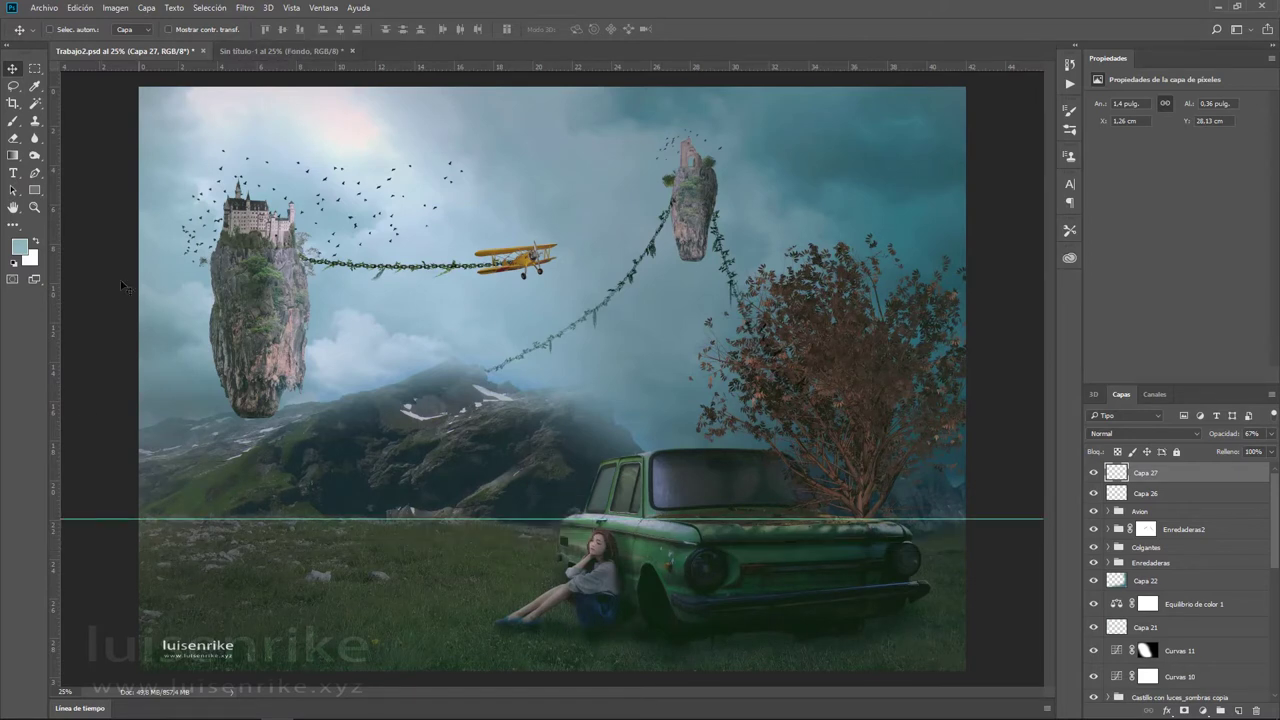
- In Sin título-1, show rulers and add a horizontal guide at the matching height
{"action": "left_click", "coordinate": [299, 49]}
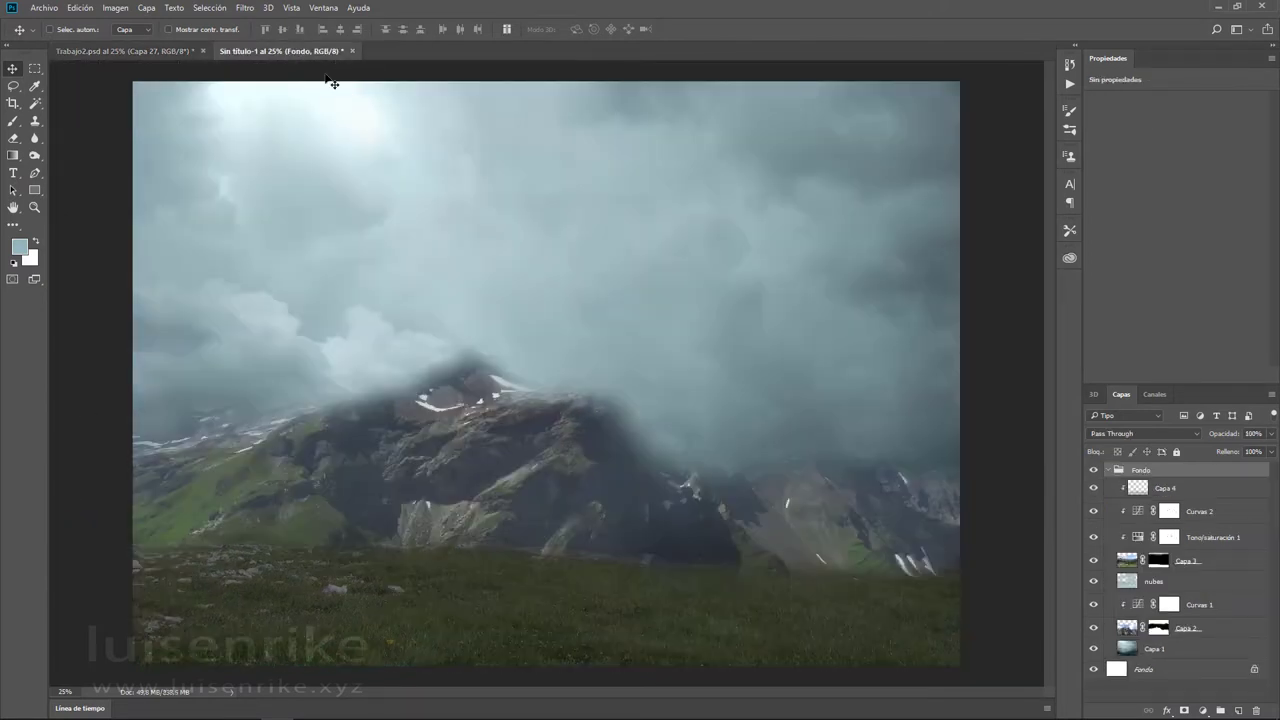
{"action": "key", "text": "ctrl+r"}
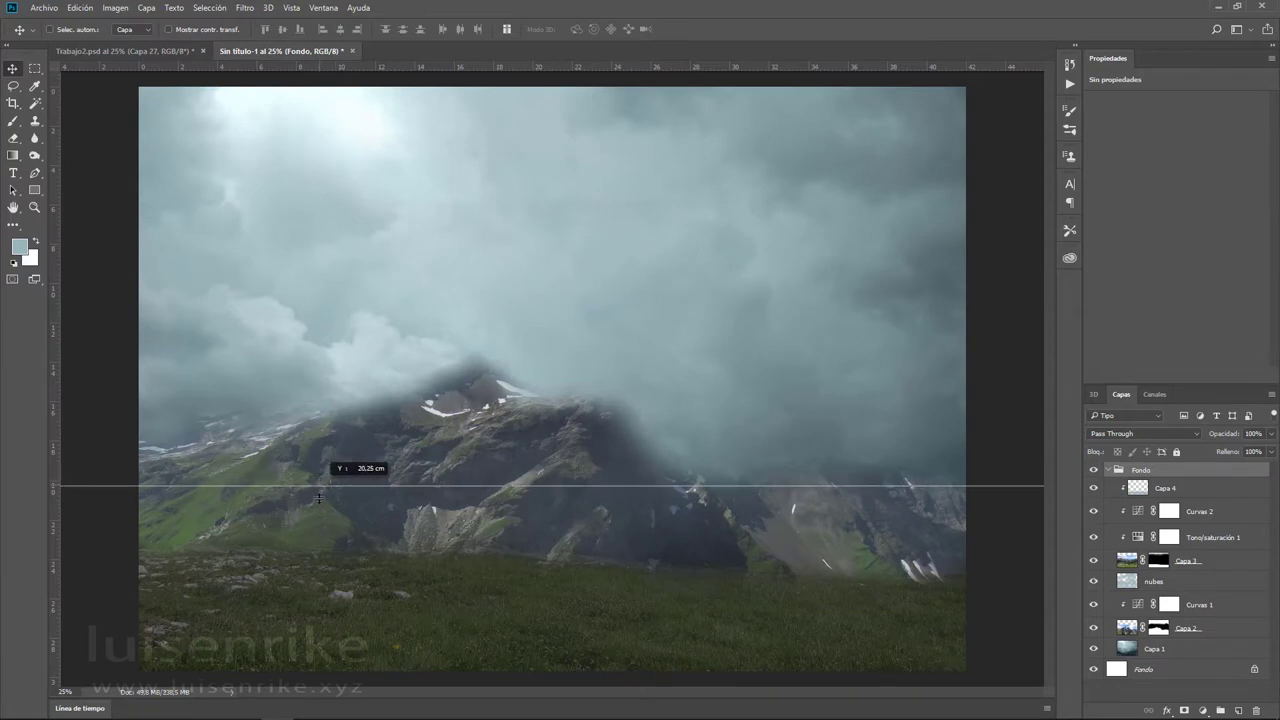
{"action": "left_click_drag", "start_coordinate": [327, 330], "coordinate": [323, 541]}
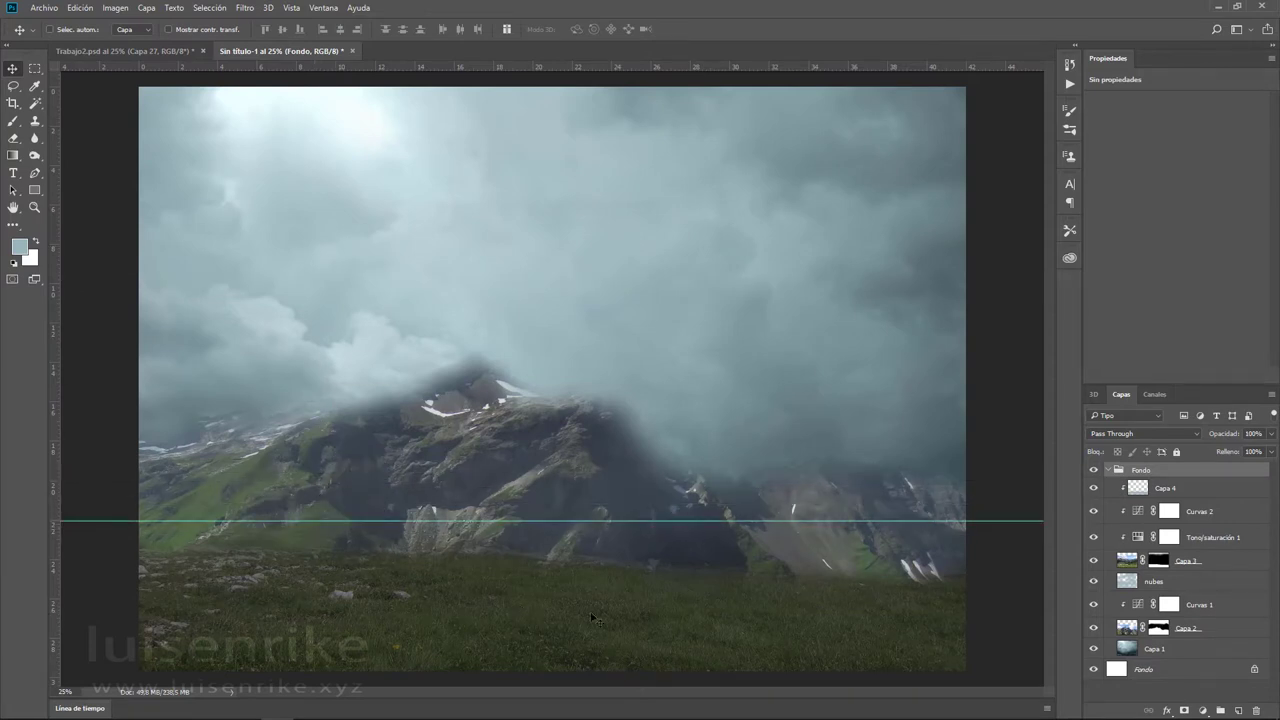
- Stretch the Fondo group upward to about 121.68% height and shift it down toward the guide
{"action": "key", "text": "ctrl+t"}
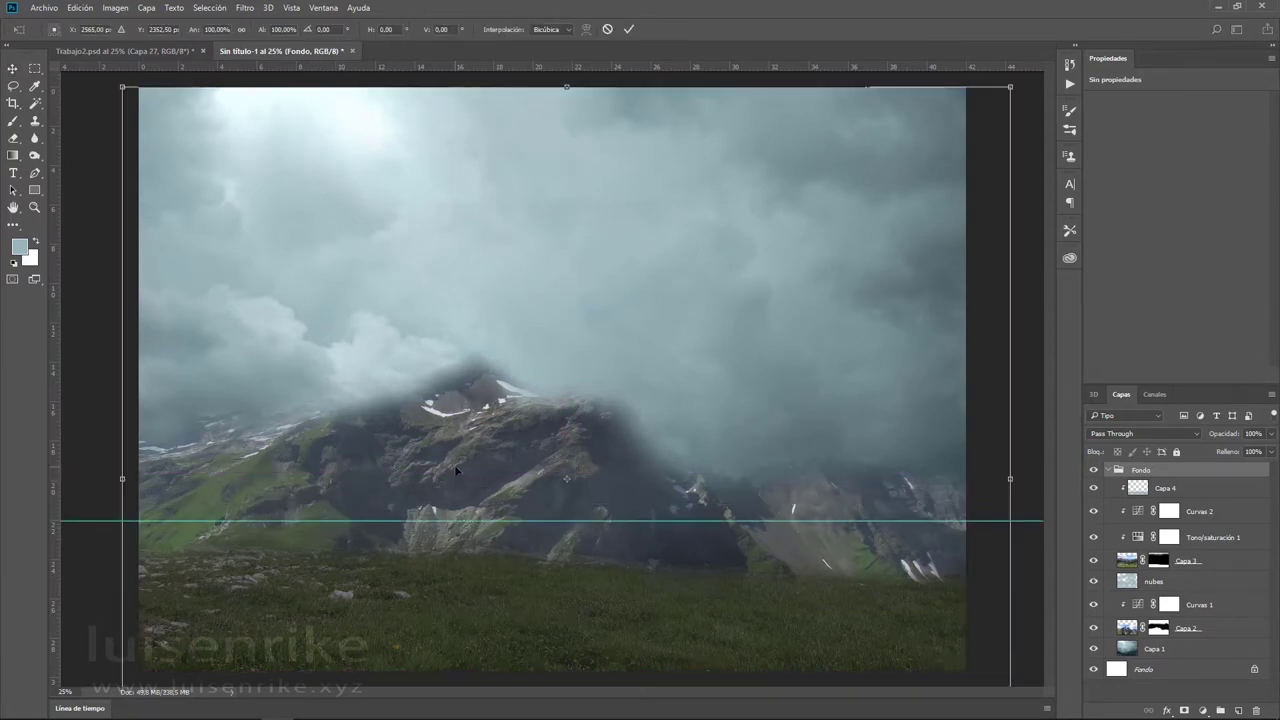
{"action": "key", "text": "ctrl+minus"}
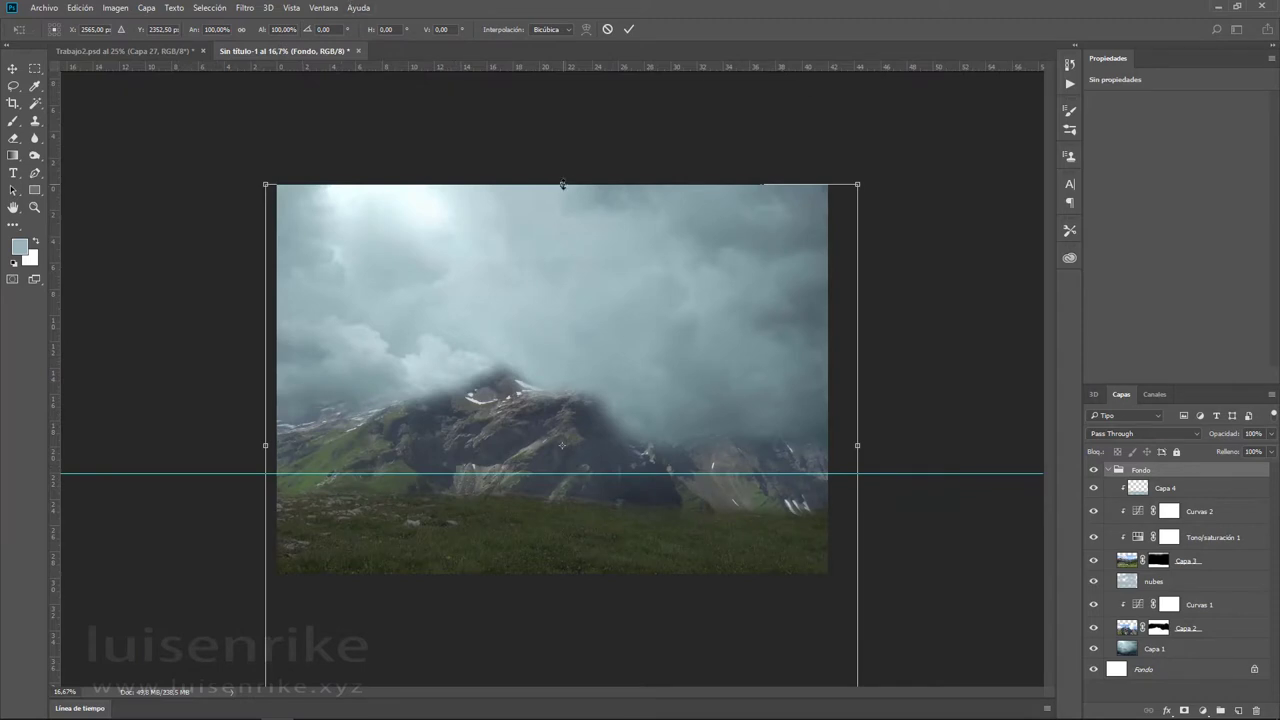
{"action": "left_click_drag", "start_coordinate": [562, 184], "coordinate": [563, 106]}
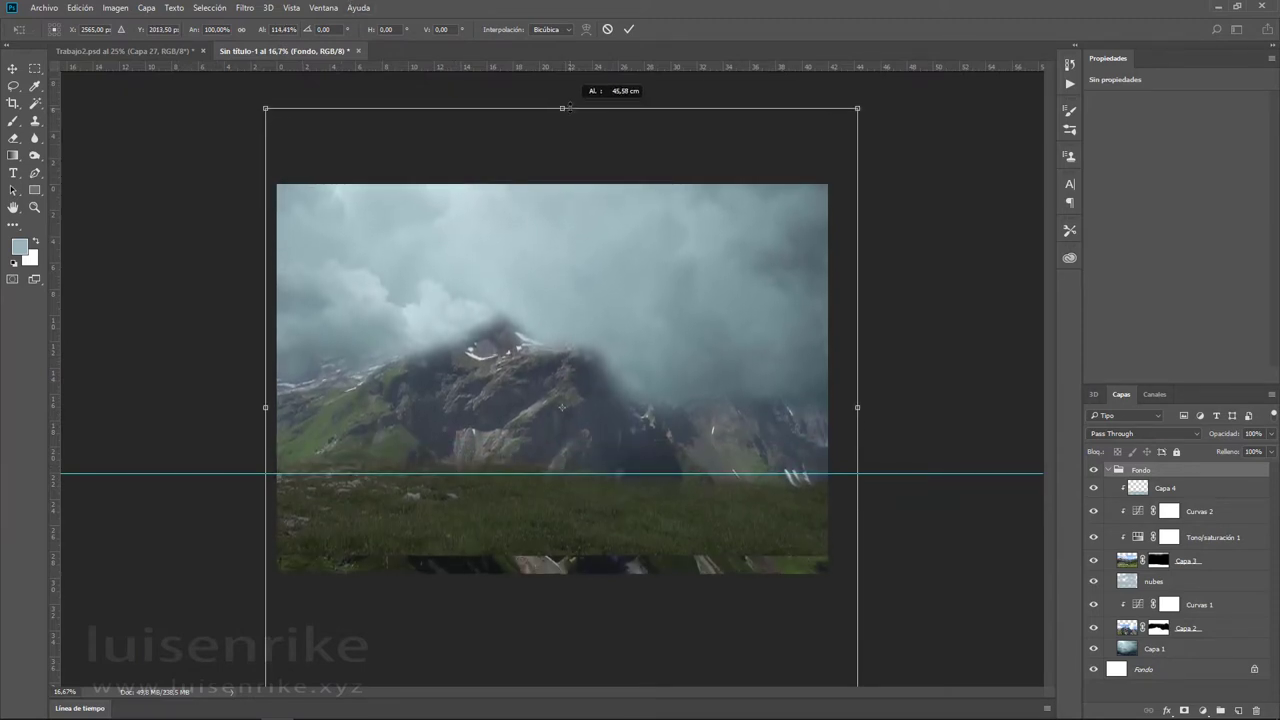
{"action": "left_click_drag", "start_coordinate": [634, 162], "coordinate": [634, 179]}
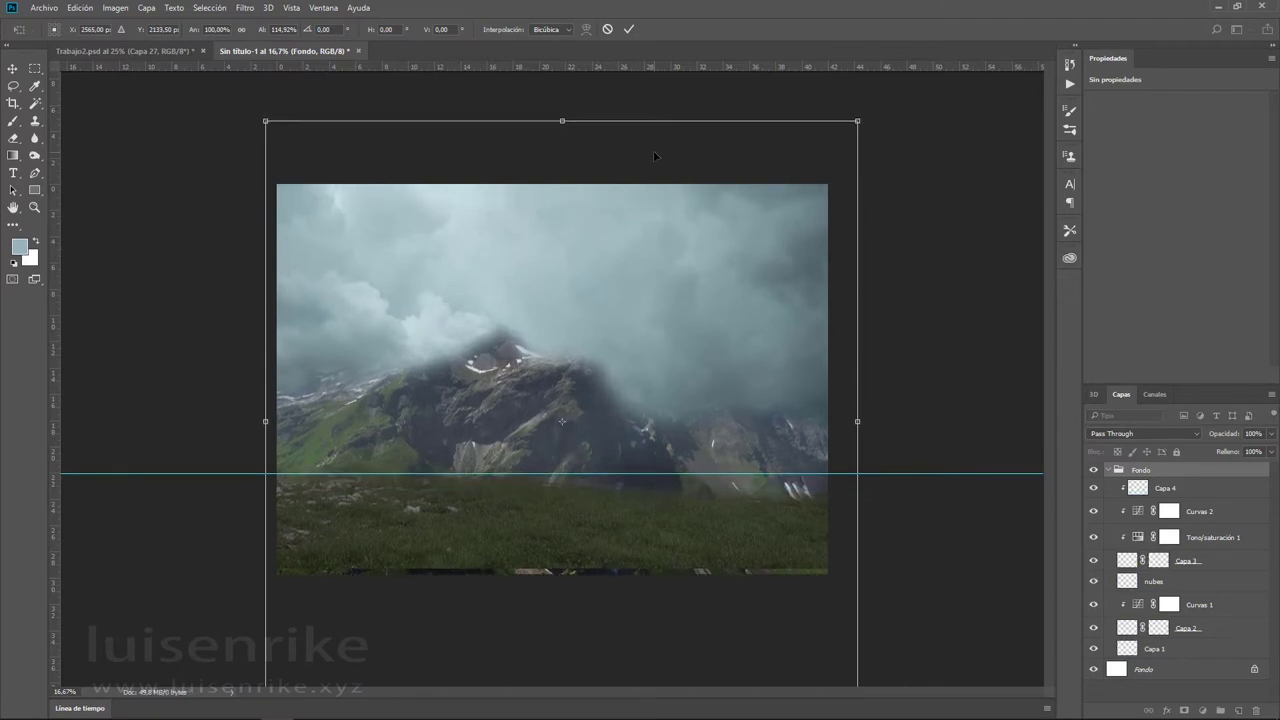
{"action": "left_click_drag", "start_coordinate": [563, 123], "coordinate": [563, 103]}
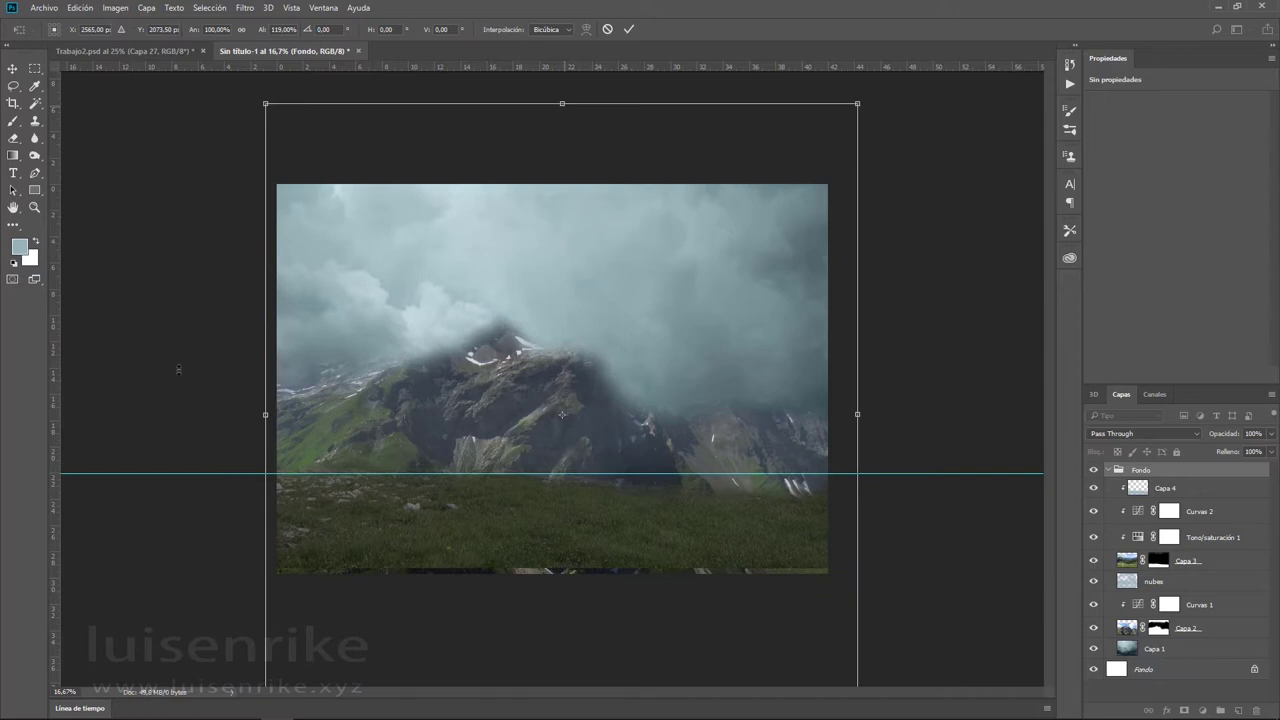
{"action": "left_click_drag", "start_coordinate": [562, 414], "coordinate": [562, 420]}
{"action": "left_click_drag", "start_coordinate": [563, 109], "coordinate": [563, 96]}
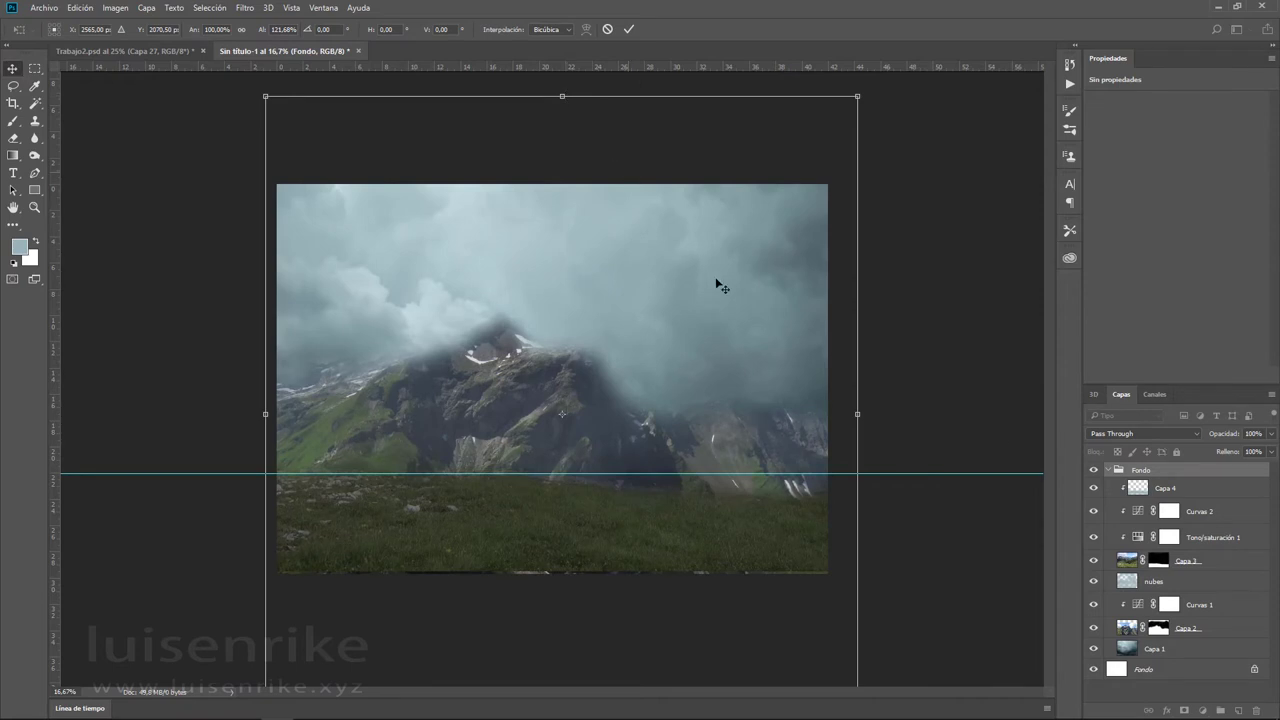
{"action": "left_click", "coordinate": [1120, 472]}
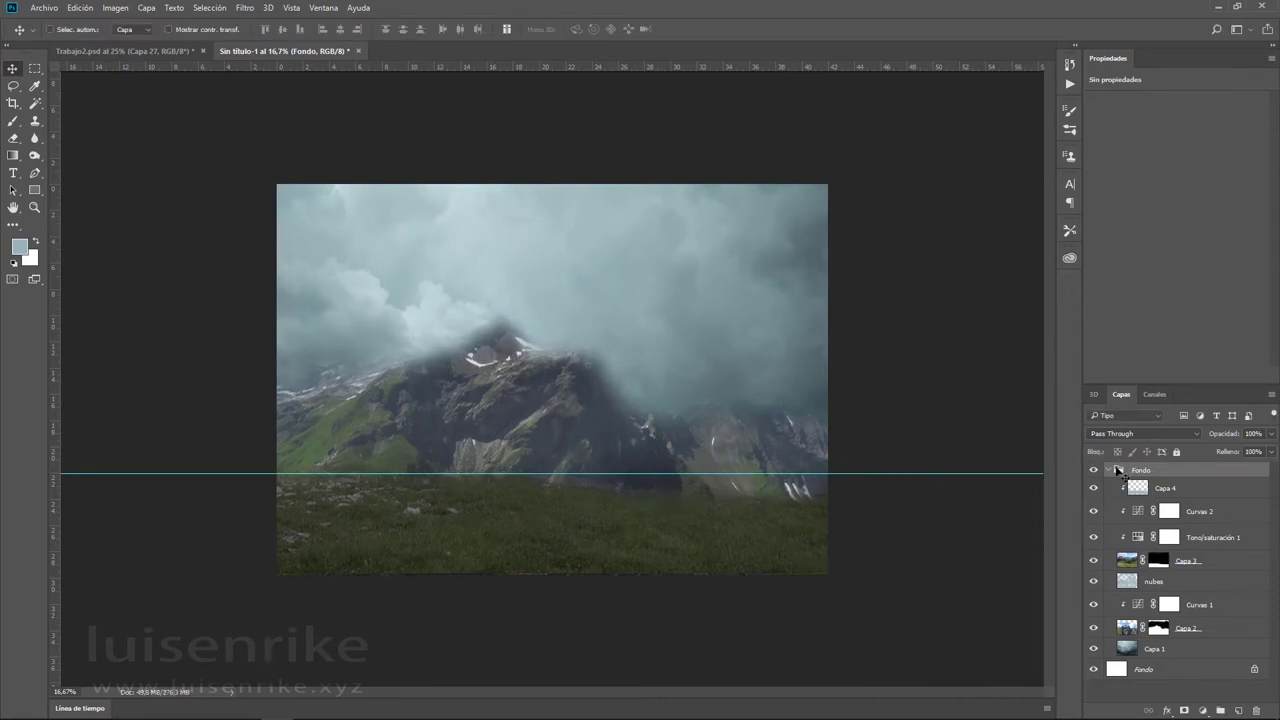
- Open the green car photo auto-957694.jpg
{"action": "left_click", "coordinate": [1119, 470]}
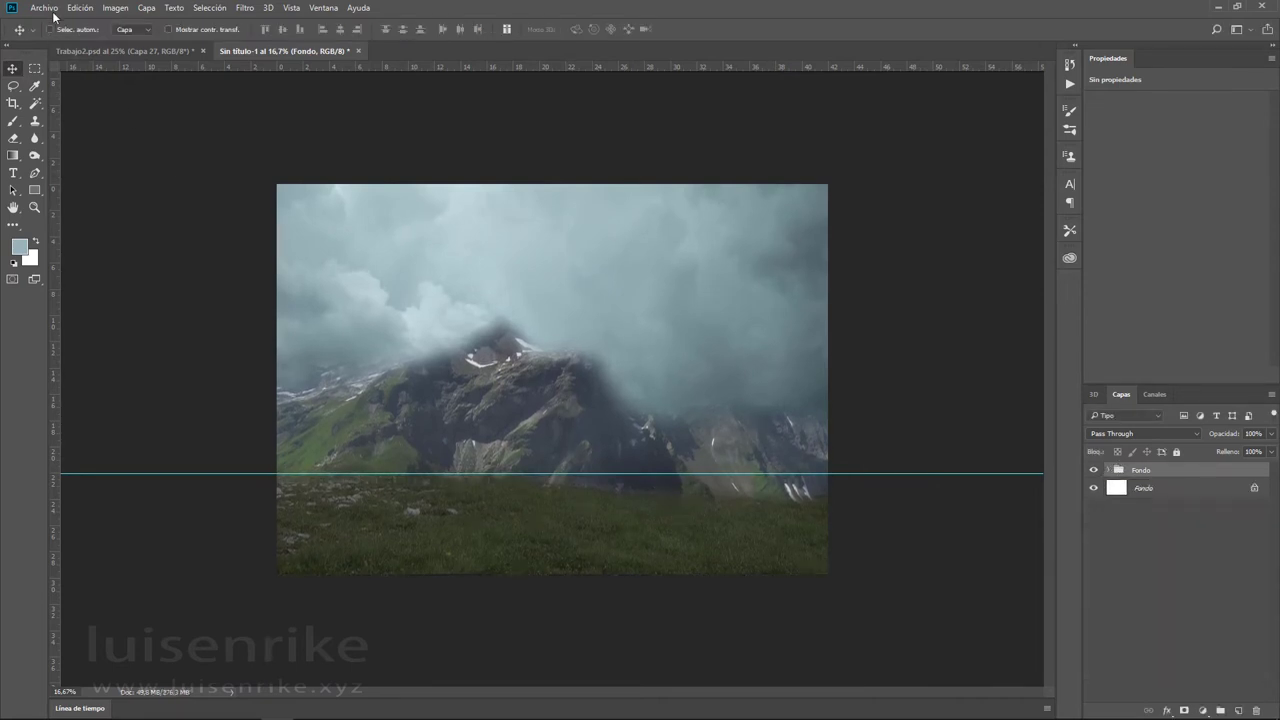
{"action": "left_click", "coordinate": [44, 8]}
{"action": "left_click", "coordinate": [60, 34]}
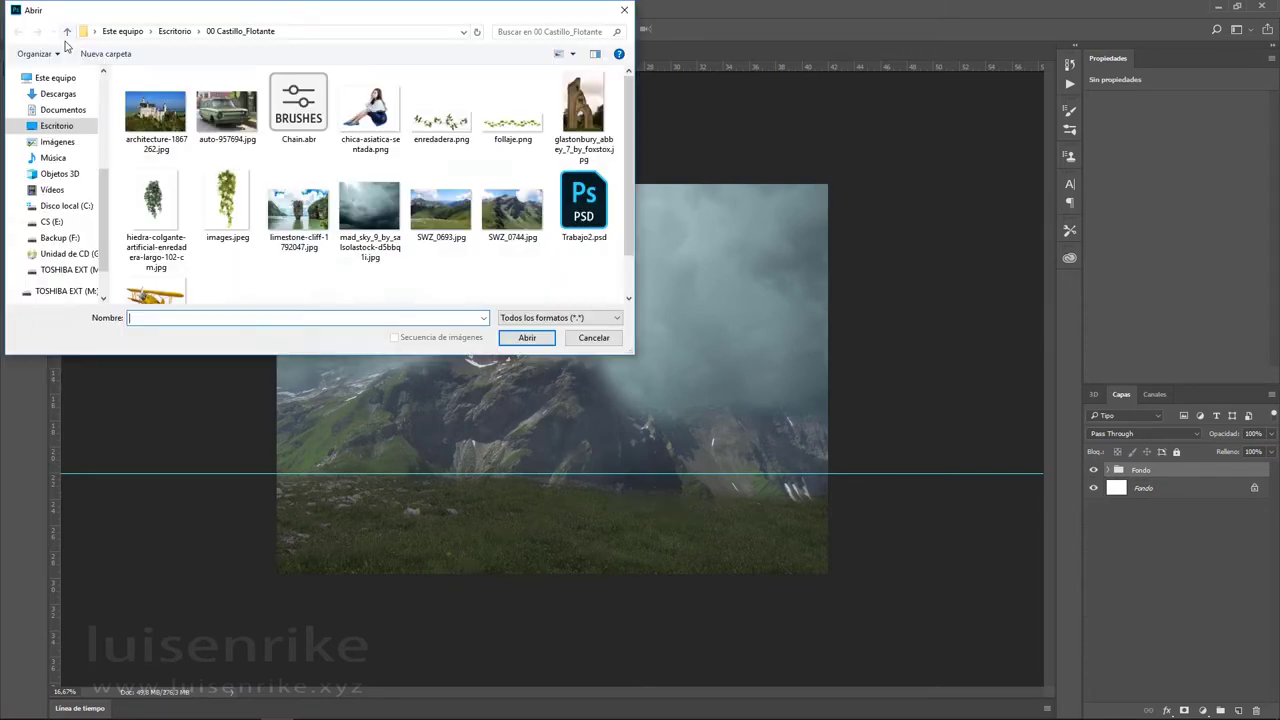
{"action": "double_click", "coordinate": [236, 125]}
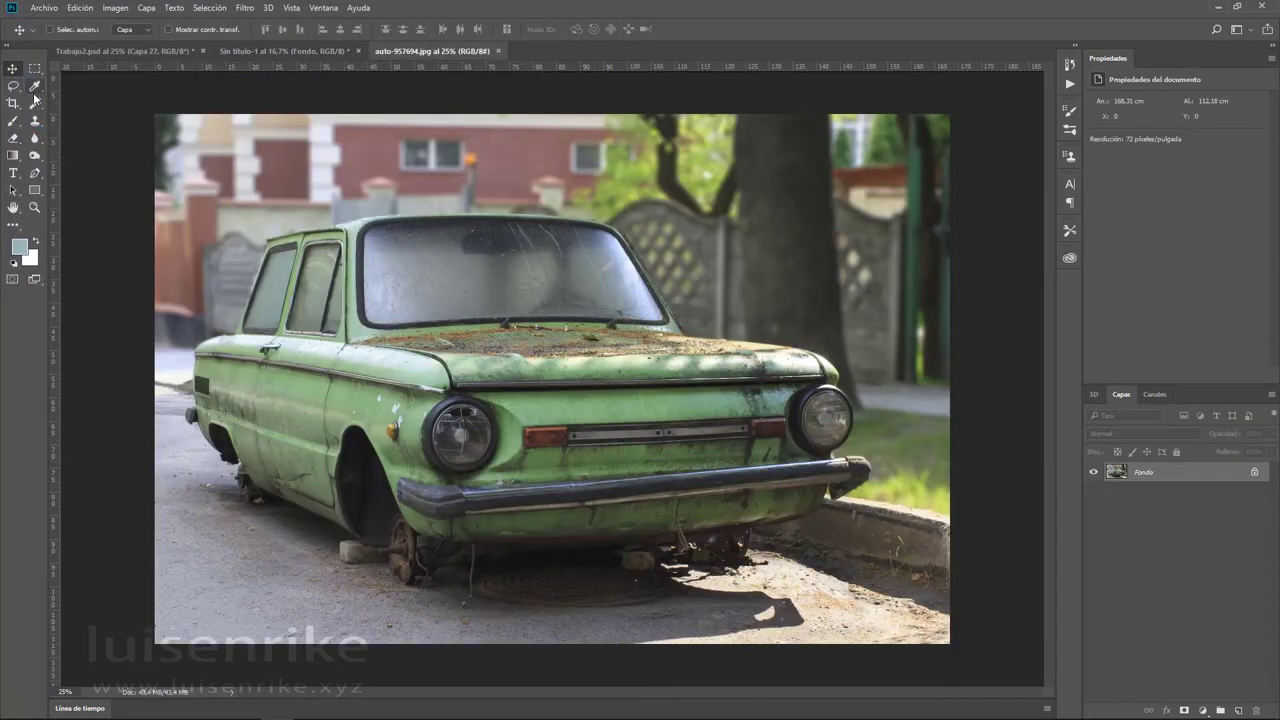
- Select the car with the Quick Selection Tool, covering windshield, windows, hood and rear wheel
{"action": "left_click", "coordinate": [35, 104]}
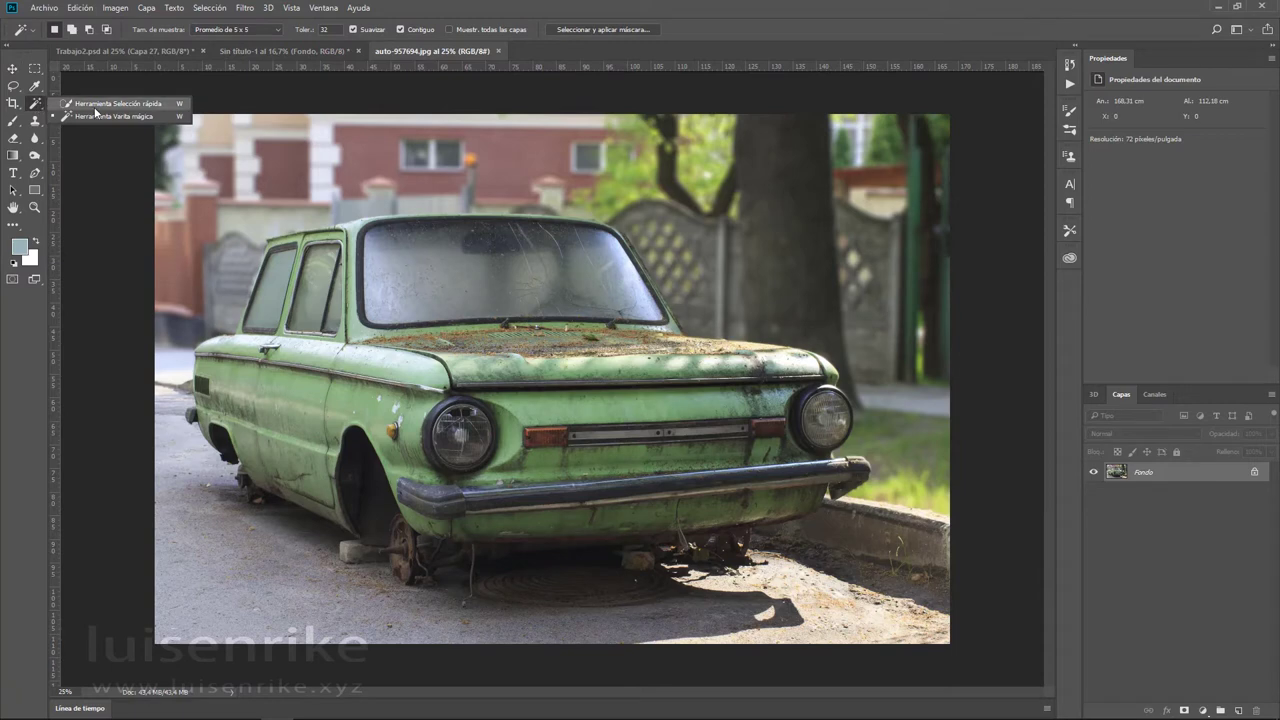
{"action": "left_click", "coordinate": [96, 105]}
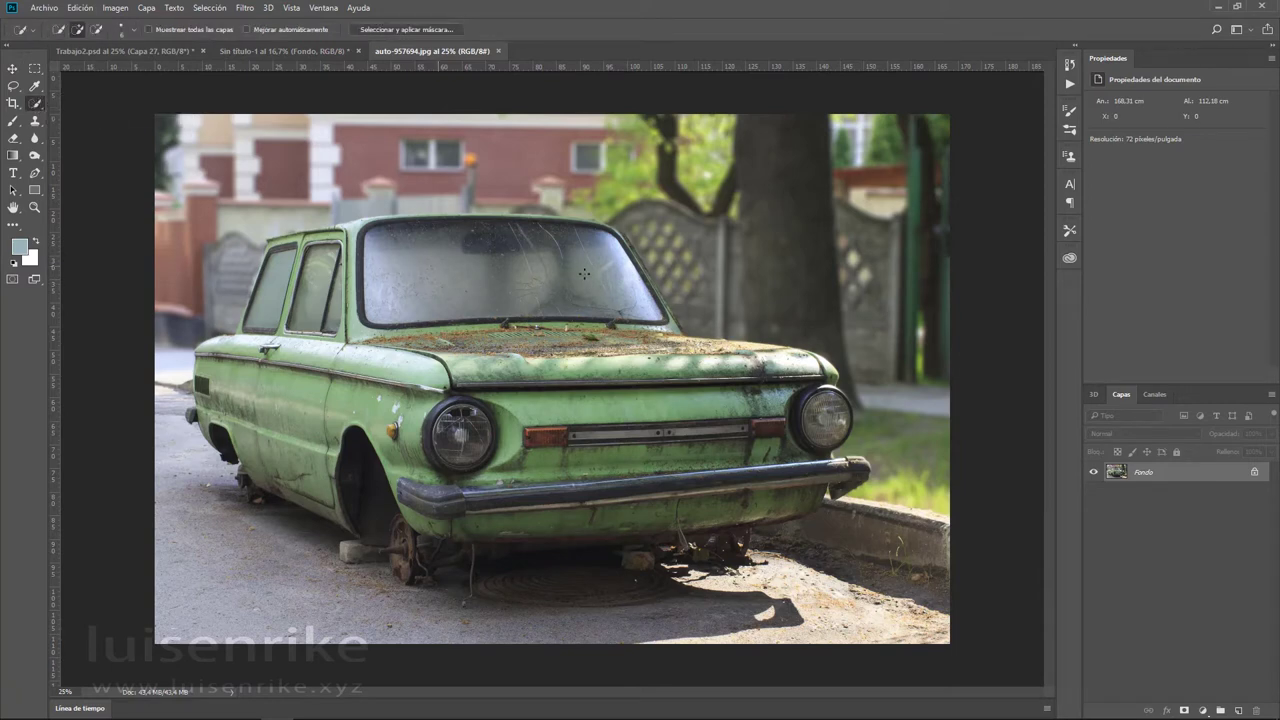
{"action": "left_click_drag", "start_coordinate": [584, 274], "coordinate": [430, 266]}
{"action": "left_click_drag", "start_coordinate": [325, 285], "coordinate": [262, 290]}
{"action": "left_click_drag", "start_coordinate": [600, 340], "coordinate": [400, 378]}
{"action": "mouse_move", "coordinate": [605, 350]}
{"action": "left_mouse_down"}
{"action": "mouse_move", "coordinate": [818, 395]}
{"action": "mouse_move", "coordinate": [705, 487]}
{"action": "mouse_move", "coordinate": [390, 456]}
{"action": "mouse_move", "coordinate": [316, 328]}
{"action": "left_mouse_up"}
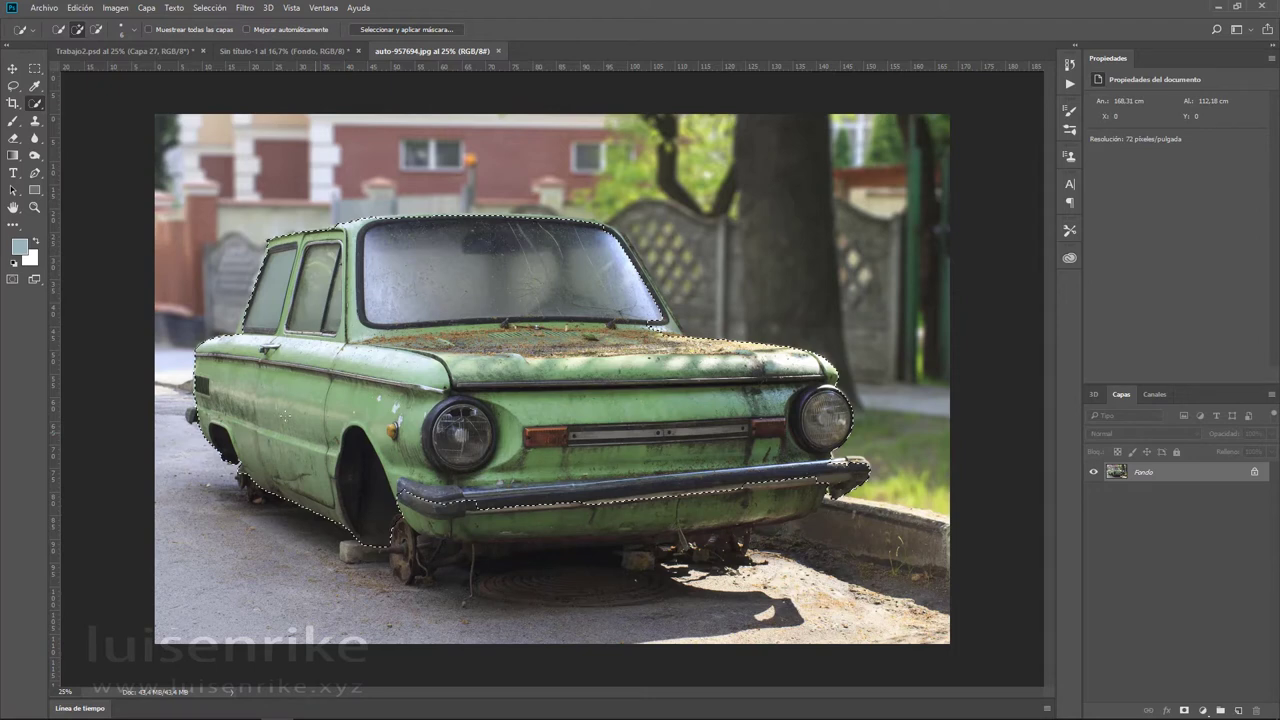
{"action": "left_click_drag", "start_coordinate": [284, 414], "coordinate": [238, 468]}
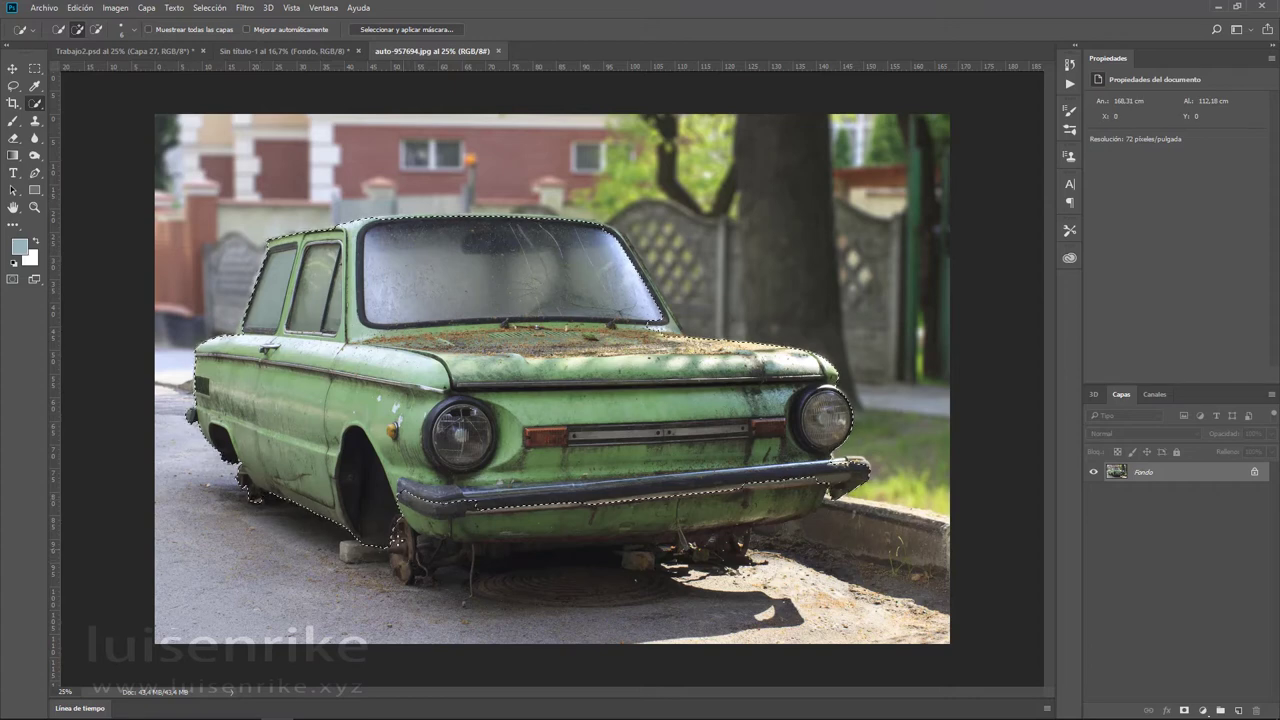
{"action": "mouse_move", "coordinate": [404, 574]}
{"action": "left_mouse_down"}
{"action": "mouse_move", "coordinate": [396, 561]}
{"action": "mouse_move", "coordinate": [484, 524]}
{"action": "mouse_move", "coordinate": [771, 488]}
{"action": "mouse_move", "coordinate": [900, 550]}
{"action": "mouse_move", "coordinate": [875, 585]}
{"action": "left_mouse_up"}
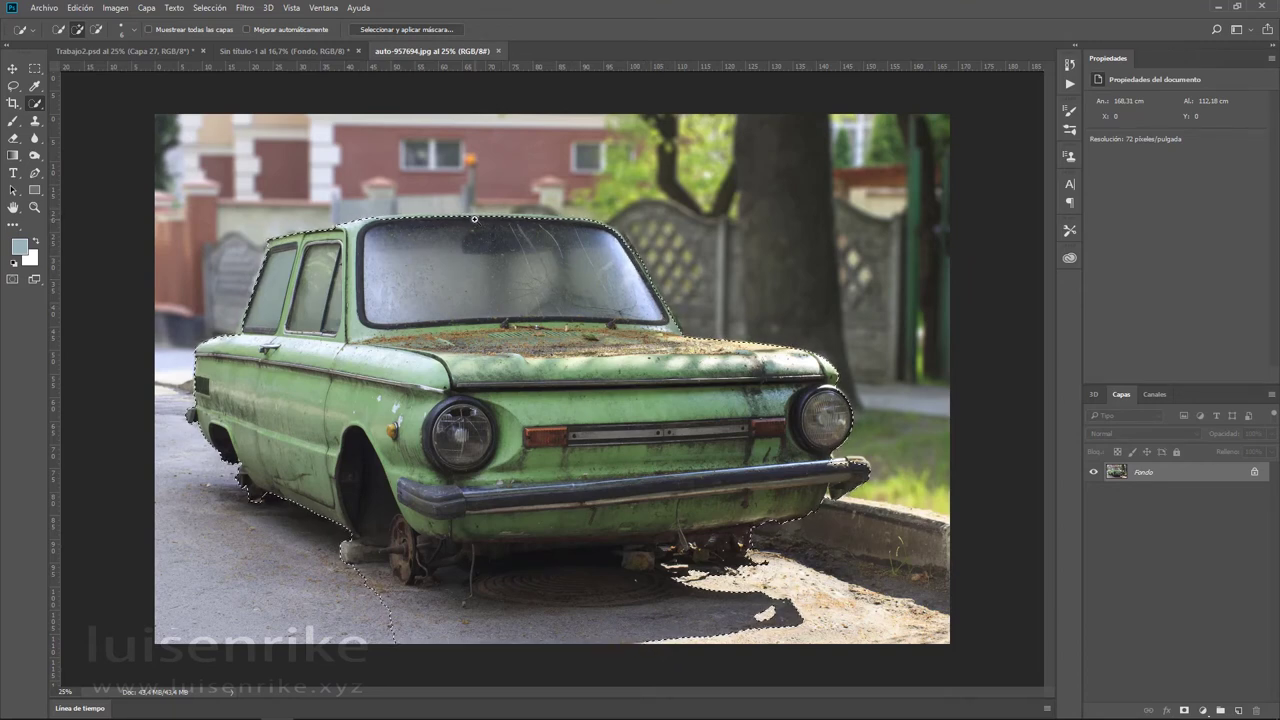
{"action": "scroll", "coordinate": [475, 219], "scroll_direction": "up", "scroll_amount": 1}
{"action": "scroll", "coordinate": [475, 219], "scroll_direction": "up", "scroll_amount": 1}
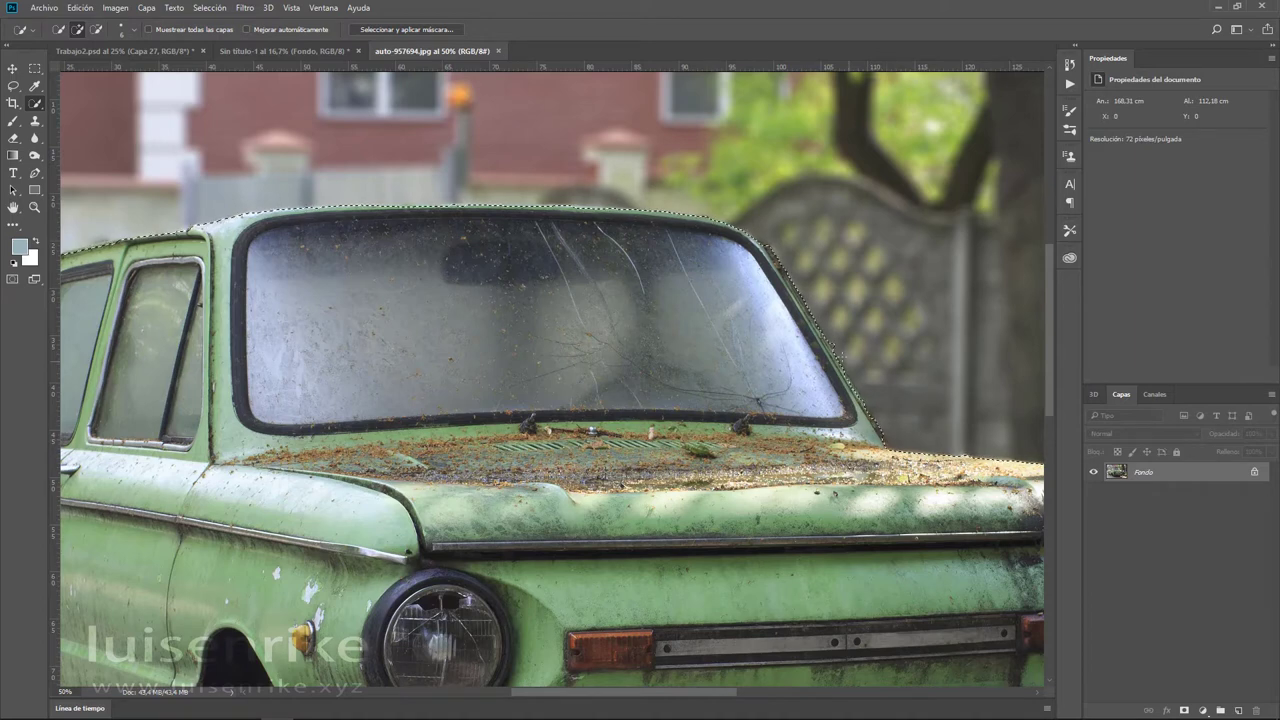
- Scale the pasted green car in Sin título-1 to about 117% and nudge it left
{"action": "key", "text": "ctrl+0"}
{"action": "left_click", "coordinate": [498, 51]}
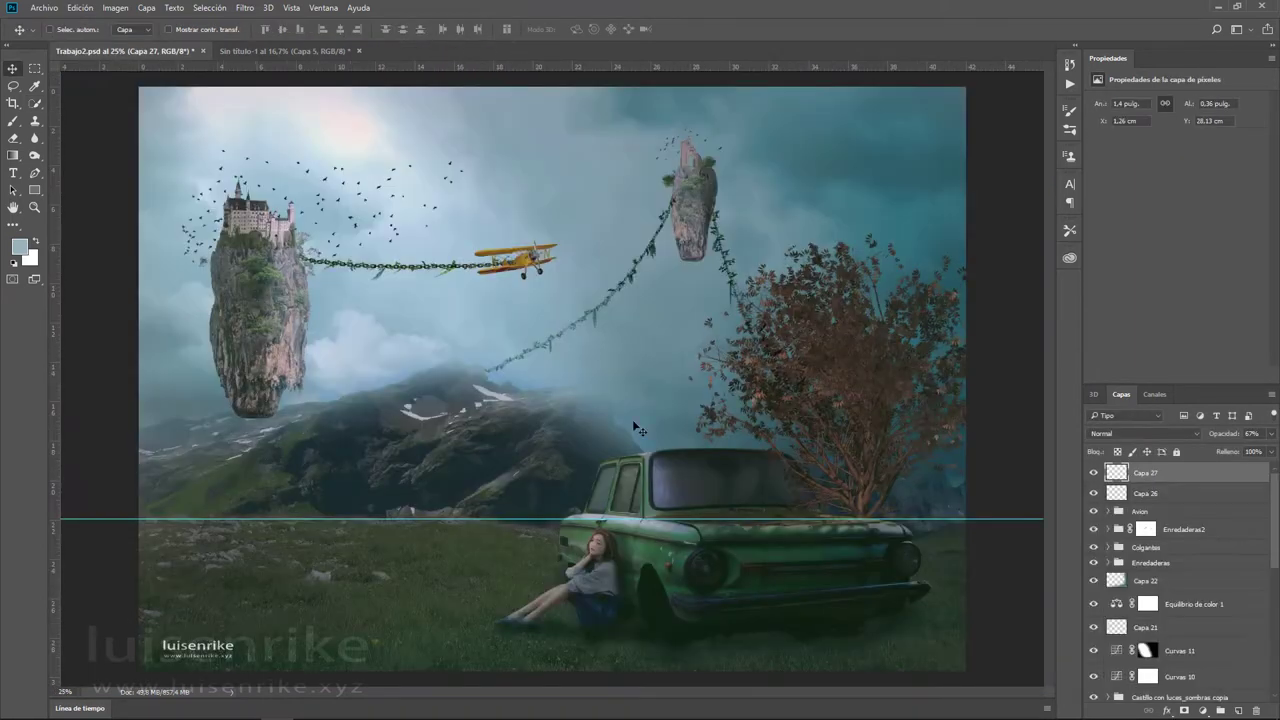
{"action": "left_click", "coordinate": [271, 51]}
{"action": "key", "text": "ctrl+t"}
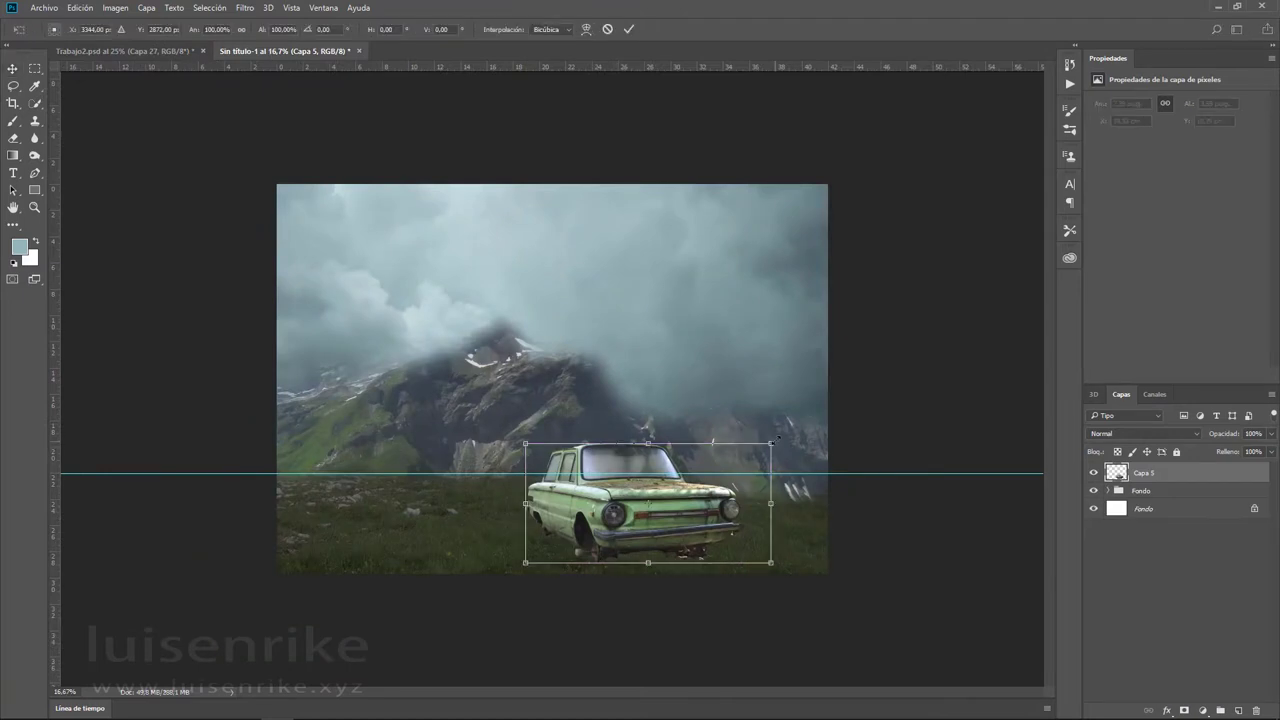
{"action": "left_click_drag", "start_coordinate": [778, 438], "coordinate": [827, 418]}
{"action": "left_click_drag", "start_coordinate": [738, 518], "coordinate": [724, 520]}
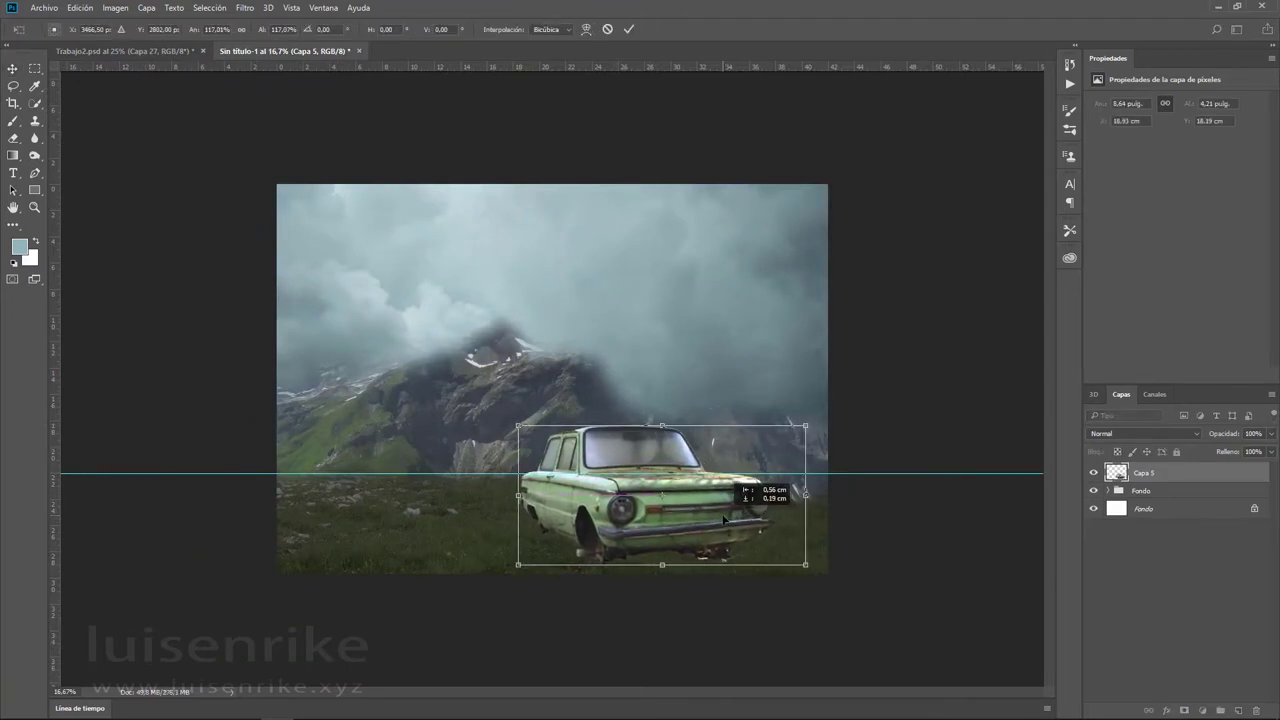
{"action": "key", "text": "Return"}
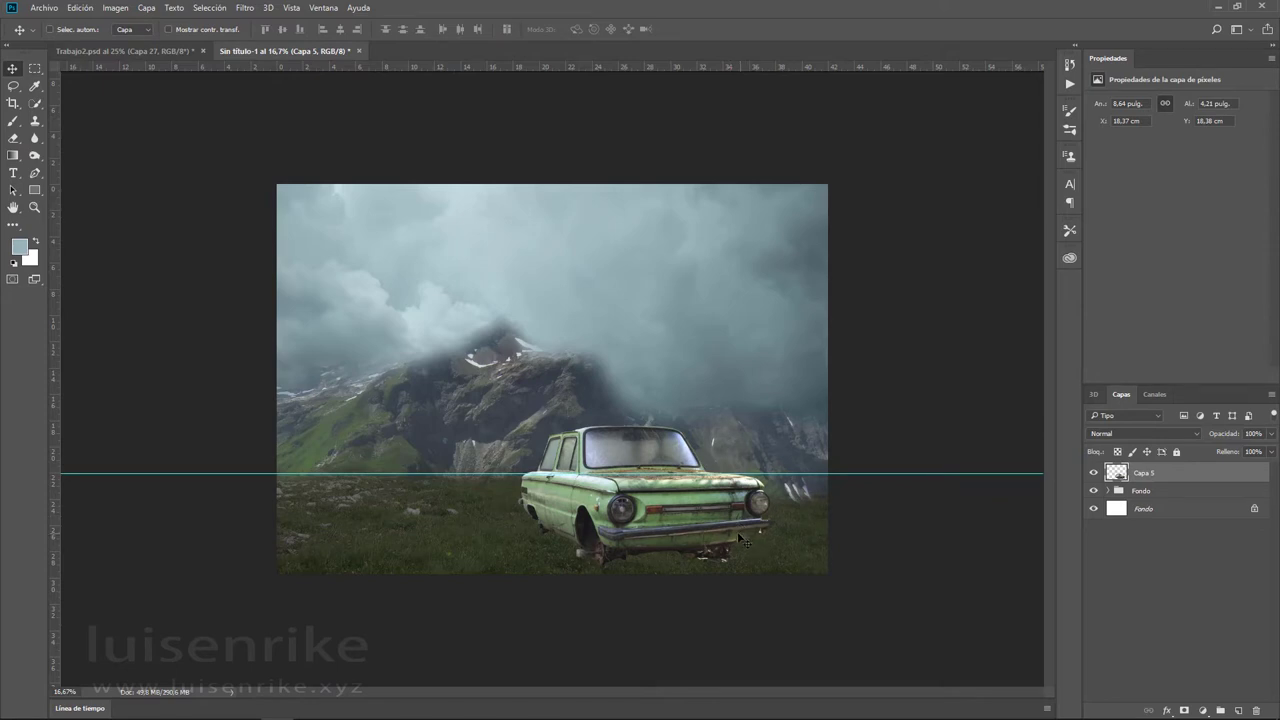
- Add a Curves layer clipped to the car, lowering highlights and midtones to darken it
{"action": "left_click", "coordinate": [1206, 713]}
{"action": "left_click", "coordinate": [1190, 507]}
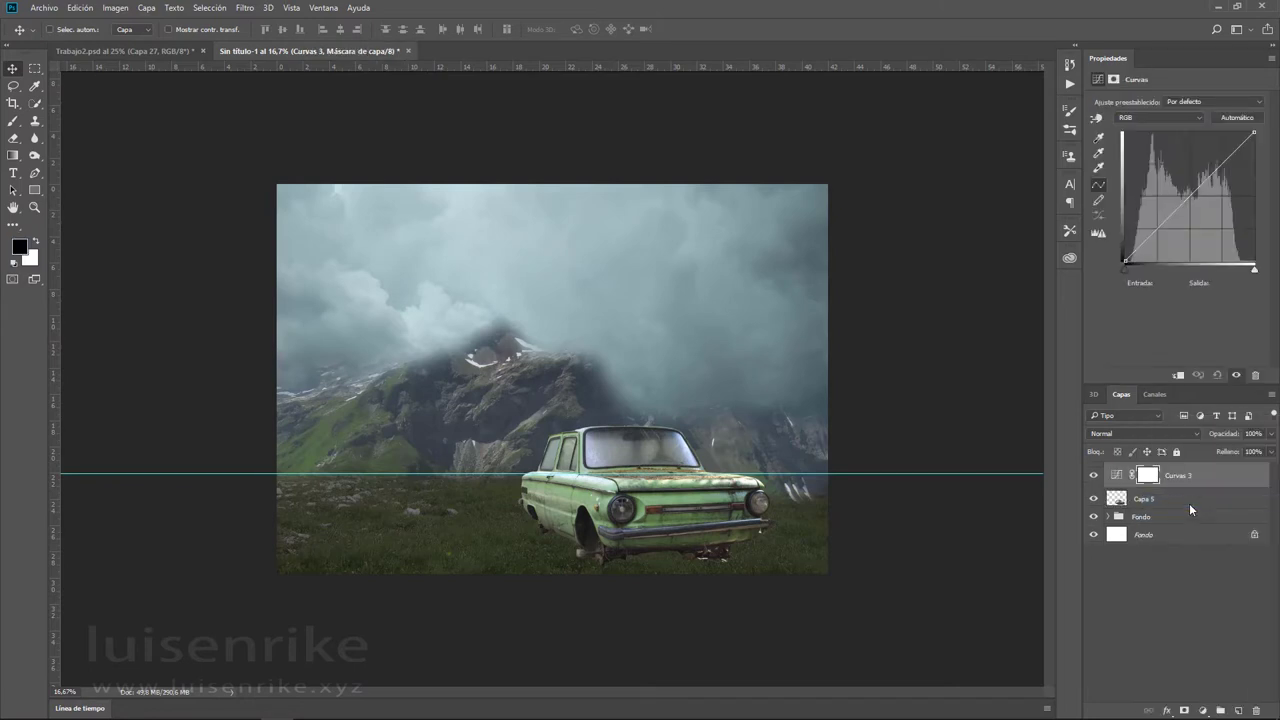
{"action": "left_click_drag", "start_coordinate": [1256, 131], "coordinate": [1254, 147]}
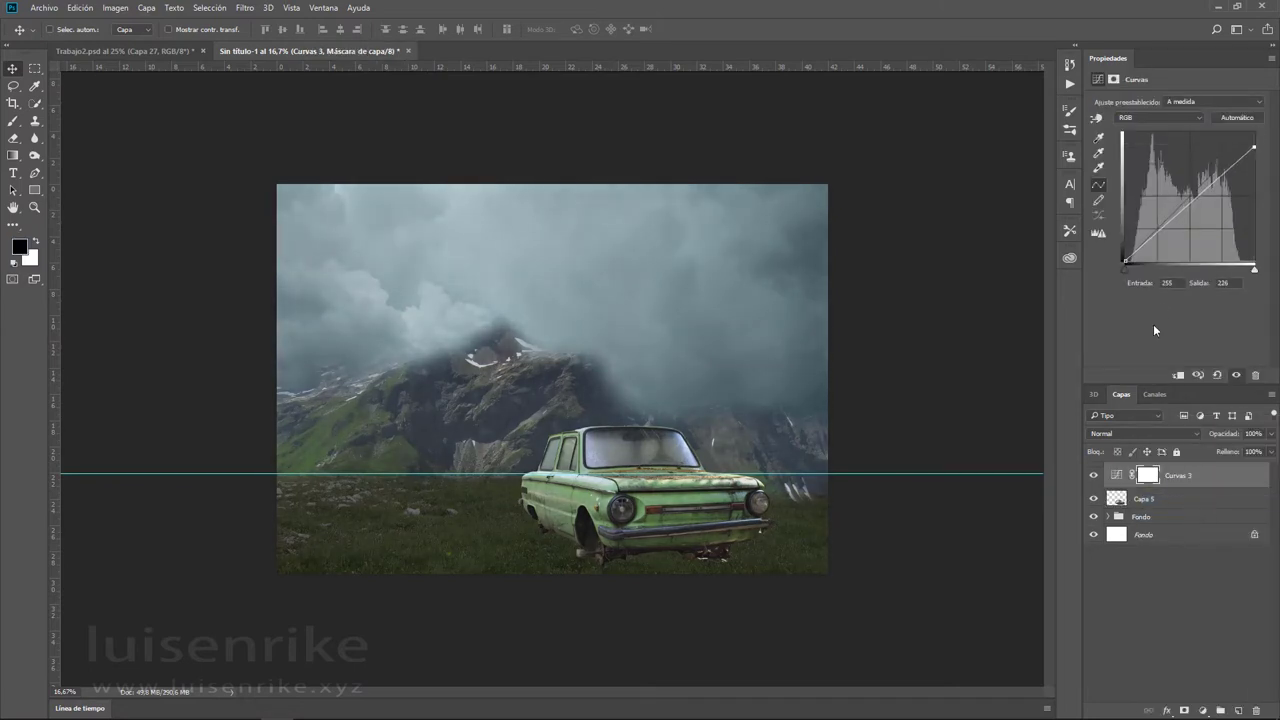
{"action": "left_click", "coordinate": [1178, 375]}
{"action": "left_click_drag", "start_coordinate": [1189, 203], "coordinate": [1191, 217]}
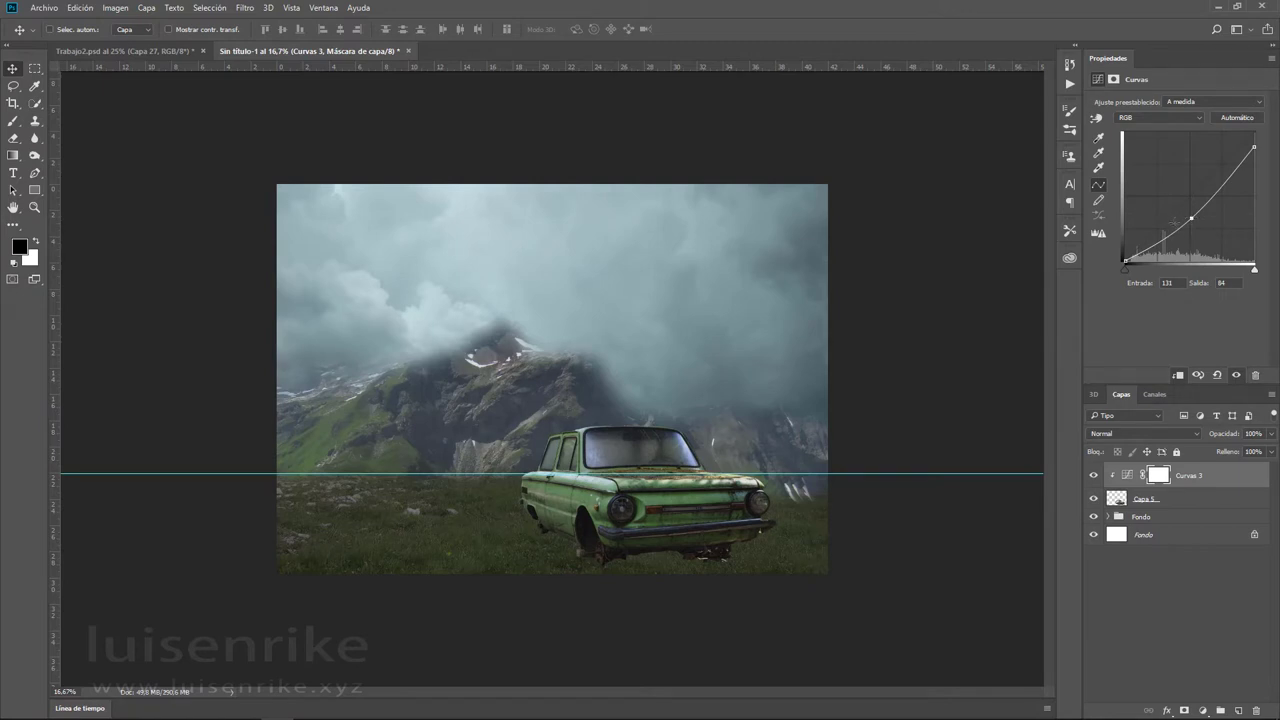
{"action": "left_click_drag", "start_coordinate": [1191, 218], "coordinate": [1191, 219]}
- Add a clipped Brightness/Contrast layer at brightness −34, contrast 31, with its mask inverted to black
{"action": "left_click", "coordinate": [1205, 711]}
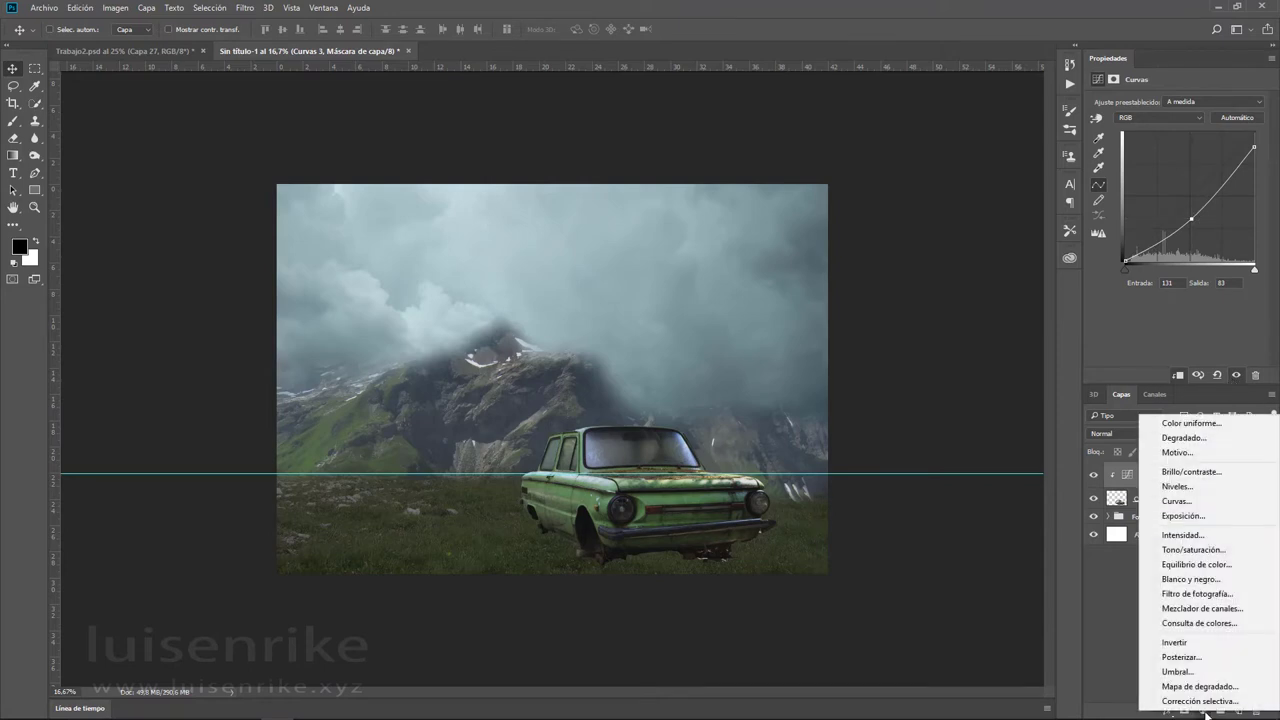
{"action": "left_click", "coordinate": [1184, 471]}
{"action": "left_click_drag", "start_coordinate": [1162, 133], "coordinate": [1153, 134]}
{"action": "left_click", "coordinate": [1177, 376]}
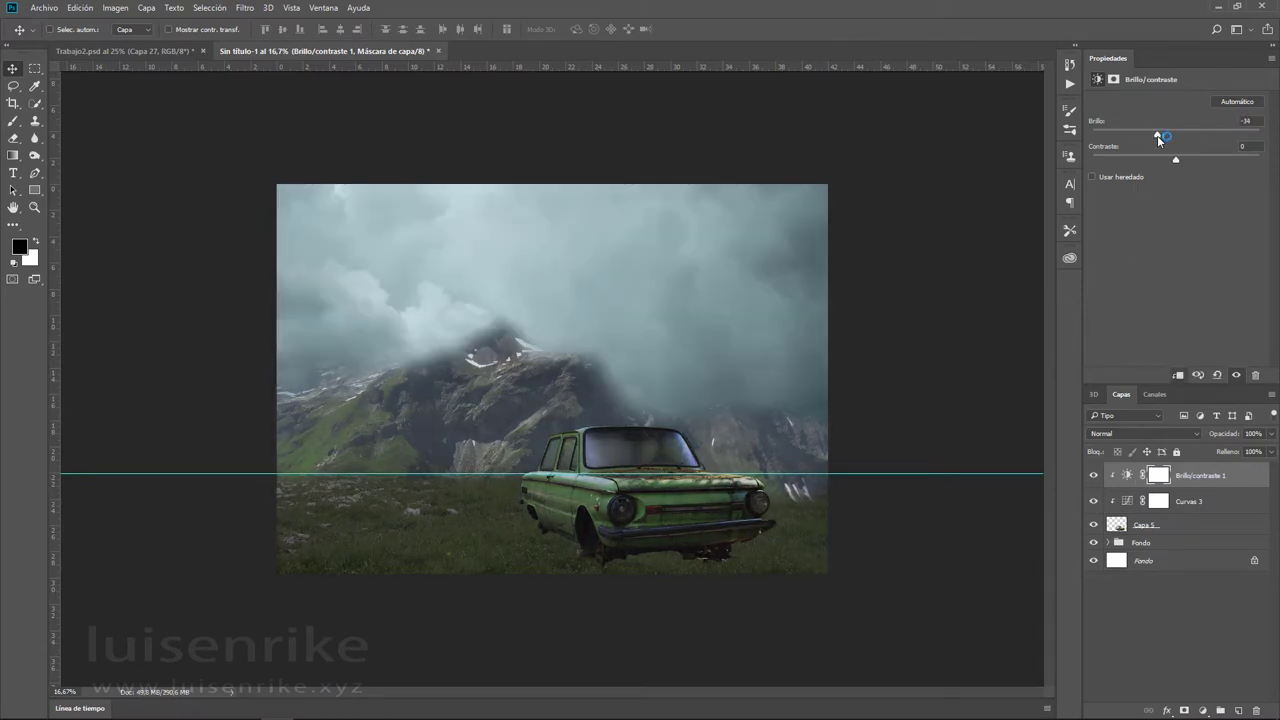
{"action": "left_click_drag", "start_coordinate": [1208, 160], "coordinate": [1201, 163]}
{"action": "key", "text": "ctrl+i"}
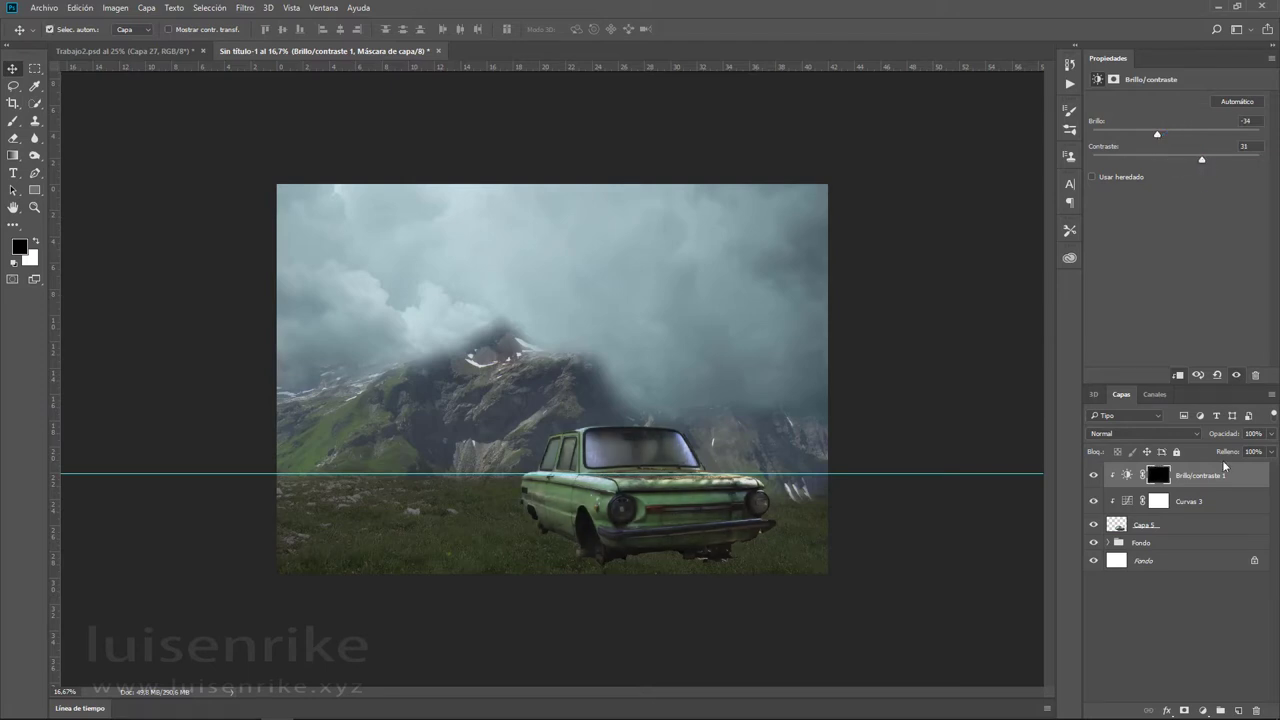
- Paint white on the Brillo/contraste 1 mask to reveal darkening under the car's front
{"action": "left_click", "coordinate": [13, 120]}
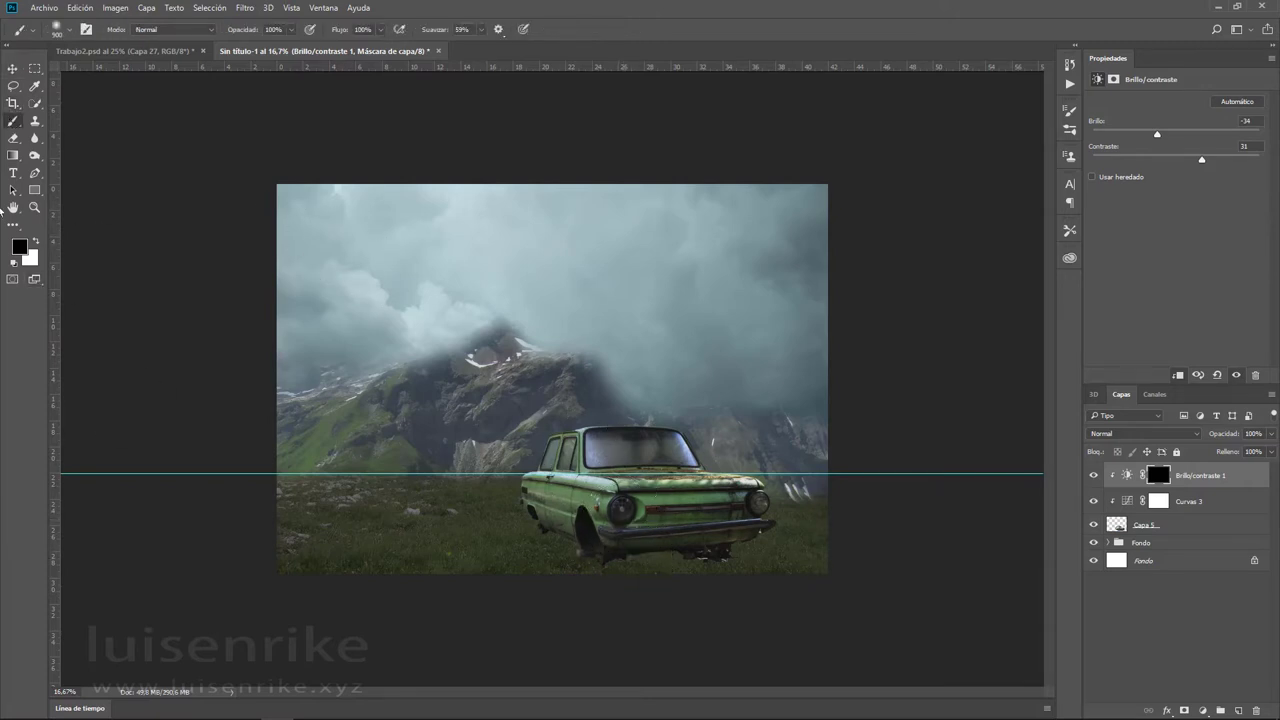
{"action": "left_click", "coordinate": [37, 243]}
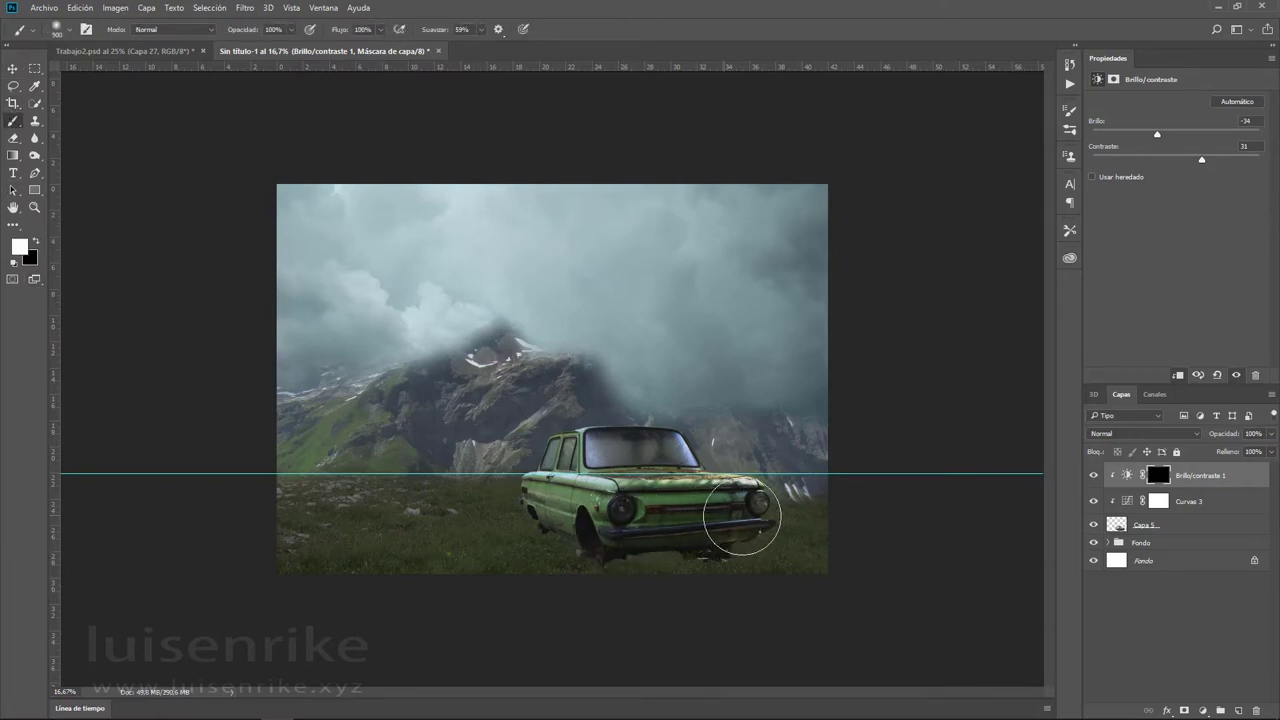
{"action": "mouse_move", "coordinate": [737, 530]}
{"action": "left_mouse_down"}
{"action": "mouse_move", "coordinate": [723, 514]}
{"action": "mouse_move", "coordinate": [642, 536]}
{"action": "left_mouse_up"}
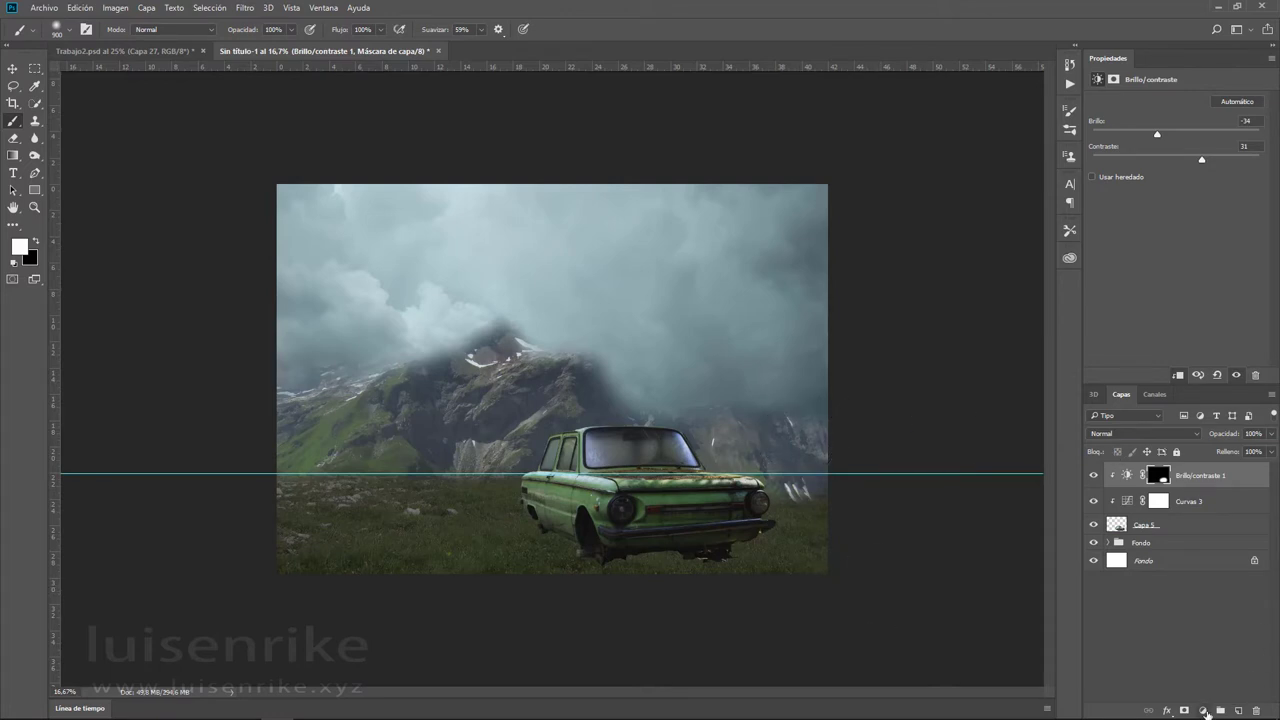
- Add another Brightness/Contrast layer with brightness raised to 42
{"action": "left_click", "coordinate": [1204, 711]}
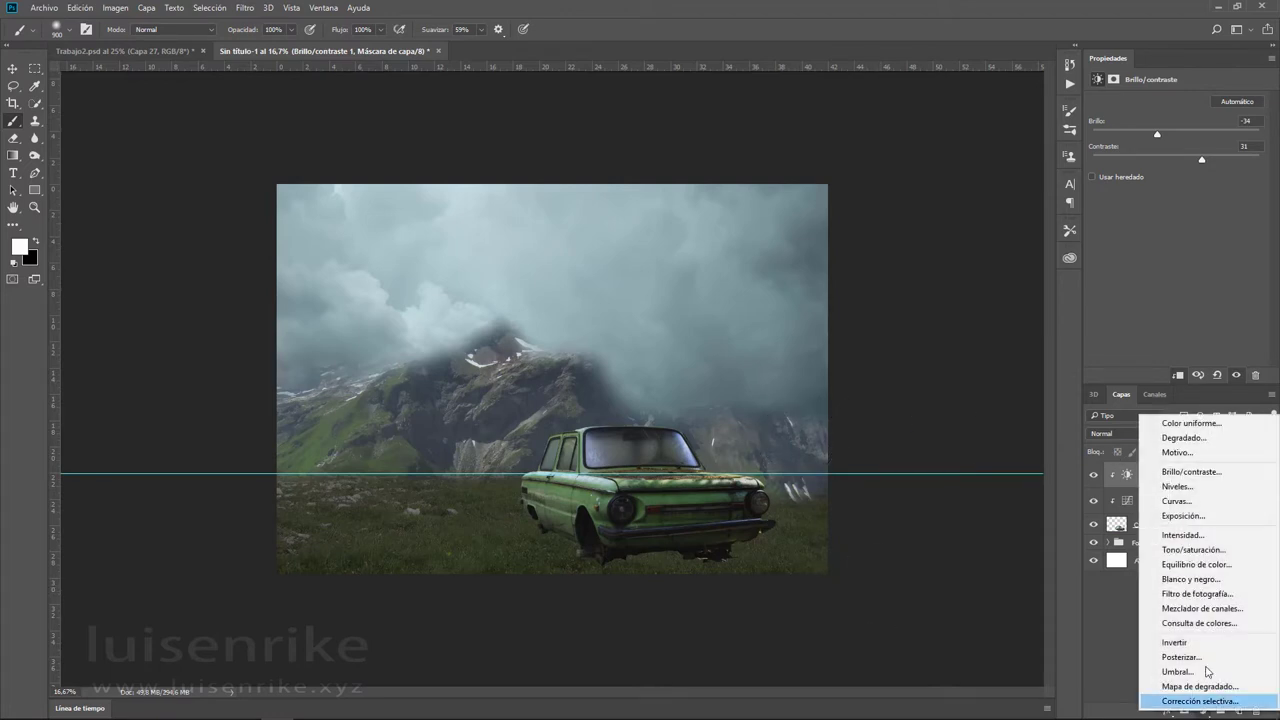
{"action": "left_click", "coordinate": [1203, 481]}
{"action": "left_click_drag", "start_coordinate": [1175, 134], "coordinate": [1199, 134]}
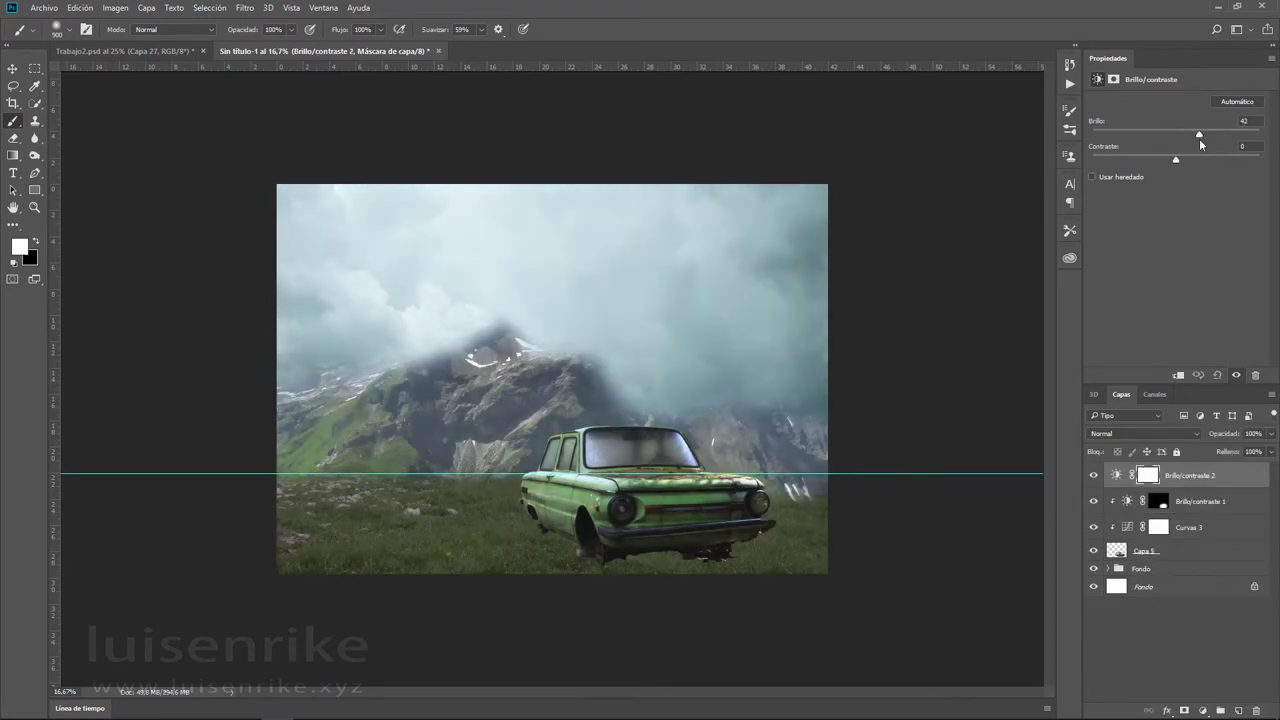
- Clip Brillo/contraste 2 to the car, set contrast to −11, and invert its mask to black
{"action": "left_click", "coordinate": [1198, 375]}
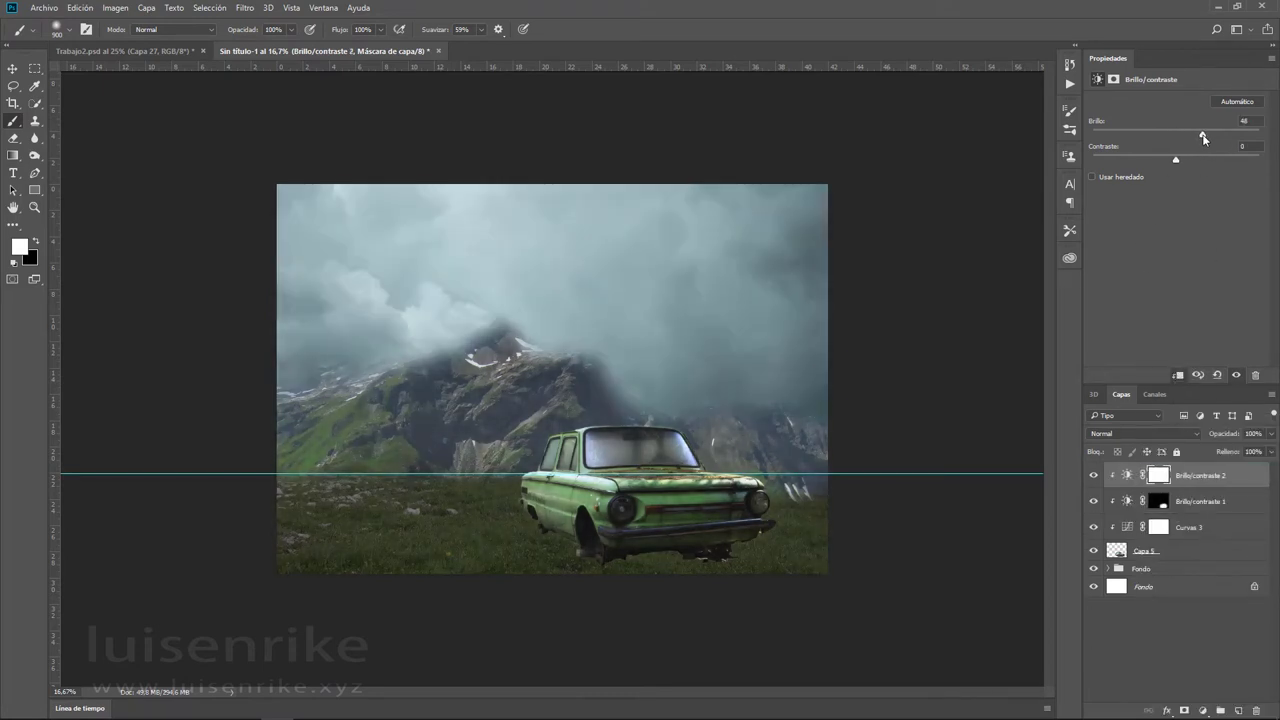
{"action": "left_click_drag", "start_coordinate": [1151, 163], "coordinate": [1161, 166]}
{"action": "key", "text": "ctrl+i"}
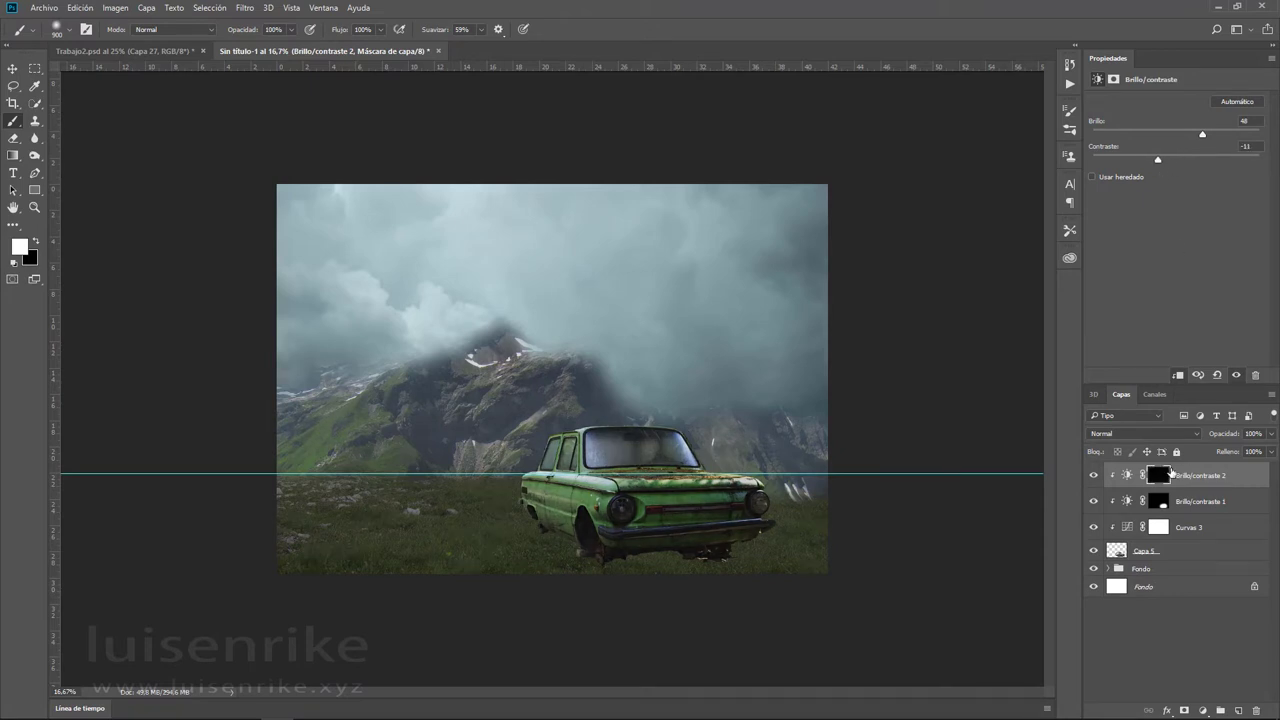
- Paint white with a 400 px brush on the mask over the car's left side, door and hood
{"action": "key", "text": "ctrl+plus"}
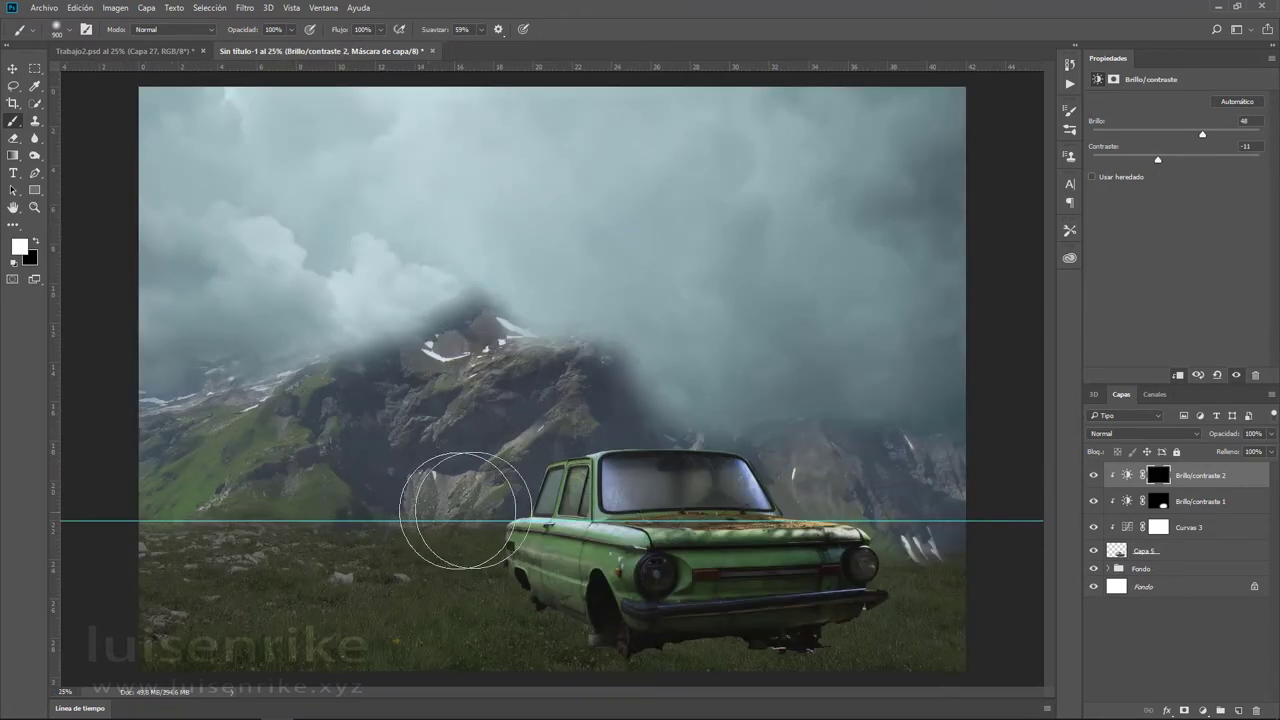
{"action": "mouse_move", "coordinate": [522, 525]}
{"action": "left_mouse_down"}
{"action": "mouse_move", "coordinate": [514, 477]}
{"action": "mouse_move", "coordinate": [531, 497]}
{"action": "left_mouse_up"}
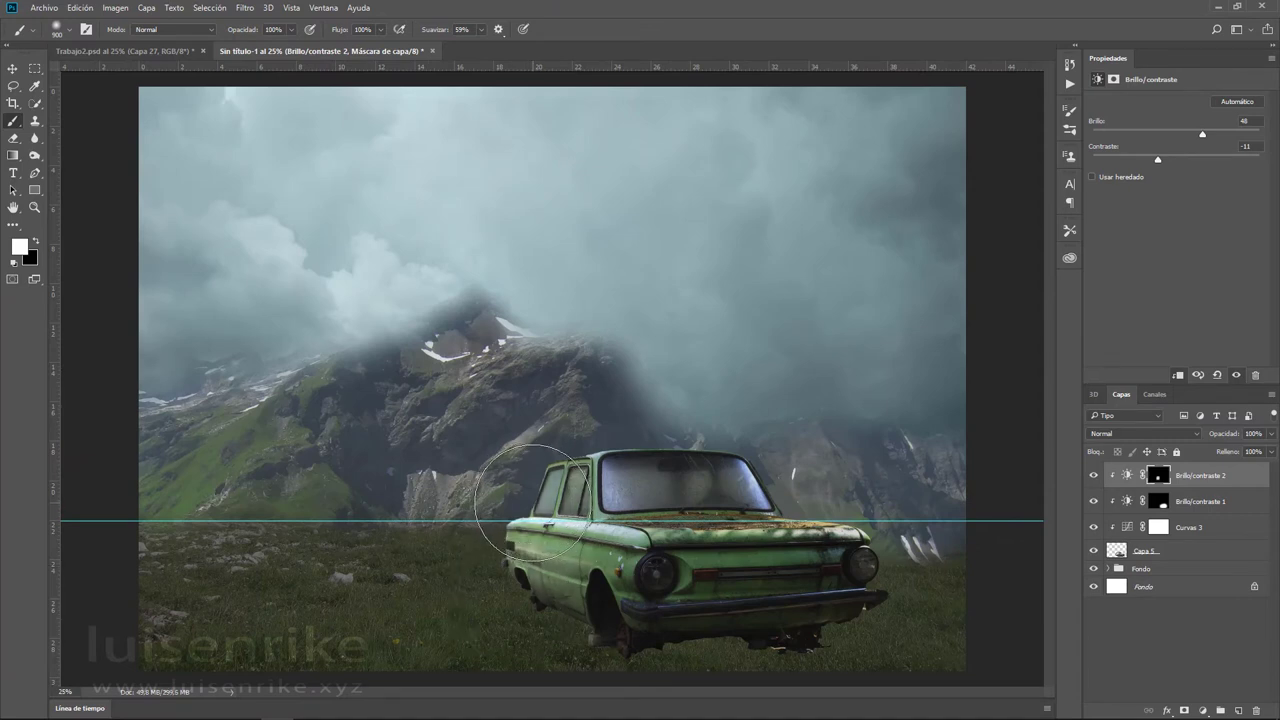
{"action": "key", "text": "["}
{"action": "key", "text": "["}
{"action": "key", "text": "["}
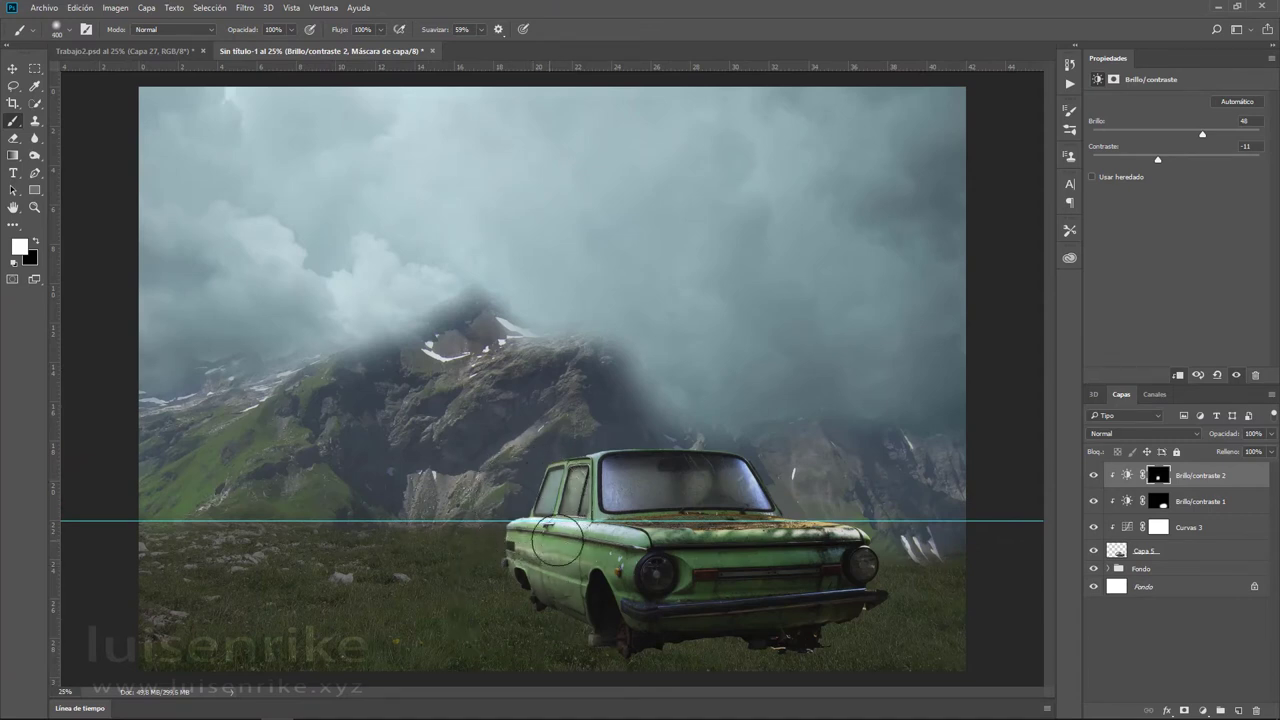
{"action": "mouse_move", "coordinate": [557, 541]}
{"action": "left_mouse_down"}
{"action": "mouse_move", "coordinate": [549, 492]}
{"action": "mouse_move", "coordinate": [588, 443]}
{"action": "left_mouse_up"}
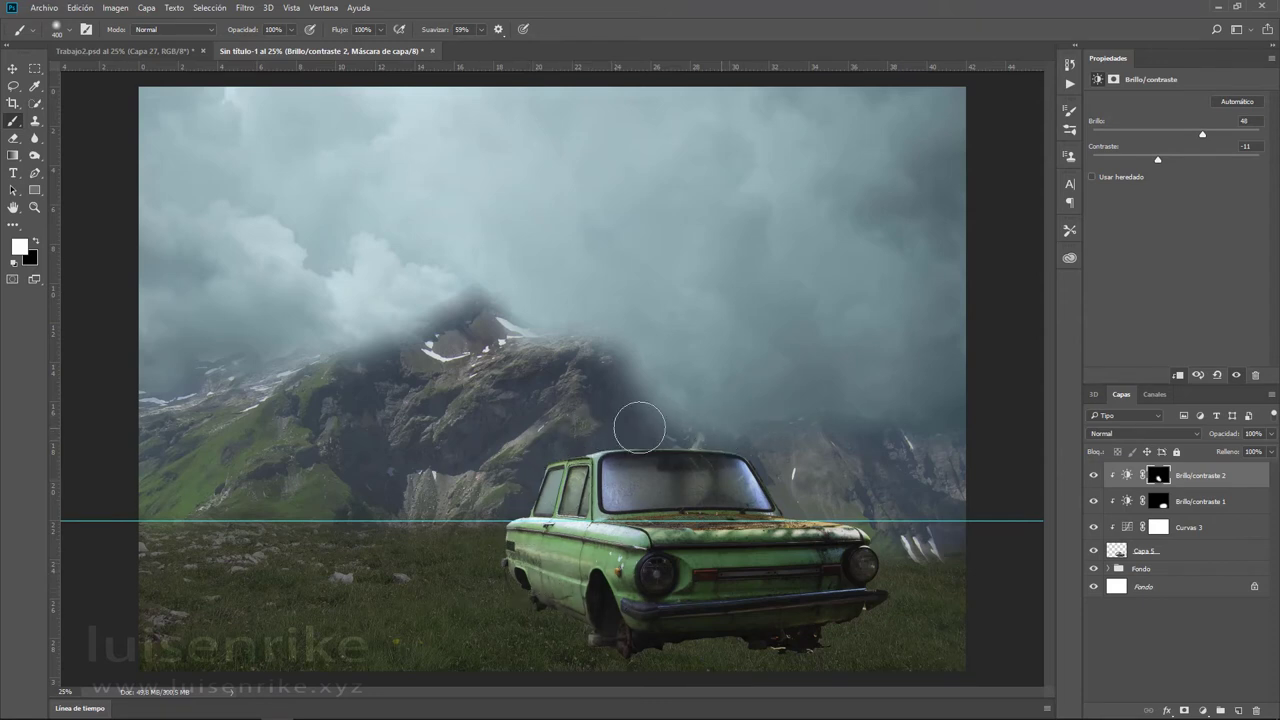
{"action": "left_click_drag", "start_coordinate": [639, 428], "coordinate": [651, 523]}
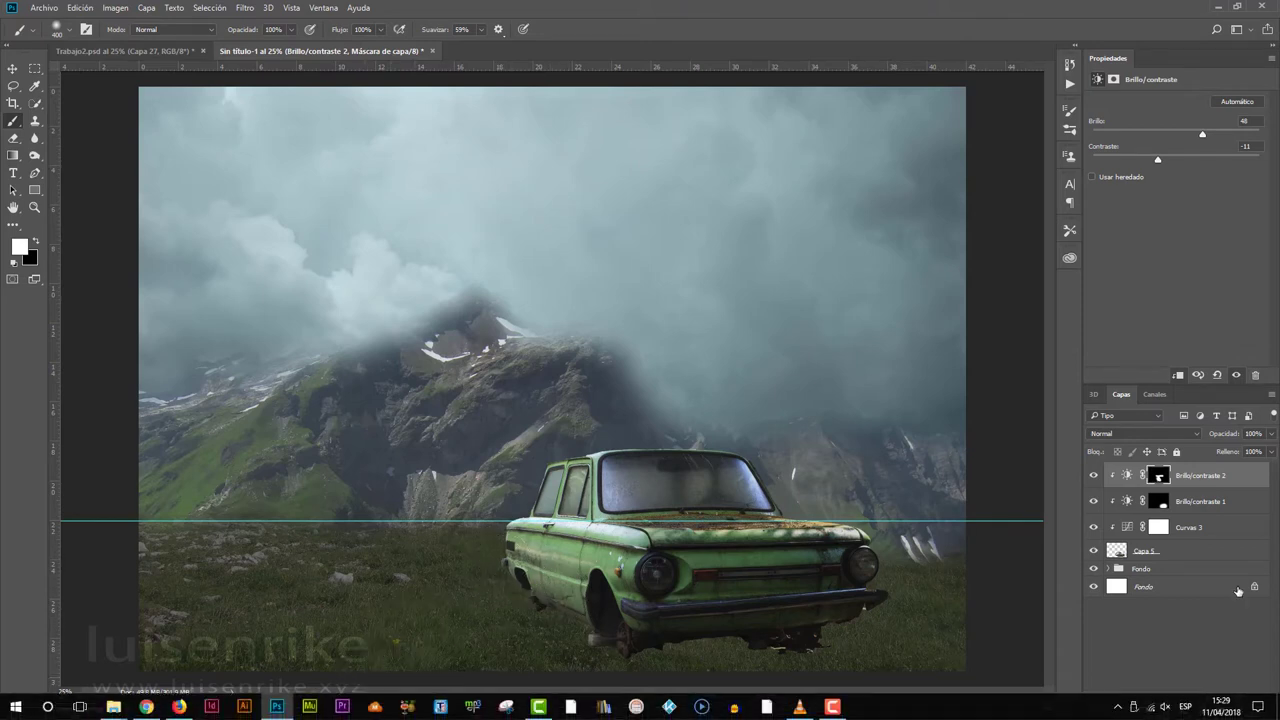
- Add Curvas 4 to darken the car, with a curve point at input 129, output 87
{"action": "left_click", "coordinate": [1202, 710]}
{"action": "left_click", "coordinate": [1177, 505]}
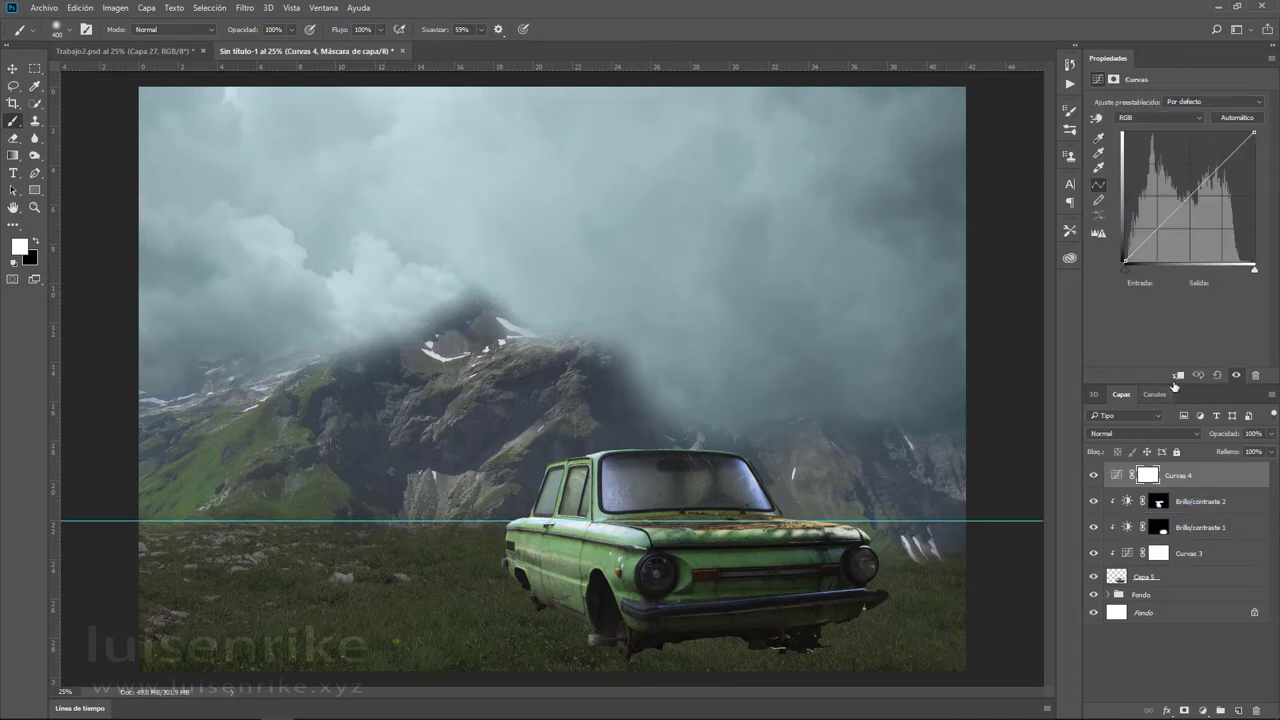
{"action": "left_click_drag", "start_coordinate": [1186, 198], "coordinate": [1186, 212]}
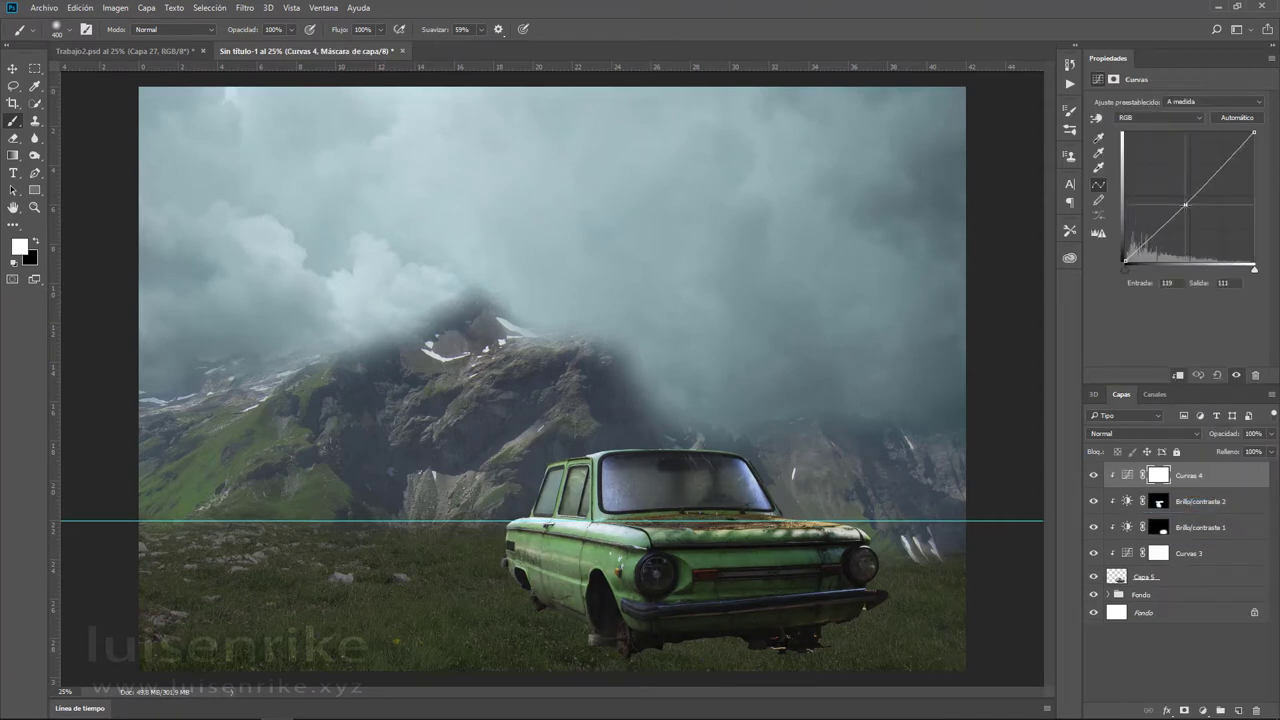
{"action": "left_click_drag", "start_coordinate": [1253, 135], "coordinate": [1254, 150]}
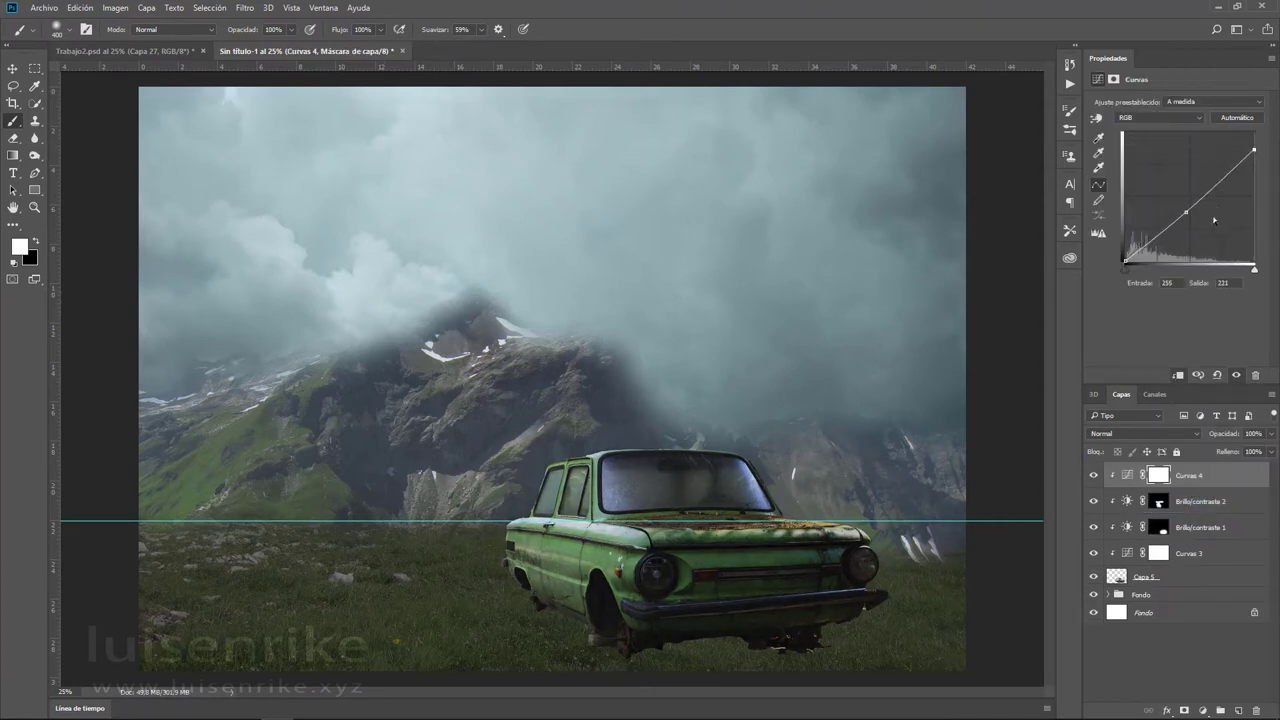
{"action": "left_click_drag", "start_coordinate": [1186, 212], "coordinate": [1190, 216]}
- Toggle the curves and car layer visibility to compare the car before and after
{"action": "left_click", "coordinate": [1236, 377]}
{"action": "left_click", "coordinate": [1236, 377]}
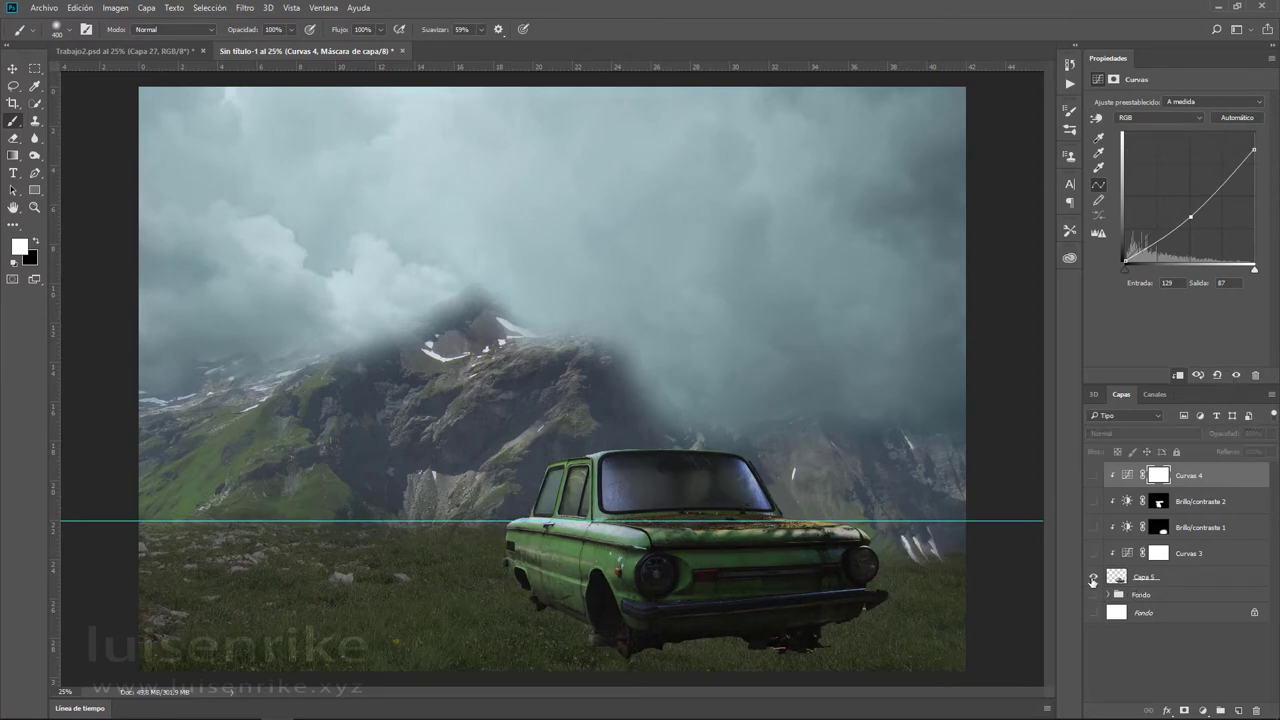
{"action": "left_click", "coordinate": [1093, 577], "text": "alt"}
{"action": "left_click", "coordinate": [1093, 577], "text": "alt"}
{"action": "left_click", "coordinate": [1093, 577], "text": "alt"}
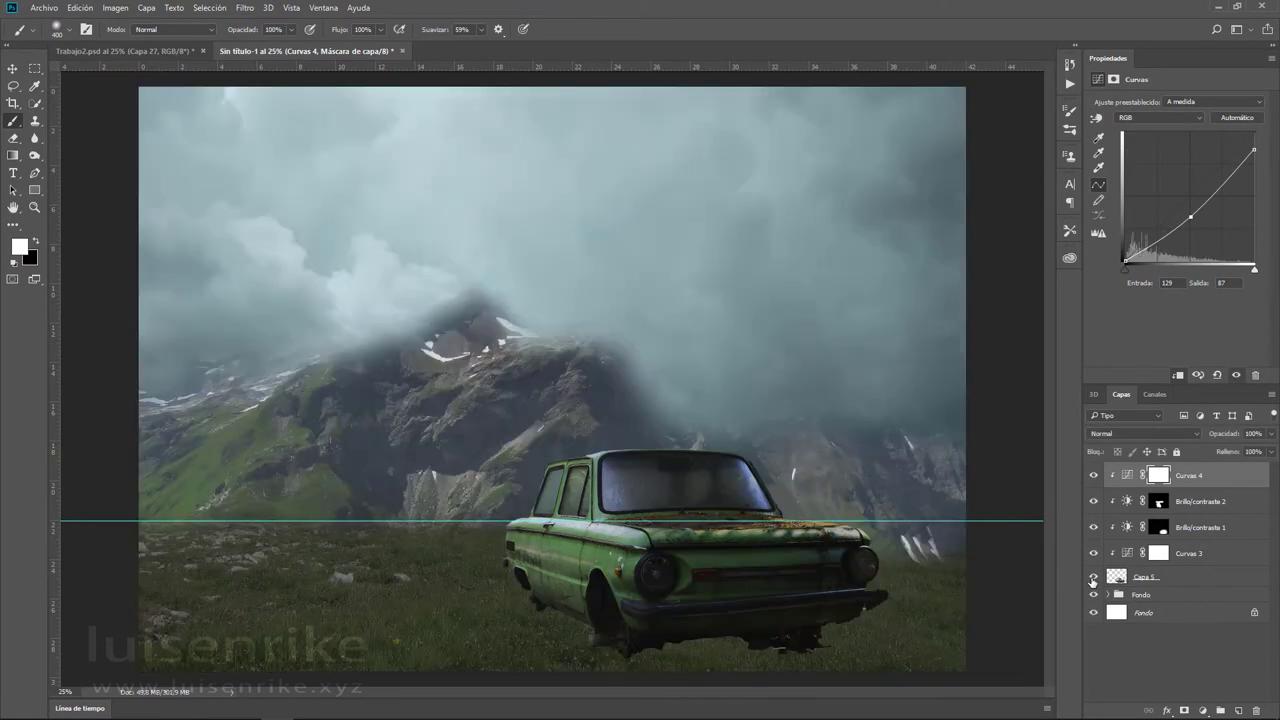
{"action": "mouse_move", "coordinate": [1093, 553]}
{"action": "left_mouse_down"}
{"action": "mouse_move", "coordinate": [1093, 467]}
{"action": "mouse_move", "coordinate": [1094, 573]}
{"action": "left_mouse_up"}
- Add a new layer above the car and clone-stamp grass over the car's rear underside
{"action": "left_click", "coordinate": [1146, 577]}
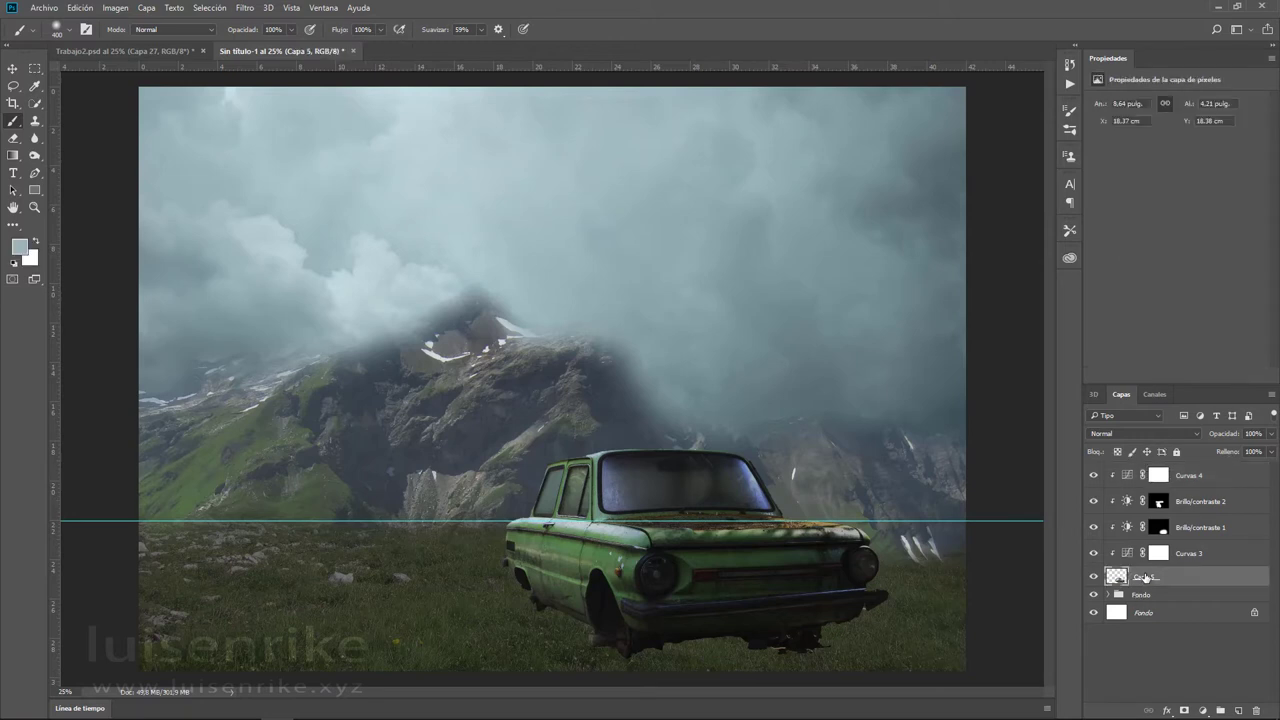
{"action": "left_click", "coordinate": [1238, 710]}
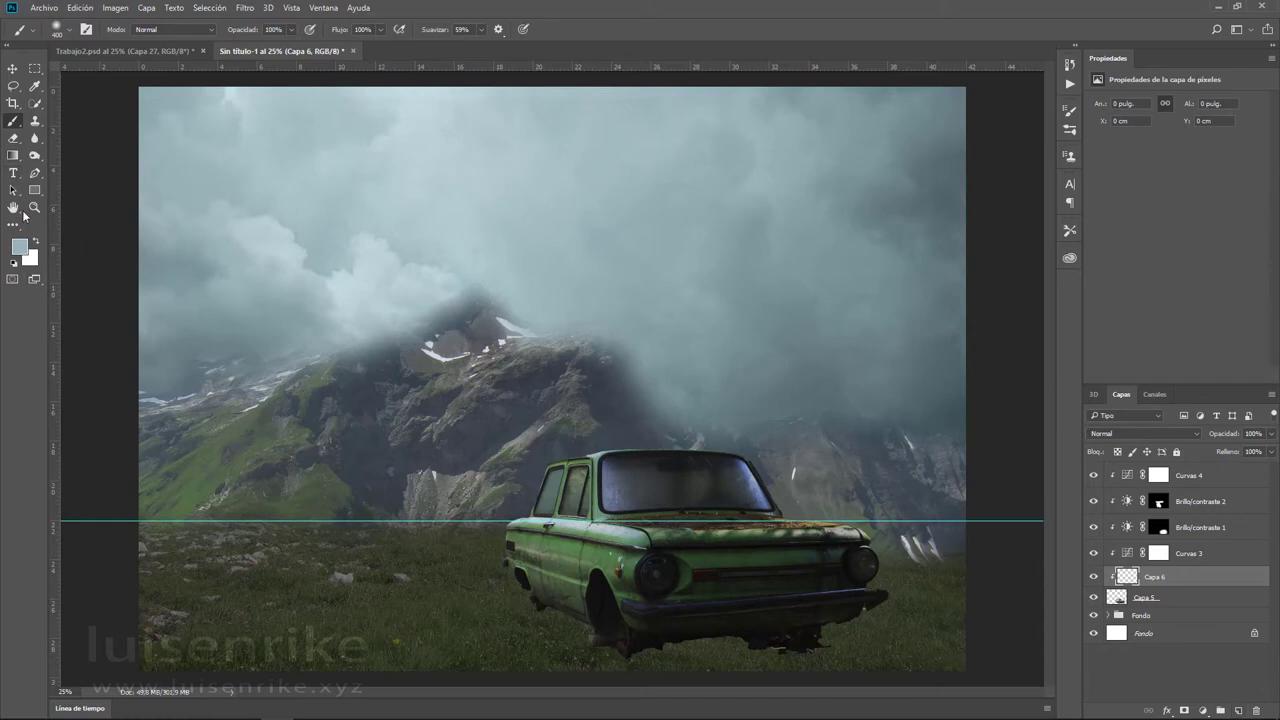
{"action": "right_click", "coordinate": [35, 120]}
{"action": "left_click", "coordinate": [97, 126]}
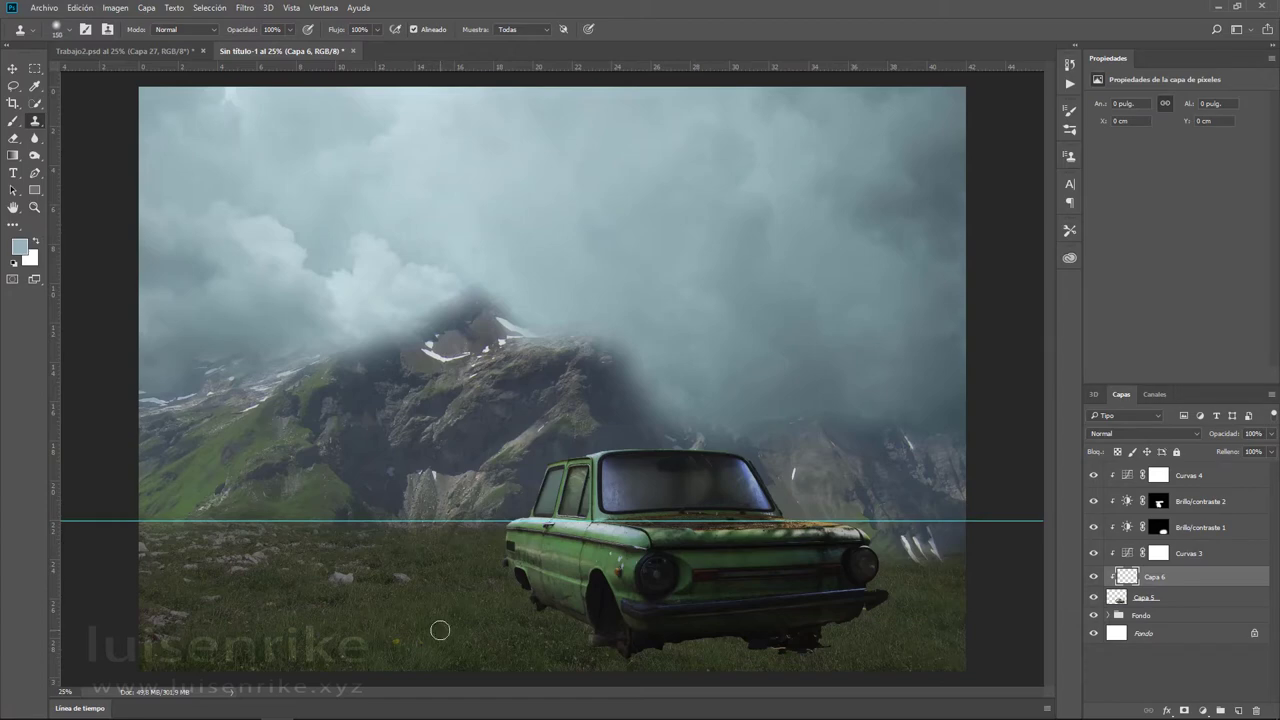
{"action": "scroll", "coordinate": [516, 612], "scroll_direction": "up", "scroll_amount": 1}
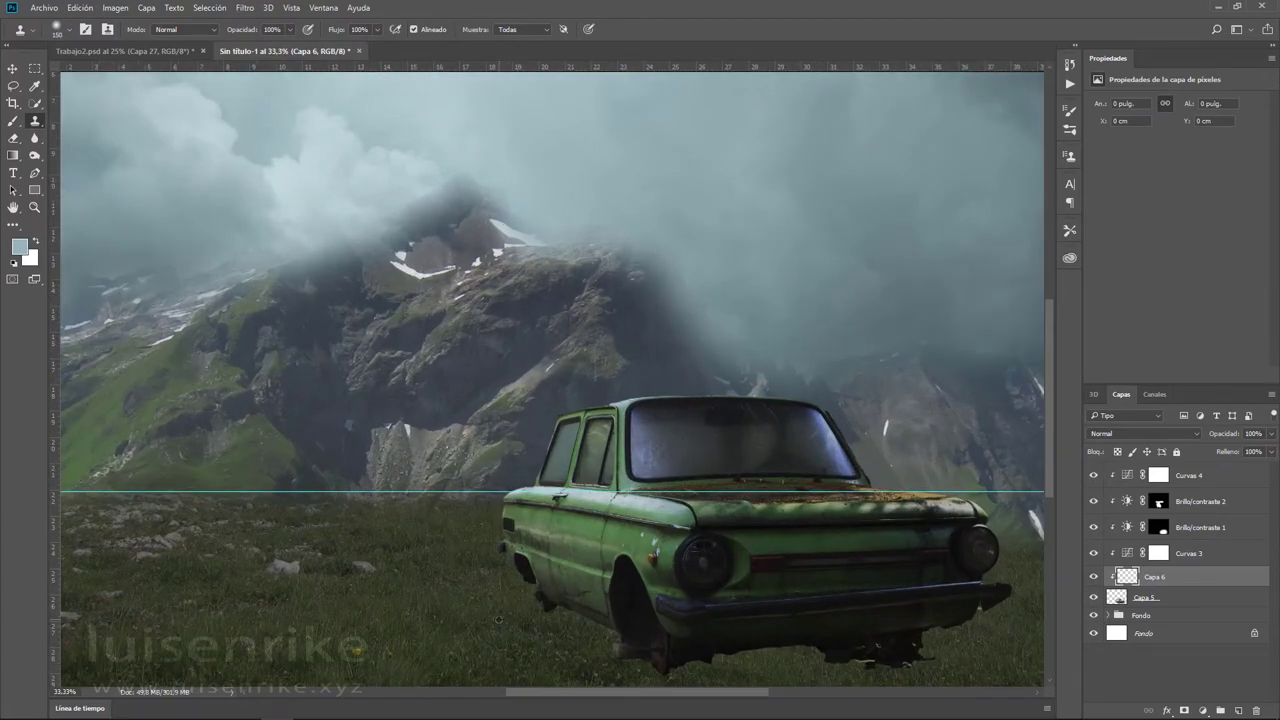
{"action": "left_click_drag", "start_coordinate": [534, 606], "coordinate": [569, 620]}
{"action": "mouse_move", "coordinate": [531, 580]}
{"action": "left_mouse_down"}
{"action": "mouse_move", "coordinate": [627, 658]}
{"action": "mouse_move", "coordinate": [611, 648]}
{"action": "left_mouse_up"}
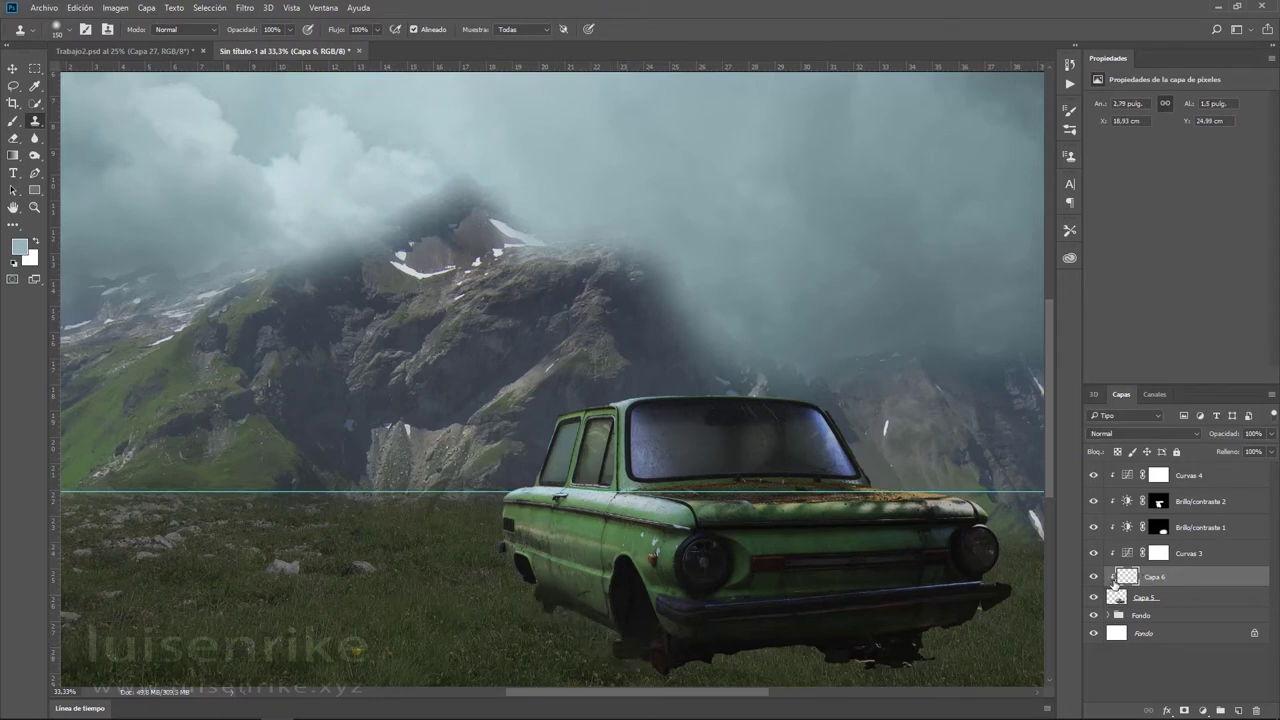
- Toggle Capa 6's clipping mask, undo the last grass stroke, and delete Capa 6
{"action": "left_click", "coordinate": [1145, 586], "text": "alt"}
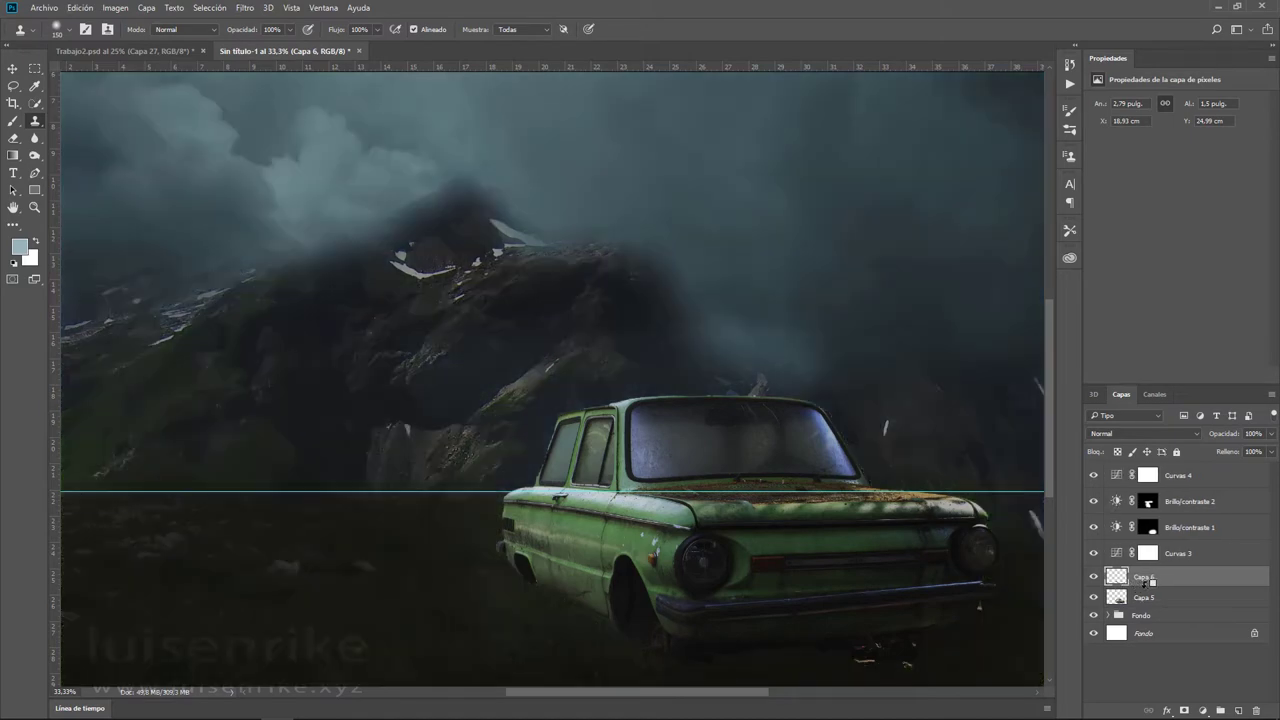
{"action": "left_click", "coordinate": [1130, 587], "text": "alt"}
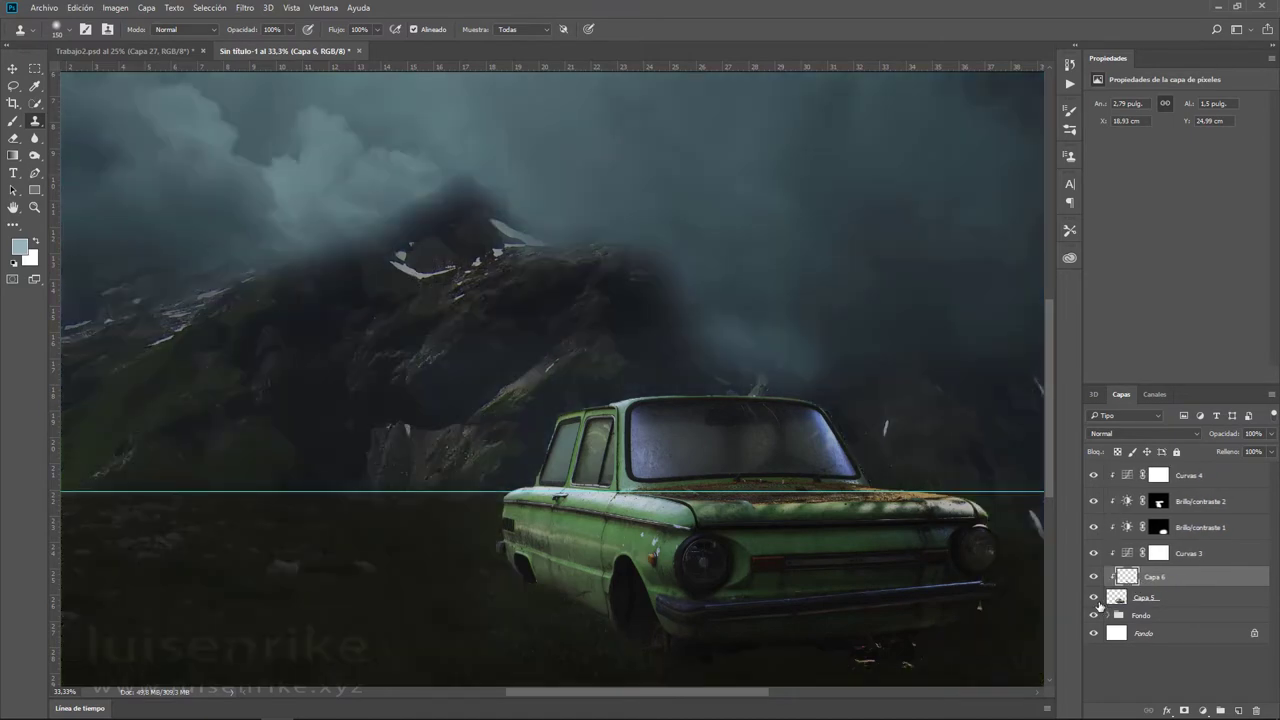
{"action": "left_click", "coordinate": [1130, 587], "text": "alt"}
{"action": "left_click", "coordinate": [1130, 587], "text": "alt"}
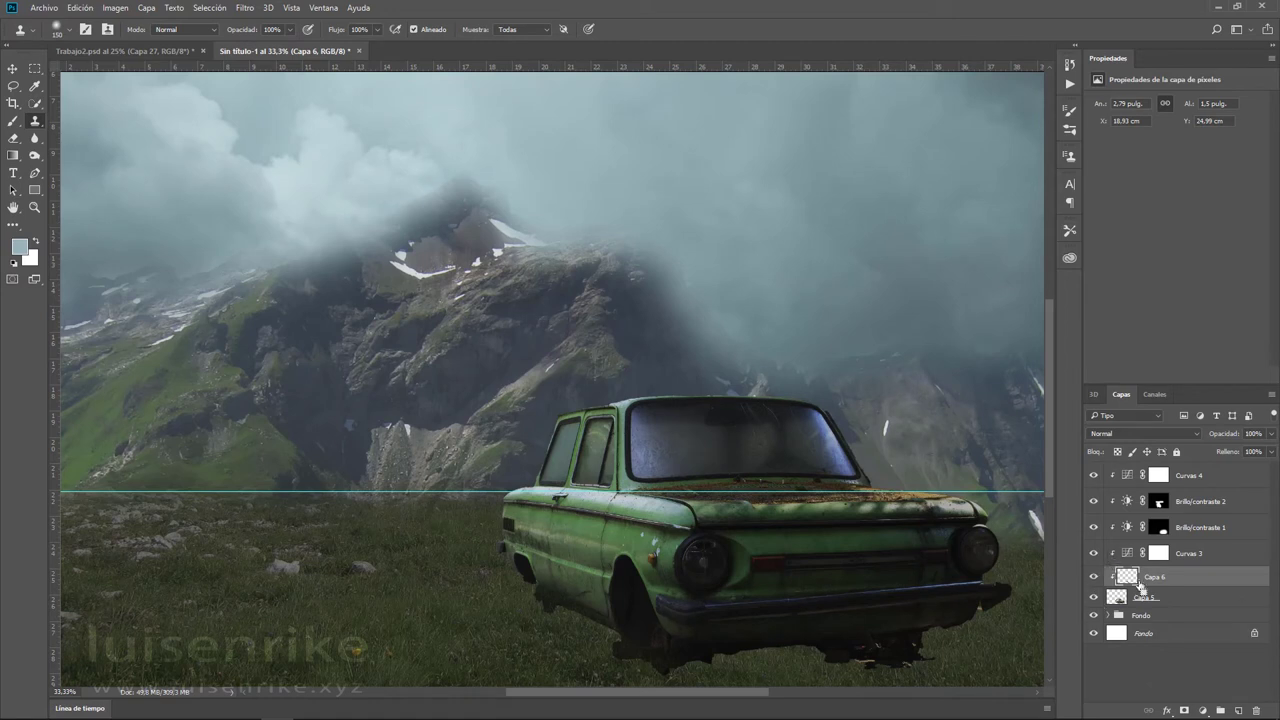
{"action": "key", "text": "ctrl+z"}
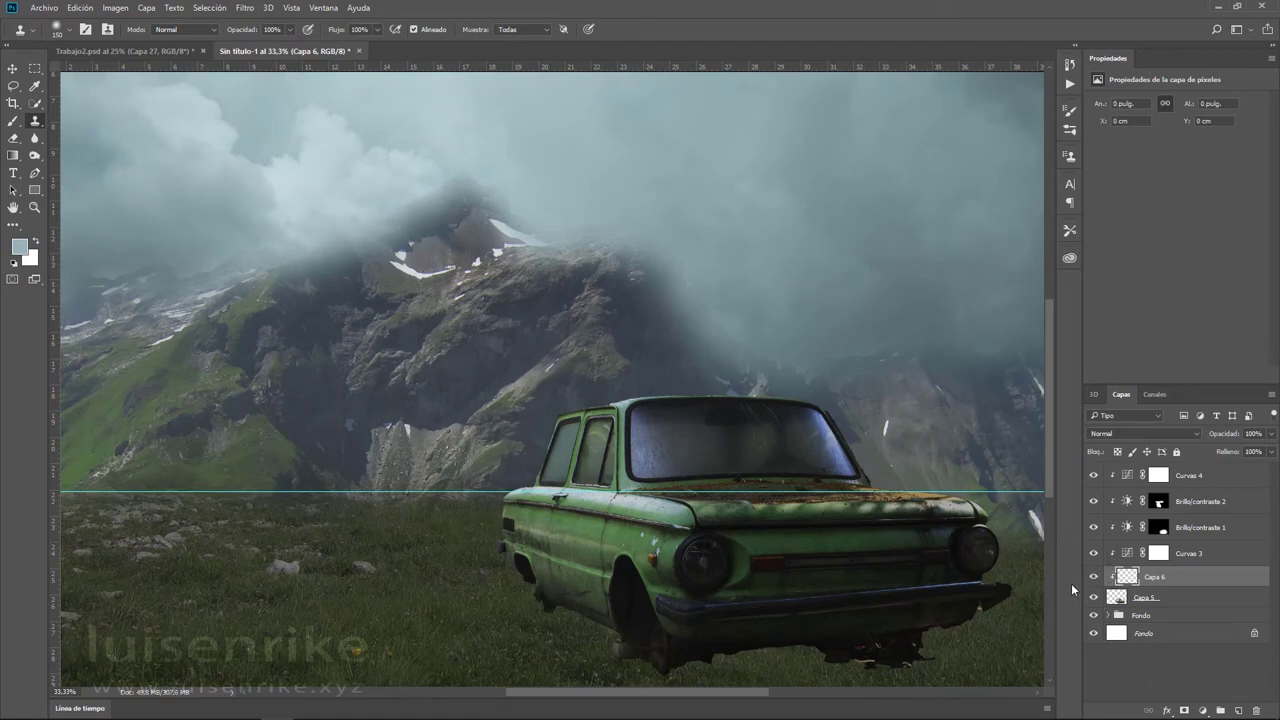
{"action": "key", "text": "ctrl+z"}
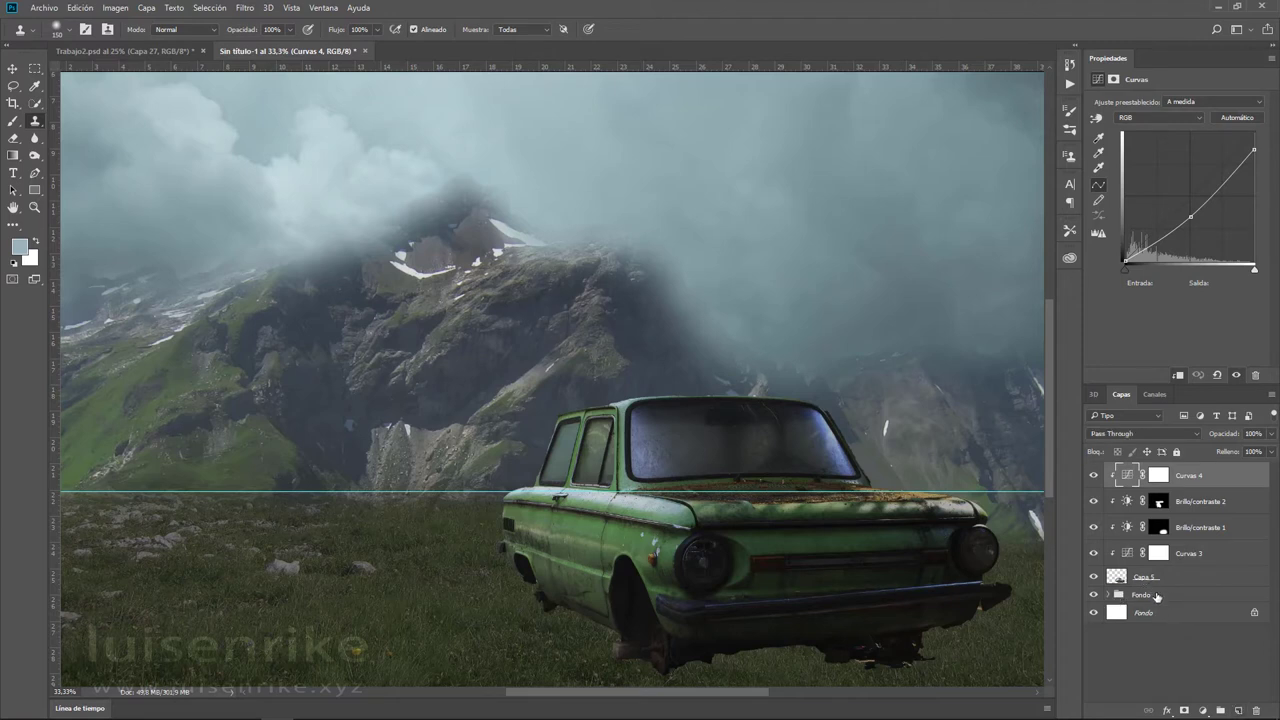
- On a new Capa 6 at the top of the stack, clone grass over both wheels and the car's bottom edge
{"action": "left_click", "coordinate": [1147, 580]}
{"action": "left_click", "coordinate": [1239, 711], "text": "ctrl"}
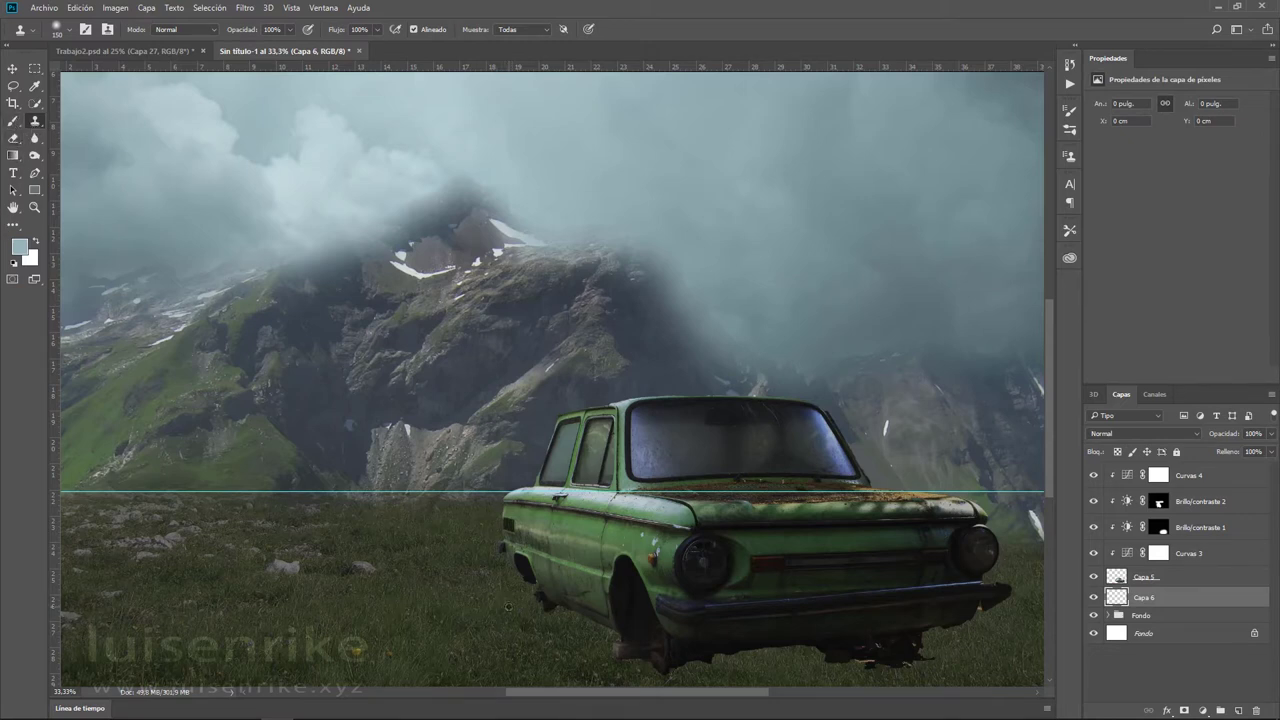
{"action": "left_click_drag", "start_coordinate": [509, 606], "coordinate": [550, 609]}
{"action": "left_click_drag", "start_coordinate": [1174, 606], "coordinate": [1170, 467]}
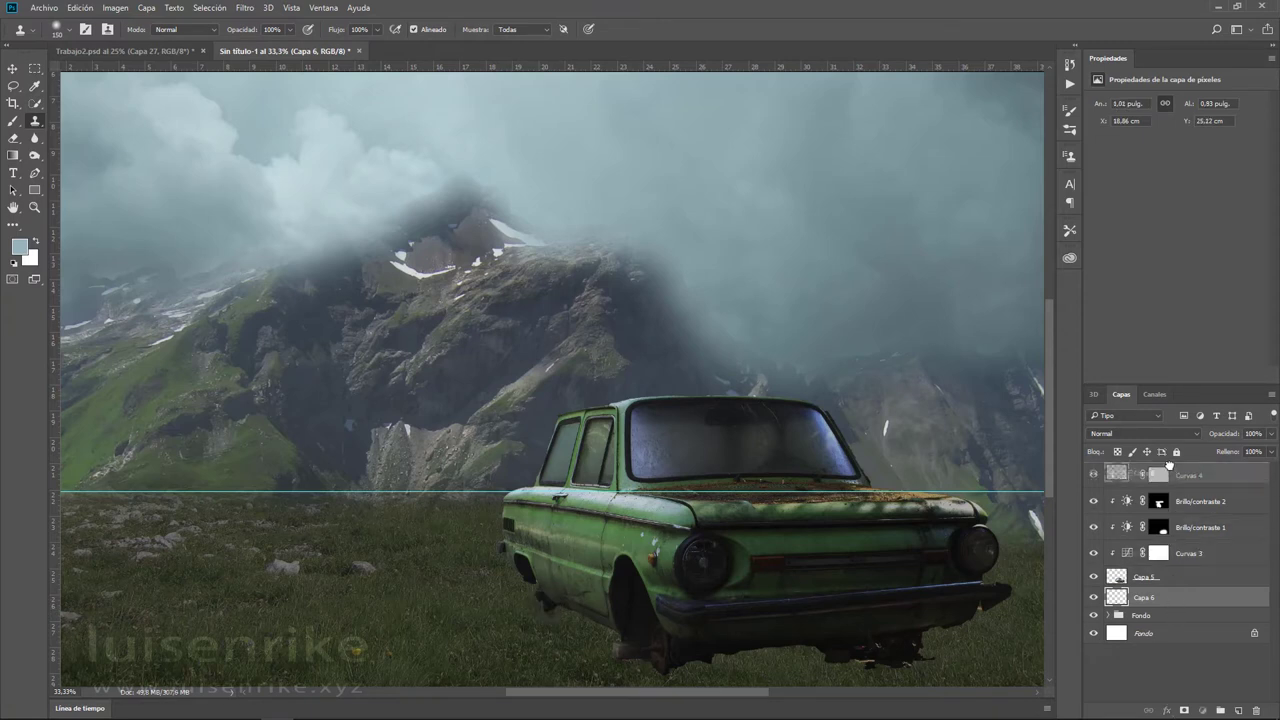
{"action": "mouse_move", "coordinate": [631, 577]}
{"action": "left_mouse_down"}
{"action": "mouse_move", "coordinate": [560, 603]}
{"action": "mouse_move", "coordinate": [631, 664]}
{"action": "mouse_move", "coordinate": [789, 654]}
{"action": "mouse_move", "coordinate": [612, 666]}
{"action": "mouse_move", "coordinate": [671, 669]}
{"action": "mouse_move", "coordinate": [663, 660]}
{"action": "left_mouse_up"}
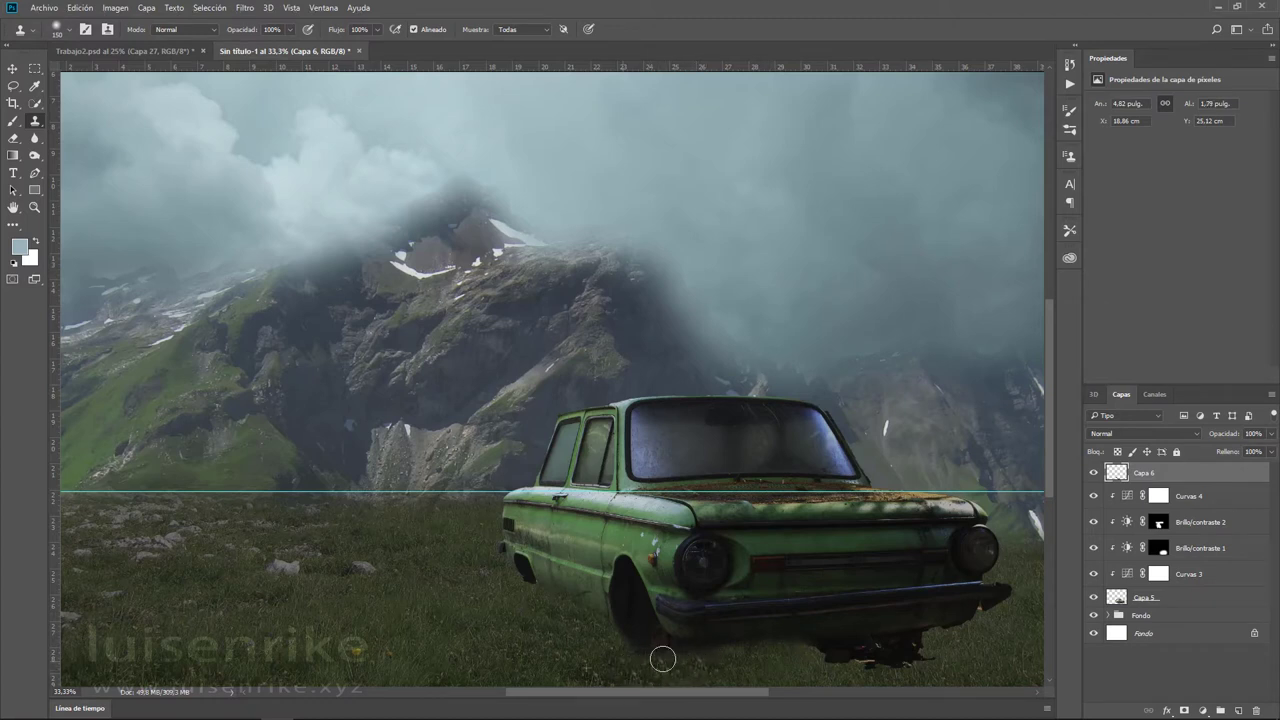
{"action": "mouse_move", "coordinate": [972, 670]}
{"action": "left_mouse_down"}
{"action": "mouse_move", "coordinate": [923, 657]}
{"action": "mouse_move", "coordinate": [951, 640]}
{"action": "mouse_move", "coordinate": [916, 665]}
{"action": "mouse_move", "coordinate": [906, 657]}
{"action": "mouse_move", "coordinate": [937, 671]}
{"action": "mouse_move", "coordinate": [826, 660]}
{"action": "mouse_move", "coordinate": [911, 674]}
{"action": "mouse_move", "coordinate": [877, 654]}
{"action": "mouse_move", "coordinate": [893, 653]}
{"action": "mouse_move", "coordinate": [817, 660]}
{"action": "mouse_move", "coordinate": [955, 641]}
{"action": "mouse_move", "coordinate": [838, 670]}
{"action": "mouse_move", "coordinate": [690, 669]}
{"action": "mouse_move", "coordinate": [586, 634]}
{"action": "mouse_move", "coordinate": [520, 588]}
{"action": "mouse_move", "coordinate": [491, 591]}
{"action": "mouse_move", "coordinate": [509, 583]}
{"action": "mouse_move", "coordinate": [565, 610]}
{"action": "left_mouse_up"}
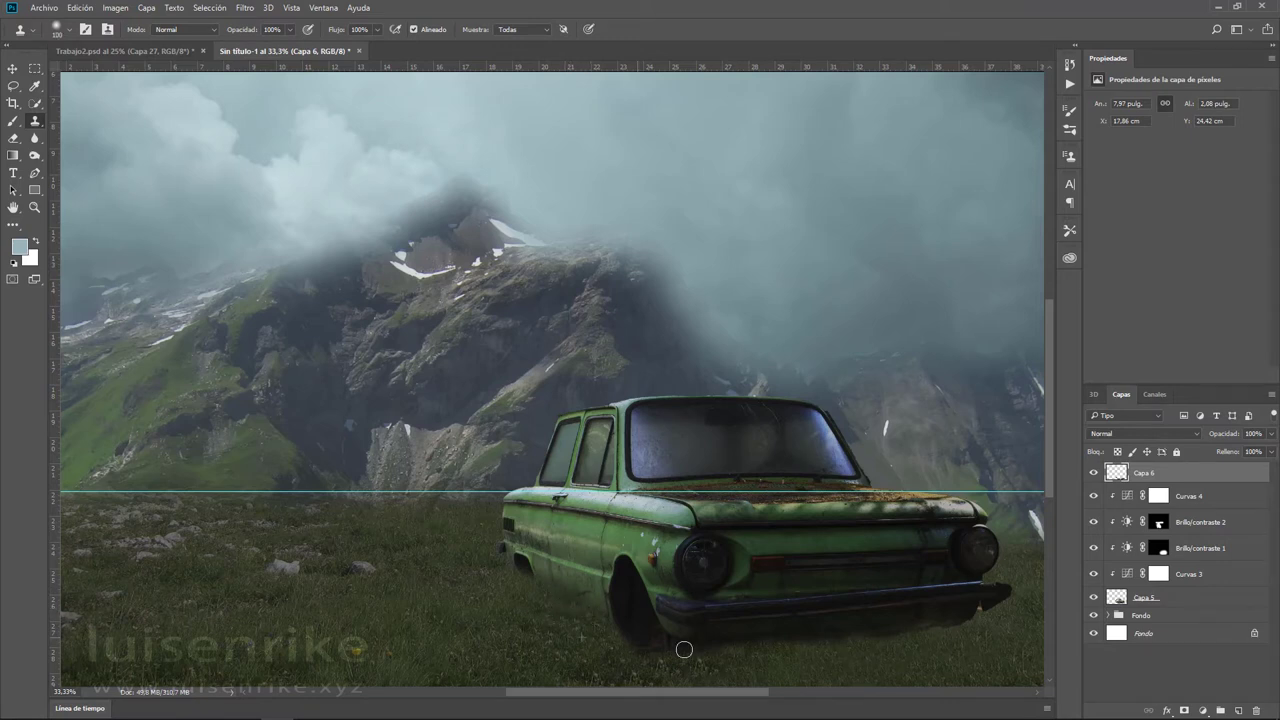
{"action": "mouse_move", "coordinate": [706, 643]}
{"action": "left_mouse_down"}
{"action": "mouse_move", "coordinate": [843, 629]}
{"action": "mouse_move", "coordinate": [946, 640]}
{"action": "mouse_move", "coordinate": [979, 624]}
{"action": "left_mouse_up"}
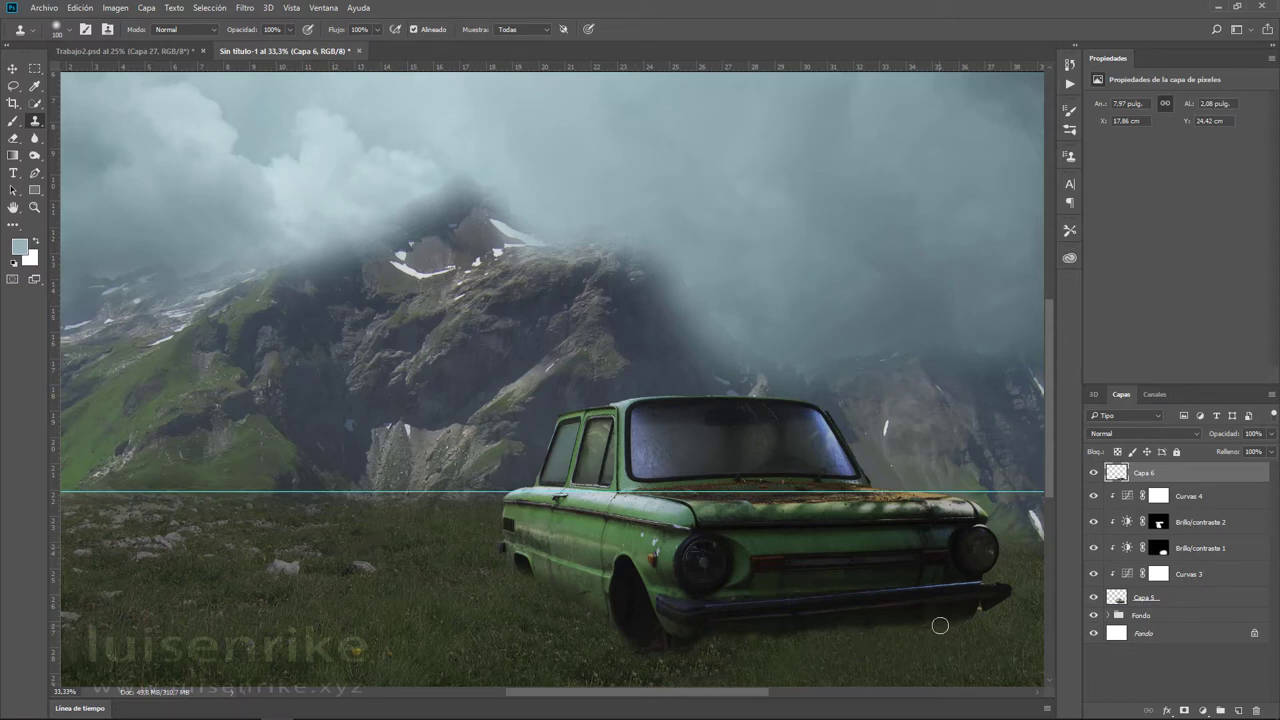
{"action": "left_click", "coordinate": [1170, 615]}
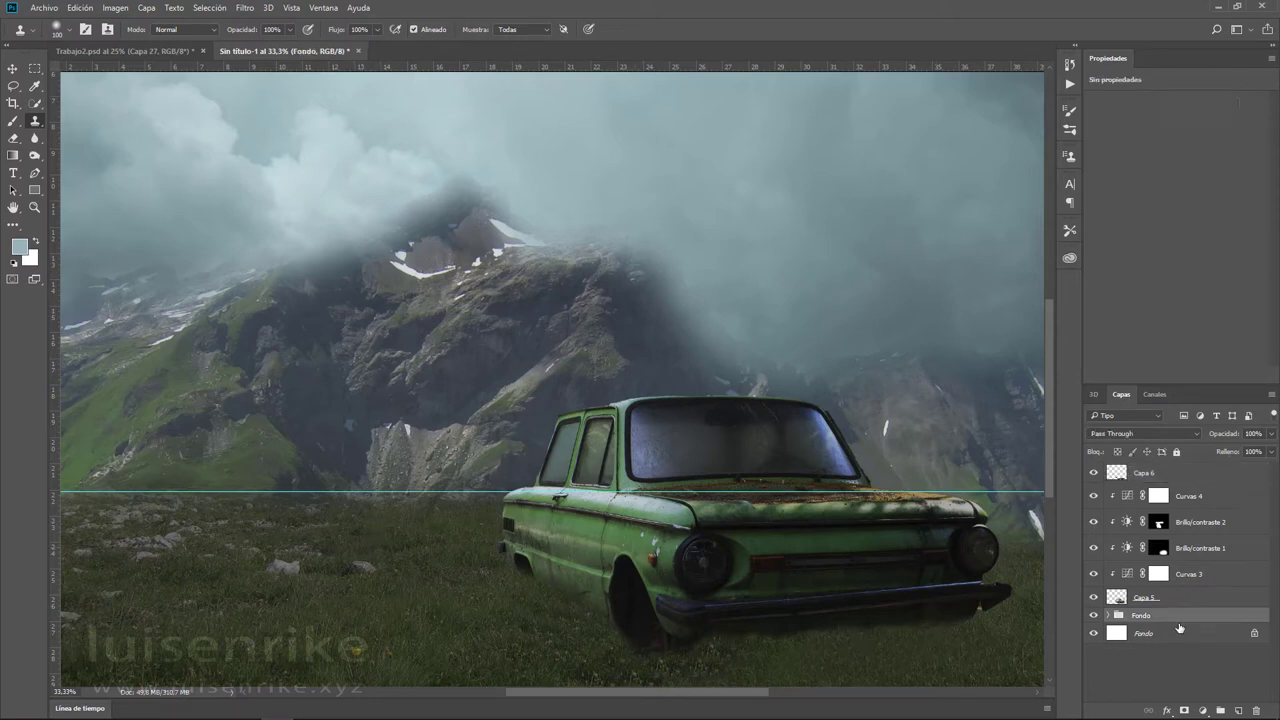
- Add a new layer above the Fondo group, with default black/white colours and the Brush tool
{"action": "left_click", "coordinate": [1238, 710]}
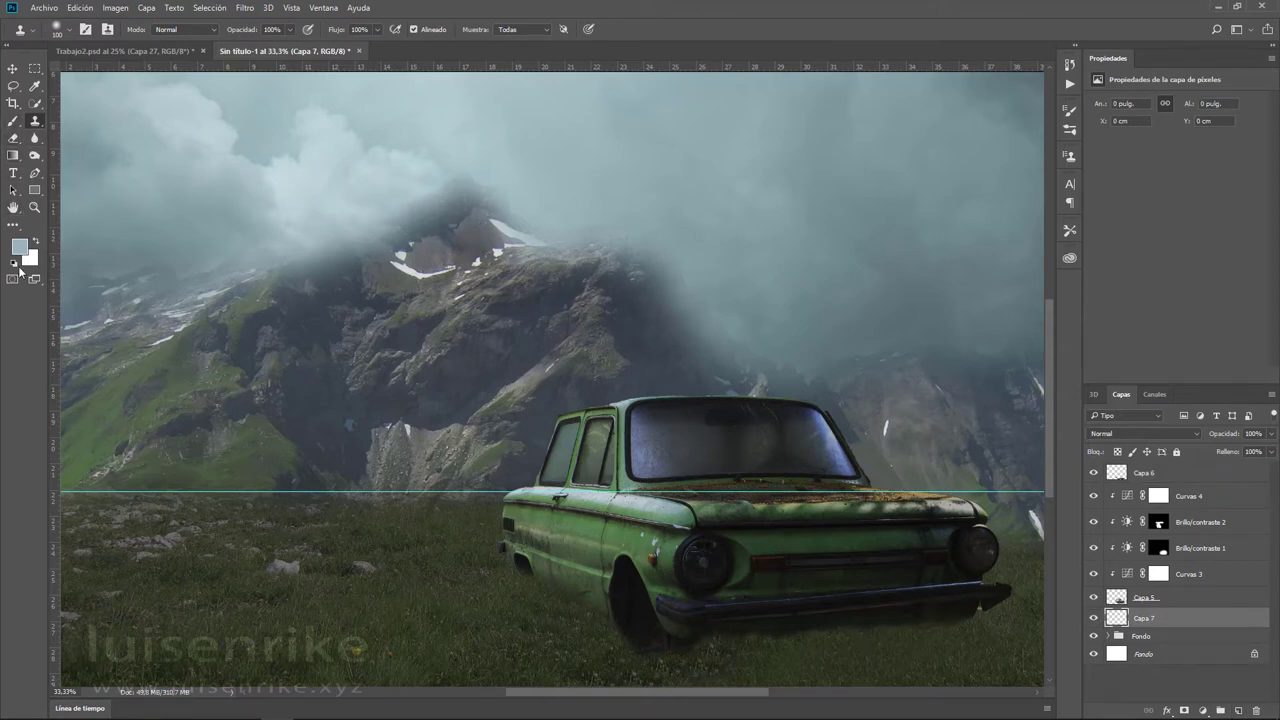
{"action": "left_click", "coordinate": [15, 263]}
{"action": "left_click", "coordinate": [15, 122]}
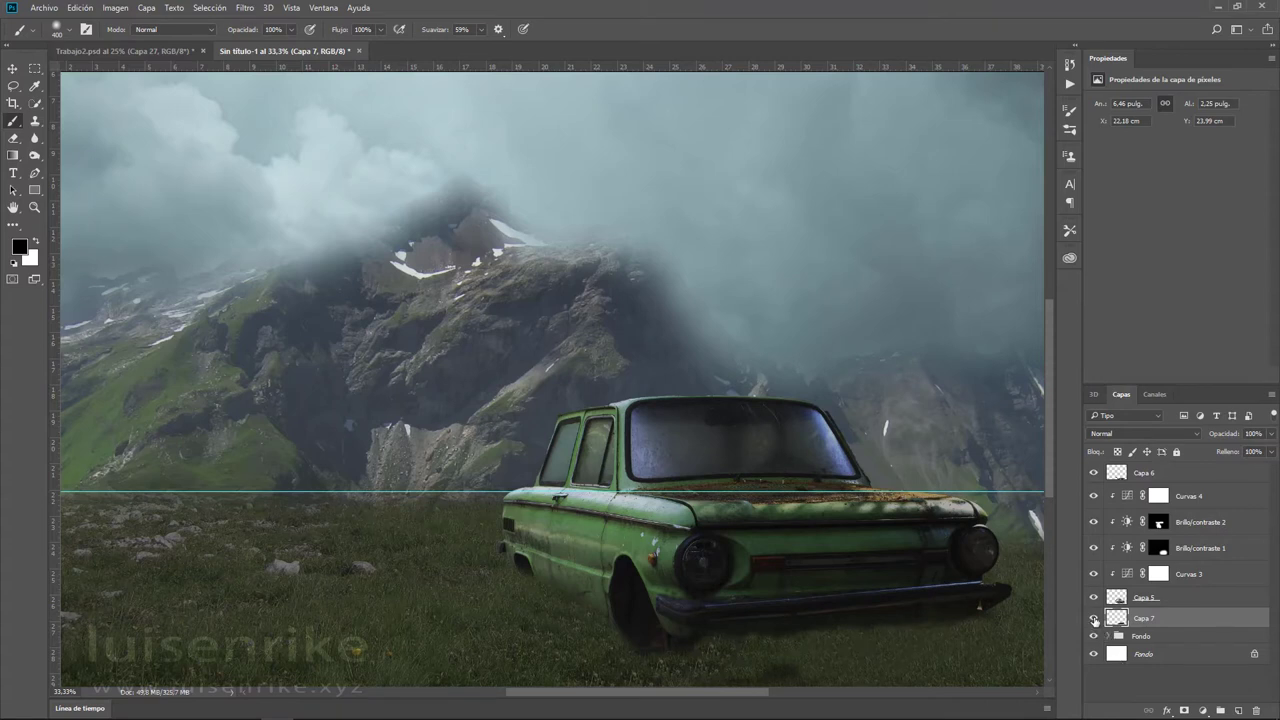
- Move Capa 7 into the Fondo group and add a fresh empty layer at the top
{"action": "left_click", "coordinate": [1094, 620]}
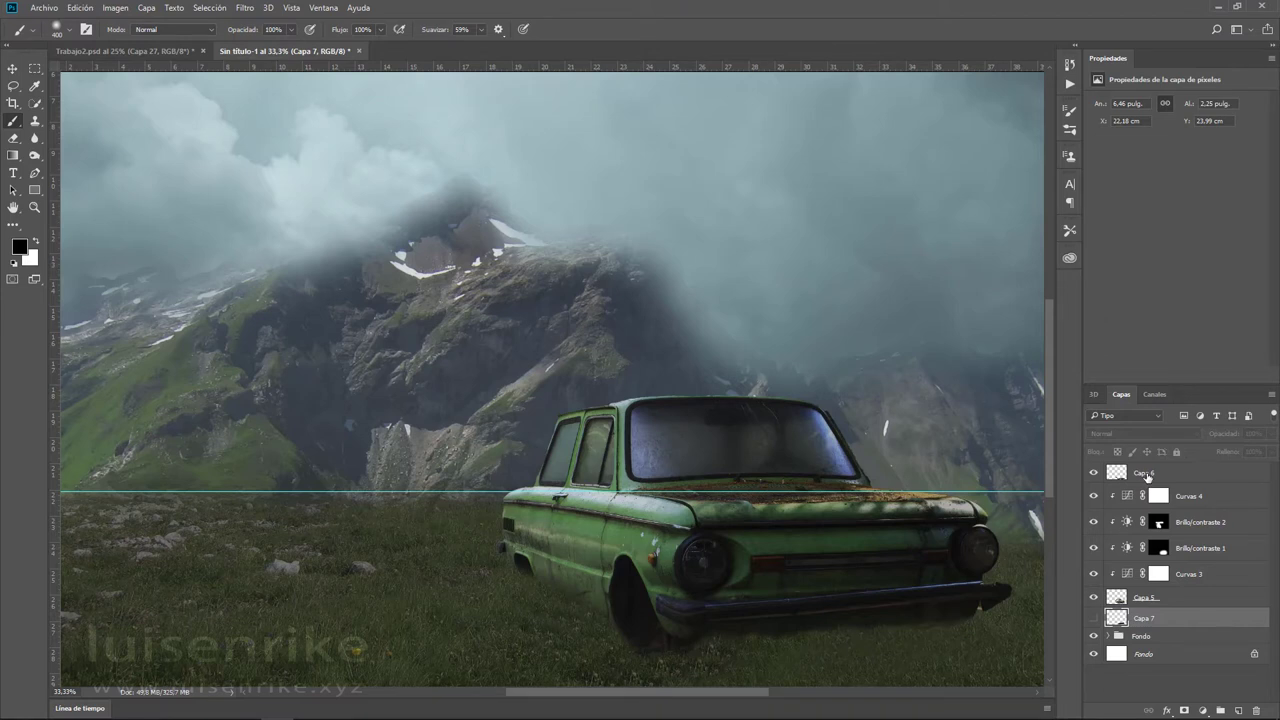
{"action": "left_click", "coordinate": [1147, 475]}
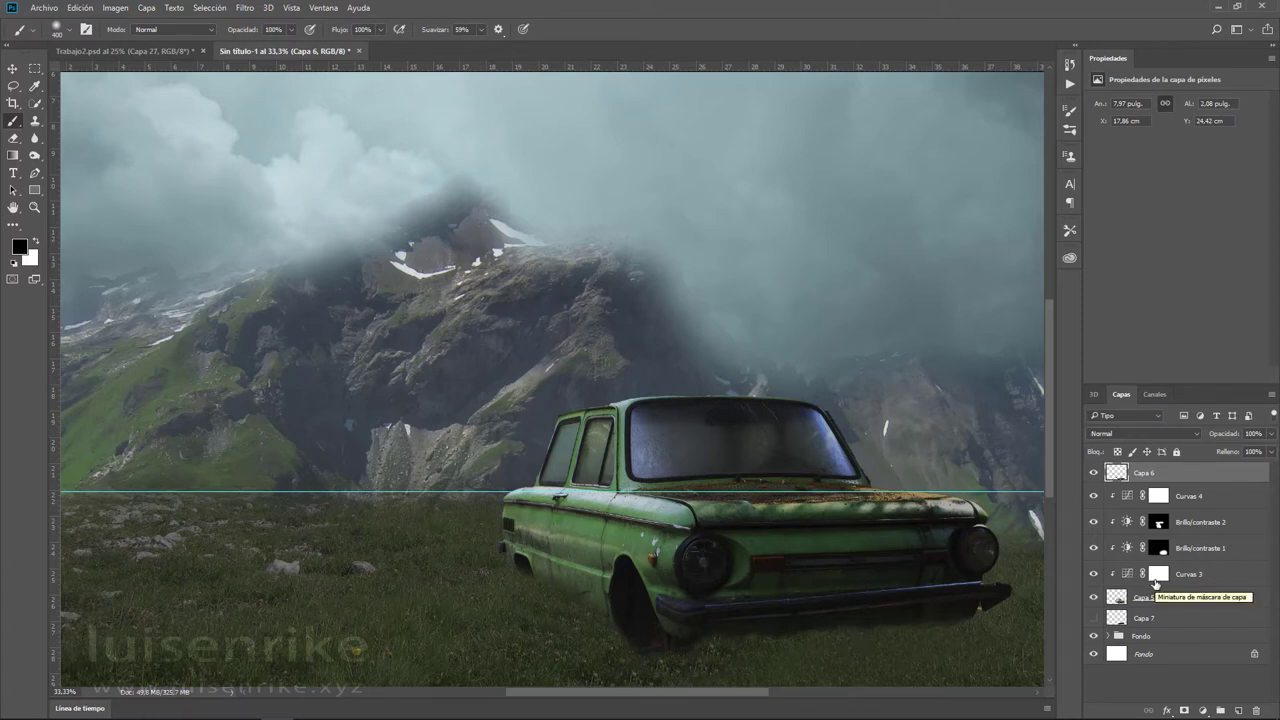
{"action": "left_click", "coordinate": [1093, 618]}
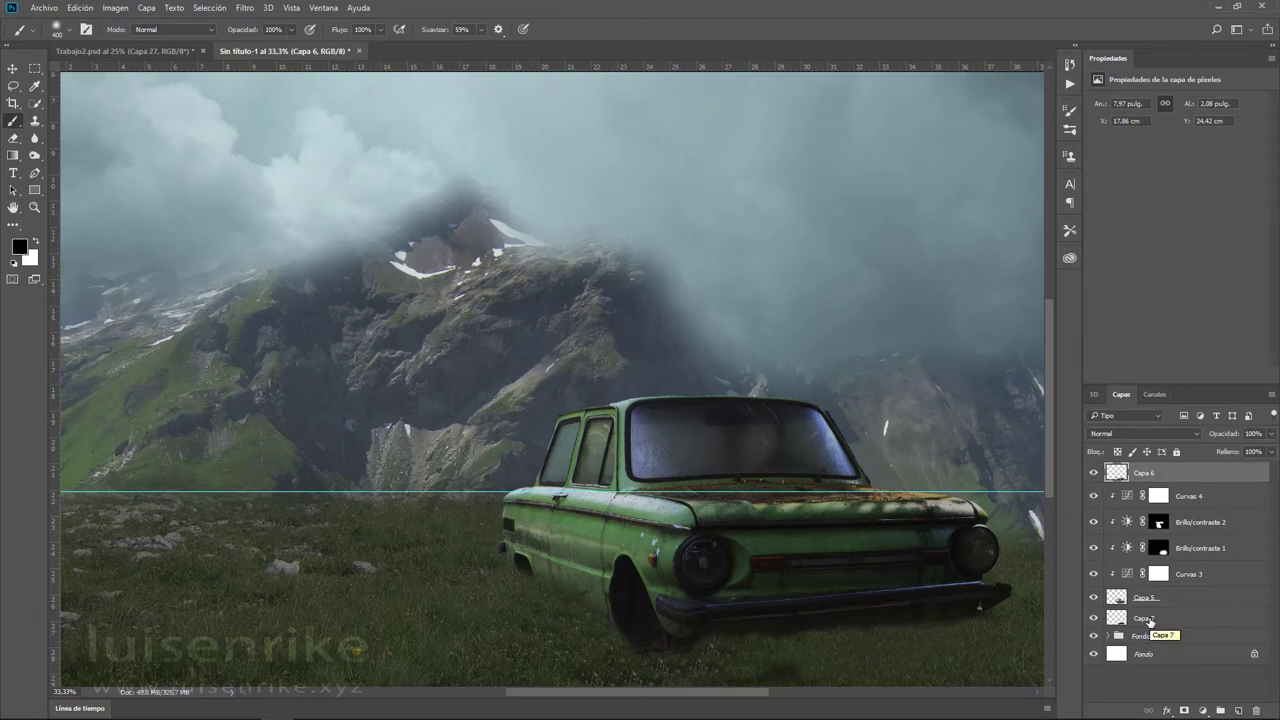
{"action": "left_click_drag", "start_coordinate": [1150, 621], "coordinate": [1176, 637]}
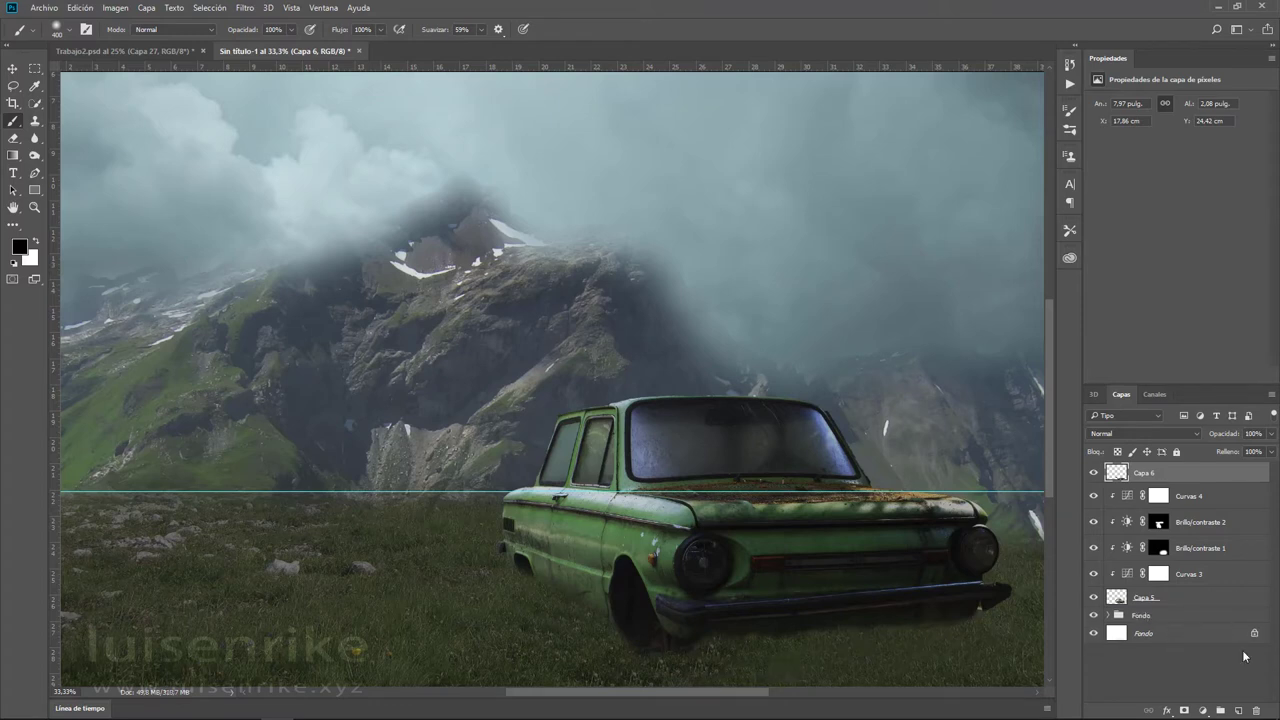
{"action": "left_click", "coordinate": [1238, 710]}
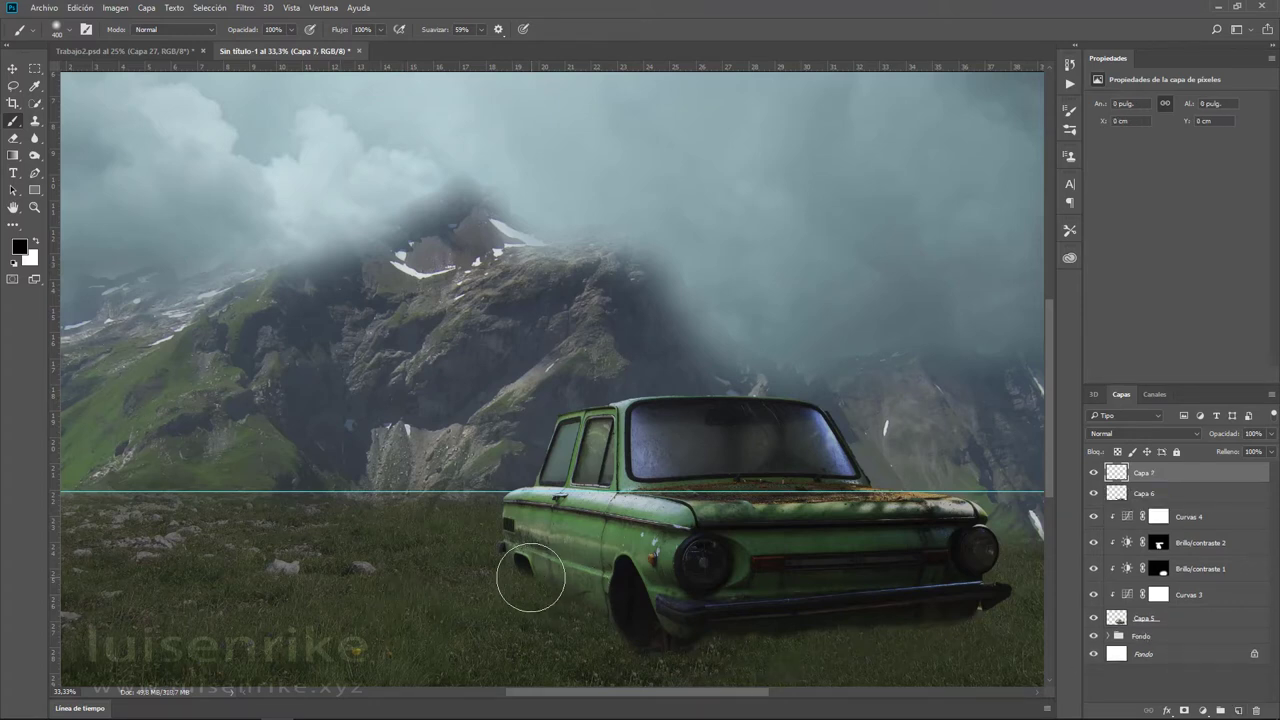
- Paint a black shadow beneath the car's side, then set the layer to Multiplicar at 71% opacity
{"action": "left_click_drag", "start_coordinate": [527, 577], "coordinate": [591, 606]}
{"action": "key", "text": "ctrl+z"}
{"action": "mouse_move", "coordinate": [536, 572]}
{"action": "left_mouse_down"}
{"action": "mouse_move", "coordinate": [534, 551]}
{"action": "mouse_move", "coordinate": [652, 626]}
{"action": "mouse_move", "coordinate": [951, 603]}
{"action": "left_mouse_up"}
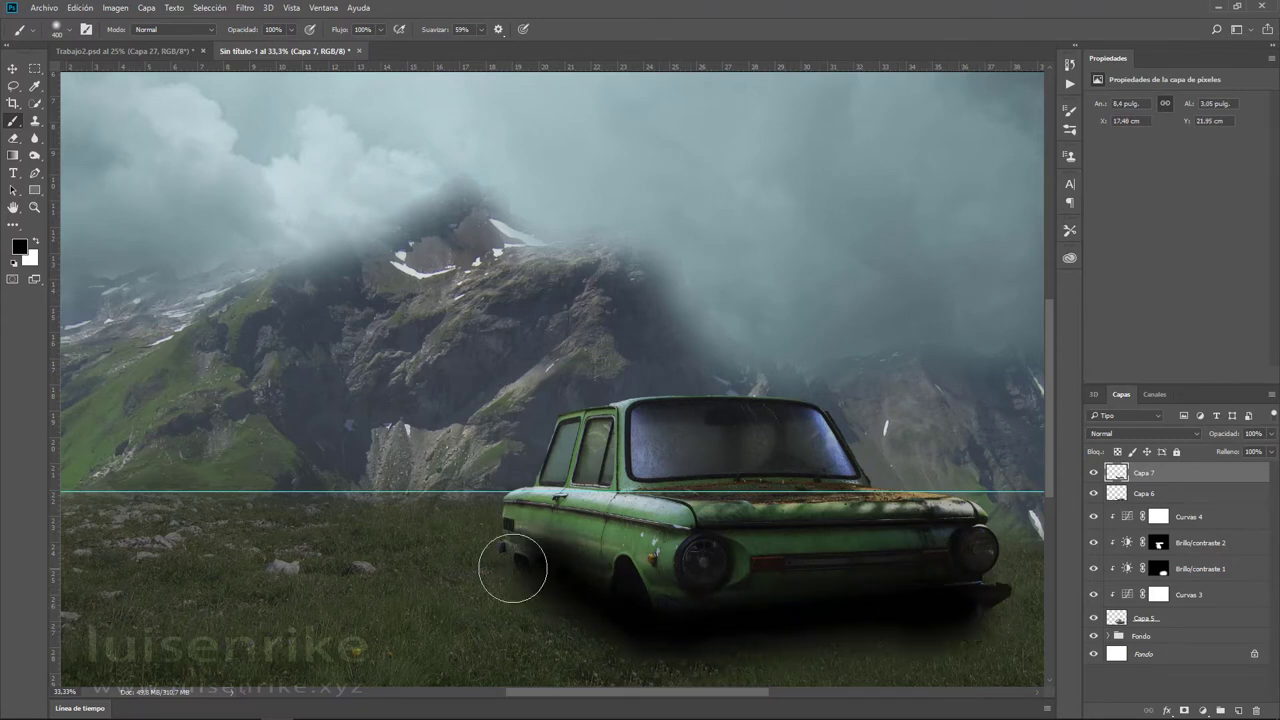
{"action": "left_click", "coordinate": [1276, 437]}
{"action": "left_click_drag", "start_coordinate": [1222, 447], "coordinate": [1252, 453]}
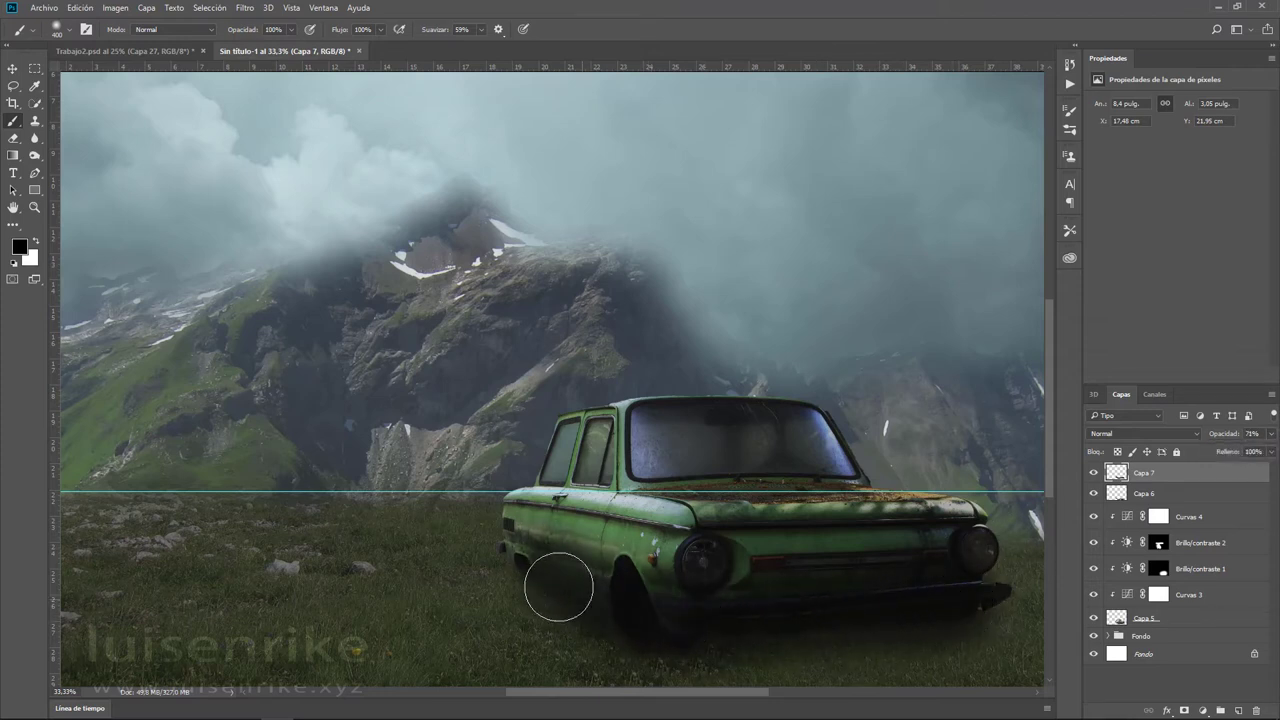
{"action": "left_click", "coordinate": [1138, 434]}
{"action": "left_click", "coordinate": [1114, 477]}
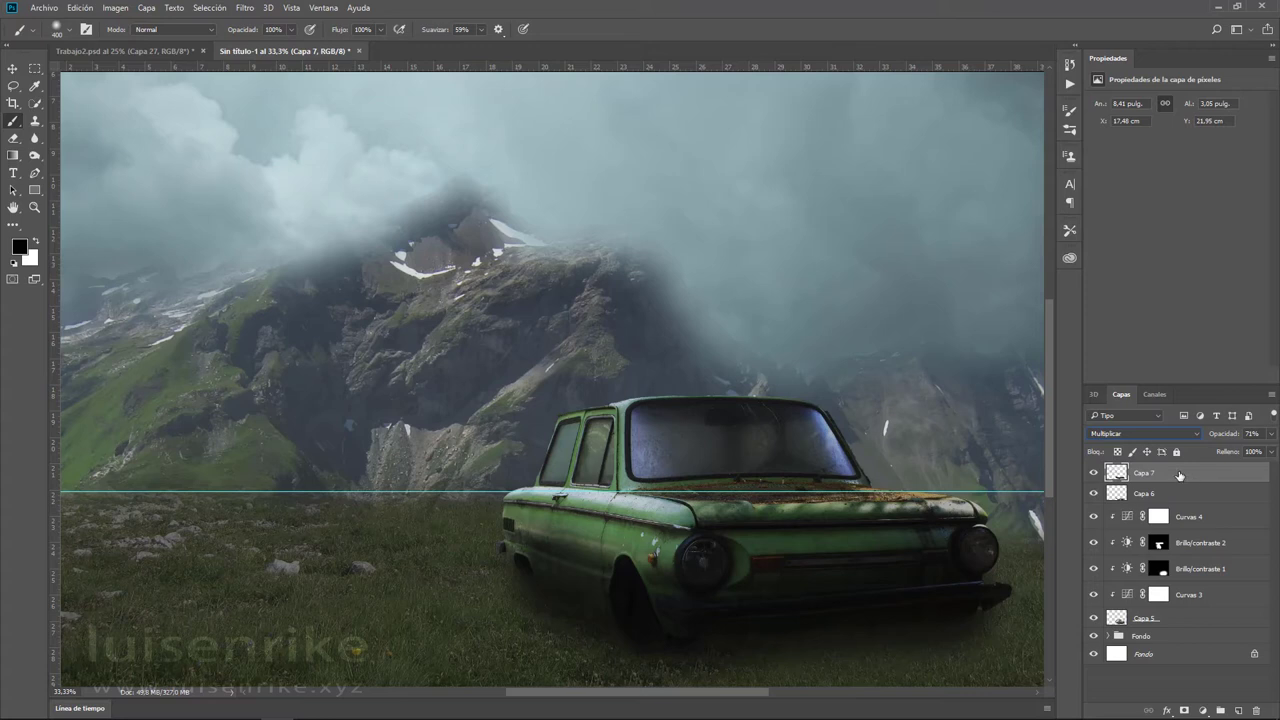
- Zoom out and open the Árbol render filter with Ginkgo as the base tree type
{"action": "key", "text": "ctrl+minus"}
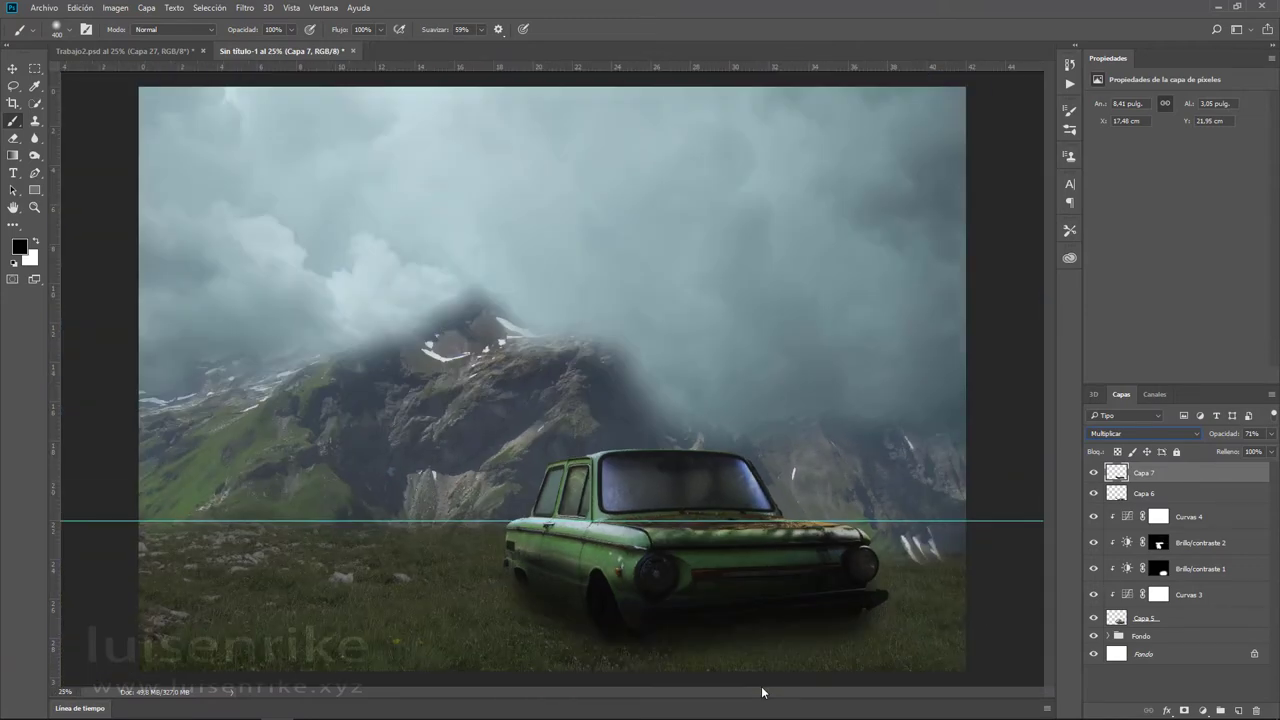
{"action": "key", "text": "ctrl+minus"}
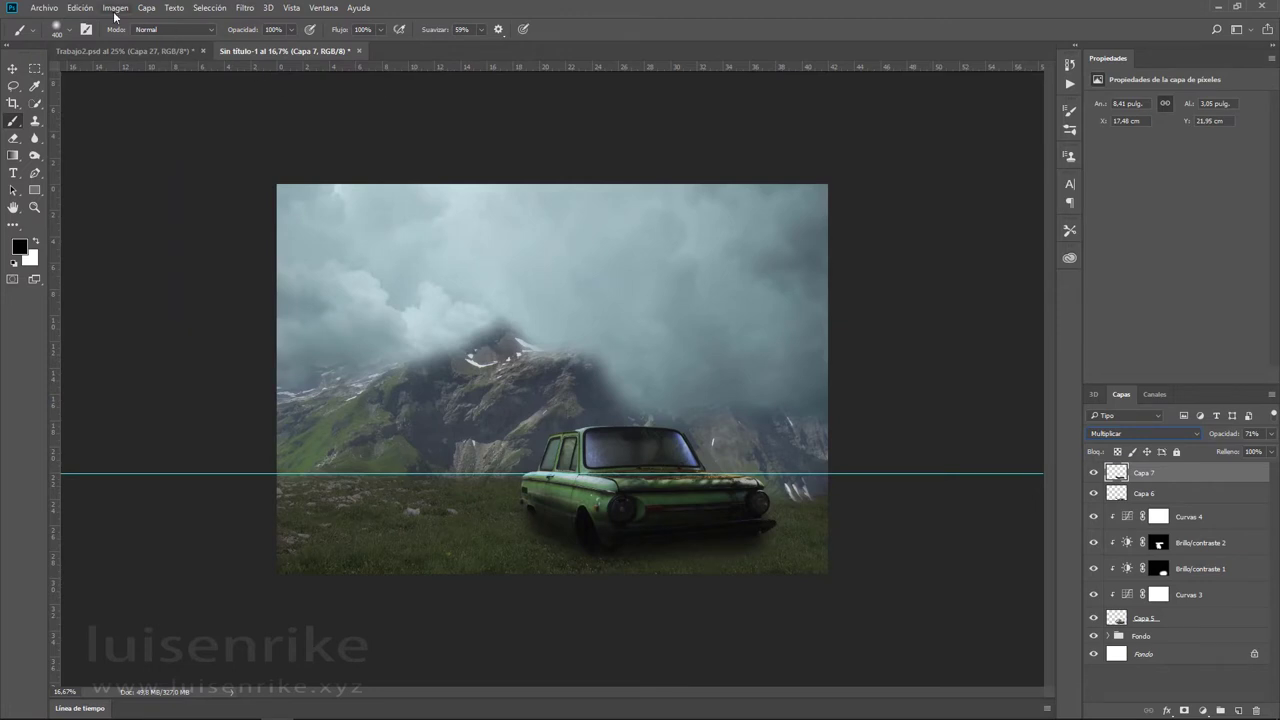
{"action": "left_click", "coordinate": [245, 8]}
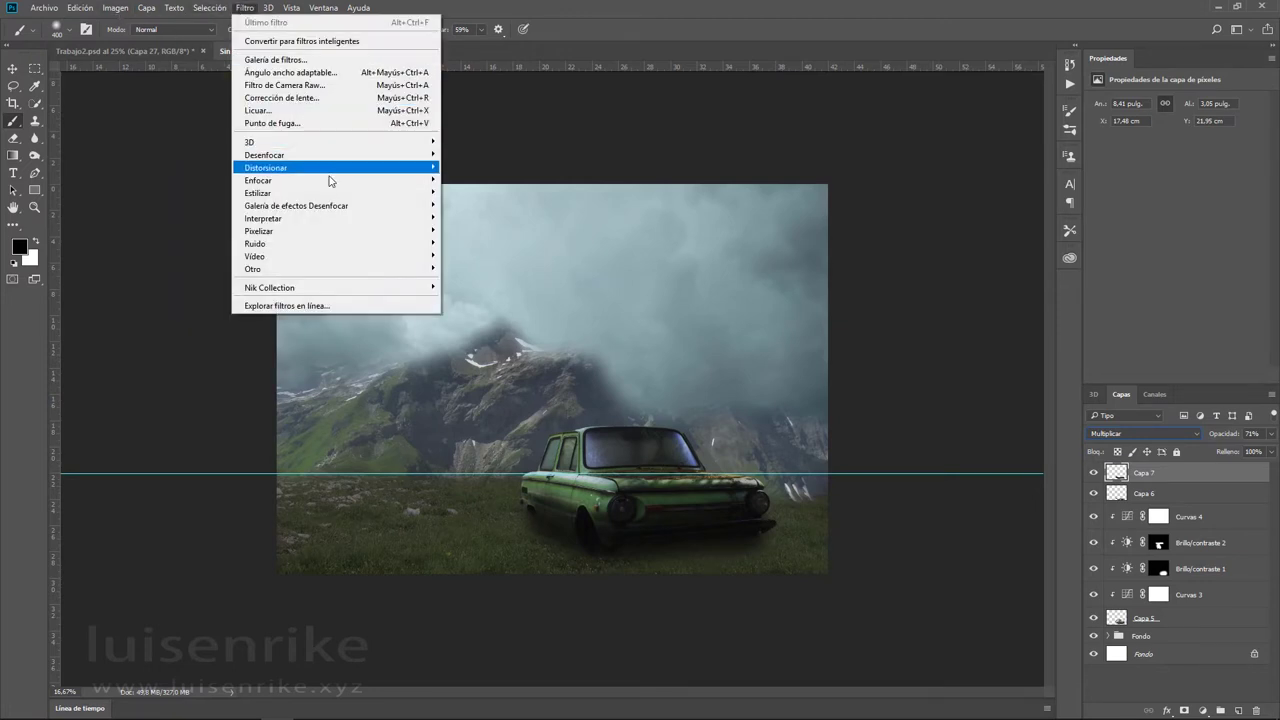
{"action": "mouse_move", "coordinate": [263, 218]}
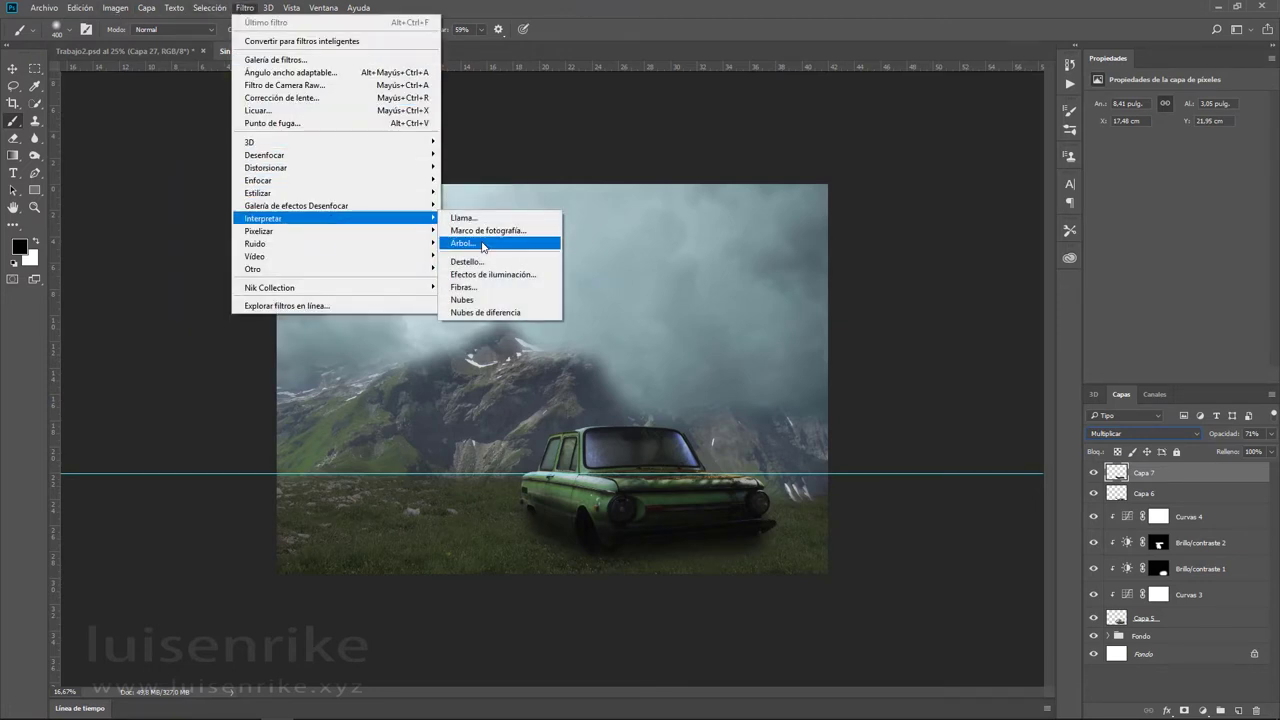
{"action": "left_click", "coordinate": [484, 245]}
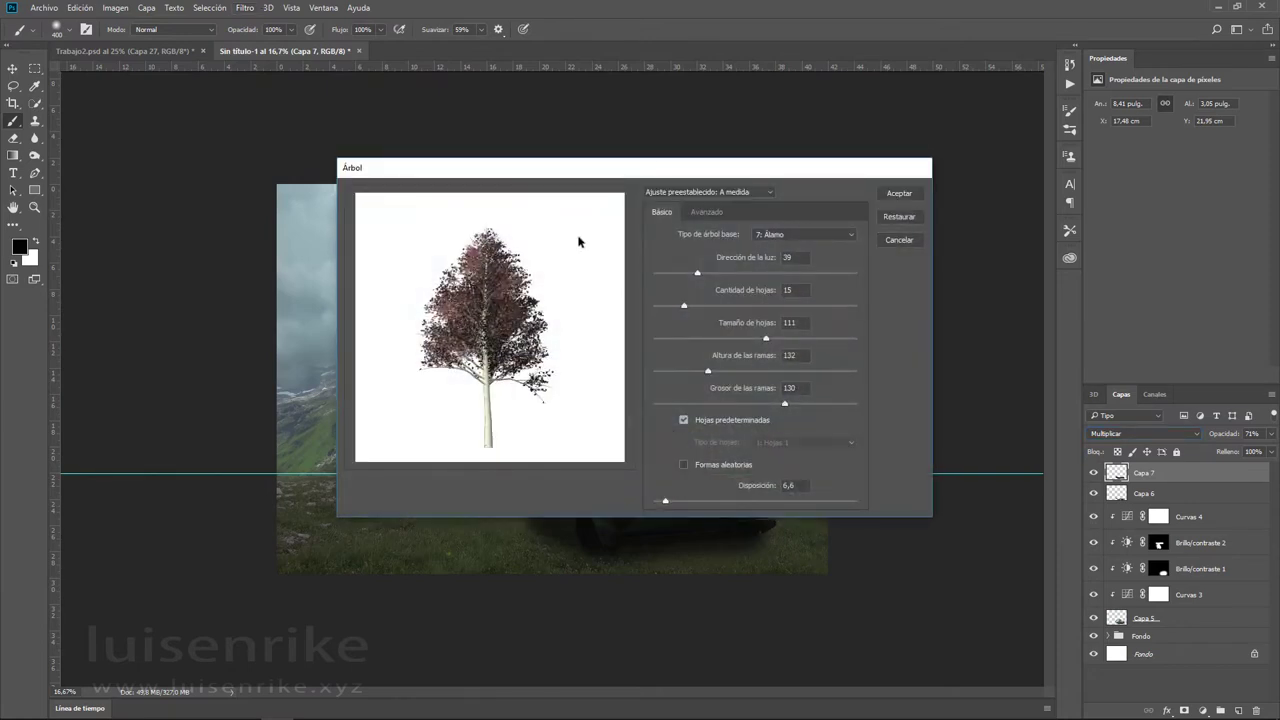
{"action": "left_click", "coordinate": [814, 234]}
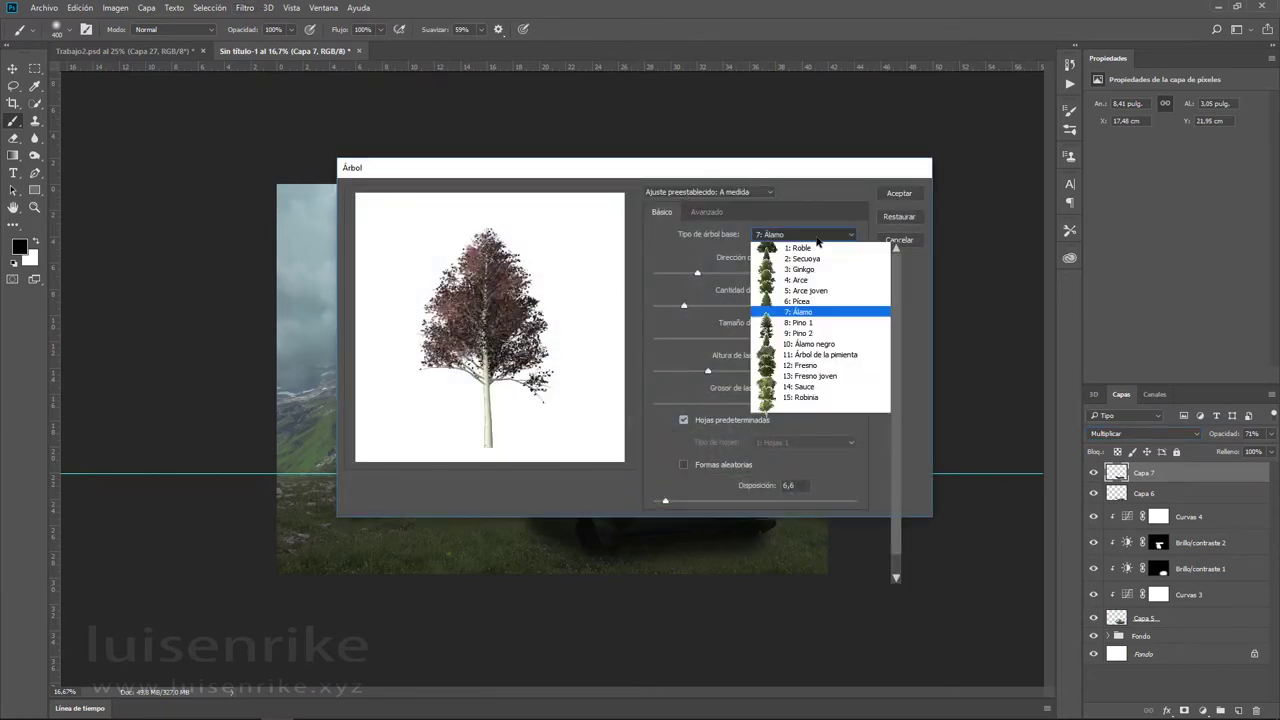
{"action": "left_click", "coordinate": [821, 255]}
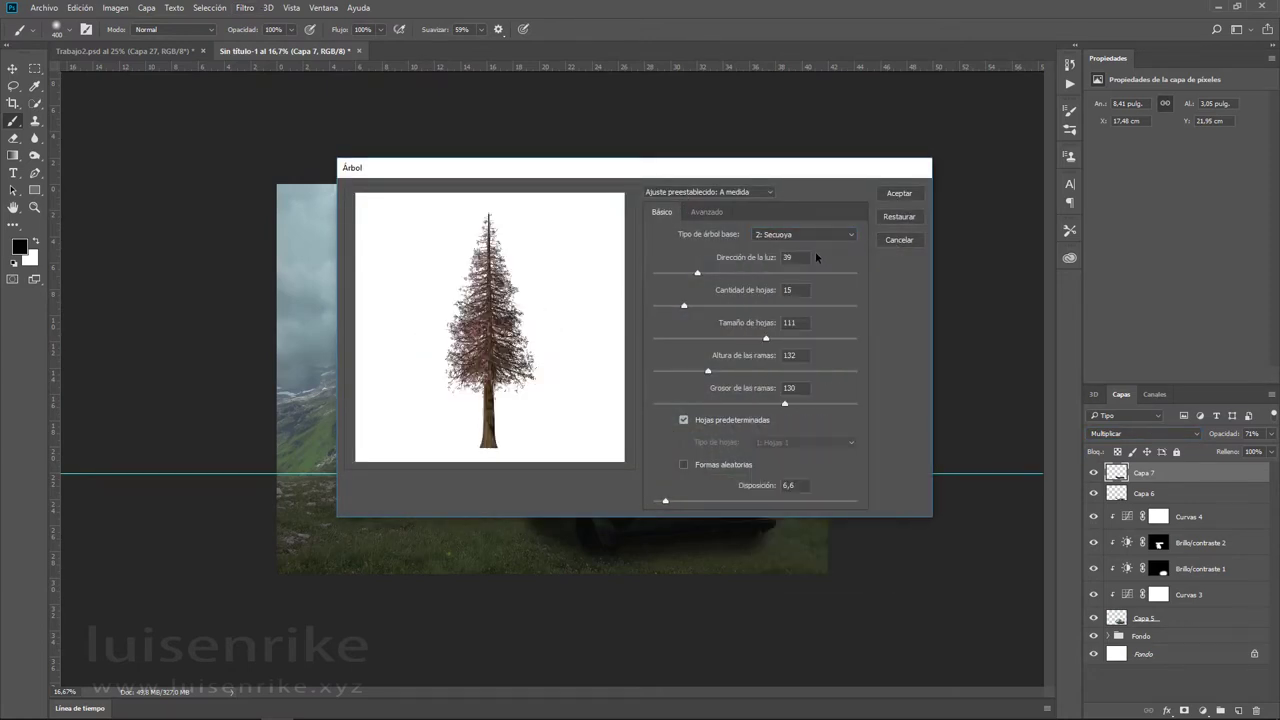
{"action": "left_click", "coordinate": [815, 236]}
{"action": "left_click", "coordinate": [805, 270]}
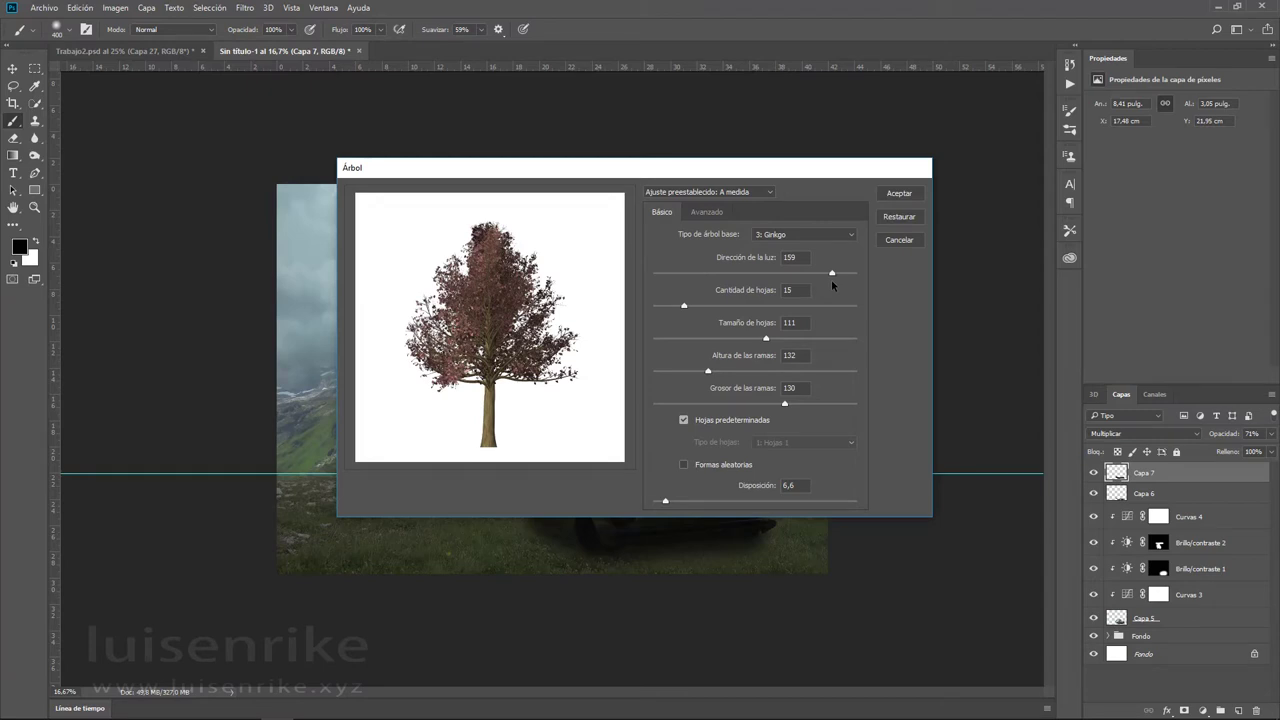
- Set light direction 38 and leaf size 123, then render a test tree
{"action": "left_click_drag", "start_coordinate": [831, 273], "coordinate": [709, 274]}
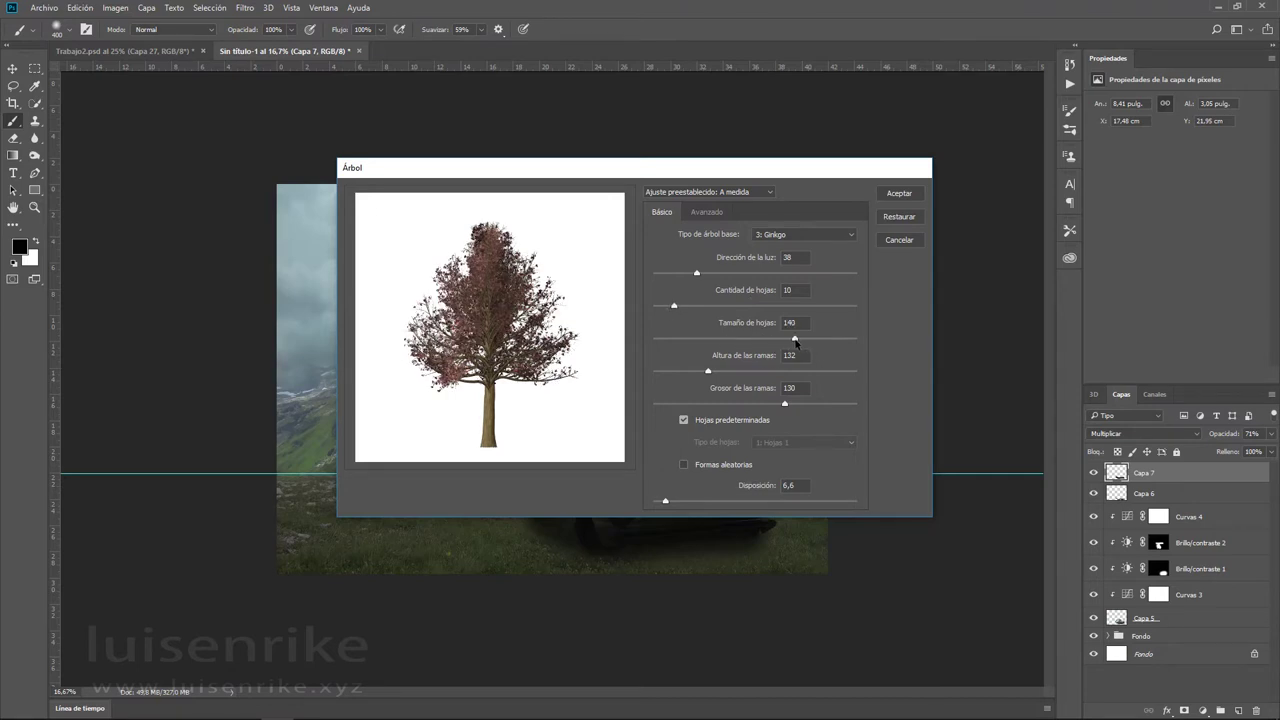
{"action": "left_click_drag", "start_coordinate": [796, 342], "coordinate": [779, 340]}
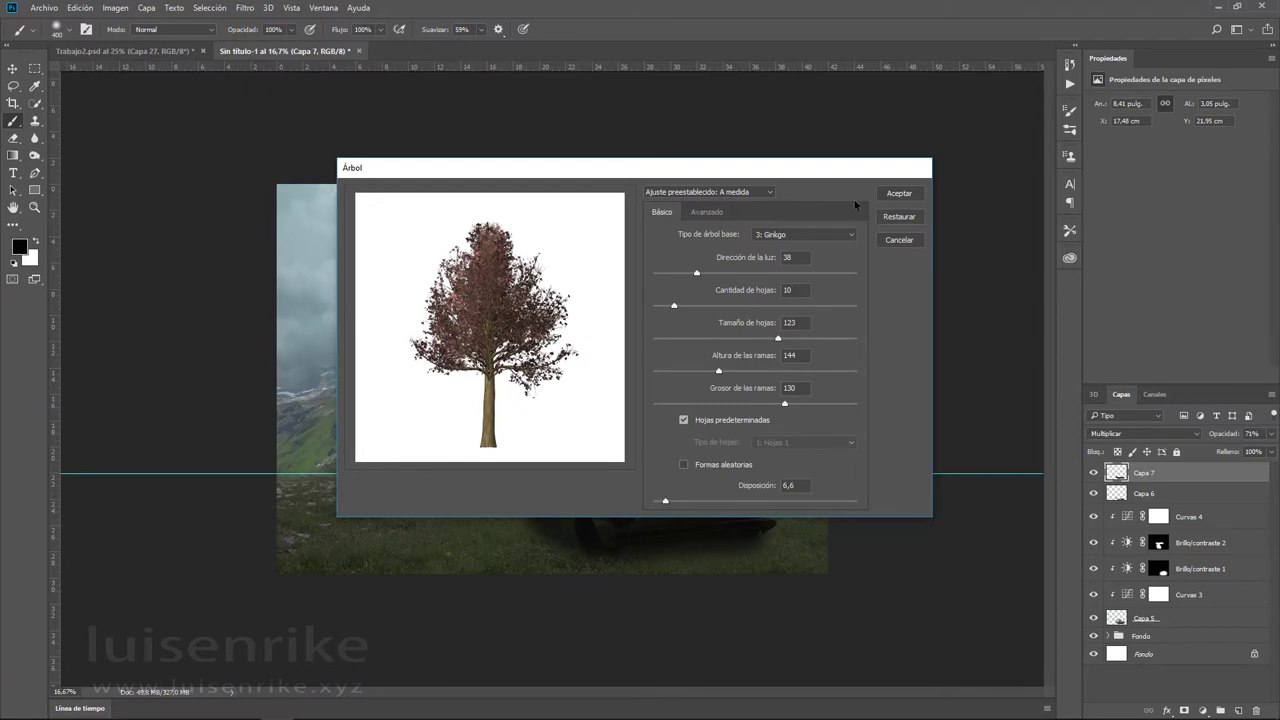
{"action": "left_click", "coordinate": [897, 196]}
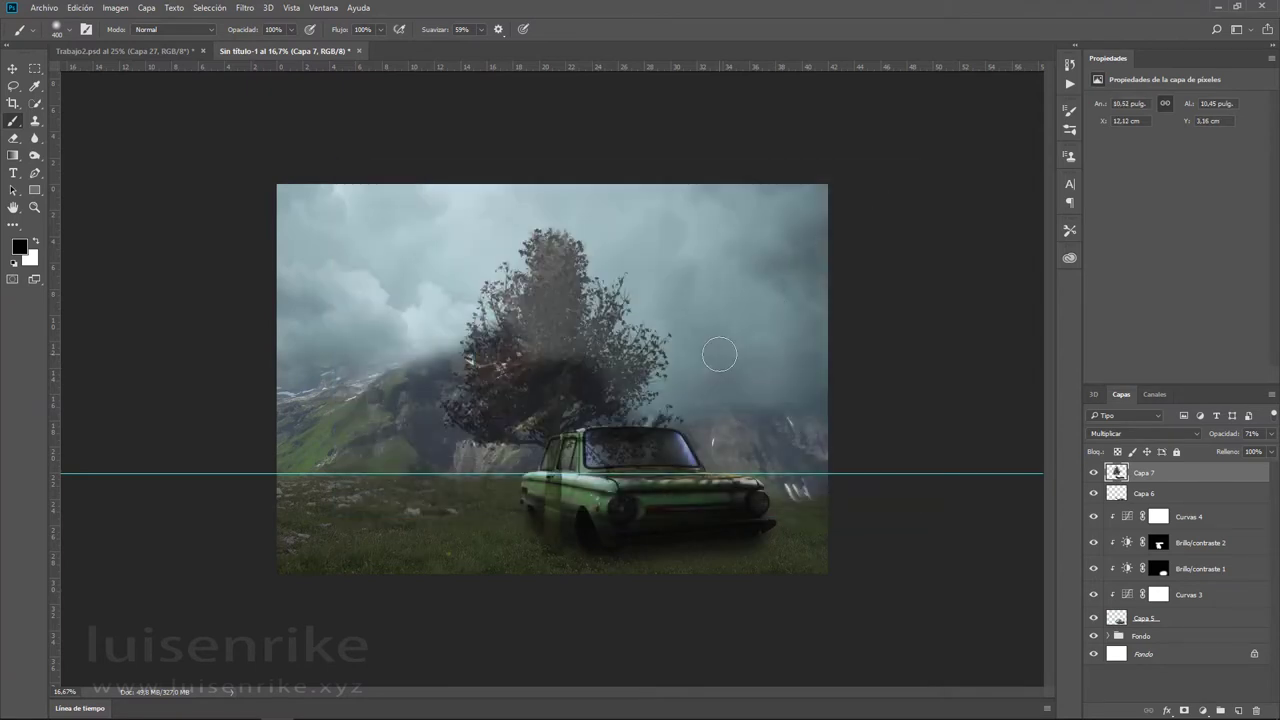
- Undo the test tree and render the Ginkgo tree on a new empty layer, Capa 8
{"action": "key", "text": "ctrl+z"}
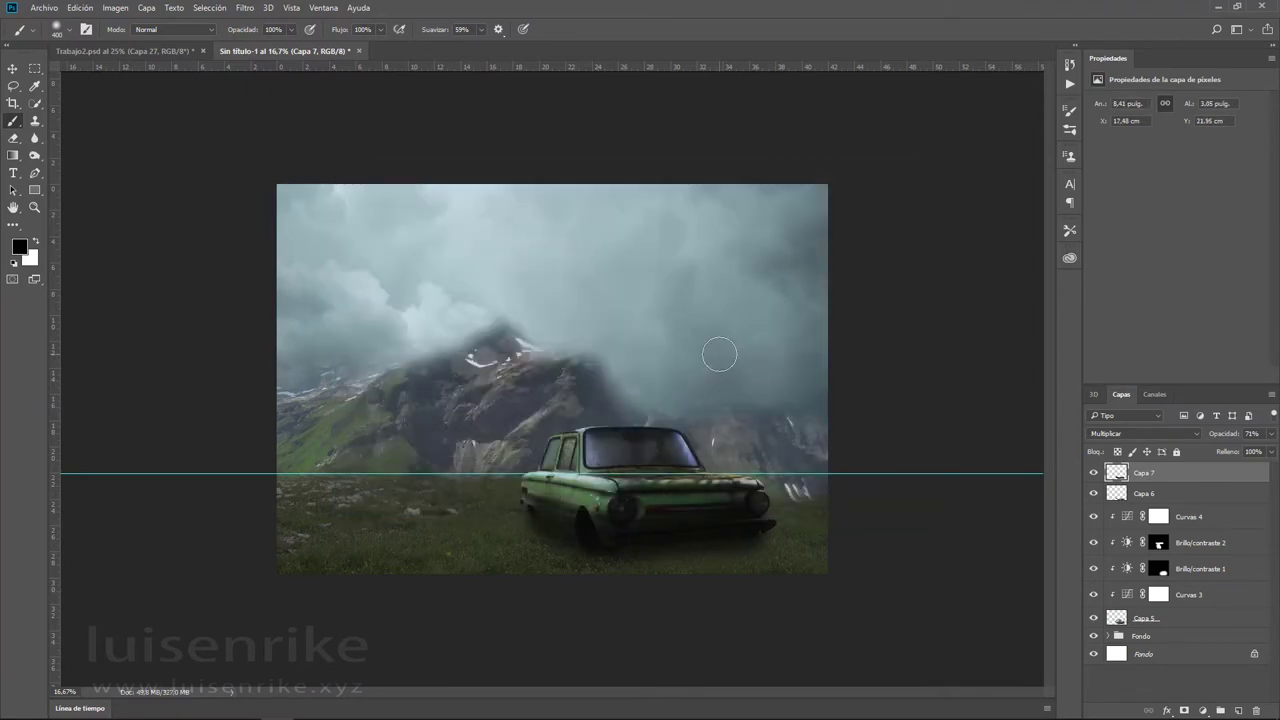
{"action": "left_click", "coordinate": [1239, 710]}
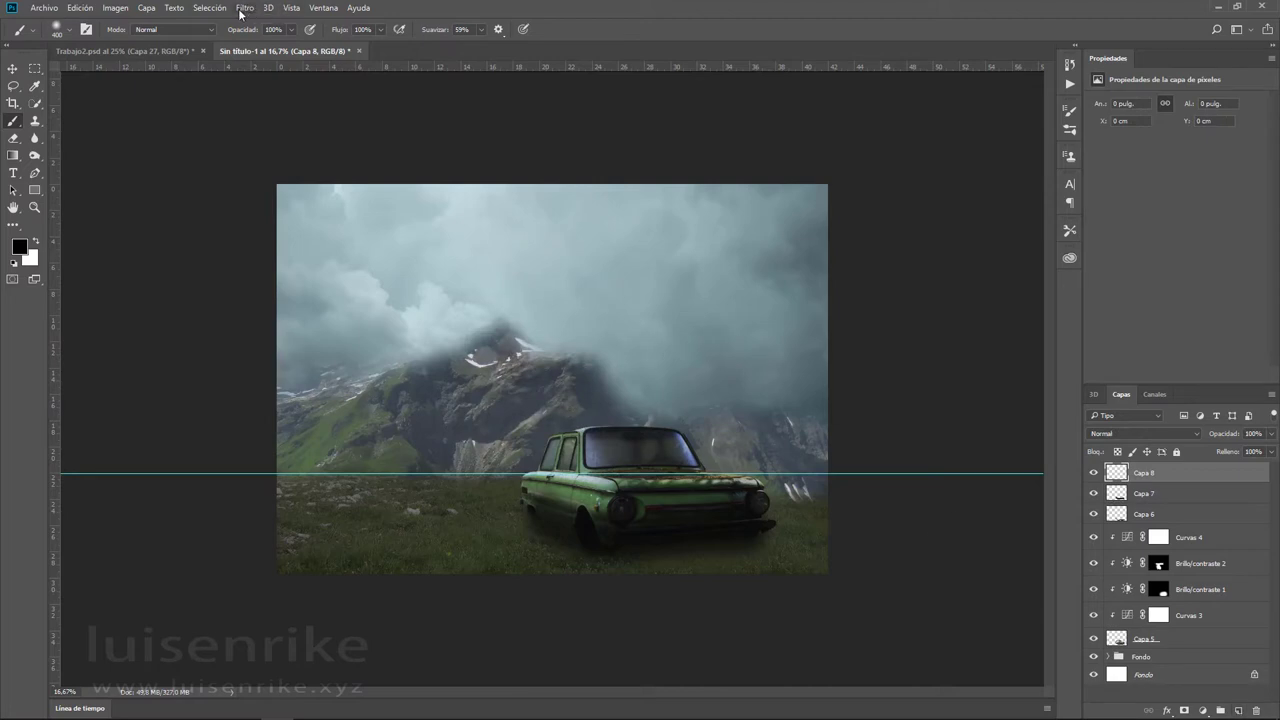
{"action": "left_click", "coordinate": [245, 8]}
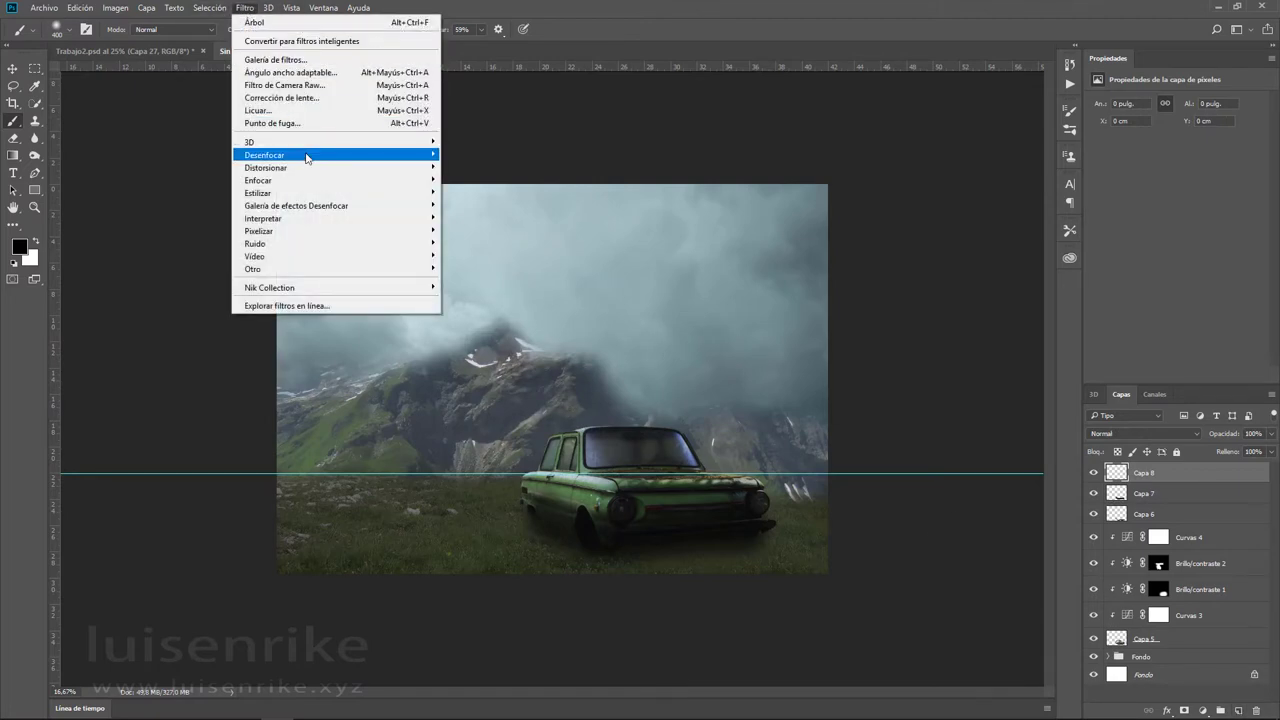
{"action": "mouse_move", "coordinate": [263, 218]}
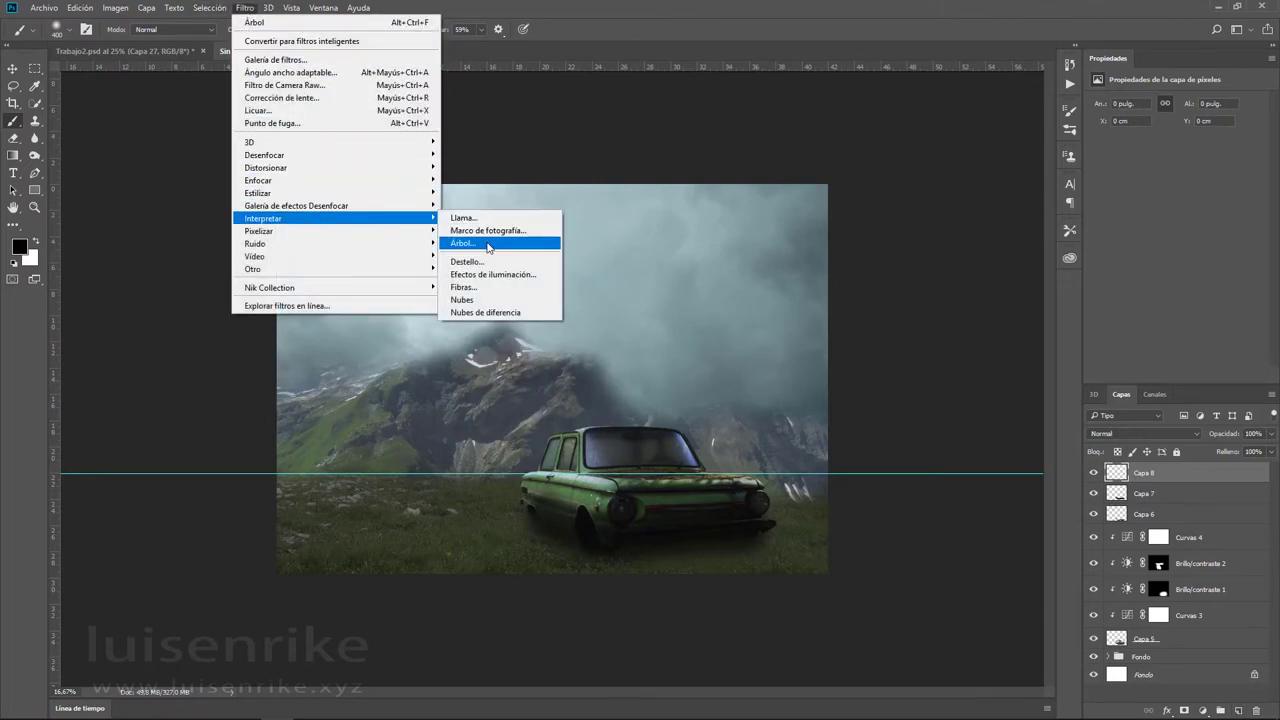
{"action": "left_click", "coordinate": [546, 243]}
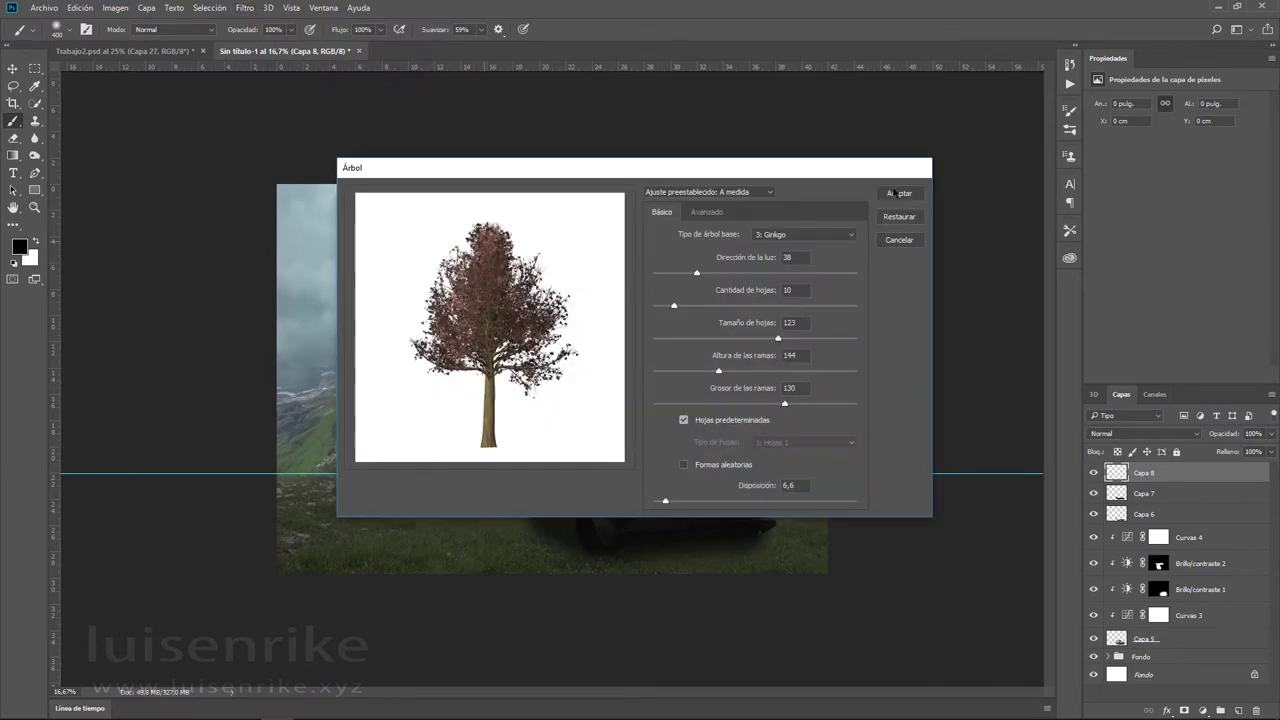
{"action": "left_click", "coordinate": [895, 192]}
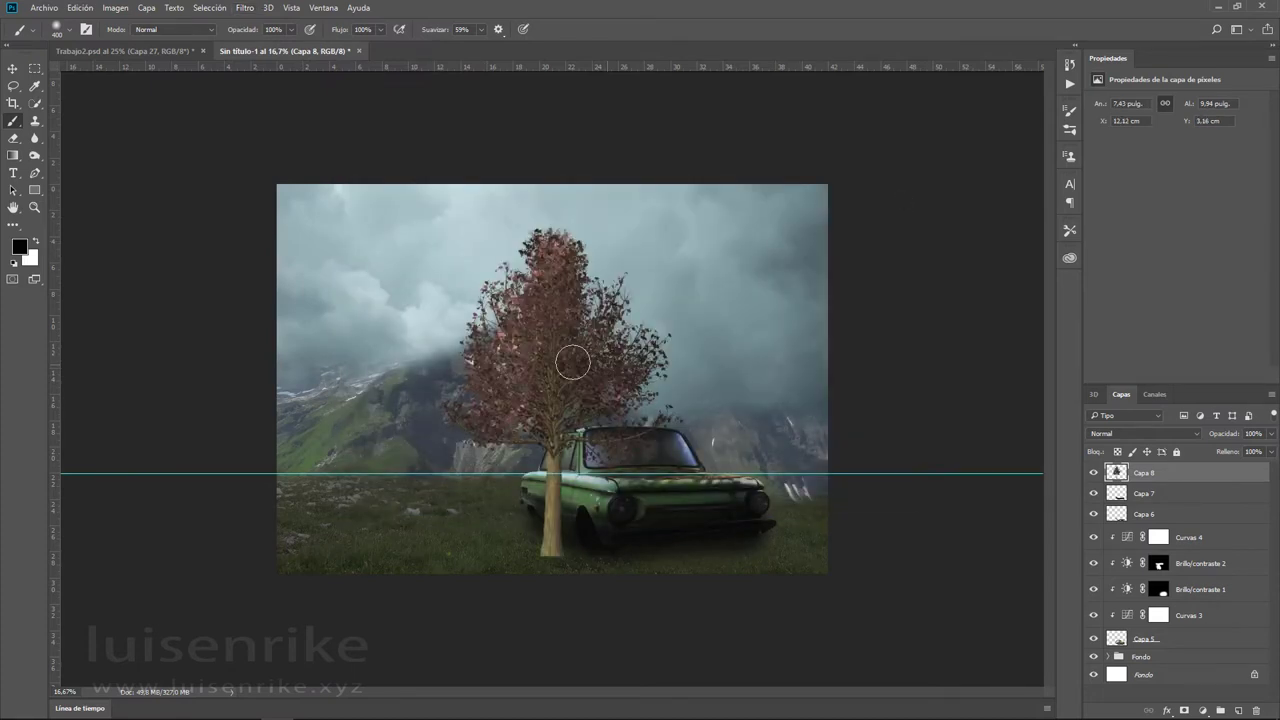
- Move the tree to the right of the car and scale it down to about 84%
{"action": "key", "text": "v"}
{"action": "mouse_move", "coordinate": [563, 341]}
{"action": "left_mouse_down"}
{"action": "mouse_move", "coordinate": [750, 331]}
{"action": "mouse_move", "coordinate": [740, 336]}
{"action": "left_mouse_up"}
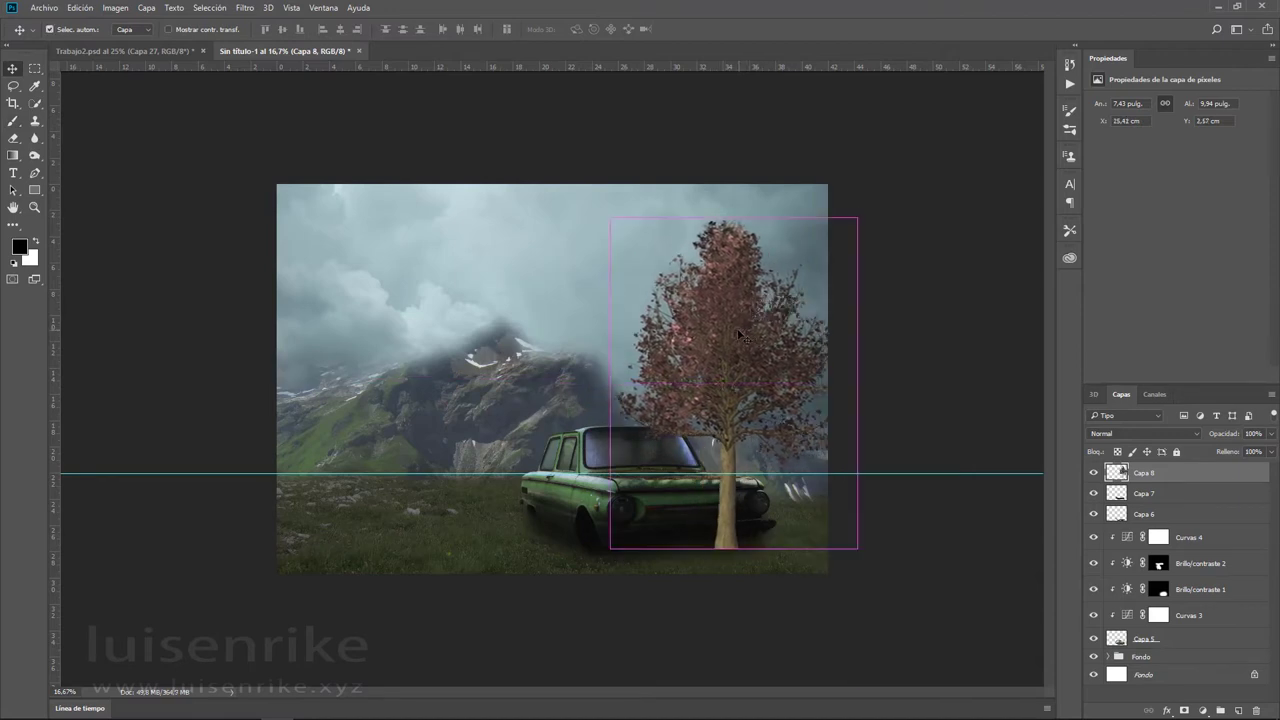
{"action": "key", "text": "ctrl+t"}
{"action": "left_click_drag", "start_coordinate": [857, 218], "coordinate": [819, 269]}
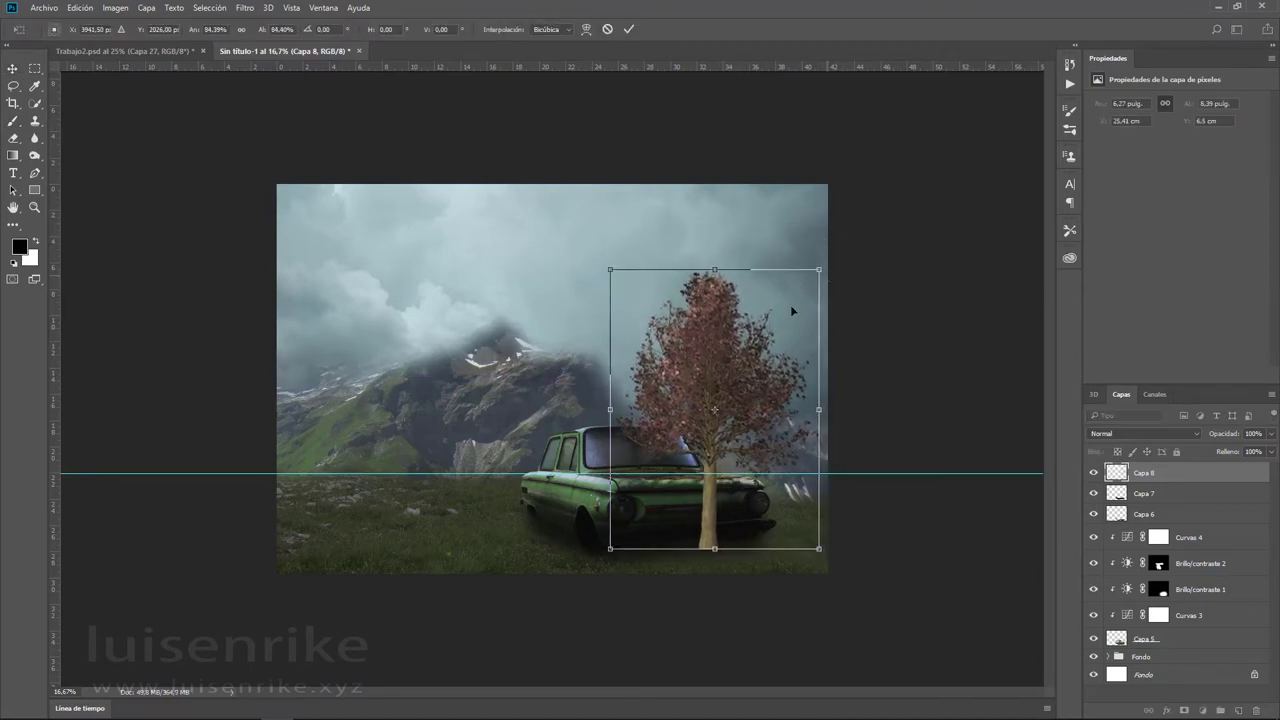
{"action": "left_click_drag", "start_coordinate": [734, 379], "coordinate": [756, 382]}
{"action": "key", "text": "Return"}
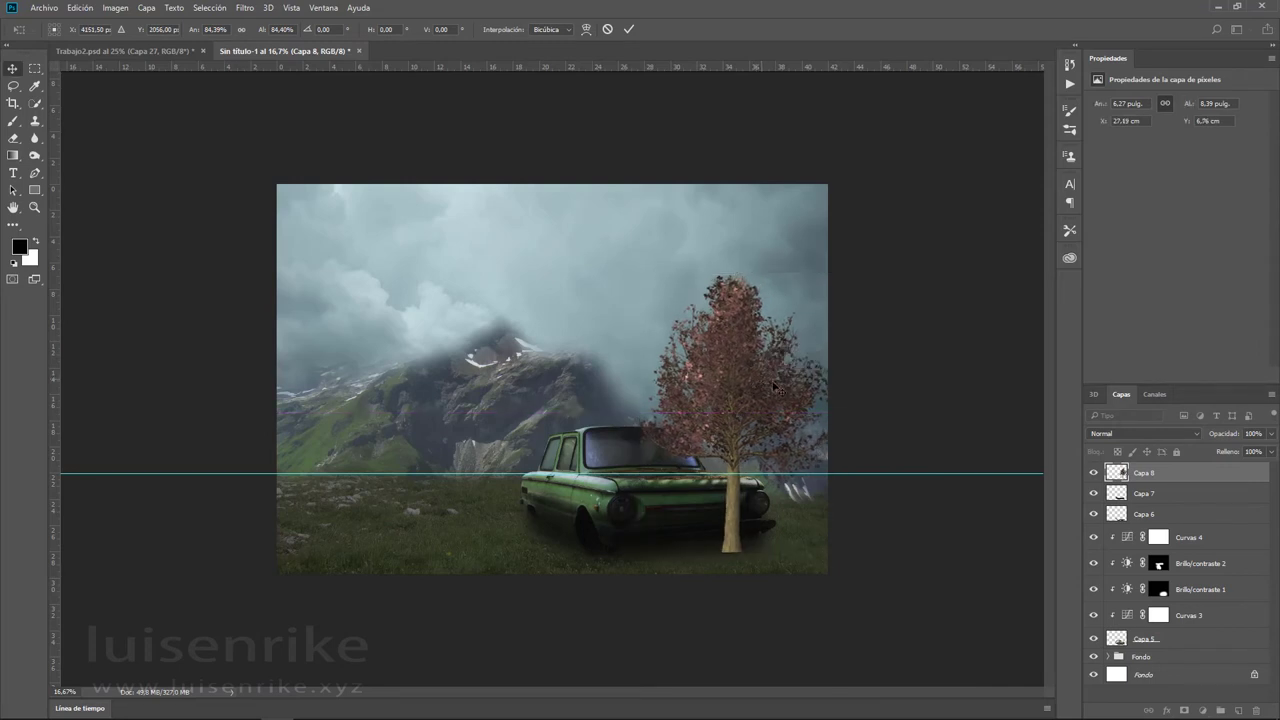
- Add a layer mask to Capa 8 and paint black over the trunk's base, with smoothing at 100%
{"action": "left_click", "coordinate": [1184, 710]}
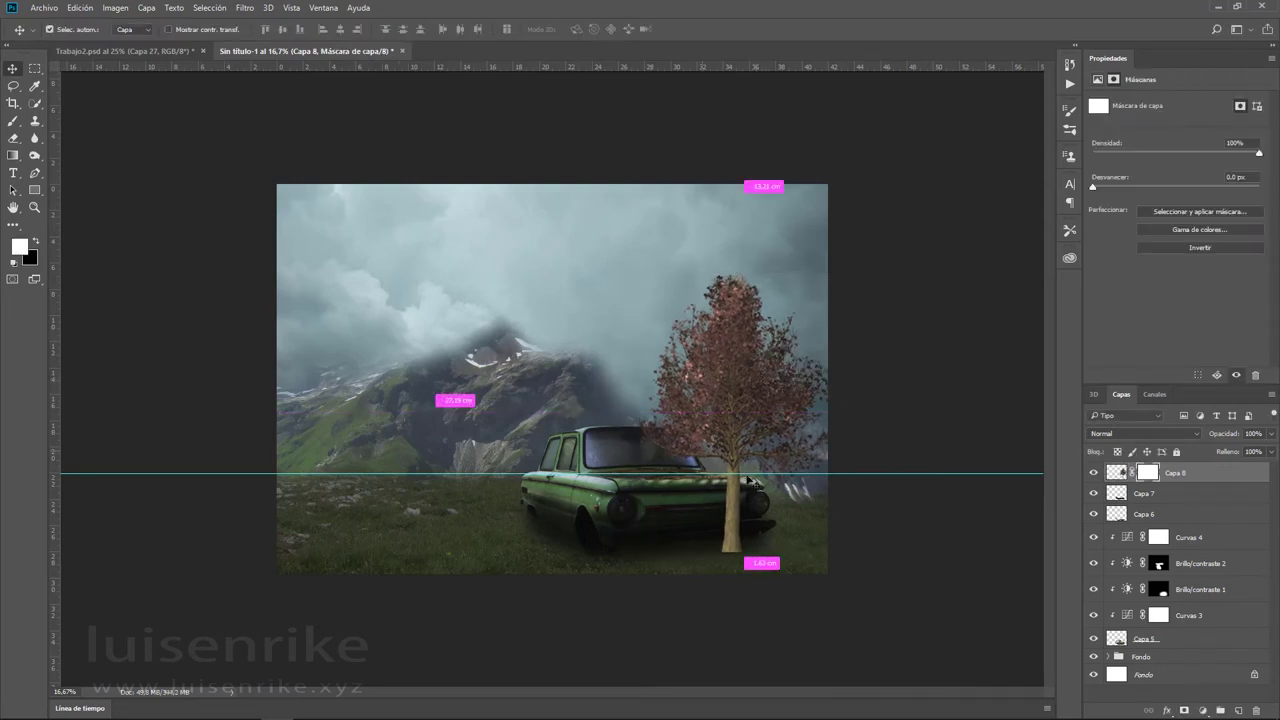
{"action": "scroll", "coordinate": [620, 461], "scroll_direction": "up", "scroll_amount": 1}
{"action": "scroll", "coordinate": [700, 480], "scroll_direction": "up", "scroll_amount": 1}
{"action": "scroll", "coordinate": [741, 497], "scroll_direction": "down", "scroll_amount": 1}
{"action": "key", "text": "b"}
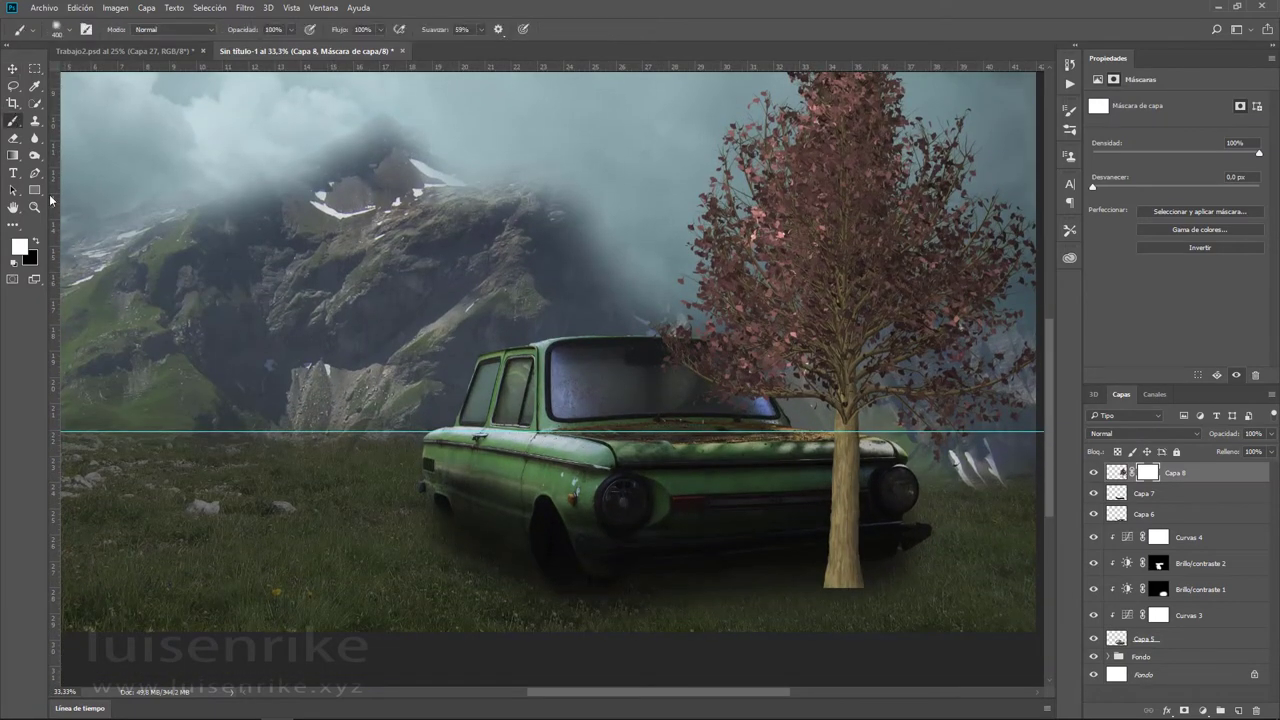
{"action": "key", "text": "x"}
{"action": "mouse_move", "coordinate": [867, 587]}
{"action": "left_mouse_down"}
{"action": "mouse_move", "coordinate": [863, 551]}
{"action": "mouse_move", "coordinate": [850, 578]}
{"action": "left_mouse_up"}
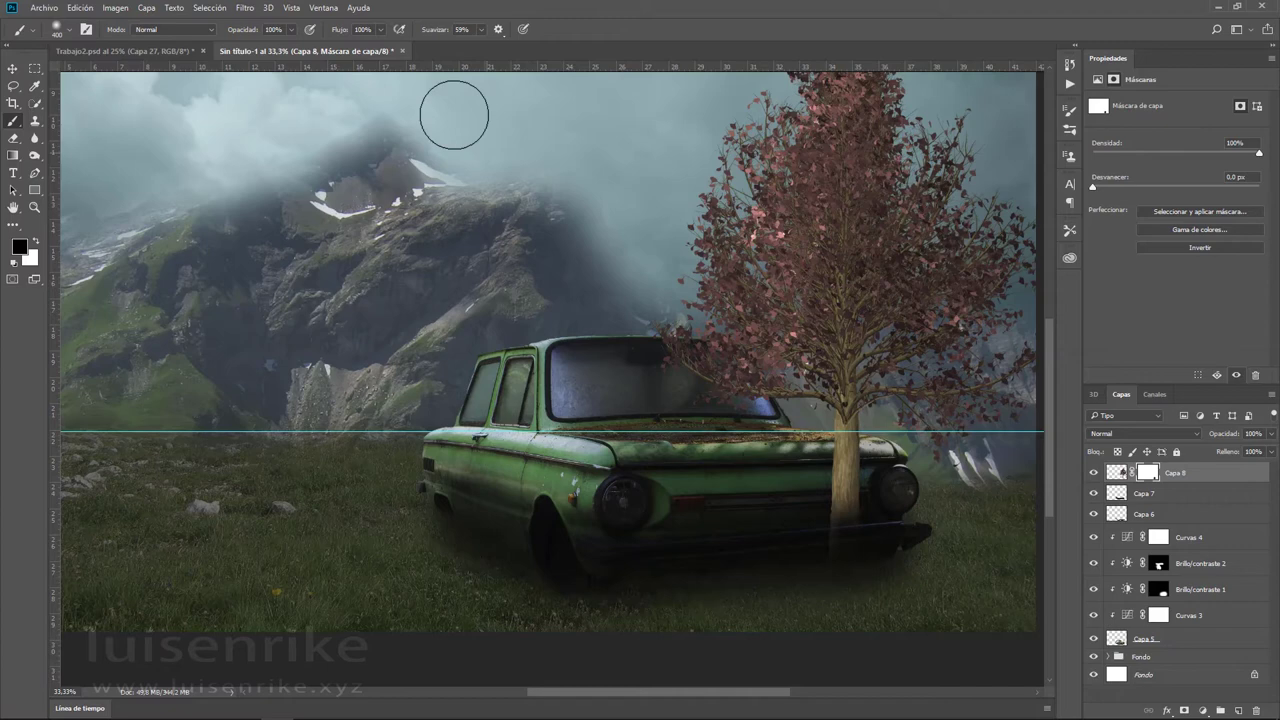
{"action": "left_click", "coordinate": [481, 29]}
{"action": "left_click_drag", "start_coordinate": [480, 45], "coordinate": [525, 60]}
- With a progressively smaller brush, mask out the trunk where it overlaps the bumper and hood
{"action": "key", "text": "bracketleft"}
{"action": "key", "text": "bracketleft"}
{"action": "key", "text": "bracketleft"}
{"action": "left_click_drag", "start_coordinate": [834, 540], "coordinate": [857, 427]}
{"action": "key", "text": "bracketleft"}
{"action": "scroll", "coordinate": [857, 427], "scroll_direction": "up", "scroll_amount": 5}
{"action": "scroll", "coordinate": [857, 427], "scroll_direction": "up", "scroll_amount": 4}
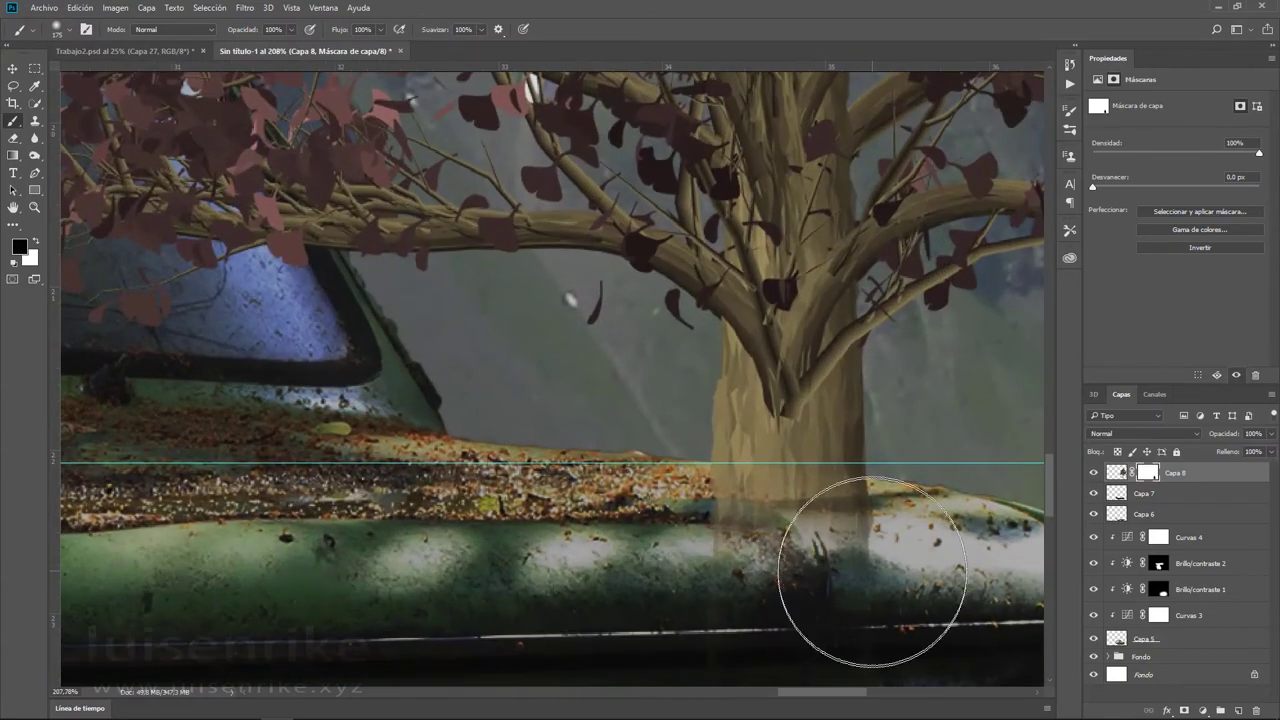
{"action": "key", "text": "bracketleft"}
{"action": "key", "text": "bracketleft"}
{"action": "key", "text": "bracketleft"}
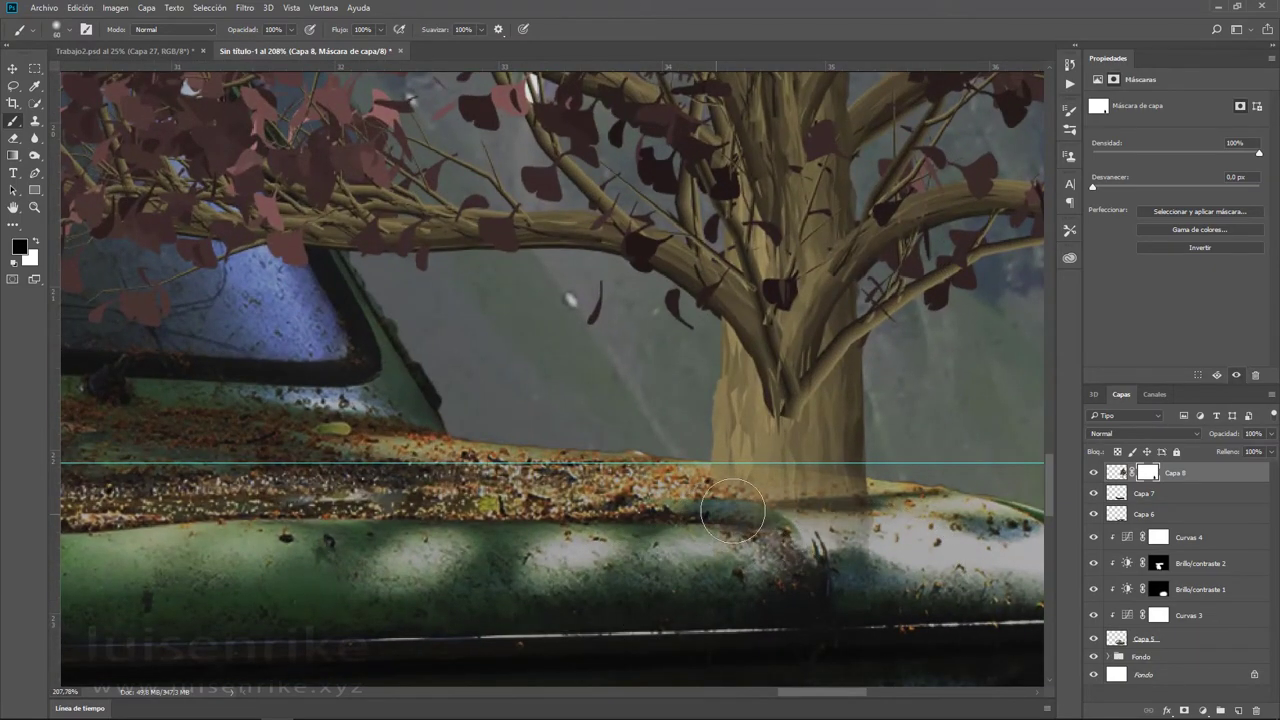
{"action": "key", "text": "bracketleft"}
{"action": "key", "text": "bracketleft"}
{"action": "key", "text": "bracketleft"}
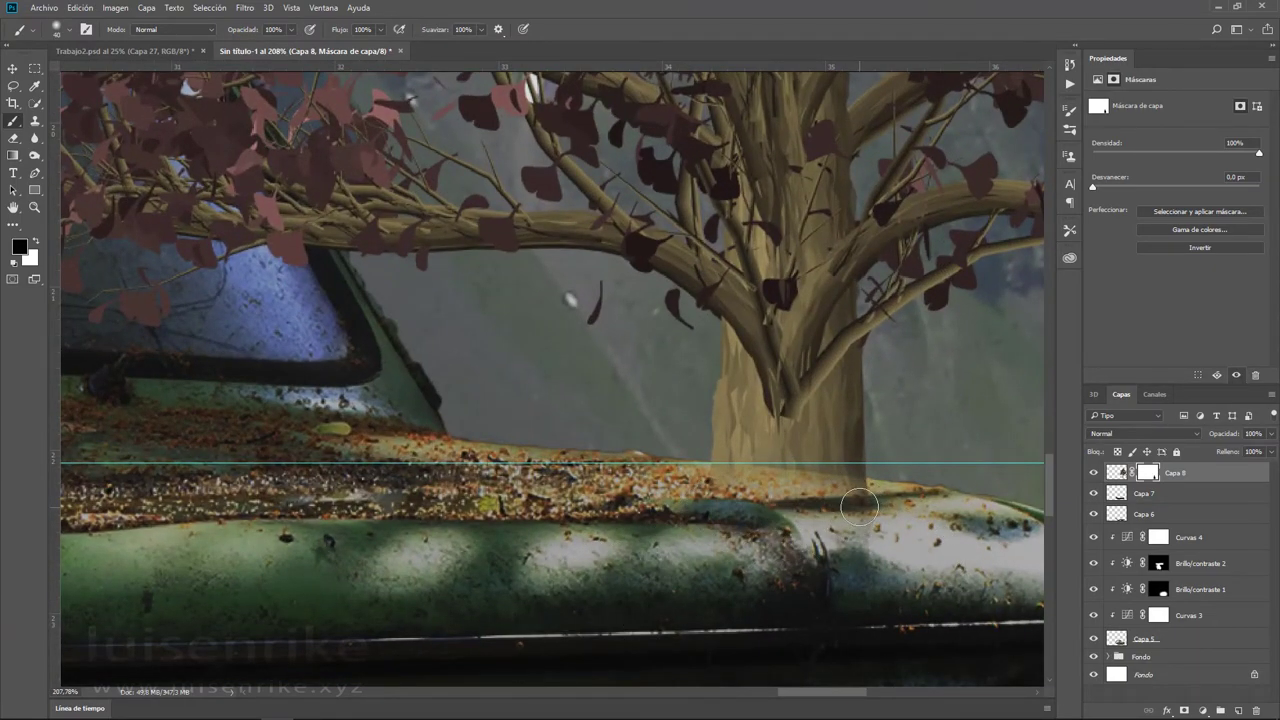
{"action": "left_click_drag", "start_coordinate": [855, 495], "coordinate": [816, 493]}
{"action": "key", "text": "bracketleft"}
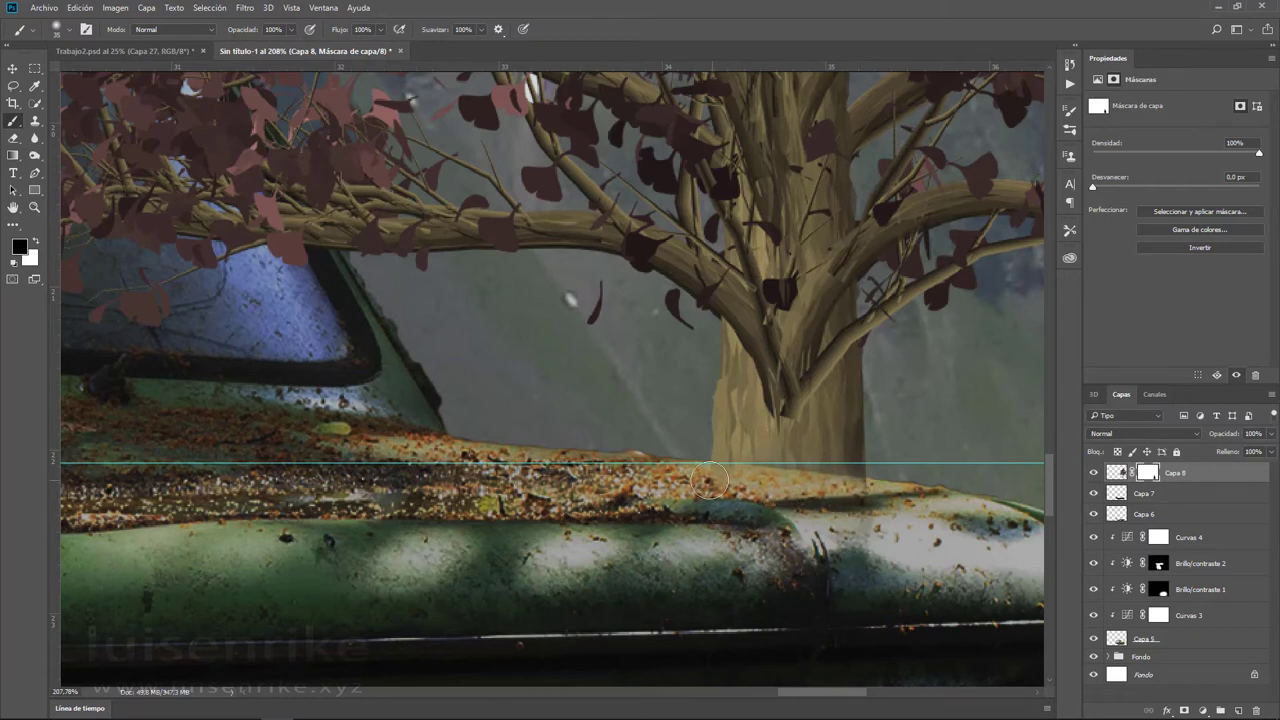
{"action": "key", "text": "bracketleft"}
{"action": "key", "text": "bracketleft"}
{"action": "key", "text": "ctrl+0"}
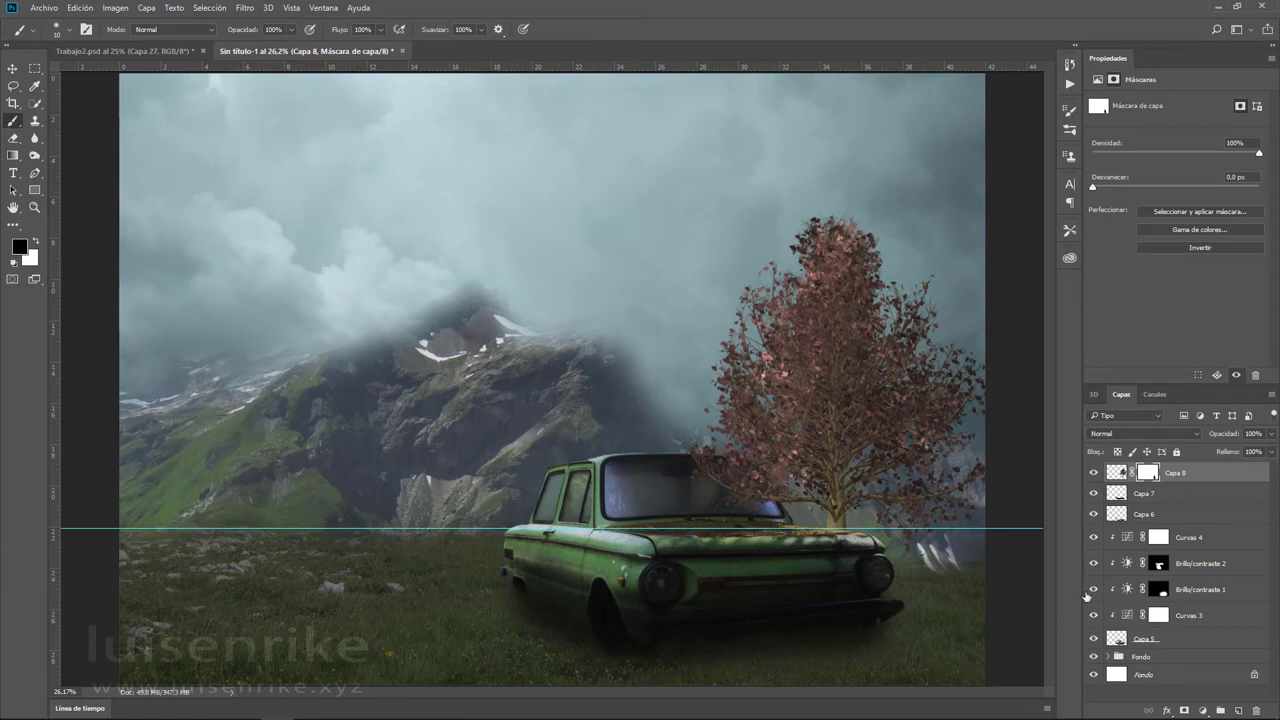
- Add a Curves adjustment clipped to the tree and pull the curve down to darken it
{"action": "left_click", "coordinate": [1203, 710]}
{"action": "left_click", "coordinate": [1190, 501]}
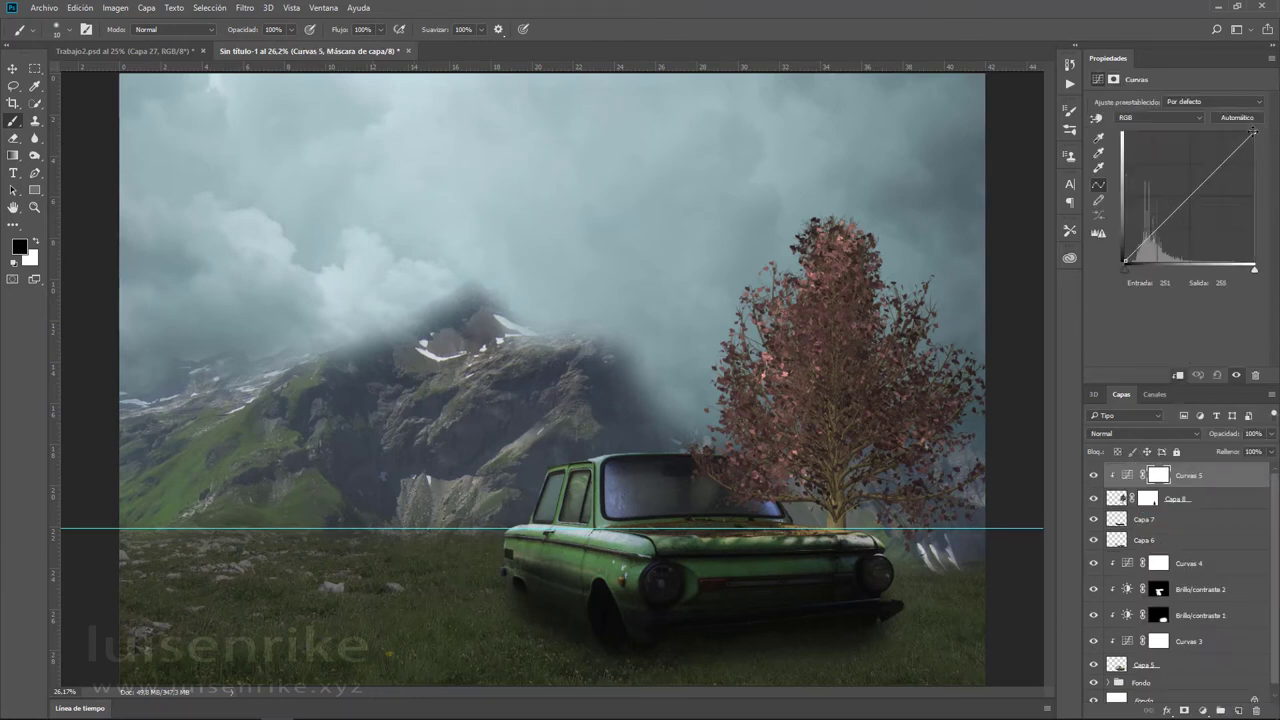
{"action": "left_click_drag", "start_coordinate": [1252, 131], "coordinate": [1253, 154]}
{"action": "left_click_drag", "start_coordinate": [1189, 208], "coordinate": [1188, 218]}
{"action": "left_click_drag", "start_coordinate": [1253, 154], "coordinate": [1254, 146]}
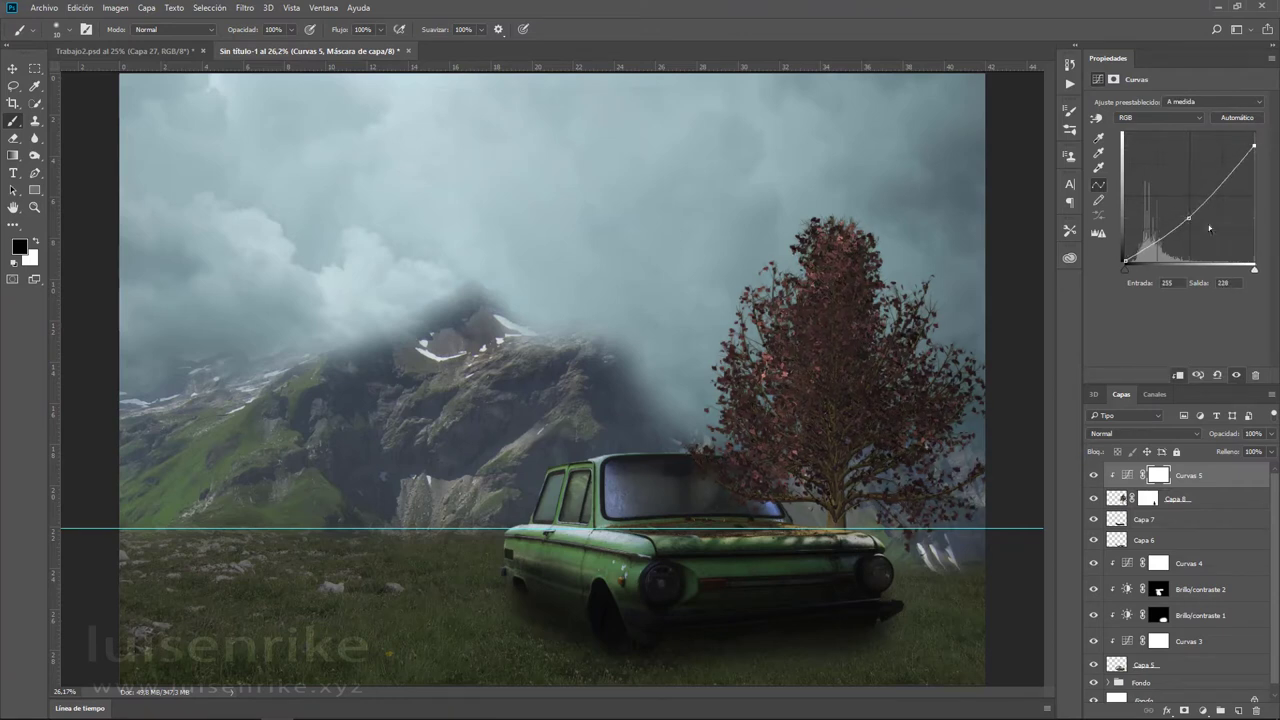
{"action": "left_click_drag", "start_coordinate": [1188, 218], "coordinate": [1190, 213]}
- Add a clipped Hue/Saturation layer tinting the leaves brown: hue +16, saturation +28, lightness lowered
{"action": "left_click", "coordinate": [1203, 710]}
{"action": "left_click", "coordinate": [1170, 551]}
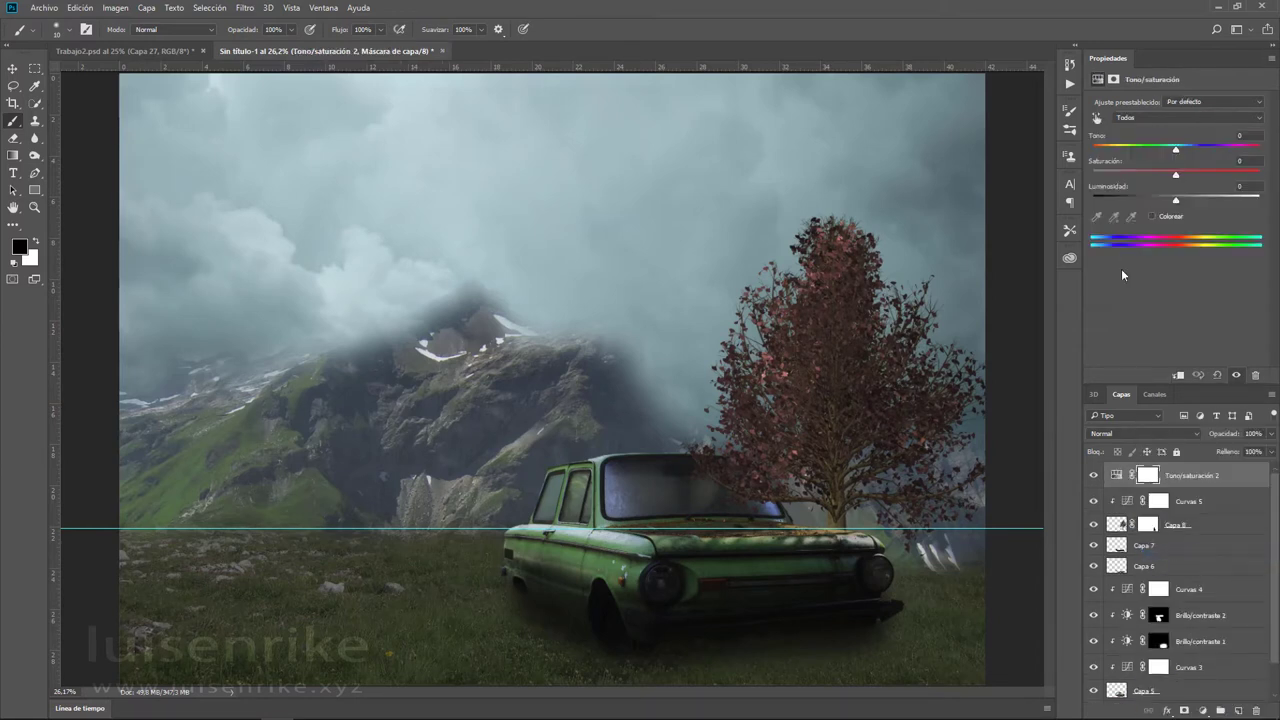
{"action": "left_click", "coordinate": [1178, 376]}
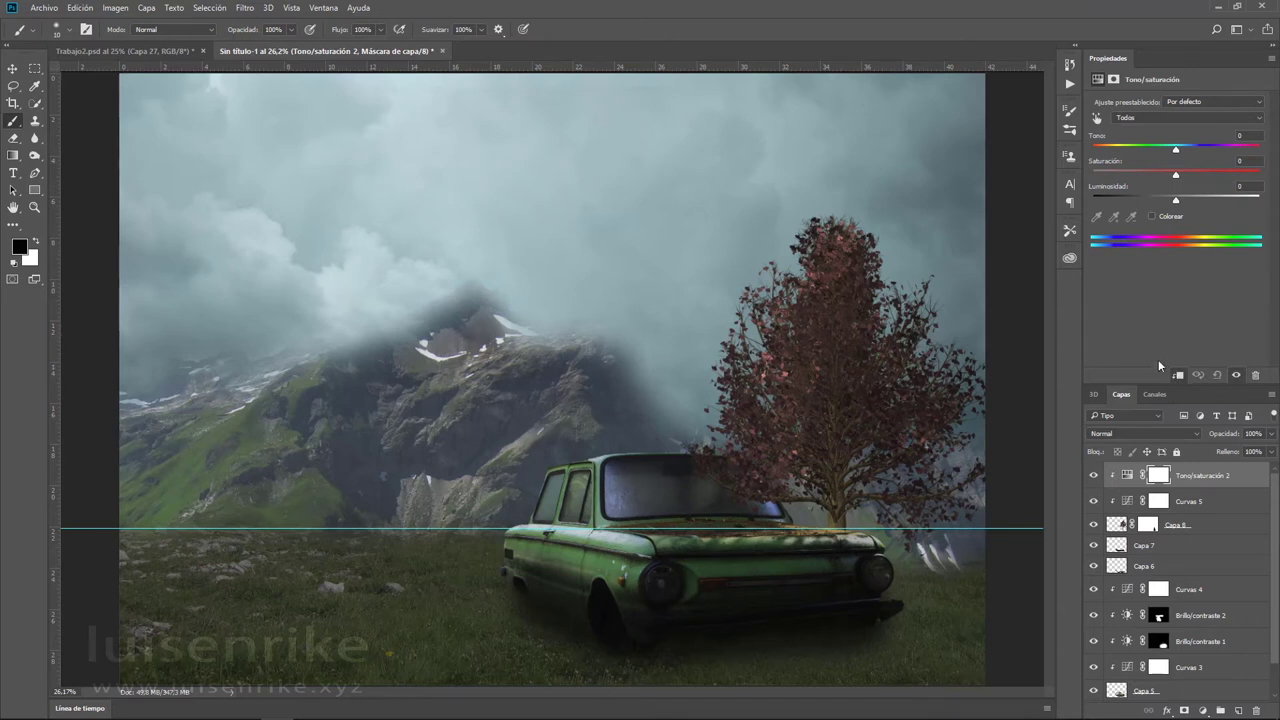
{"action": "left_click_drag", "start_coordinate": [1176, 149], "coordinate": [1174, 160]}
{"action": "mouse_move", "coordinate": [1180, 158]}
{"action": "left_mouse_down"}
{"action": "mouse_move", "coordinate": [1196, 159]}
{"action": "mouse_move", "coordinate": [1167, 179]}
{"action": "left_mouse_up"}
{"action": "mouse_move", "coordinate": [1189, 179]}
{"action": "left_mouse_down"}
{"action": "mouse_move", "coordinate": [1209, 178]}
{"action": "mouse_move", "coordinate": [1161, 204]}
{"action": "left_mouse_up"}
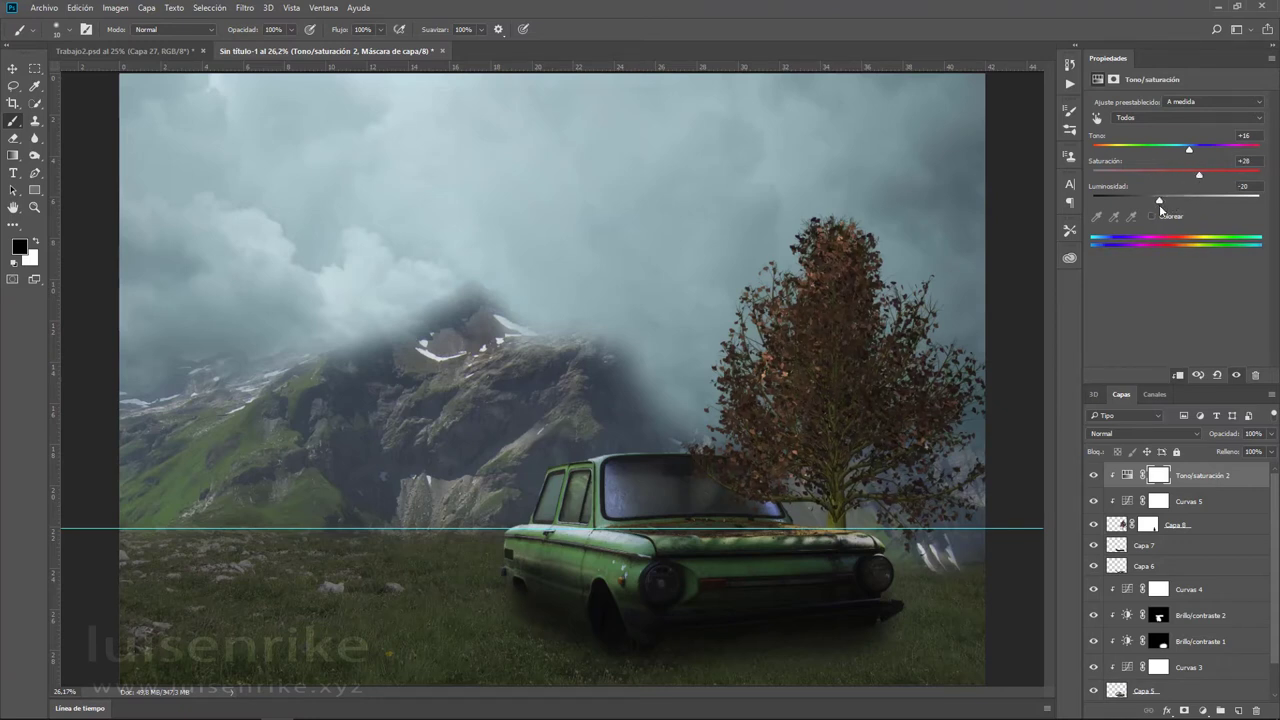
{"action": "left_click", "coordinate": [1237, 376]}
{"action": "left_click", "coordinate": [1237, 376]}
- Group all the car layers into a new group named Coche
{"action": "left_click", "coordinate": [1180, 690]}
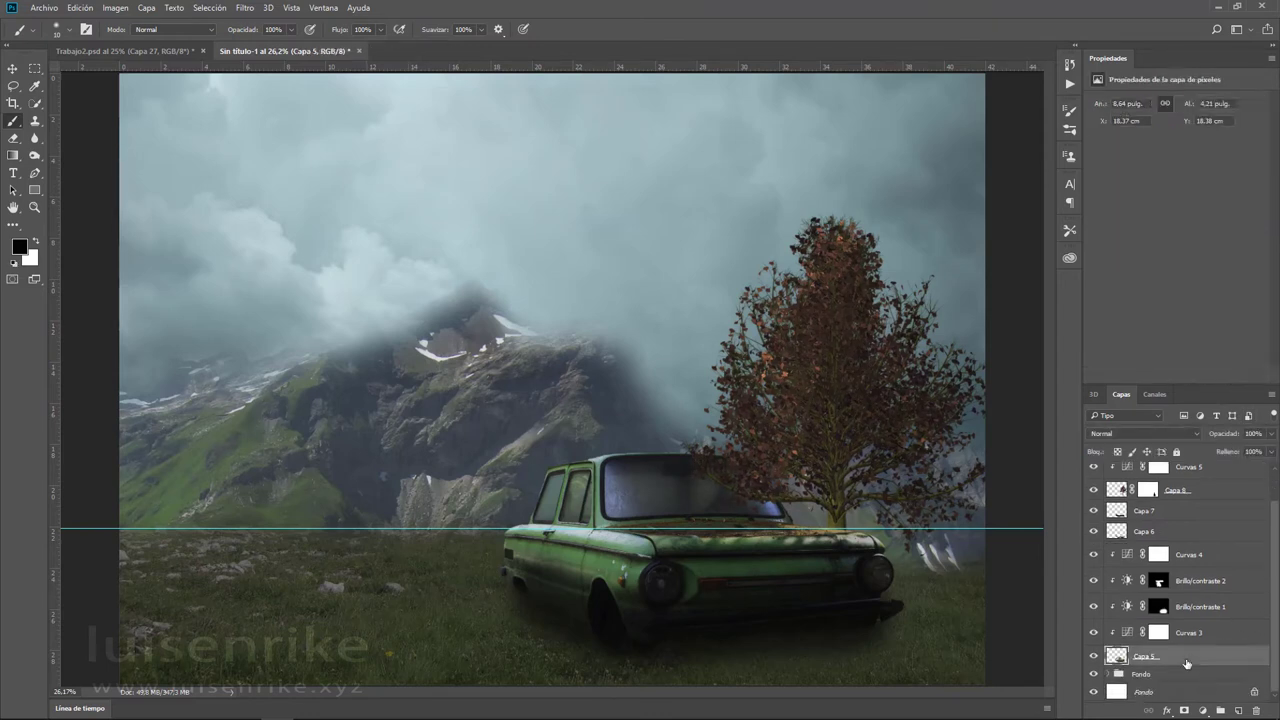
{"action": "left_click", "coordinate": [1192, 476], "text": "shift"}
{"action": "left_click", "coordinate": [1220, 710]}
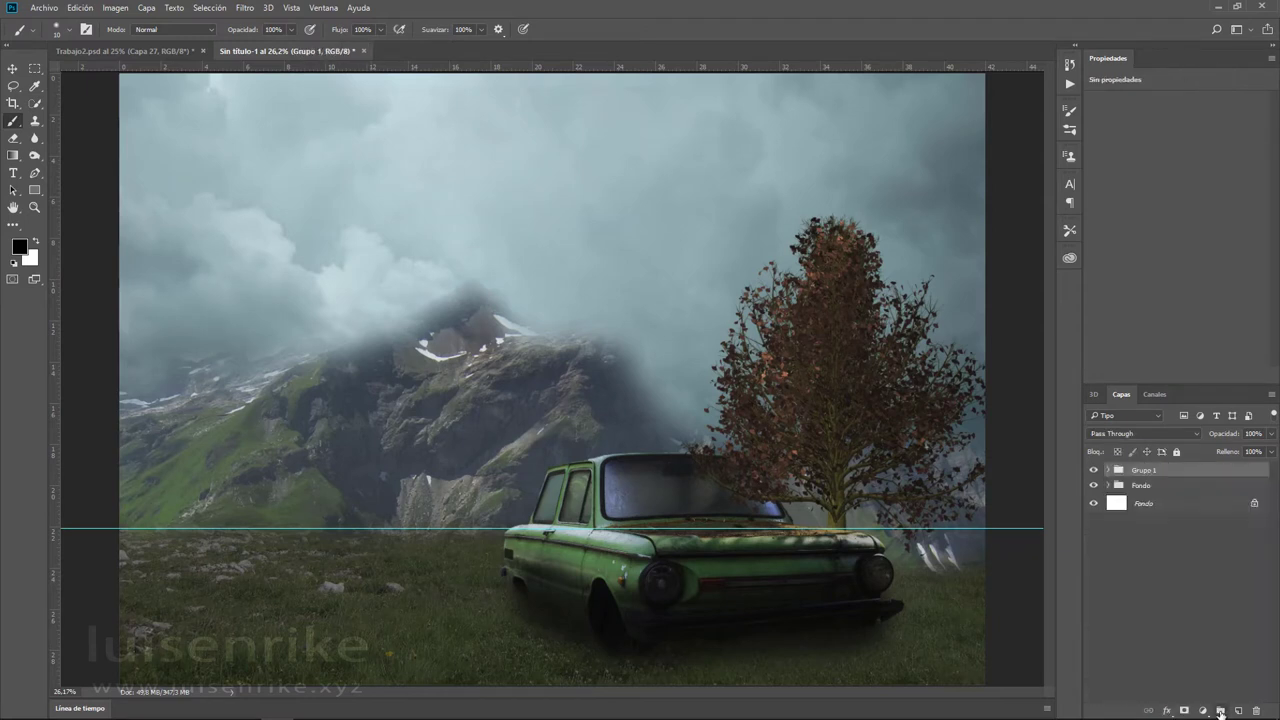
{"action": "double_click", "coordinate": [1145, 472]}
{"action": "type", "text": "Coche"}
{"action": "left_click", "coordinate": [1148, 585]}
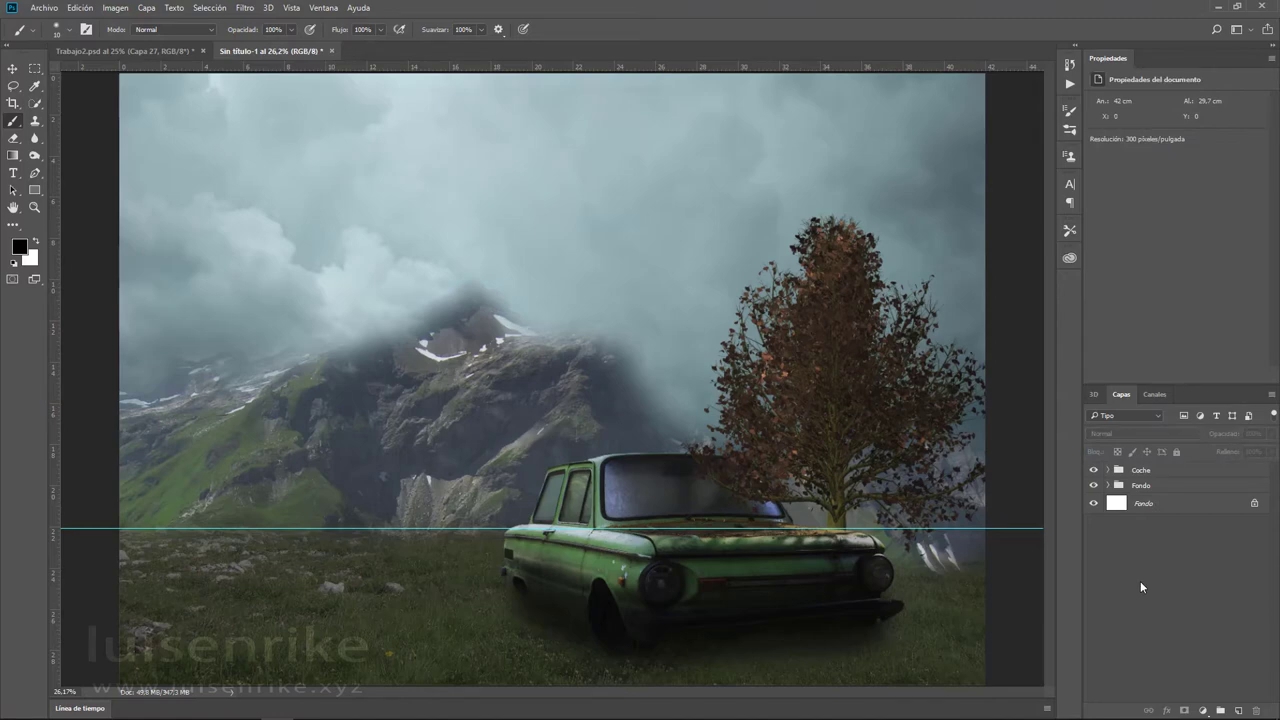
- Open the seated girl image and drag her into the meadow composite beside the car
{"action": "left_click", "coordinate": [45, 8]}
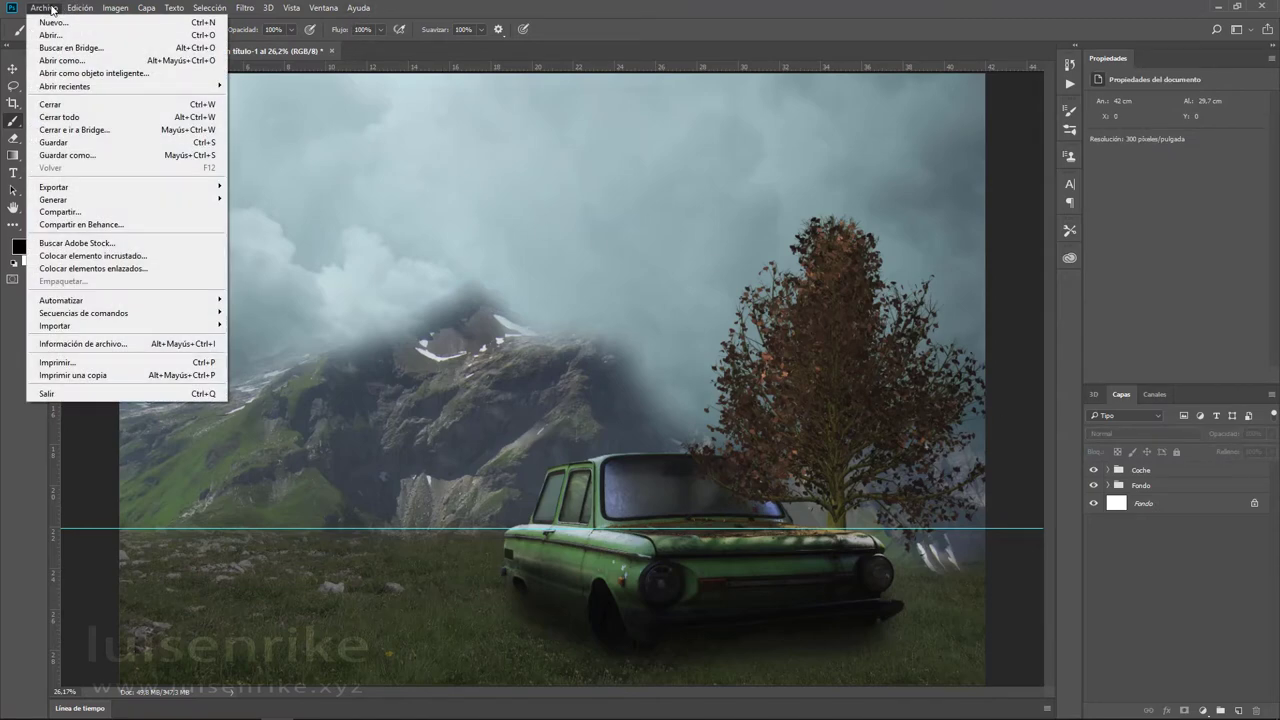
{"action": "left_click", "coordinate": [50, 35]}
{"action": "double_click", "coordinate": [366, 140]}
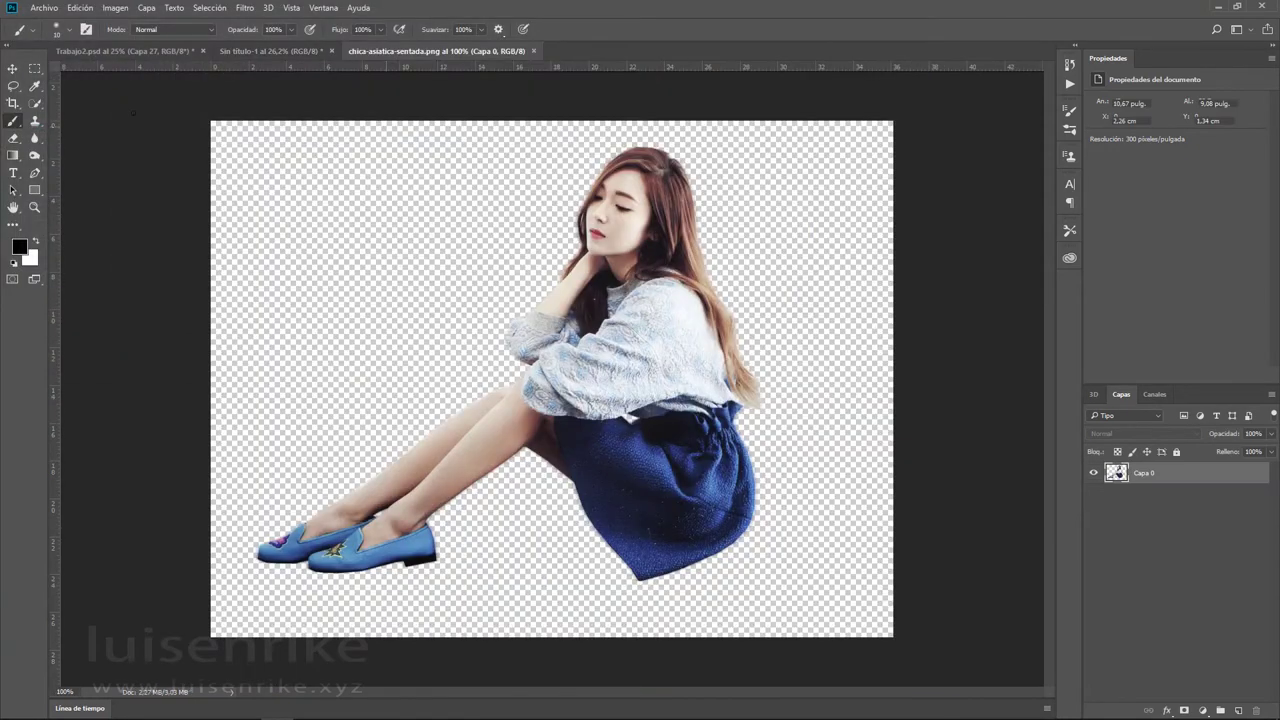
{"action": "left_click", "coordinate": [35, 105]}
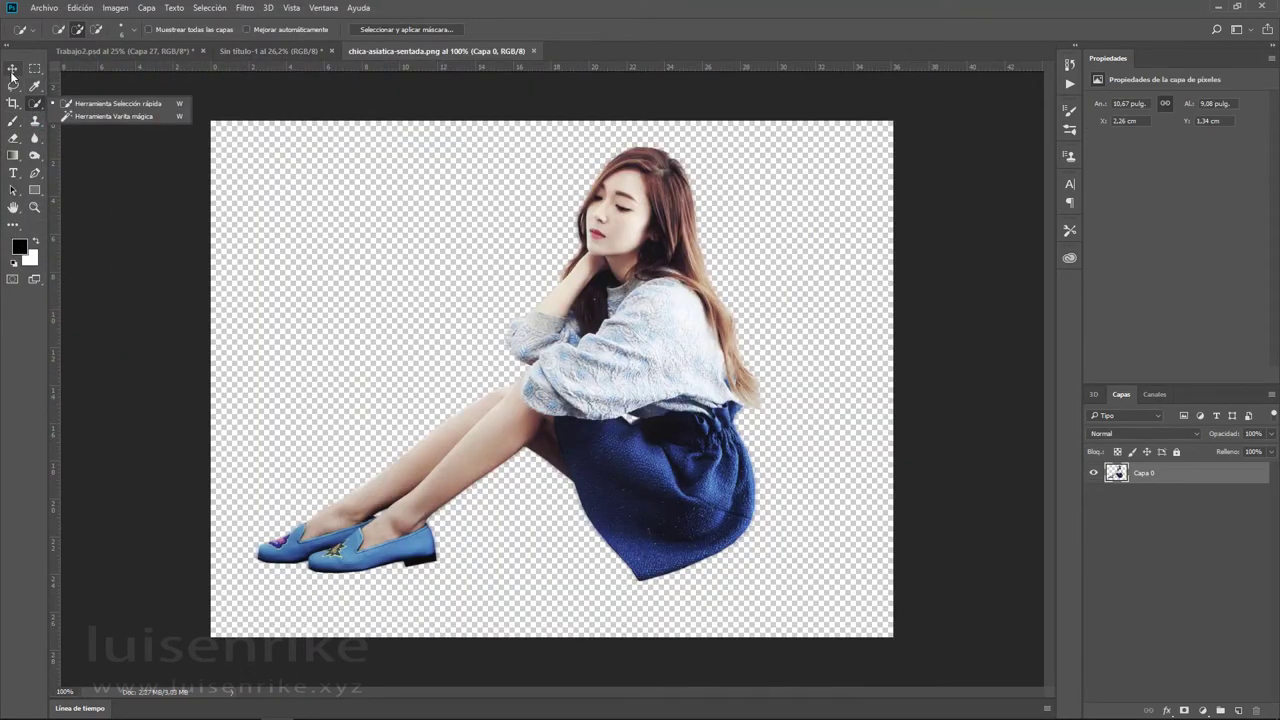
{"action": "left_click", "coordinate": [13, 68]}
{"action": "key", "text": "ctrl+a"}
{"action": "left_click_drag", "start_coordinate": [259, 100], "coordinate": [457, 226]}
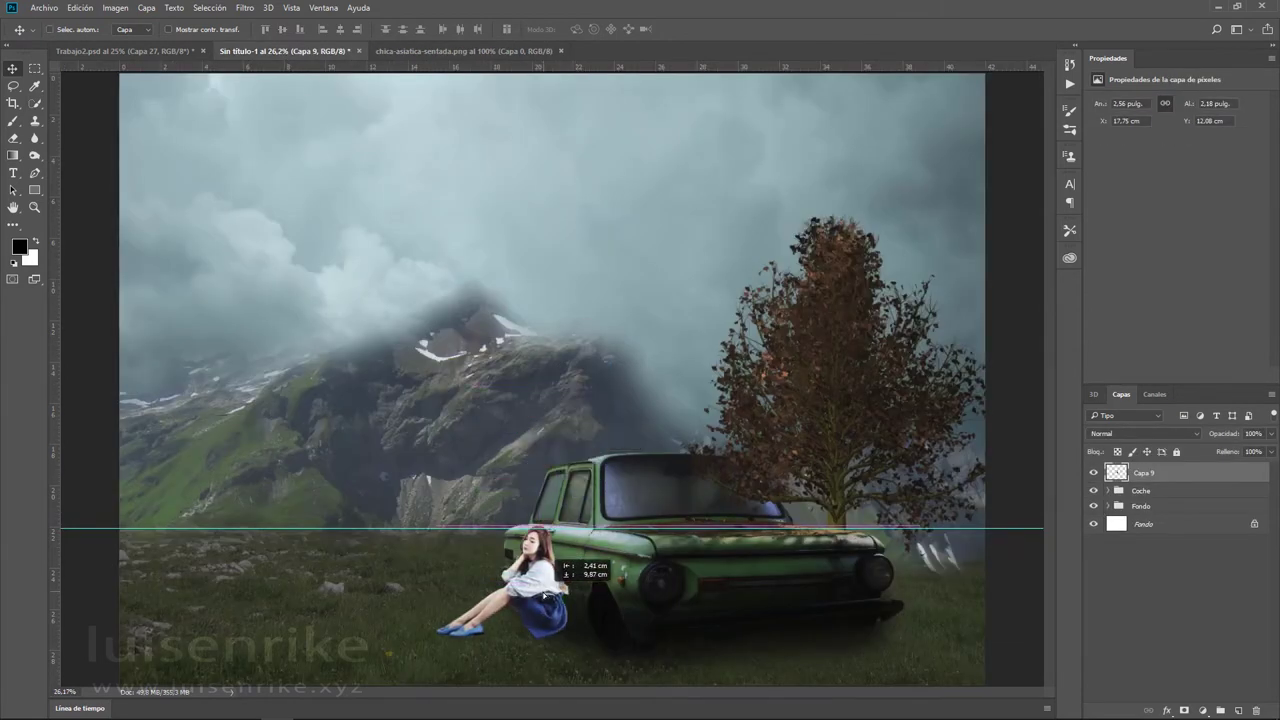
{"action": "left_click_drag", "start_coordinate": [597, 398], "coordinate": [553, 596]}
- Scale the girl down to about 93% and seat her against the car's front
{"action": "key", "text": "ctrl+t"}
{"action": "left_click_drag", "start_coordinate": [433, 518], "coordinate": [463, 537]}
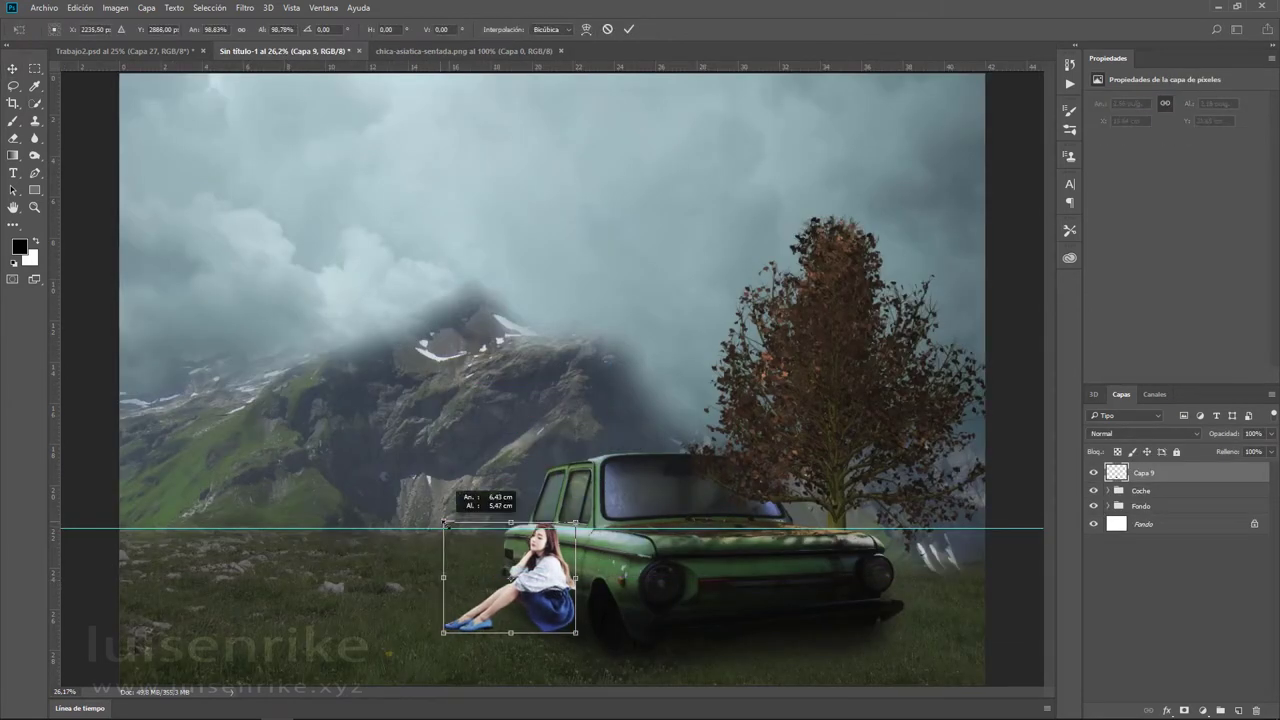
{"action": "left_click_drag", "start_coordinate": [566, 584], "coordinate": [565, 582]}
{"action": "key", "text": "Return"}
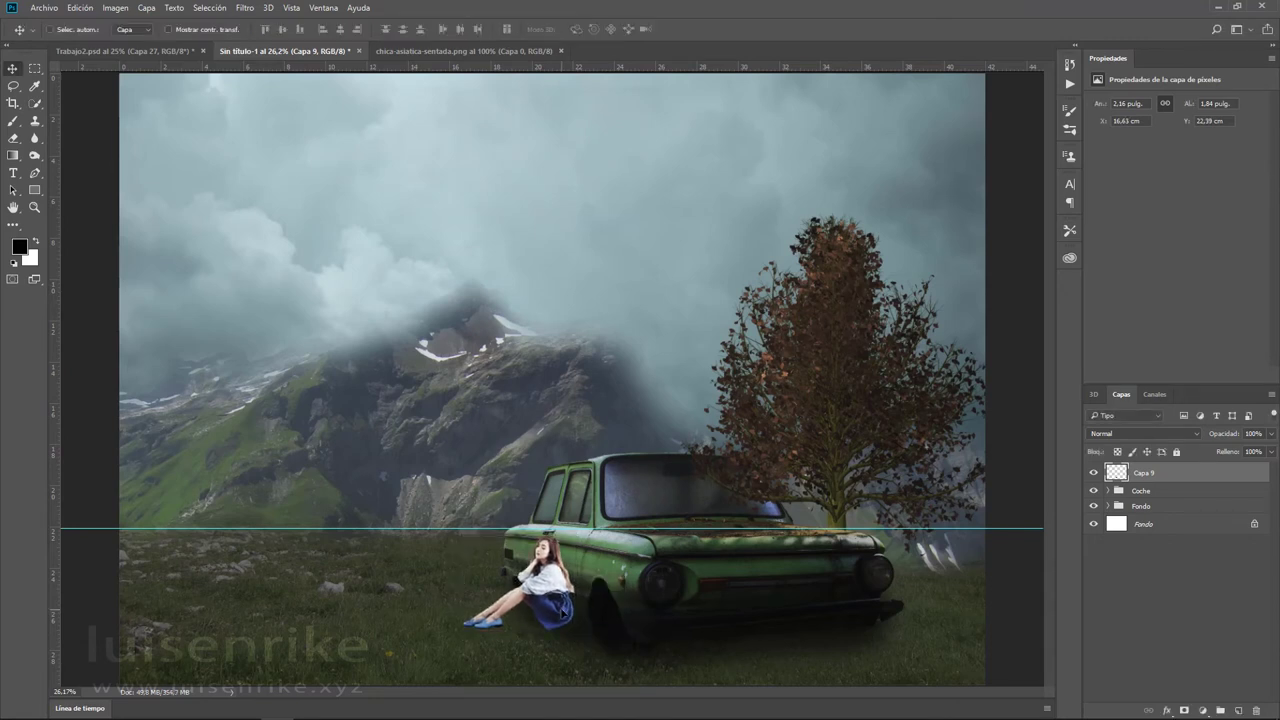
{"action": "key", "text": "ctrl+t"}
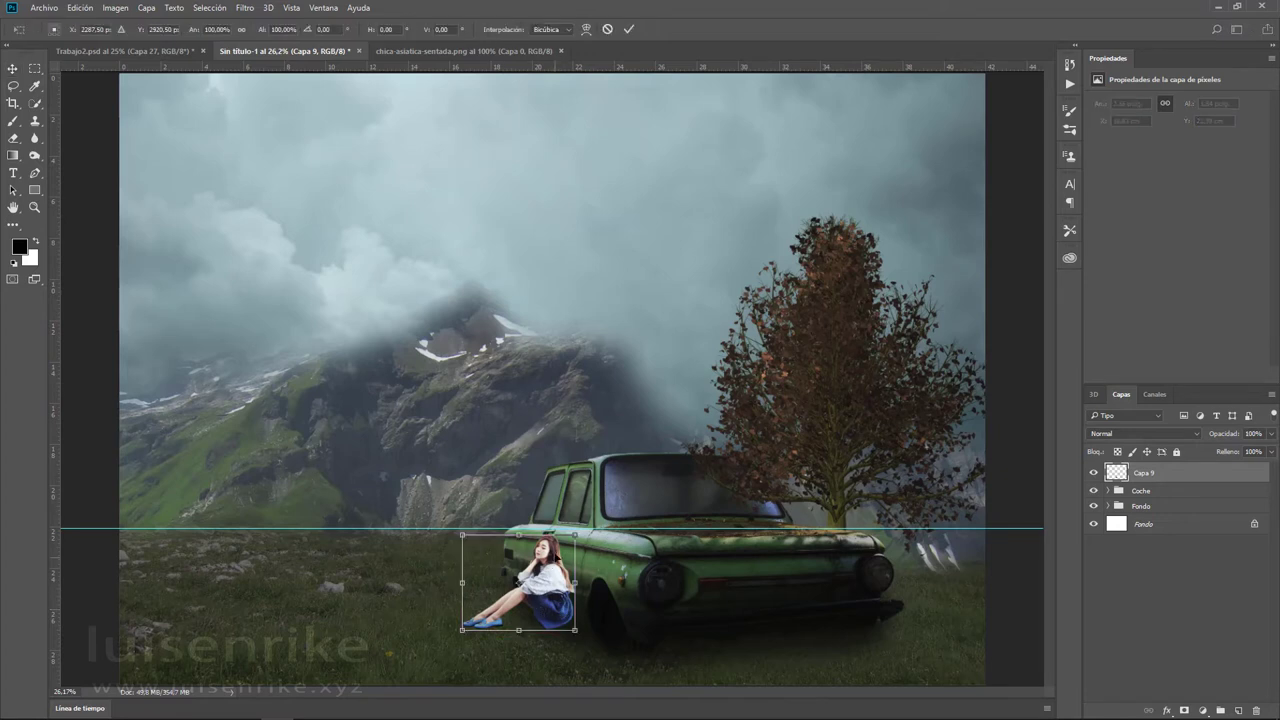
{"action": "left_click_drag", "start_coordinate": [575, 536], "coordinate": [569, 553]}
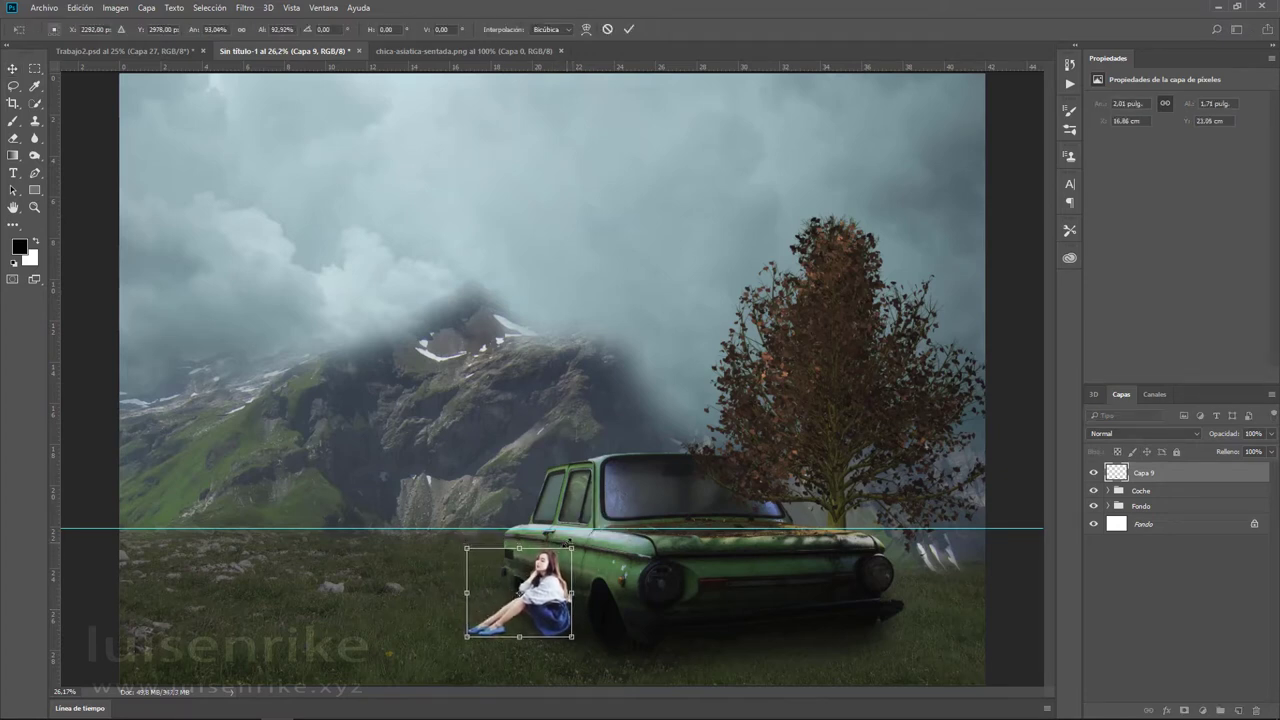
{"action": "key", "text": "Return"}
{"action": "left_click", "coordinate": [1203, 710]}
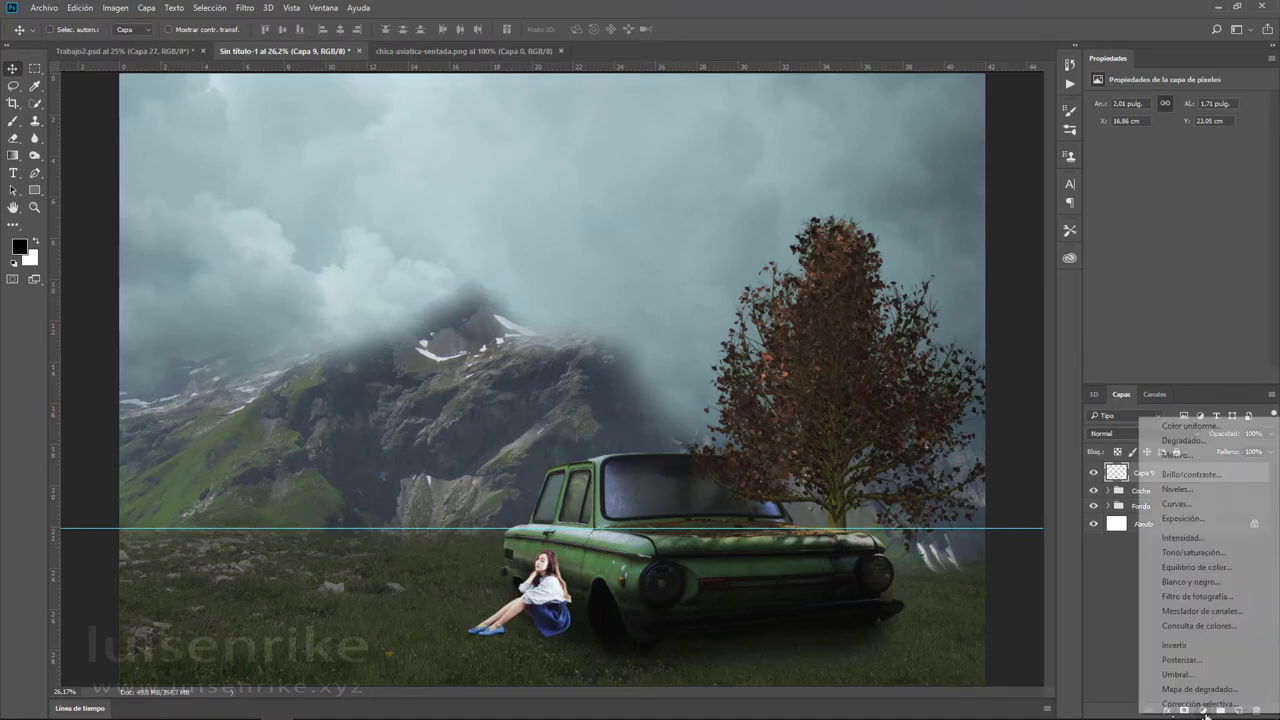
- Add a Curves adjustment clipped to Capa 9 with its midtones pulled down
{"action": "left_click", "coordinate": [1180, 508]}
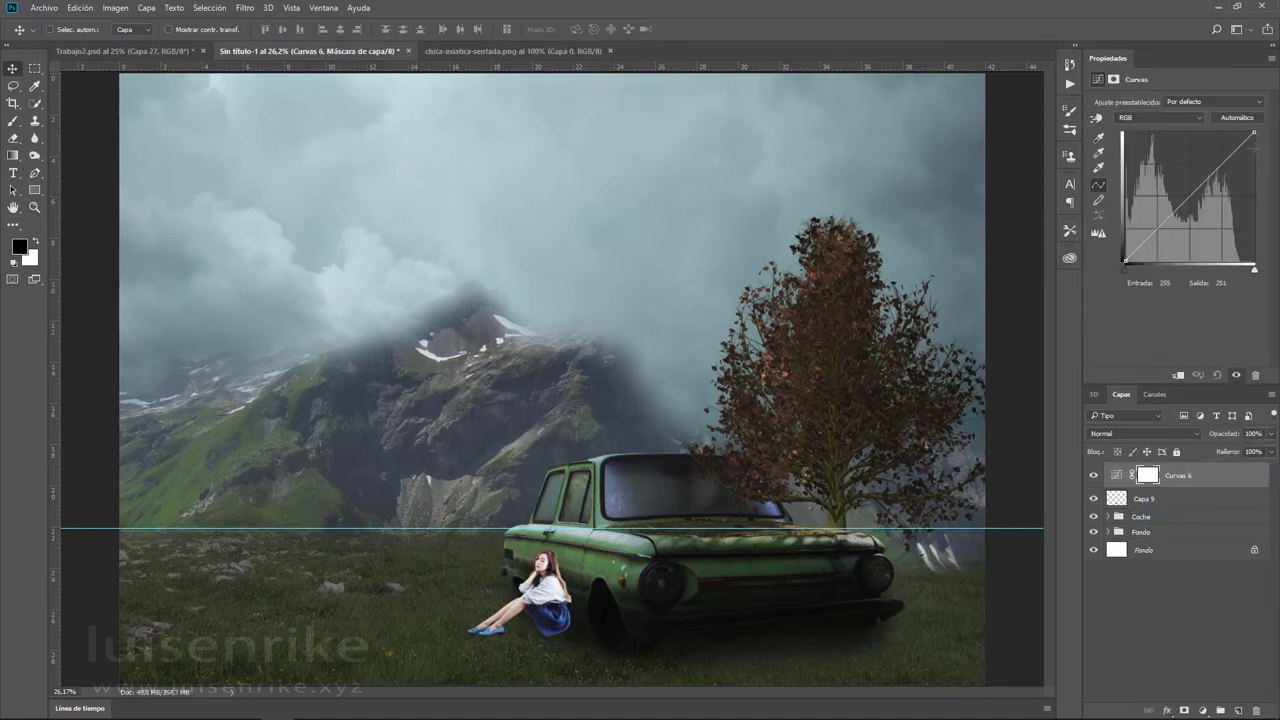
{"action": "left_click_drag", "start_coordinate": [1254, 133], "coordinate": [1254, 150]}
{"action": "left_click", "coordinate": [1178, 375]}
{"action": "left_click_drag", "start_coordinate": [1192, 205], "coordinate": [1192, 213]}
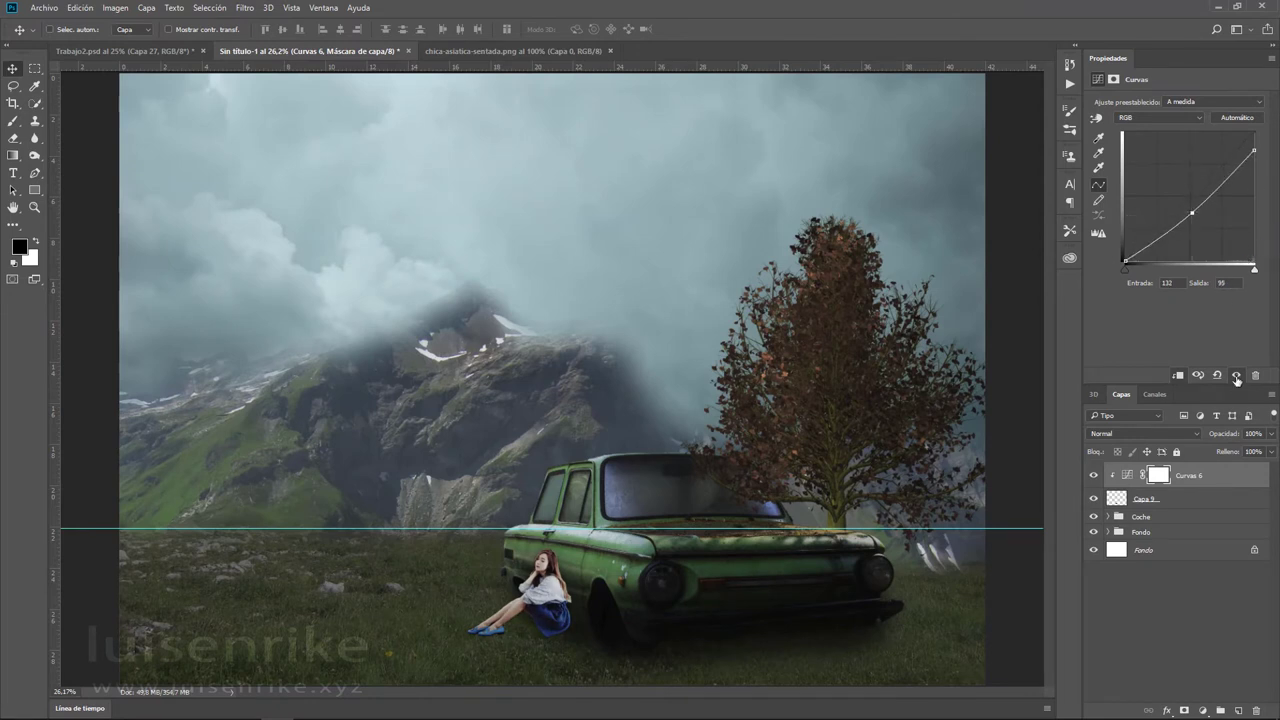
{"action": "left_click", "coordinate": [1236, 376]}
{"action": "left_click", "coordinate": [1236, 376]}
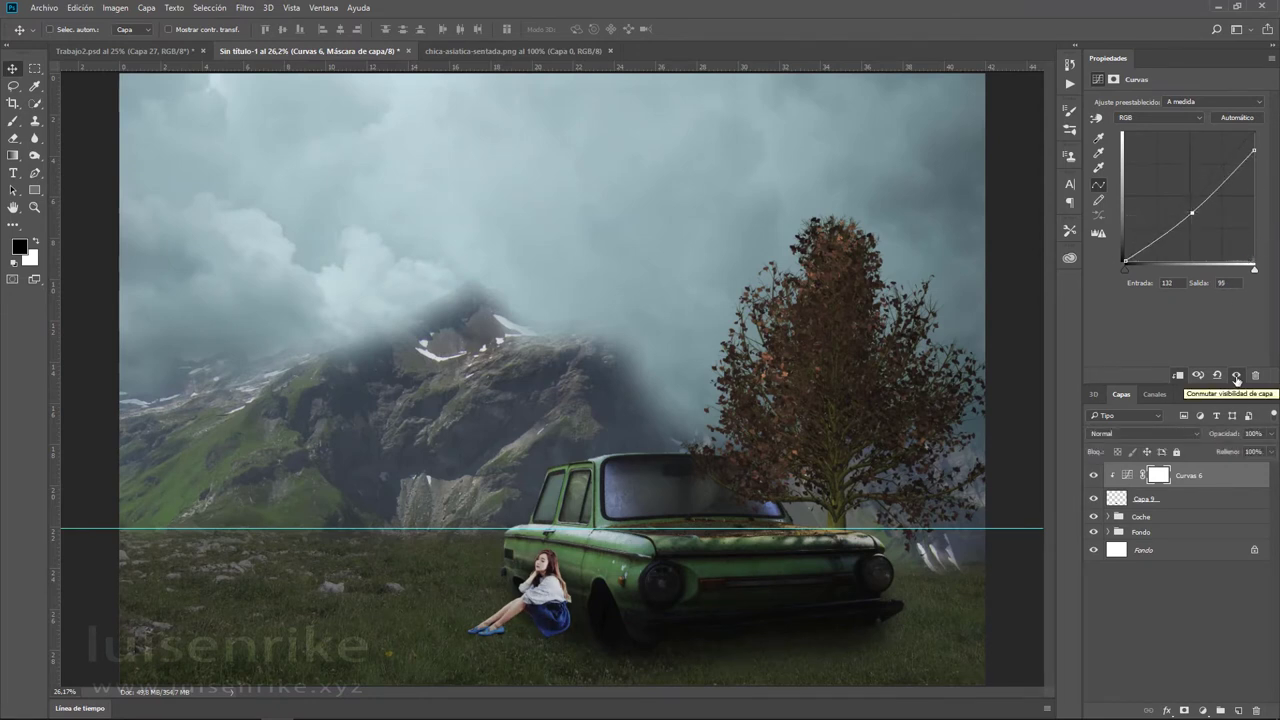
- Add a clipped Brightness/Contrast adjustment set to brightness −71 and contrast −11
{"action": "left_click", "coordinate": [1202, 710]}
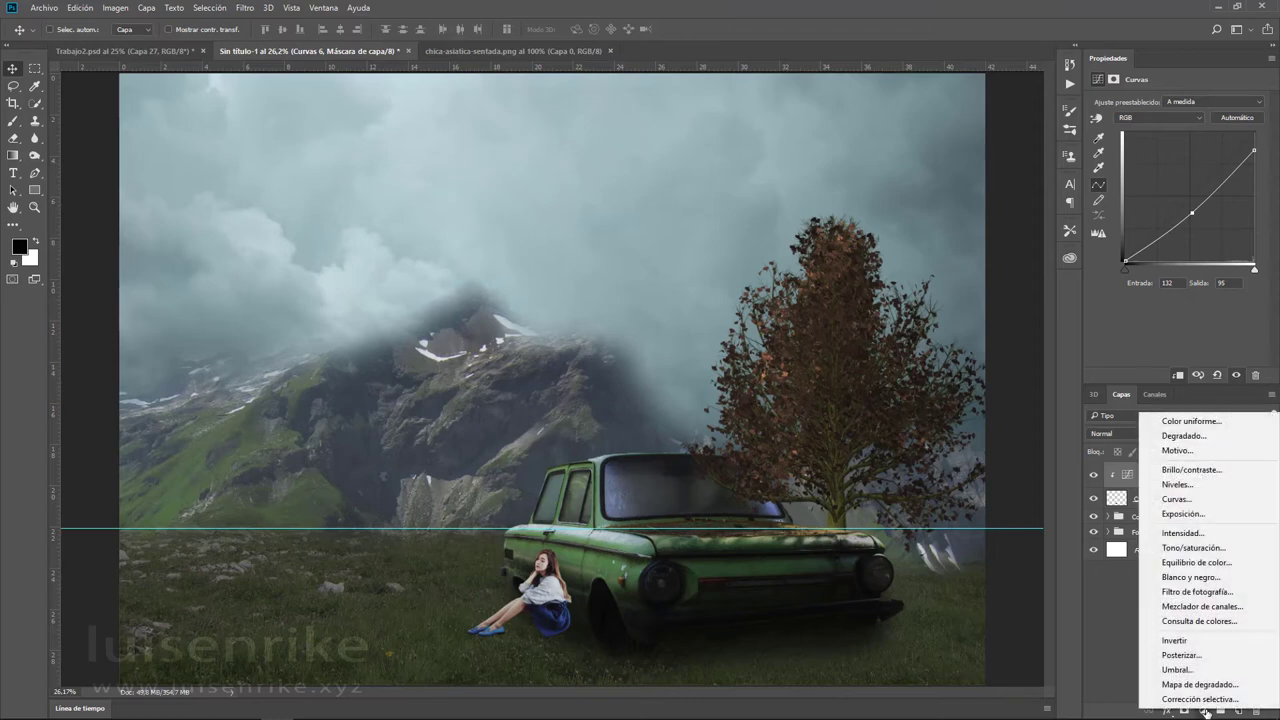
{"action": "left_click", "coordinate": [1188, 470]}
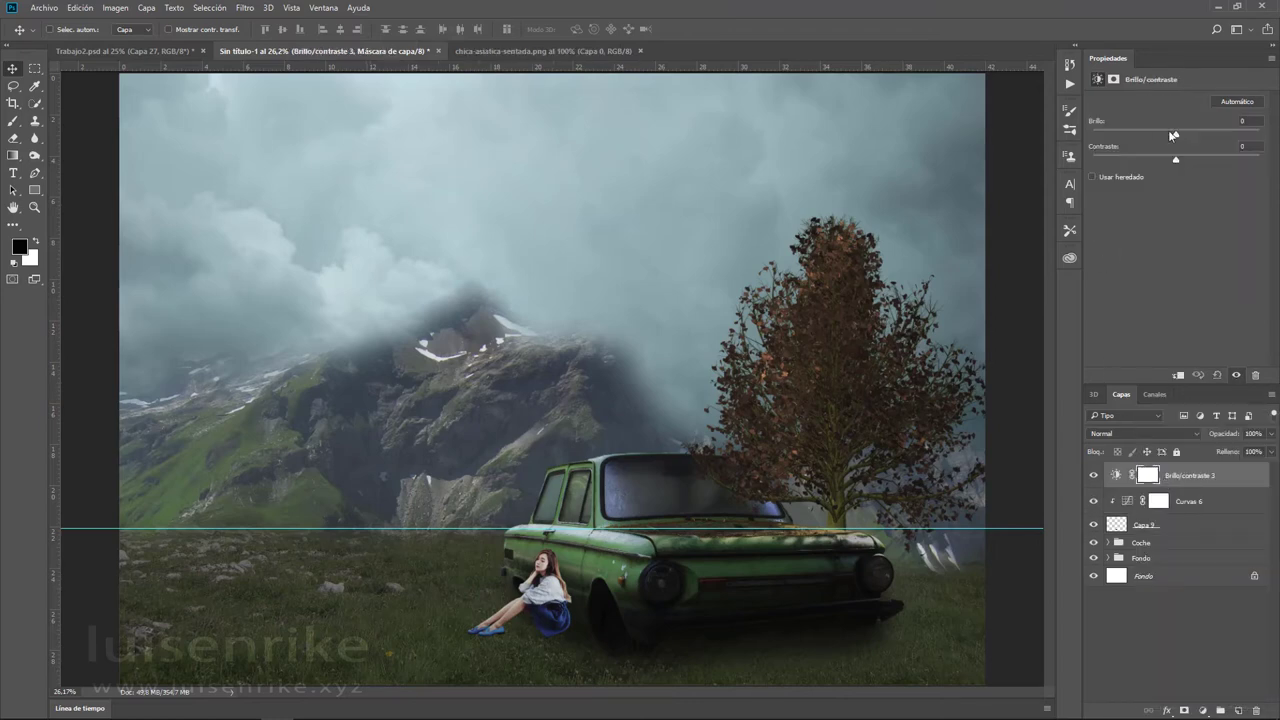
{"action": "left_click_drag", "start_coordinate": [1173, 135], "coordinate": [1128, 134]}
{"action": "left_click", "coordinate": [1177, 375]}
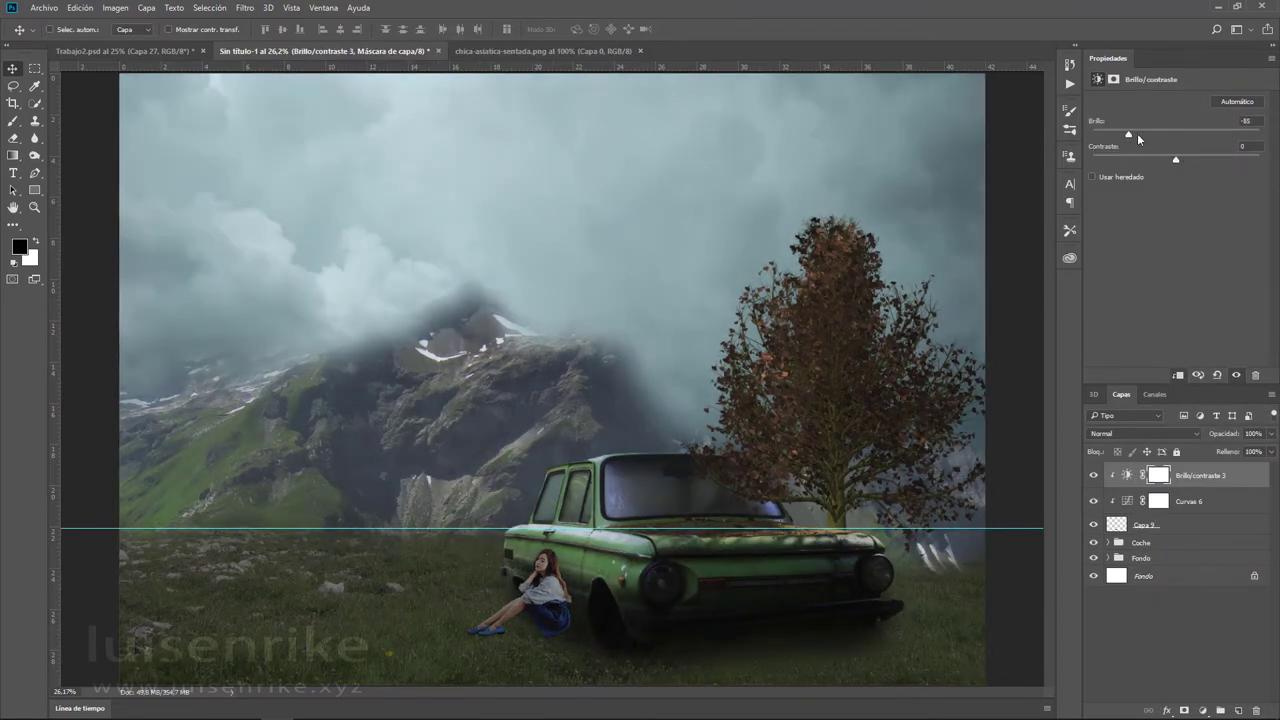
{"action": "left_click", "coordinate": [1137, 134]}
{"action": "left_click_drag", "start_coordinate": [1175, 160], "coordinate": [1166, 160]}
{"action": "double_click", "coordinate": [1236, 376]}
- Pick the Dodge tool and zoom in on the car and girl
{"action": "left_click", "coordinate": [34, 156]}
{"action": "left_click", "coordinate": [83, 158]}
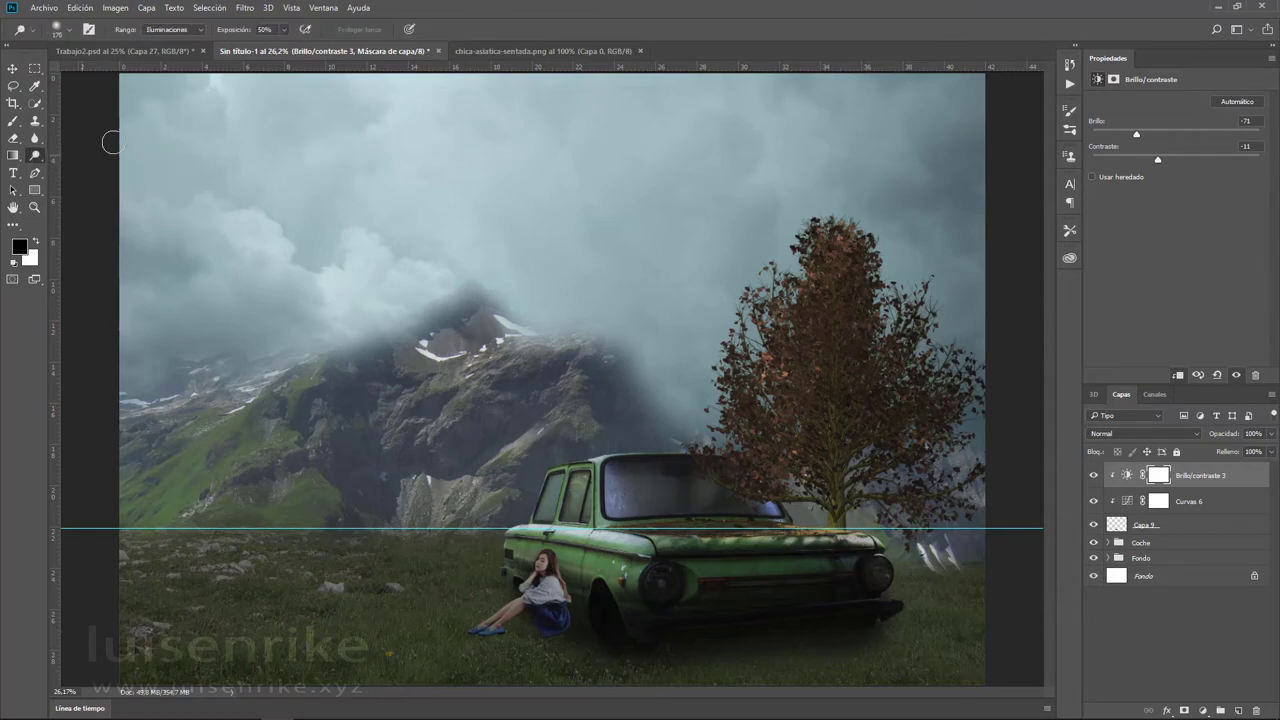
{"action": "key", "text": "ctrl+plus"}
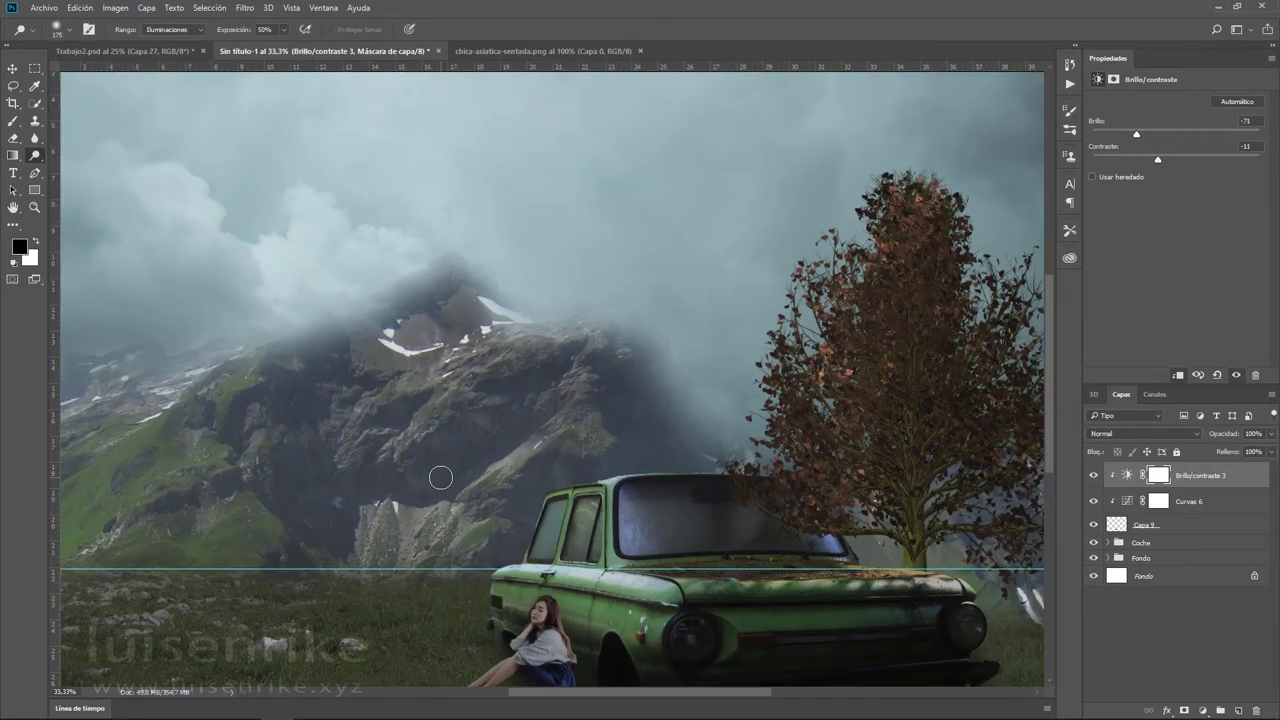
{"action": "scroll", "coordinate": [441, 477], "scroll_direction": "down", "scroll_amount": 4}
{"action": "scroll", "coordinate": [441, 477], "scroll_direction": "down", "scroll_amount": 1}
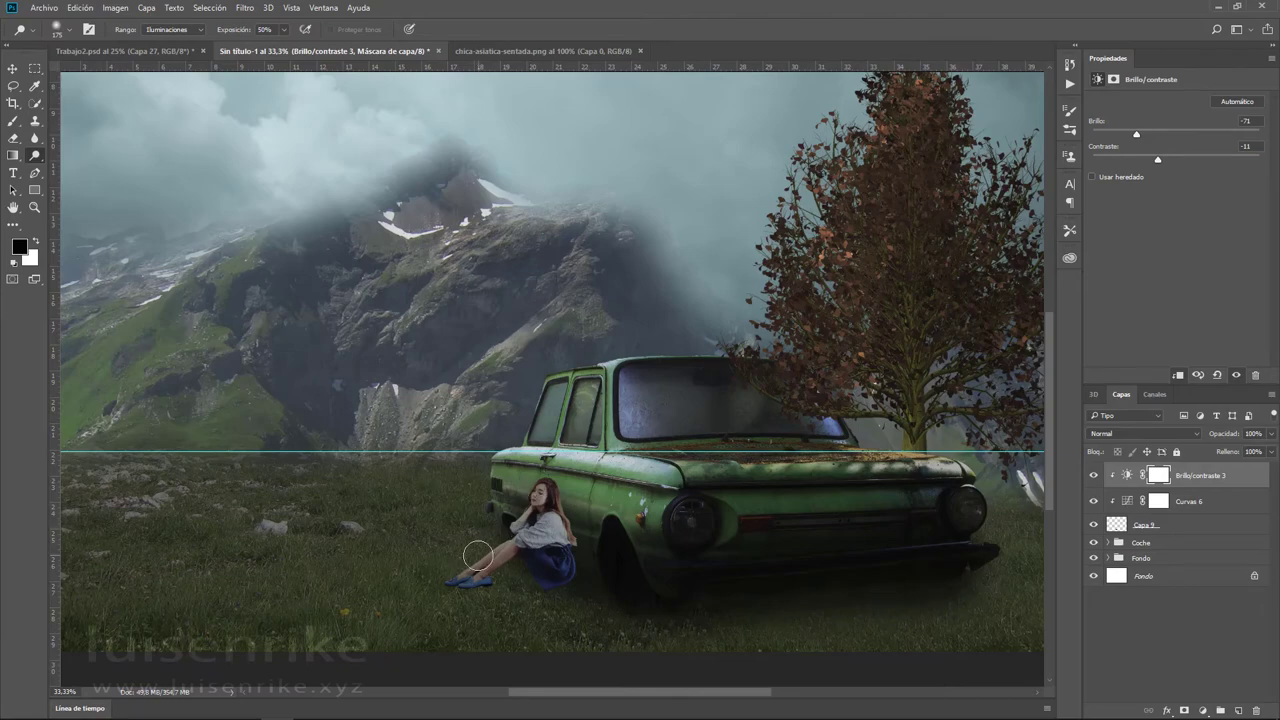
{"action": "key", "text": "ctrl+minus"}
{"action": "key", "text": "ctrl+plus"}
{"action": "key", "text": "ctrl+plus"}
{"action": "key", "text": "ctrl+plus"}
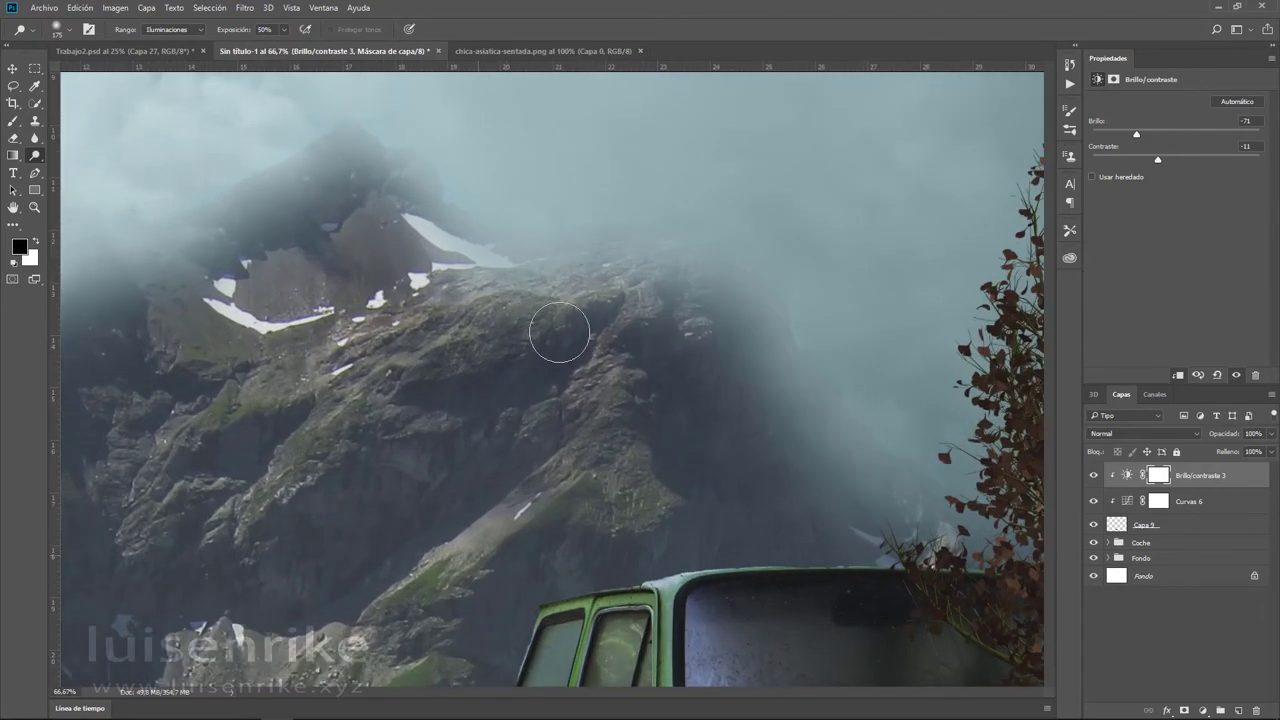
{"action": "scroll", "coordinate": [560, 329], "scroll_direction": "down", "scroll_amount": 5}
{"action": "scroll", "coordinate": [514, 329], "scroll_direction": "down", "scroll_amount": 5}
{"action": "scroll", "coordinate": [466, 305], "scroll_direction": "down", "scroll_amount": 1}
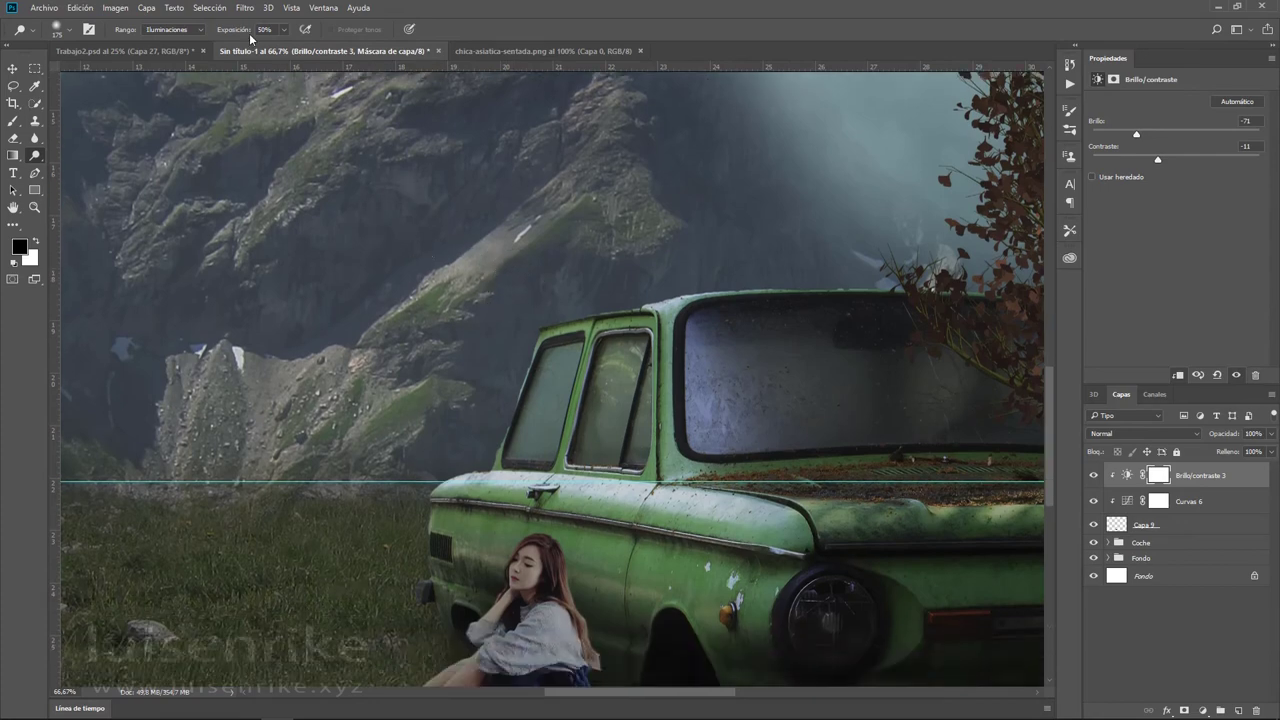
- Set the Dodge range to midtones, shrink the brush, and switch to the Burn tool
{"action": "left_click", "coordinate": [198, 30]}
{"action": "left_click", "coordinate": [165, 47]}
{"action": "scroll", "coordinate": [608, 577], "scroll_direction": "down", "scroll_amount": 5}
{"action": "scroll", "coordinate": [575, 405], "scroll_direction": "down", "scroll_amount": 2}
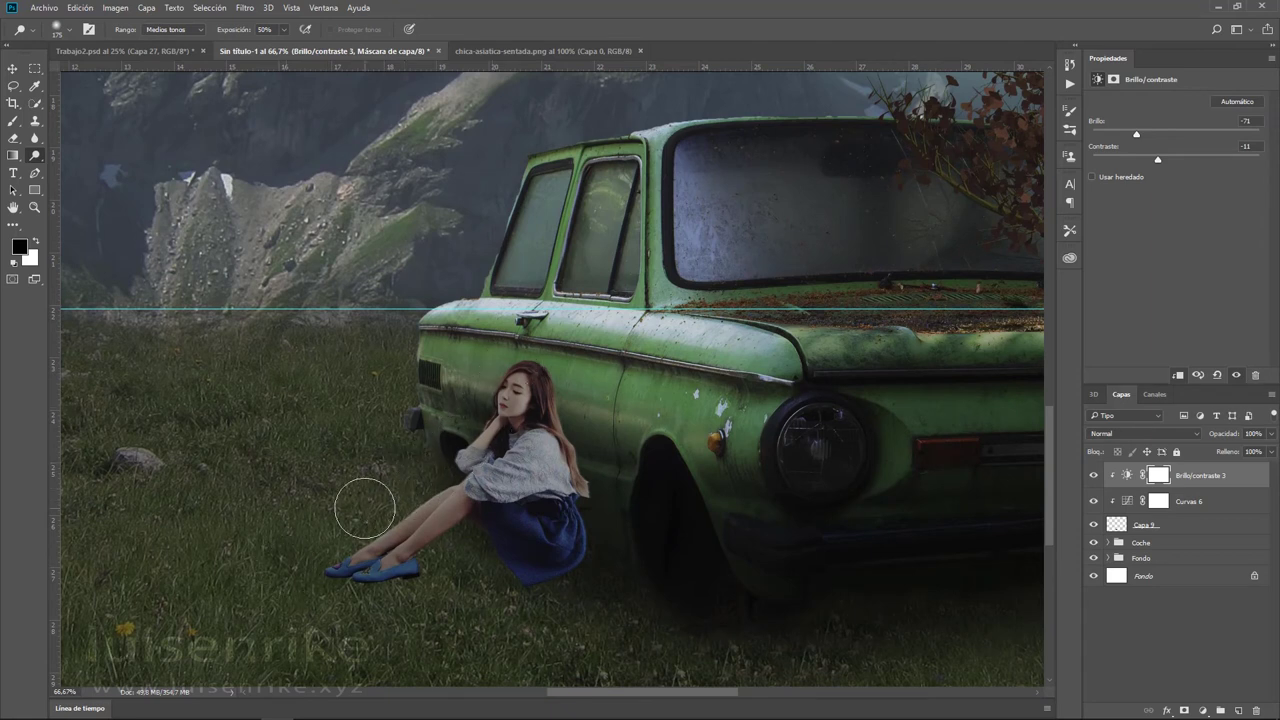
{"action": "key", "text": "bracketleft"}
{"action": "key", "text": "bracketleft"}
{"action": "key", "text": "bracketleft"}
{"action": "right_click", "coordinate": [36, 157]}
{"action": "left_click", "coordinate": [100, 170]}
- On Capa 9, dodge the girl's face to brighten it
{"action": "left_click", "coordinate": [1150, 532]}
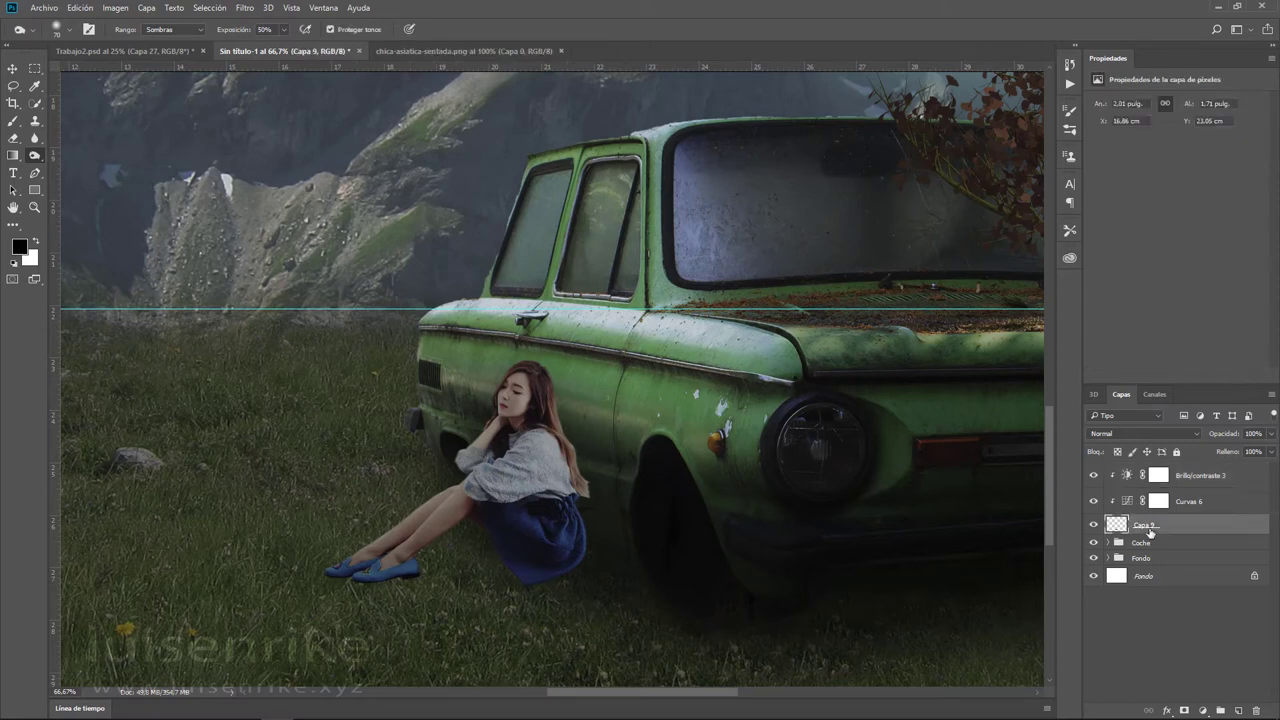
{"action": "right_click", "coordinate": [34, 155]}
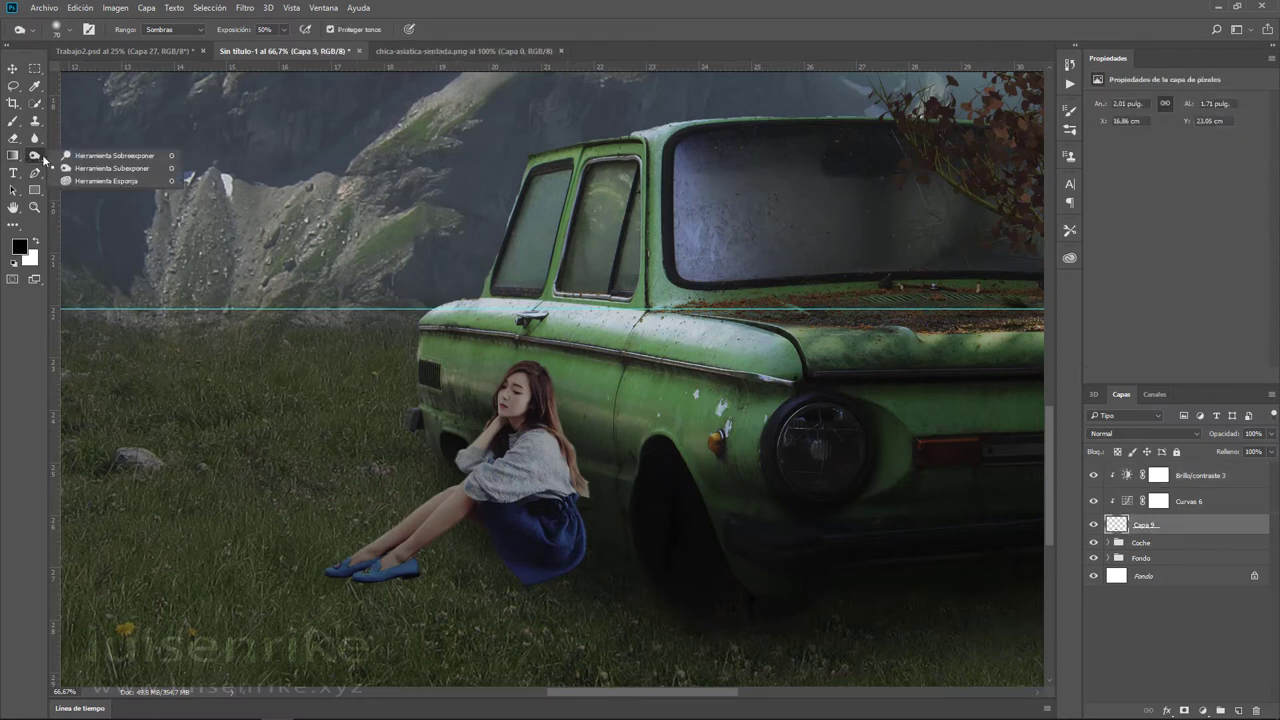
{"action": "left_click", "coordinate": [62, 159]}
{"action": "mouse_move", "coordinate": [518, 404]}
{"action": "left_mouse_down"}
{"action": "mouse_move", "coordinate": [500, 395]}
{"action": "mouse_move", "coordinate": [505, 410]}
{"action": "left_mouse_up"}
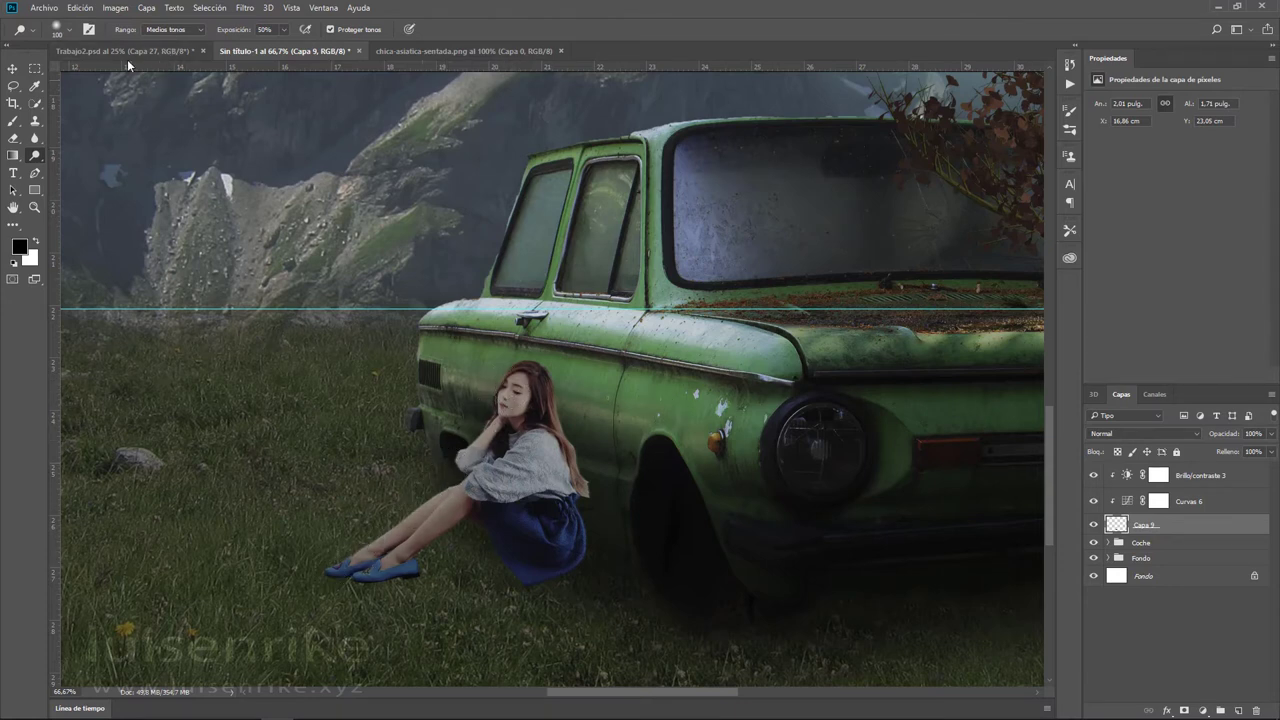
- Dodge highlights around the girl's legs and grass, adjusting exposure between 8% and 36%
{"action": "left_click", "coordinate": [181, 30]}
{"action": "left_click", "coordinate": [165, 53]}
{"action": "left_click", "coordinate": [284, 30]}
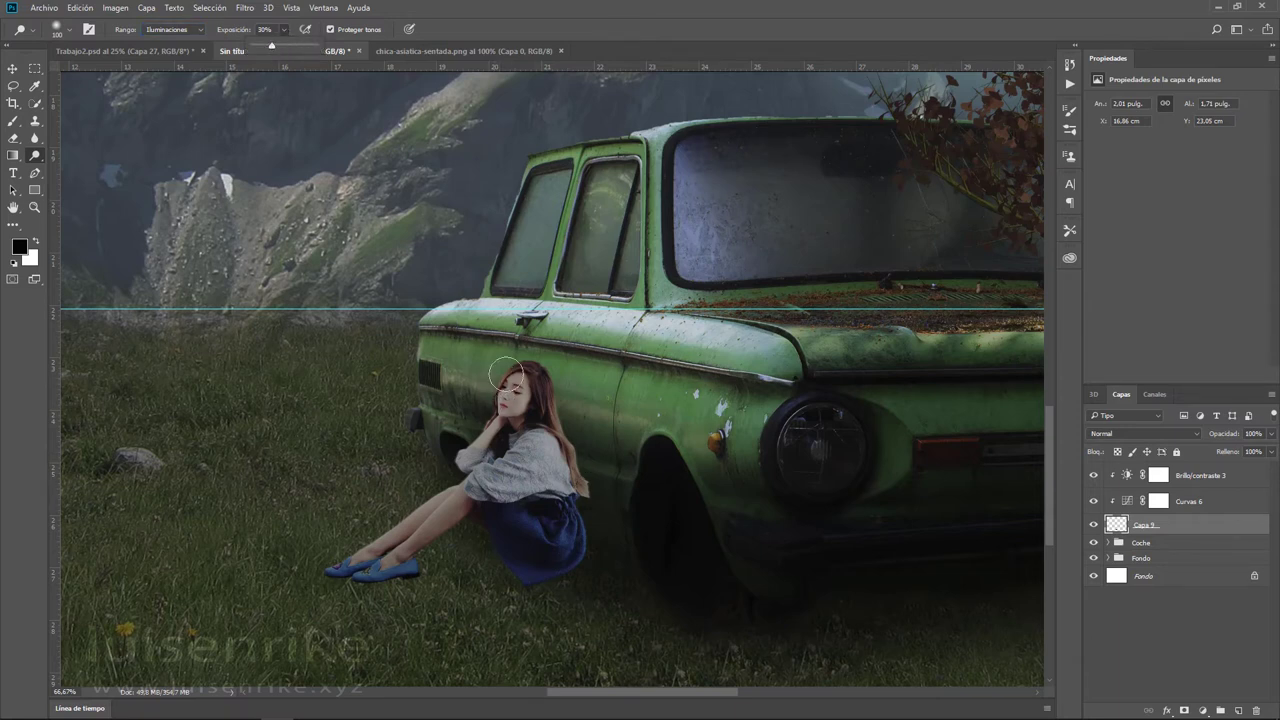
{"action": "key", "text": "bracketright"}
{"action": "key", "text": "bracketright"}
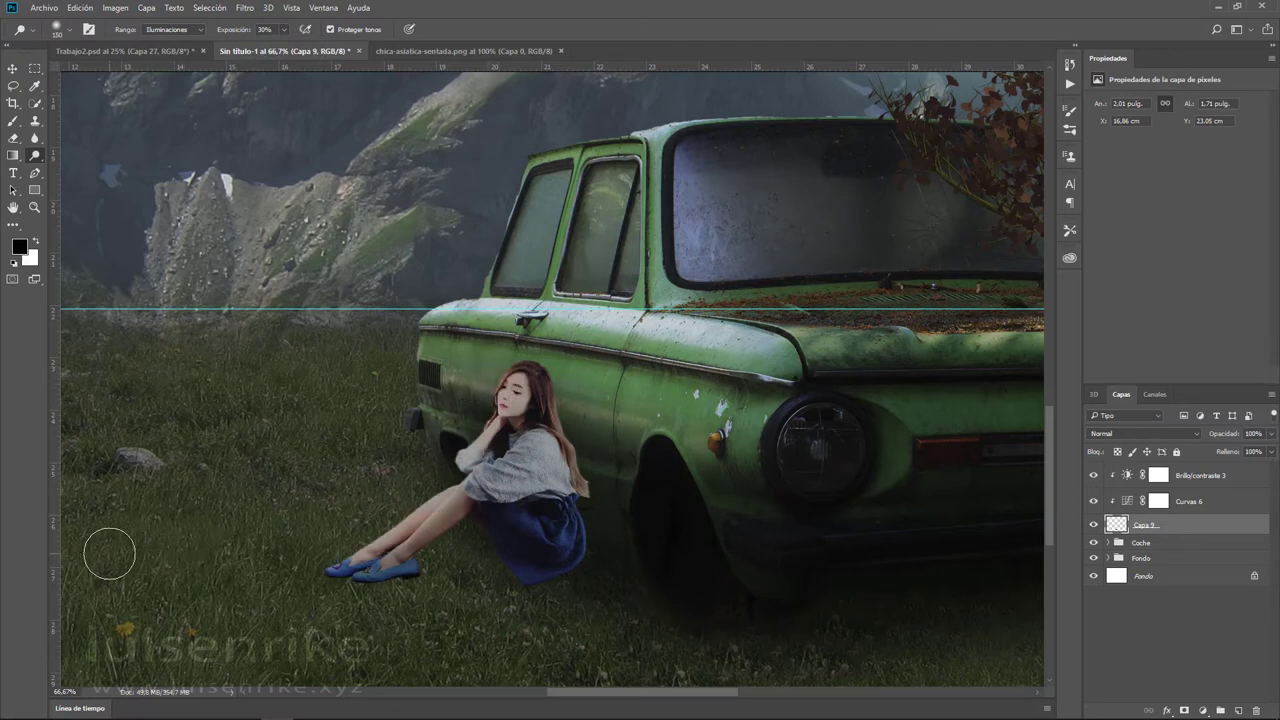
{"action": "left_click_drag", "start_coordinate": [350, 560], "coordinate": [470, 455]}
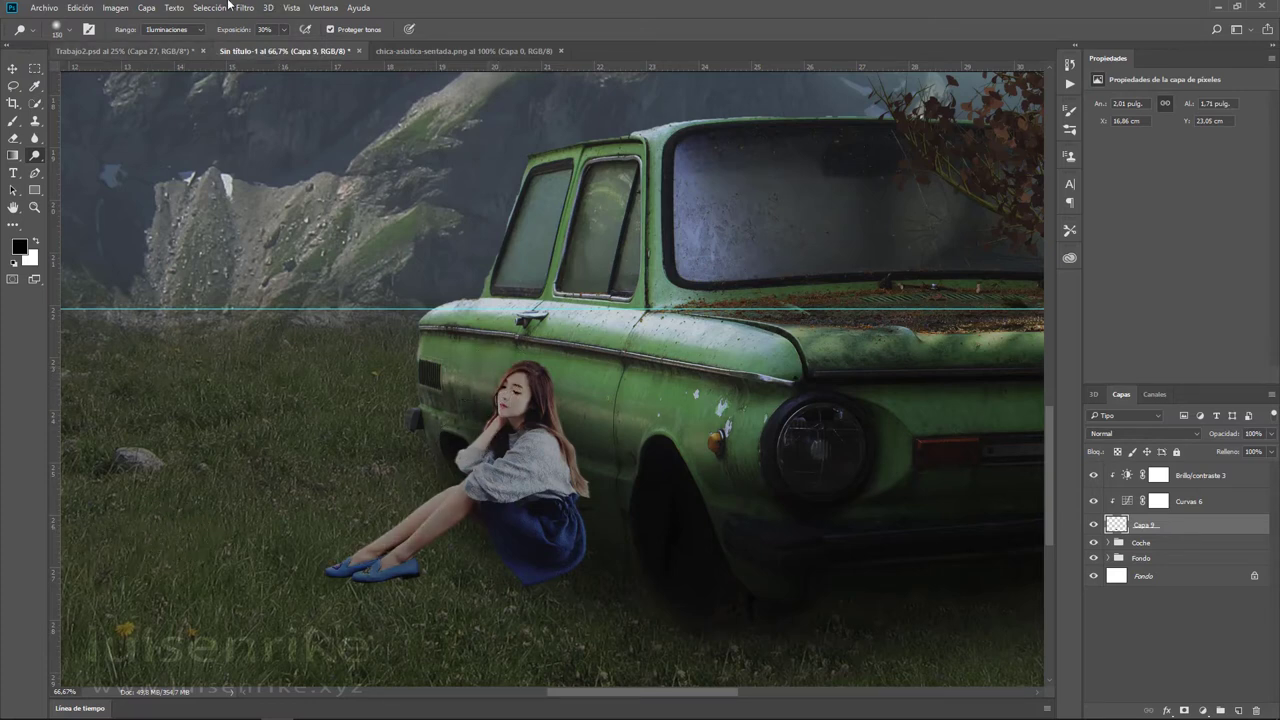
{"action": "left_click", "coordinate": [285, 31]}
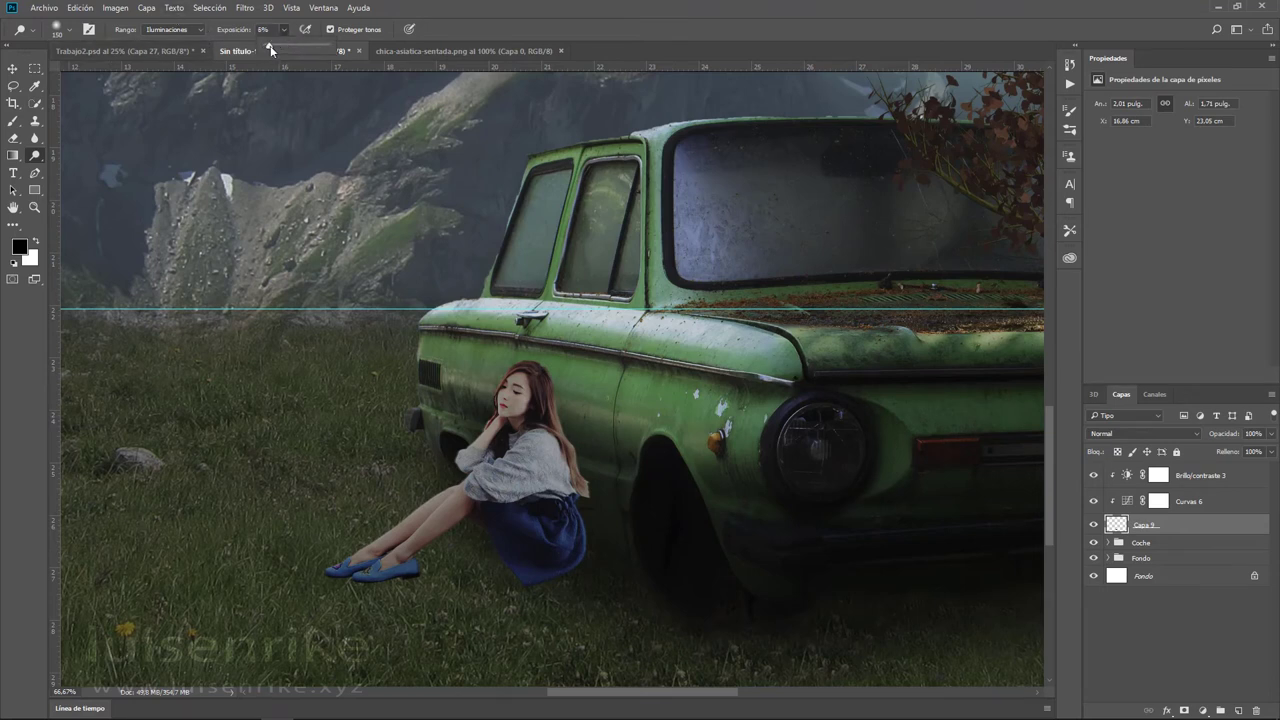
{"action": "left_click", "coordinate": [500, 368]}
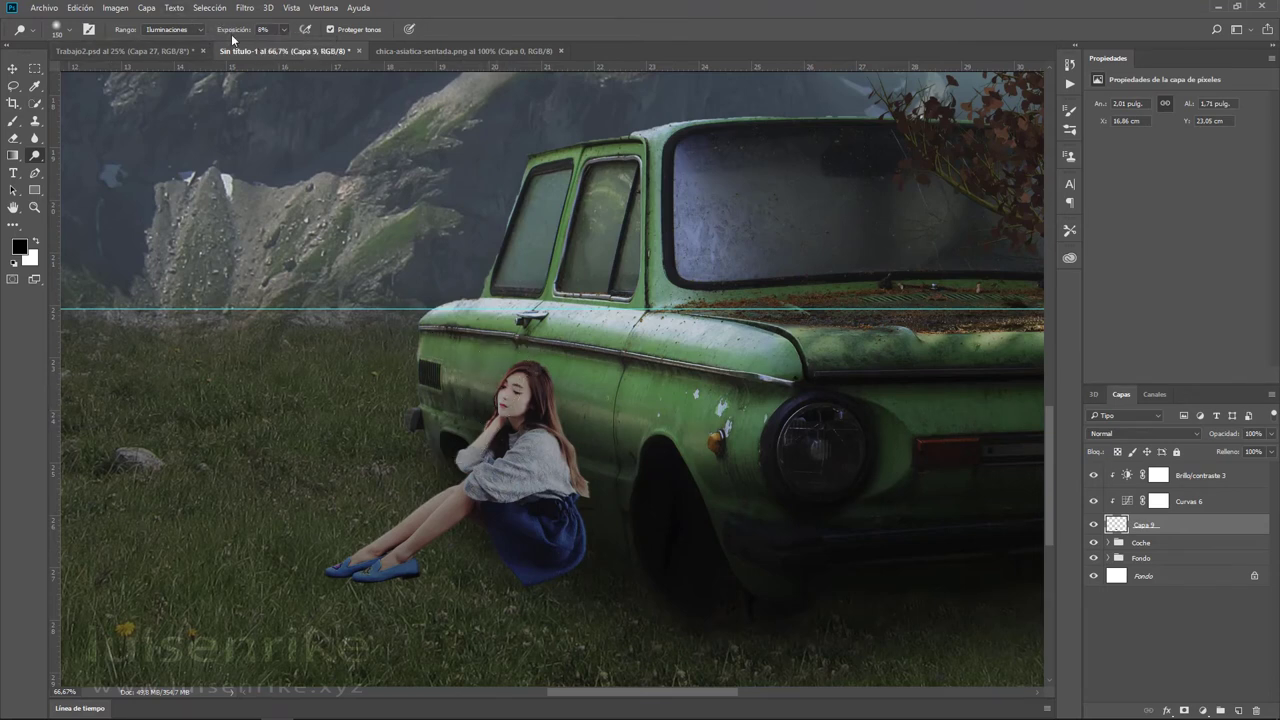
{"action": "left_click", "coordinate": [284, 31]}
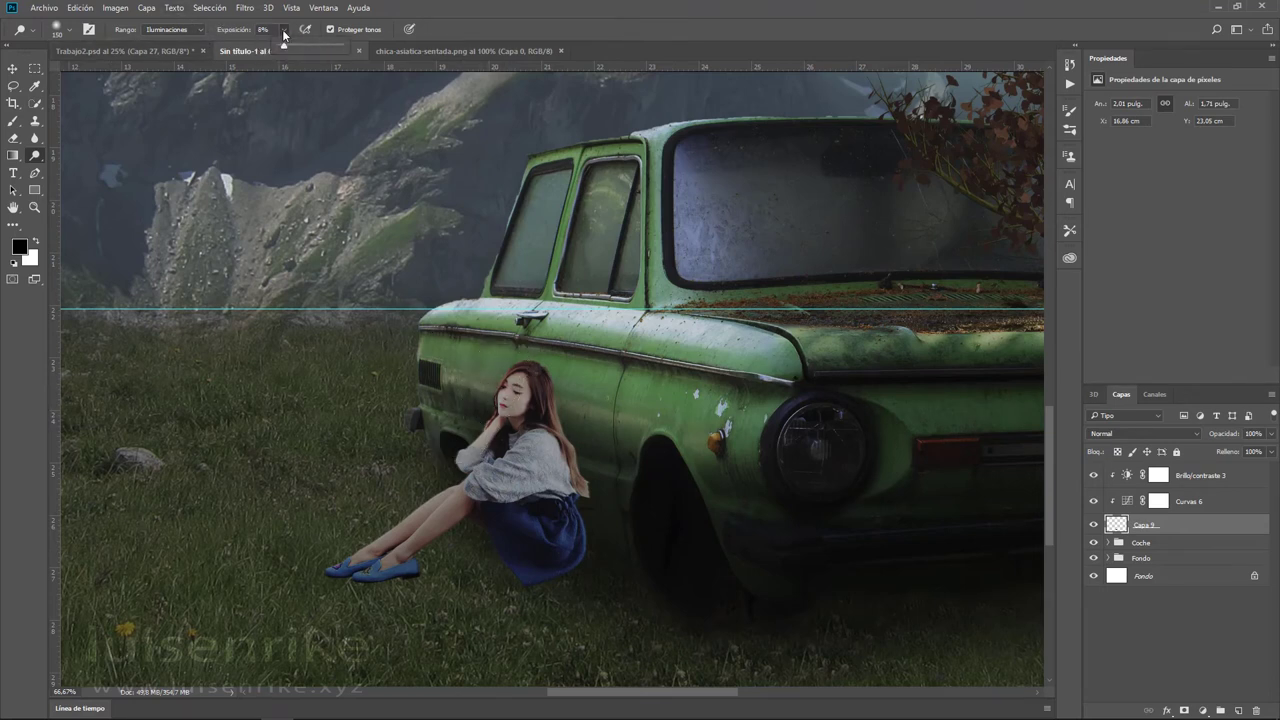
{"action": "left_click", "coordinate": [460, 440]}
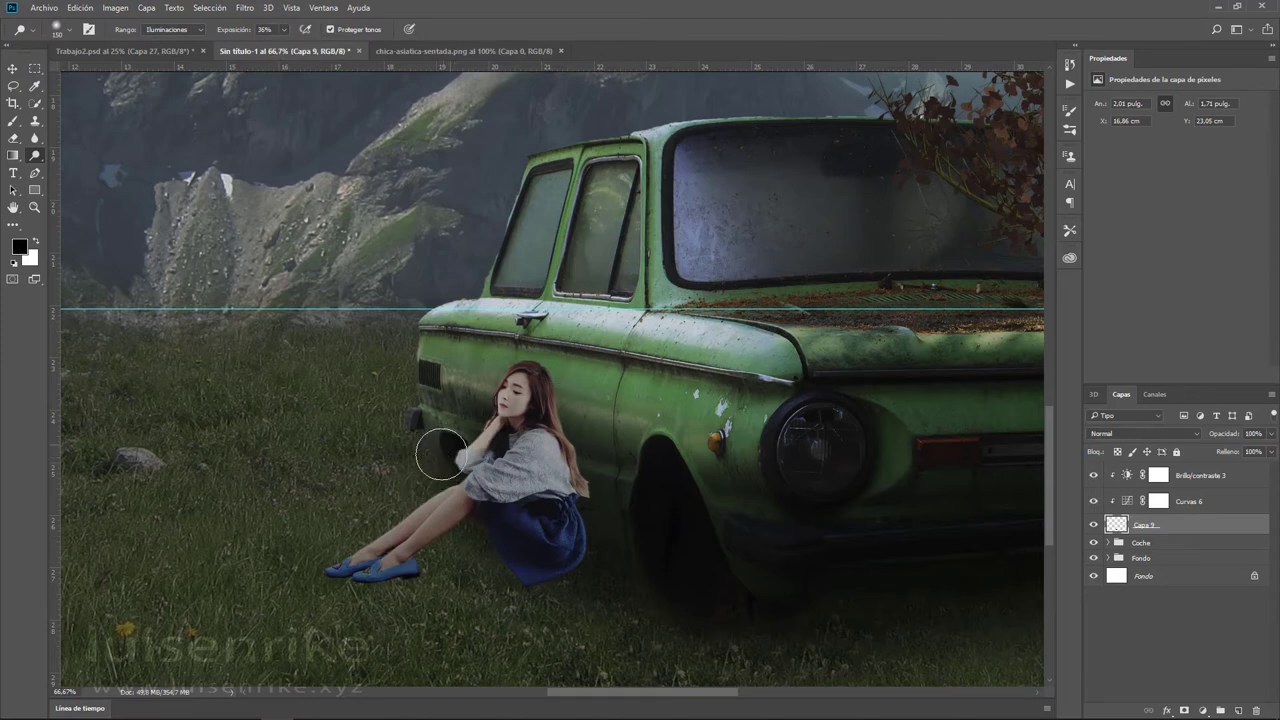
{"action": "left_click_drag", "start_coordinate": [428, 498], "coordinate": [408, 520]}
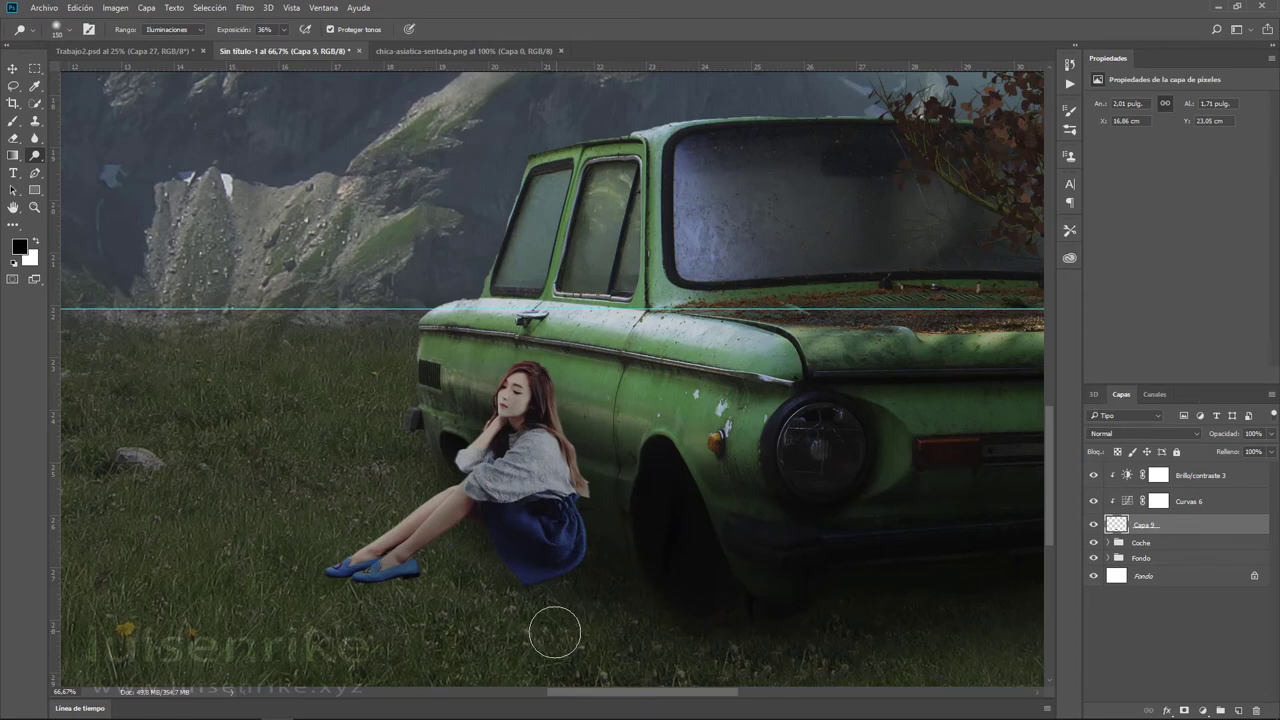
- Burn the girl's lower sweater and skirt with a 100 px brush on highlights
{"action": "right_click", "coordinate": [36, 157]}
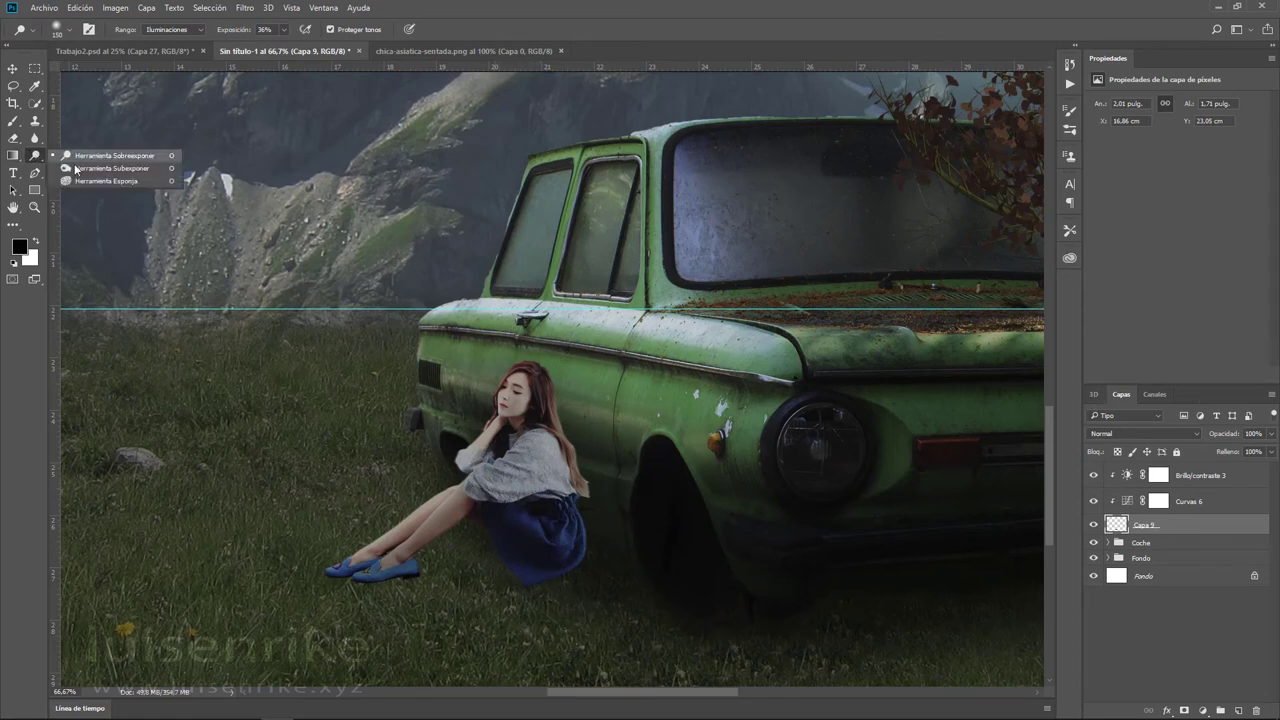
{"action": "left_click", "coordinate": [100, 170]}
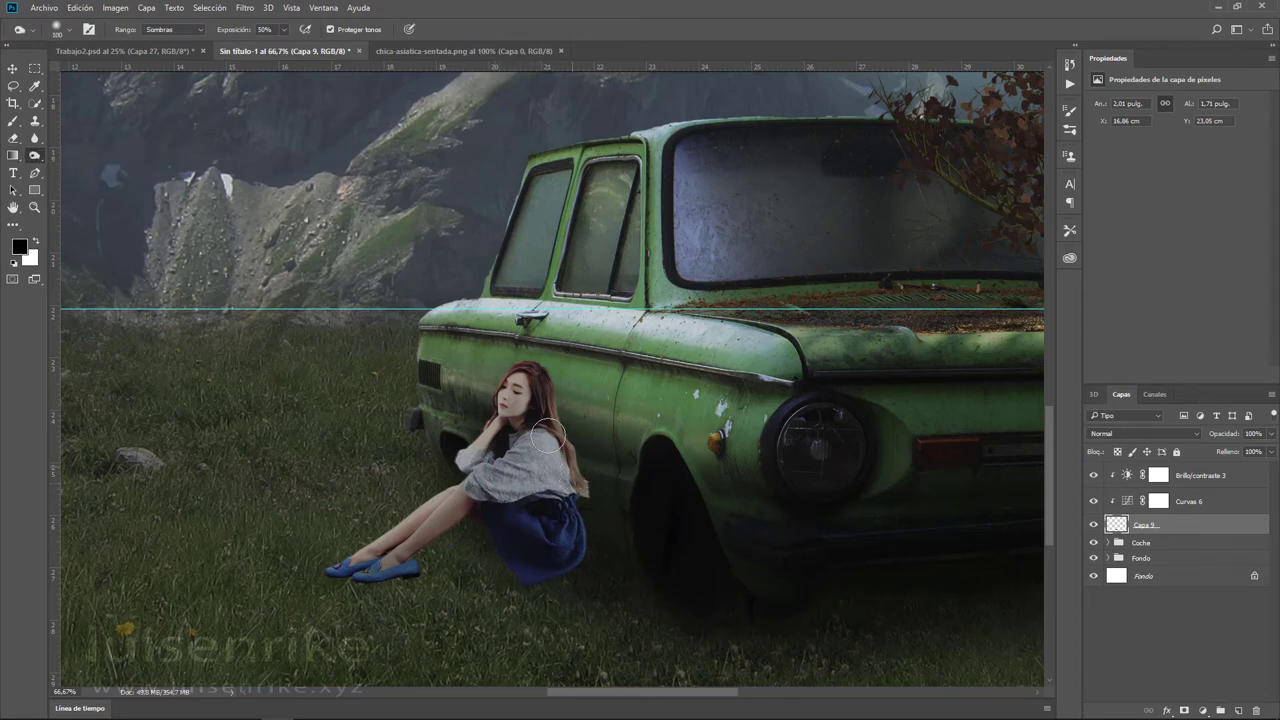
{"action": "key", "text": "bracketright"}
{"action": "key", "text": "bracketright"}
{"action": "key", "text": "bracketright"}
{"action": "left_click", "coordinate": [173, 29]}
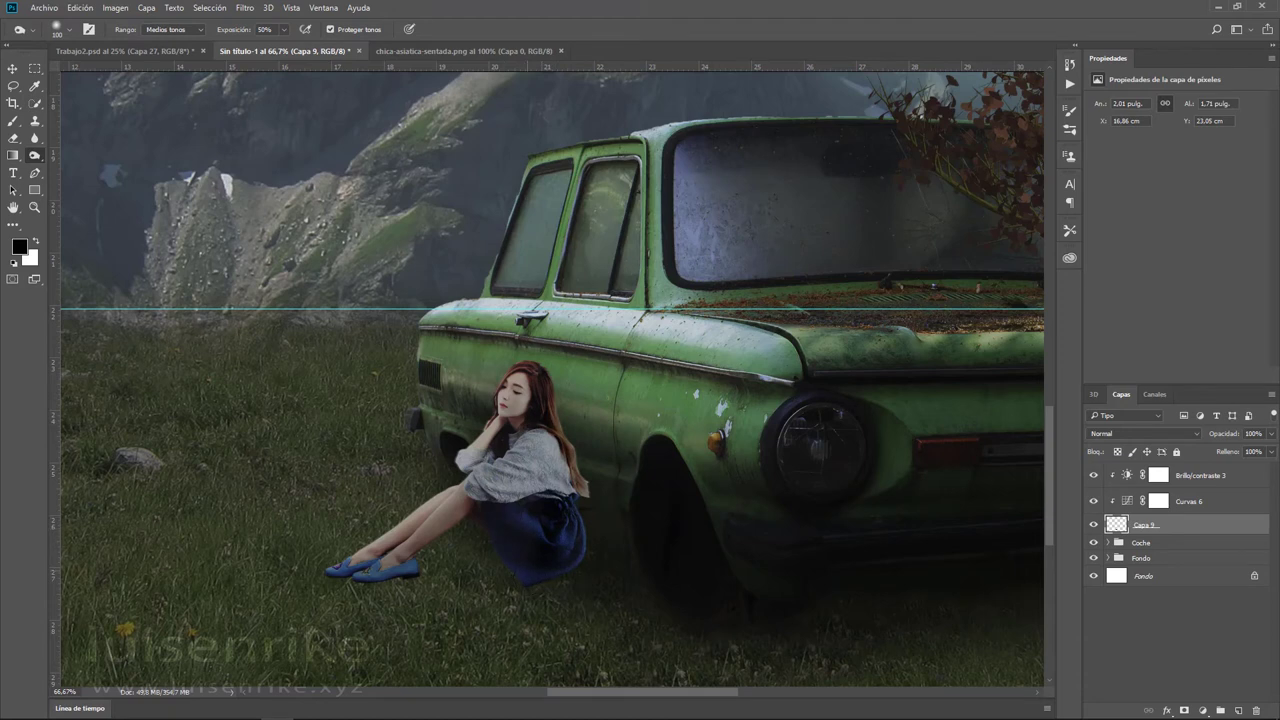
{"action": "left_click", "coordinate": [195, 30]}
{"action": "left_click", "coordinate": [165, 53]}
{"action": "mouse_move", "coordinate": [545, 500]}
{"action": "left_mouse_down"}
{"action": "mouse_move", "coordinate": [530, 480]}
{"action": "mouse_move", "coordinate": [489, 524]}
{"action": "left_mouse_up"}
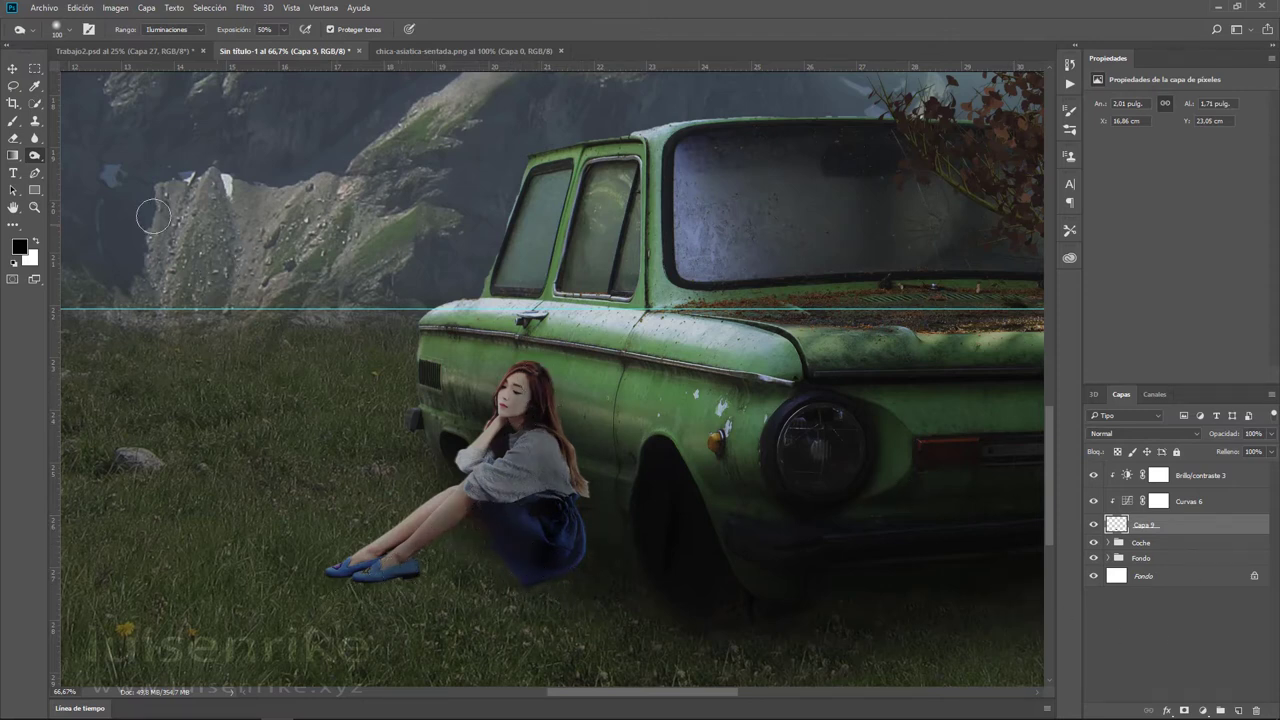
- Set the Dodge tool to a 150 px brush at 9% exposure, then select Brillo/contraste 3
{"action": "right_click", "coordinate": [40, 160]}
{"action": "left_click", "coordinate": [90, 158]}
{"action": "key", "text": "bracketright"}
{"action": "key", "text": "bracketright"}
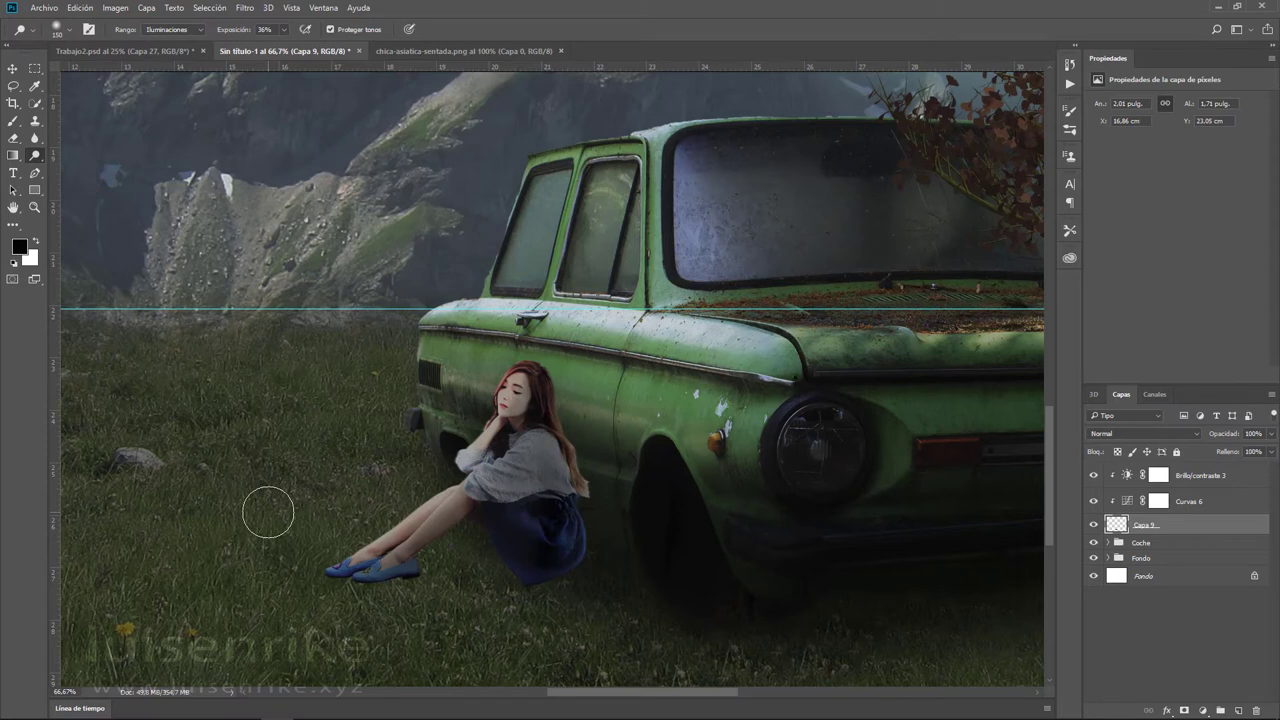
{"action": "key", "text": "ctrl+z"}
{"action": "left_click", "coordinate": [285, 30]}
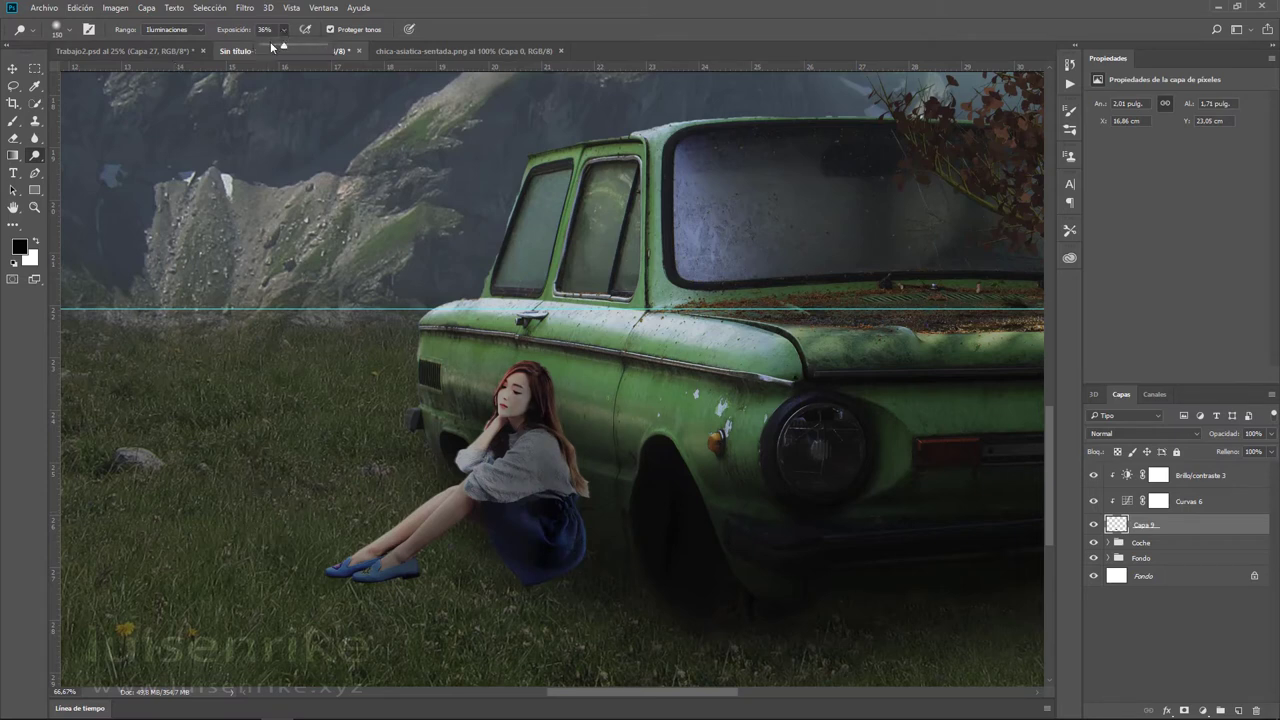
{"action": "left_click_drag", "start_coordinate": [267, 47], "coordinate": [266, 47]}
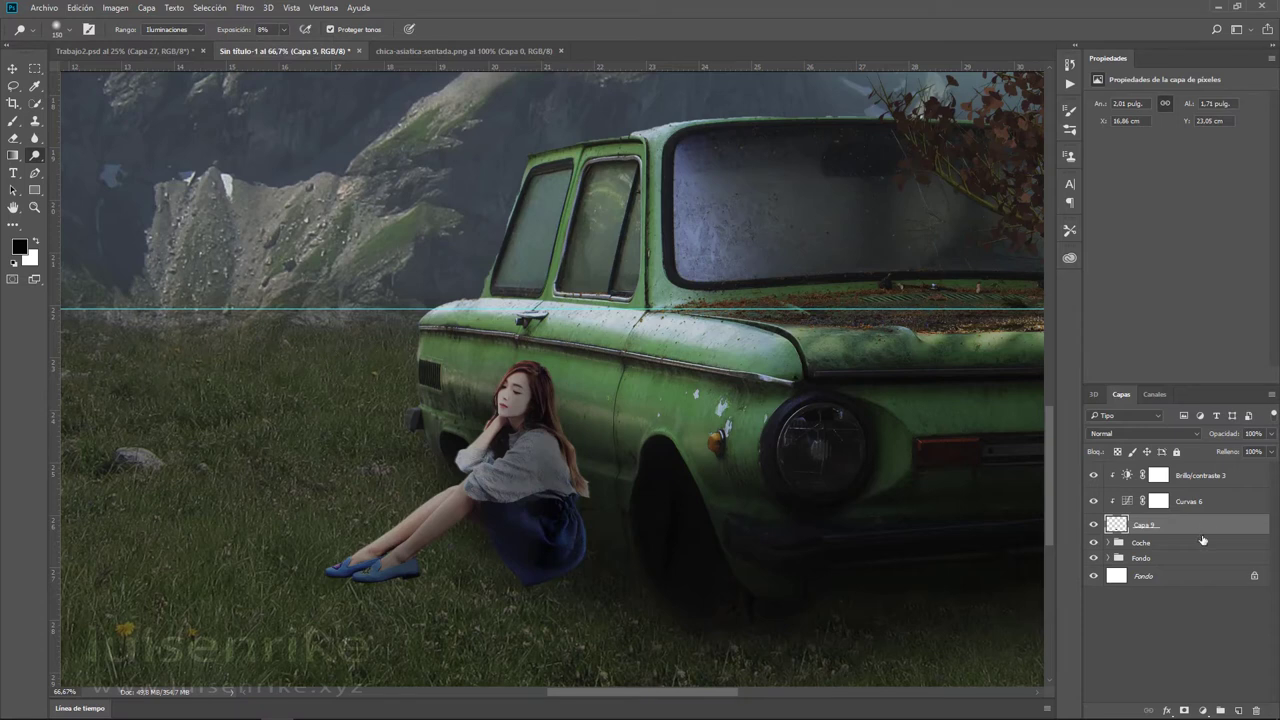
{"action": "left_click", "coordinate": [1204, 480]}
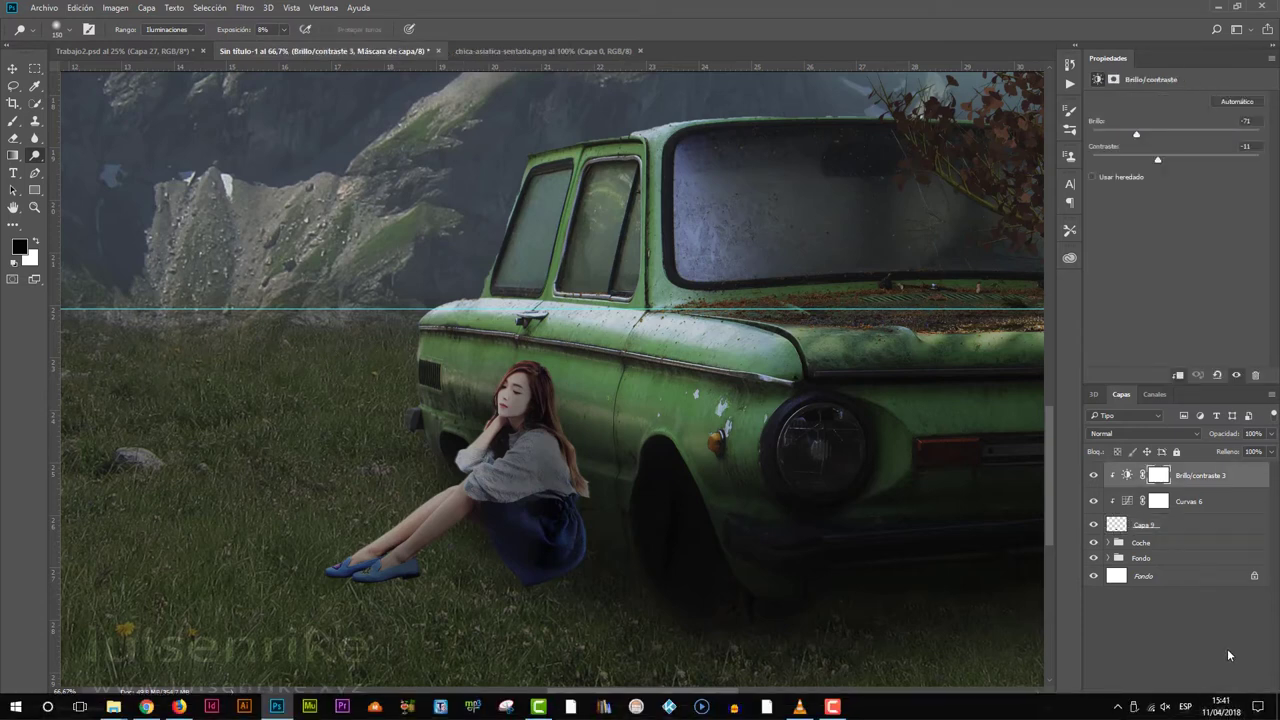
- On new layer Capa 10, clone-stamp grass over the girl's blue shoes and feet
{"action": "left_click", "coordinate": [1239, 710]}
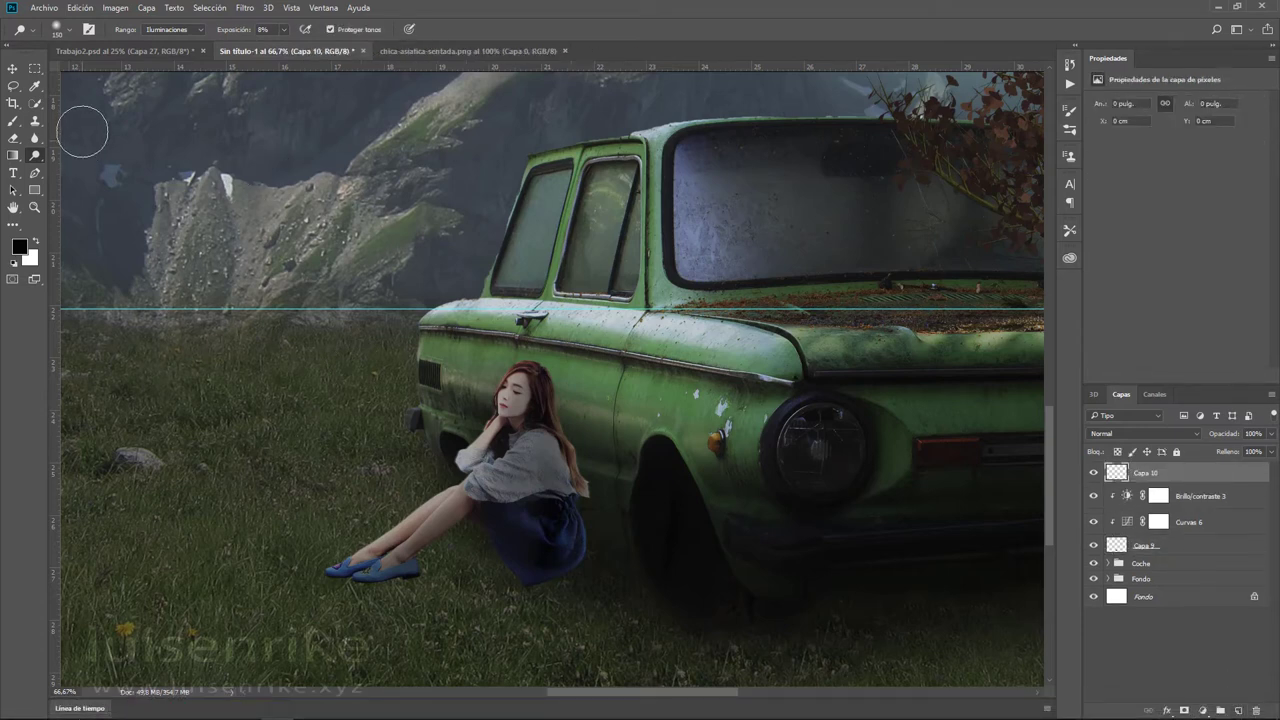
{"action": "left_click", "coordinate": [33, 122]}
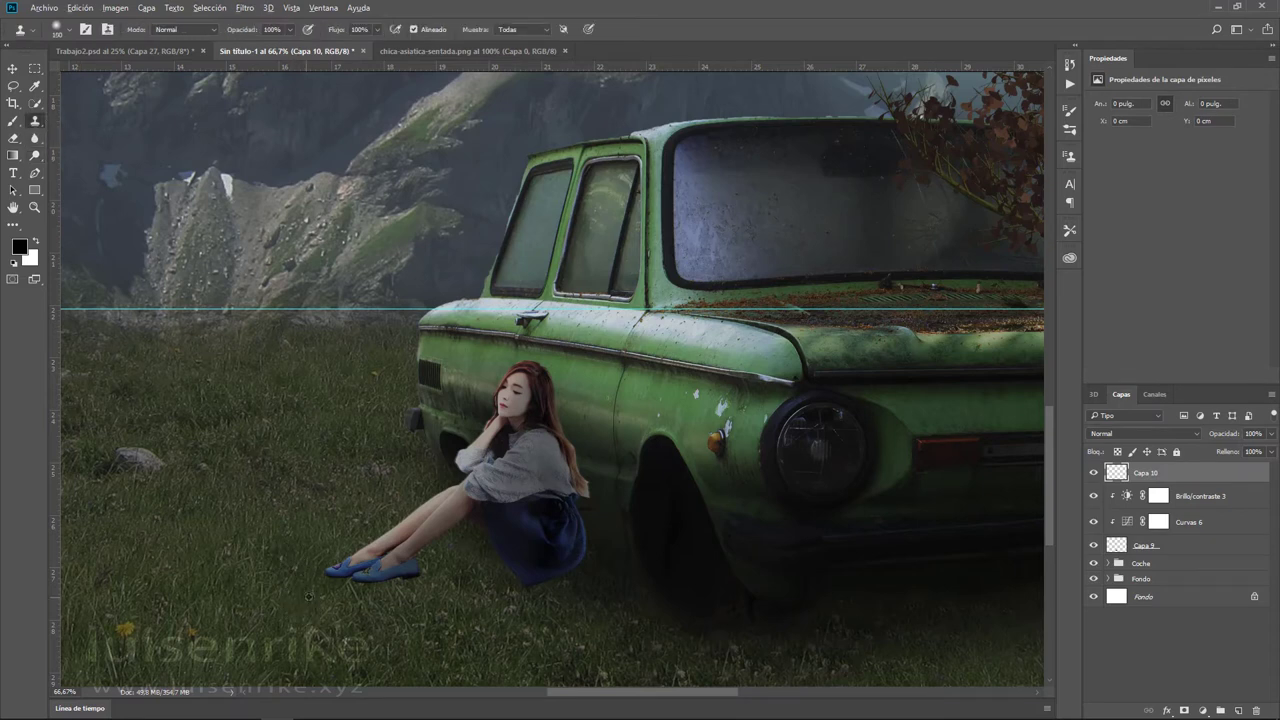
{"action": "left_click_drag", "start_coordinate": [333, 590], "coordinate": [563, 583]}
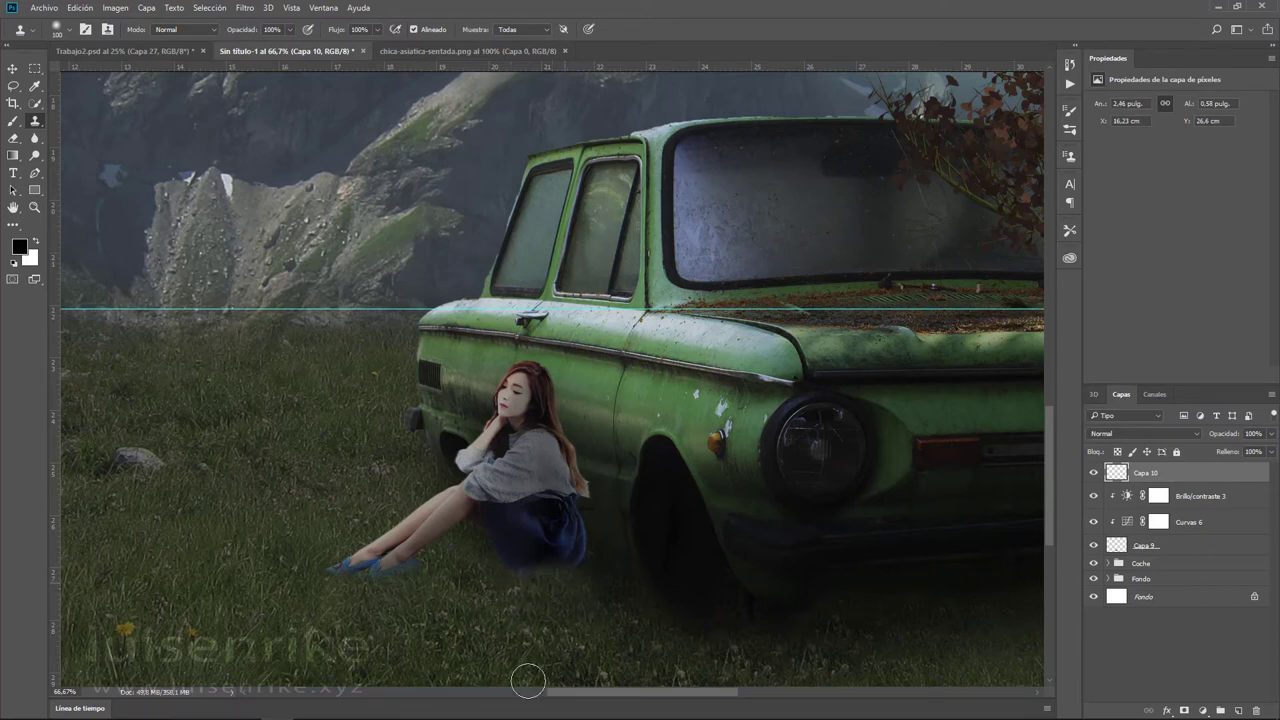
{"action": "left_click_drag", "start_coordinate": [560, 649], "coordinate": [551, 651]}
- On a new layer above Coche, paint a black shadow down the girl's right side at 66% opacity
{"action": "left_click", "coordinate": [1180, 566]}
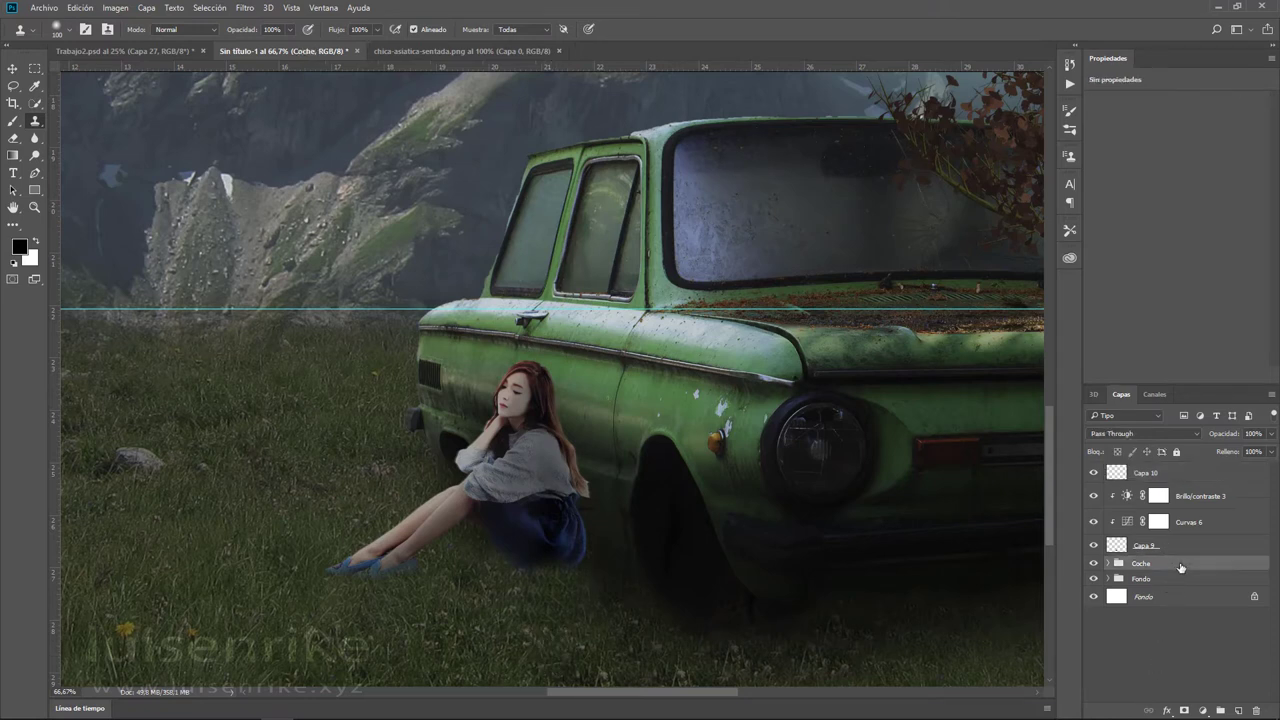
{"action": "left_click", "coordinate": [1239, 711]}
{"action": "key", "text": "b"}
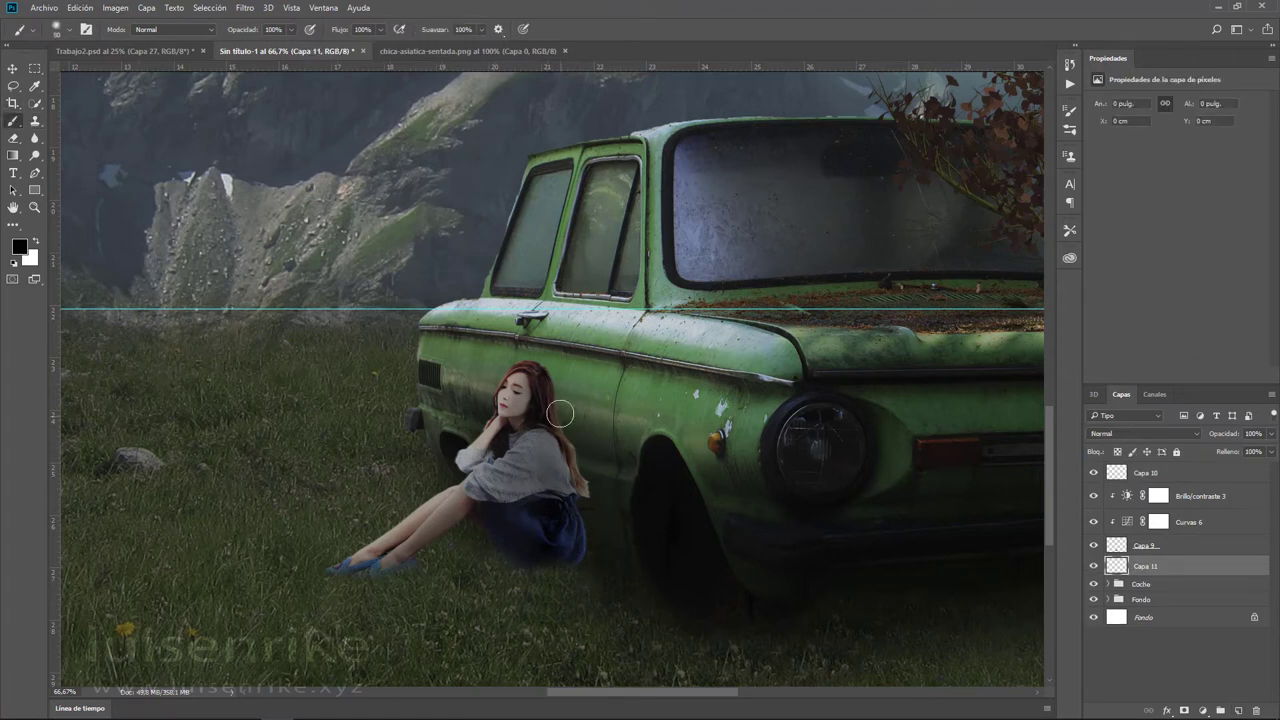
{"action": "key", "text": "bracketright"}
{"action": "key", "text": "bracketright"}
{"action": "key", "text": "bracketright"}
{"action": "left_click_drag", "start_coordinate": [563, 391], "coordinate": [582, 547]}
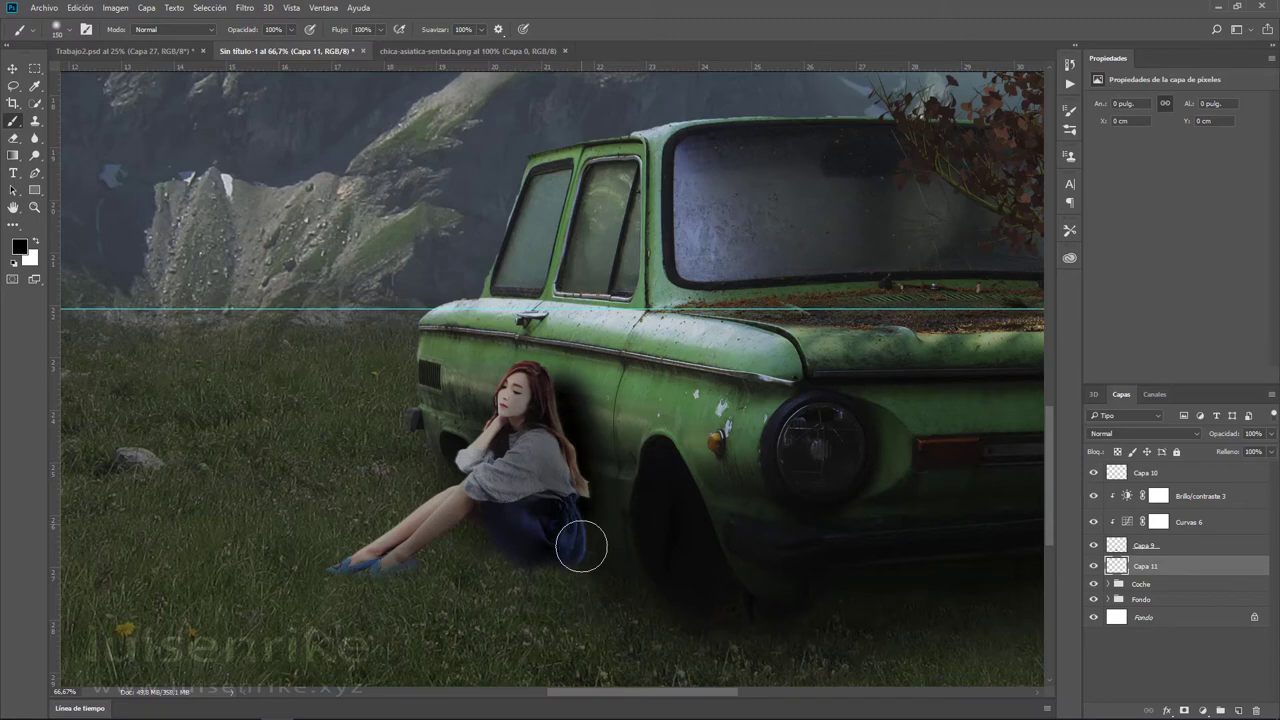
{"action": "left_click", "coordinate": [1271, 434]}
{"action": "left_click_drag", "start_coordinate": [1265, 451], "coordinate": [1250, 453]}
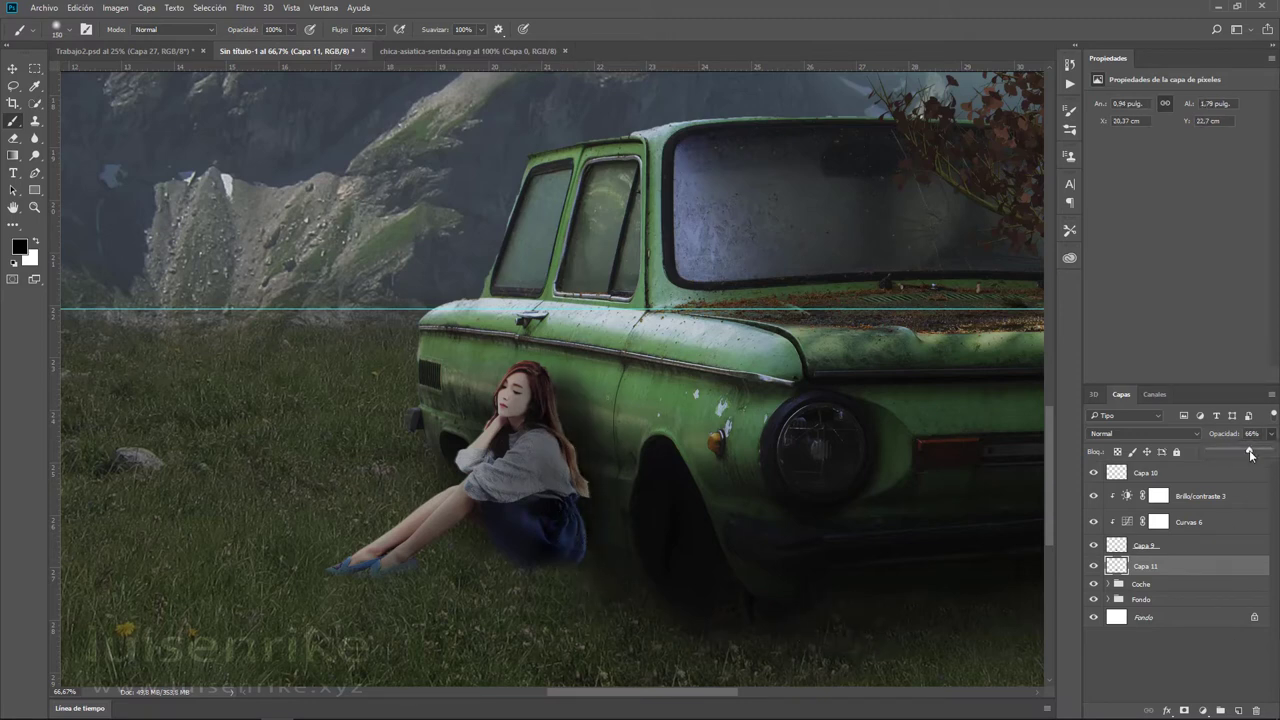
{"action": "left_click", "coordinate": [1146, 434]}
{"action": "left_click", "coordinate": [1137, 483]}
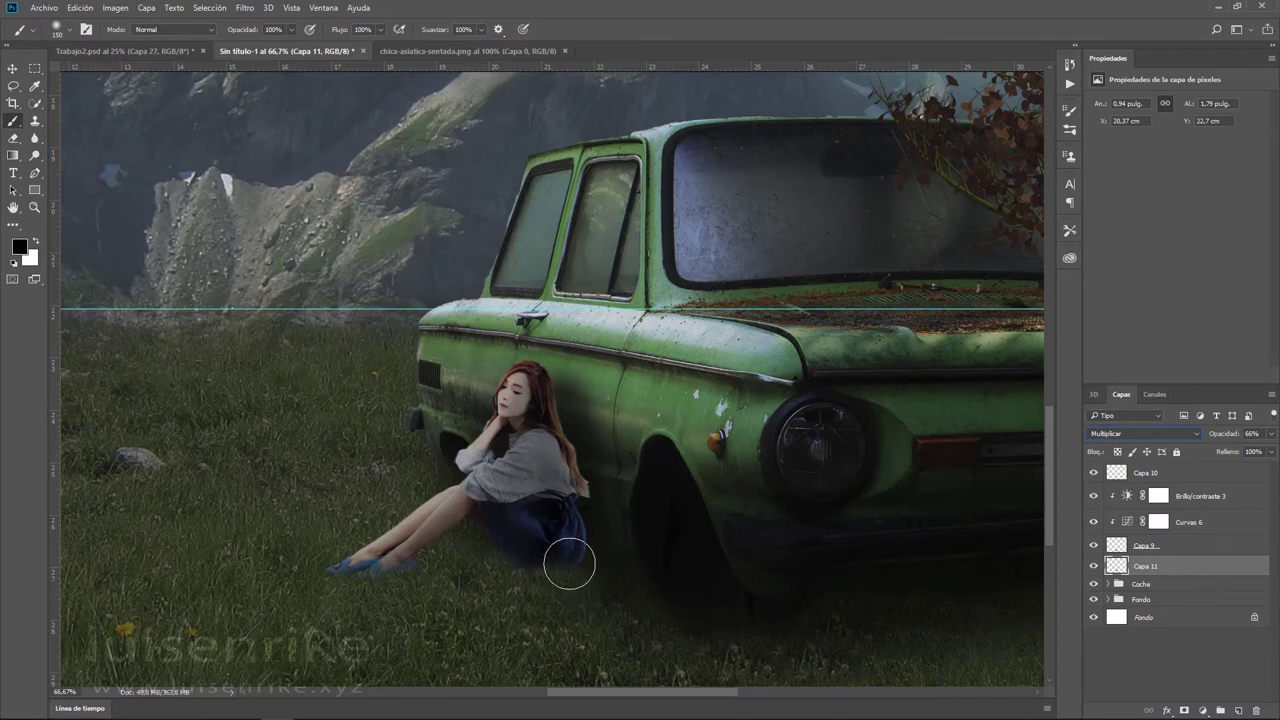
{"action": "key", "text": "ctrl+z"}
- Add a new layer above Capa 10 and brush shadows under the girl's skirt and feet
{"action": "left_click", "coordinate": [1155, 474]}
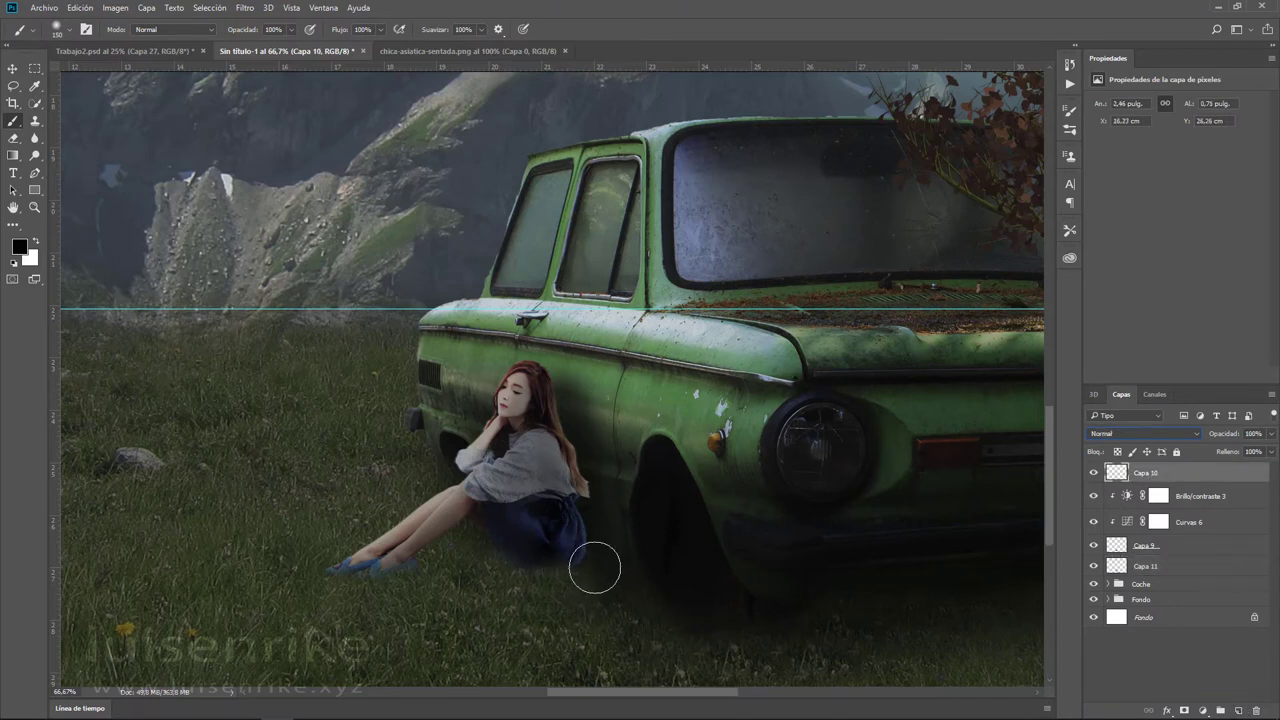
{"action": "mouse_move", "coordinate": [571, 557]}
{"action": "left_mouse_down"}
{"action": "mouse_move", "coordinate": [534, 549]}
{"action": "mouse_move", "coordinate": [591, 556]}
{"action": "left_mouse_up"}
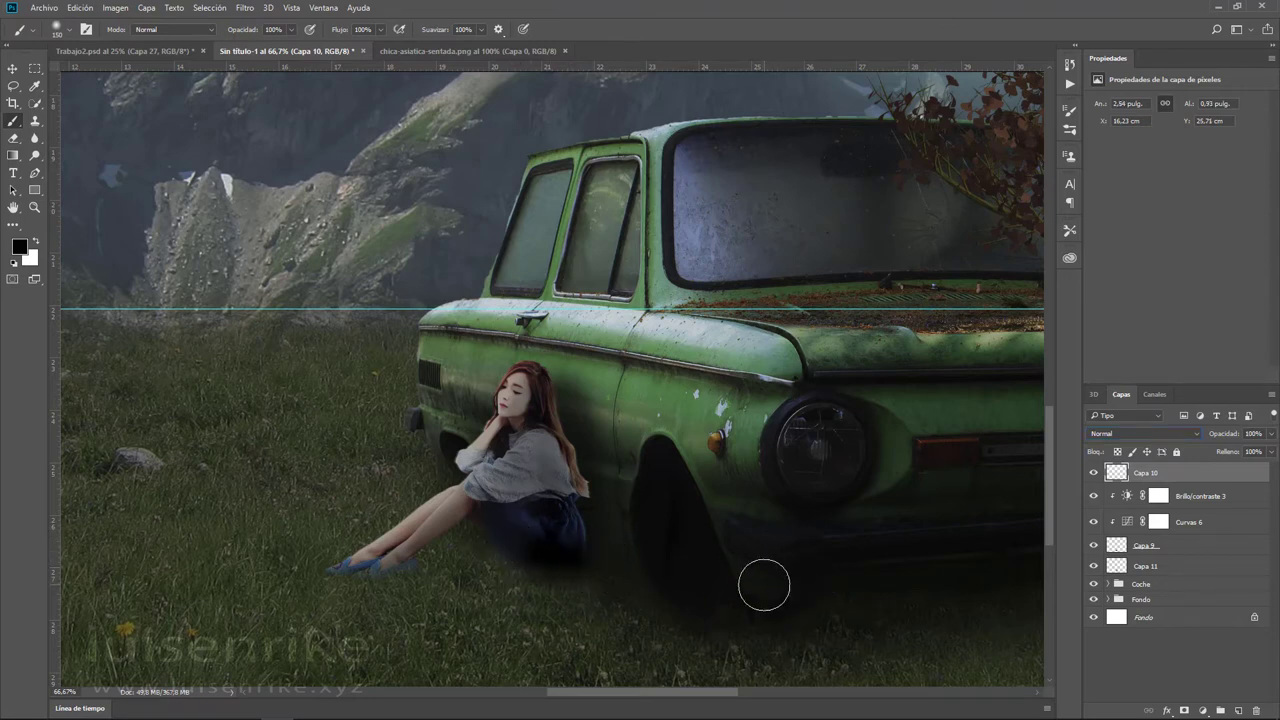
{"action": "key", "text": "ctrl+z"}
{"action": "left_click", "coordinate": [1237, 713]}
{"action": "mouse_move", "coordinate": [566, 571]}
{"action": "left_mouse_down"}
{"action": "mouse_move", "coordinate": [557, 551]}
{"action": "mouse_move", "coordinate": [498, 556]}
{"action": "left_mouse_up"}
{"action": "left_click_drag", "start_coordinate": [414, 563], "coordinate": [346, 563]}
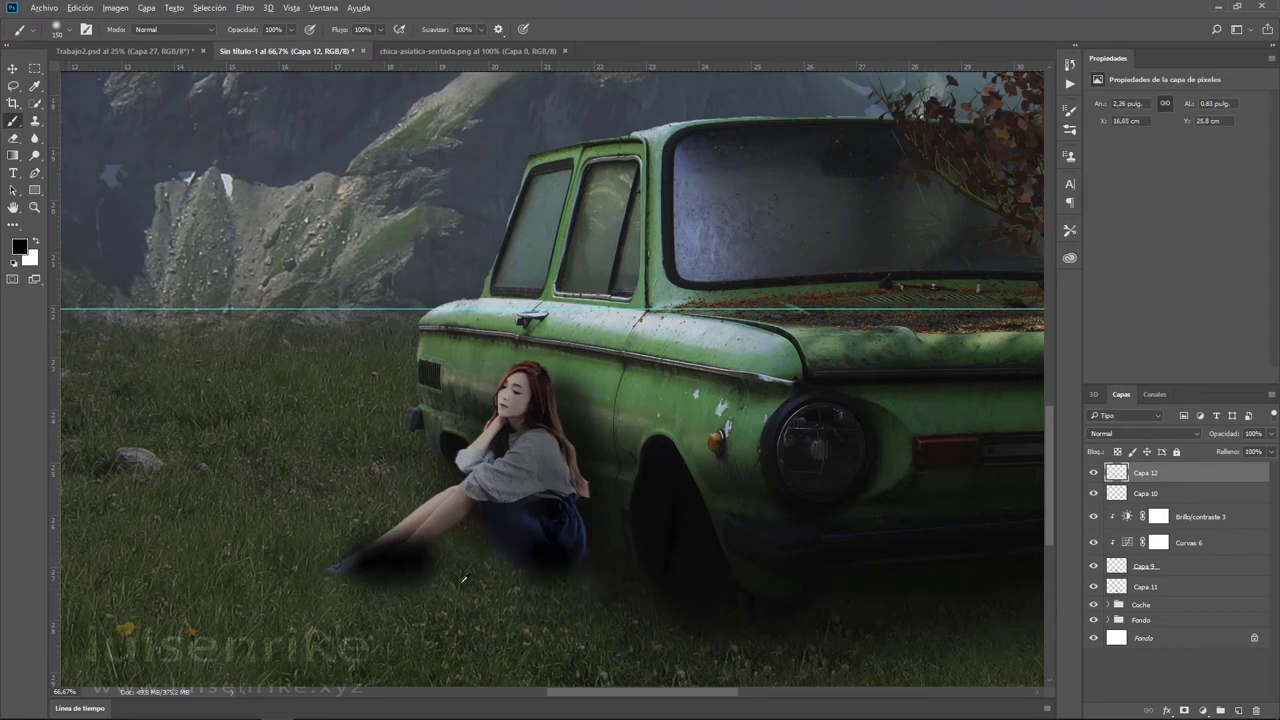
- Repaint the shadow under her feet with a 50 px brush and fade the layer to 55% opacity
{"action": "key", "text": "v"}
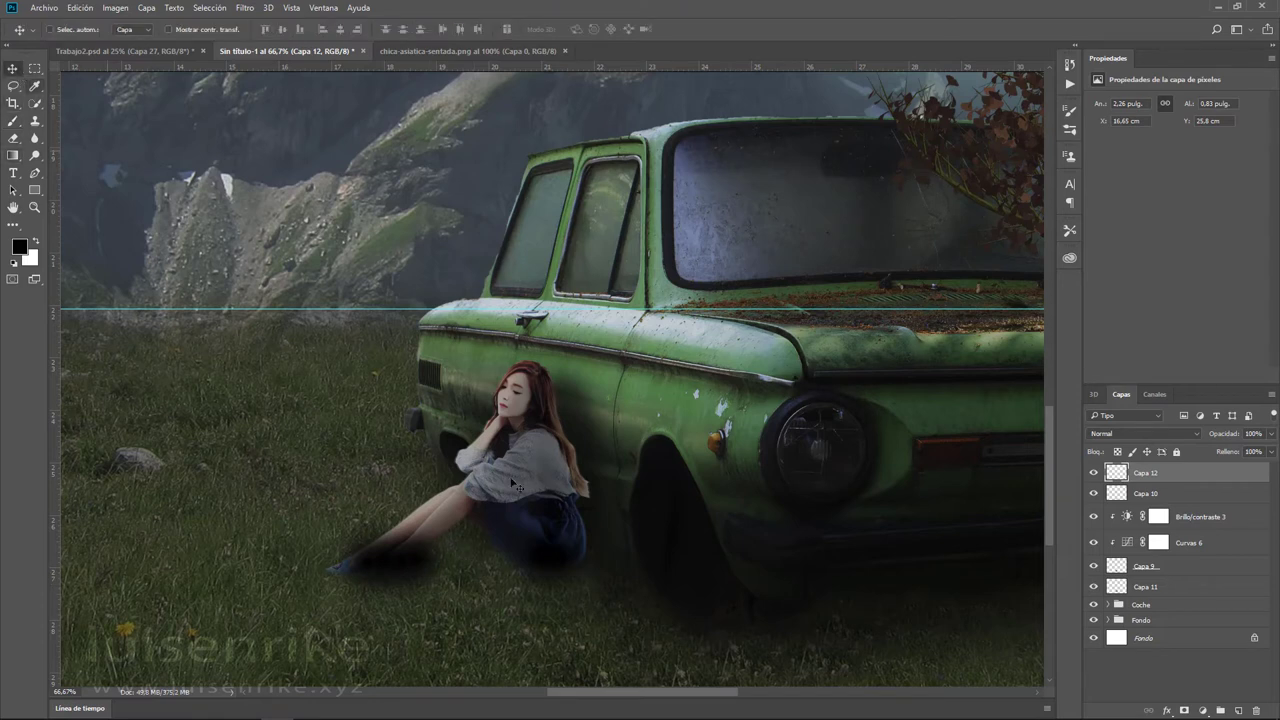
{"action": "key", "text": "ctrl+z"}
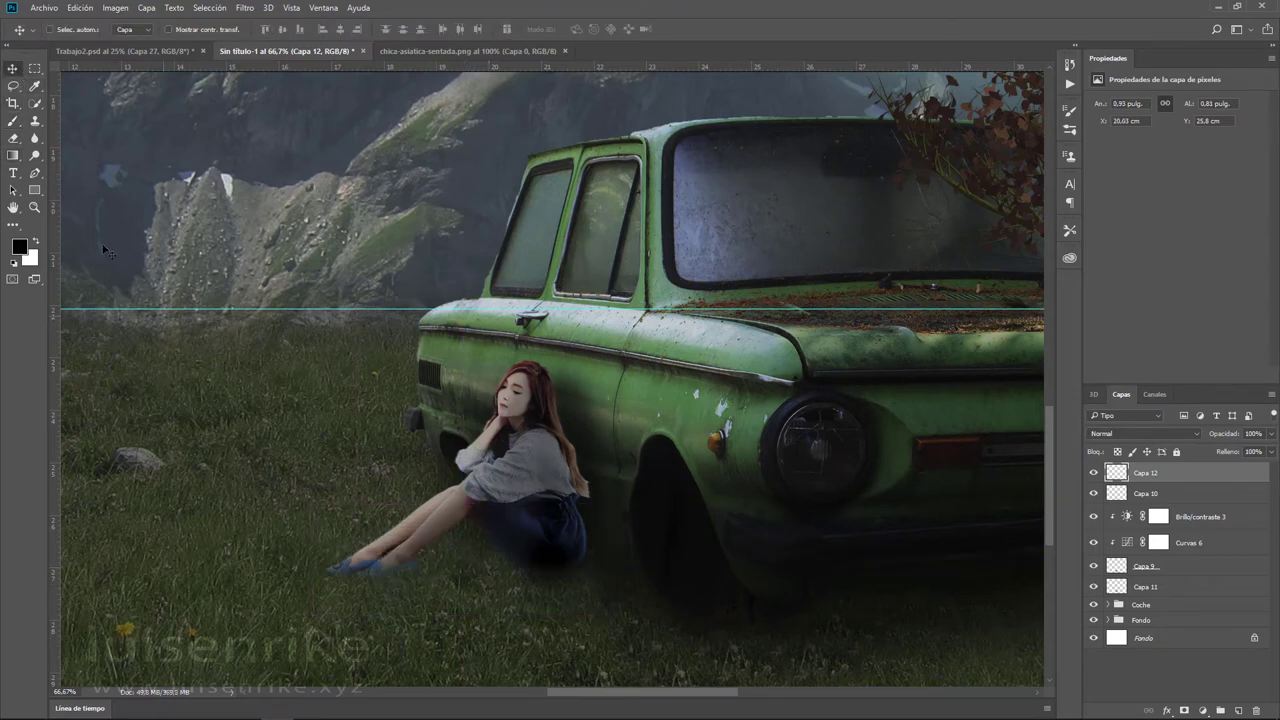
{"action": "left_click", "coordinate": [13, 121]}
{"action": "key", "text": "bracketleft"}
{"action": "key", "text": "bracketleft"}
{"action": "key", "text": "bracketleft"}
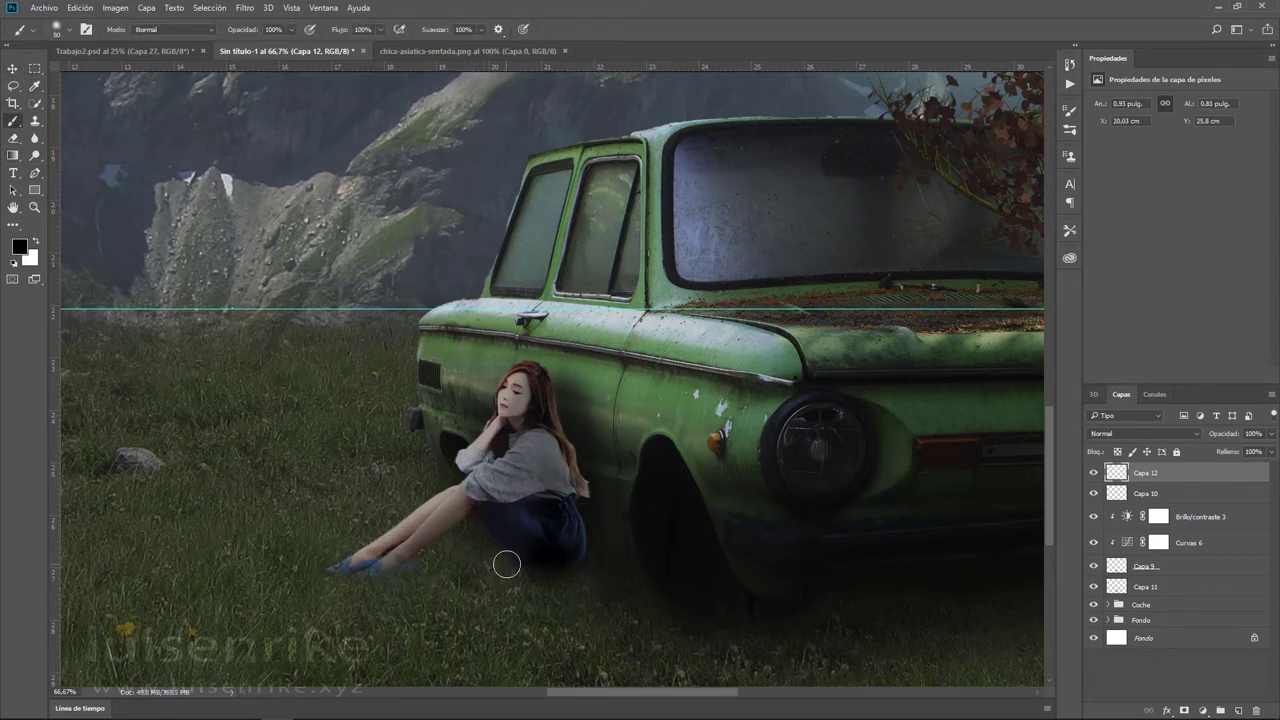
{"action": "left_click_drag", "start_coordinate": [512, 566], "coordinate": [400, 568]}
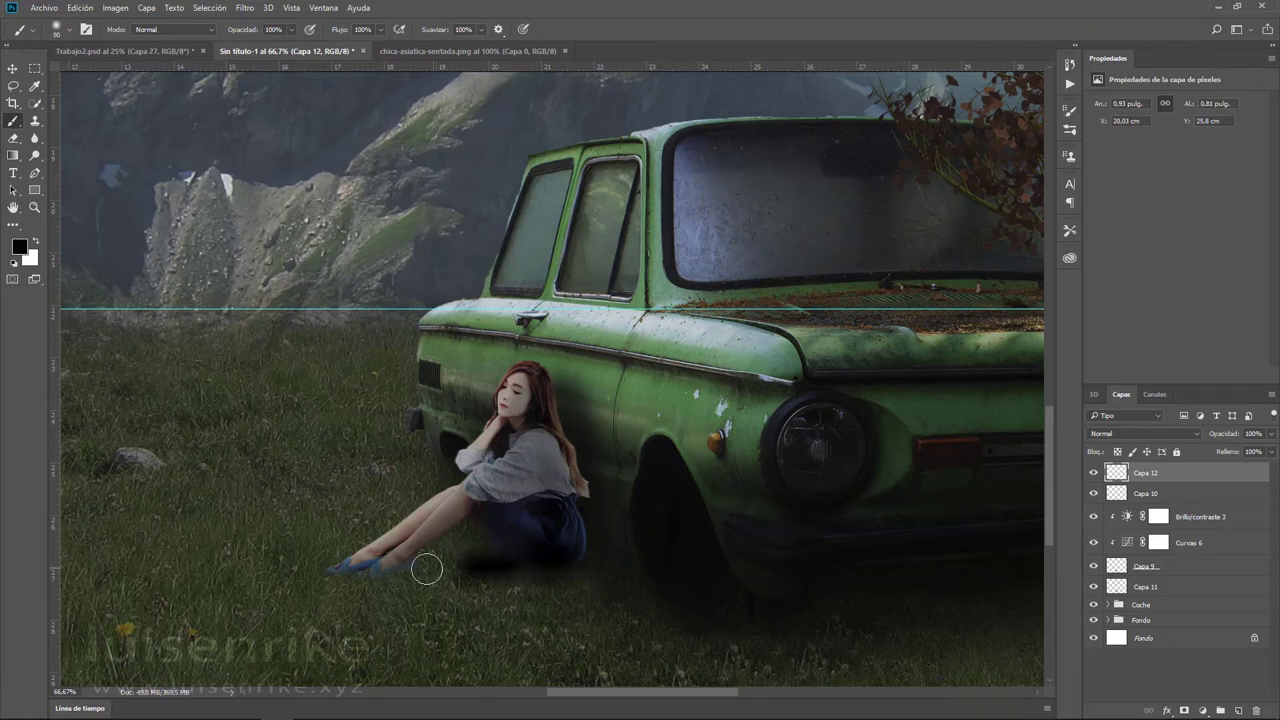
{"action": "left_click_drag", "start_coordinate": [1271, 434], "coordinate": [1224, 452]}
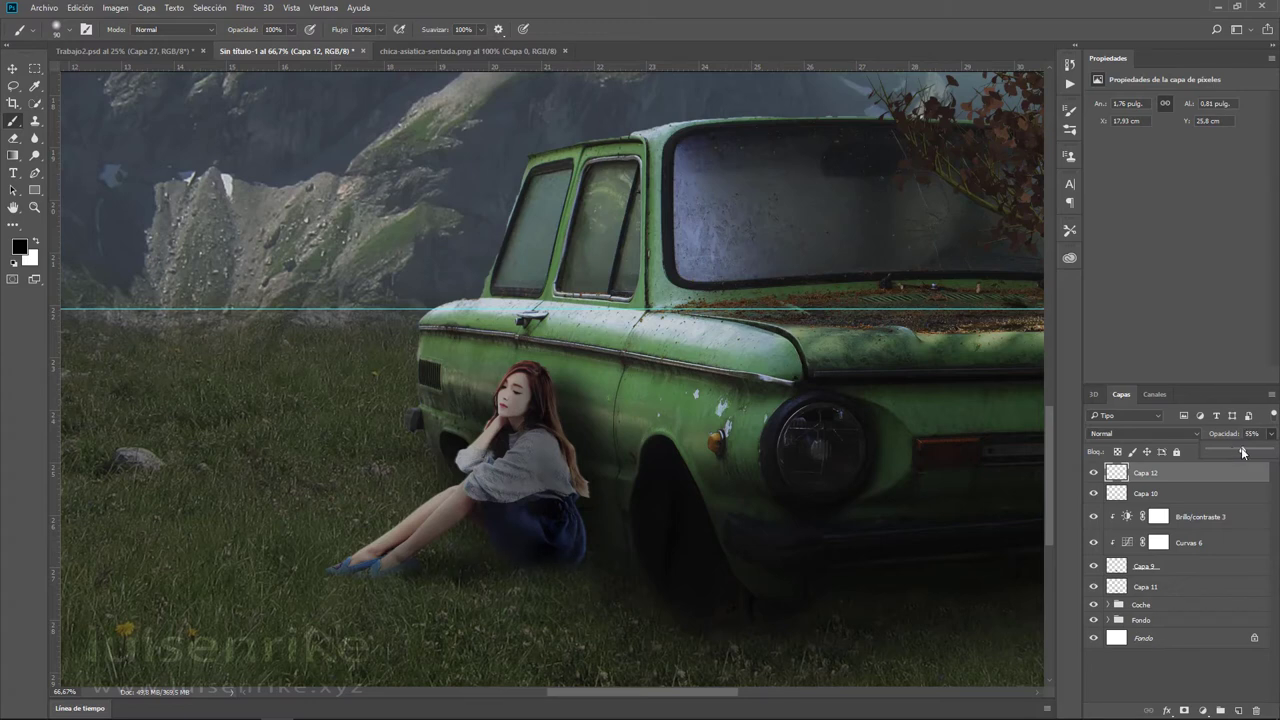
{"action": "left_click_drag", "start_coordinate": [580, 563], "coordinate": [560, 563]}
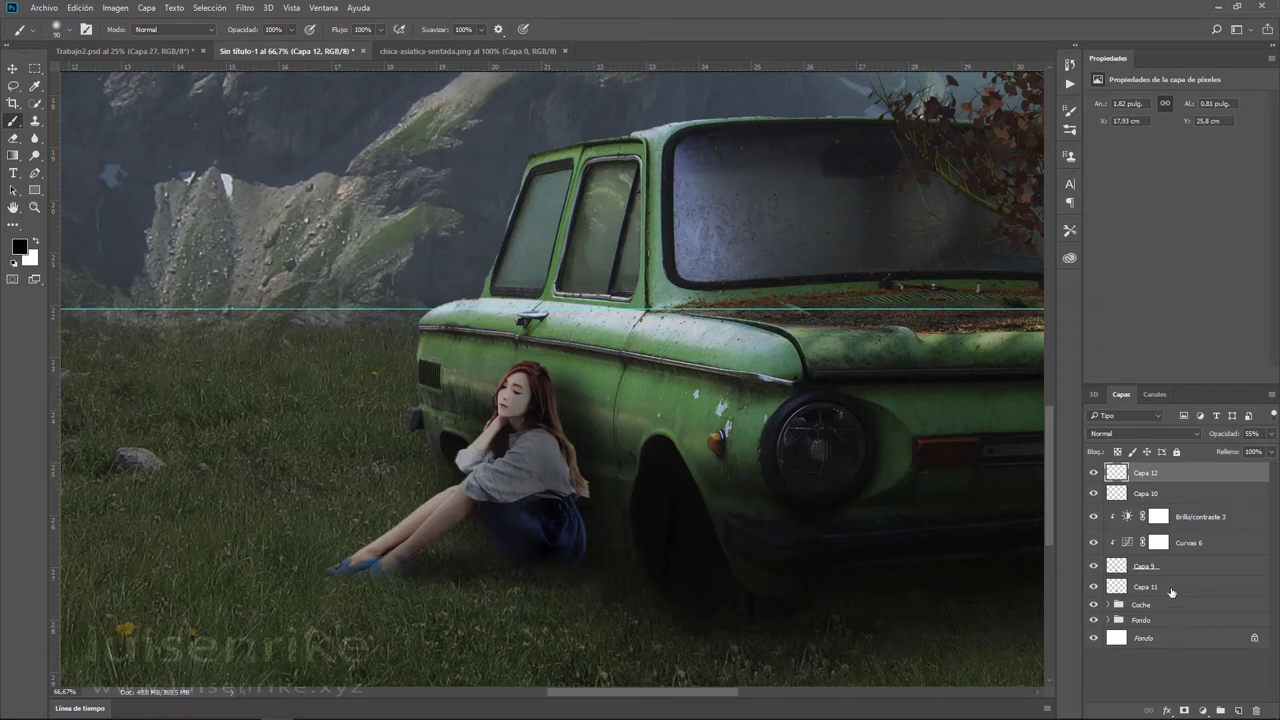
- Group layers Capa 12 through Capa 11 as 'Chica', then bring up chica-asiatica-sentada.png
{"action": "key", "text": "ctrl+0"}
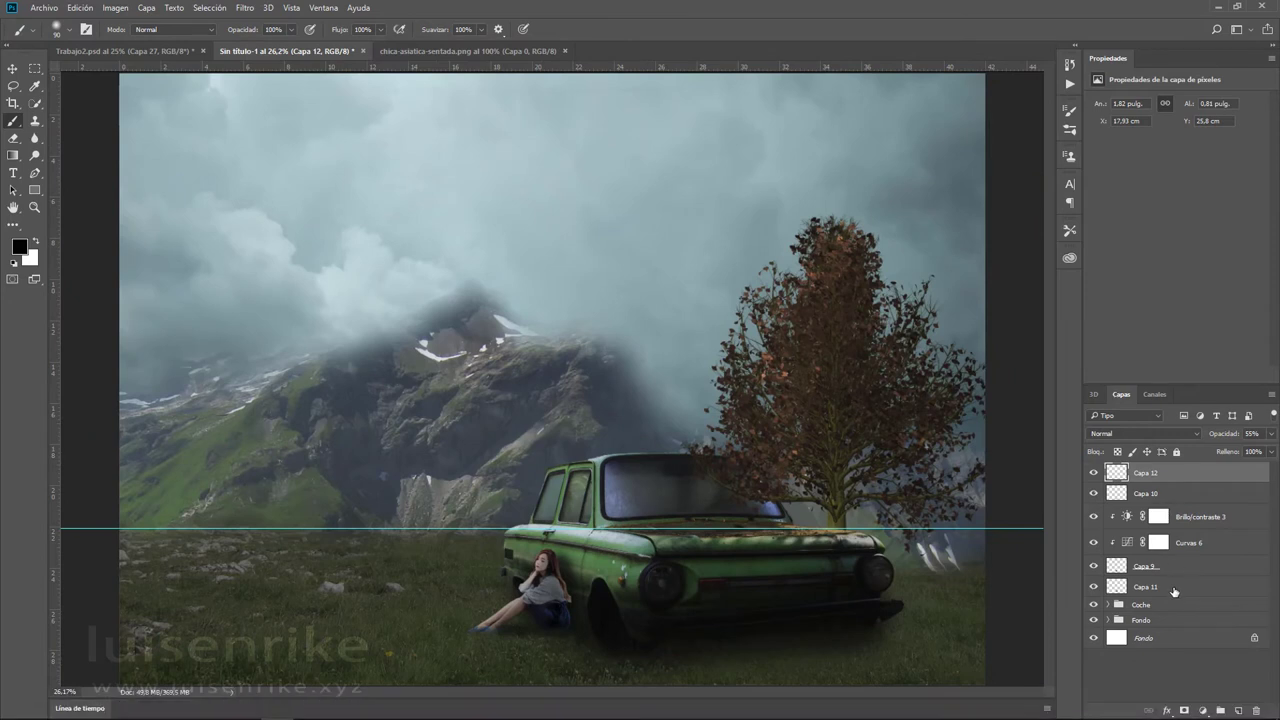
{"action": "left_click", "coordinate": [1174, 591], "text": "shift"}
{"action": "left_click", "coordinate": [1221, 711]}
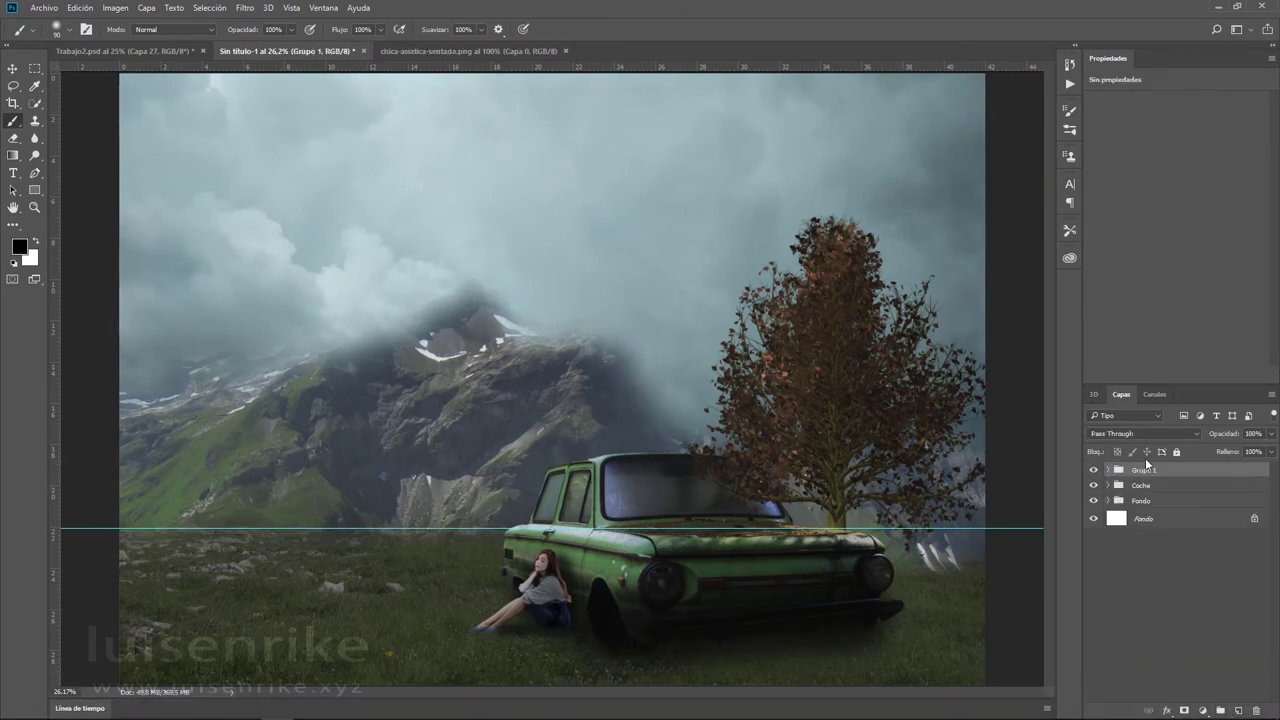
{"action": "double_click", "coordinate": [1145, 469]}
{"action": "type", "text": "Chica"}
{"action": "key", "text": "Return"}
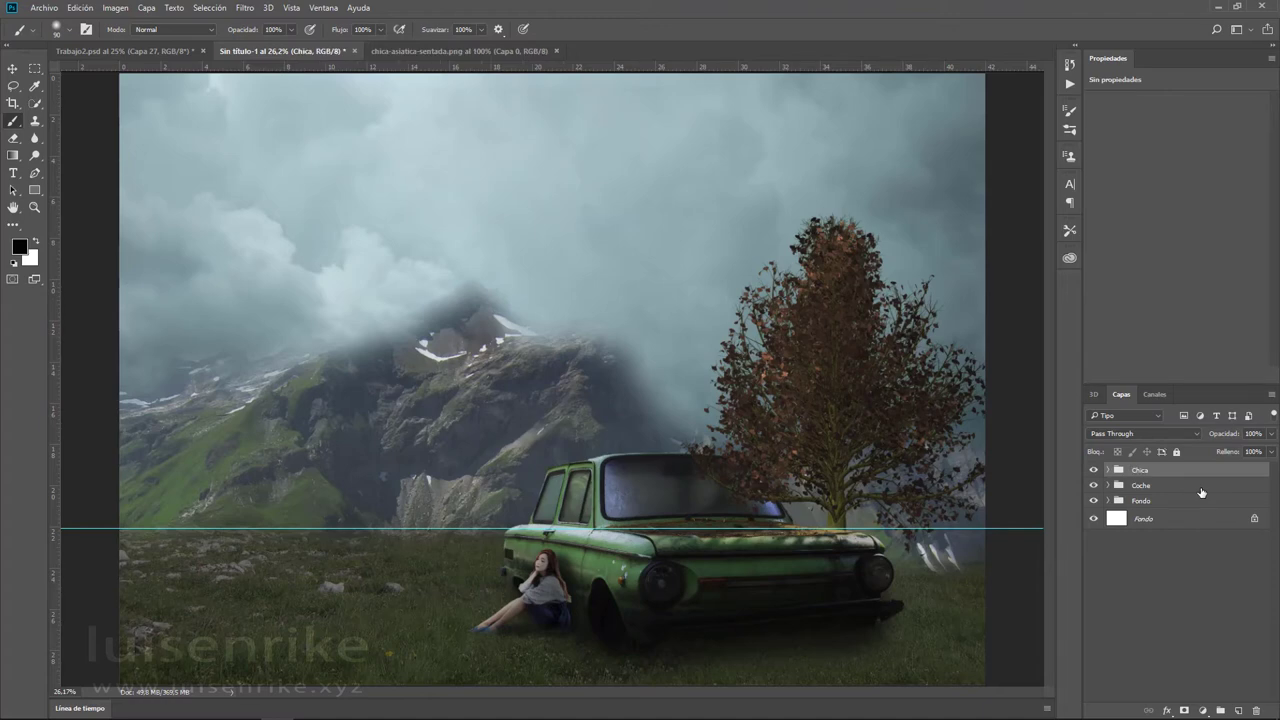
{"action": "left_click", "coordinate": [550, 50]}
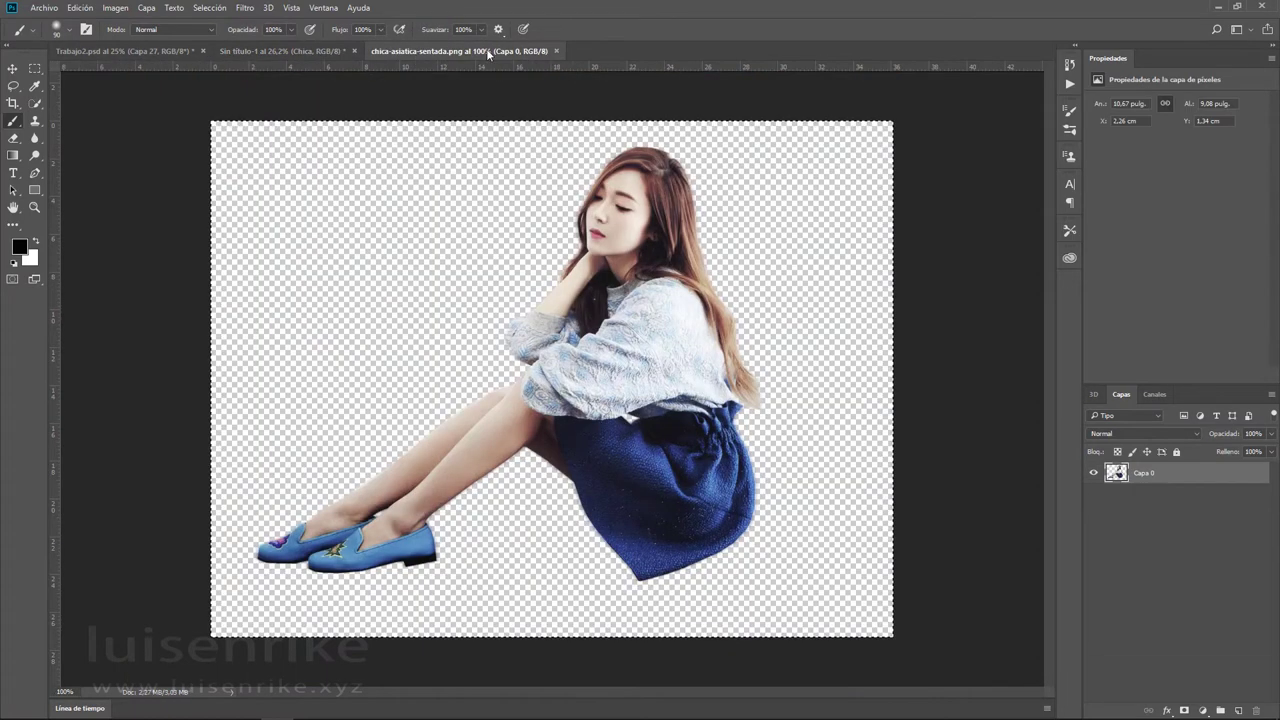
- Open the photo limestone-cliff-1792047.jpg
{"action": "left_click", "coordinate": [112, 50]}
{"action": "left_click", "coordinate": [264, 51]}
{"action": "left_click", "coordinate": [45, 8]}
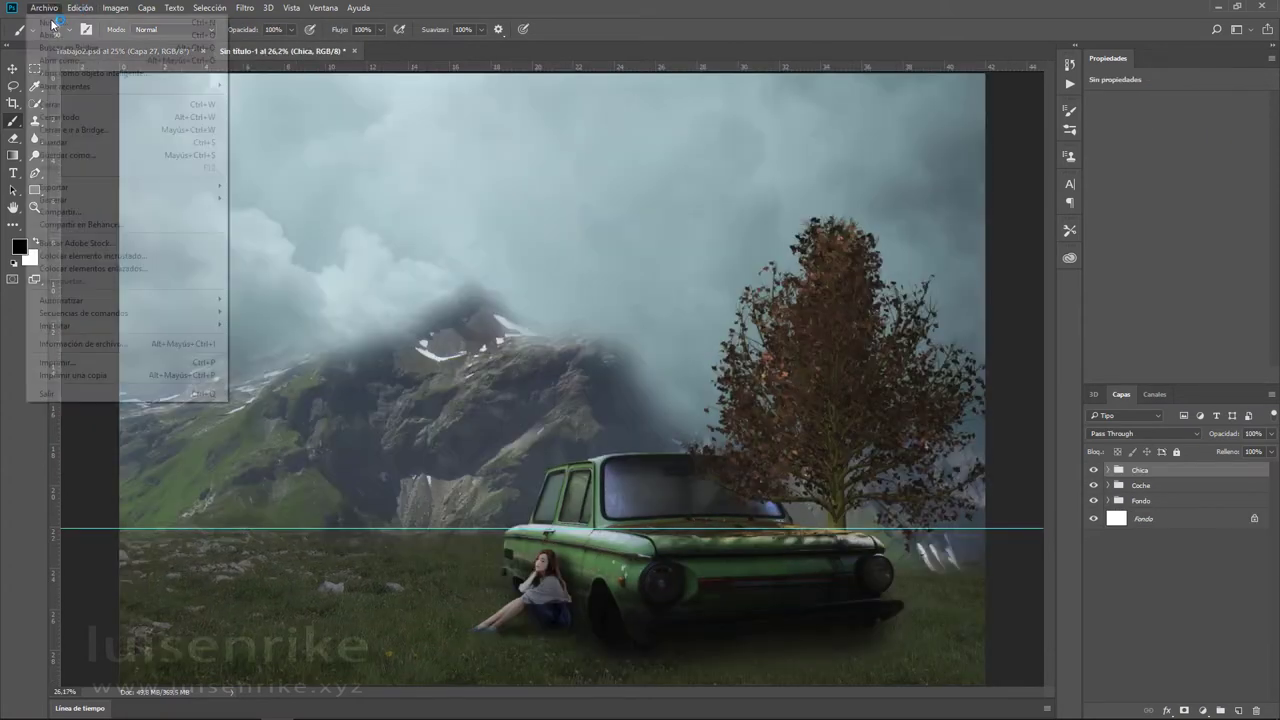
{"action": "left_click", "coordinate": [60, 34]}
{"action": "double_click", "coordinate": [293, 222]}
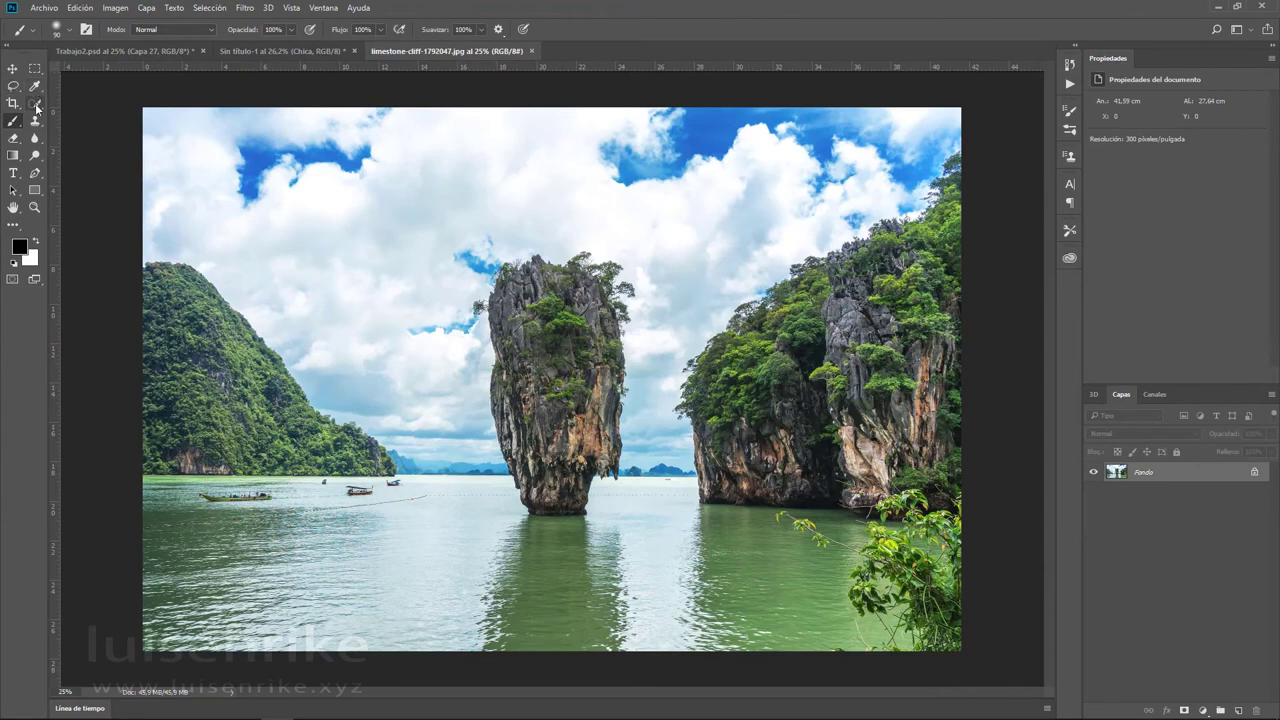
- Quick-select the central rock pillar in the cliff photo and copy it
{"action": "left_click", "coordinate": [36, 105]}
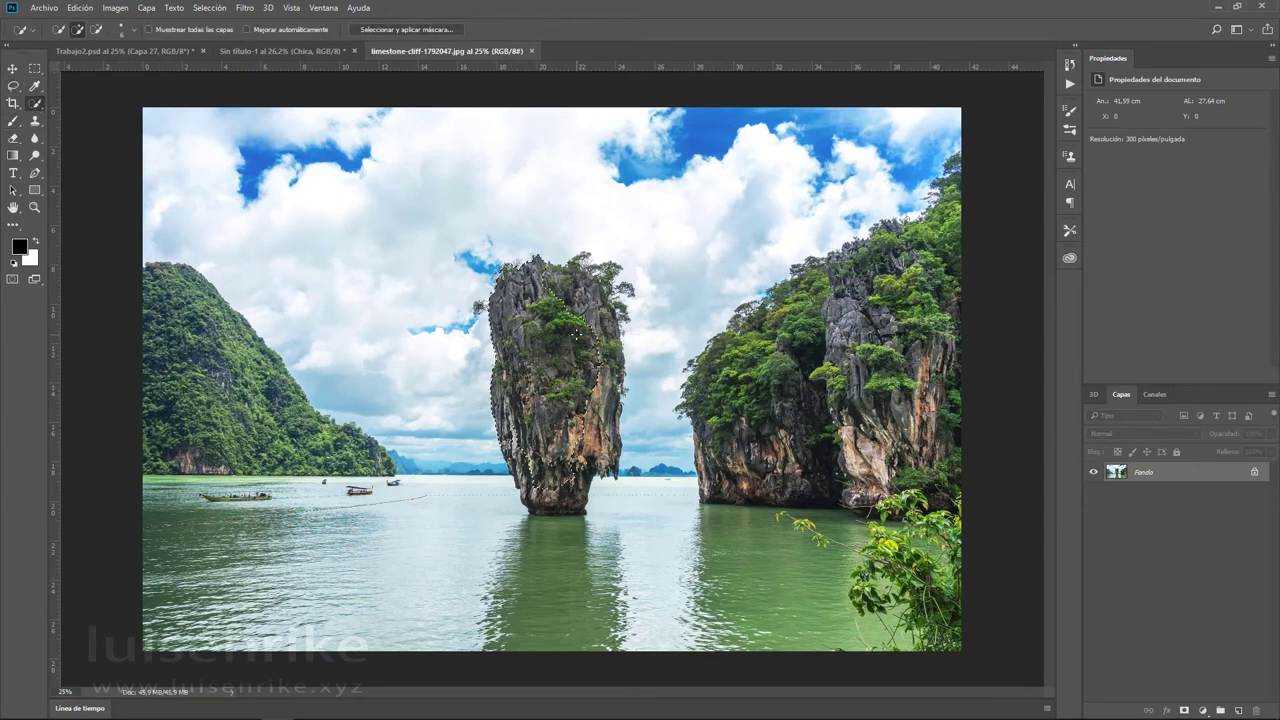
{"action": "key", "text": "ctrl+plus"}
{"action": "key", "text": "ctrl+plus"}
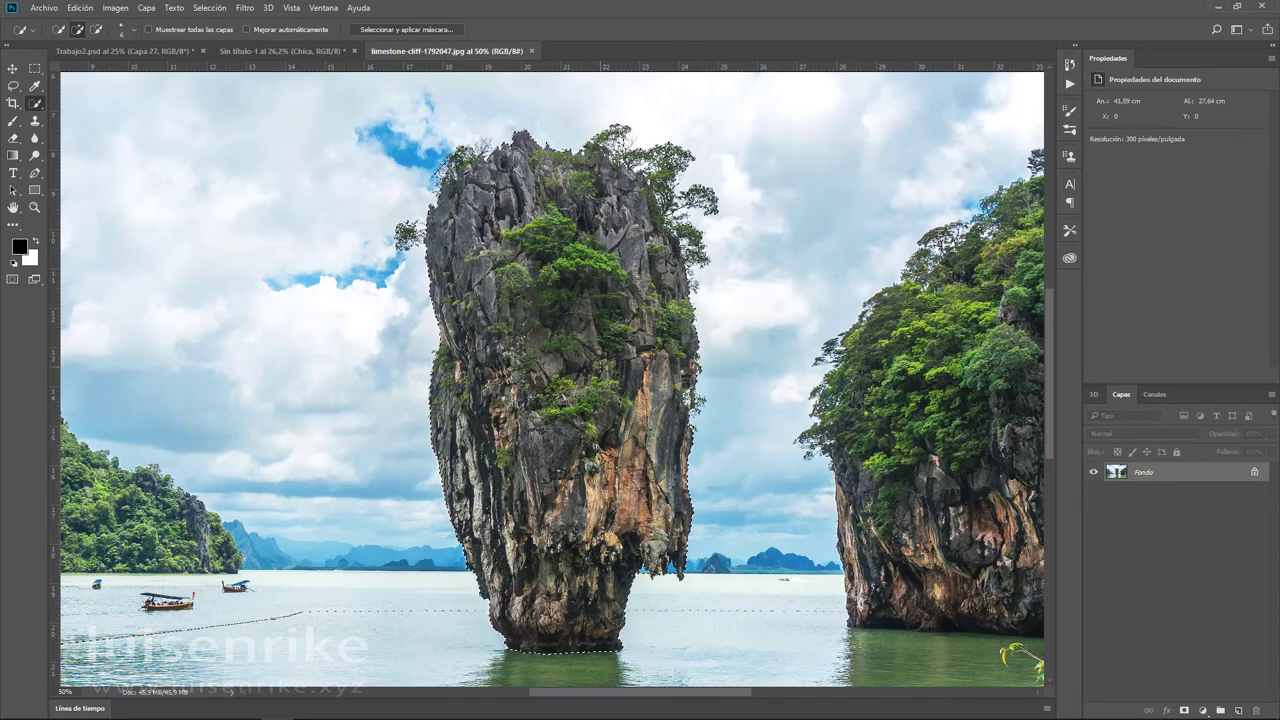
{"action": "key", "text": "ctrl+c"}
- Paste the rock as Capa 13, move it into the upper-left sky, and add a layer mask
{"action": "left_click", "coordinate": [249, 55]}
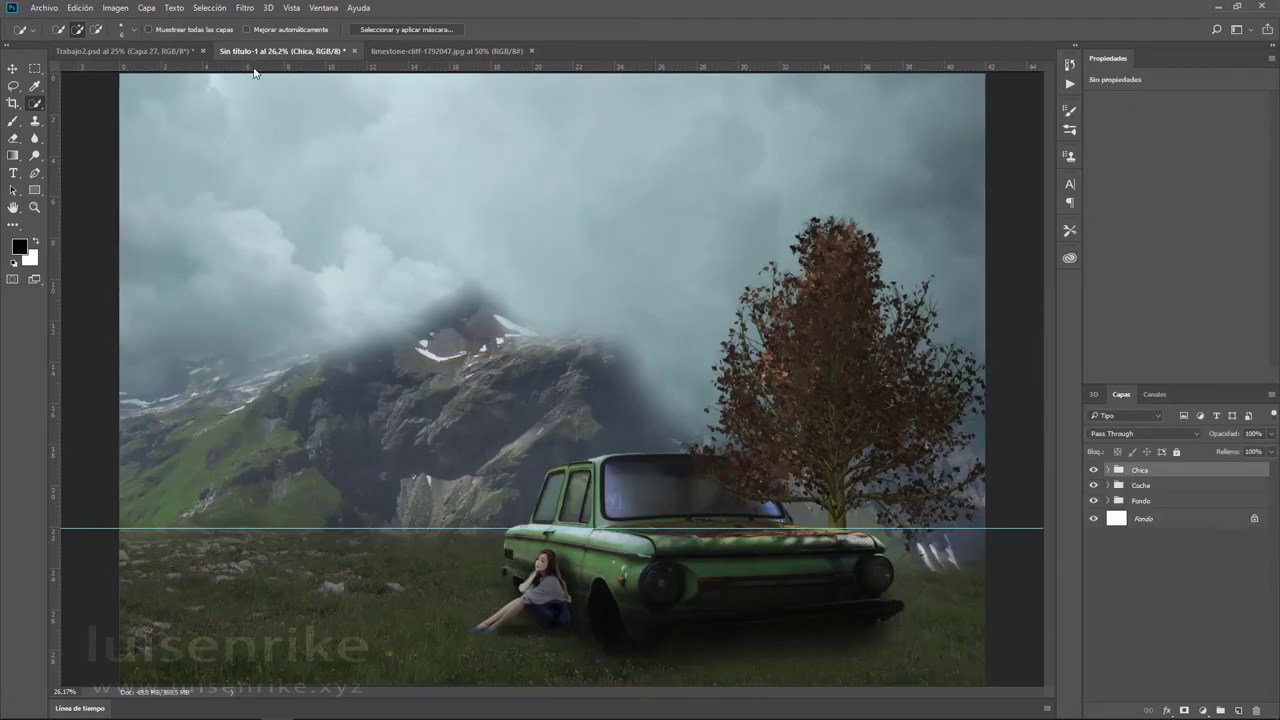
{"action": "key", "text": "ctrl+v"}
{"action": "left_click", "coordinate": [13, 68]}
{"action": "mouse_move", "coordinate": [552, 352]}
{"action": "left_mouse_down"}
{"action": "mouse_move", "coordinate": [262, 242]}
{"action": "mouse_move", "coordinate": [250, 258]}
{"action": "left_mouse_up"}
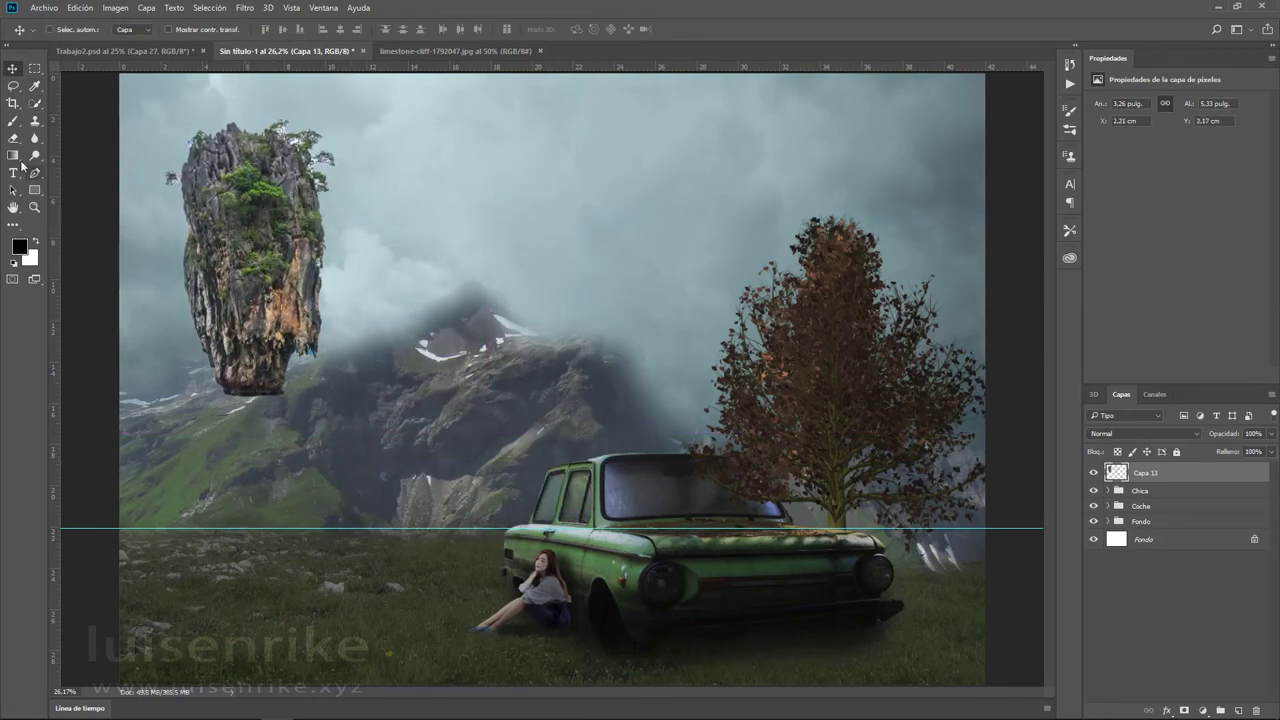
{"action": "left_click", "coordinate": [1184, 710]}
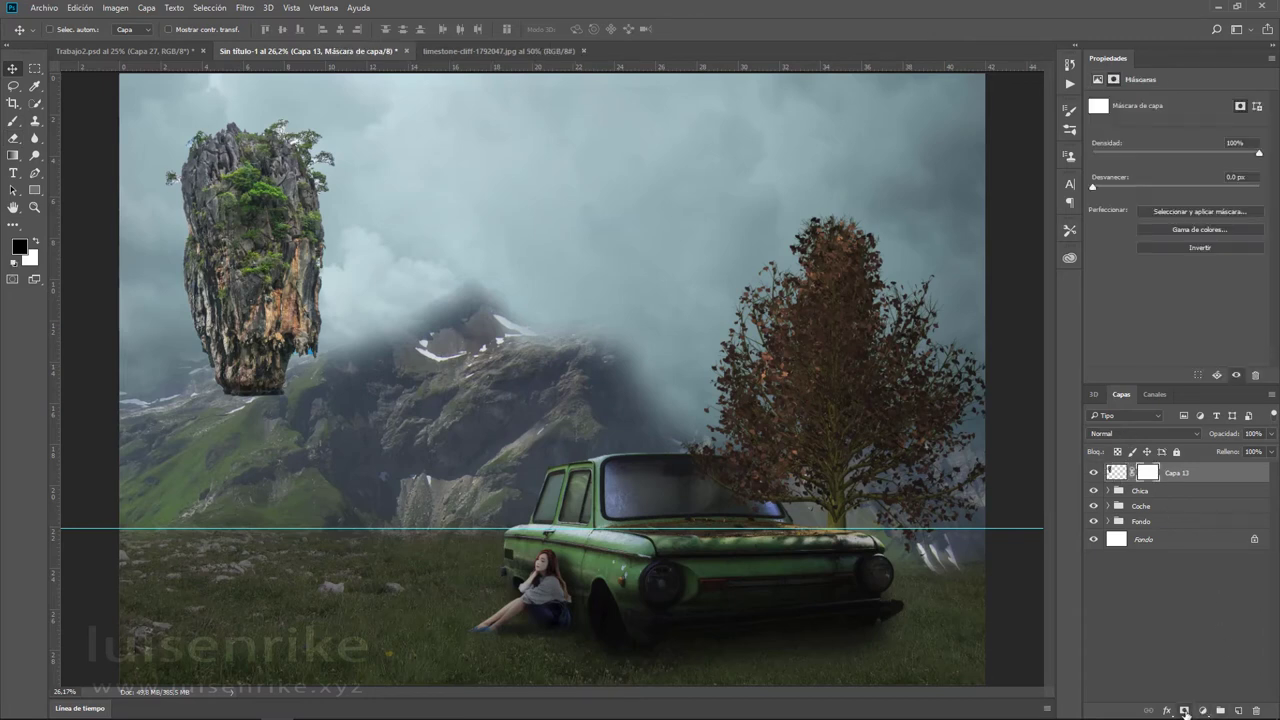
- Browse the special-effects brush presets and set the Smudge tool strength to 100%
{"action": "left_click", "coordinate": [13, 120]}
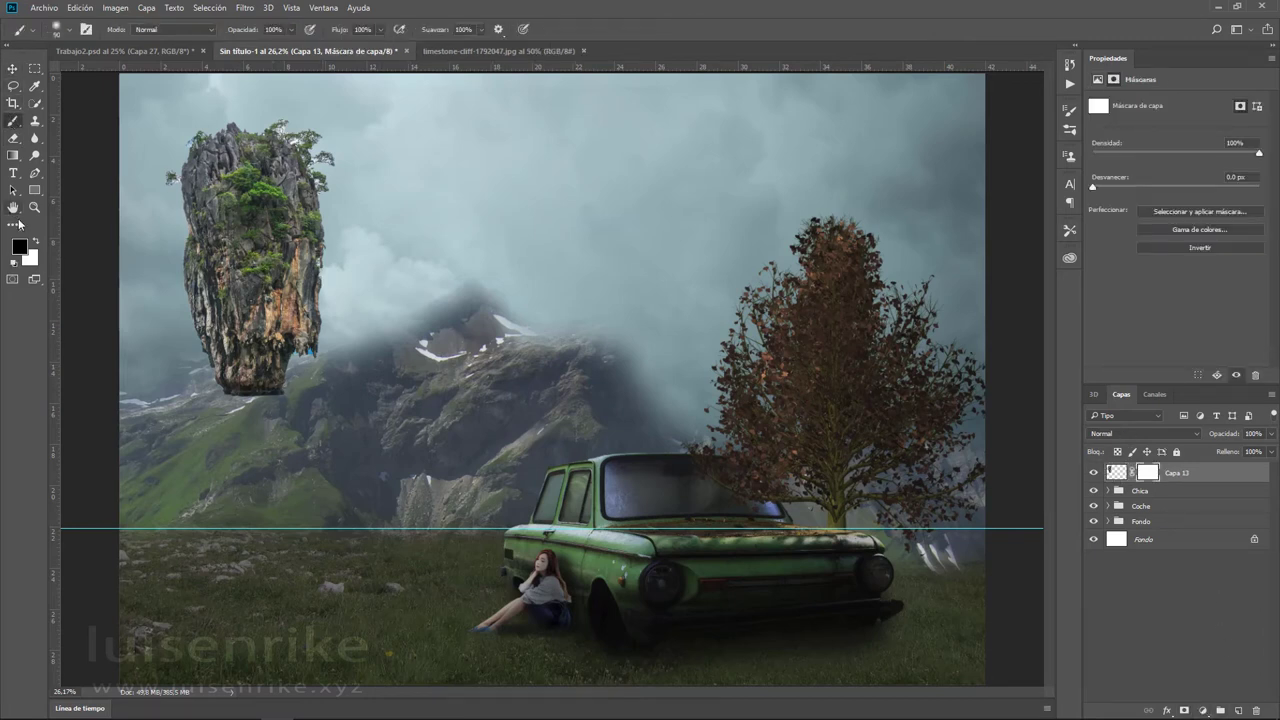
{"action": "left_click", "coordinate": [69, 32]}
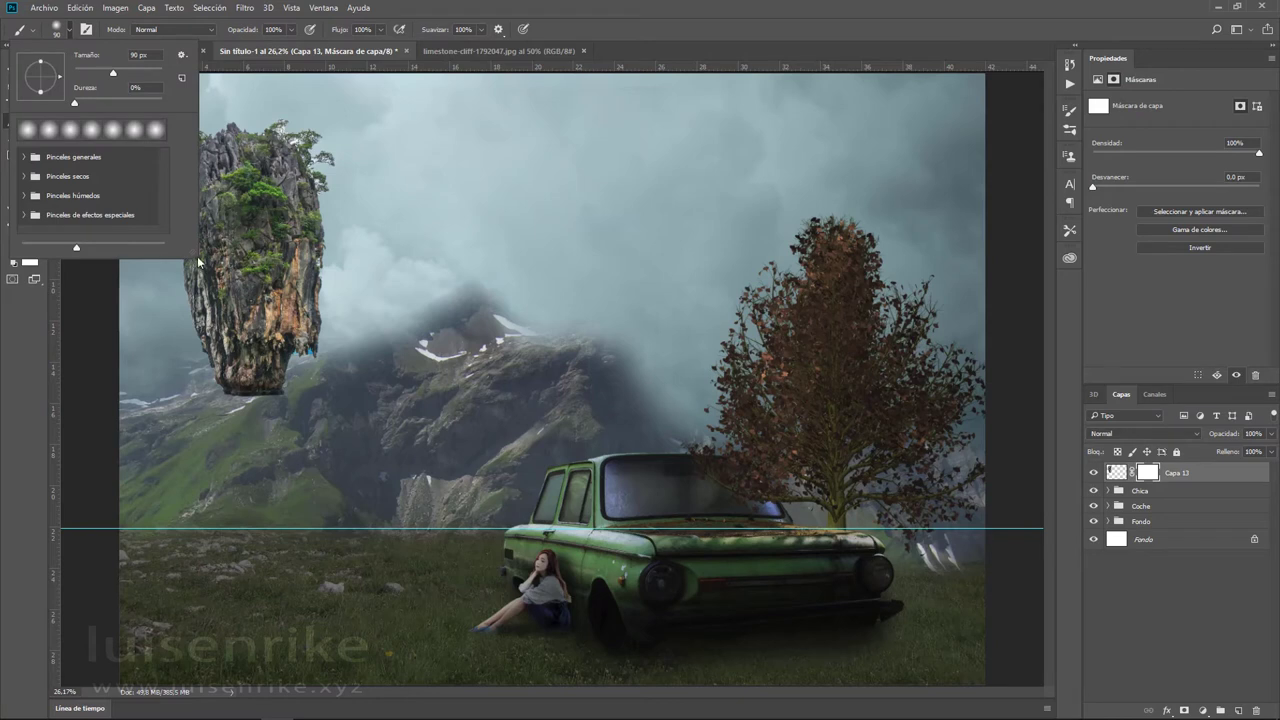
{"action": "left_click_drag", "start_coordinate": [193, 255], "coordinate": [201, 377]}
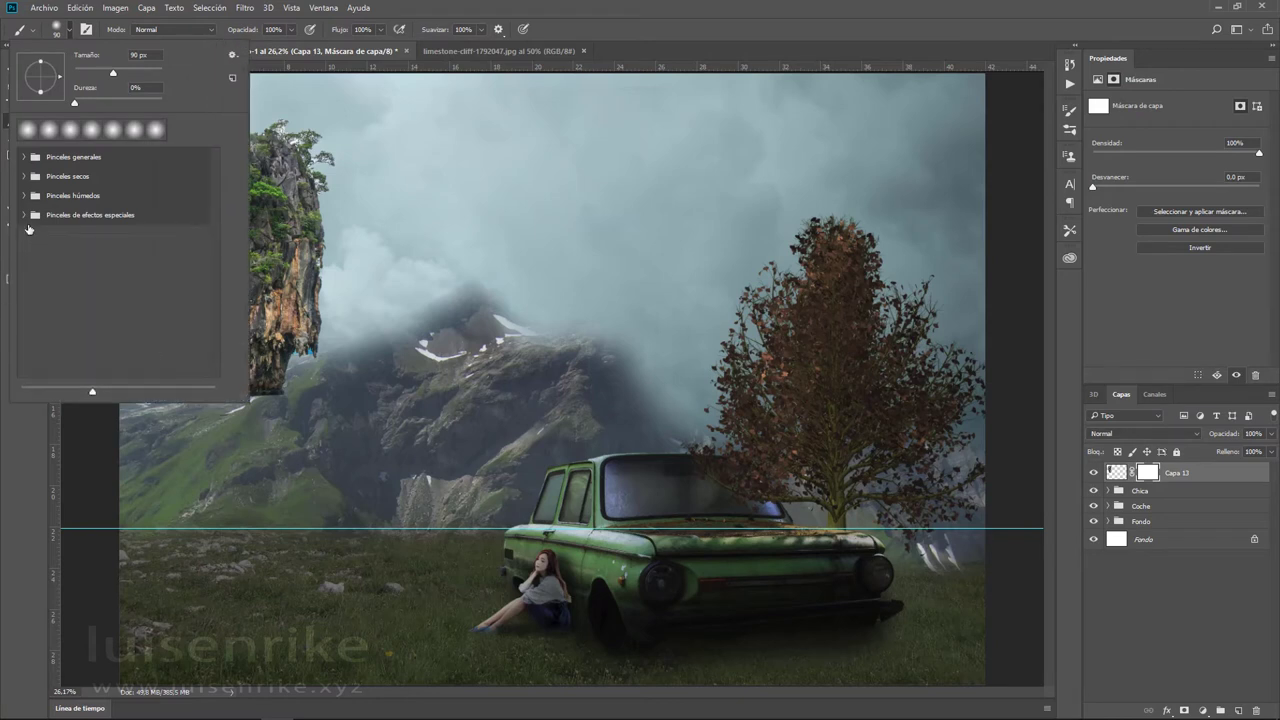
{"action": "left_click", "coordinate": [29, 218]}
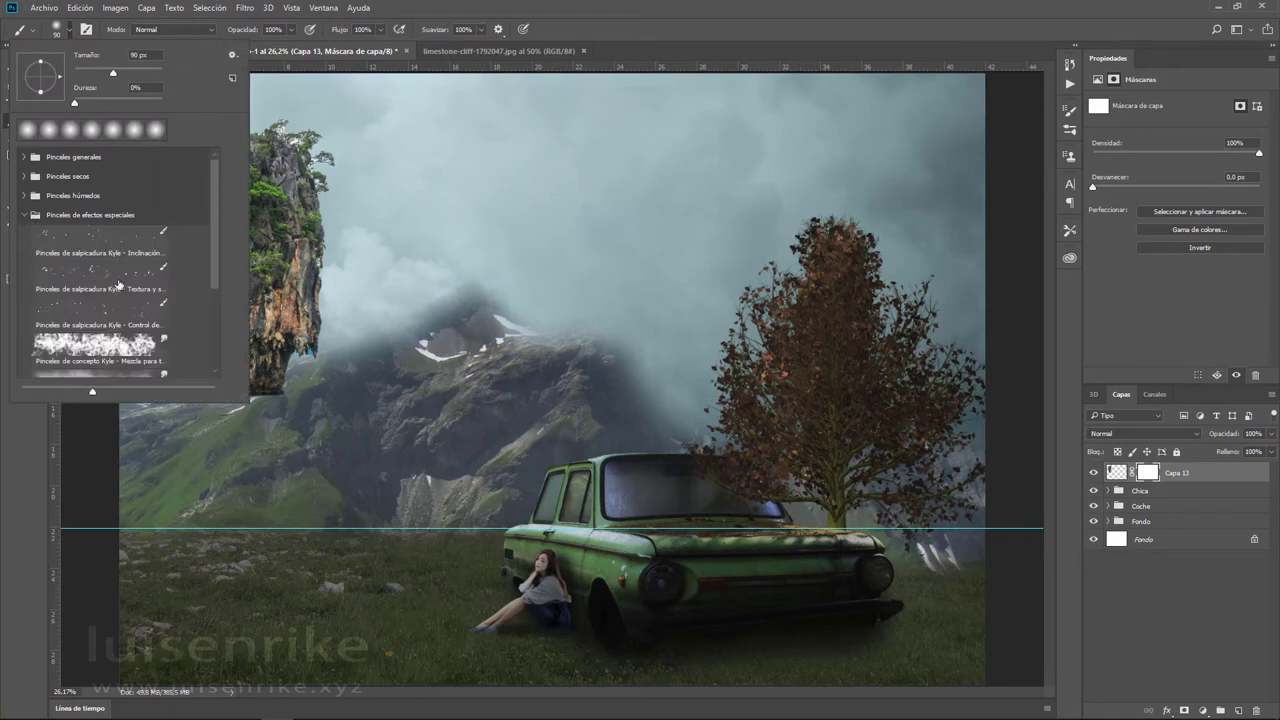
{"action": "scroll", "coordinate": [132, 294], "scroll_direction": "down", "scroll_amount": 1}
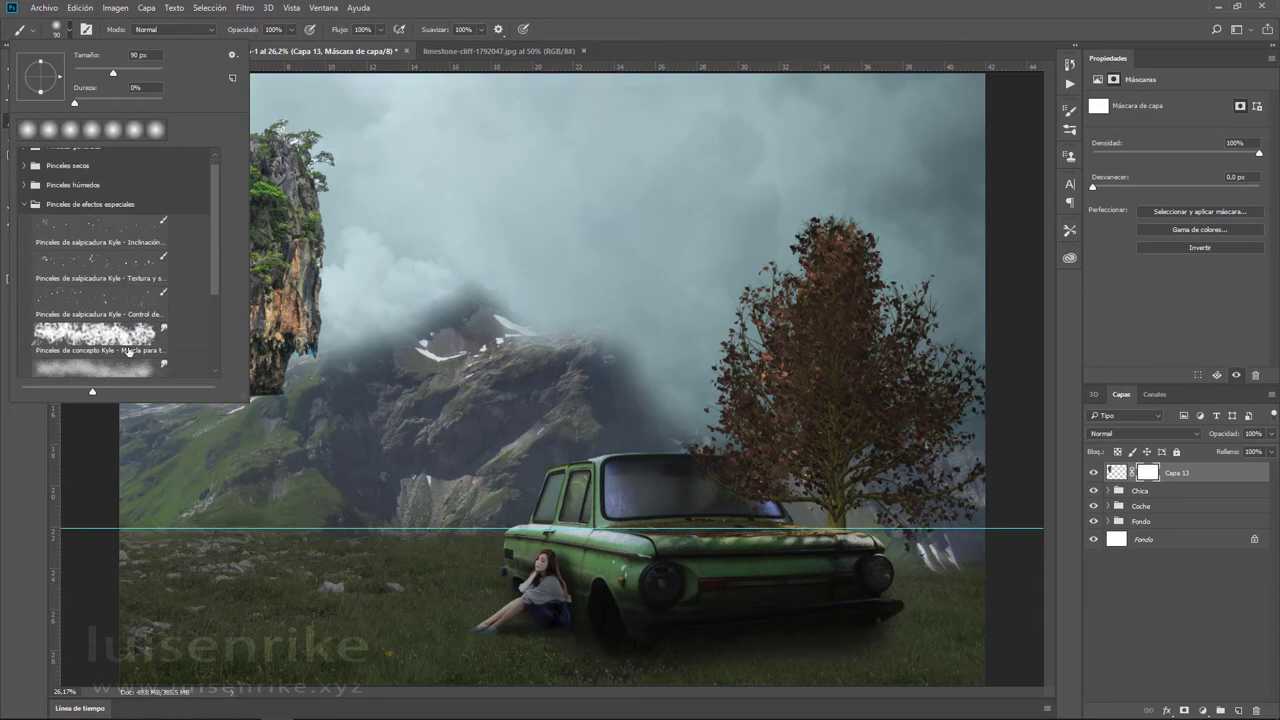
{"action": "key", "text": "r"}
{"action": "left_click", "coordinate": [322, 157]}
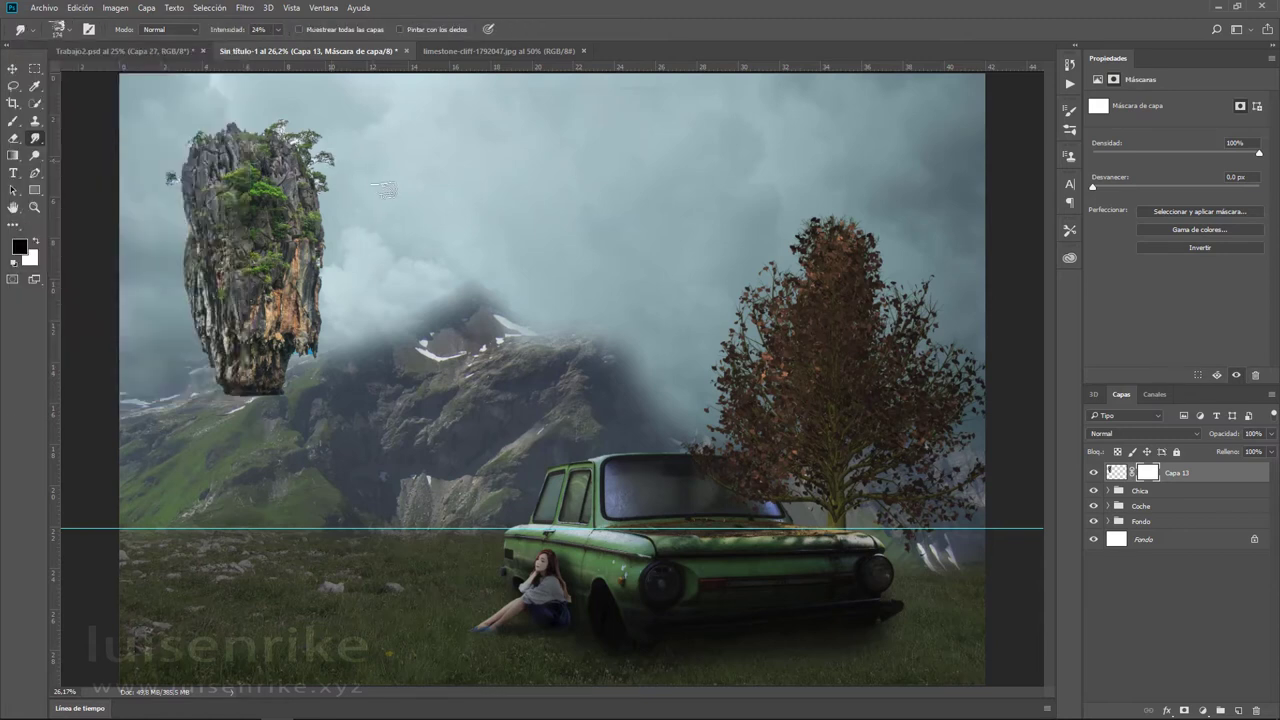
{"action": "left_click_drag", "start_coordinate": [279, 36], "coordinate": [341, 50]}
{"action": "left_click", "coordinate": [13, 120]}
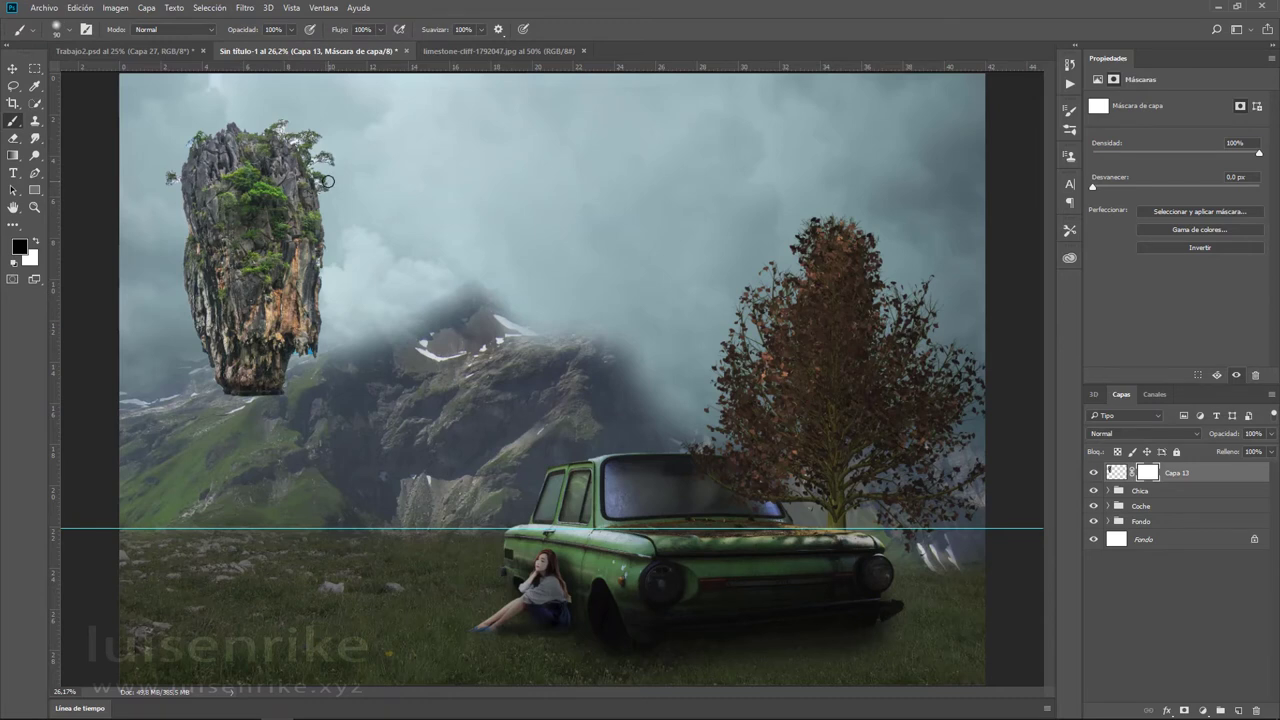
- Try Kyle concept mixer brush presets on the rock's top-right foliage, then undo the strokes
{"action": "left_click", "coordinate": [72, 33]}
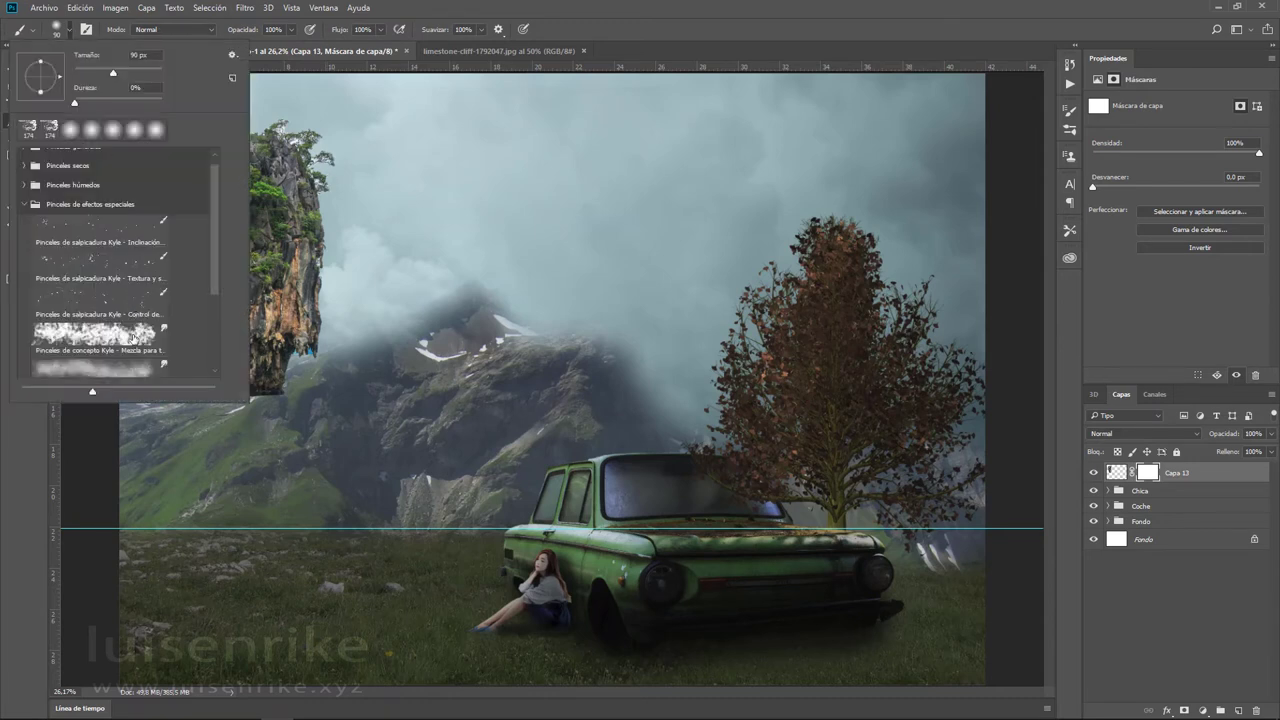
{"action": "left_click", "coordinate": [131, 337]}
{"action": "left_click", "coordinate": [314, 150]}
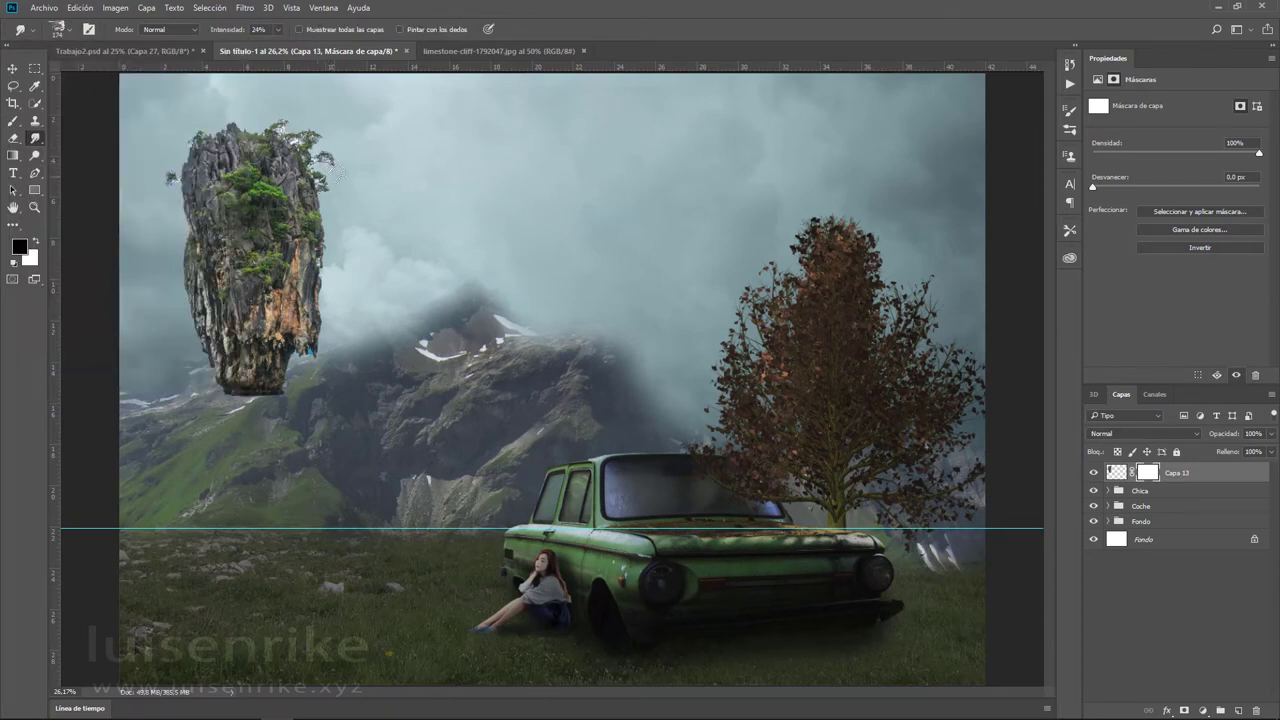
{"action": "left_click", "coordinate": [13, 121]}
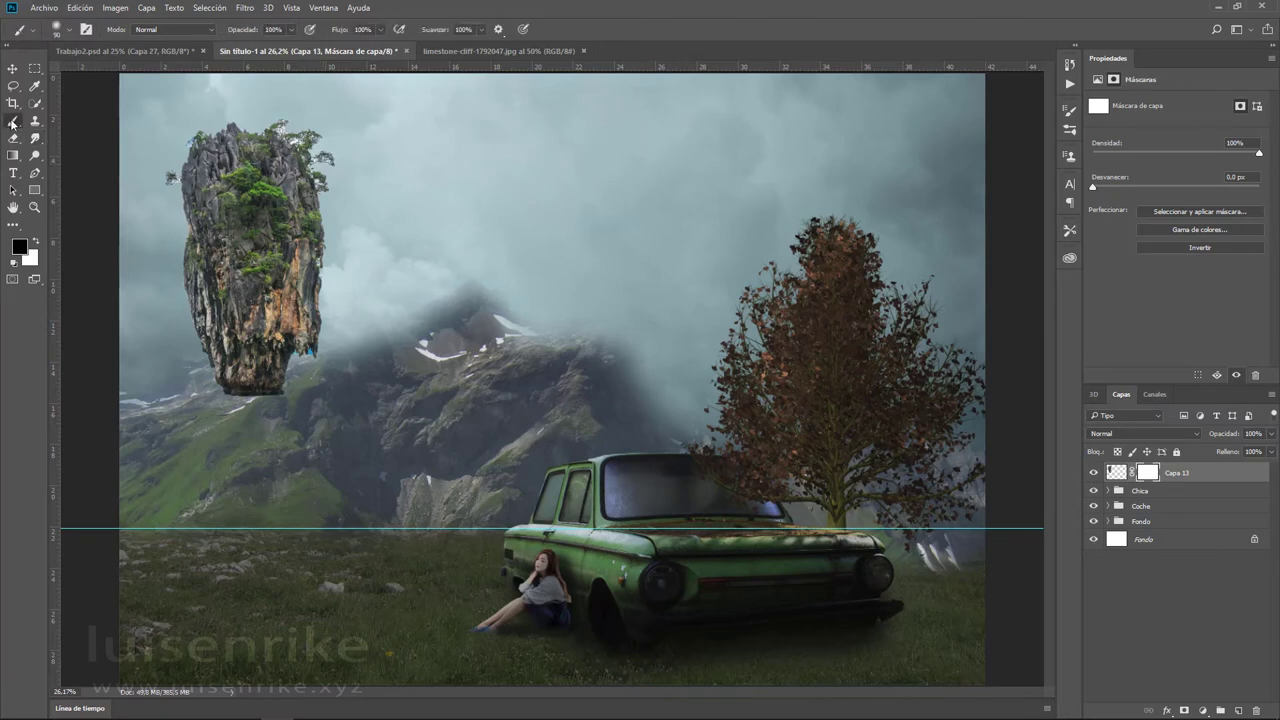
{"action": "left_click", "coordinate": [73, 33]}
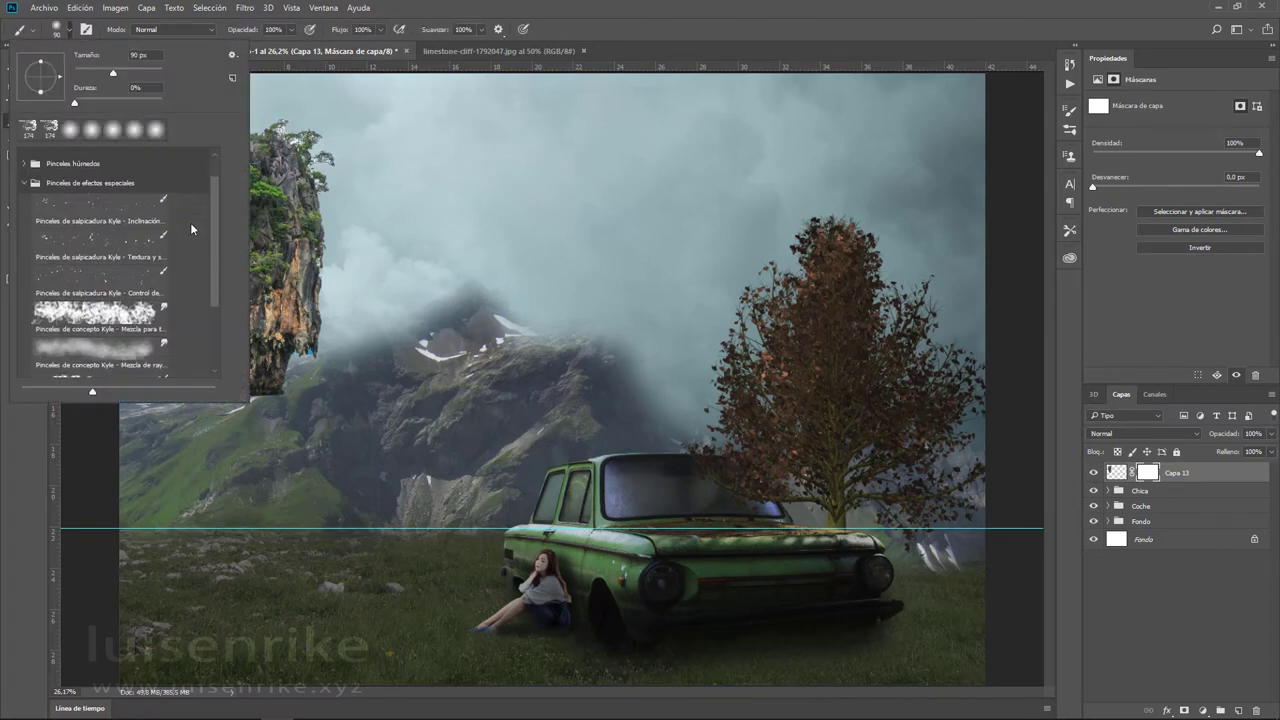
{"action": "scroll", "coordinate": [190, 222], "scroll_direction": "down", "scroll_amount": 5}
{"action": "left_click", "coordinate": [141, 291]}
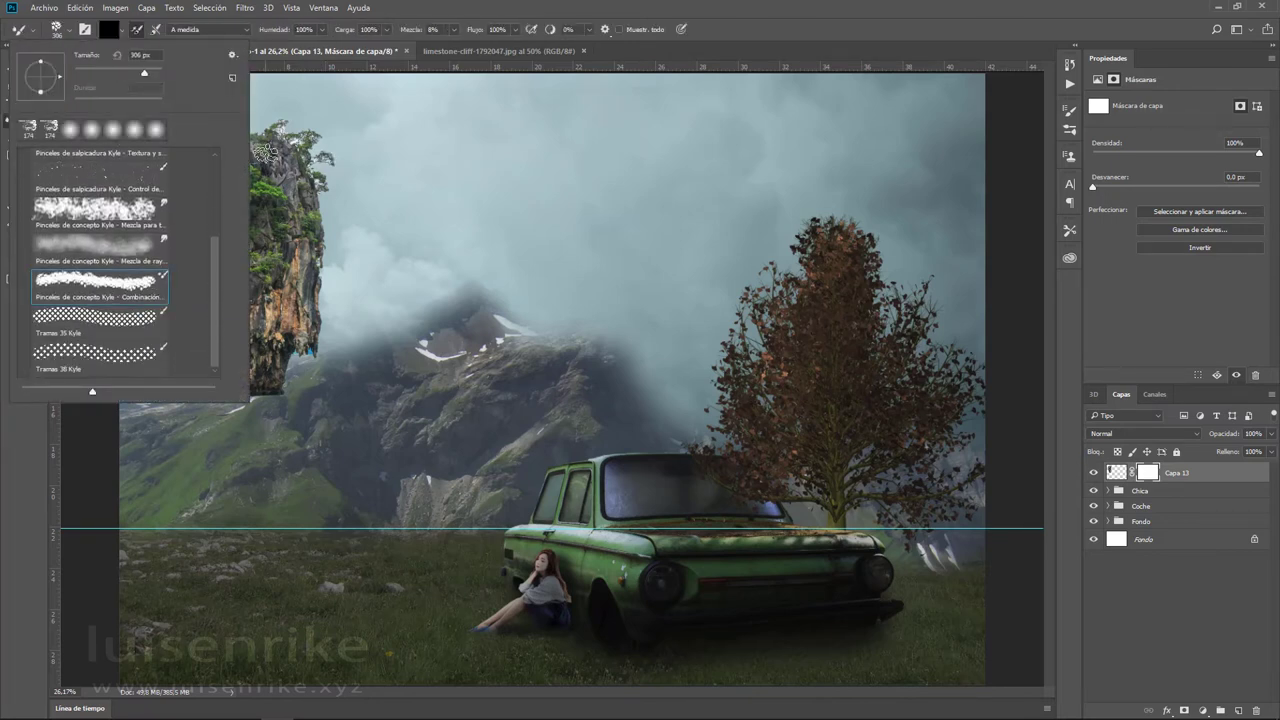
{"action": "left_click", "coordinate": [325, 157]}
{"action": "mouse_move", "coordinate": [337, 184]}
{"action": "left_mouse_down"}
{"action": "mouse_move", "coordinate": [316, 152]}
{"action": "mouse_move", "coordinate": [340, 173]}
{"action": "left_mouse_up"}
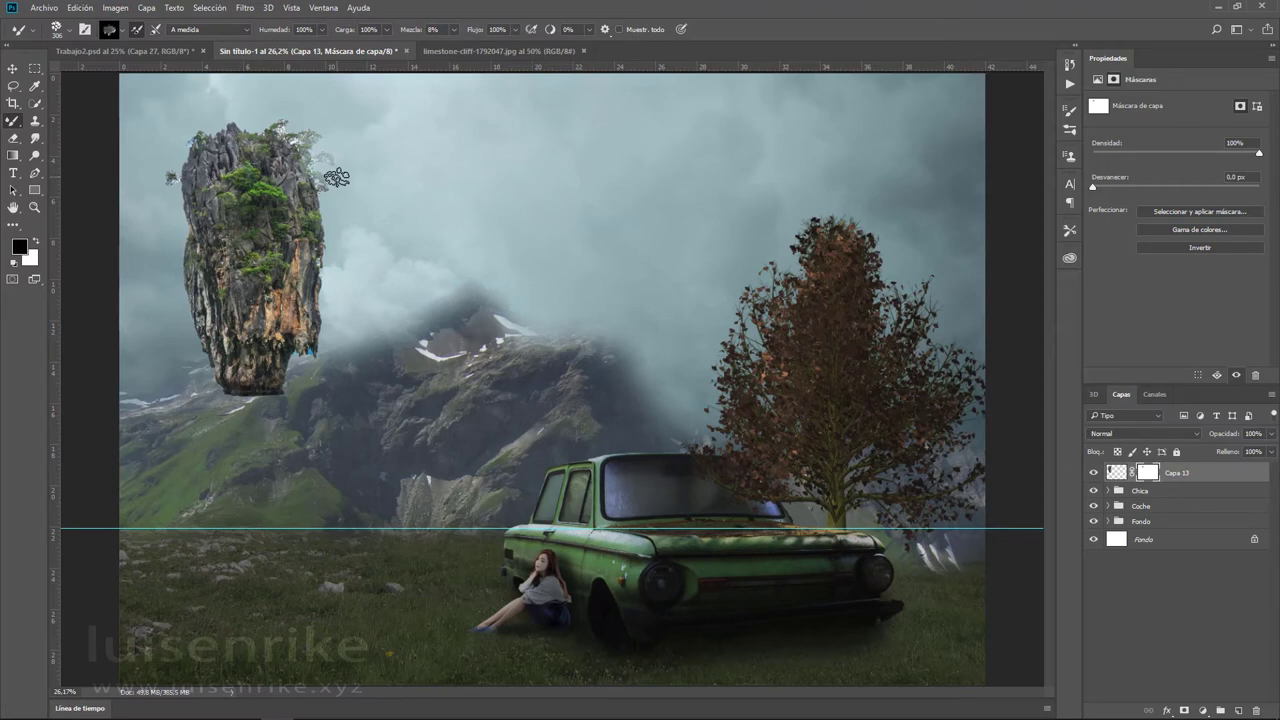
{"action": "key", "text": "ctrl+z"}
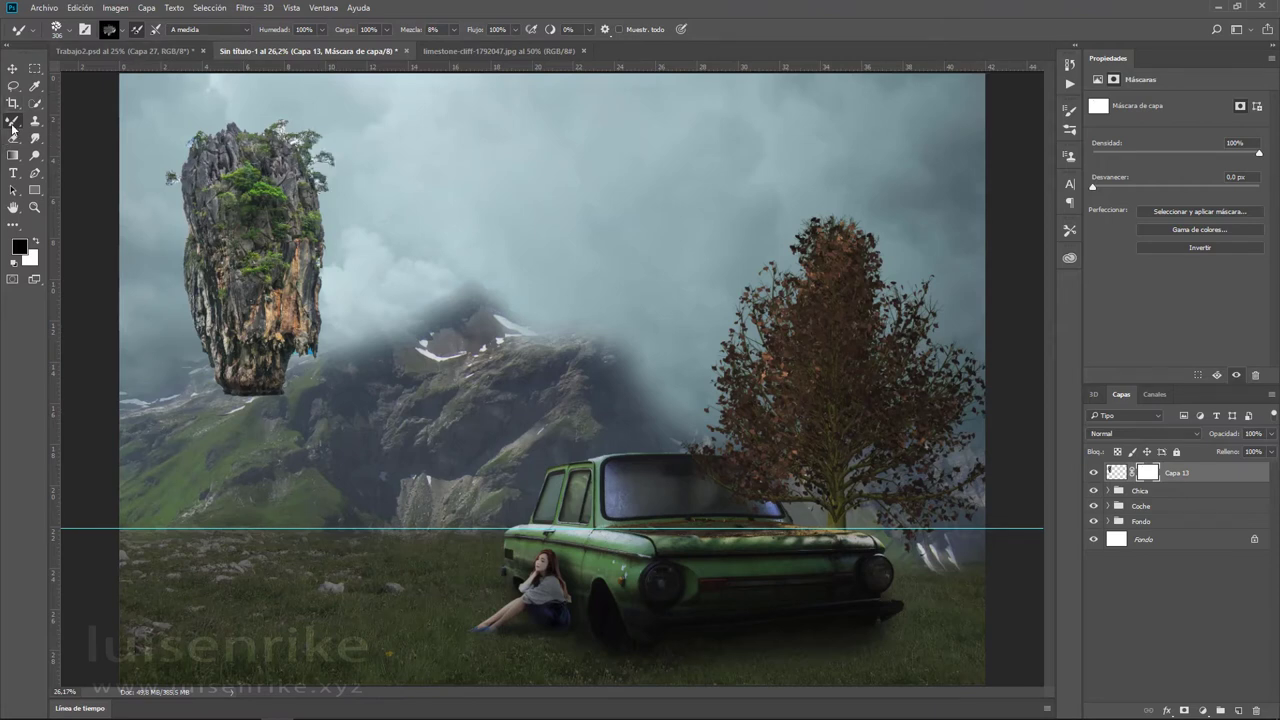
- Select the regular Brush with the dry-brushes preset 'Fiesta del pastel definitivo Kyle' and zoom in
{"action": "right_click", "coordinate": [13, 127]}
{"action": "left_click", "coordinate": [60, 120]}
{"action": "left_click", "coordinate": [115, 8]}
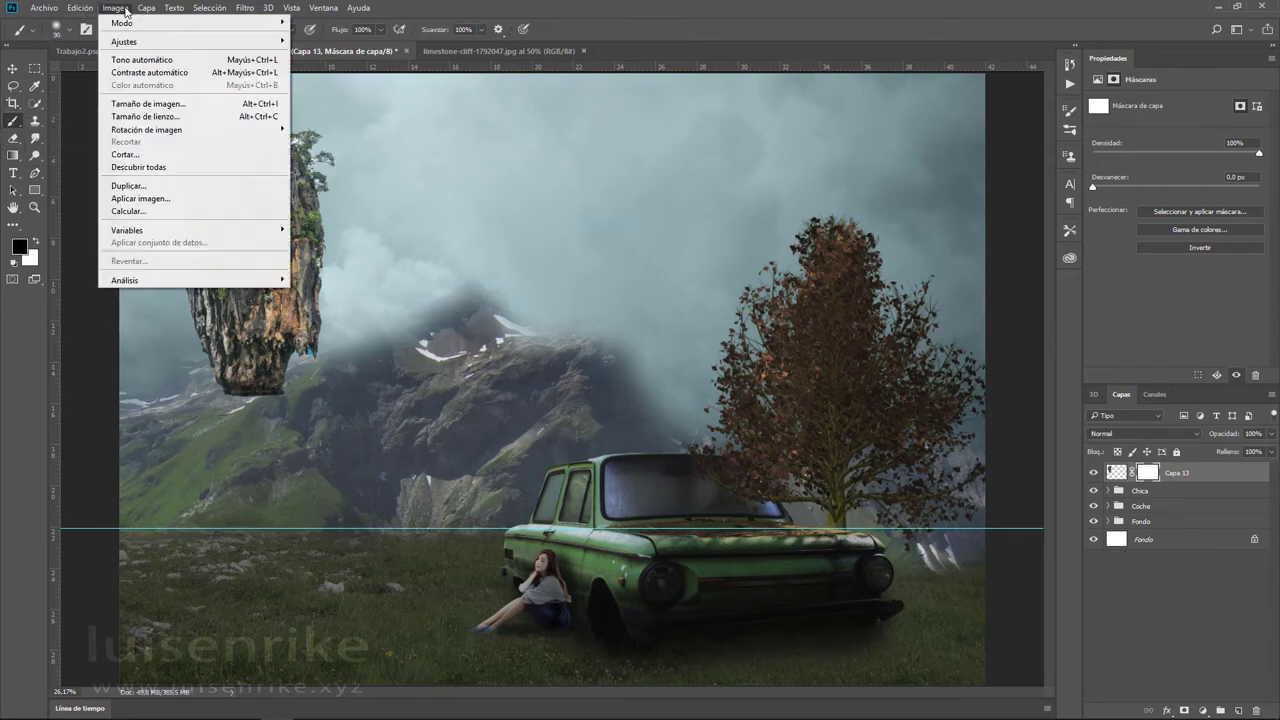
{"action": "left_click", "coordinate": [72, 34]}
{"action": "scroll", "coordinate": [130, 195], "scroll_direction": "up", "scroll_amount": 2}
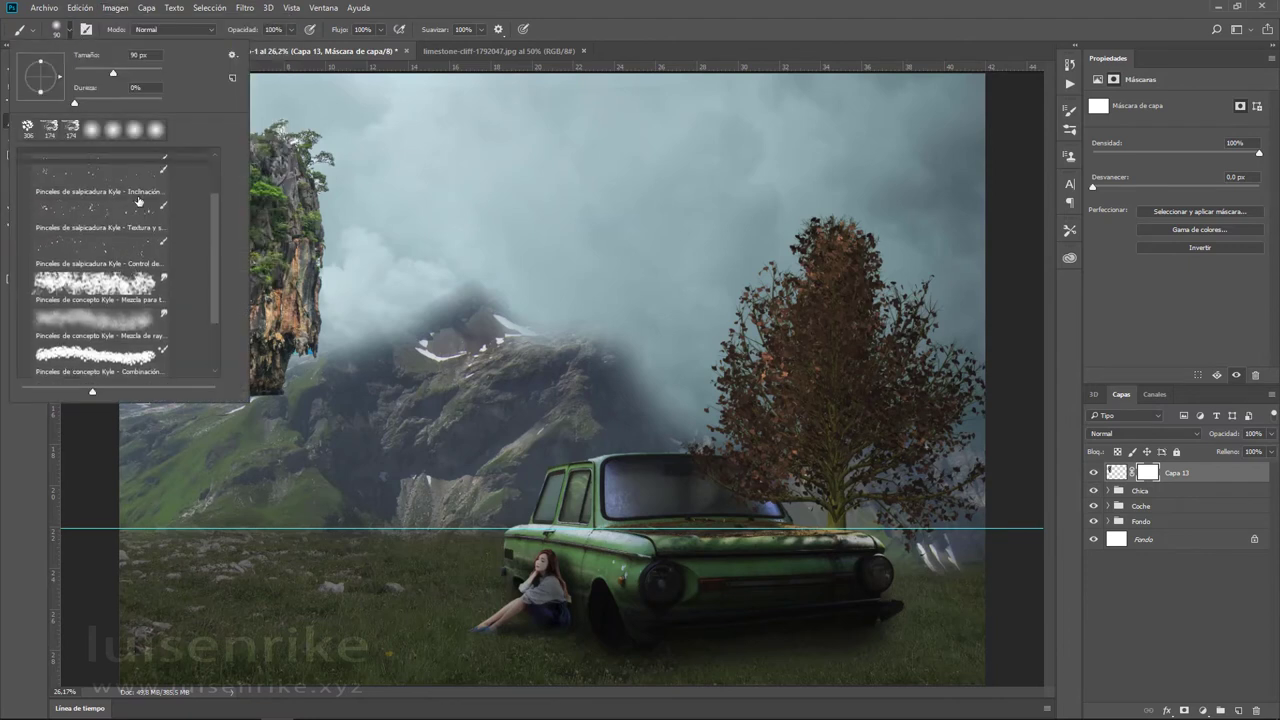
{"action": "scroll", "coordinate": [130, 200], "scroll_direction": "up", "scroll_amount": 2}
{"action": "left_click", "coordinate": [18, 156]}
{"action": "scroll", "coordinate": [142, 231], "scroll_direction": "down", "scroll_amount": 3}
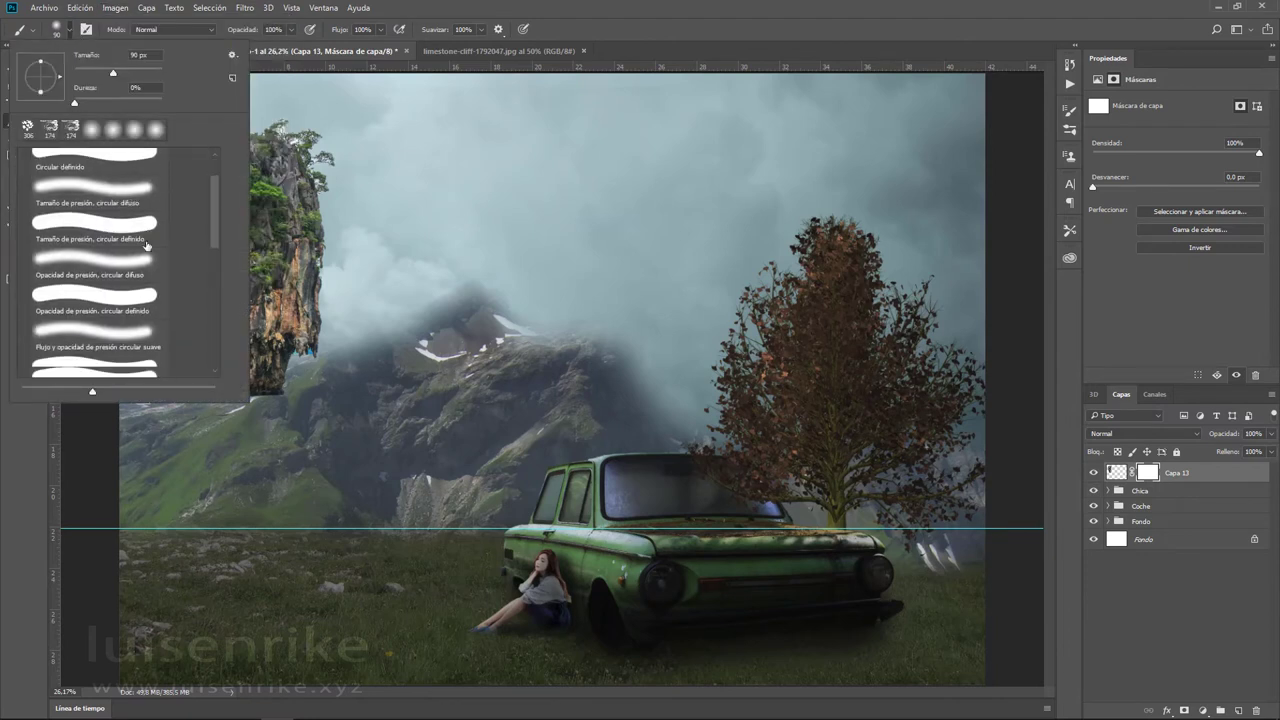
{"action": "scroll", "coordinate": [145, 243], "scroll_direction": "down", "scroll_amount": 3}
{"action": "left_click", "coordinate": [44, 262]}
{"action": "scroll", "coordinate": [48, 264], "scroll_direction": "down", "scroll_amount": 3}
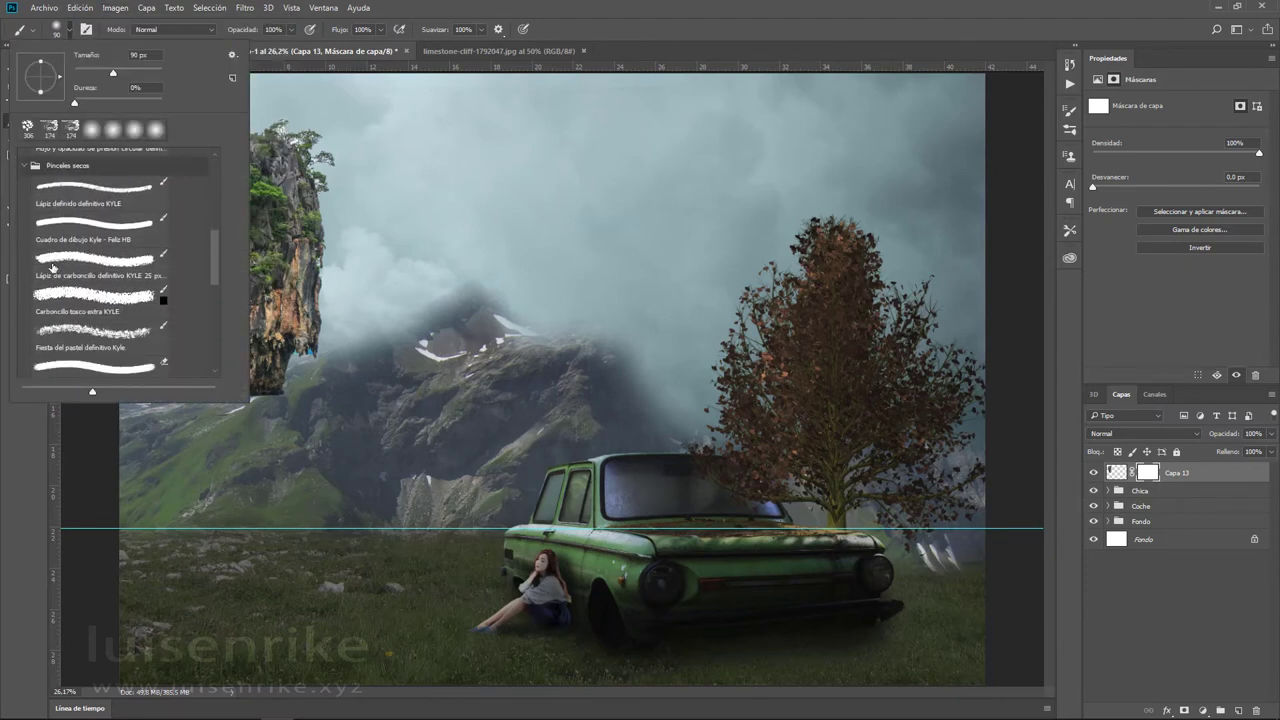
{"action": "scroll", "coordinate": [52, 266], "scroll_direction": "down", "scroll_amount": 3}
{"action": "left_click", "coordinate": [118, 262]}
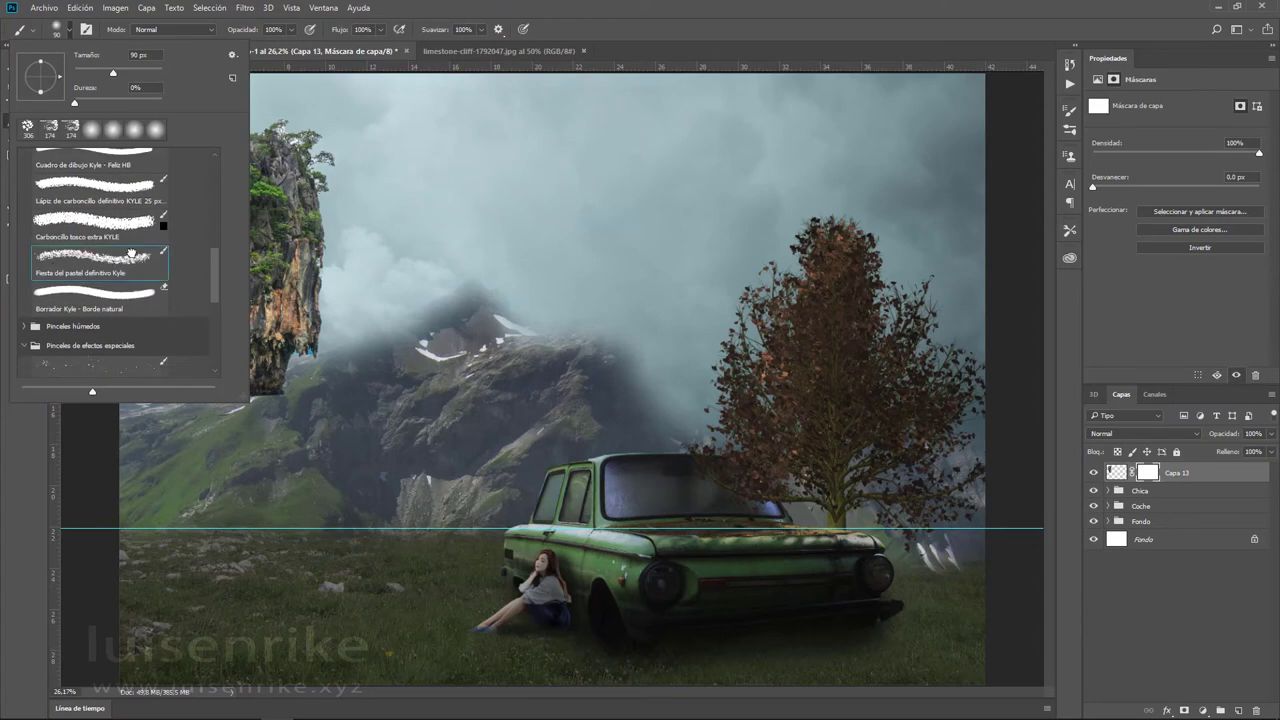
{"action": "left_click", "coordinate": [327, 162]}
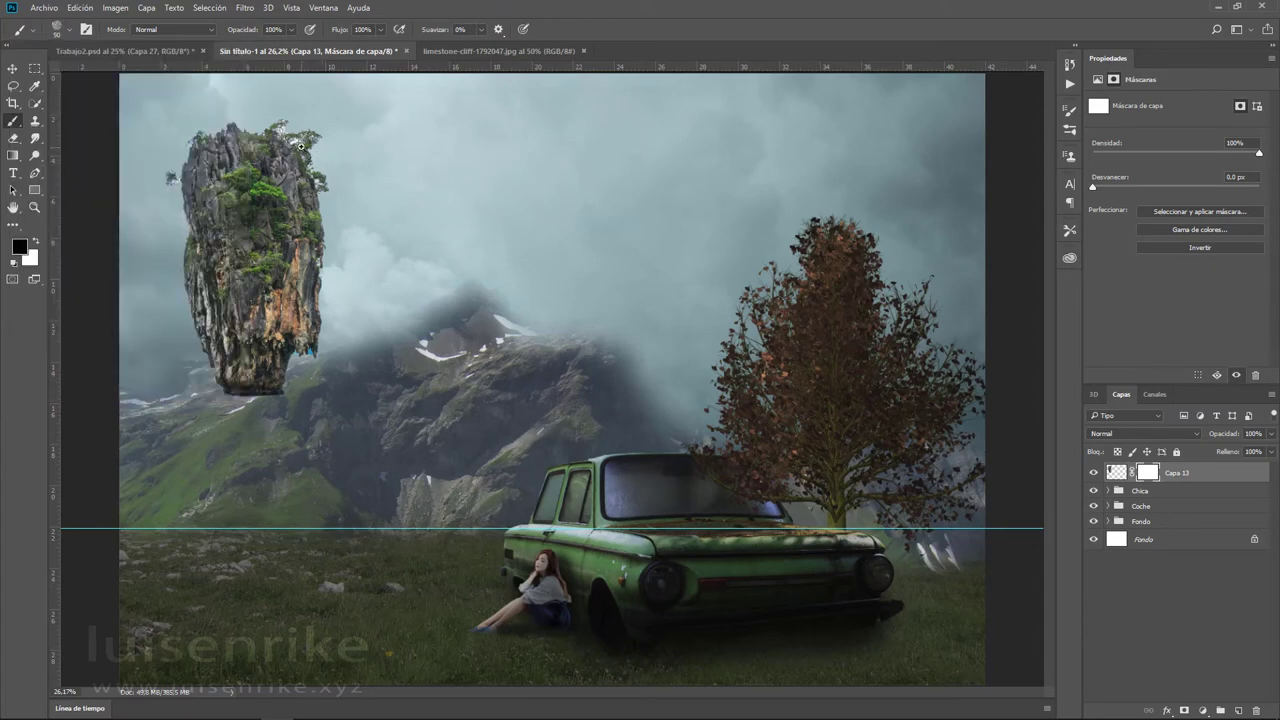
{"action": "scroll", "coordinate": [300, 146], "scroll_direction": "up", "scroll_amount": 3}
{"action": "scroll", "coordinate": [330, 200], "scroll_direction": "up", "scroll_amount": 2}
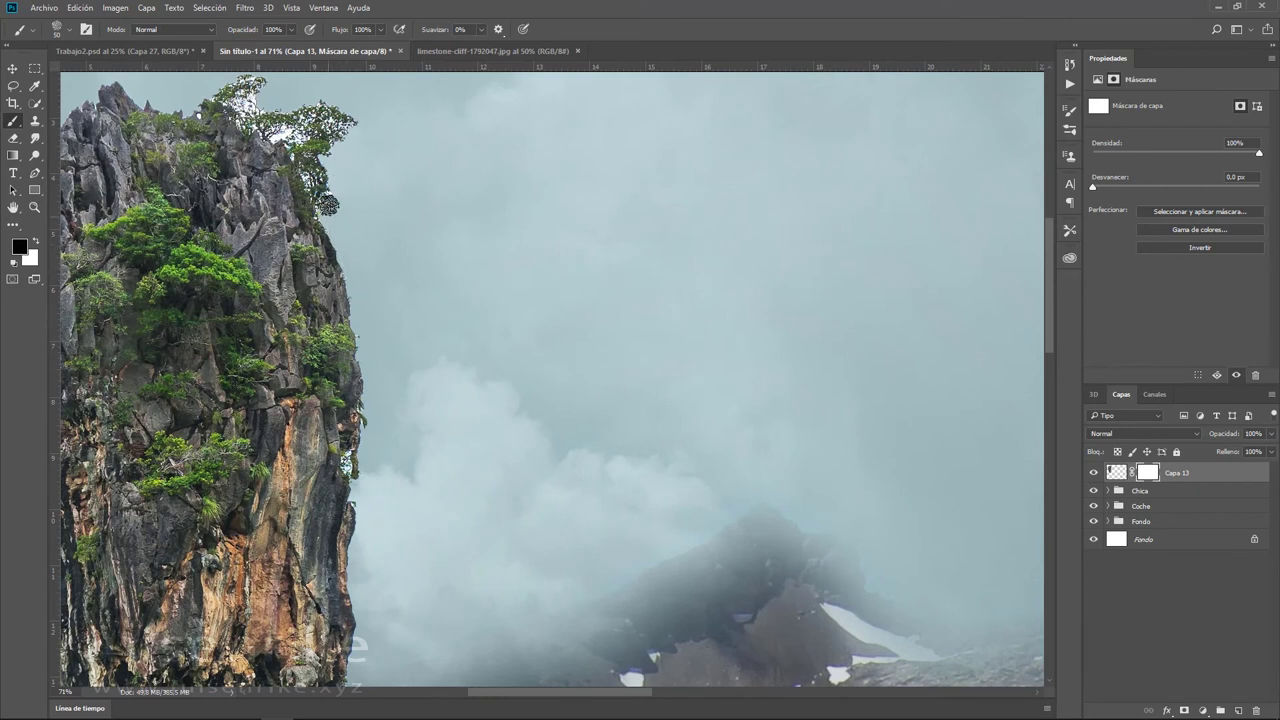
- Paint Capa 13's mask black over foliage on the cliff top, both edges, and the sky patch near the base
{"action": "left_click_drag", "start_coordinate": [328, 205], "coordinate": [343, 129]}
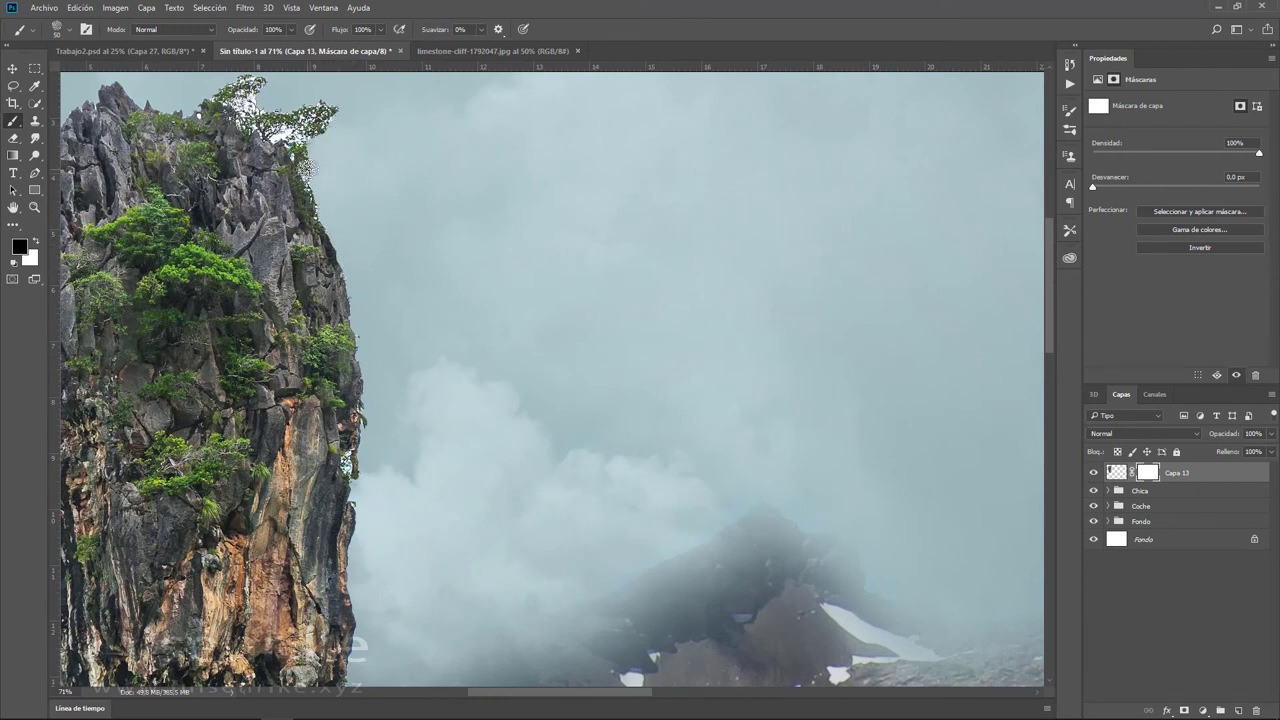
{"action": "mouse_move", "coordinate": [305, 170]}
{"action": "left_mouse_down"}
{"action": "mouse_move", "coordinate": [236, 80]}
{"action": "mouse_move", "coordinate": [300, 118]}
{"action": "mouse_move", "coordinate": [331, 112]}
{"action": "left_mouse_up"}
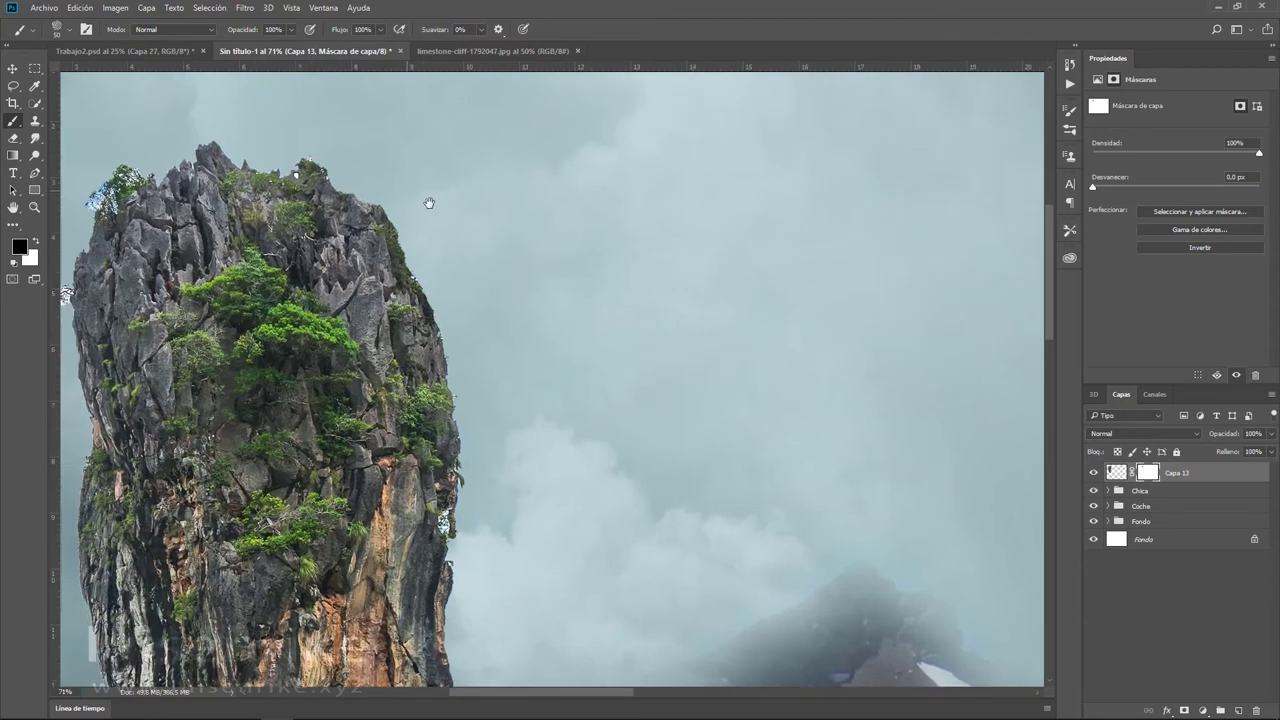
{"action": "left_click_drag", "start_coordinate": [226, 100], "coordinate": [376, 210]}
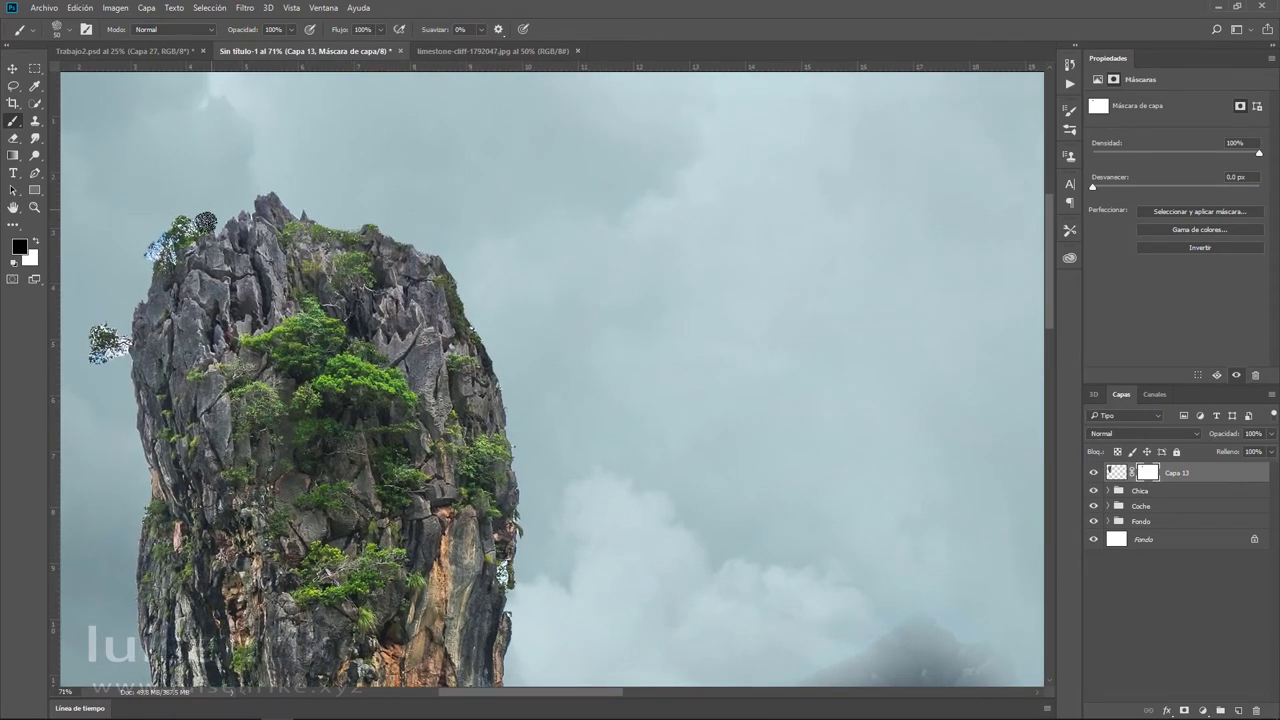
{"action": "mouse_move", "coordinate": [205, 222]}
{"action": "left_mouse_down"}
{"action": "mouse_move", "coordinate": [165, 258]}
{"action": "mouse_move", "coordinate": [134, 249]}
{"action": "mouse_move", "coordinate": [191, 209]}
{"action": "mouse_move", "coordinate": [194, 220]}
{"action": "left_mouse_up"}
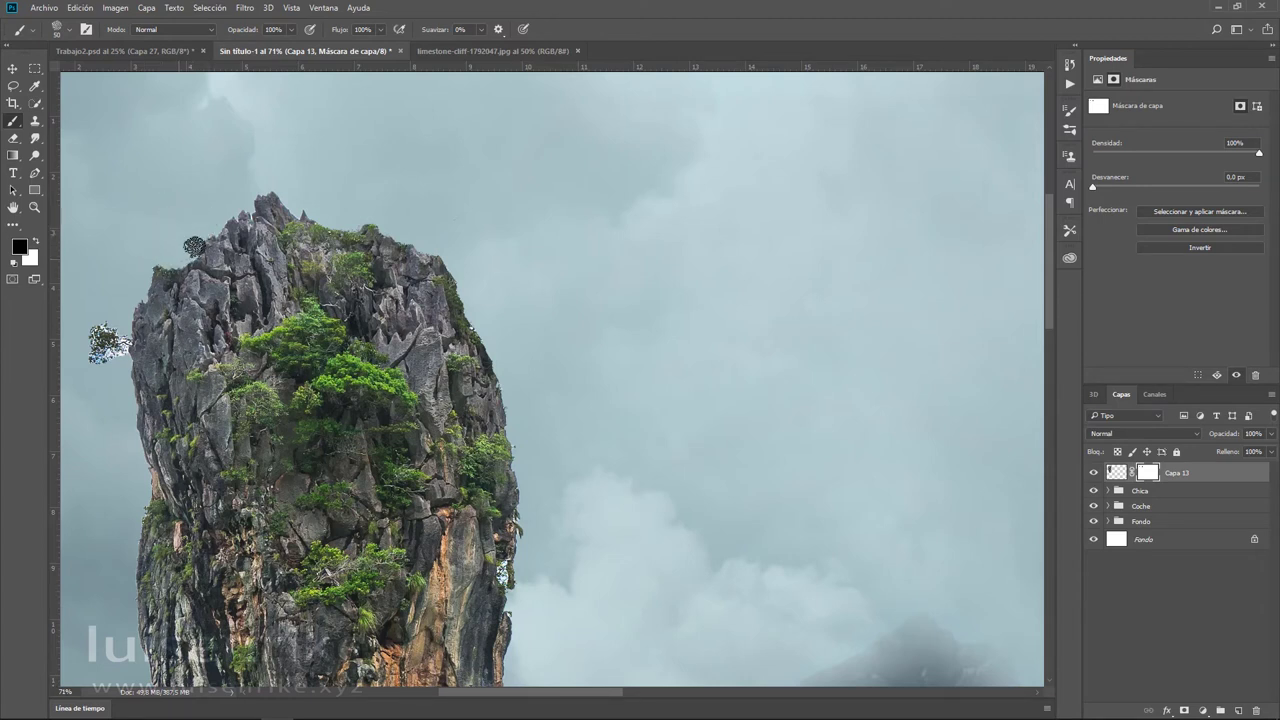
{"action": "mouse_move", "coordinate": [192, 258]}
{"action": "left_mouse_down"}
{"action": "mouse_move", "coordinate": [136, 279]}
{"action": "mouse_move", "coordinate": [91, 337]}
{"action": "mouse_move", "coordinate": [120, 350]}
{"action": "left_mouse_up"}
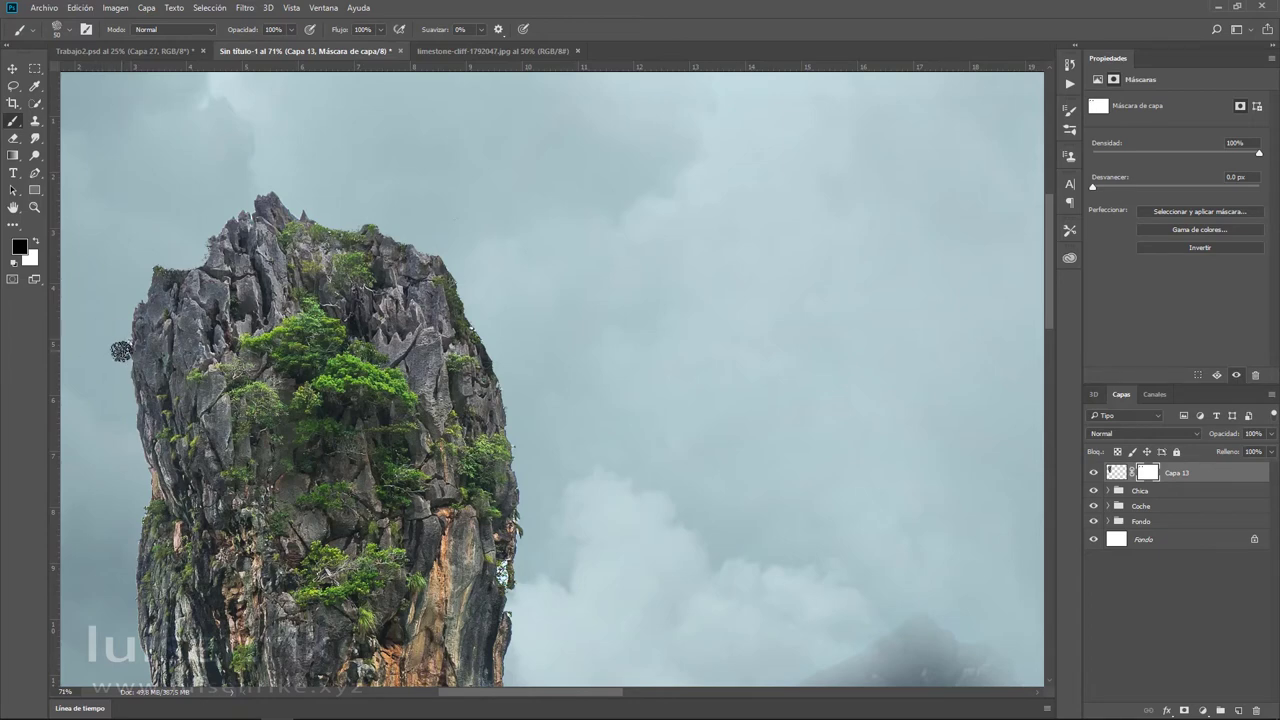
{"action": "scroll", "coordinate": [160, 395], "scroll_direction": "down", "scroll_amount": 3}
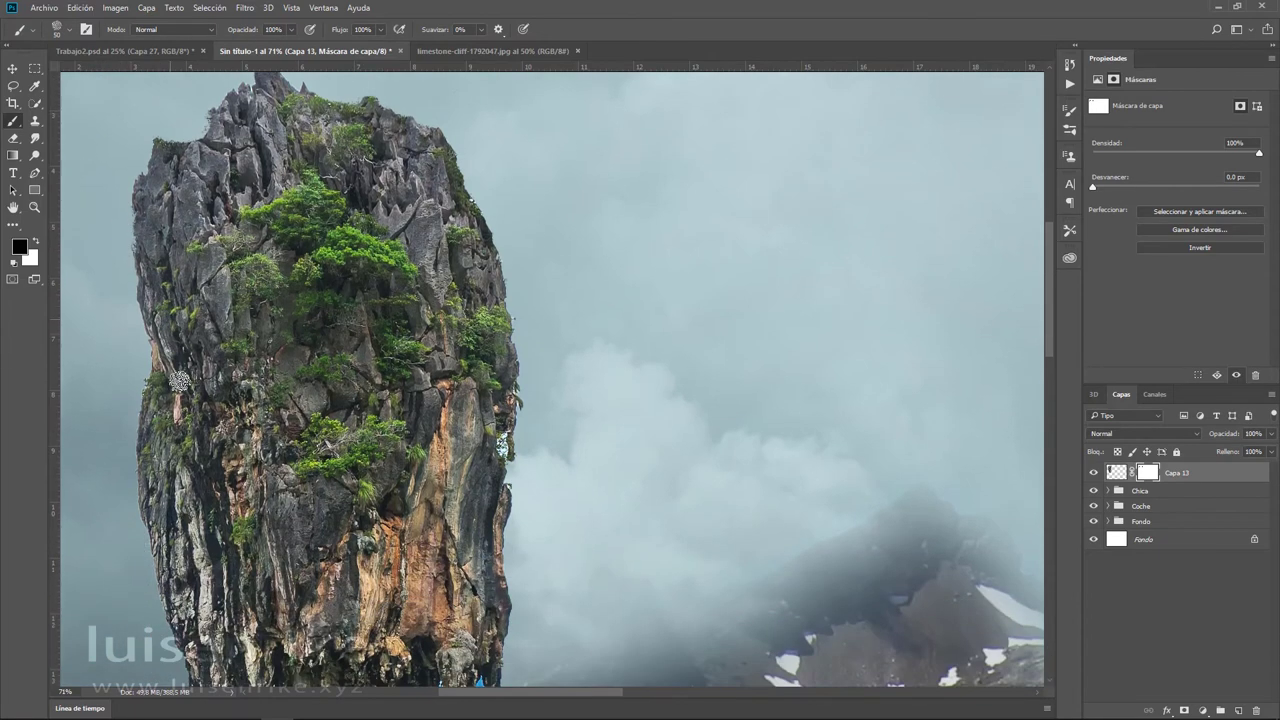
{"action": "scroll", "coordinate": [179, 381], "scroll_direction": "down", "scroll_amount": 4}
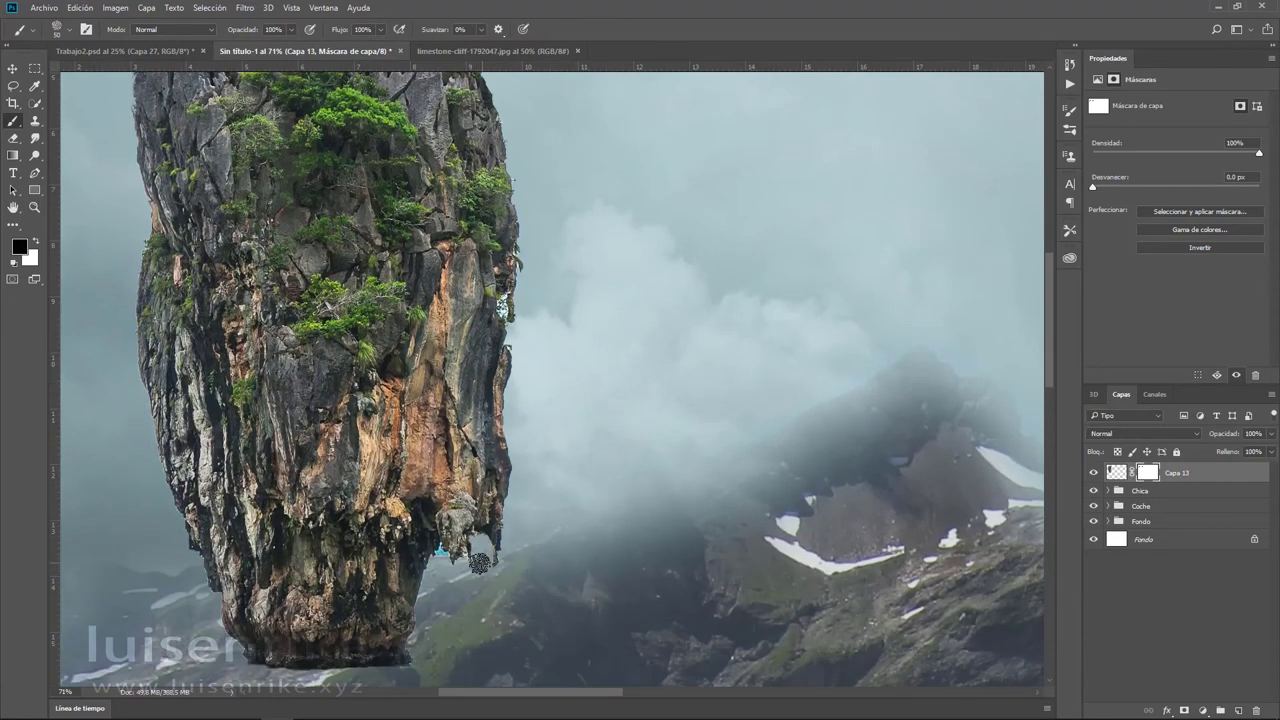
{"action": "left_click_drag", "start_coordinate": [479, 563], "coordinate": [440, 552]}
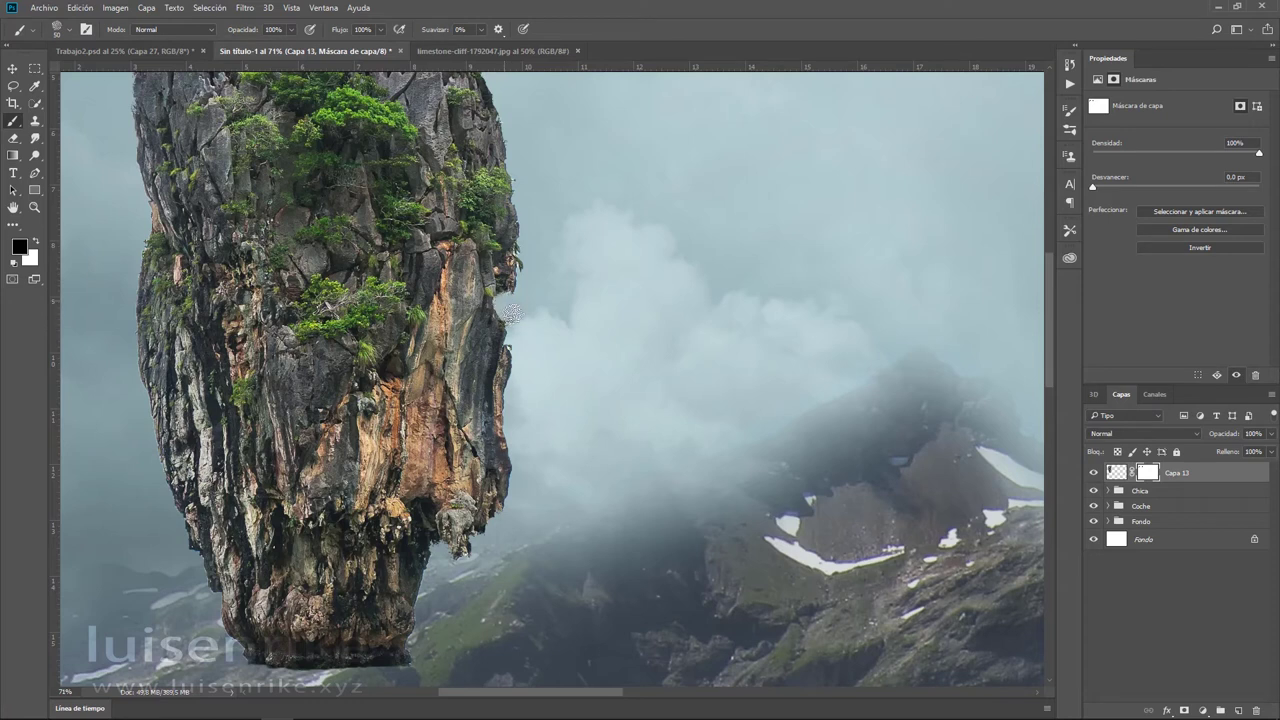
{"action": "mouse_move", "coordinate": [511, 313]}
{"action": "left_mouse_down"}
{"action": "mouse_move", "coordinate": [526, 187]}
{"action": "mouse_move", "coordinate": [514, 253]}
{"action": "left_mouse_up"}
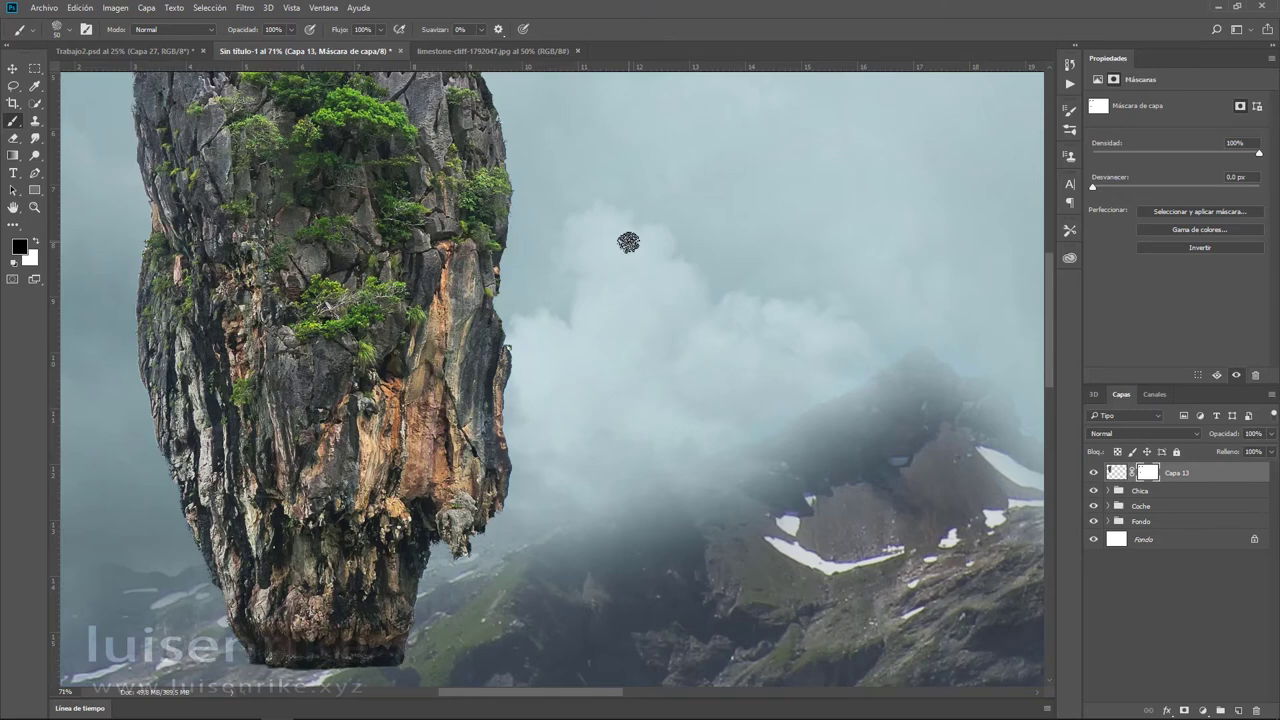
{"action": "key", "text": "ctrl+minus"}
{"action": "key", "text": "ctrl+minus"}
{"action": "key", "text": "ctrl+minus"}
{"action": "key", "text": "ctrl+minus"}
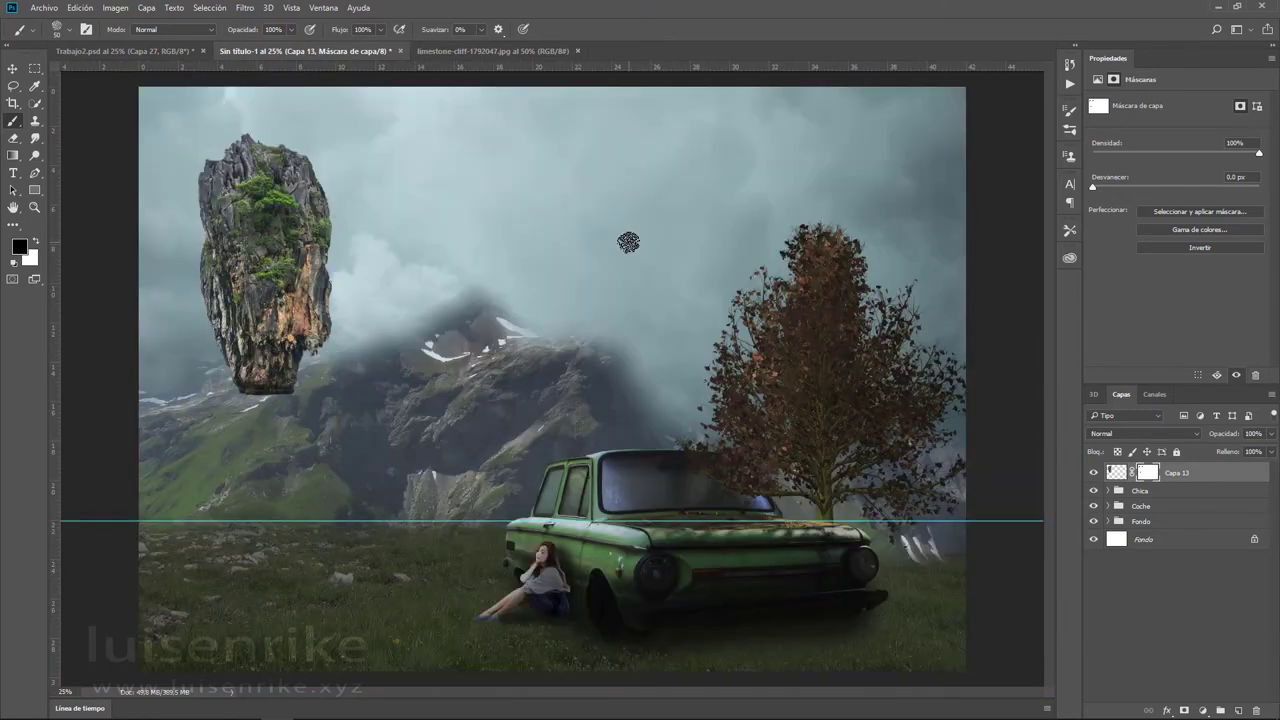
- Scale the floating rock to about 79% and shift it slightly right and down
{"action": "key", "text": "ctrl+t"}
{"action": "left_click_drag", "start_coordinate": [178, 395], "coordinate": [215, 339]}
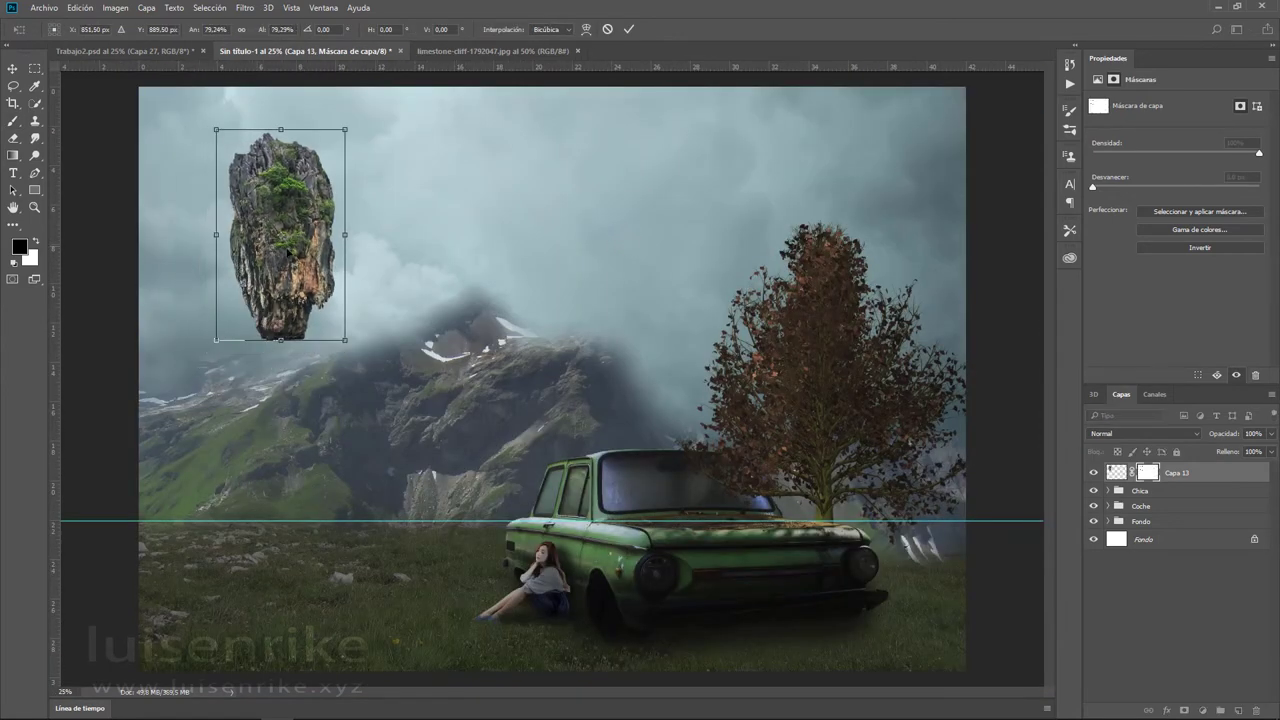
{"action": "left_click_drag", "start_coordinate": [289, 254], "coordinate": [306, 293]}
{"action": "key", "text": "Return"}
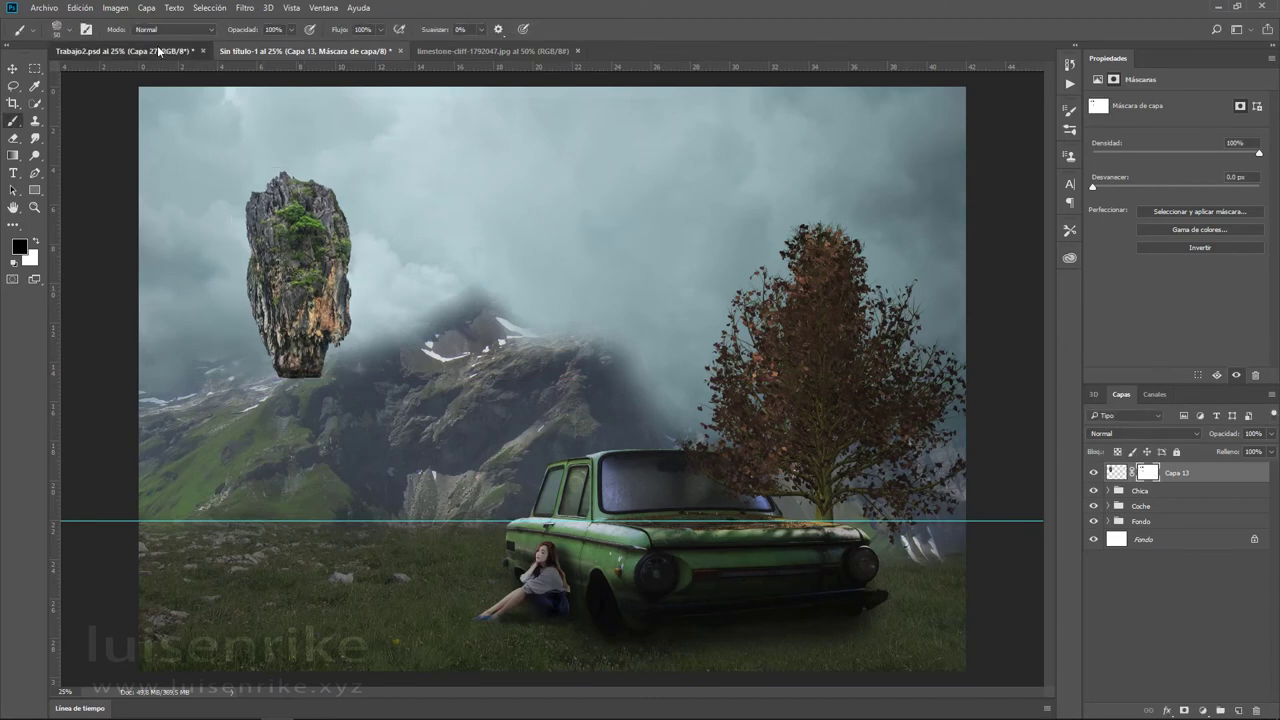
- Transform the rock again to about 94% and fine-tune its position
{"action": "left_click", "coordinate": [110, 50]}
{"action": "left_click", "coordinate": [255, 50]}
{"action": "key", "text": "ctrl+t"}
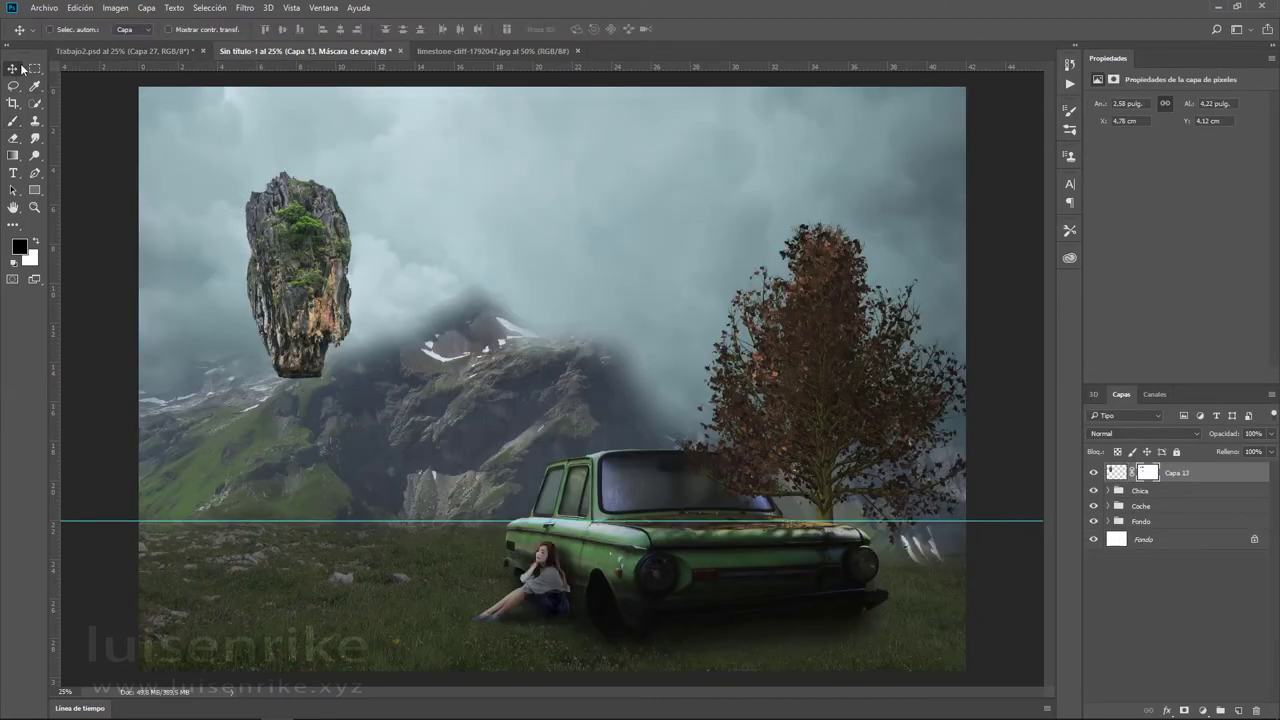
{"action": "left_click_drag", "start_coordinate": [324, 263], "coordinate": [268, 268]}
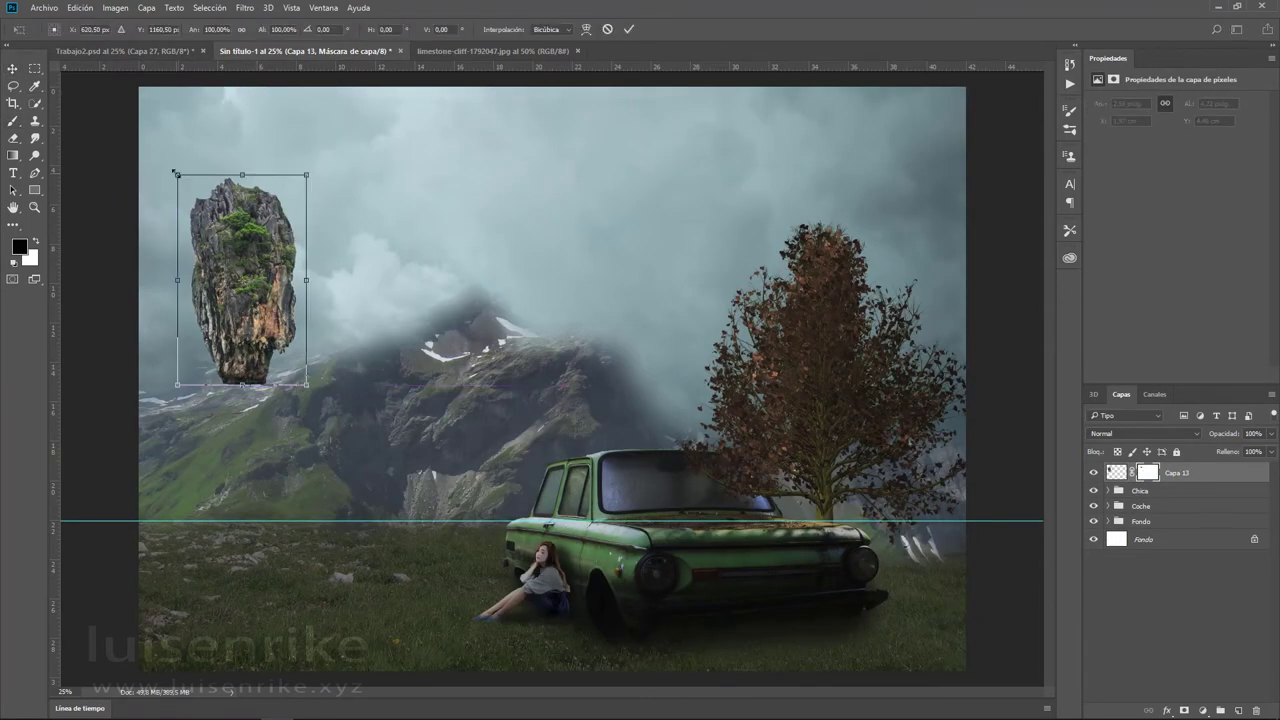
{"action": "left_click_drag", "start_coordinate": [175, 173], "coordinate": [186, 189]}
{"action": "left_click_drag", "start_coordinate": [257, 232], "coordinate": [265, 233]}
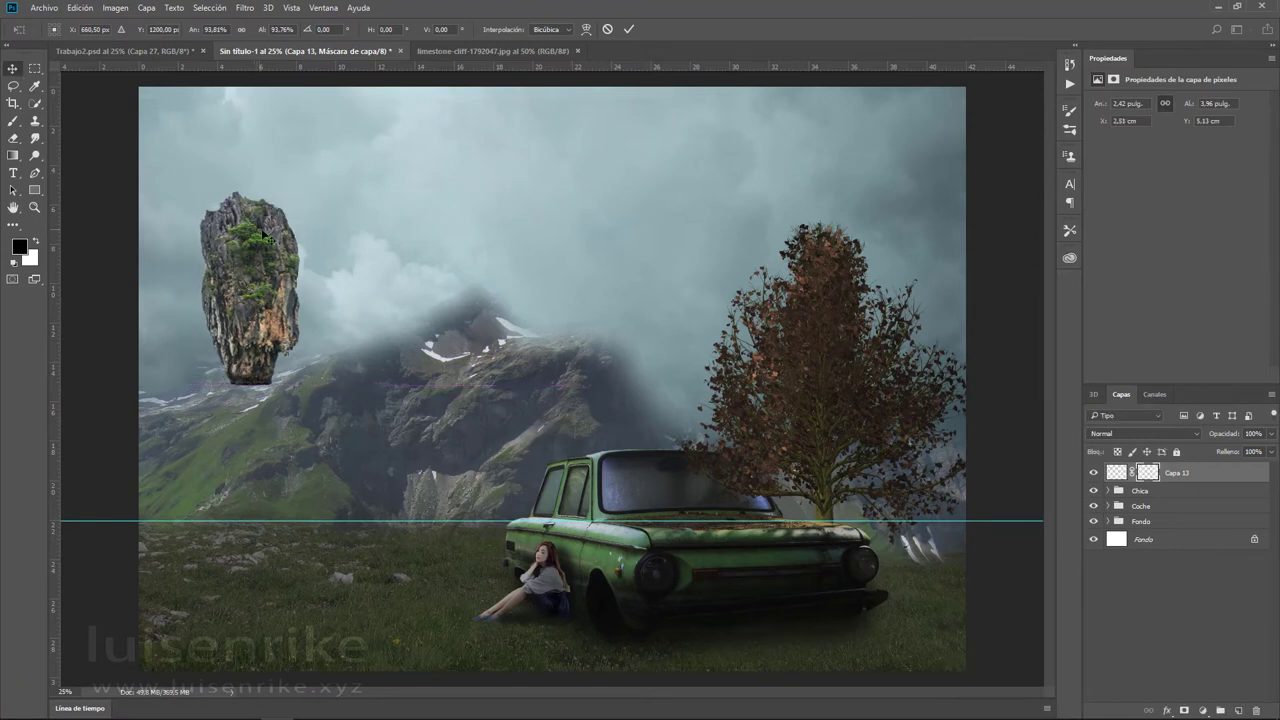
{"action": "key", "text": "Return"}
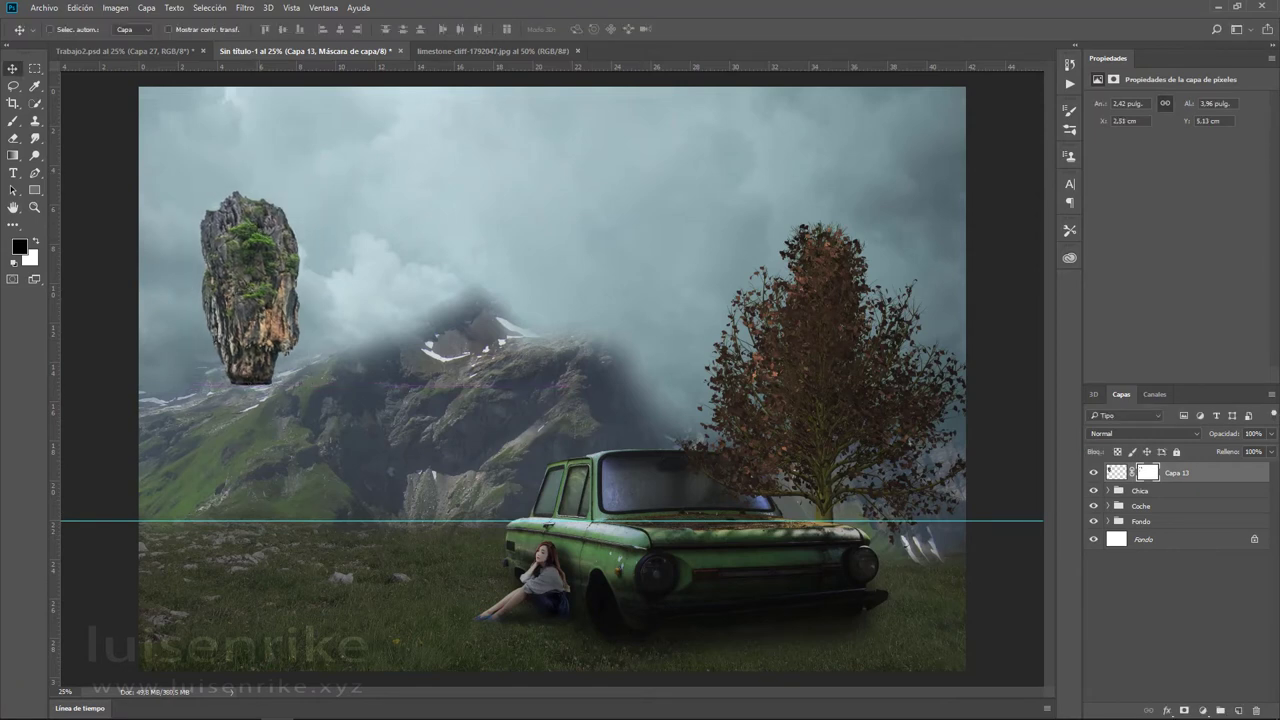
{"action": "left_click", "coordinate": [1202, 710]}
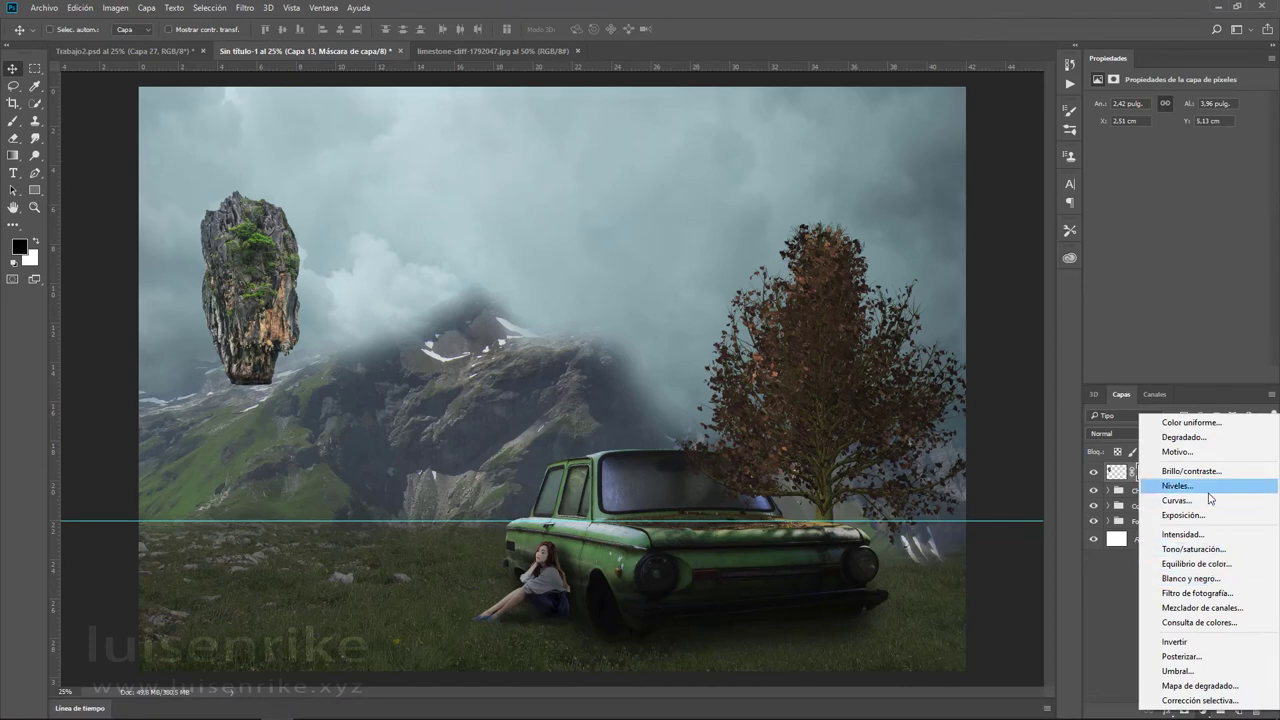
- Add a Curves layer with the midpoint pulled down, clipped to the rock
{"action": "left_click", "coordinate": [1177, 500]}
{"action": "left_click_drag", "start_coordinate": [1195, 190], "coordinate": [1195, 210]}
{"action": "left_click", "coordinate": [1178, 375]}
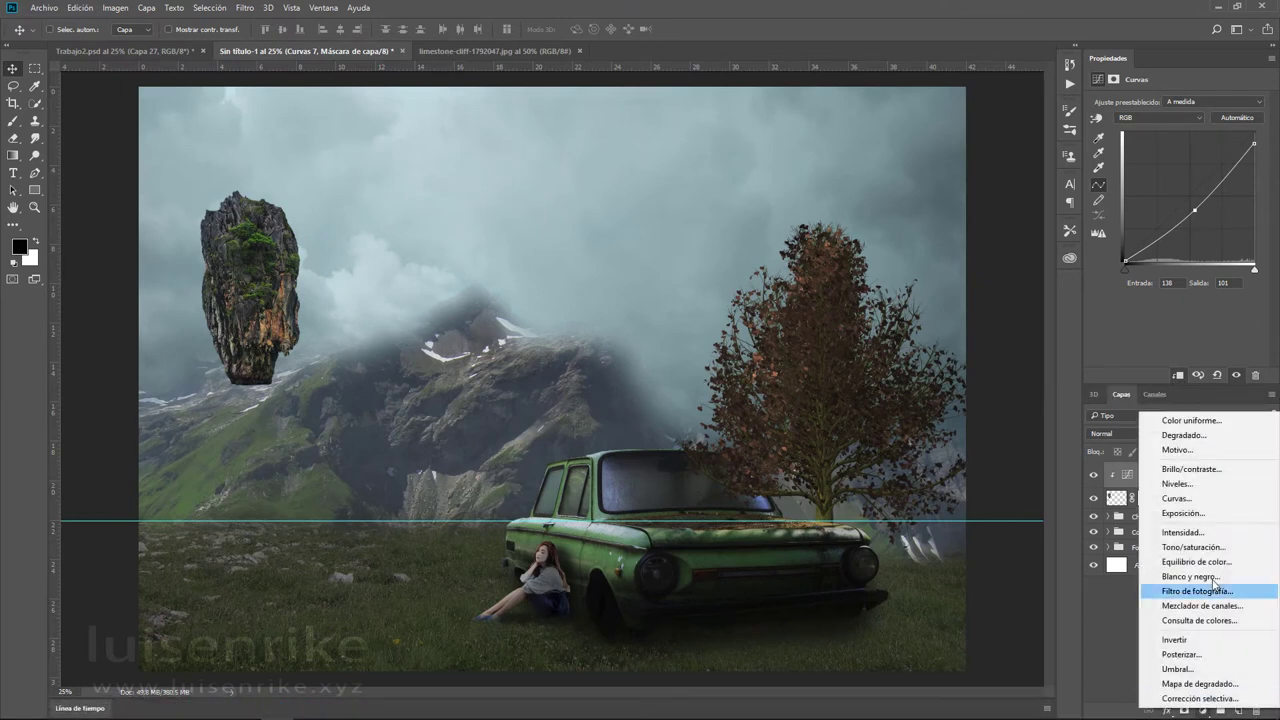
- Add a clipped Hue/Saturation layer with Saturation -38 and Lightness -17
{"action": "left_click", "coordinate": [1202, 710]}
{"action": "left_click", "coordinate": [1209, 548]}
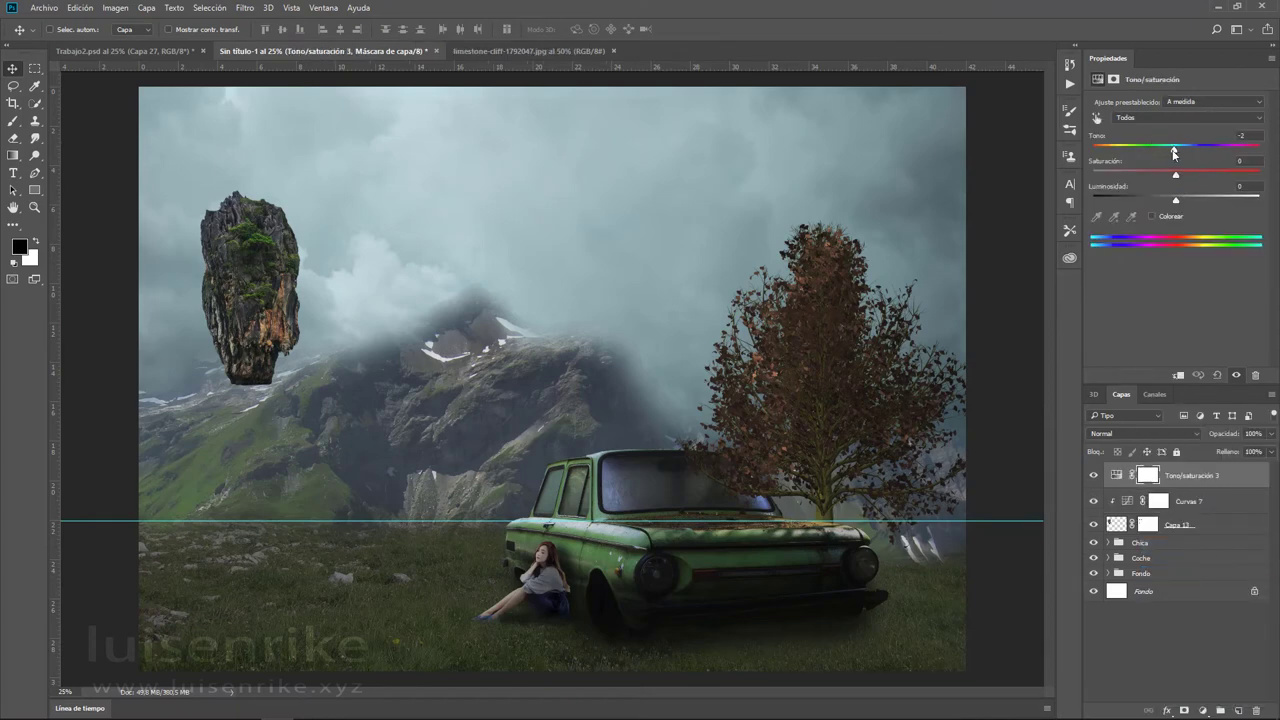
{"action": "left_click_drag", "start_coordinate": [1174, 150], "coordinate": [1151, 148]}
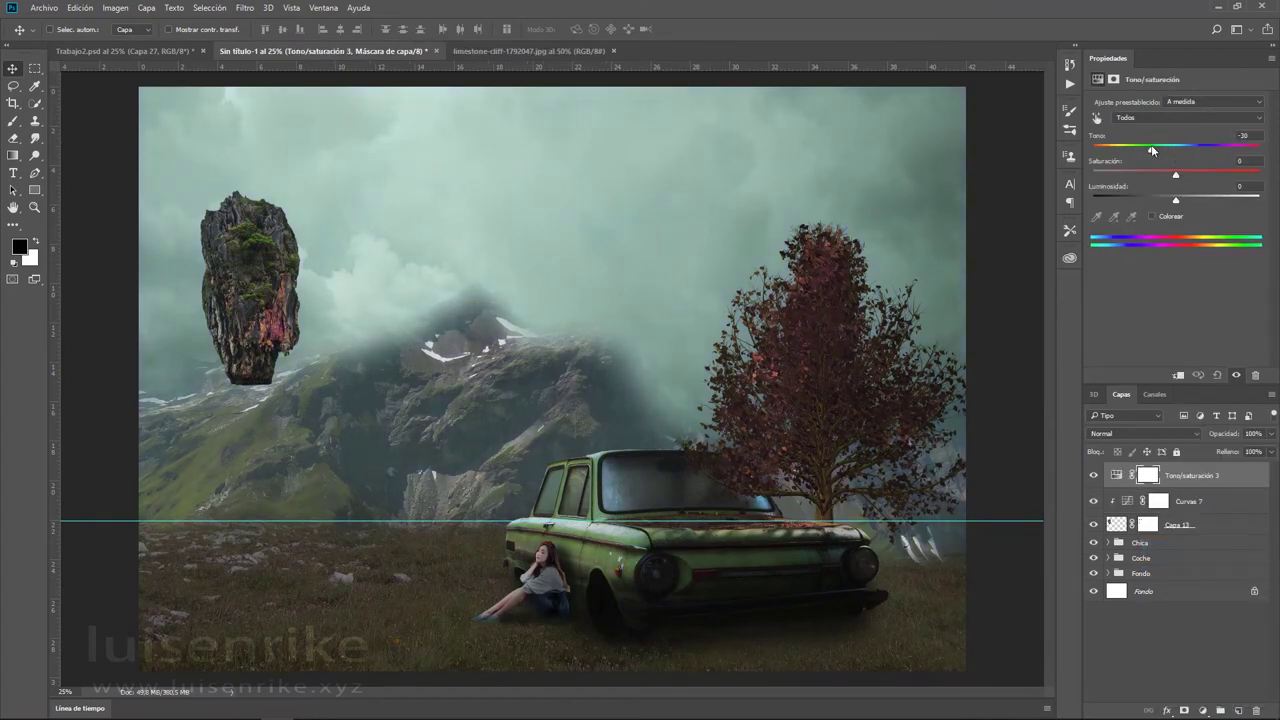
{"action": "left_click_drag", "start_coordinate": [1159, 150], "coordinate": [1180, 152]}
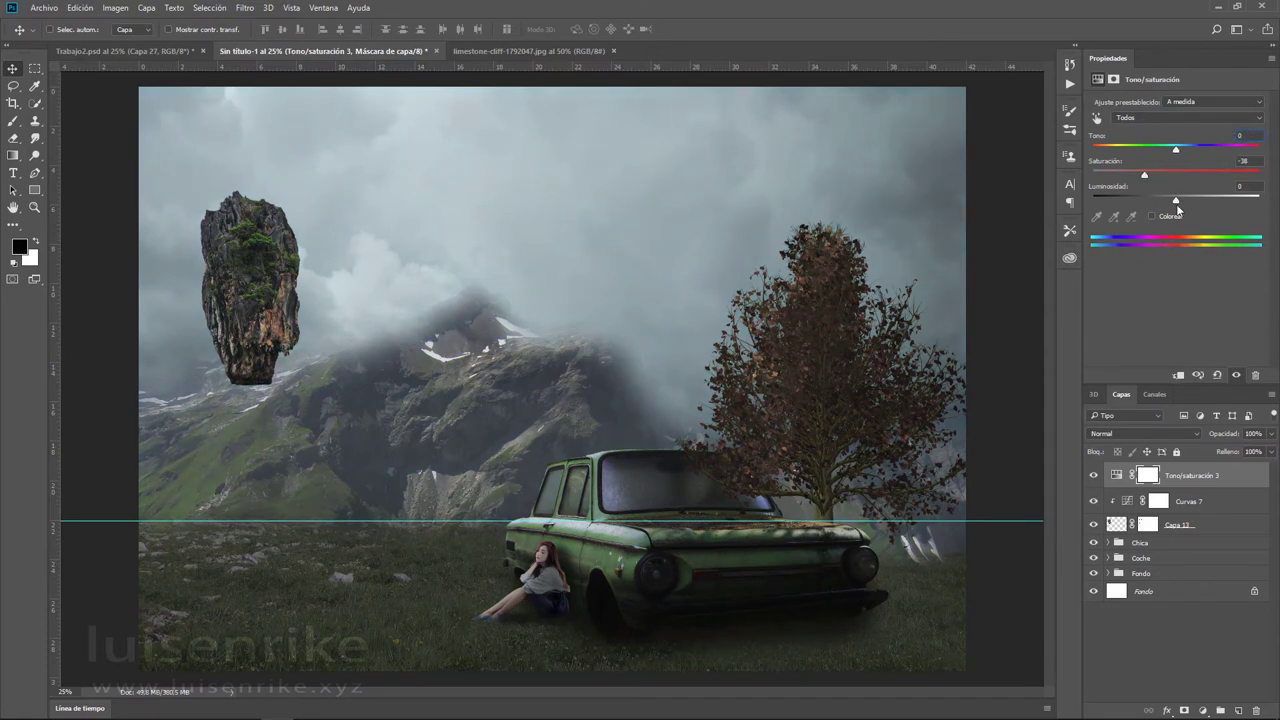
{"action": "left_click", "coordinate": [1178, 375]}
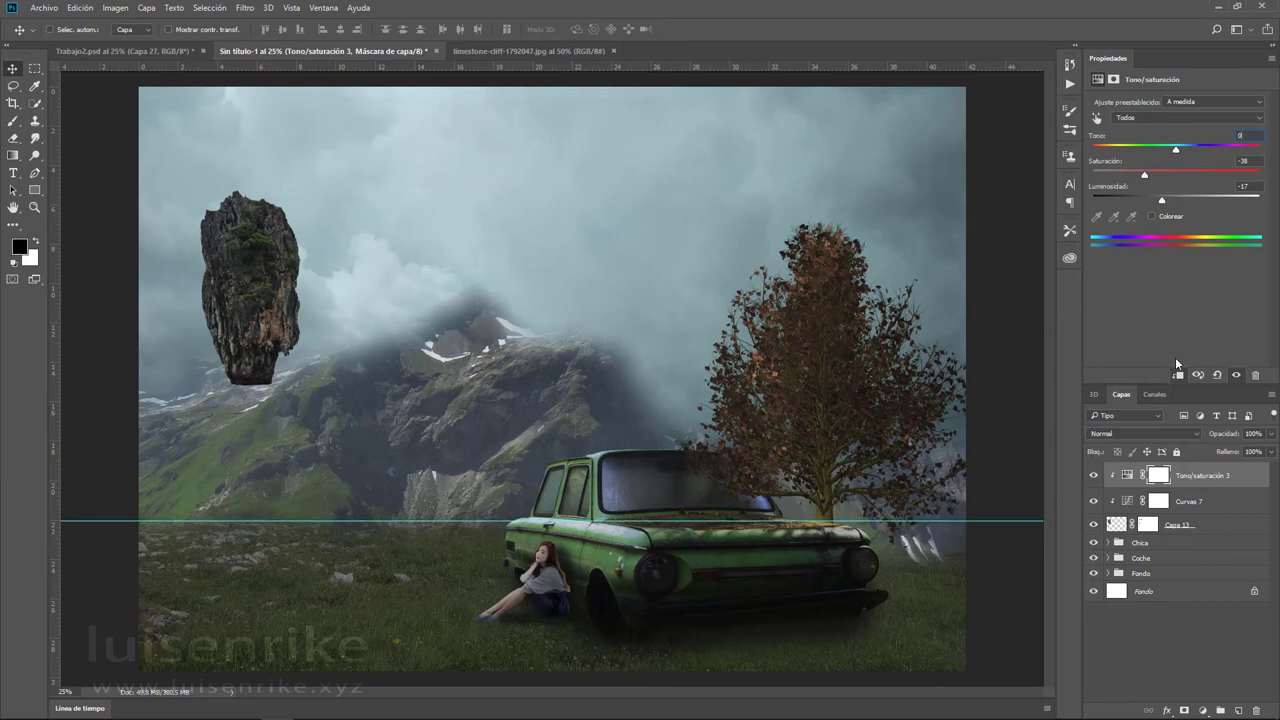
- Paint black on the Hue/Saturation 3 mask to restore warm colours on the rock's right side
{"action": "left_click", "coordinate": [1158, 477]}
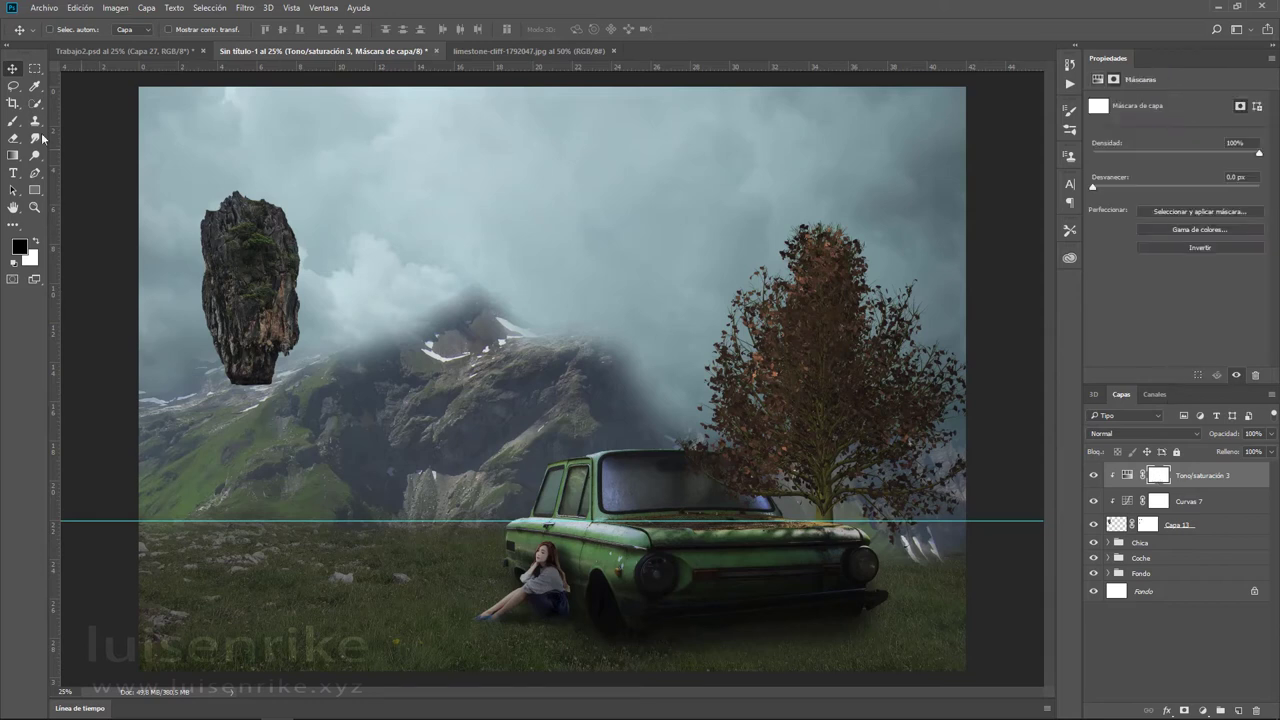
{"action": "key", "text": "b"}
{"action": "key", "text": "x"}
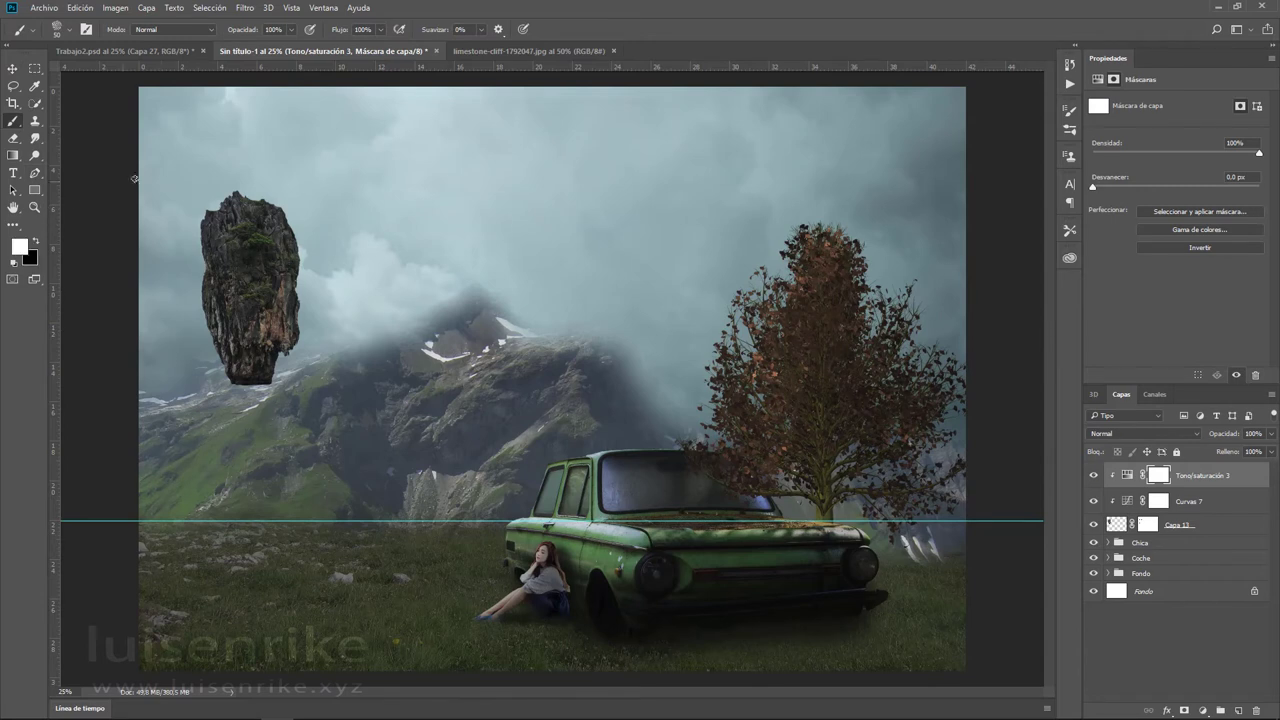
{"action": "left_click", "coordinate": [60, 29]}
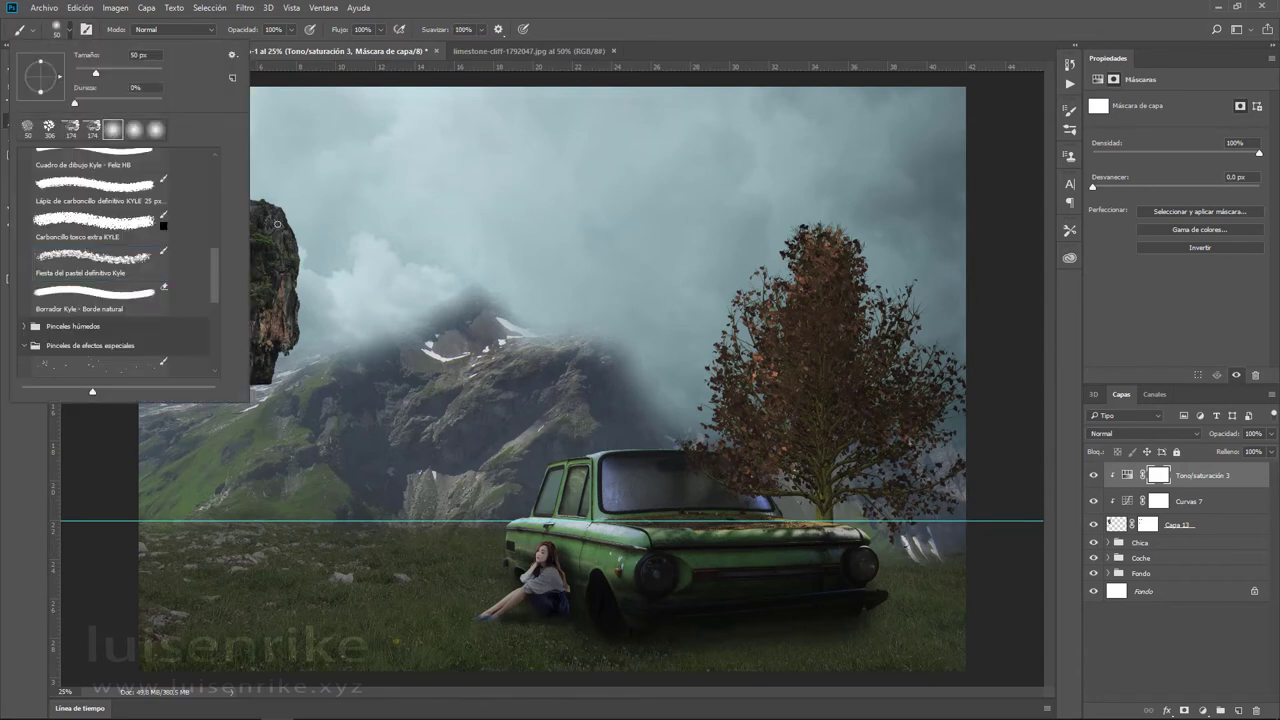
{"action": "left_click", "coordinate": [278, 224]}
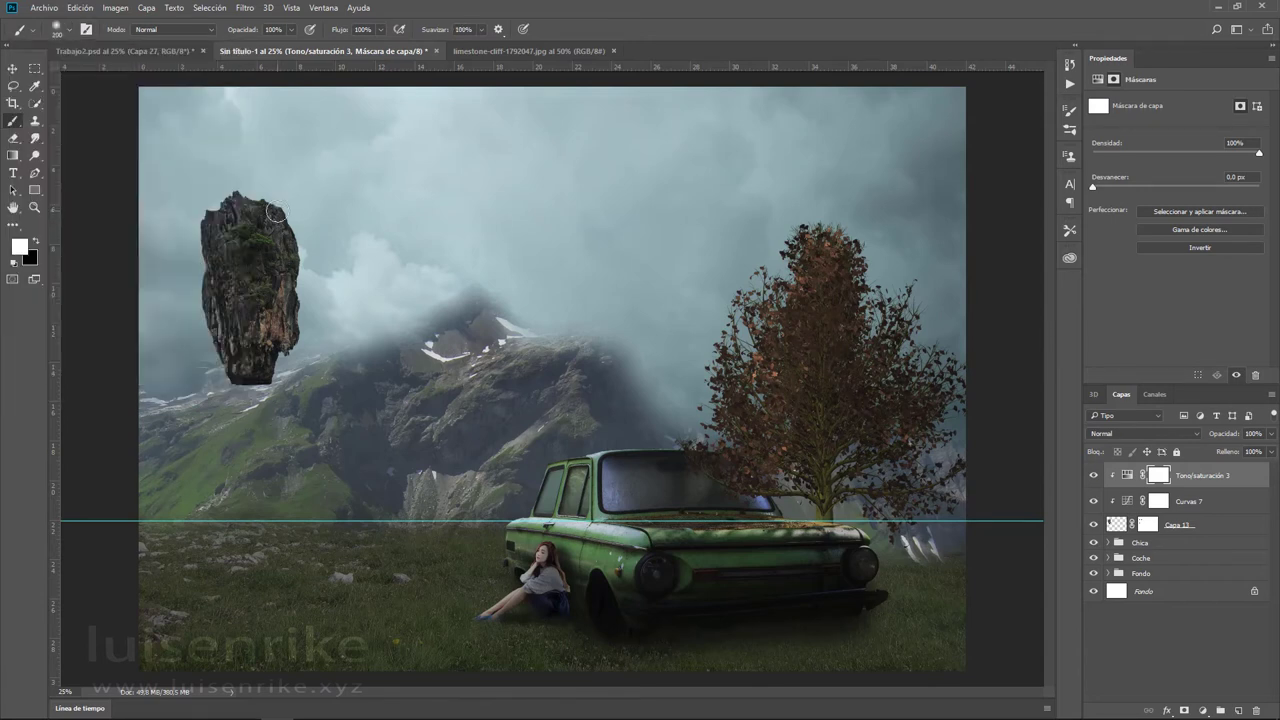
{"action": "left_click", "coordinate": [36, 241]}
{"action": "left_click_drag", "start_coordinate": [276, 220], "coordinate": [285, 330]}
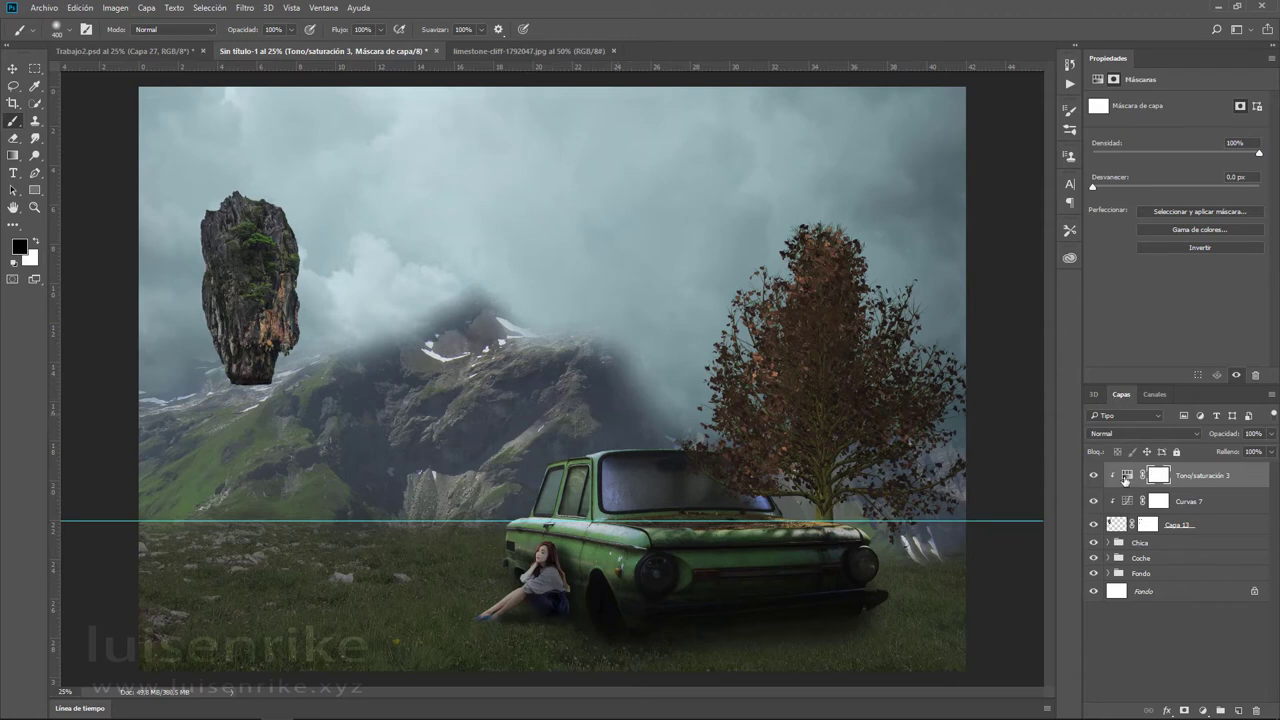
- Lower Hue/Saturation 3 lightness to -27 and close the limestone cliff photo
{"action": "left_click", "coordinate": [1127, 476]}
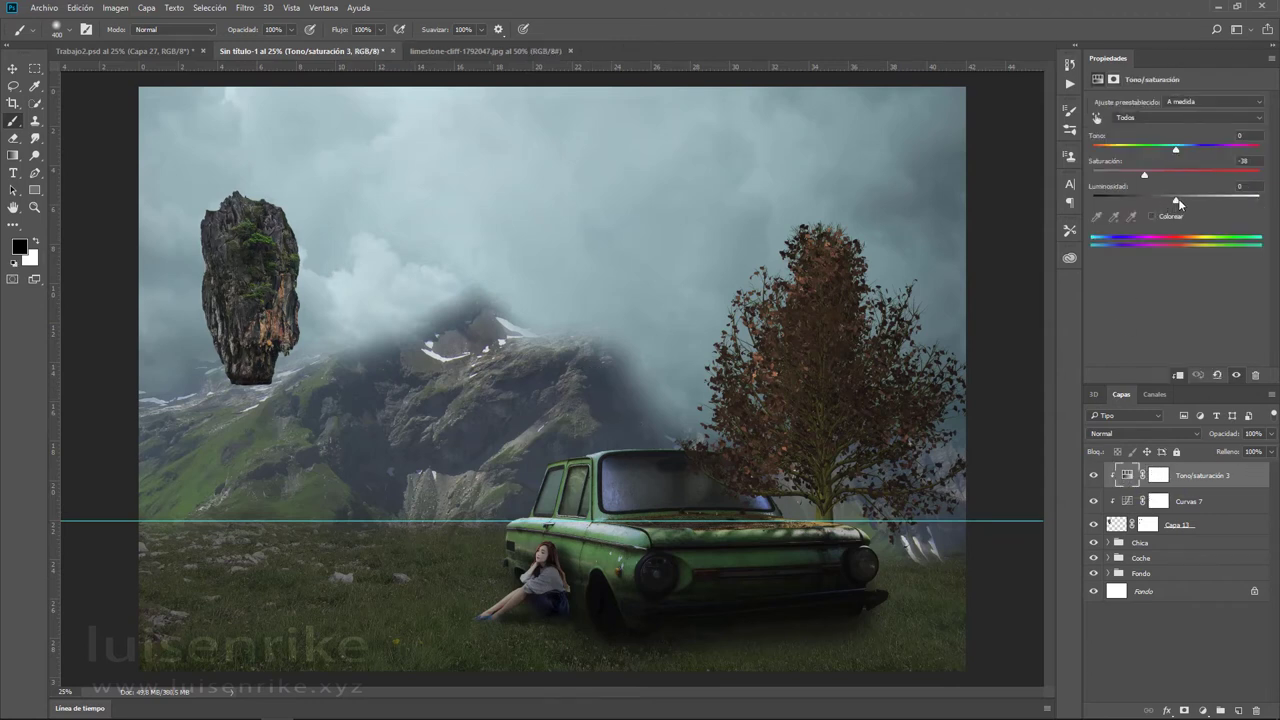
{"action": "left_click_drag", "start_coordinate": [1173, 199], "coordinate": [1158, 199]}
{"action": "left_click", "coordinate": [1213, 504]}
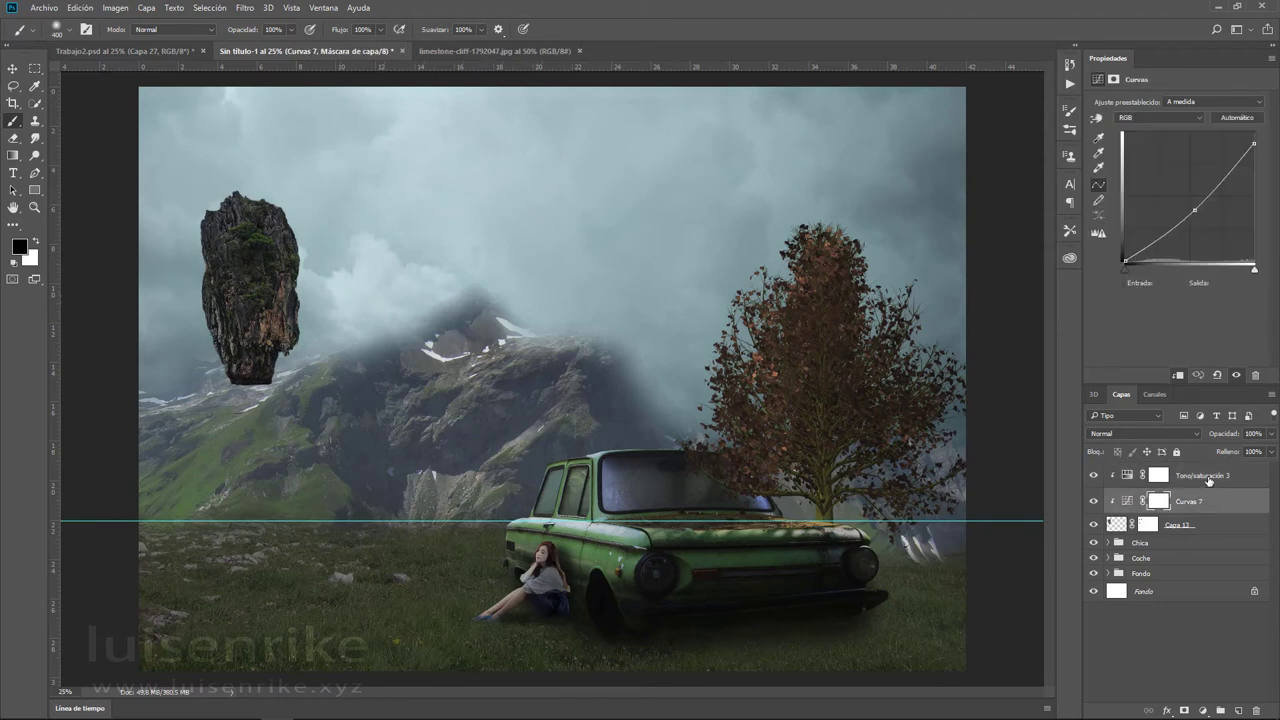
{"action": "left_click", "coordinate": [1208, 479]}
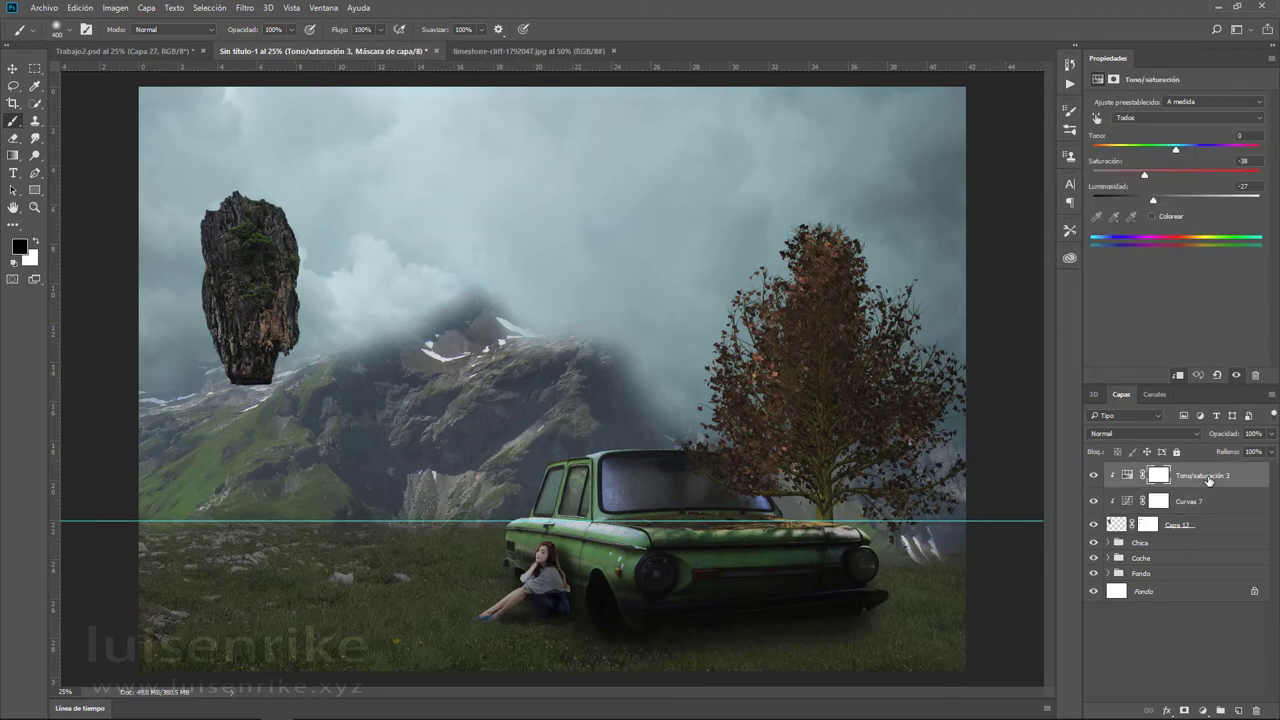
{"action": "left_click", "coordinate": [500, 51]}
{"action": "left_click", "coordinate": [615, 51]}
- Open the castle photo architecture-1867262.jpg
{"action": "left_click", "coordinate": [44, 7]}
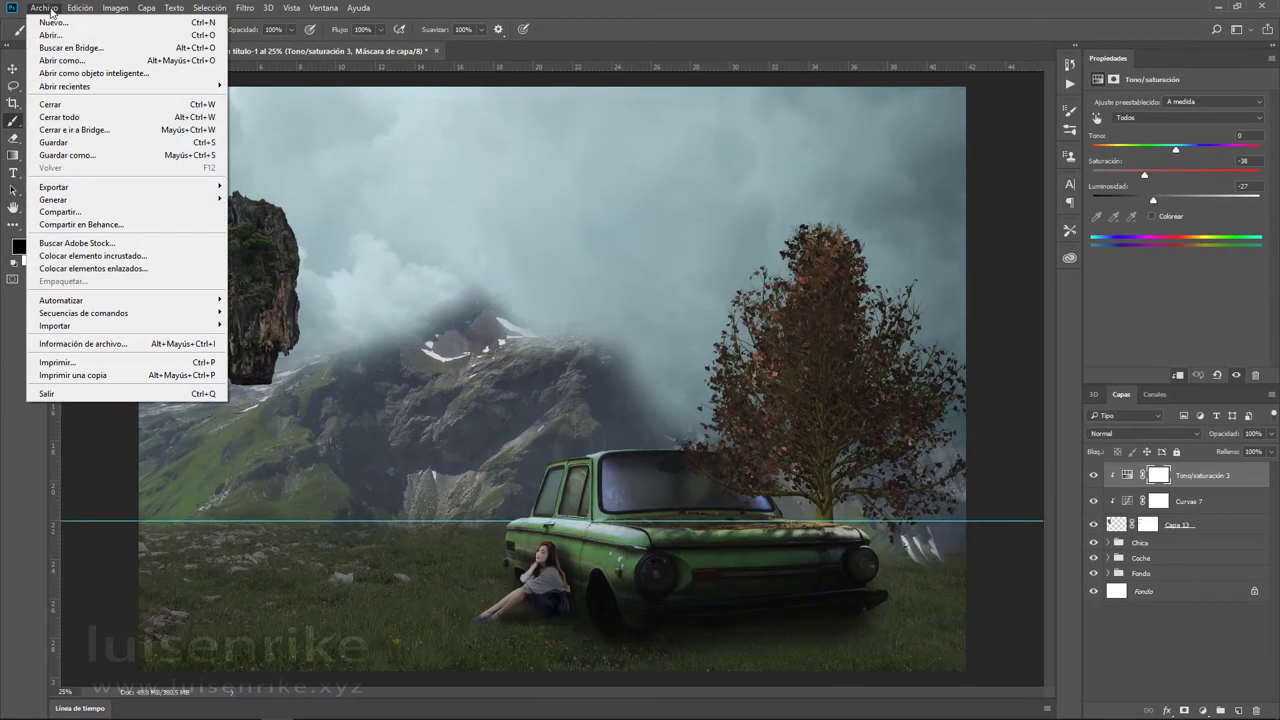
{"action": "left_click", "coordinate": [60, 37]}
{"action": "double_click", "coordinate": [156, 140]}
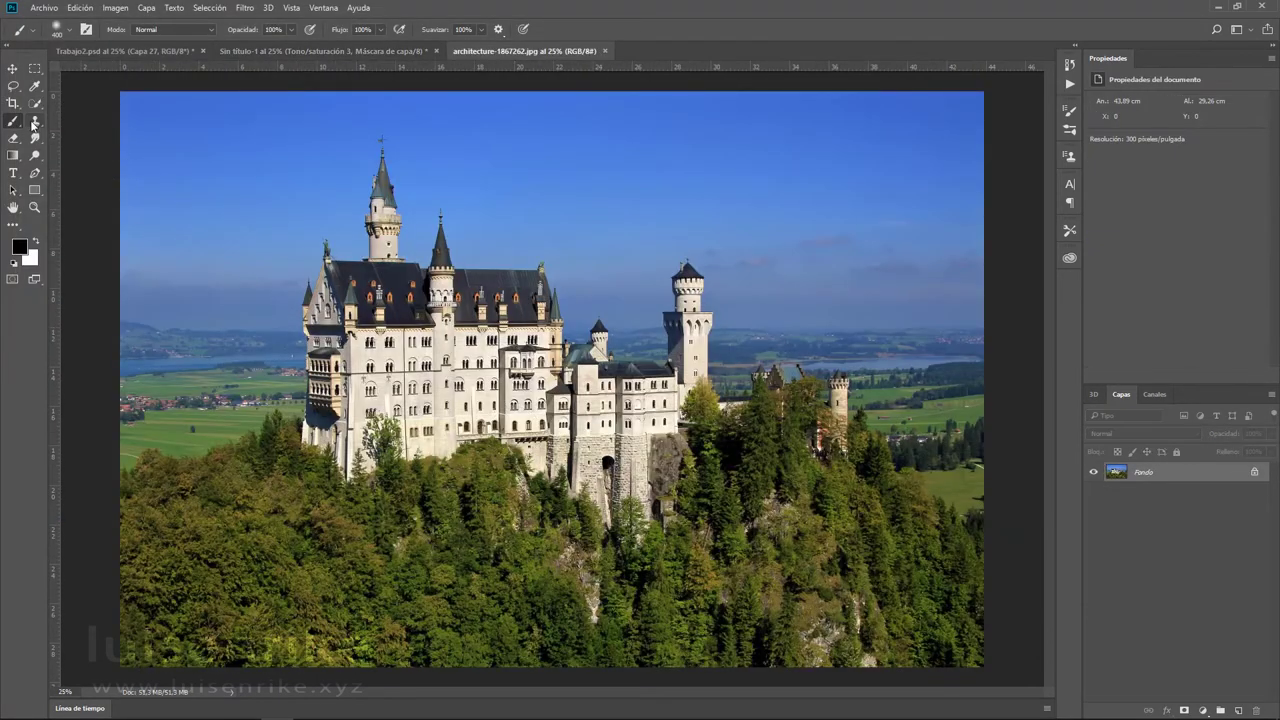
- Quick-select the castle and paste it into the composition as Capa 14
{"action": "left_click", "coordinate": [35, 103]}
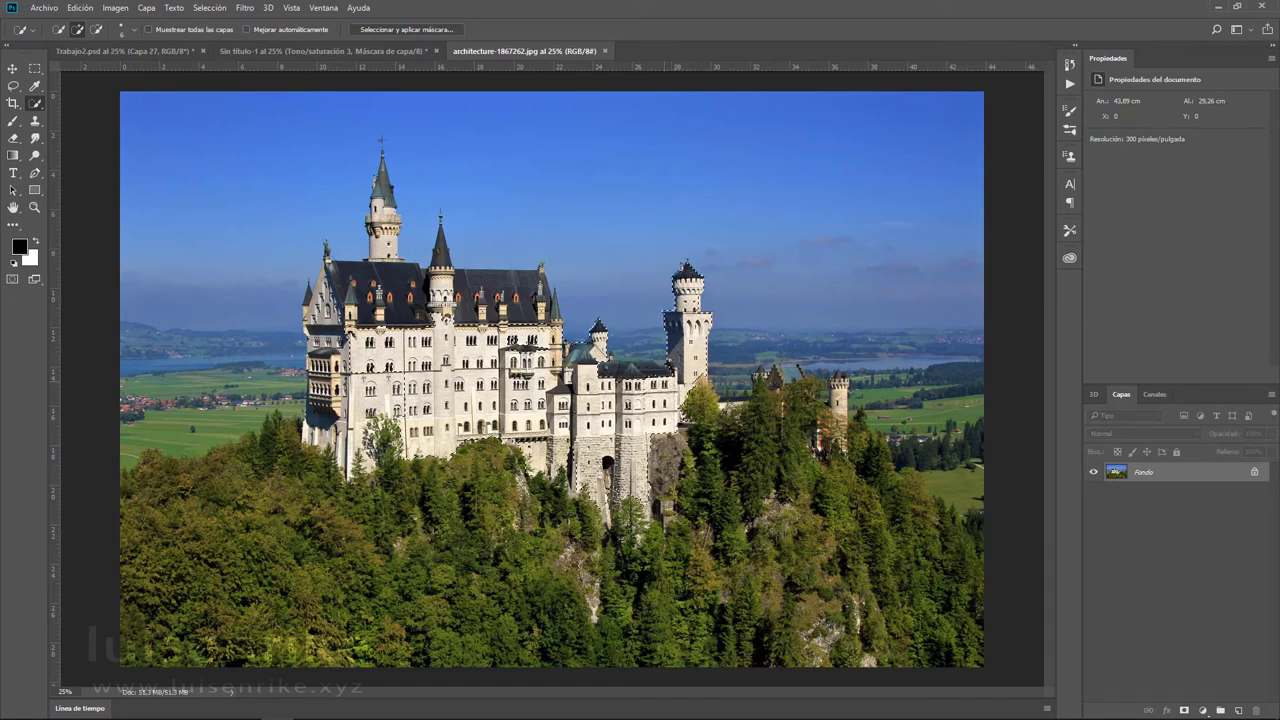
{"action": "left_click_drag", "start_coordinate": [606, 358], "coordinate": [585, 475]}
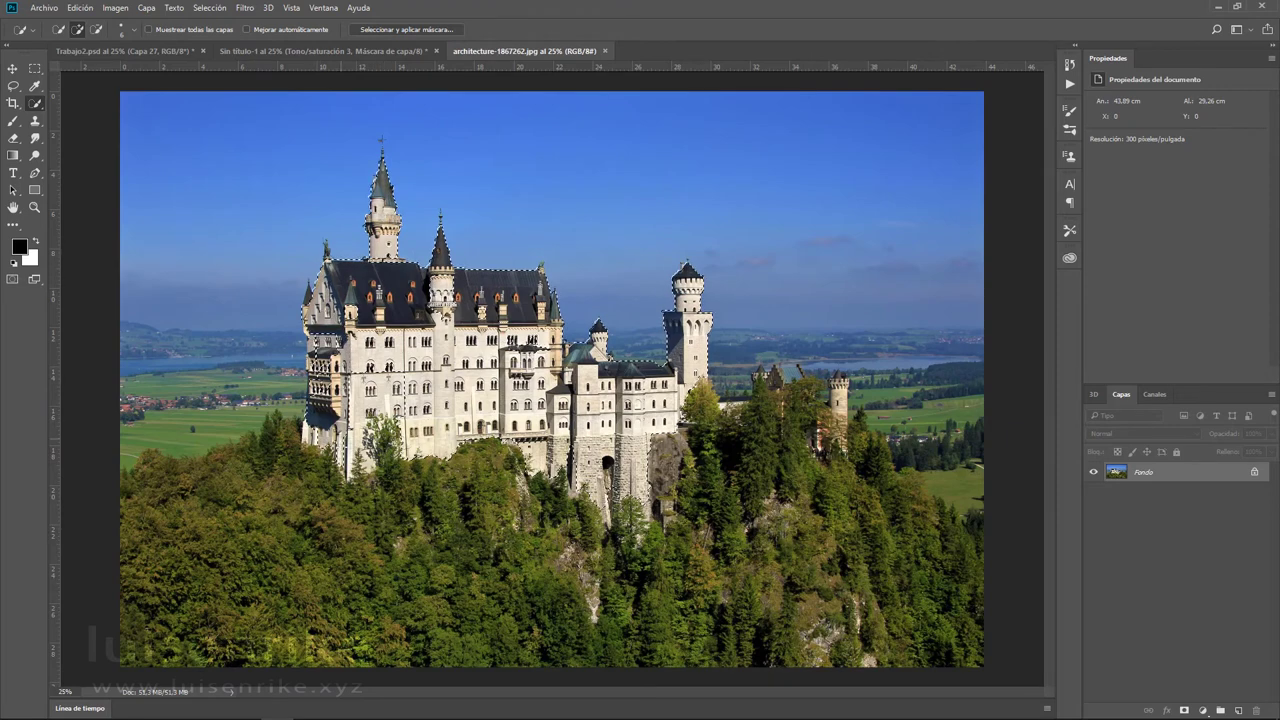
{"action": "left_click_drag", "start_coordinate": [322, 343], "coordinate": [326, 383]}
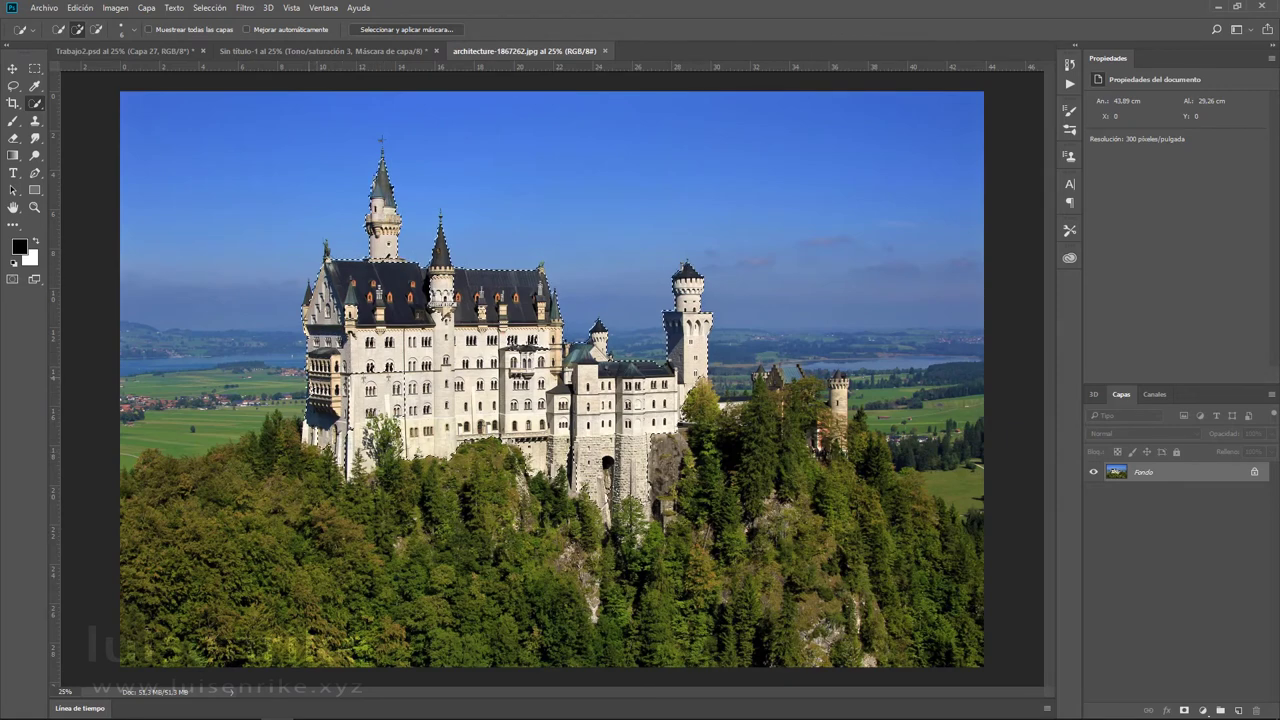
{"action": "left_click", "coordinate": [296, 51]}
{"action": "key", "text": "ctrl+v"}
- Free-transform Capa 14's castle down to about 27% and set it on top of the floating rock
{"action": "key", "text": "ctrl+t"}
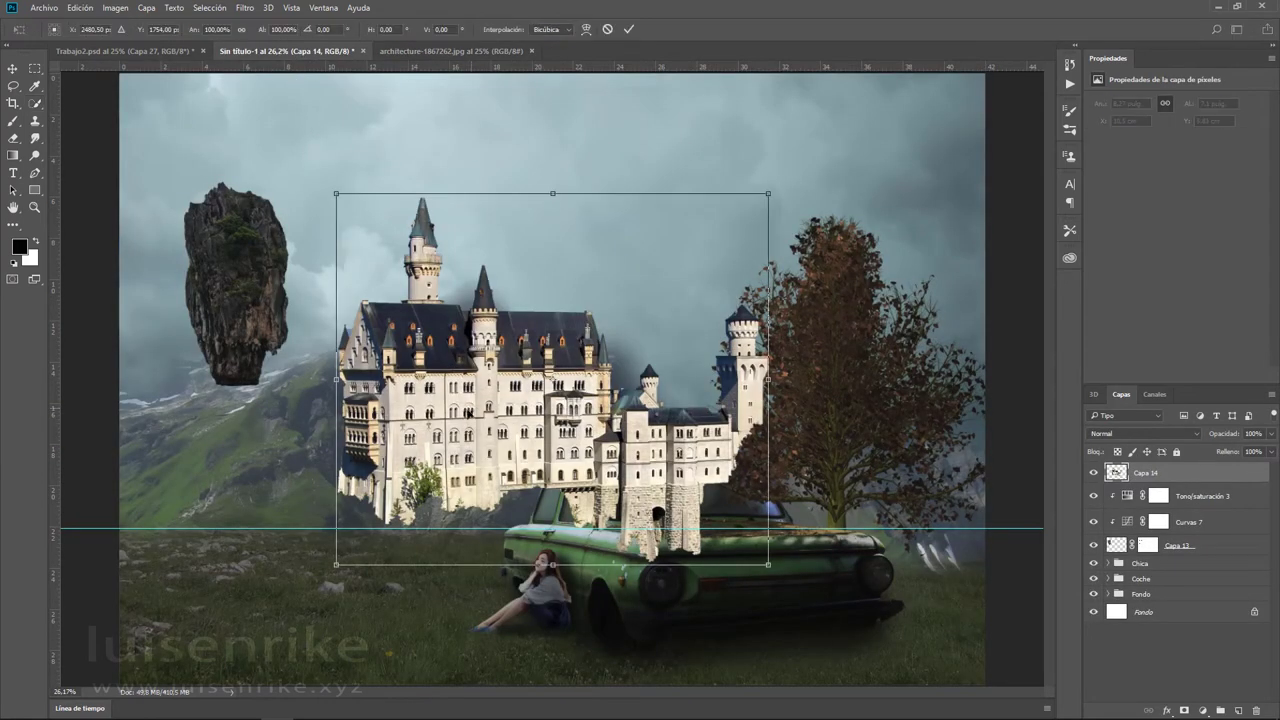
{"action": "mouse_move", "coordinate": [342, 202]}
{"action": "left_mouse_down"}
{"action": "mouse_move", "coordinate": [531, 361]}
{"action": "mouse_move", "coordinate": [170, 120]}
{"action": "mouse_move", "coordinate": [183, 117]}
{"action": "left_mouse_up"}
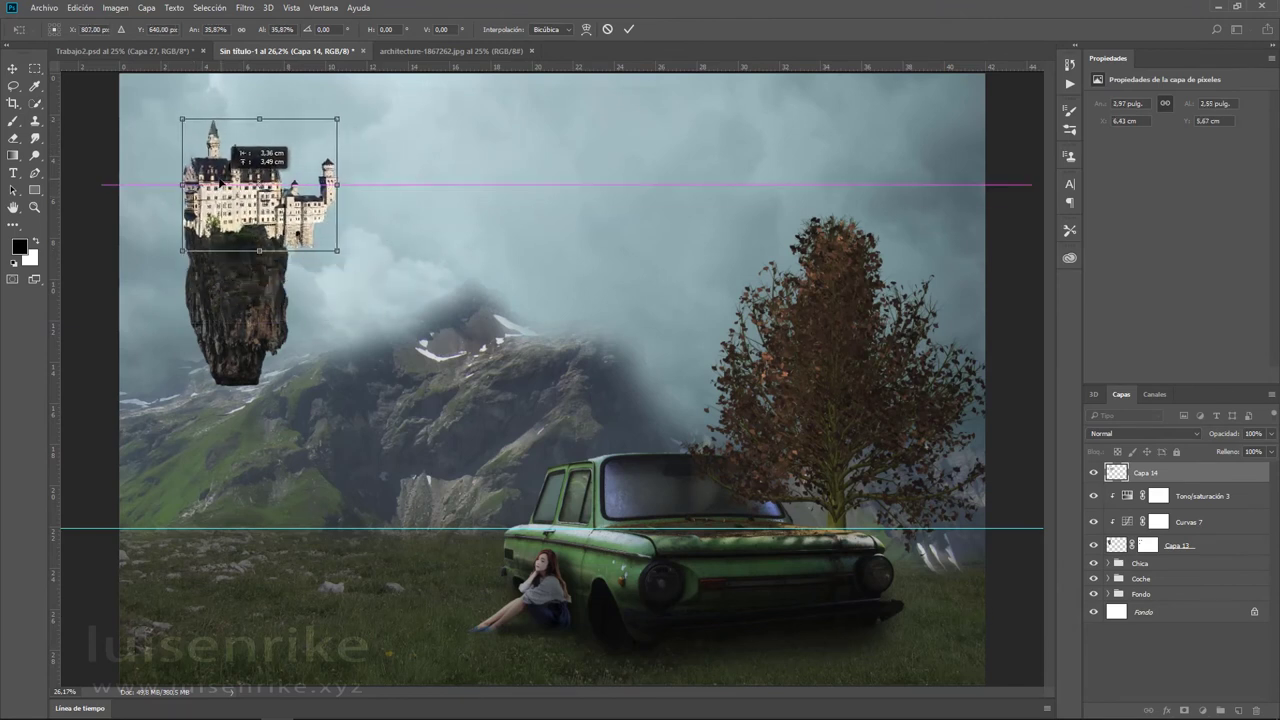
{"action": "left_click_drag", "start_coordinate": [323, 246], "coordinate": [257, 203]}
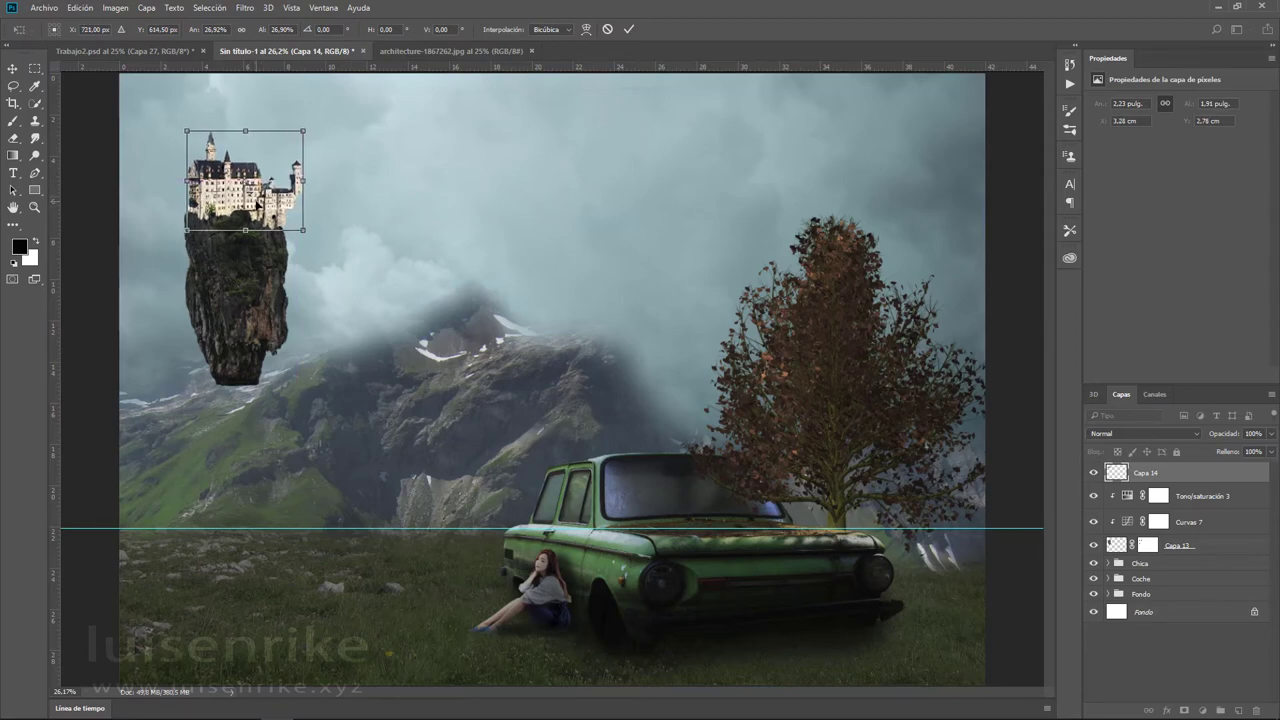
{"action": "scroll", "coordinate": [257, 203], "scroll_direction": "up", "scroll_amount": 2}
{"action": "scroll", "coordinate": [257, 203], "scroll_direction": "up", "scroll_amount": 2}
{"action": "scroll", "coordinate": [257, 203], "scroll_direction": "up", "scroll_amount": 1}
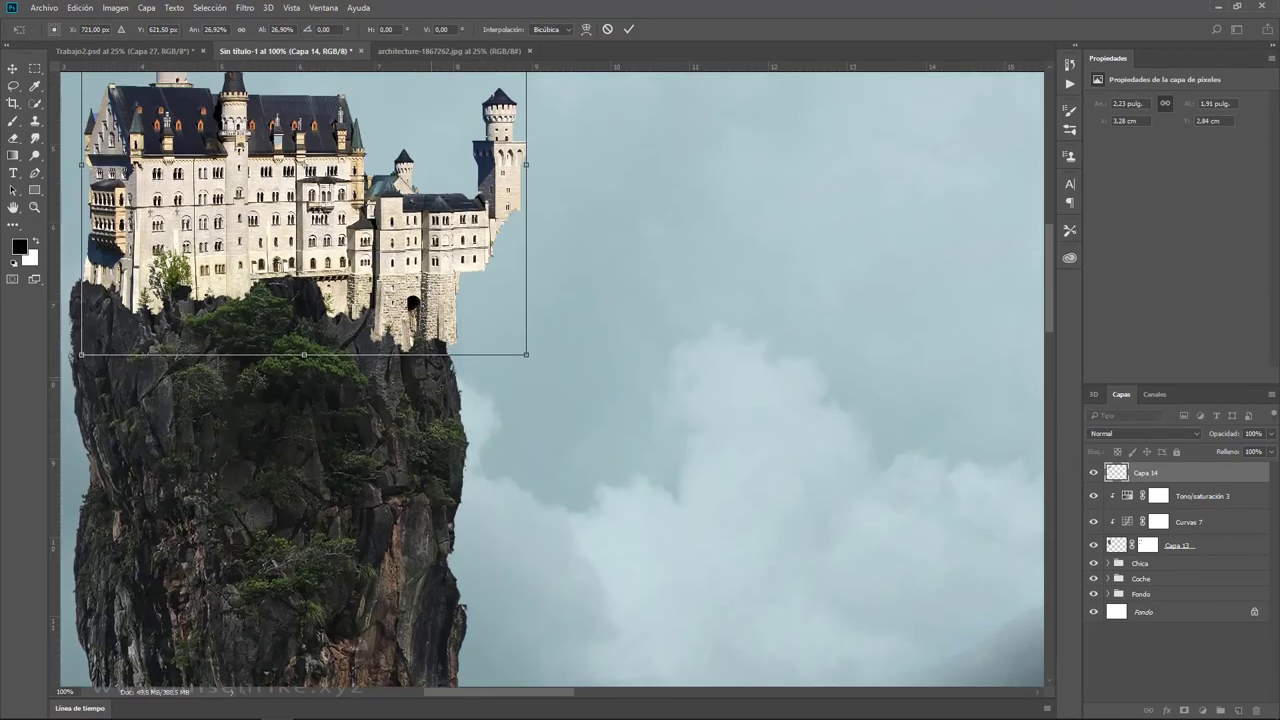
{"action": "left_click_drag", "start_coordinate": [323, 417], "coordinate": [427, 512]}
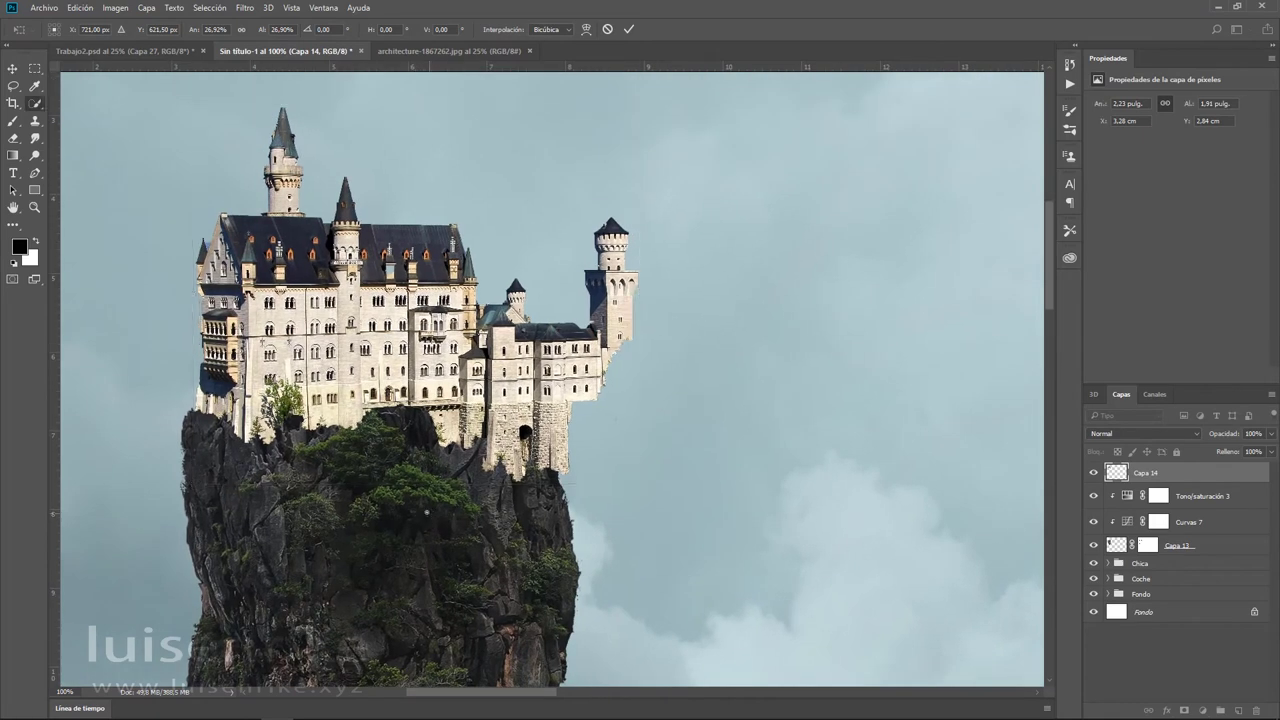
- Apply the castle transform, add a layer mask, and paint out the castle base and right tower
{"action": "key", "text": "Return"}
{"action": "left_click", "coordinate": [1184, 710]}
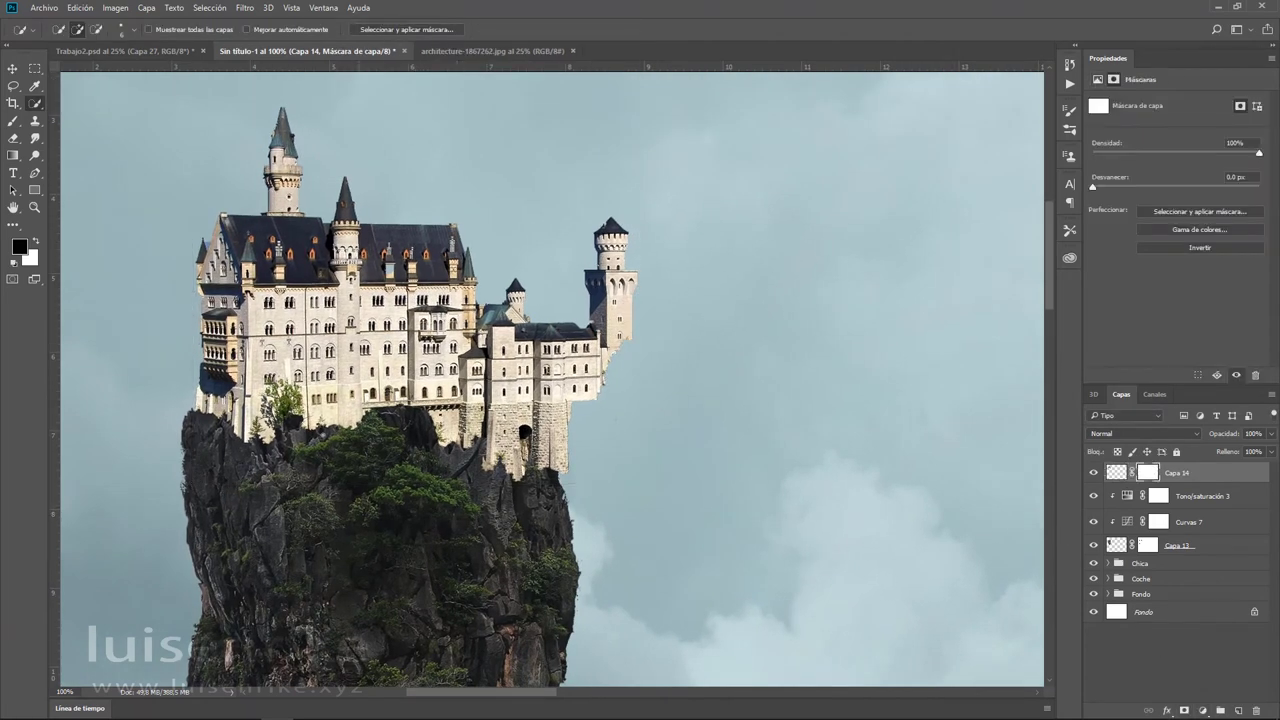
{"action": "left_click", "coordinate": [13, 120]}
{"action": "left_click_drag", "start_coordinate": [266, 421], "coordinate": [246, 472]}
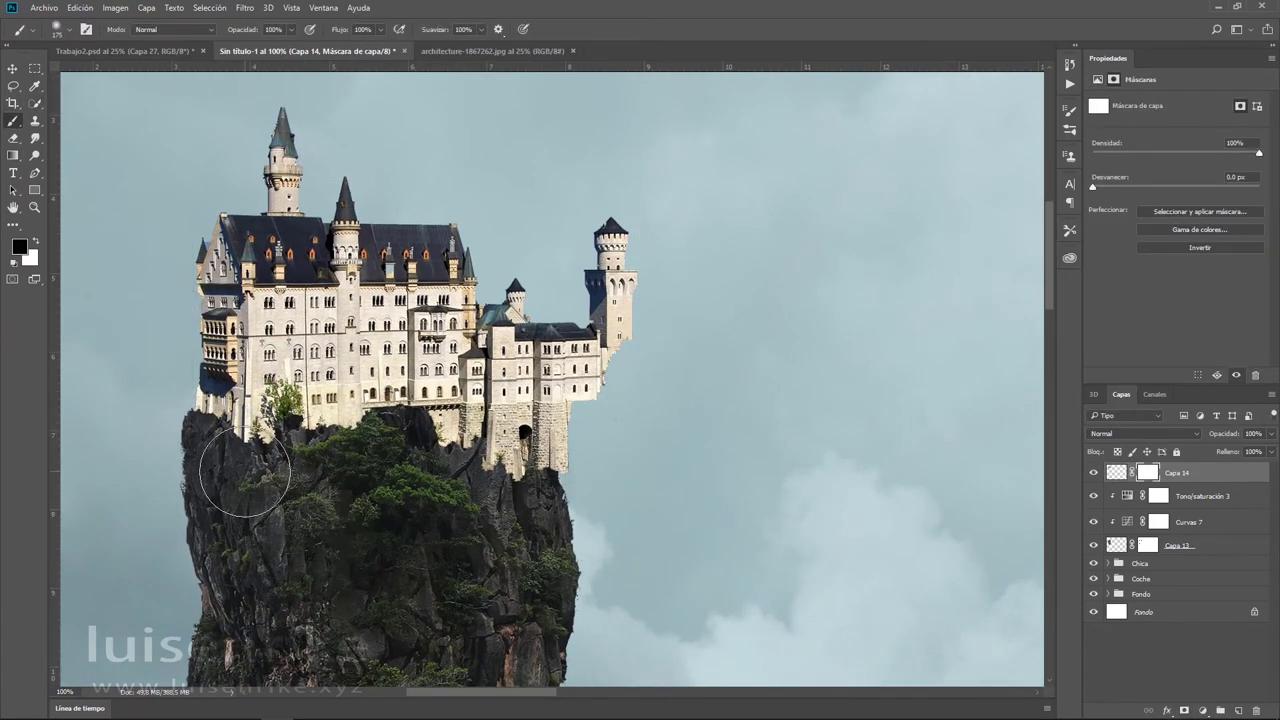
{"action": "key", "text": "bracketleft"}
{"action": "key", "text": "bracketleft"}
{"action": "key", "text": "bracketleft"}
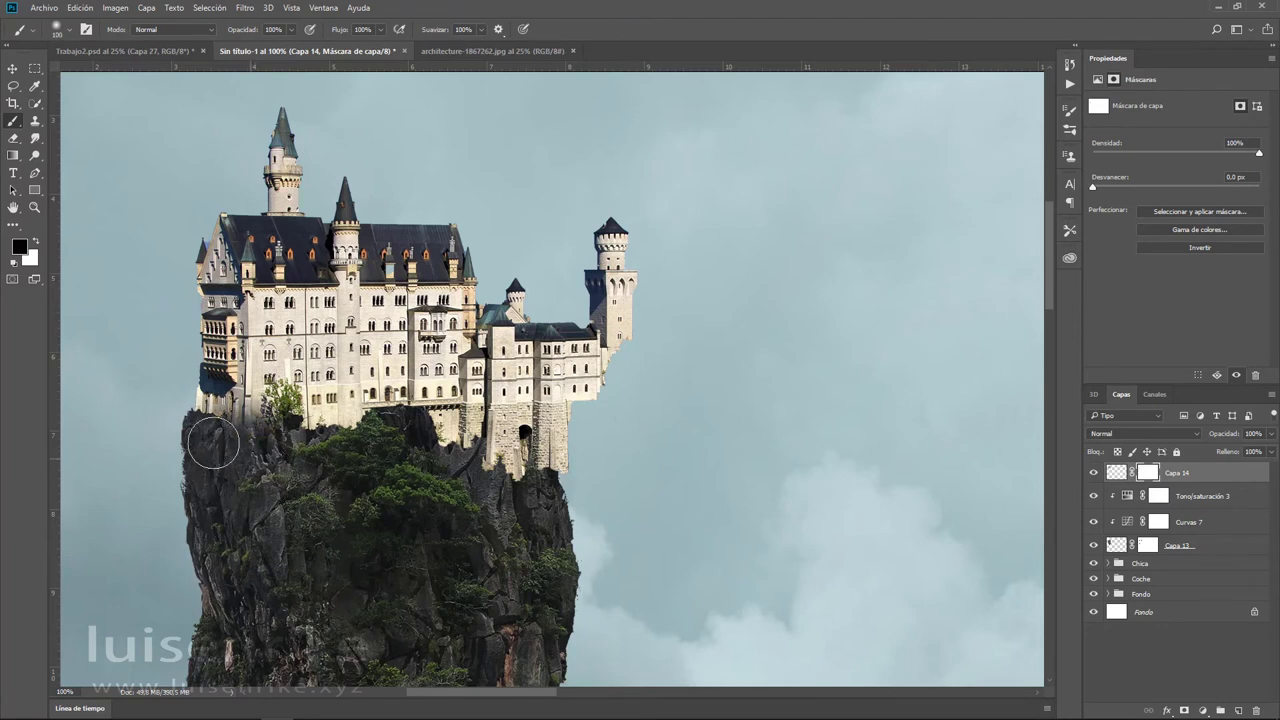
{"action": "mouse_move", "coordinate": [360, 445]}
{"action": "left_mouse_down"}
{"action": "mouse_move", "coordinate": [427, 435]}
{"action": "mouse_move", "coordinate": [555, 468]}
{"action": "left_mouse_up"}
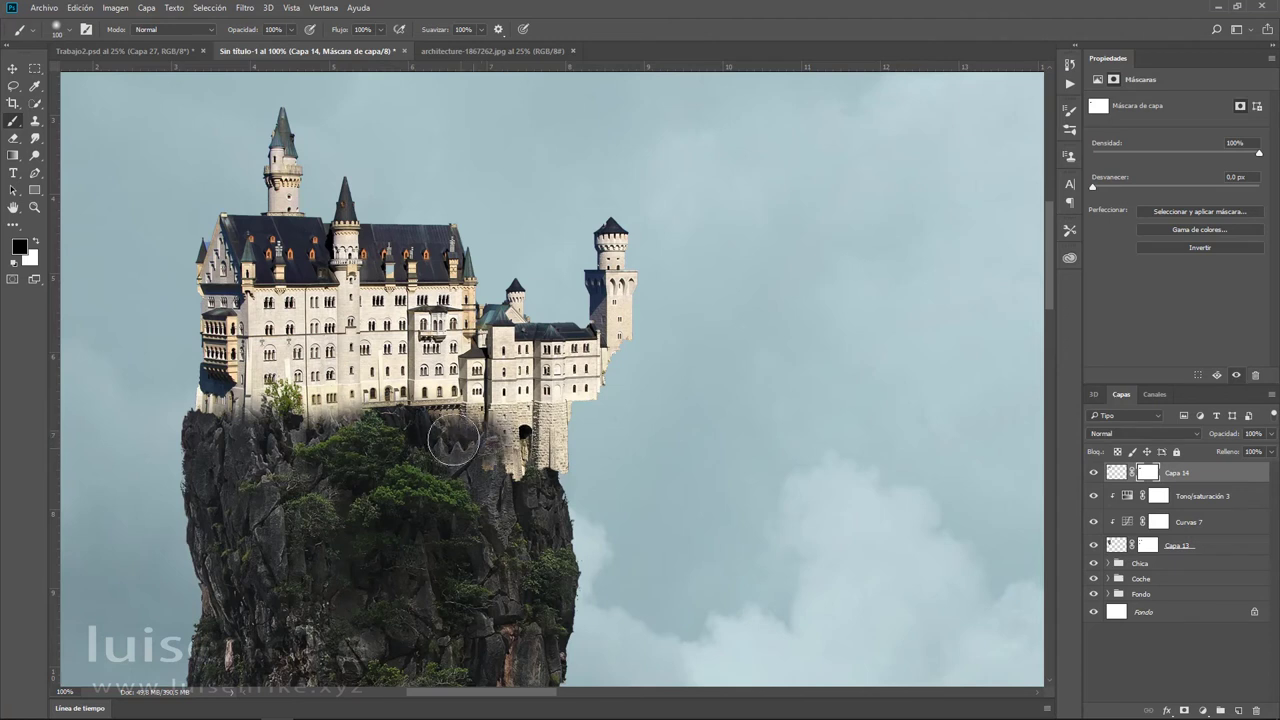
{"action": "mouse_move", "coordinate": [641, 329]}
{"action": "left_mouse_down"}
{"action": "mouse_move", "coordinate": [609, 237]}
{"action": "mouse_move", "coordinate": [594, 305]}
{"action": "left_mouse_up"}
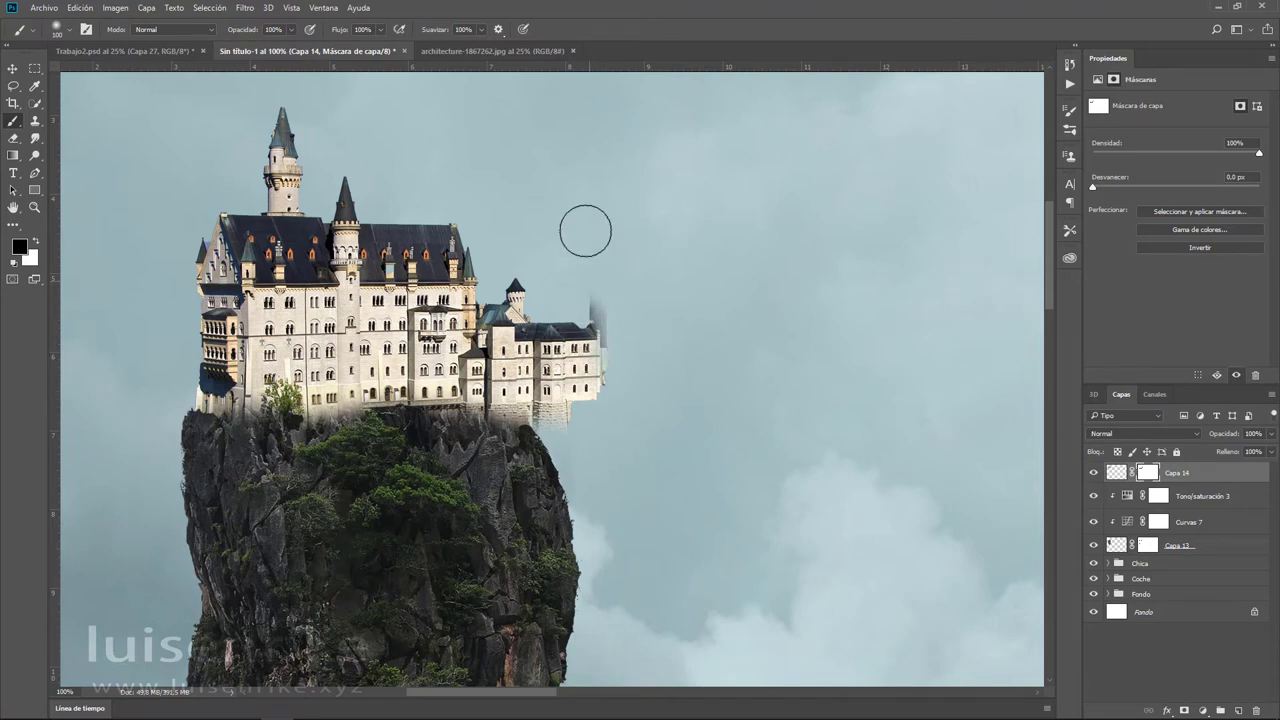
{"action": "left_click_drag", "start_coordinate": [586, 229], "coordinate": [614, 563]}
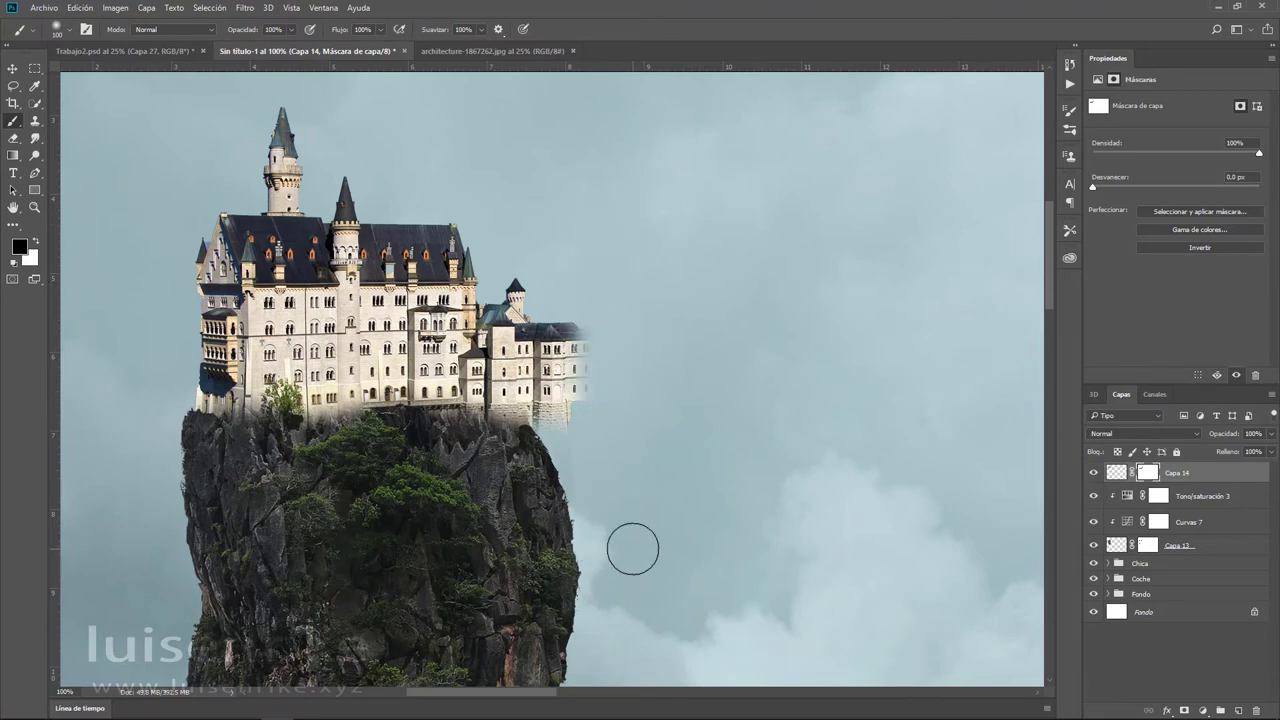
- Shrink the castle slightly, to about 97%
{"action": "key", "text": "ctrl+t"}
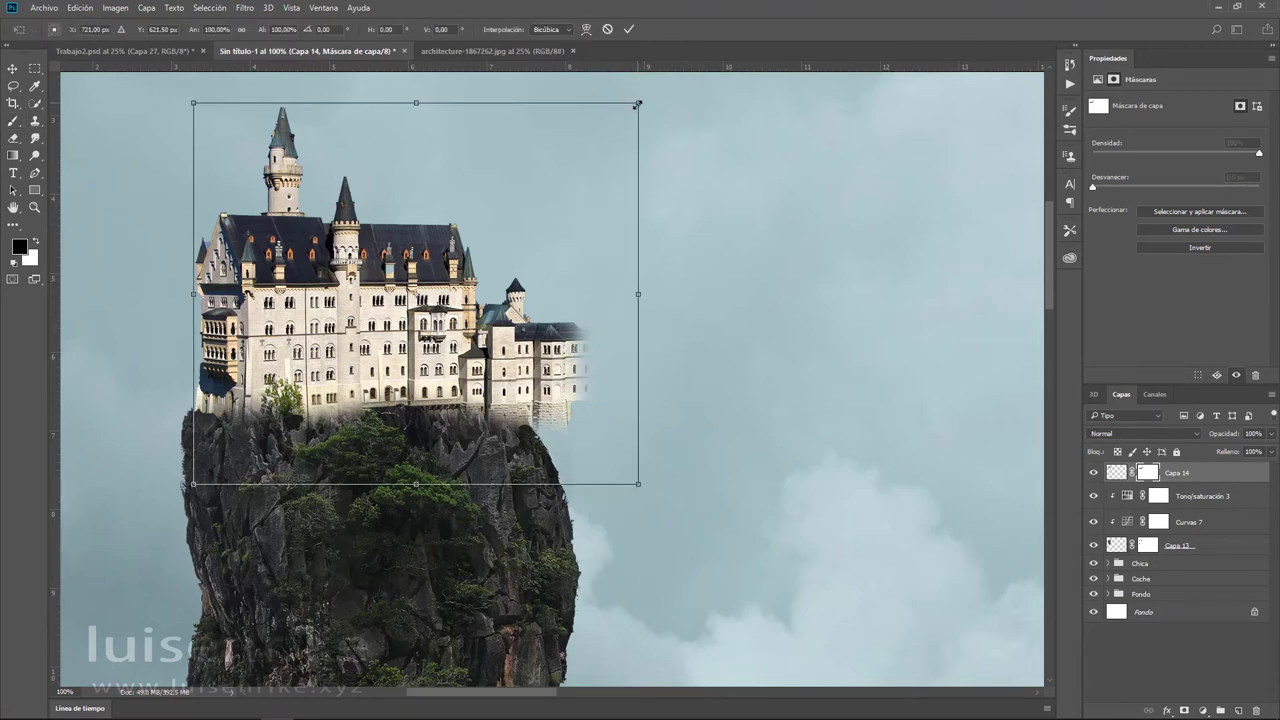
{"action": "left_click_drag", "start_coordinate": [638, 103], "coordinate": [626, 113]}
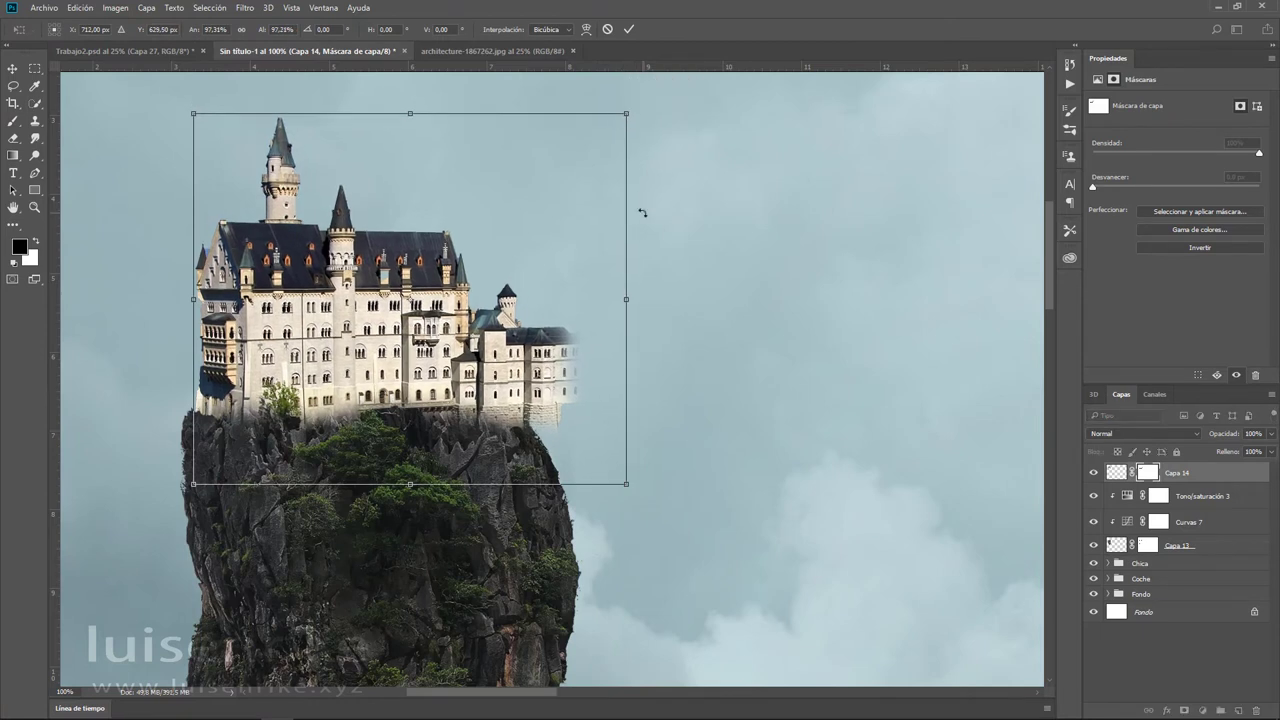
{"action": "key", "text": "Return"}
- Outline the castle's right wing with the Polygonal Lasso and fill it black on the mask
{"action": "left_click", "coordinate": [13, 86]}
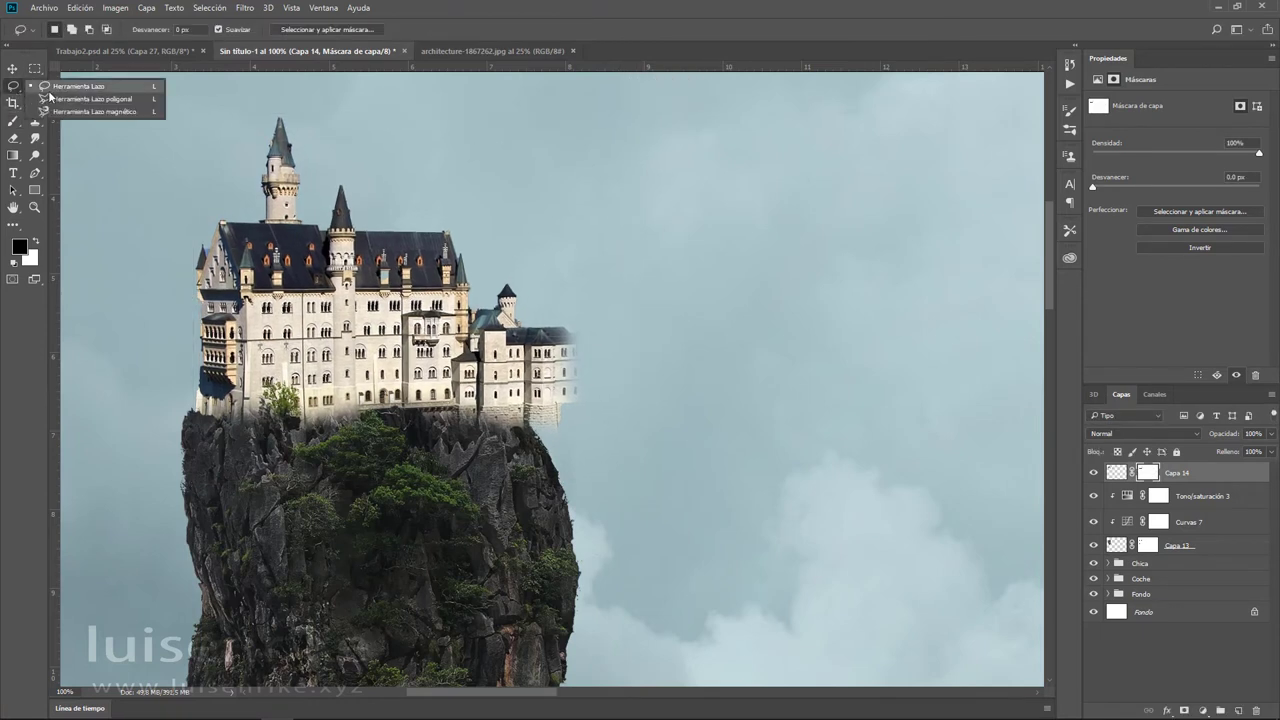
{"action": "left_click", "coordinate": [52, 99]}
{"action": "left_click", "coordinate": [530, 445]}
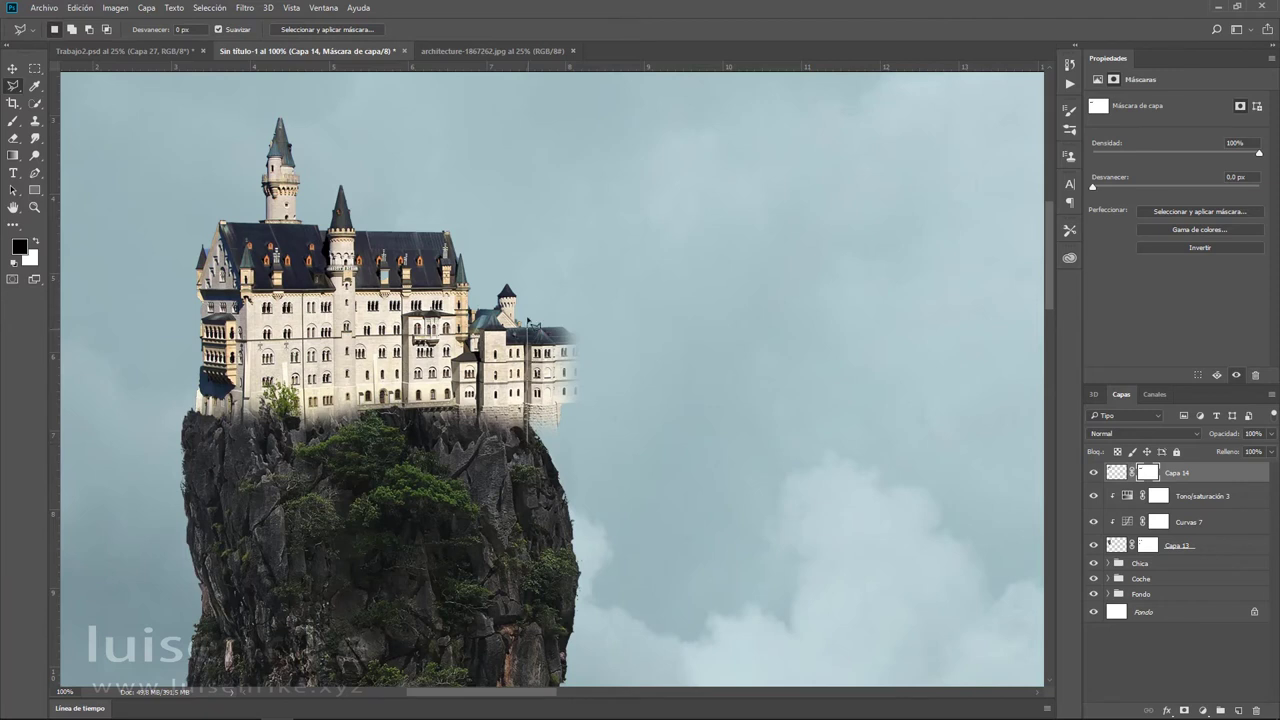
{"action": "left_click", "coordinate": [524, 287]}
{"action": "left_click", "coordinate": [689, 287]}
{"action": "left_click", "coordinate": [682, 472]}
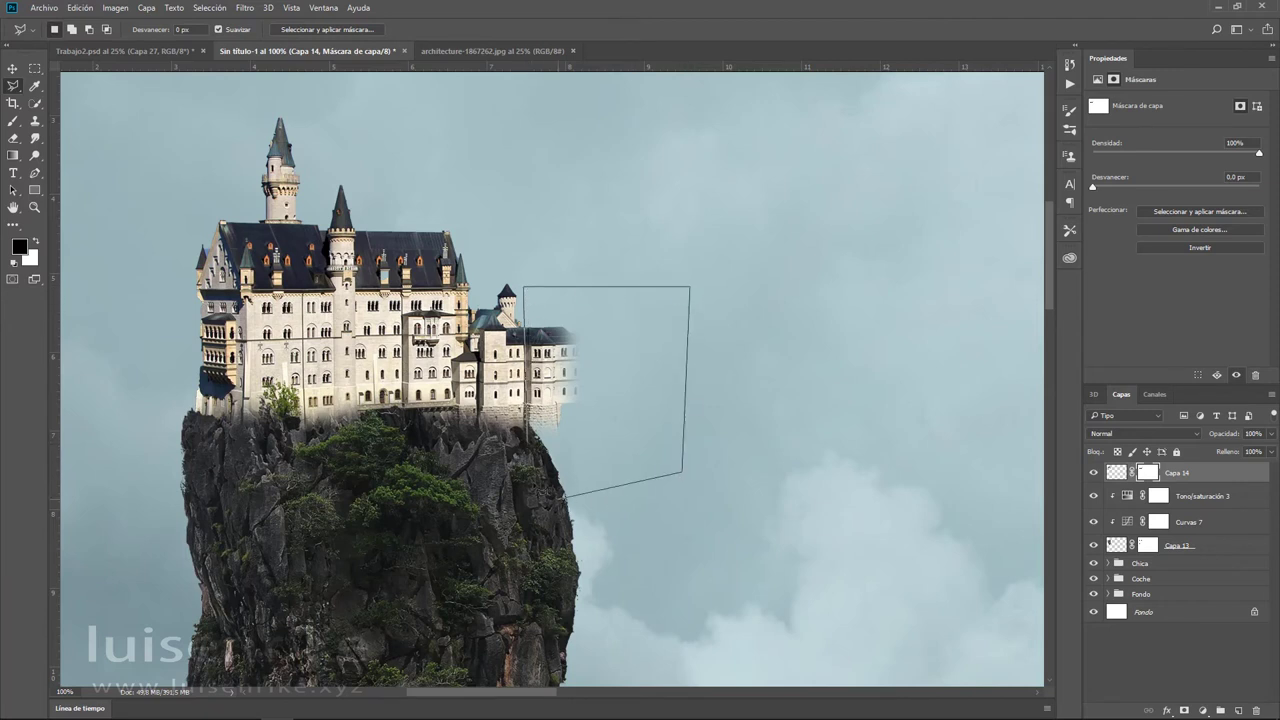
{"action": "left_click", "coordinate": [565, 495]}
{"action": "left_click", "coordinate": [528, 440]}
{"action": "key", "text": "alt+BackSpace"}
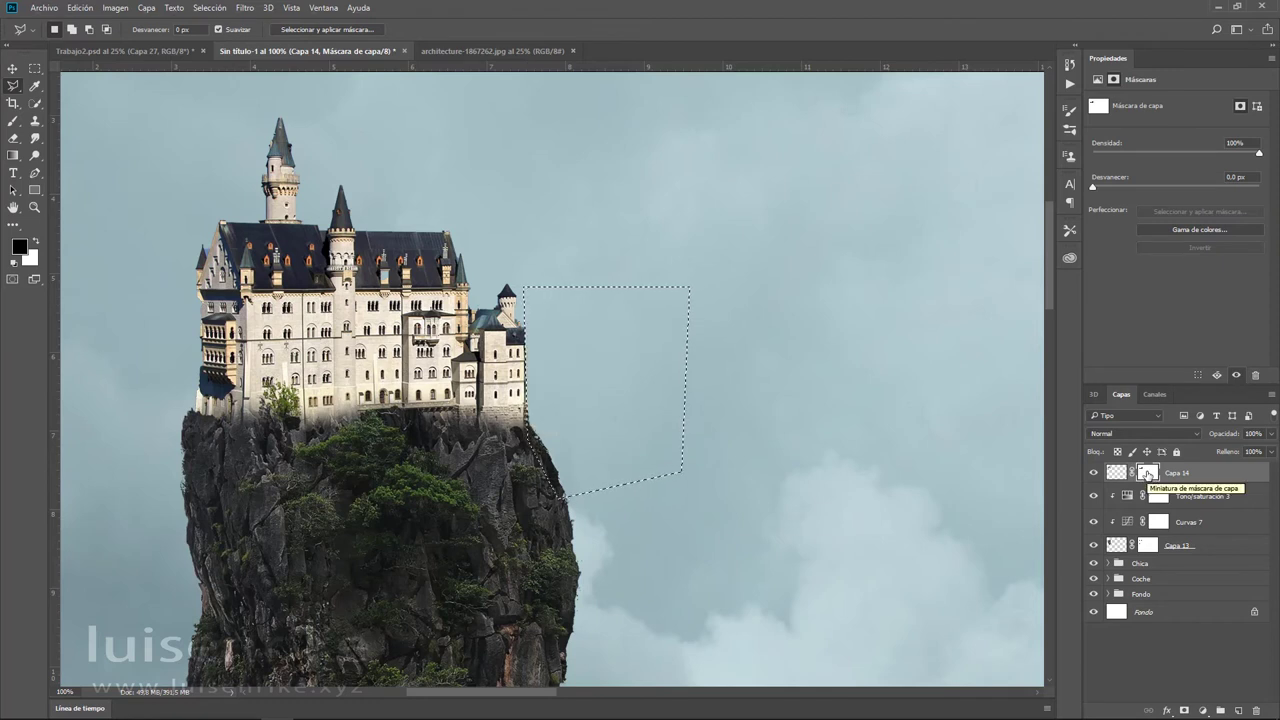
{"action": "key", "text": "ctrl+d"}
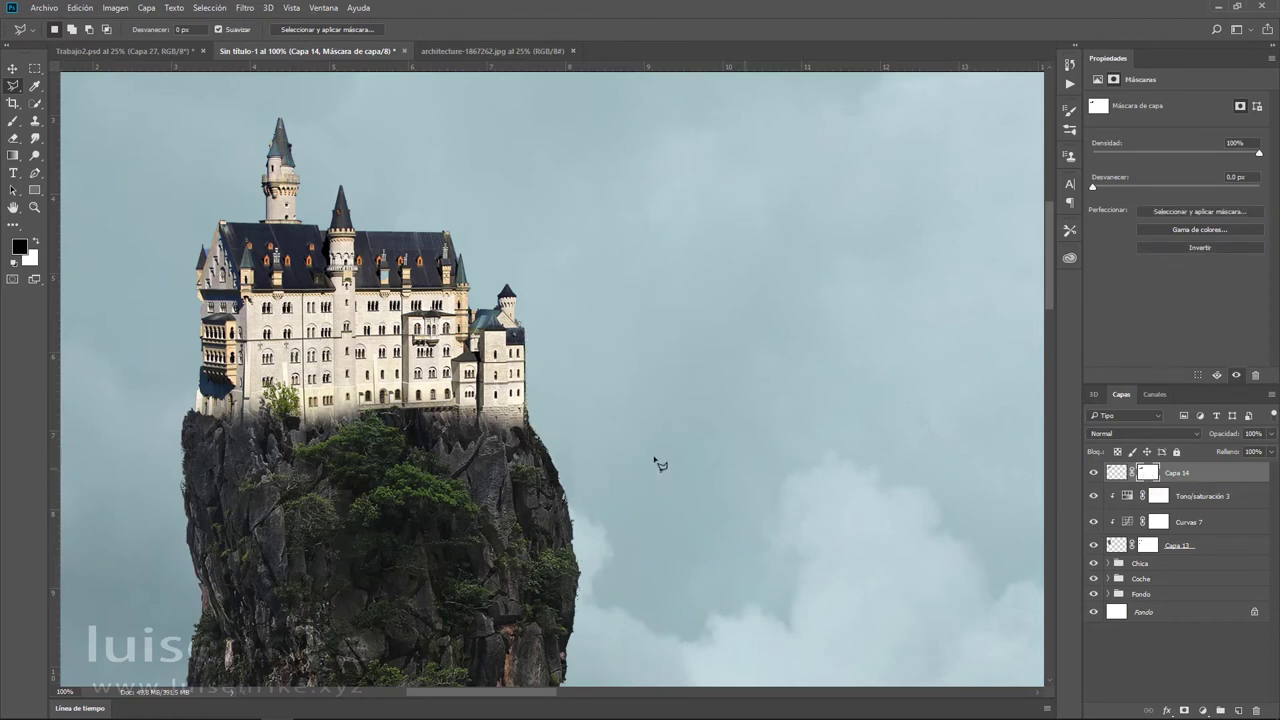
{"action": "left_click", "coordinate": [13, 121]}
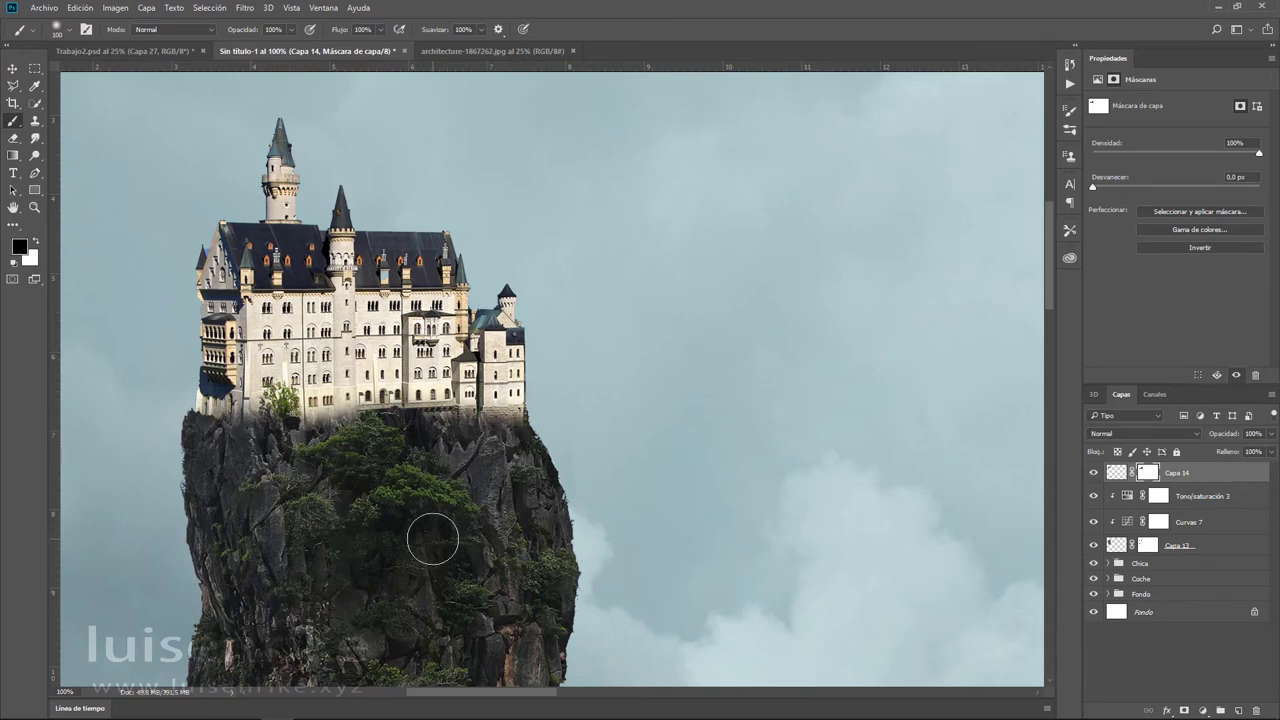
{"action": "key", "text": "ctrl+0"}
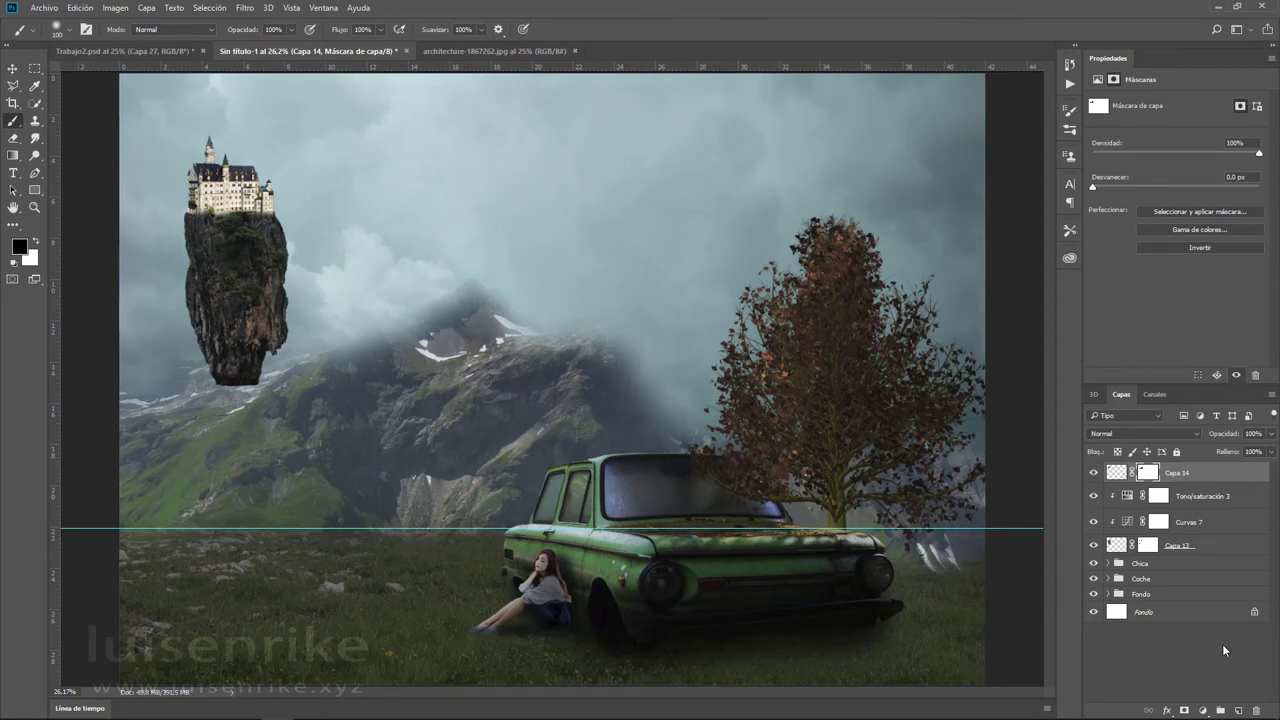
- Add a Curves adjustment clipped to the castle, darkening its highlights and midtones
{"action": "left_click", "coordinate": [1203, 710]}
{"action": "left_click", "coordinate": [1180, 502]}
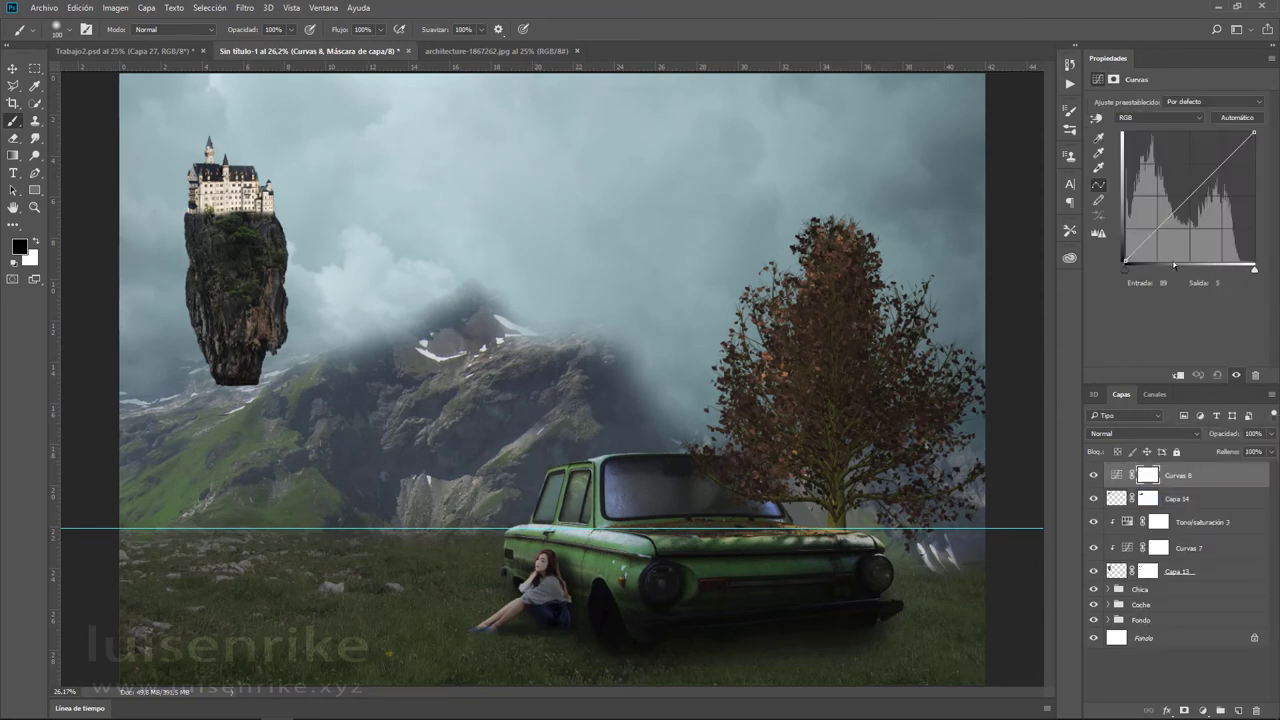
{"action": "left_click", "coordinate": [1178, 375]}
{"action": "left_click_drag", "start_coordinate": [1254, 132], "coordinate": [1254, 148]}
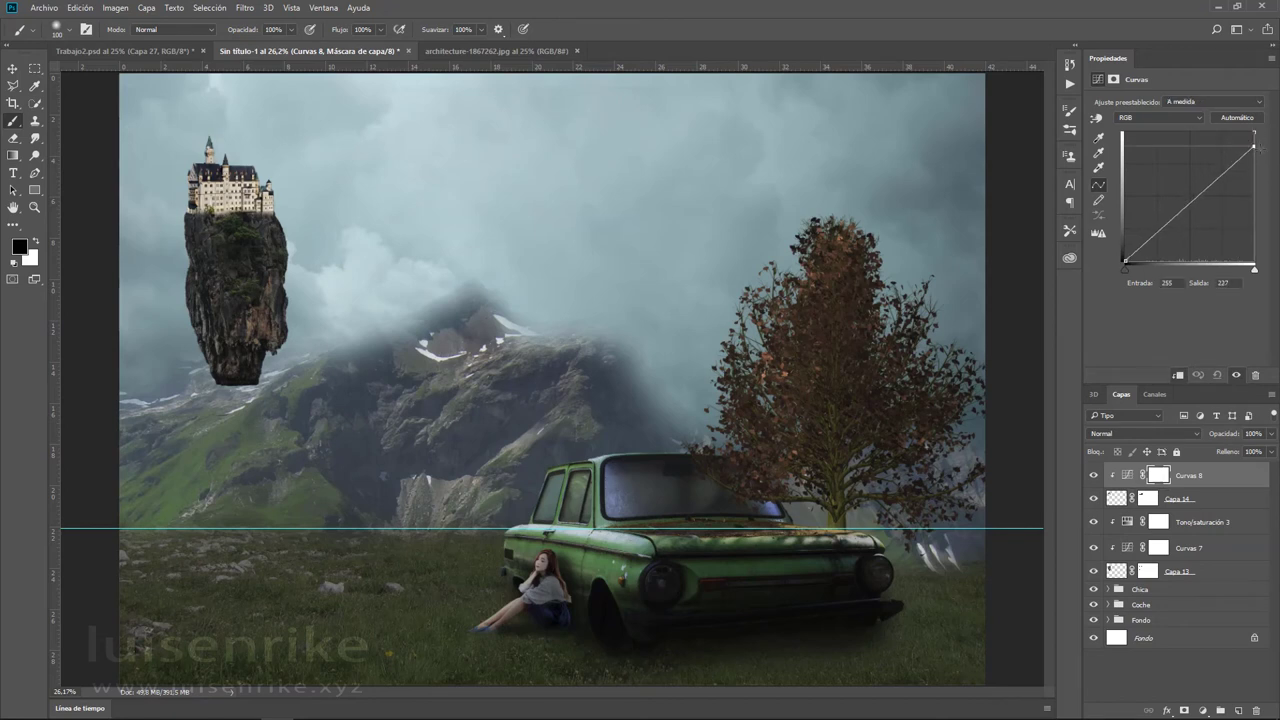
{"action": "left_click_drag", "start_coordinate": [1189, 205], "coordinate": [1189, 219]}
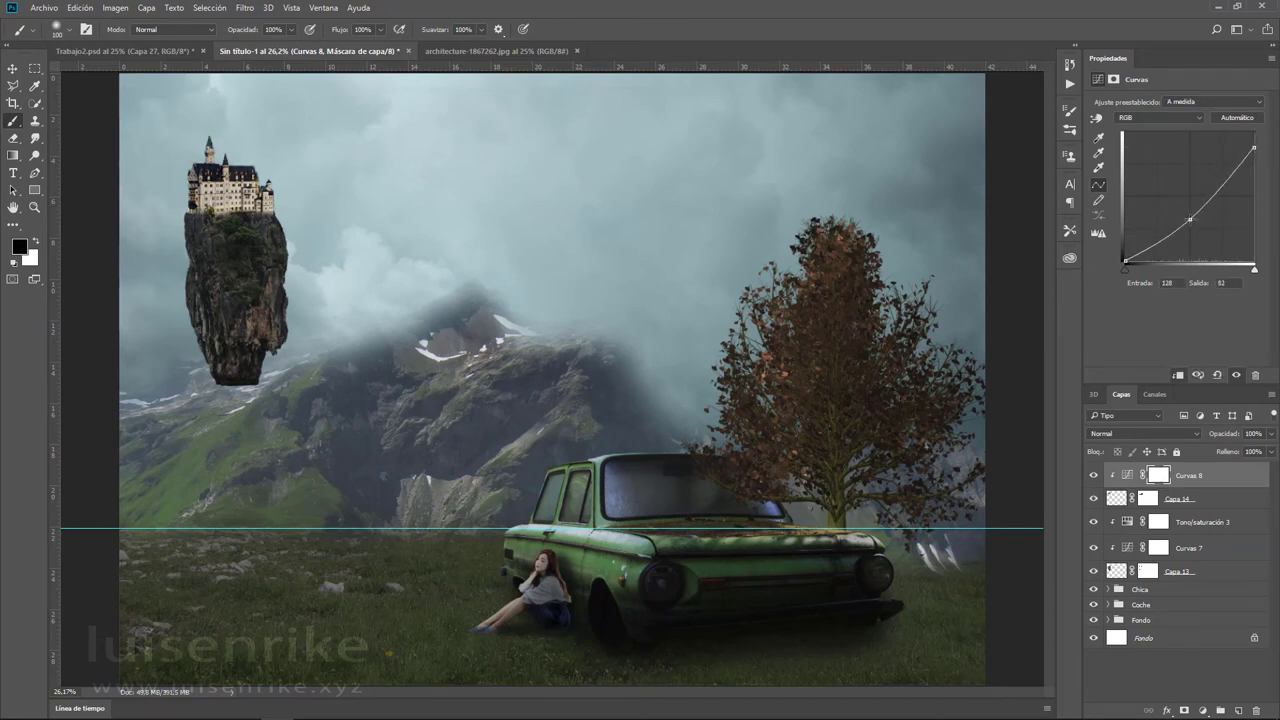
- Add a clipped Hue/Saturation adjustment to the castle with saturation -59 and lightness -10
{"action": "left_click", "coordinate": [1203, 710]}
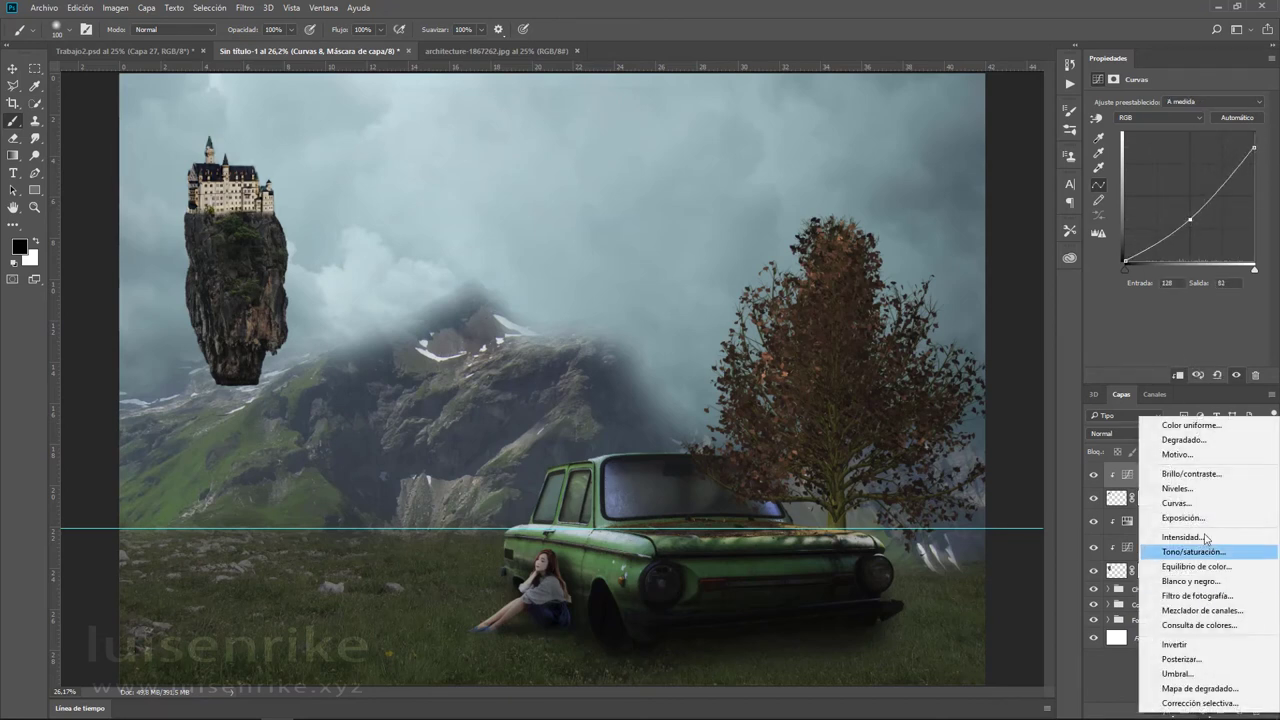
{"action": "left_click", "coordinate": [1205, 545]}
{"action": "mouse_move", "coordinate": [1176, 176]}
{"action": "left_mouse_down"}
{"action": "mouse_move", "coordinate": [1130, 178]}
{"action": "mouse_move", "coordinate": [1166, 199]}
{"action": "left_mouse_up"}
{"action": "left_click", "coordinate": [1178, 376]}
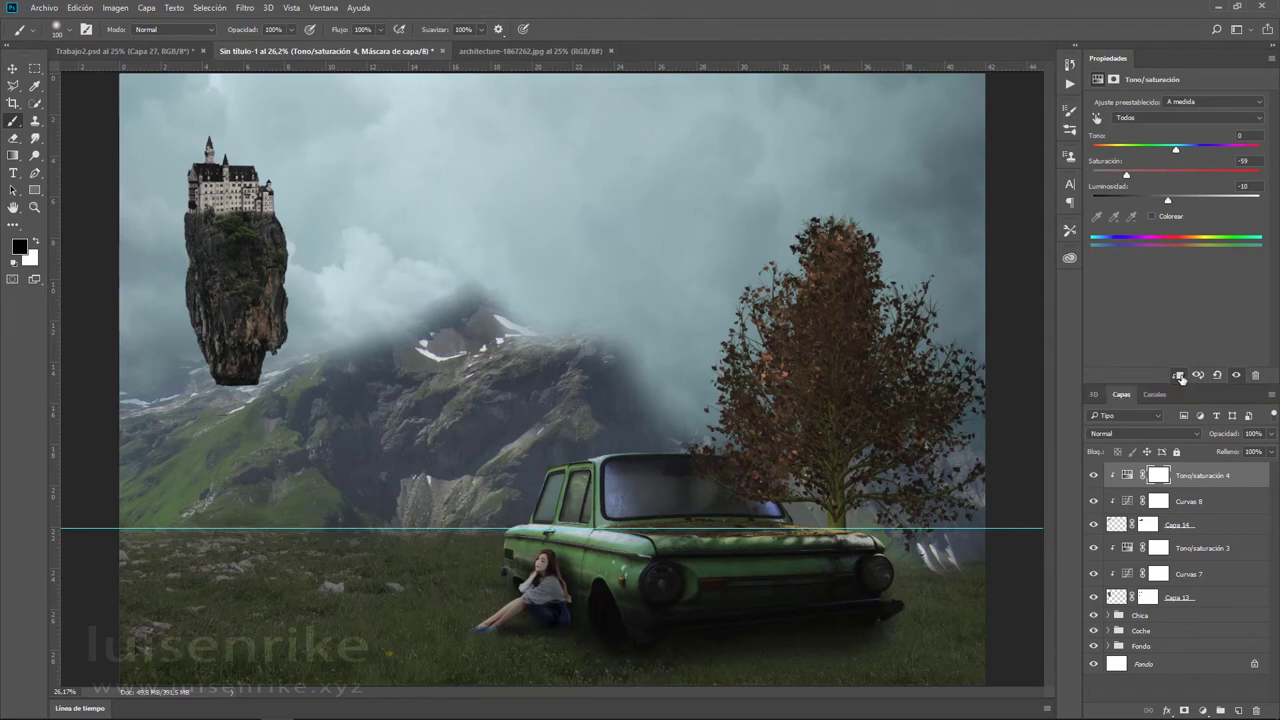
- Group the floating island layers as 'Isla Flotante' and select its top adjustment, Tono/saturación 4
{"action": "left_click", "coordinate": [1218, 599], "text": "shift"}
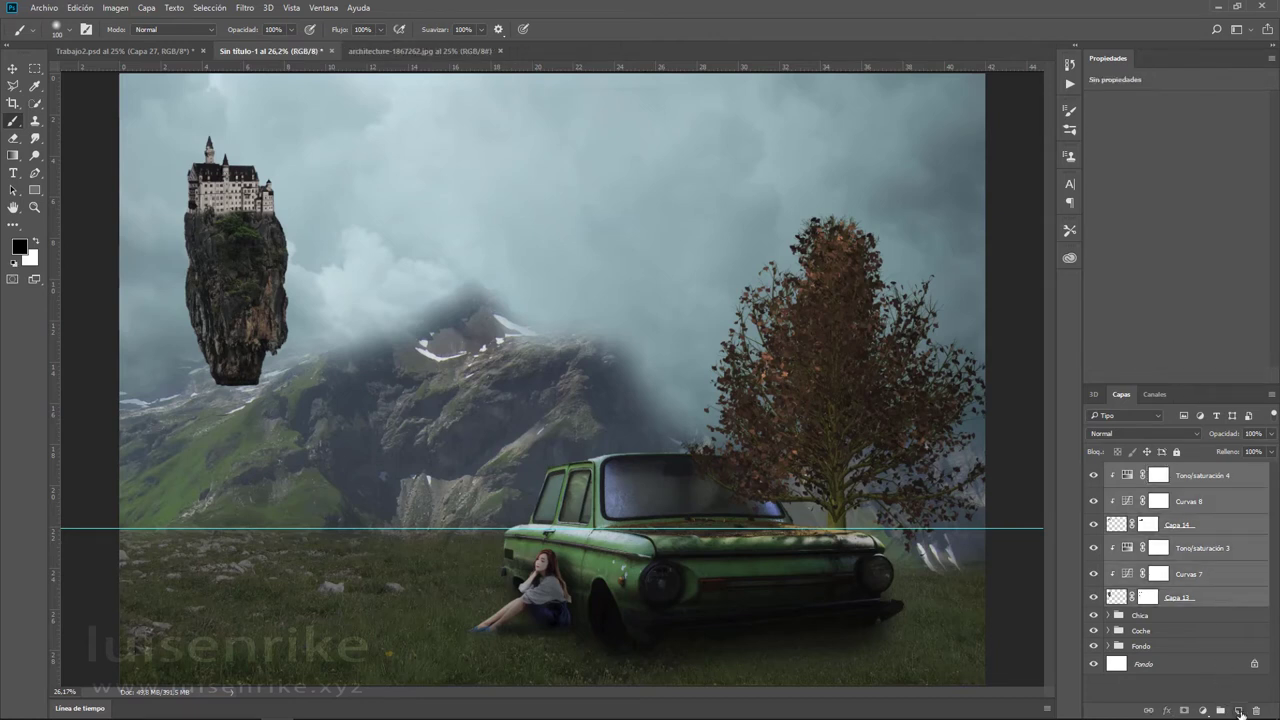
{"action": "left_click", "coordinate": [1240, 712]}
{"action": "left_click", "coordinate": [1214, 588], "text": "shift"}
{"action": "left_click_drag", "start_coordinate": [1214, 588], "coordinate": [1221, 711]}
{"action": "double_click", "coordinate": [1143, 470]}
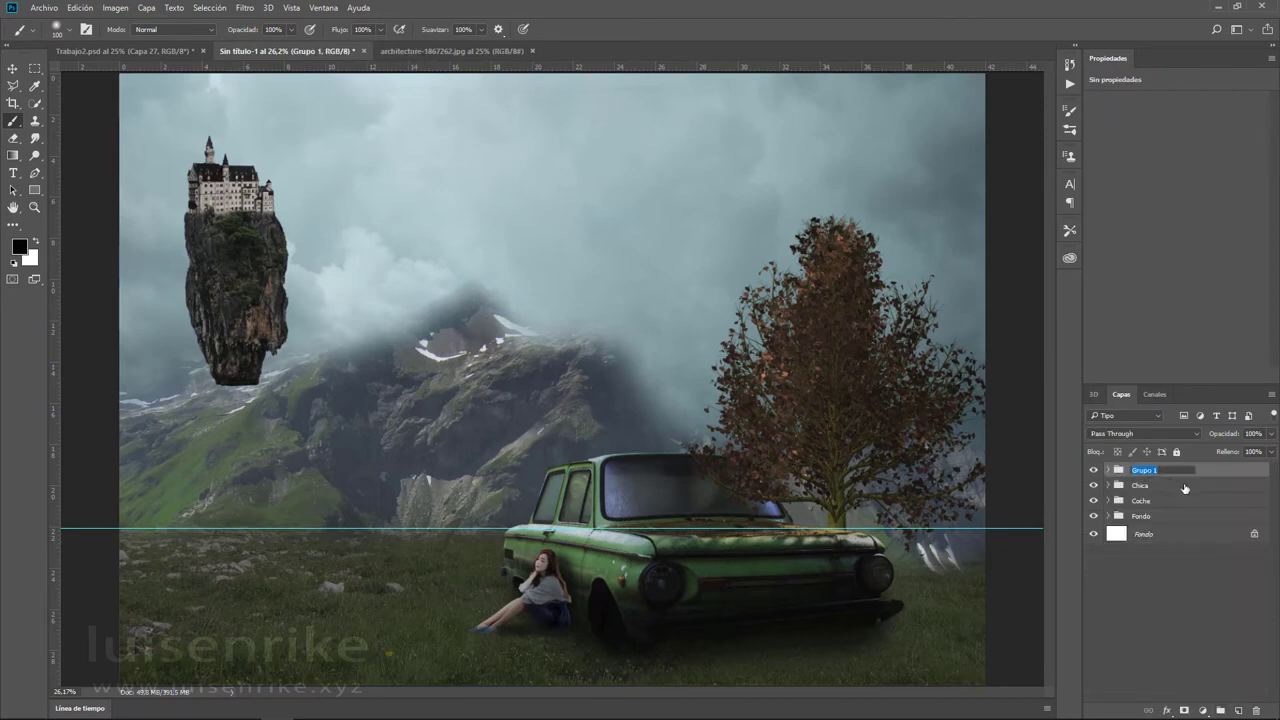
{"action": "type", "text": "Isla Flotante"}
{"action": "key", "text": "Return"}
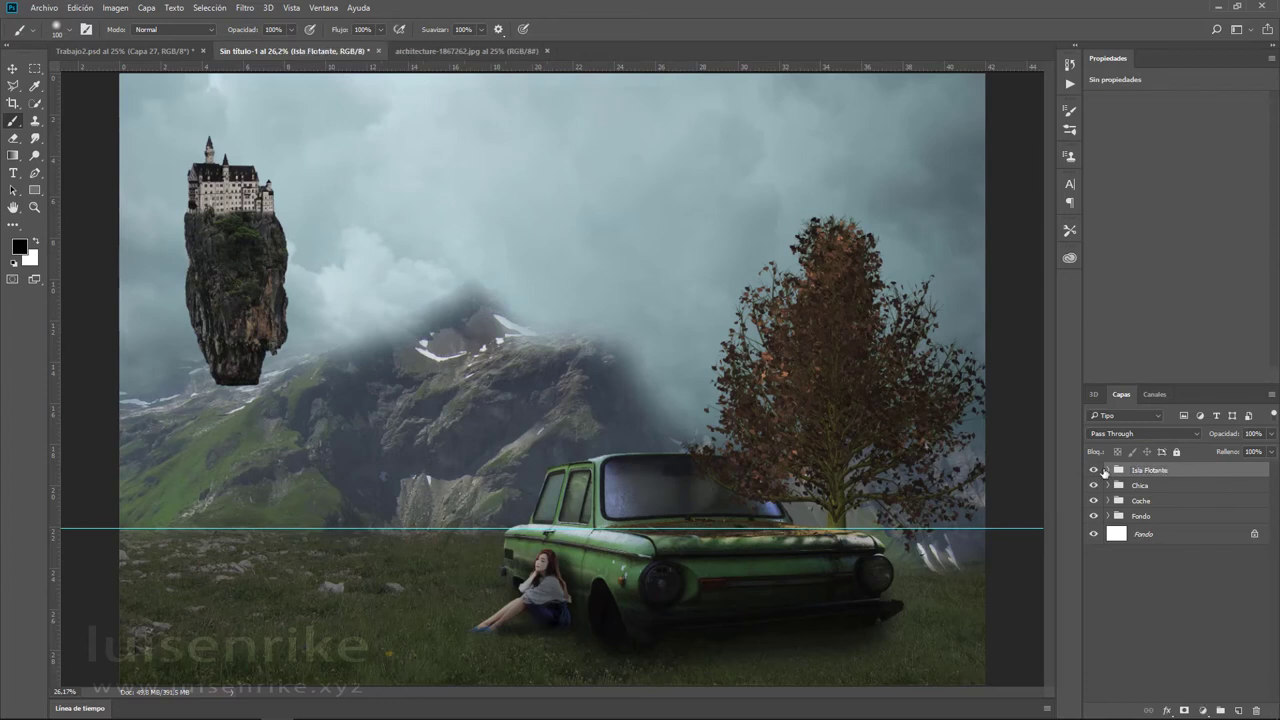
{"action": "left_click", "coordinate": [1106, 470]}
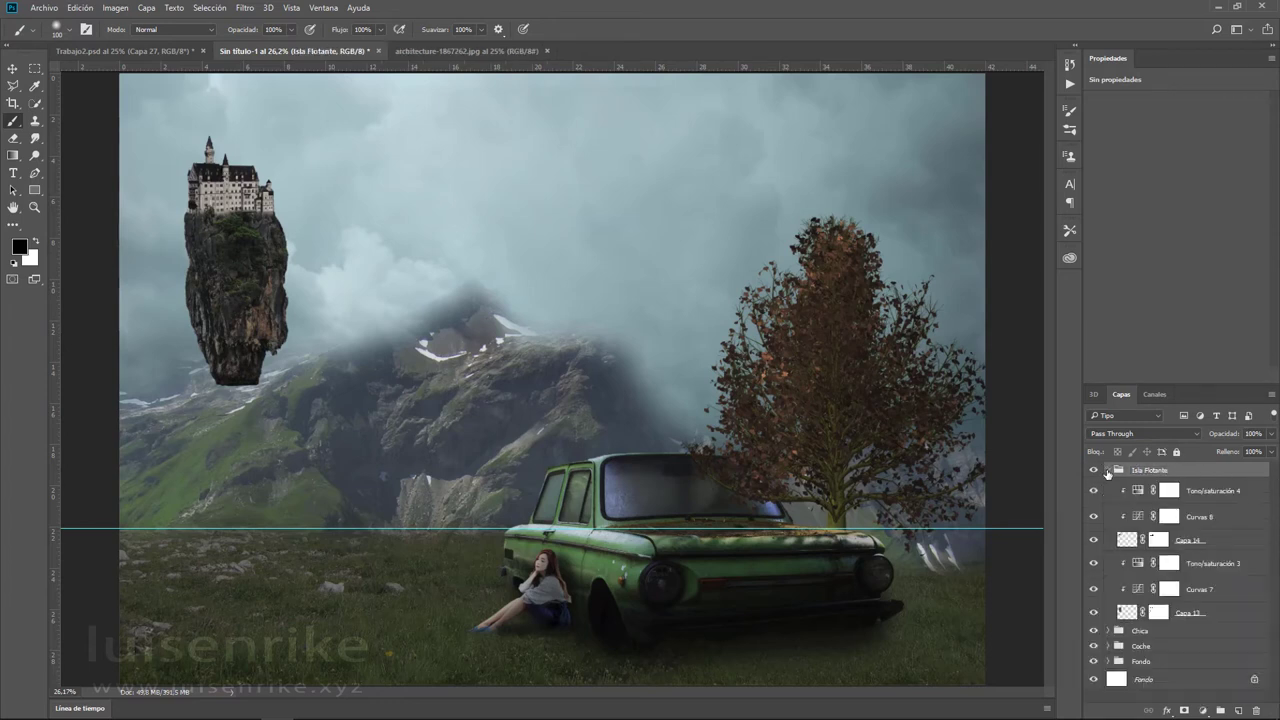
{"action": "left_click", "coordinate": [1227, 497]}
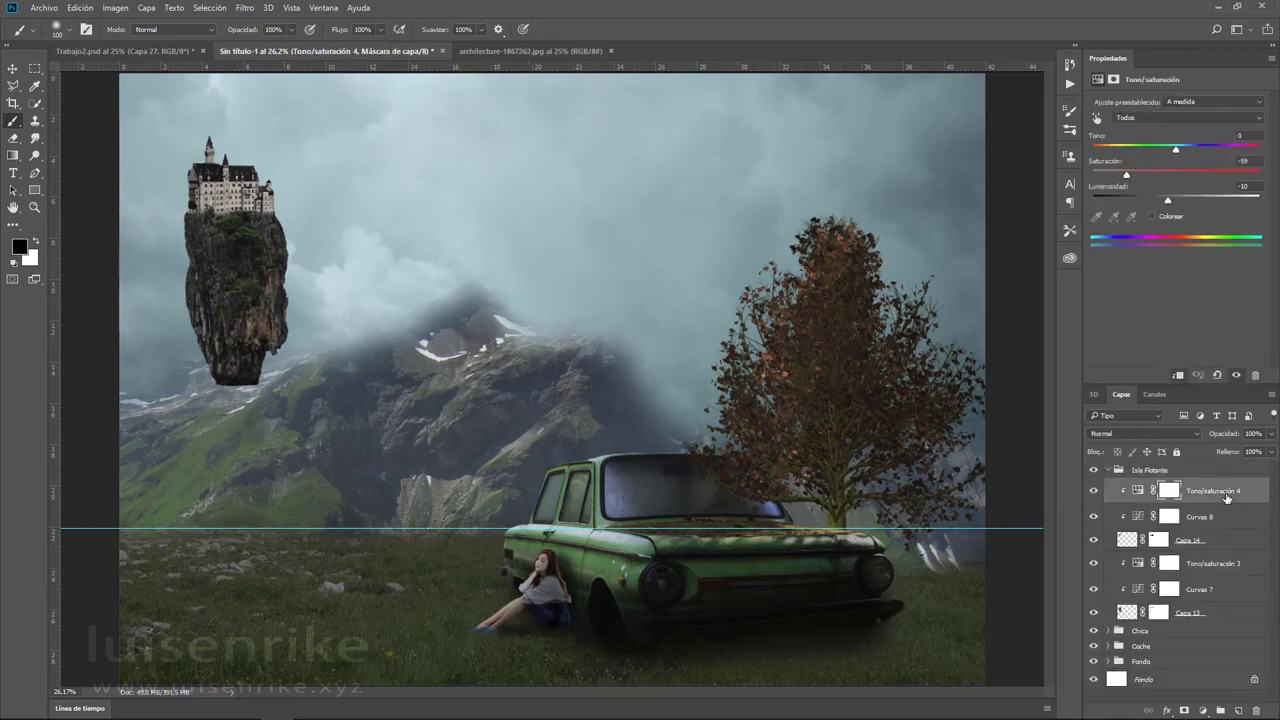
- Create a Luz suave layer 'Iluminacion' and paint broad white light on the rock's right side
{"action": "left_click", "coordinate": [1239, 710]}
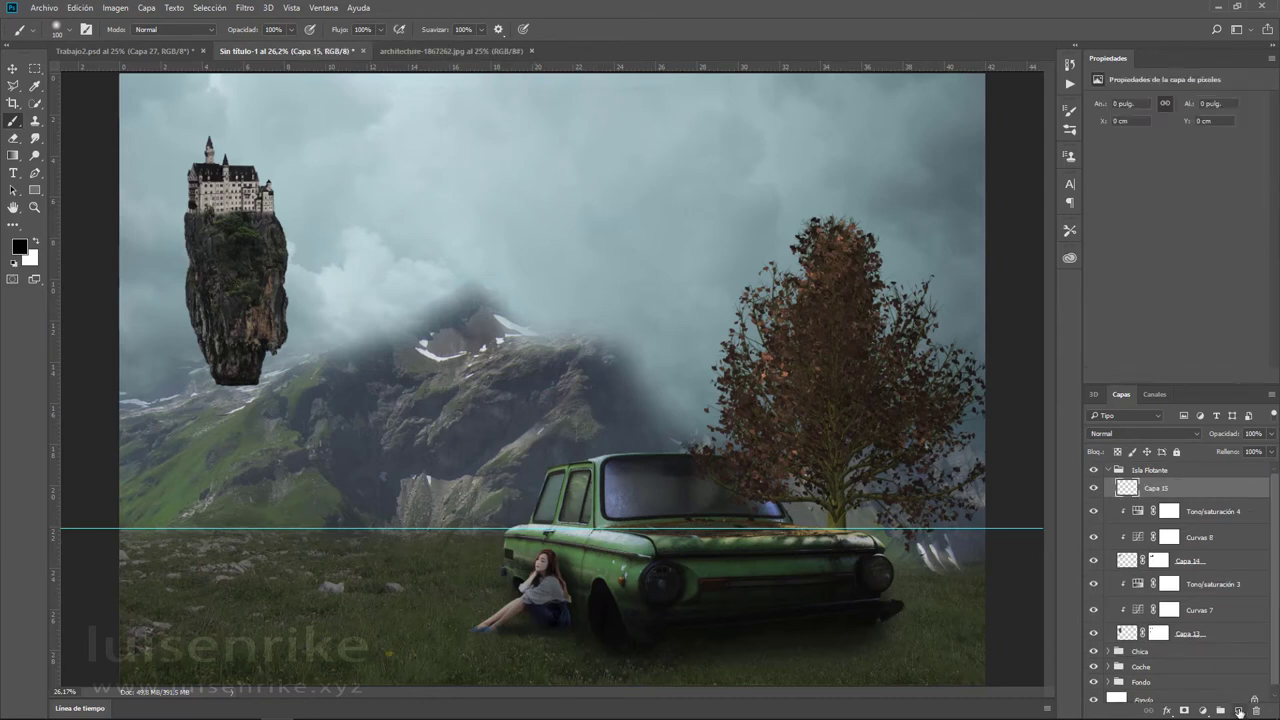
{"action": "double_click", "coordinate": [1156, 488]}
{"action": "type", "text": "Iluminacion"}
{"action": "key", "text": "Return"}
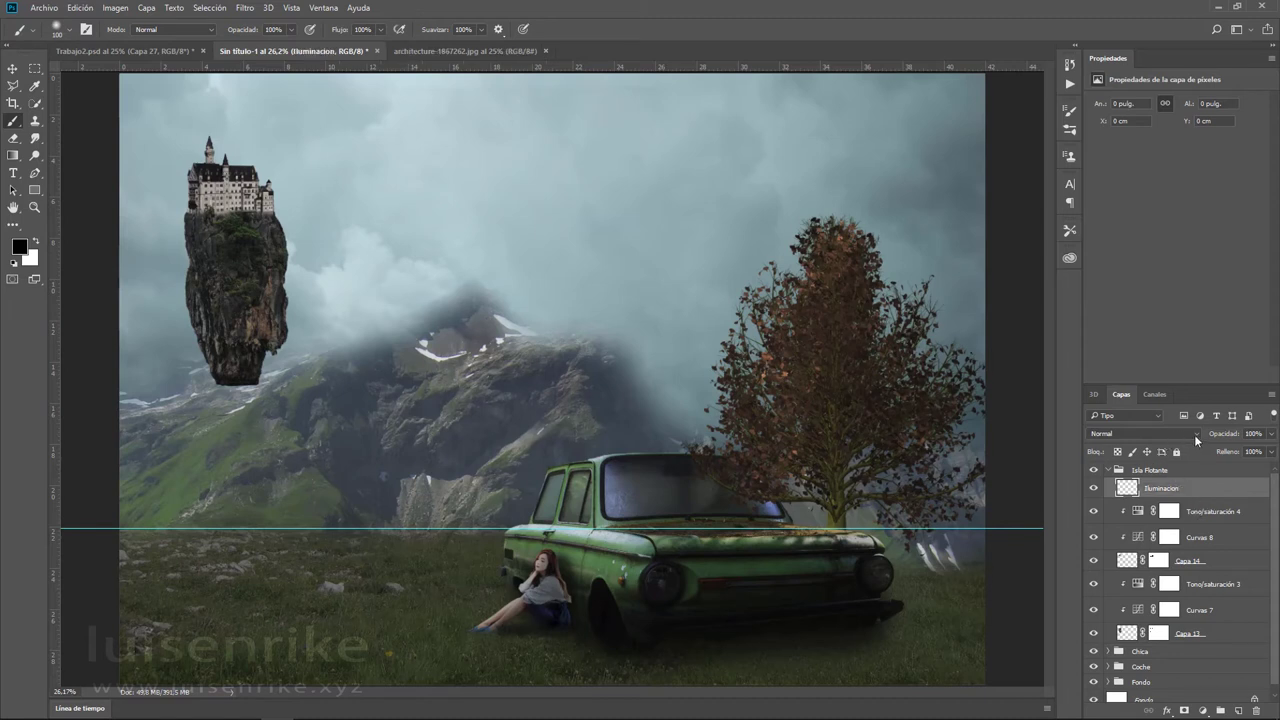
{"action": "left_click", "coordinate": [1194, 434]}
{"action": "left_click", "coordinate": [1110, 573]}
{"action": "left_click", "coordinate": [36, 244]}
{"action": "key", "text": "bracketright"}
{"action": "key", "text": "bracketright"}
{"action": "key", "text": "bracketright"}
{"action": "left_click_drag", "start_coordinate": [277, 177], "coordinate": [255, 375]}
{"action": "key", "text": "bracketleft"}
{"action": "key", "text": "bracketleft"}
{"action": "key", "text": "bracketleft"}
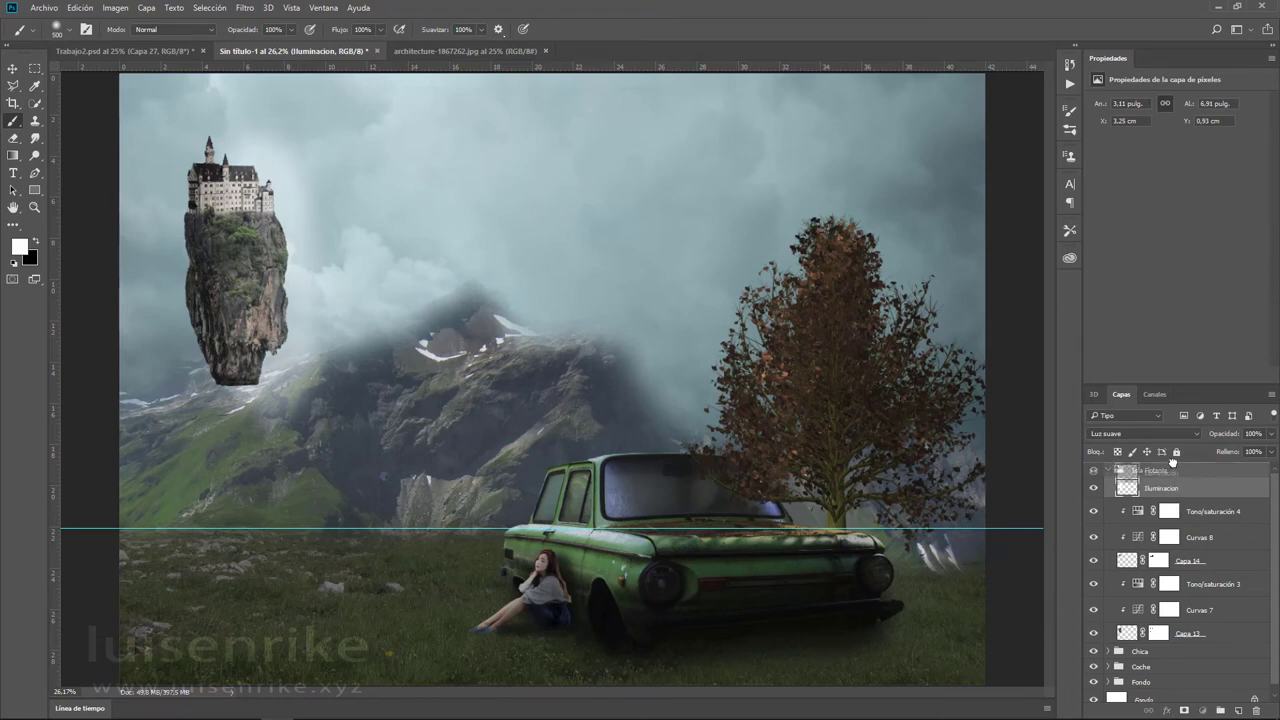
- Move Iluminacion above the Isla Flotante group, clip it there, and add a new layer on top
{"action": "left_click_drag", "start_coordinate": [1125, 475], "coordinate": [1172, 458]}
{"action": "left_click", "coordinate": [1118, 491]}
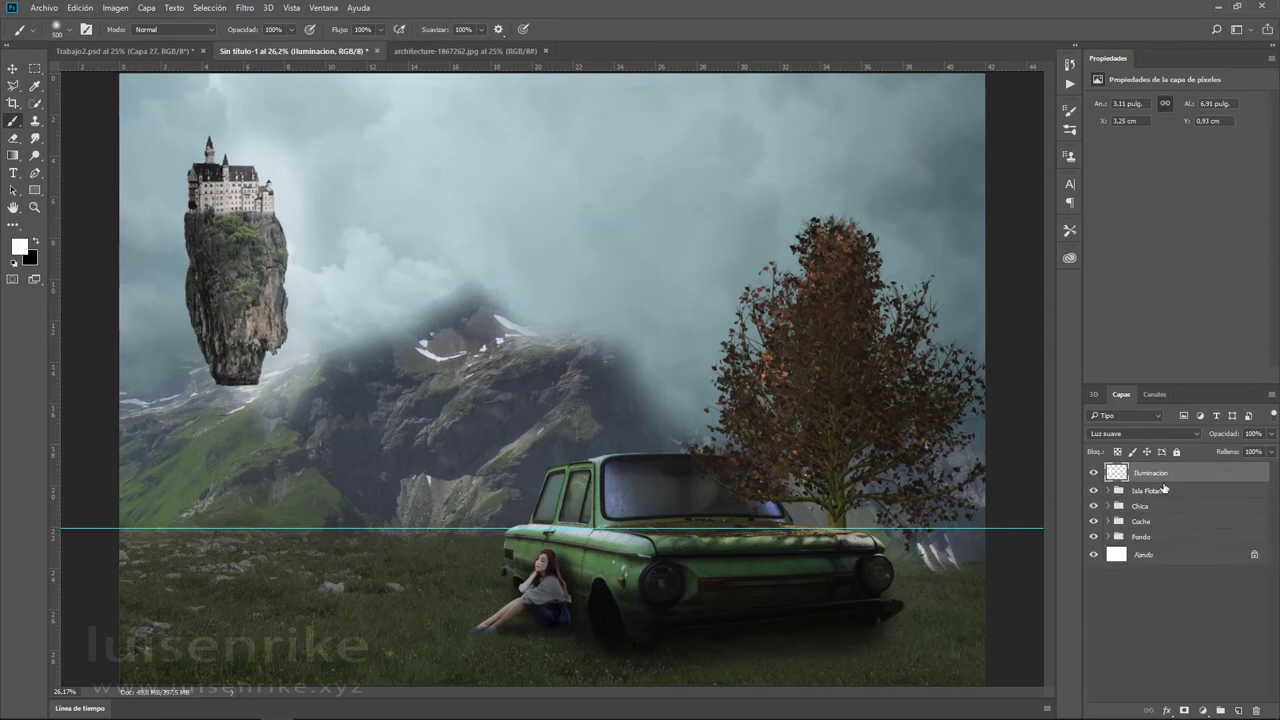
{"action": "left_click", "coordinate": [1164, 482], "text": "alt"}
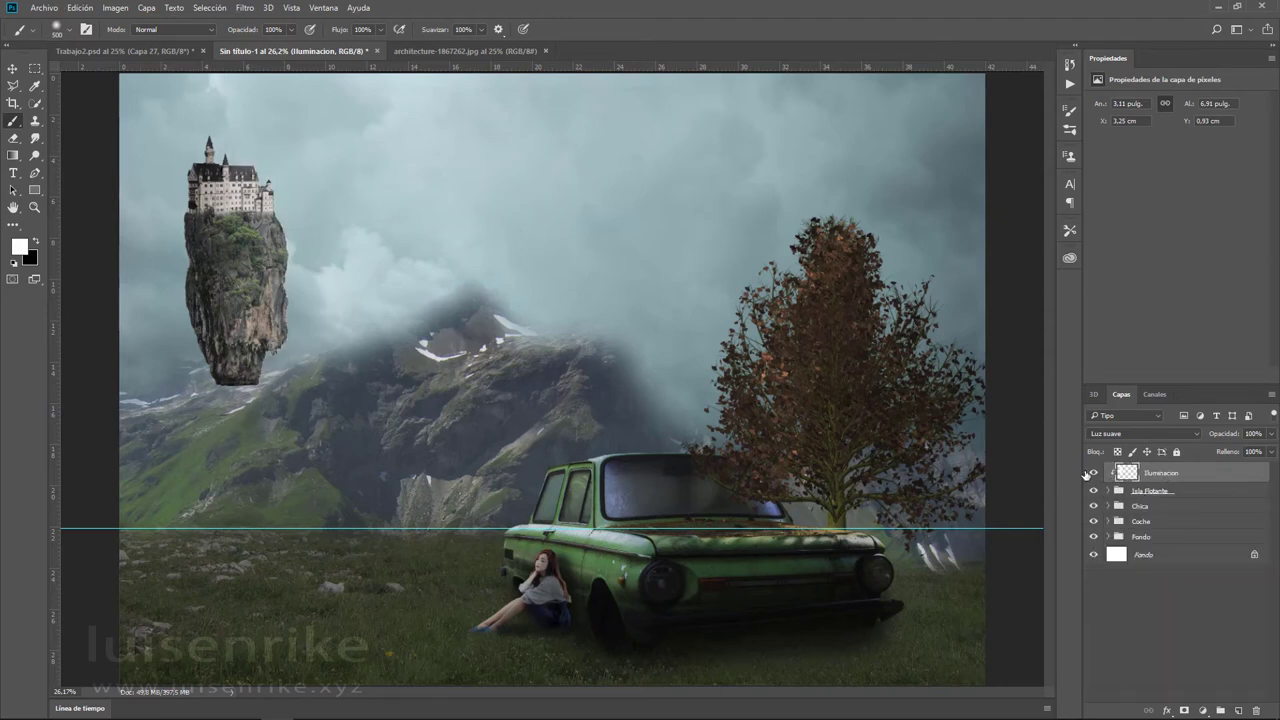
{"action": "left_click", "coordinate": [1093, 472]}
{"action": "left_click", "coordinate": [1093, 472]}
{"action": "left_click", "coordinate": [1239, 711]}
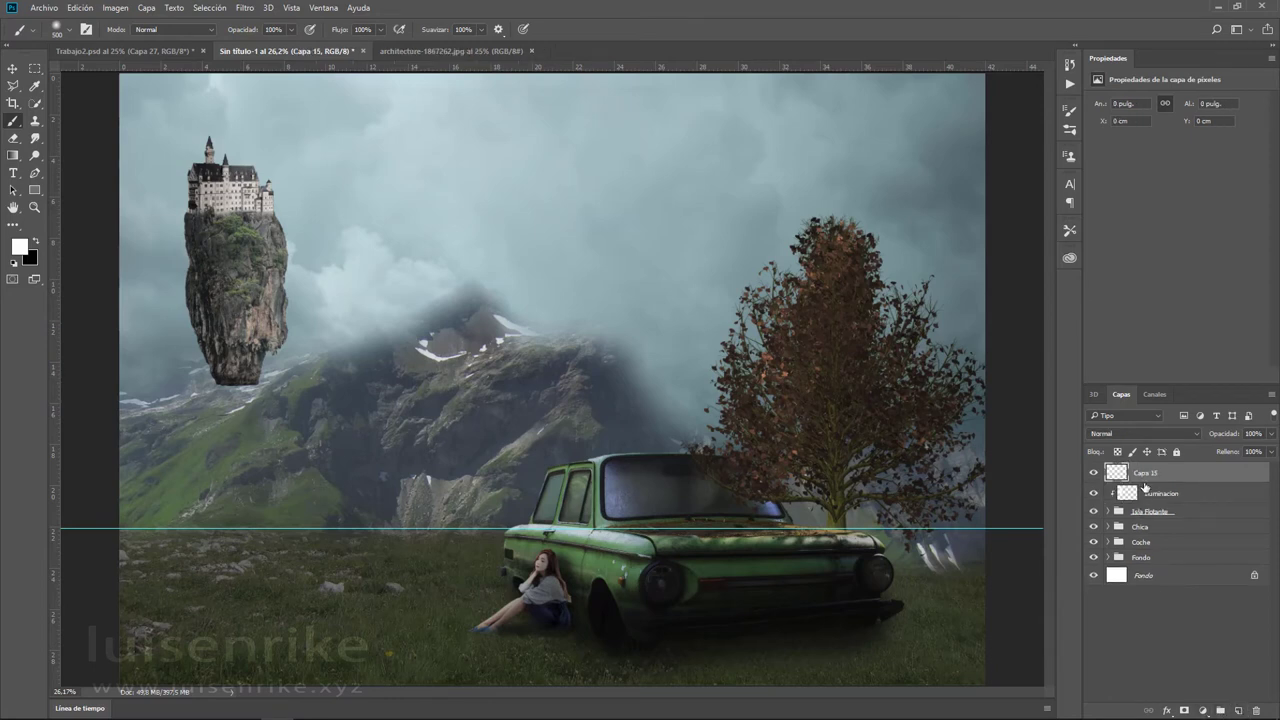
- Name the new layer 'Sombra' in Multiplicar mode and sample a grey-blue sky colour
{"action": "double_click", "coordinate": [1148, 476]}
{"action": "type", "text": "Sombra"}
{"action": "left_click", "coordinate": [1140, 433]}
{"action": "left_click", "coordinate": [1140, 483]}
{"action": "left_click", "coordinate": [35, 86]}
{"action": "left_click", "coordinate": [163, 252]}
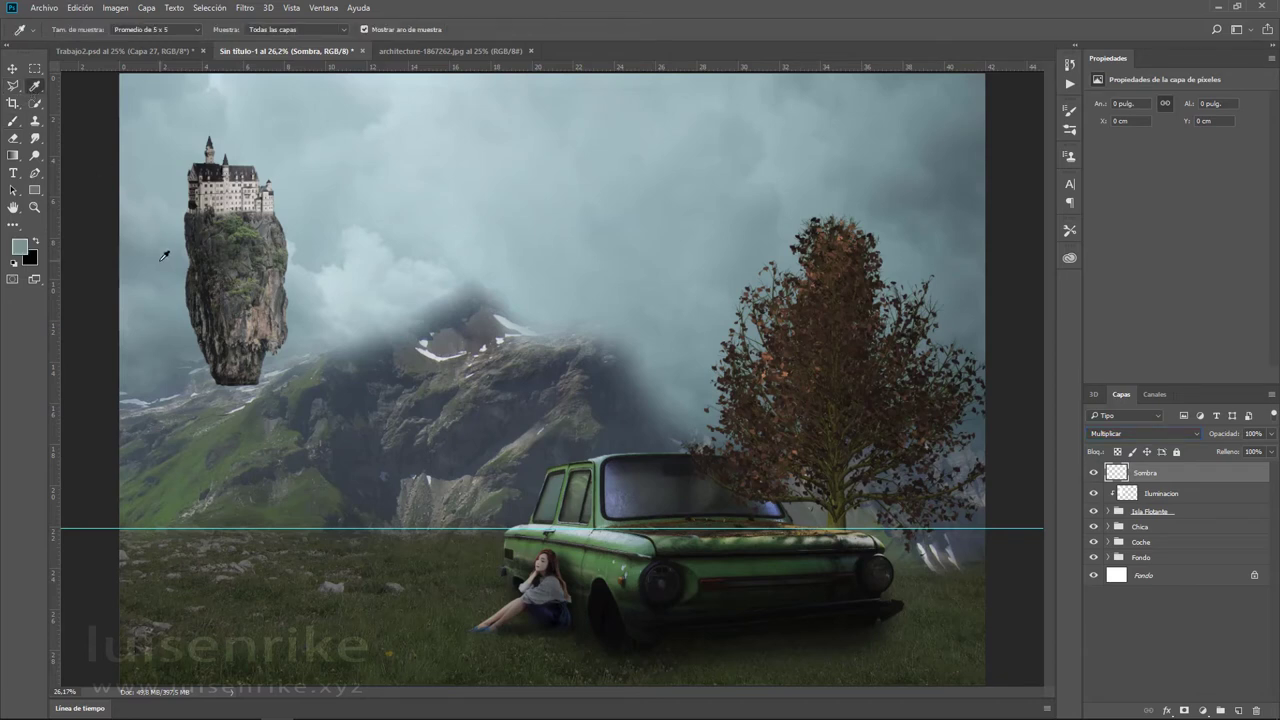
{"action": "left_click", "coordinate": [13, 120]}
- Paint a clipped shadow down the floating rock's left side
{"action": "left_click", "coordinate": [190, 140]}
{"action": "left_click_drag", "start_coordinate": [200, 205], "coordinate": [206, 390]}
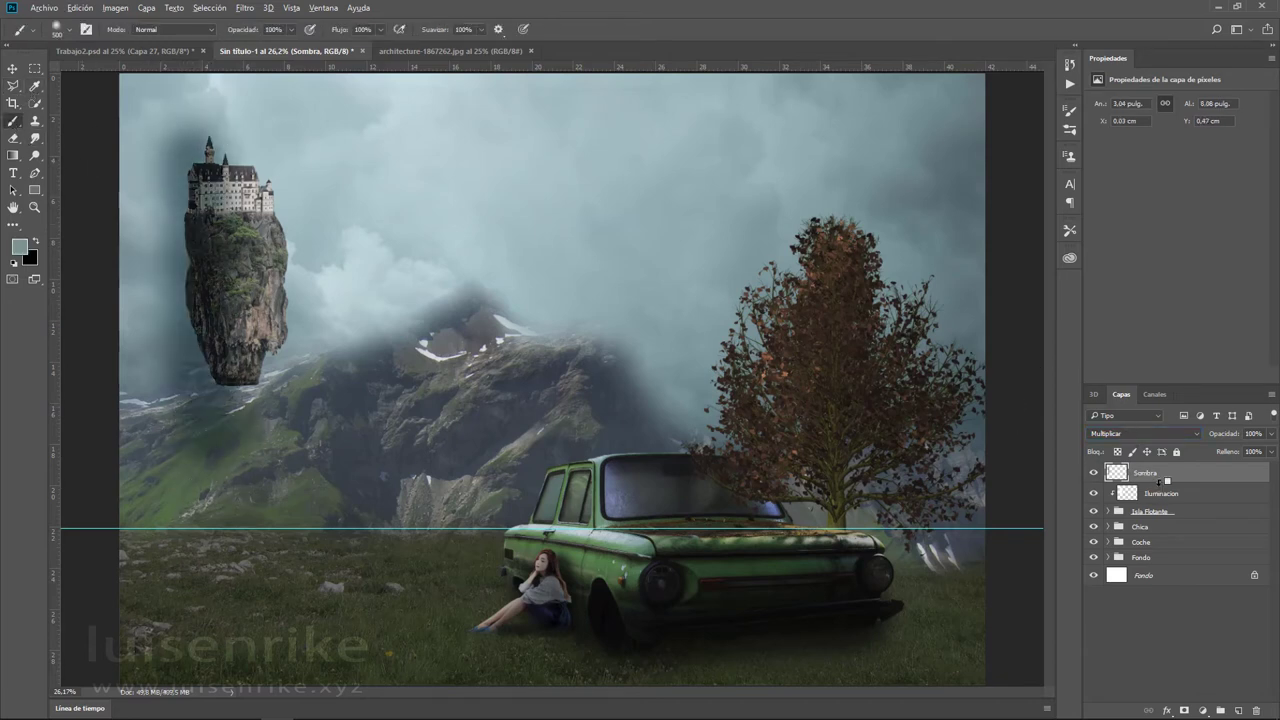
{"action": "left_click", "coordinate": [1165, 482], "text": "alt"}
{"action": "left_click", "coordinate": [1093, 472]}
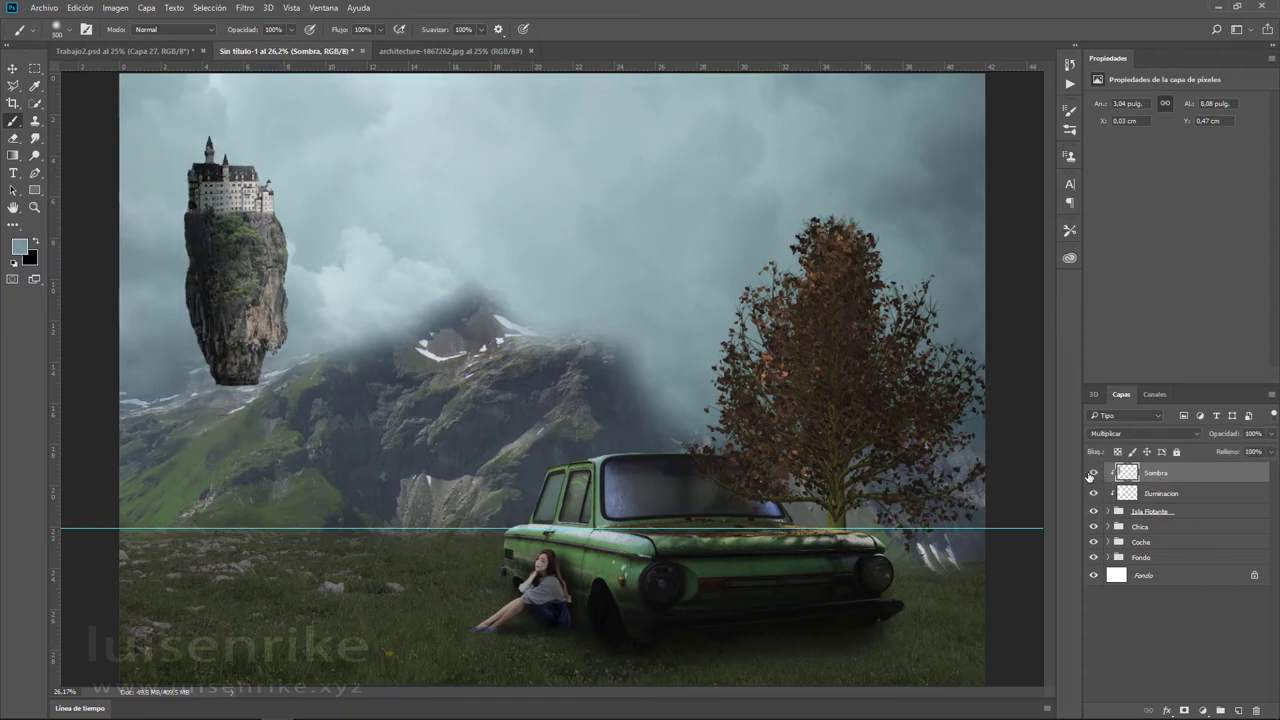
{"action": "left_click_drag", "start_coordinate": [216, 288], "coordinate": [223, 443]}
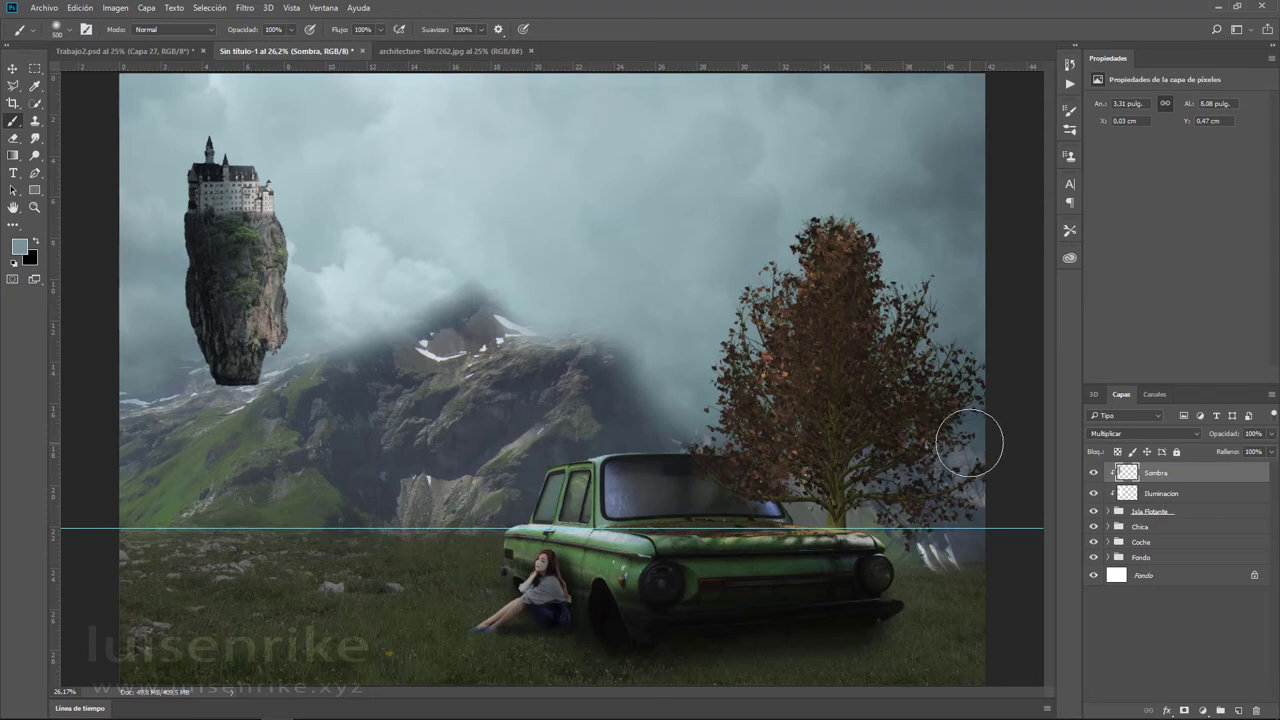
- Lower Sombra's opacity to 65% and adjust the Iluminacion glow's opacity
{"action": "left_click", "coordinate": [1271, 433]}
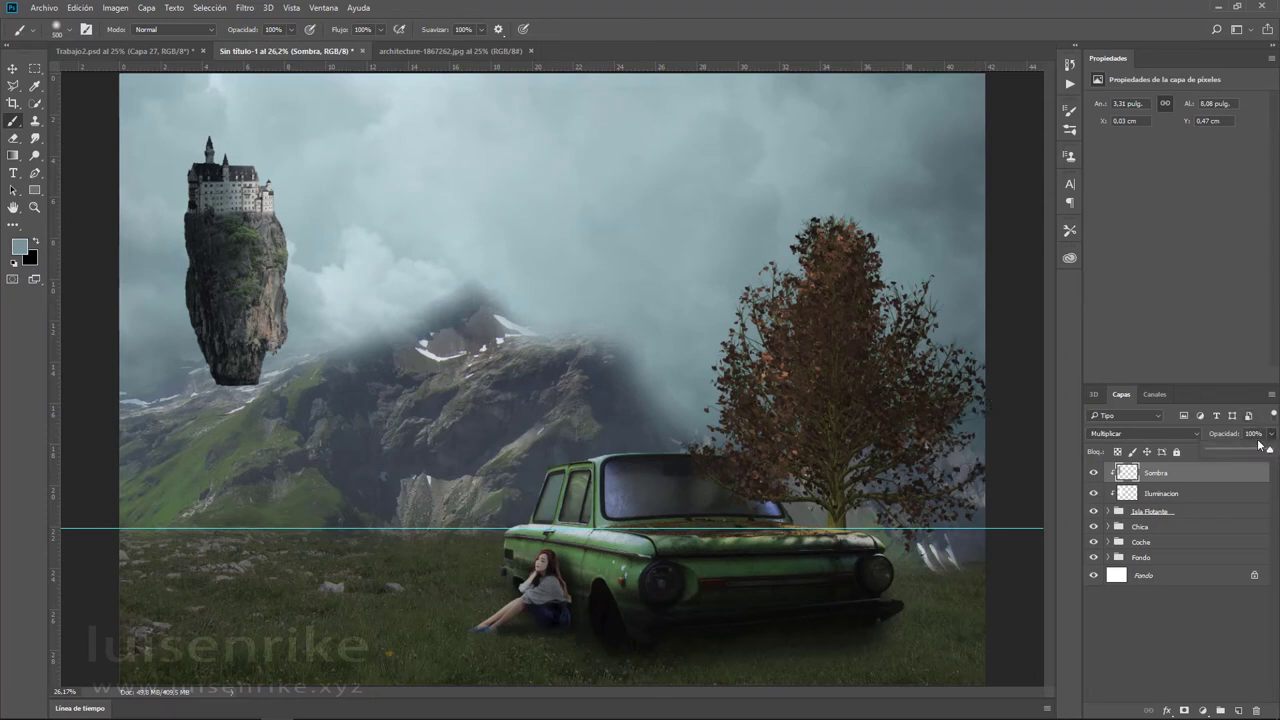
{"action": "left_click_drag", "start_coordinate": [1258, 455], "coordinate": [1256, 455]}
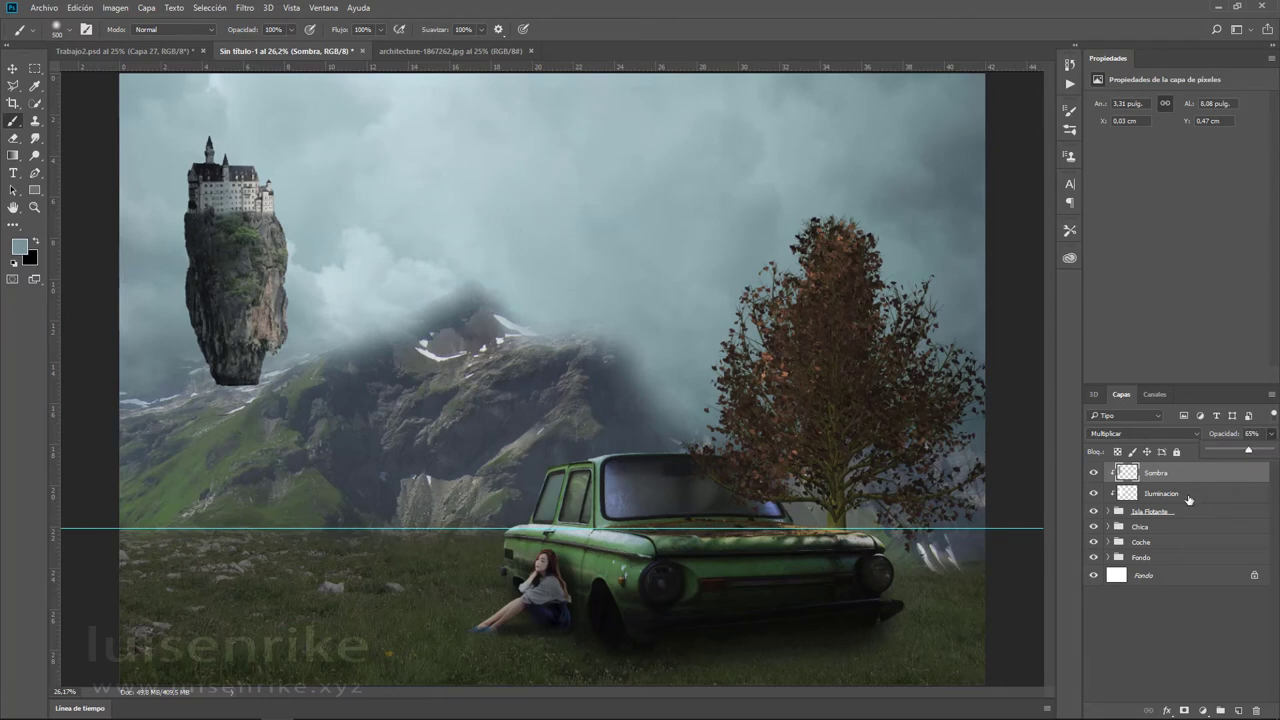
{"action": "left_click", "coordinate": [1188, 499]}
{"action": "left_click", "coordinate": [1271, 433]}
{"action": "left_click_drag", "start_coordinate": [1256, 454], "coordinate": [1272, 453]}
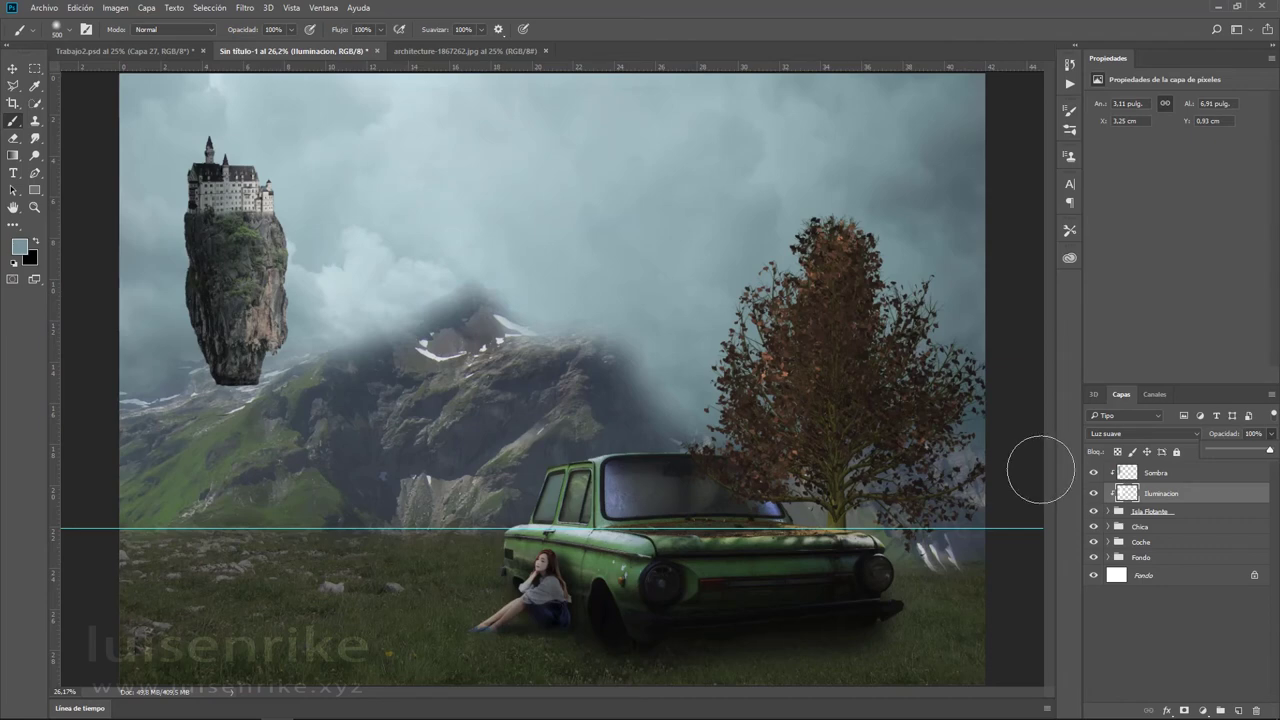
- Close architecture-1867262.jpg, open usn_aircraft_model_plane_by_fantasystock.png, and return to Sin título-1
{"action": "left_click", "coordinate": [444, 50]}
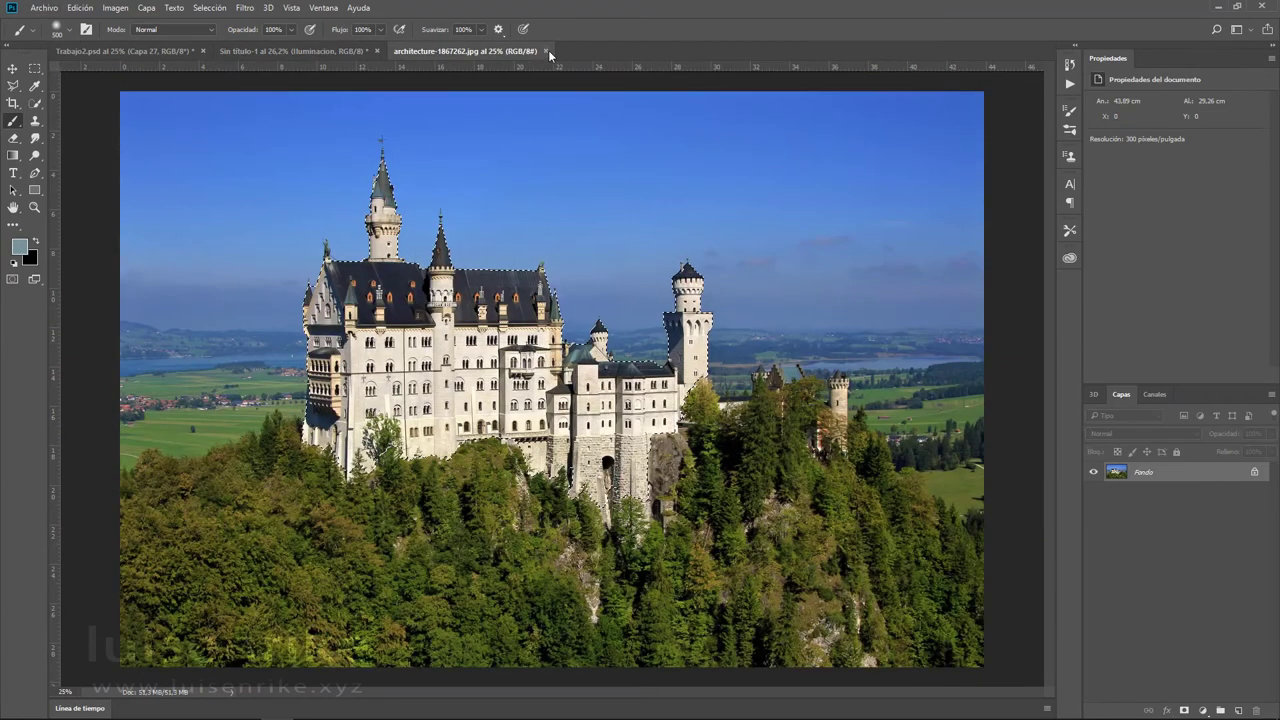
{"action": "left_click", "coordinate": [545, 50]}
{"action": "left_click", "coordinate": [47, 13]}
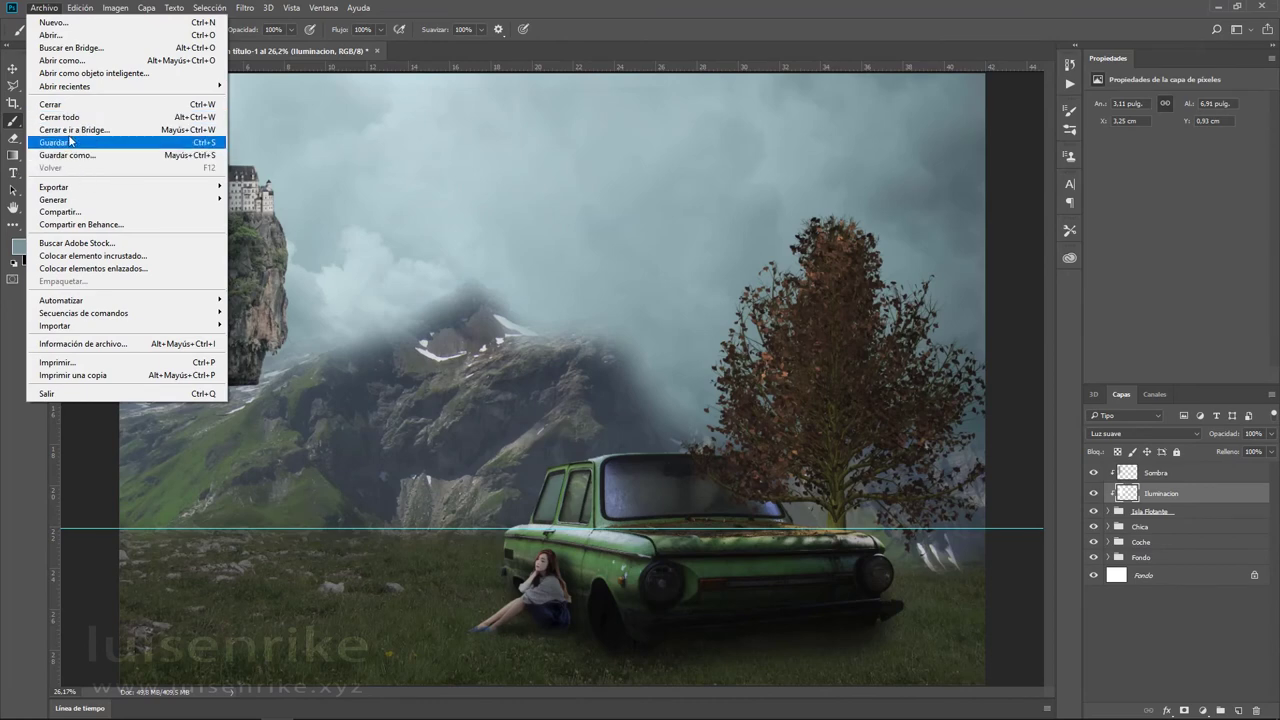
{"action": "left_click", "coordinate": [62, 35]}
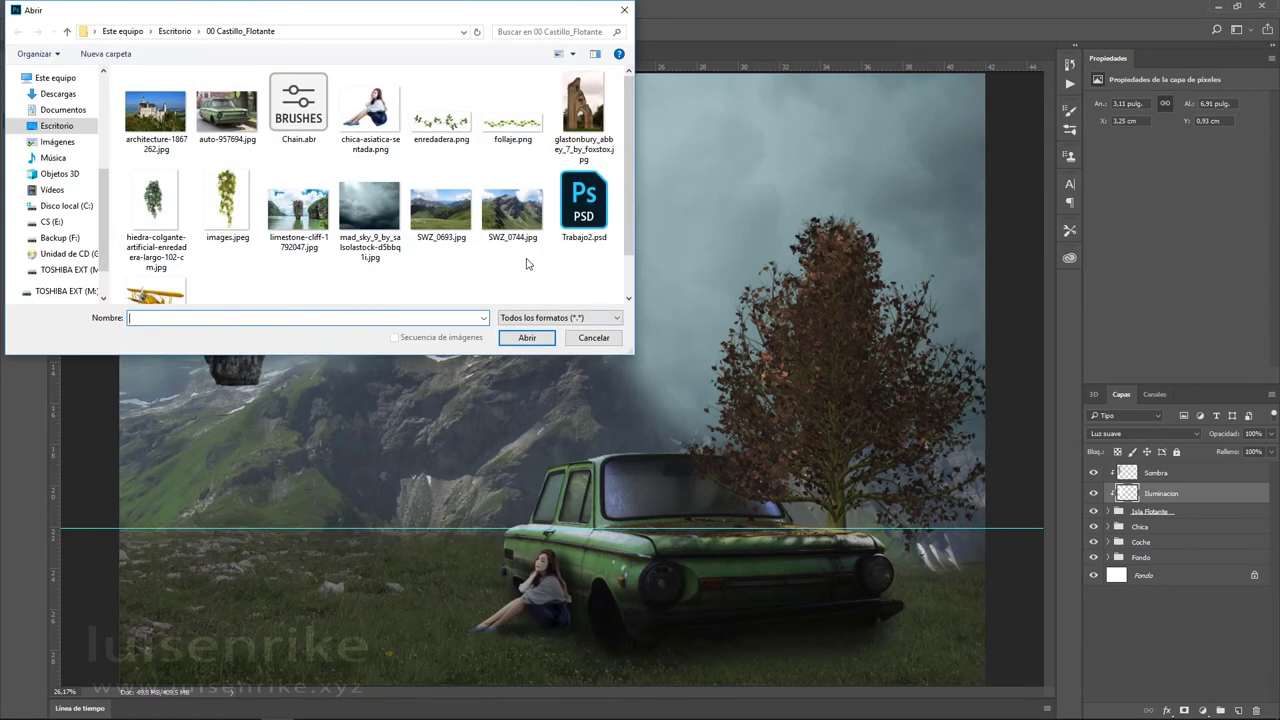
{"action": "scroll", "coordinate": [527, 263], "scroll_direction": "down", "scroll_amount": 1}
{"action": "scroll", "coordinate": [527, 263], "scroll_direction": "up", "scroll_amount": 1}
{"action": "scroll", "coordinate": [252, 291], "scroll_direction": "down", "scroll_amount": 1}
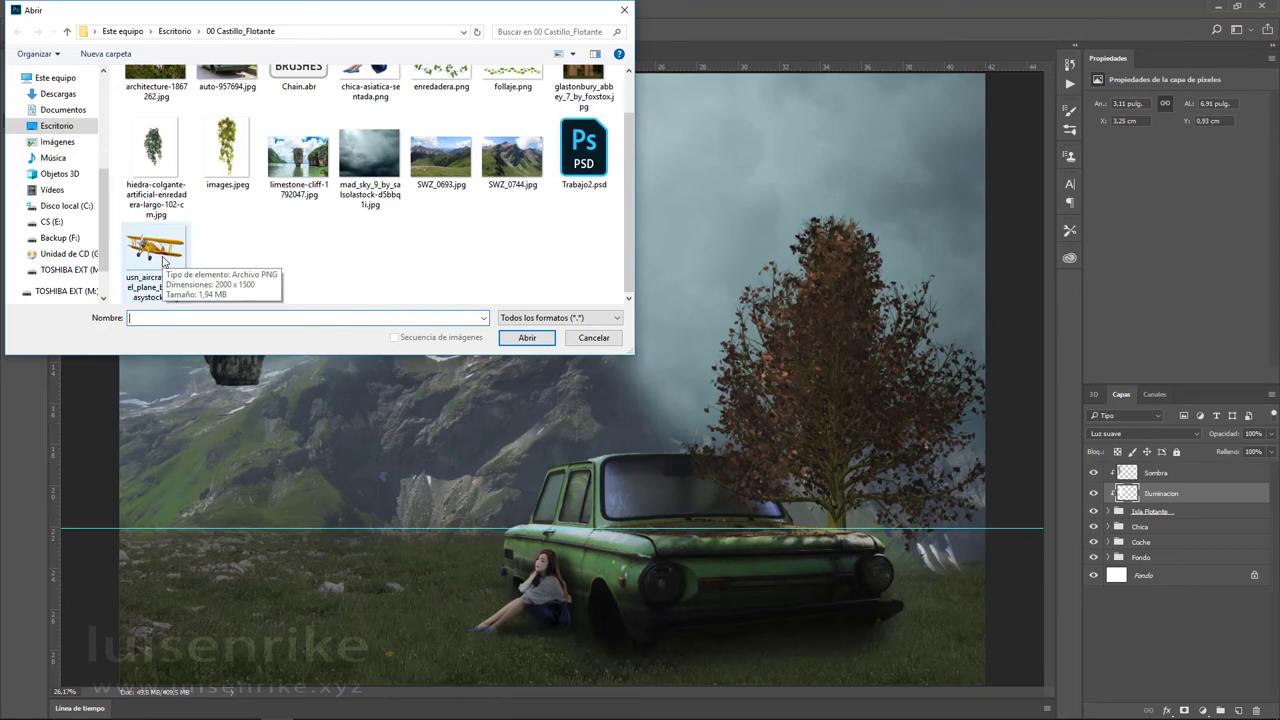
{"action": "double_click", "coordinate": [155, 255]}
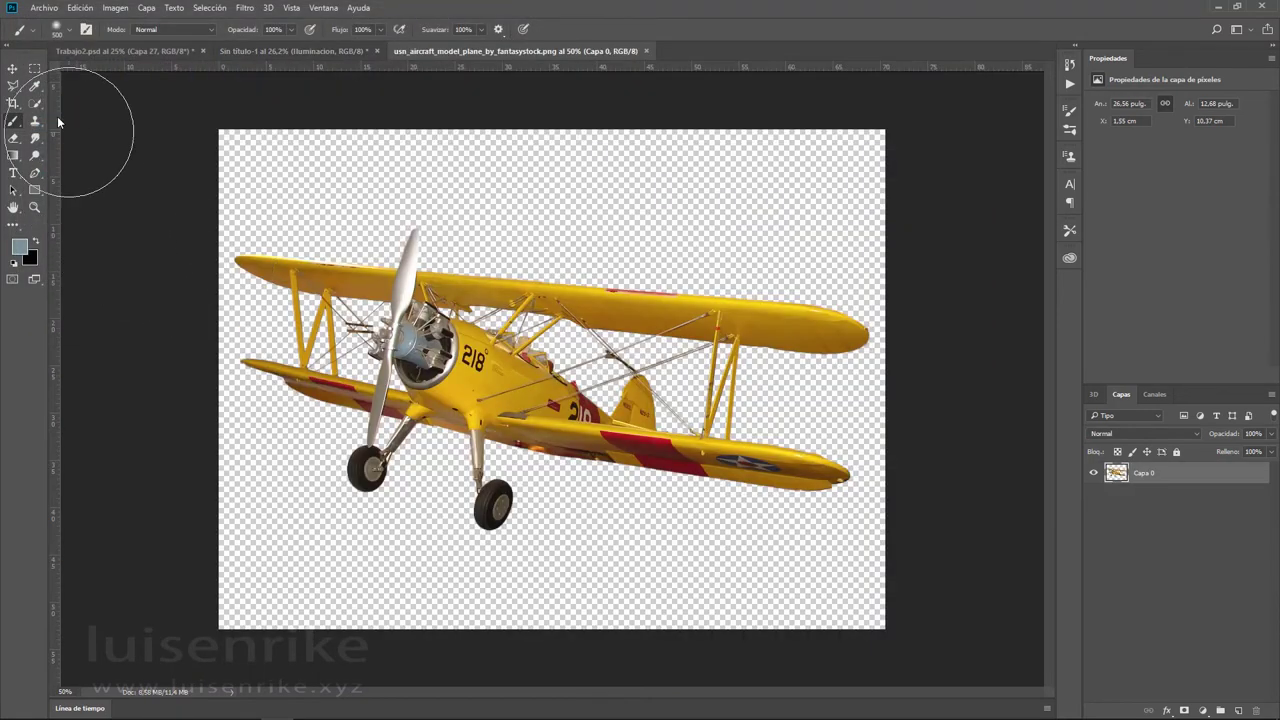
{"action": "key", "text": "ctrl"}
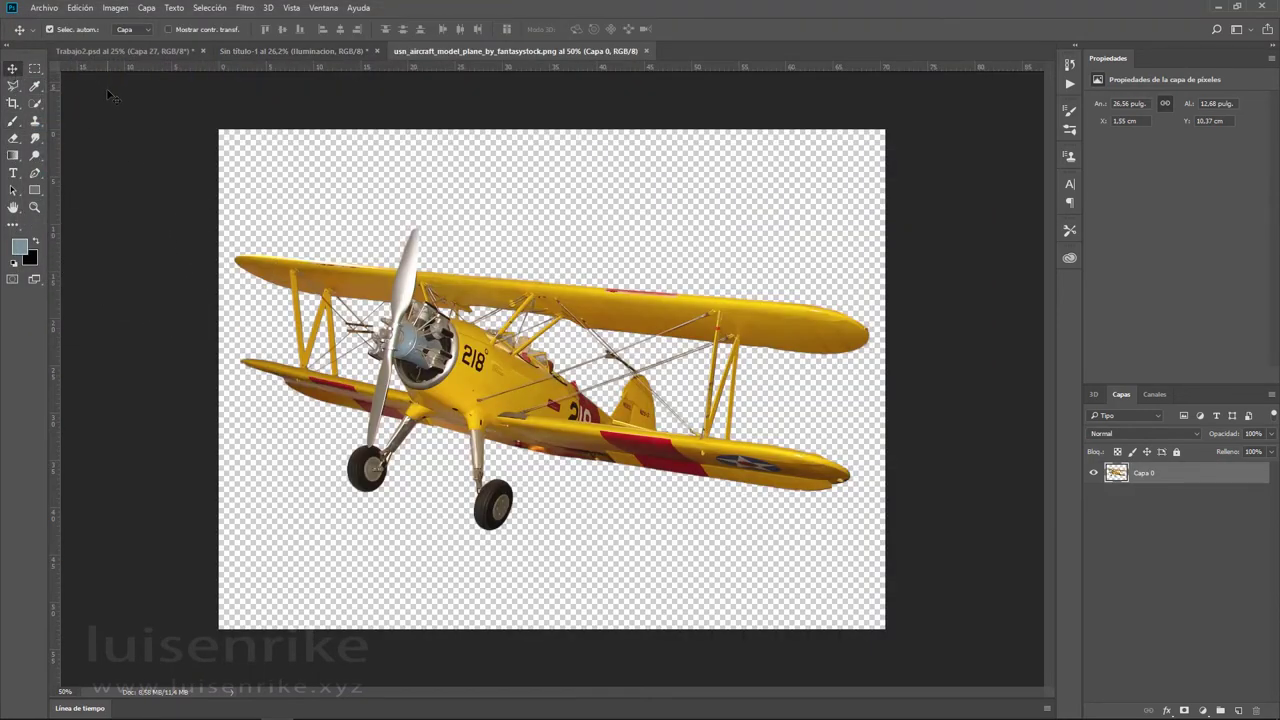
{"action": "left_click", "coordinate": [276, 50]}
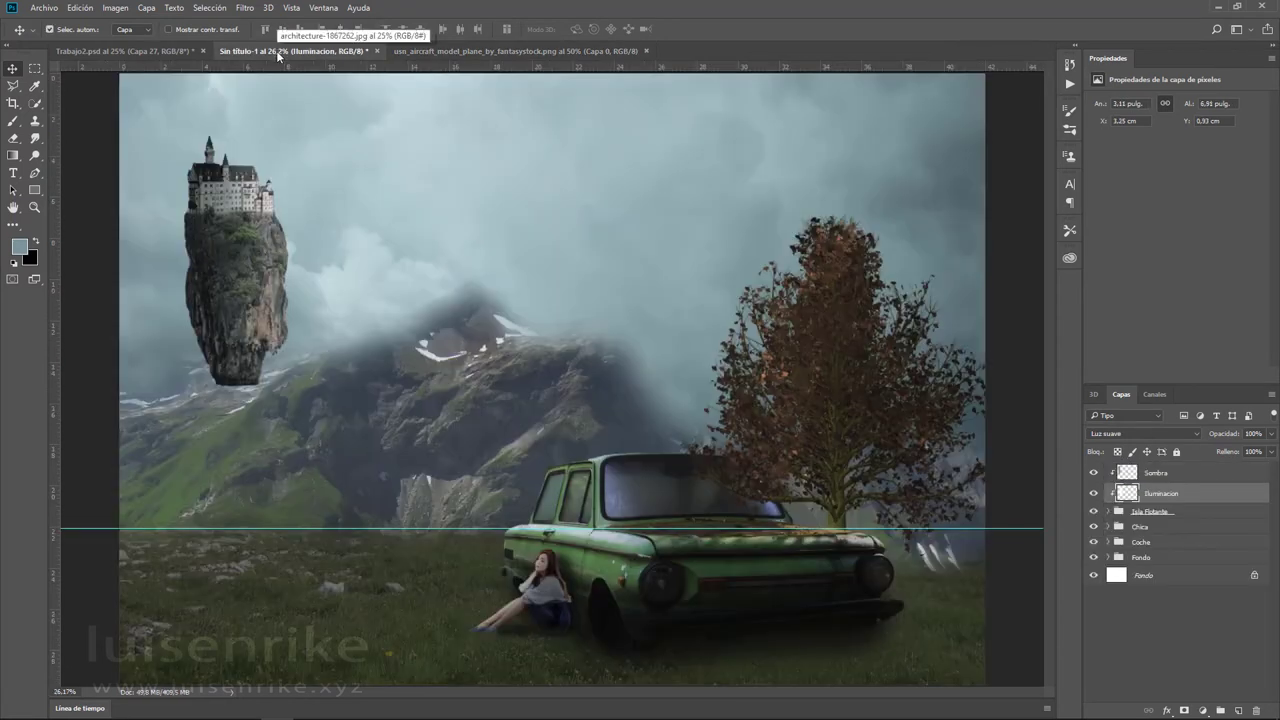
- Bring the biplane into the composite as the top, unclipped layer and flip it horizontally
{"action": "left_click_drag", "start_coordinate": [277, 53], "coordinate": [555, 414]}
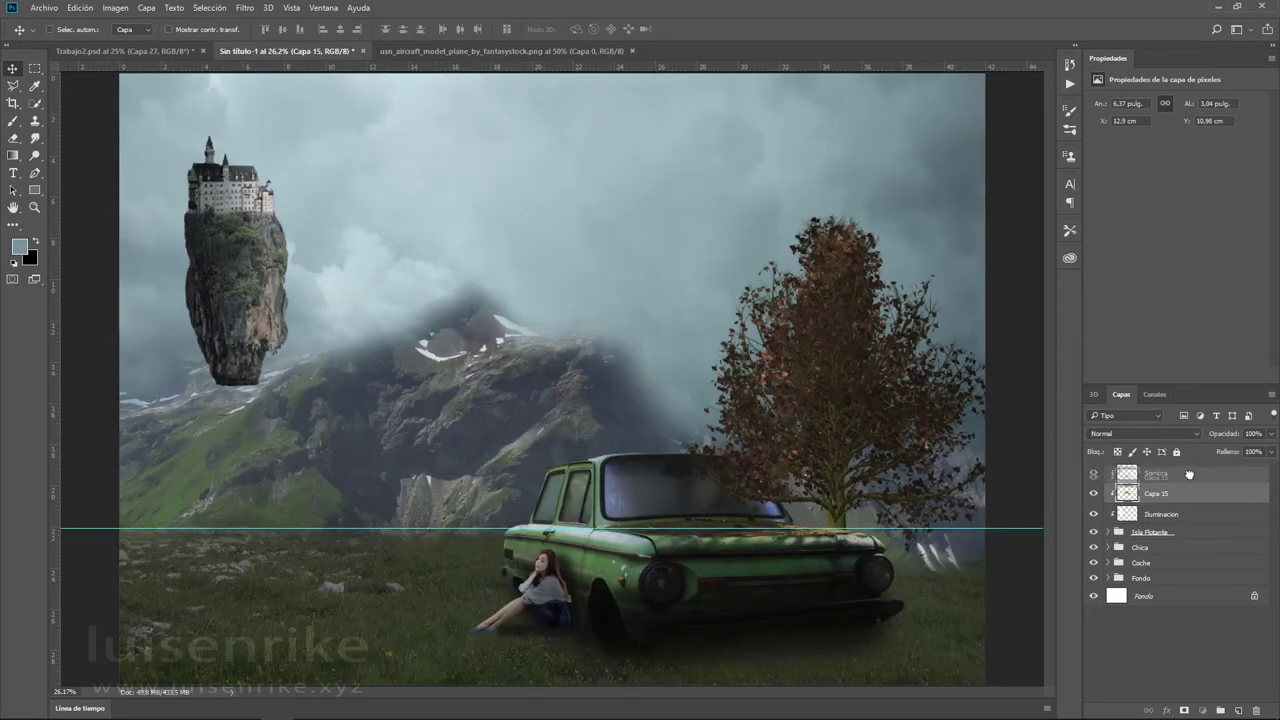
{"action": "left_click_drag", "start_coordinate": [1195, 494], "coordinate": [1189, 461]}
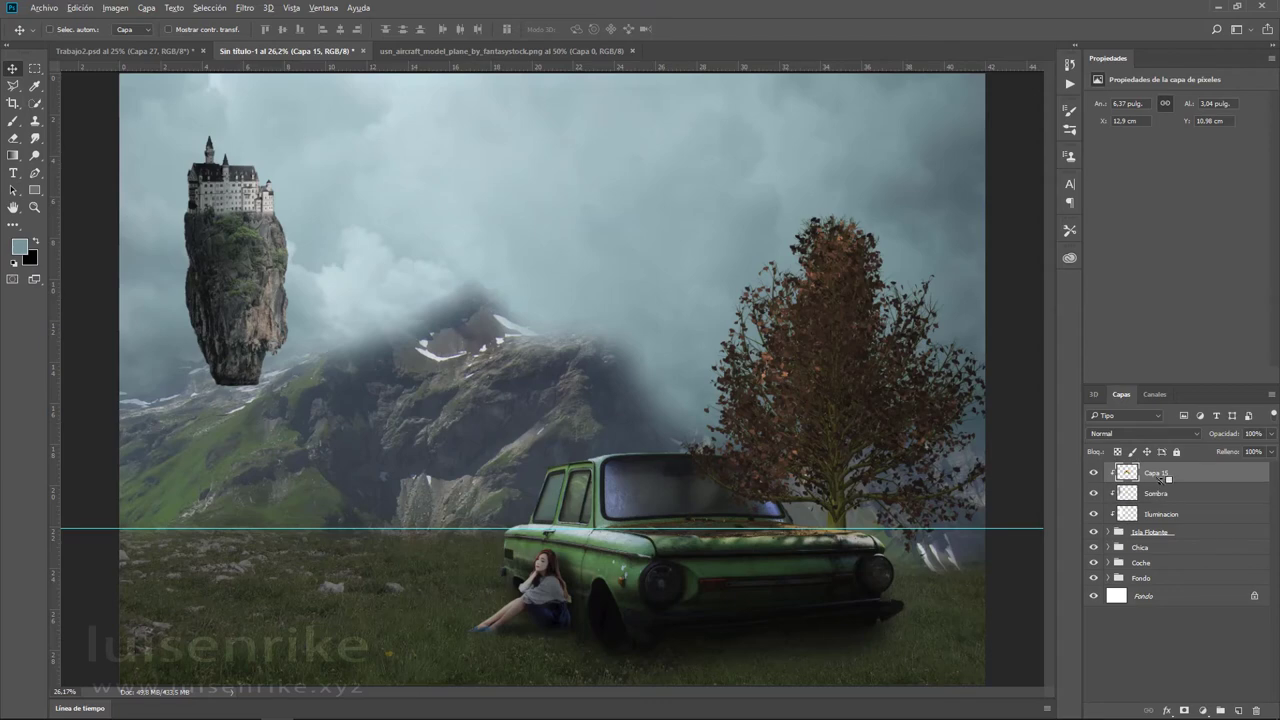
{"action": "left_click", "coordinate": [1160, 486], "text": "alt"}
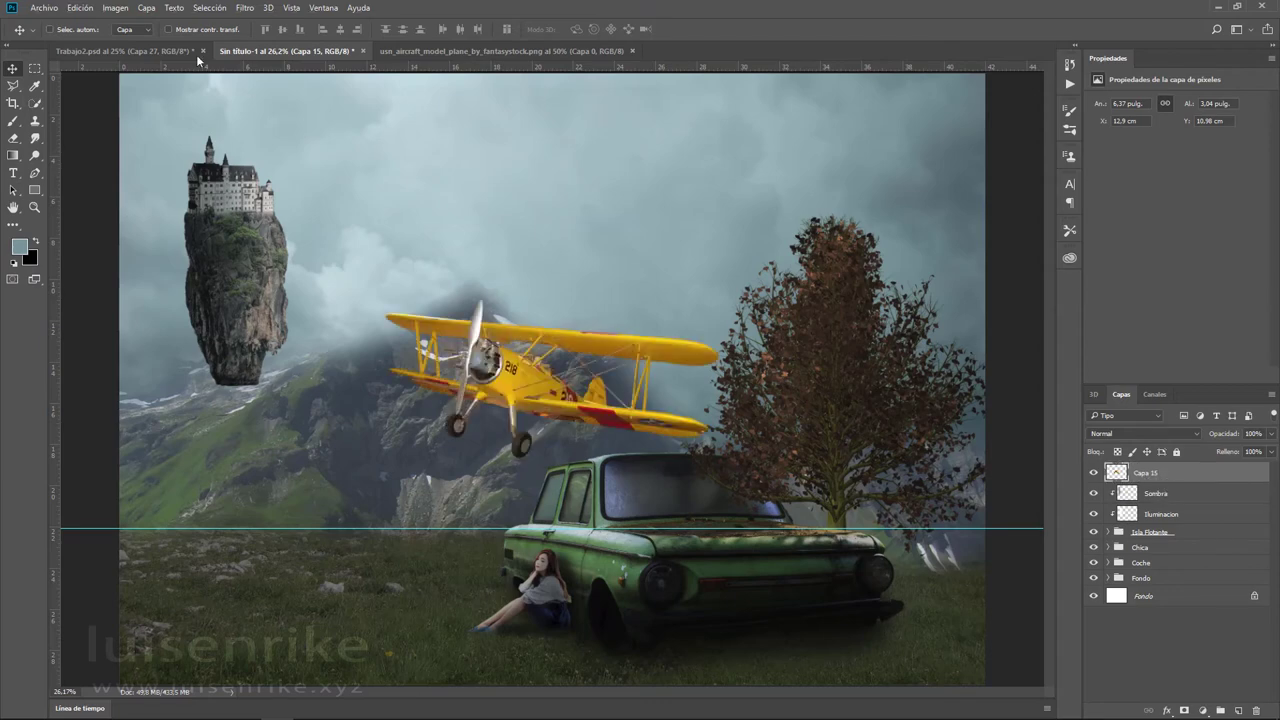
{"action": "left_click", "coordinate": [80, 8]}
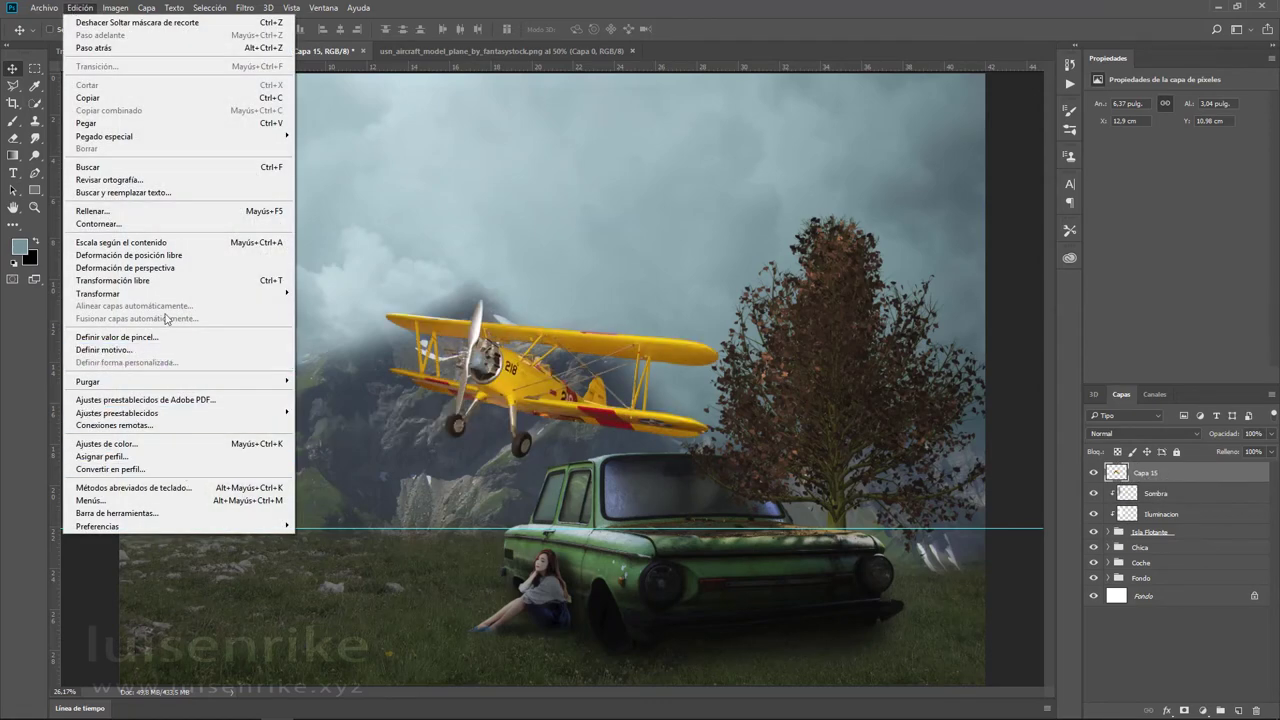
{"action": "left_click", "coordinate": [390, 438]}
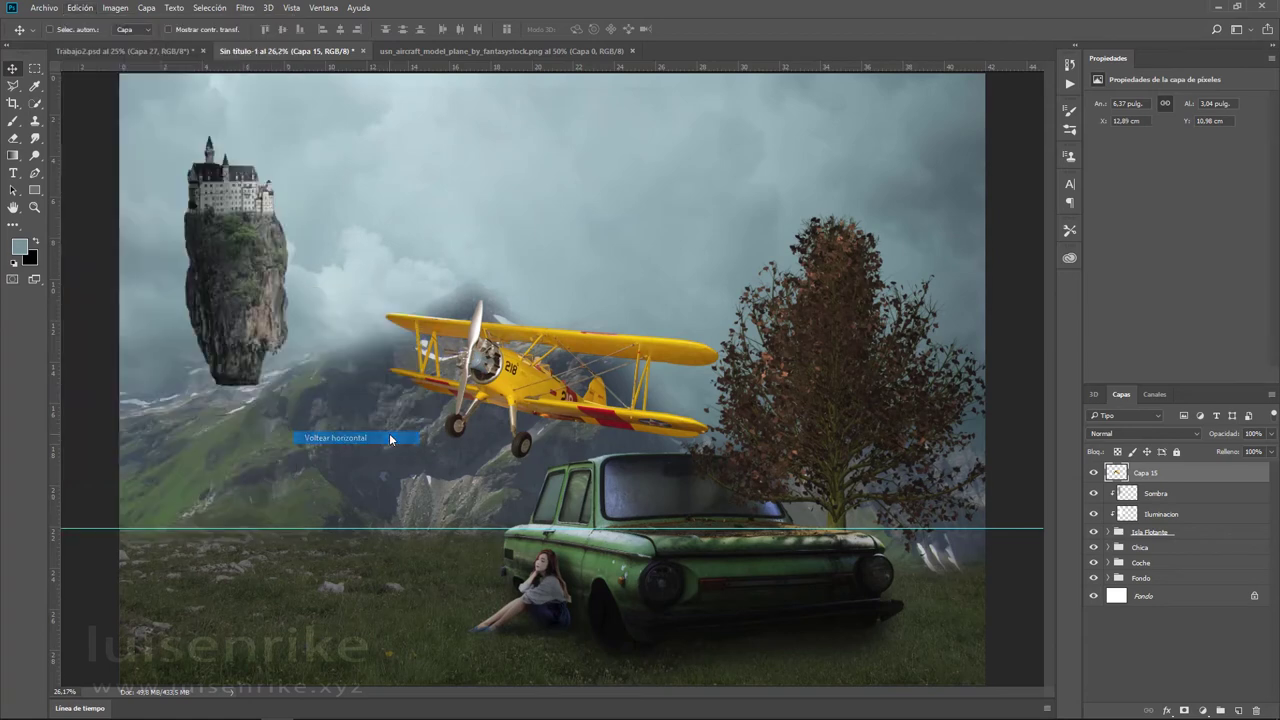
- Scale the biplane down to about 27% and place it in the sky above the mountain
{"action": "key", "text": "ctrl+t"}
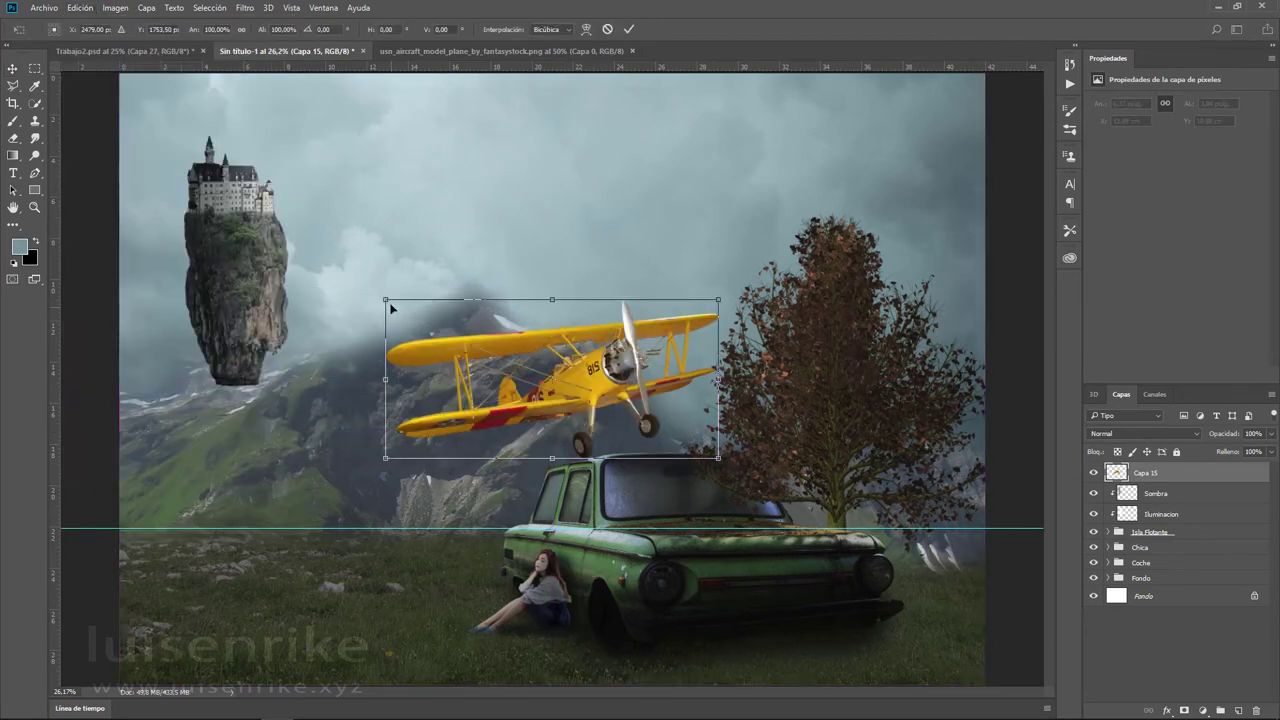
{"action": "mouse_move", "coordinate": [390, 308]}
{"action": "left_mouse_down"}
{"action": "mouse_move", "coordinate": [590, 395]}
{"action": "mouse_move", "coordinate": [503, 342]}
{"action": "left_mouse_up"}
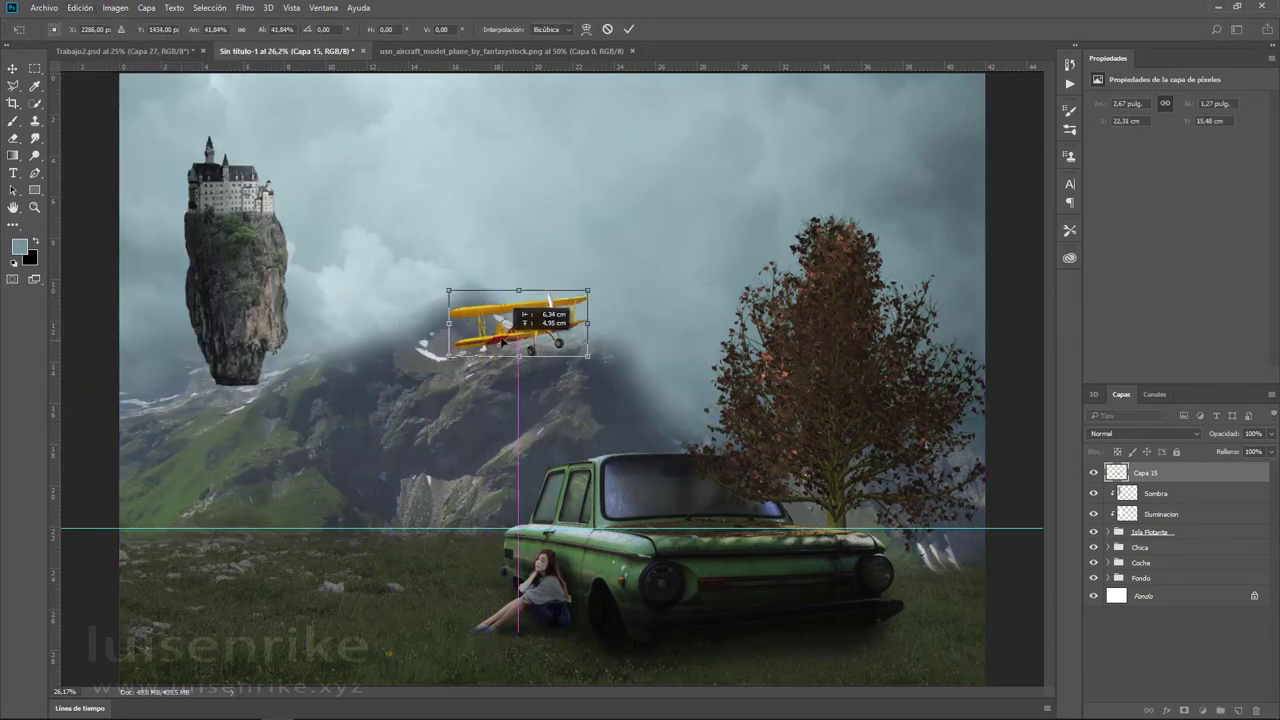
{"action": "left_click_drag", "start_coordinate": [448, 291], "coordinate": [494, 314]}
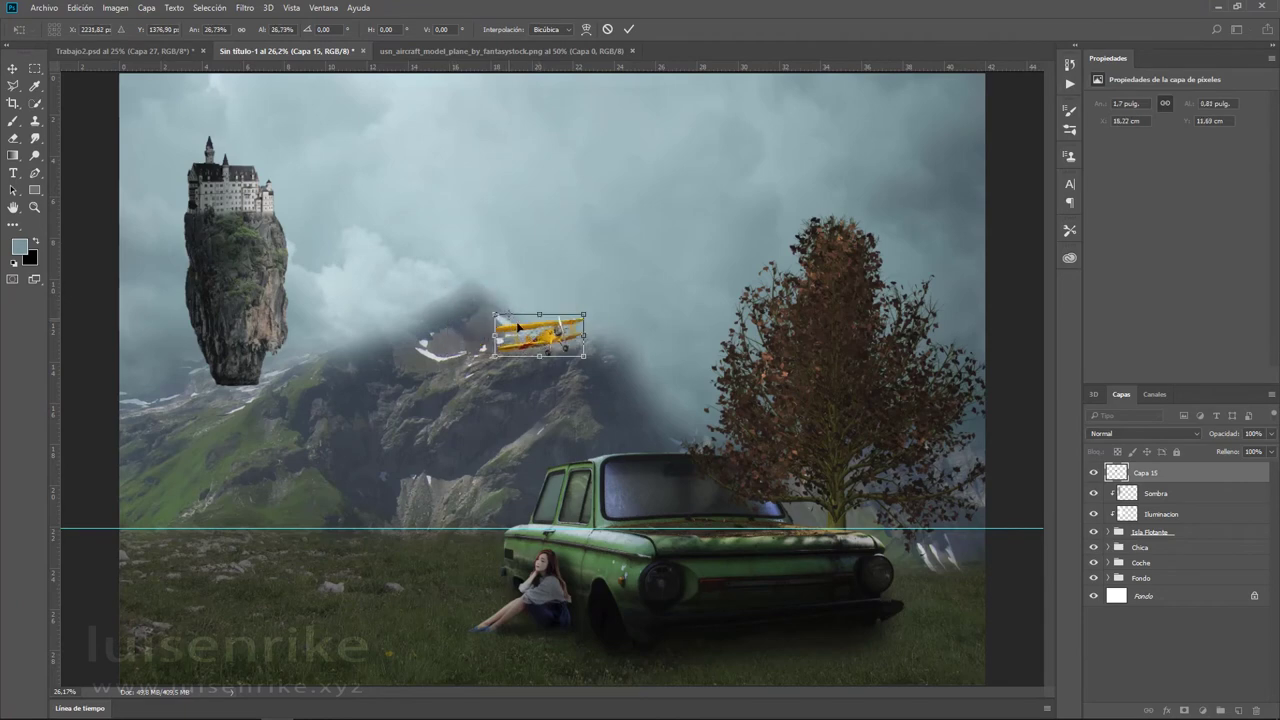
{"action": "key", "text": "Return"}
{"action": "left_click", "coordinate": [120, 51]}
{"action": "left_click", "coordinate": [271, 53]}
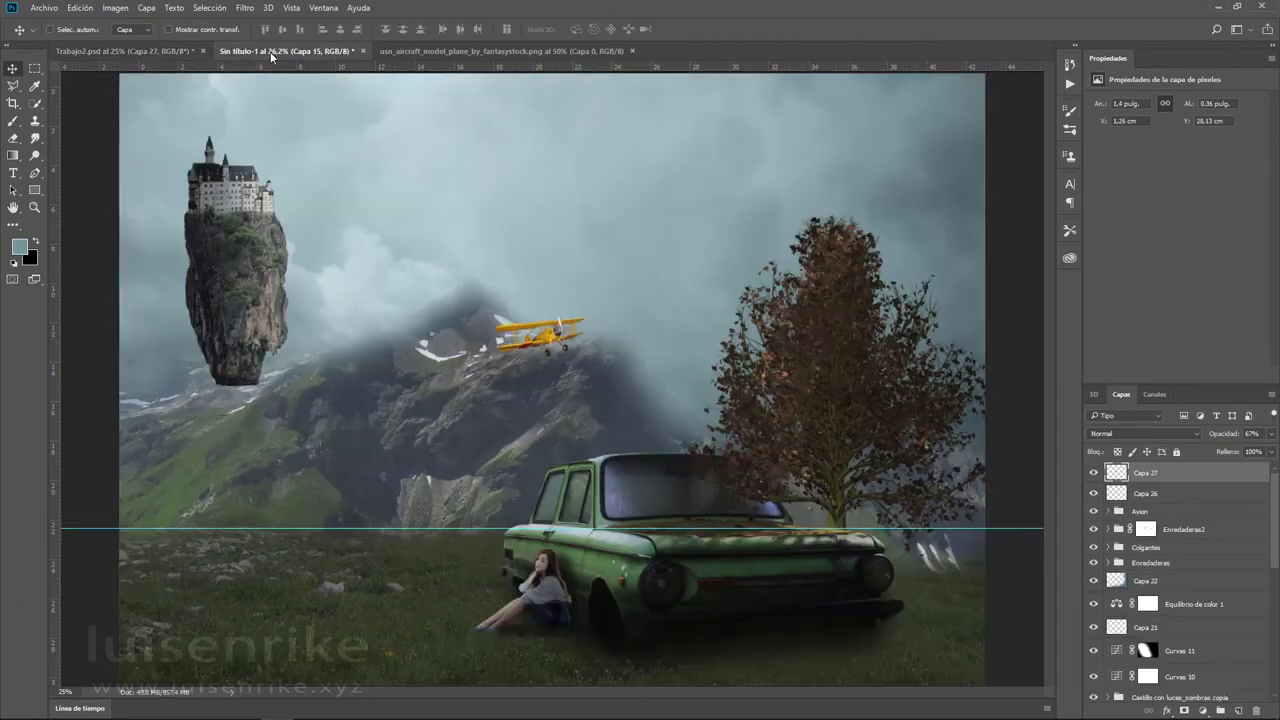
{"action": "left_click_drag", "start_coordinate": [605, 342], "coordinate": [578, 285]}
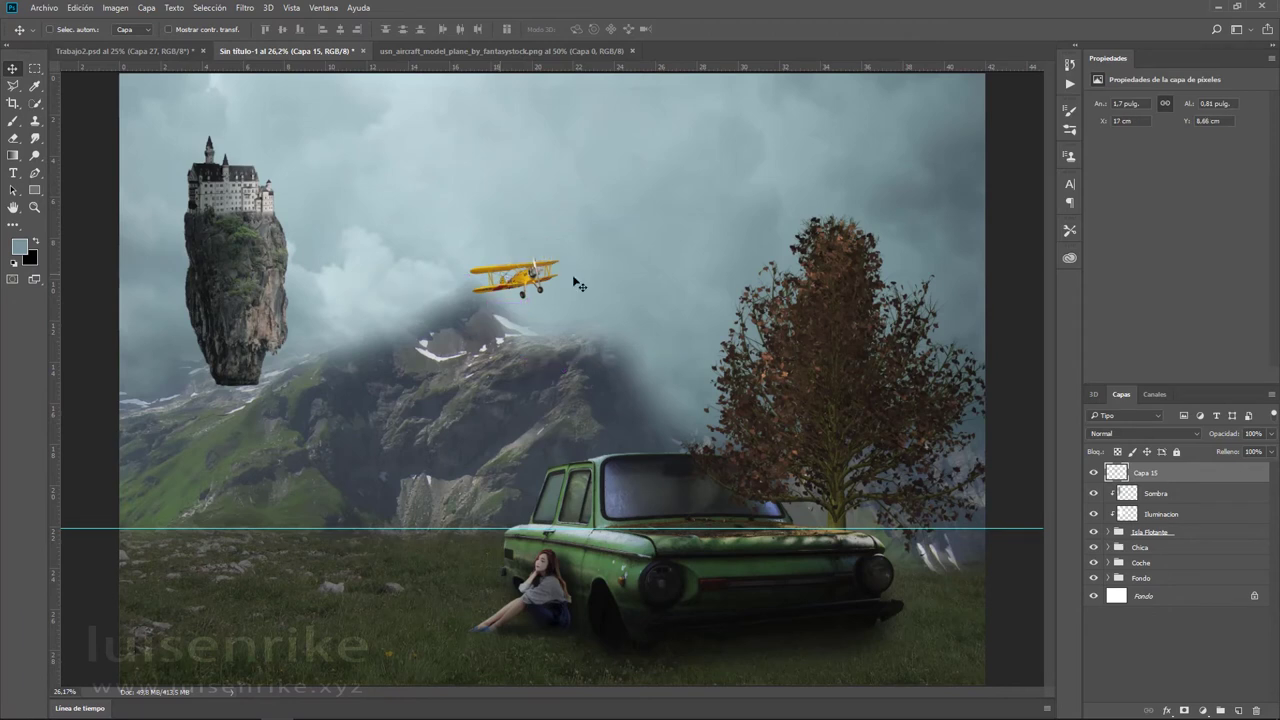
{"action": "left_click", "coordinate": [1203, 710]}
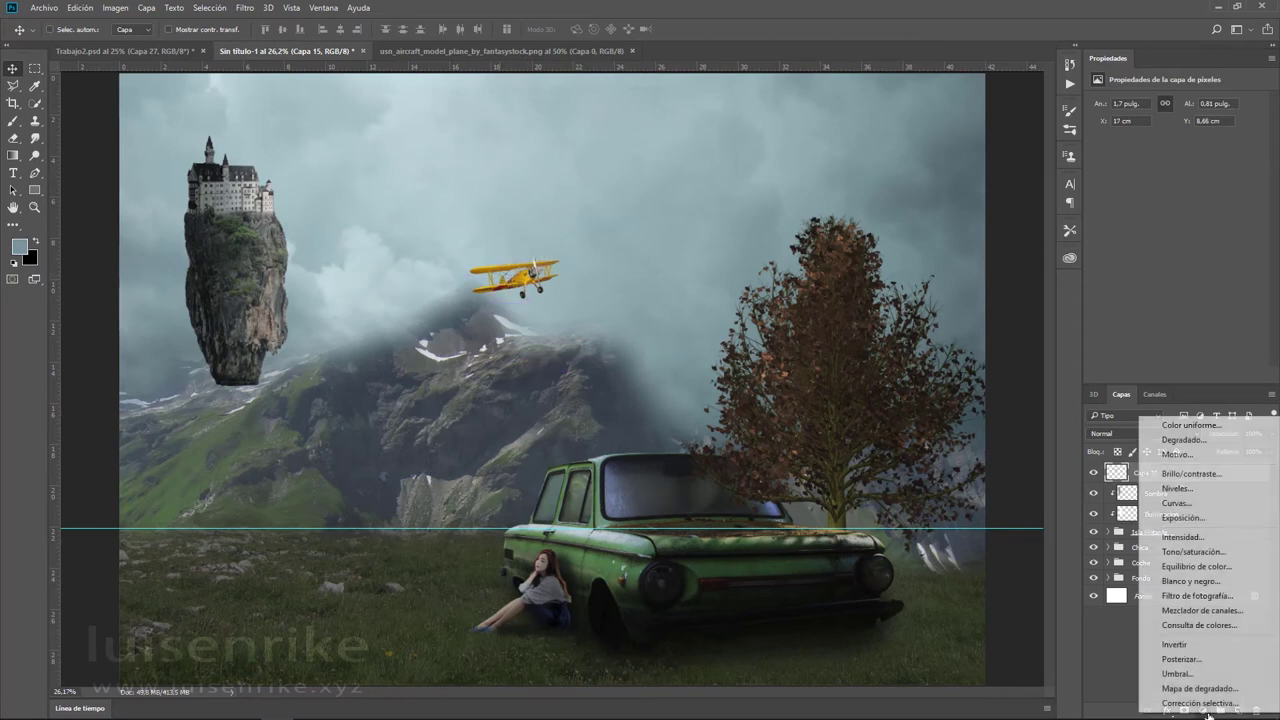
- Add a Curves adjustment clipped to the biplane, pulling highlights and midtones down
{"action": "left_click", "coordinate": [1216, 507]}
{"action": "left_click", "coordinate": [1180, 375]}
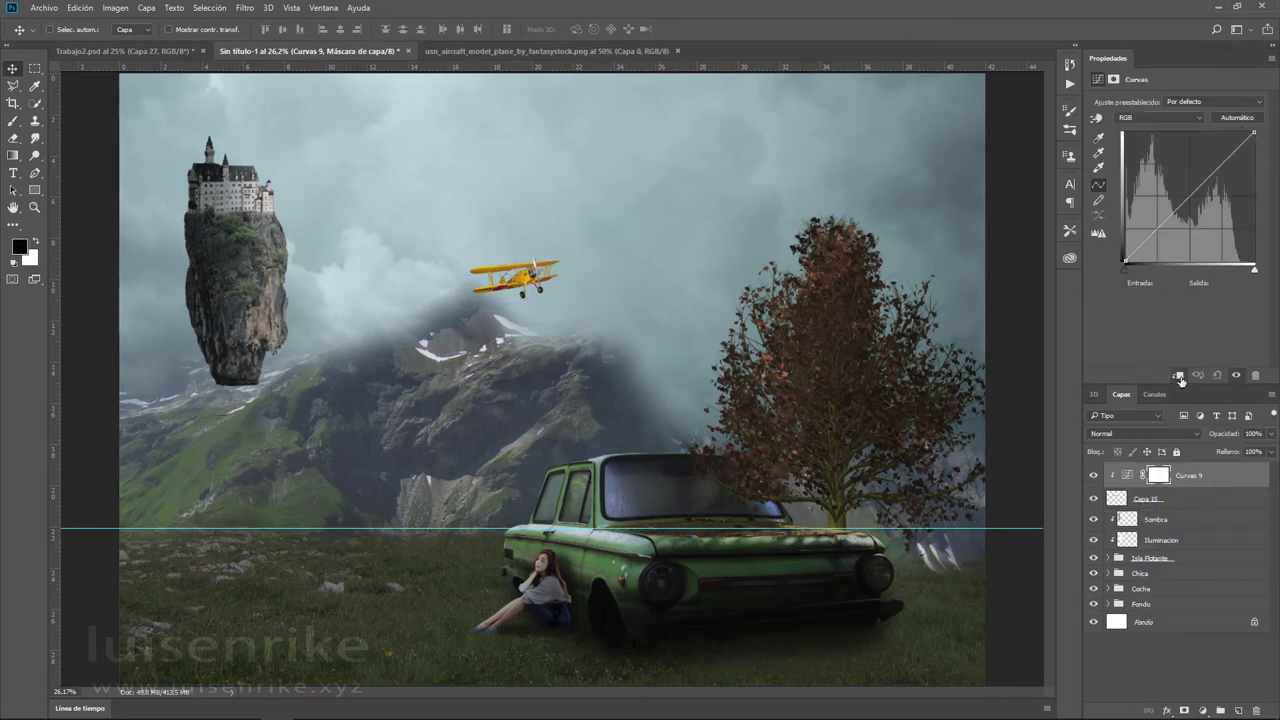
{"action": "left_click_drag", "start_coordinate": [1254, 132], "coordinate": [1250, 150]}
{"action": "left_click_drag", "start_coordinate": [1196, 199], "coordinate": [1189, 214]}
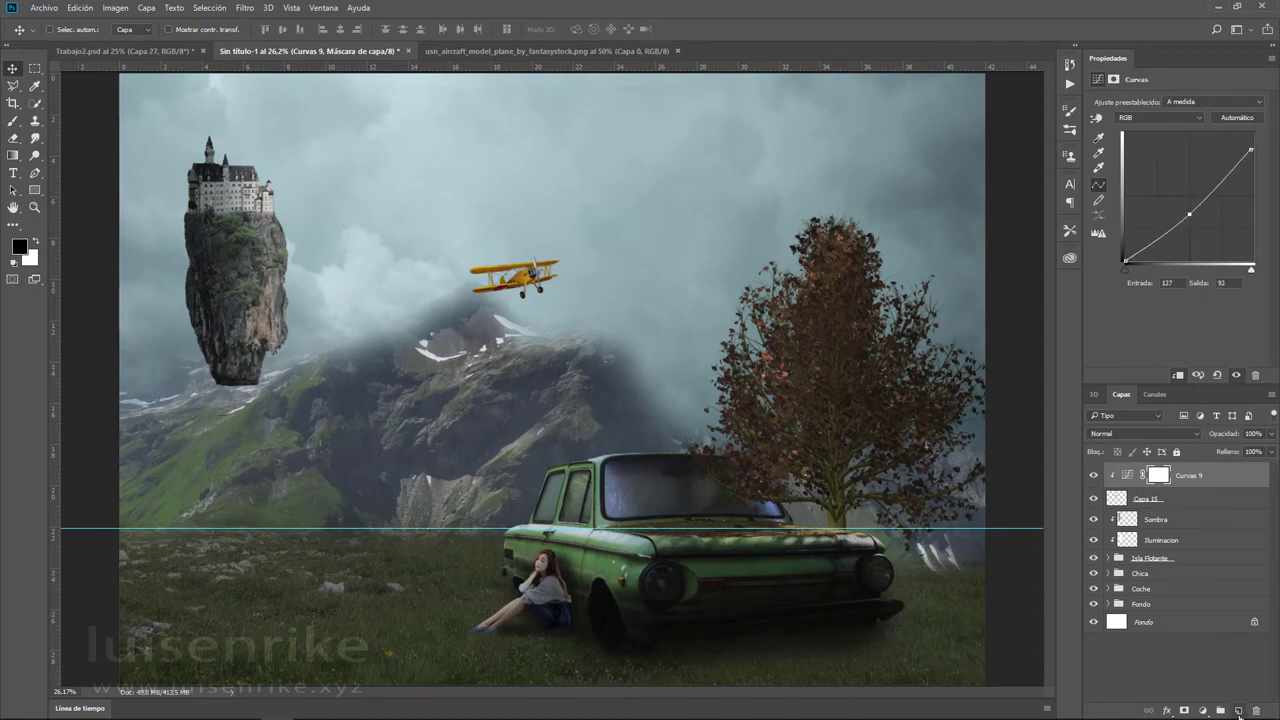
- Add a clipped Brightness/Contrast (-42, 10) to the biplane, then add a new layer above Sombra
{"action": "left_click", "coordinate": [1203, 710]}
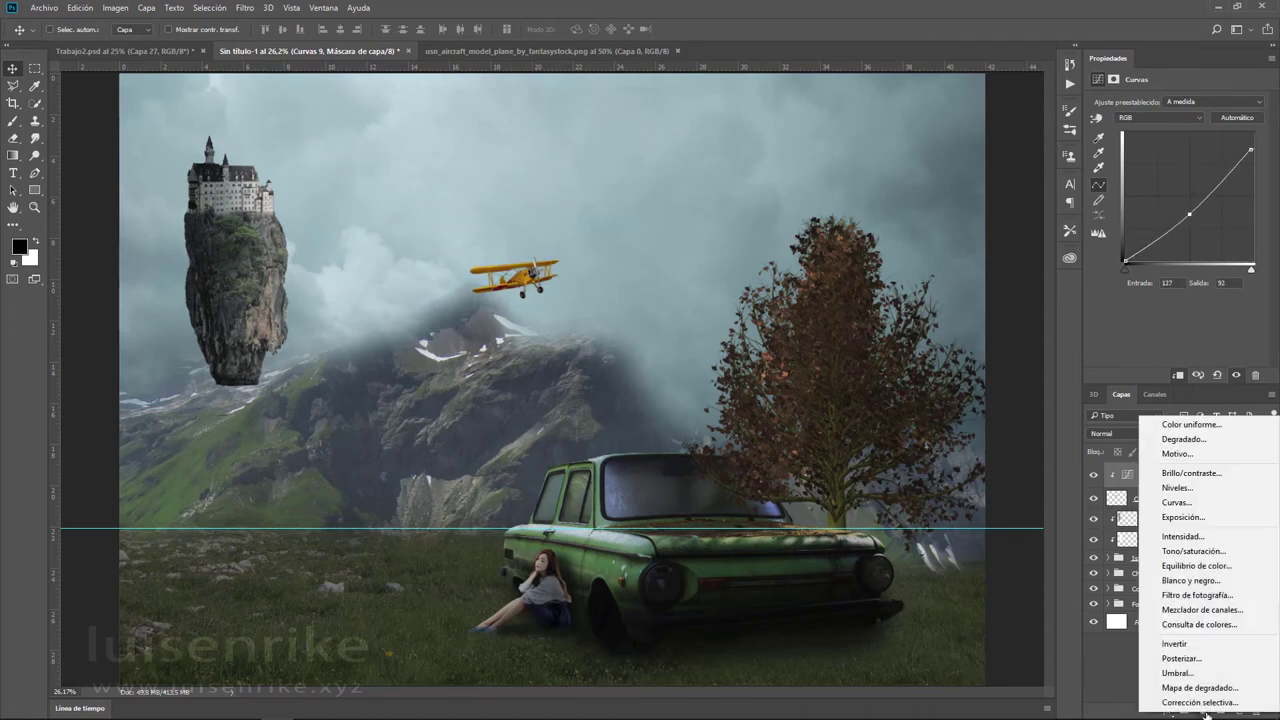
{"action": "left_click", "coordinate": [1172, 472]}
{"action": "mouse_move", "coordinate": [1174, 134]}
{"action": "left_mouse_down"}
{"action": "mouse_move", "coordinate": [1152, 133]}
{"action": "mouse_move", "coordinate": [1082, 182]}
{"action": "left_mouse_up"}
{"action": "left_click", "coordinate": [1180, 377]}
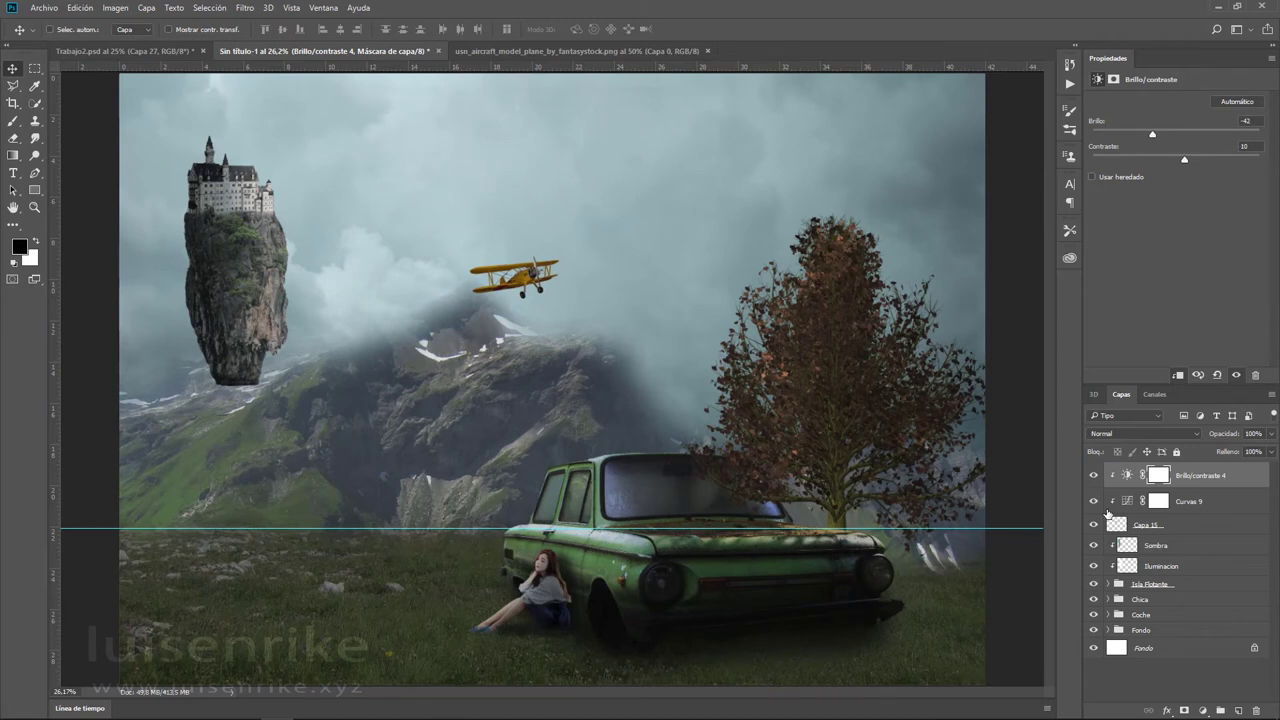
{"action": "left_click", "coordinate": [1190, 546]}
{"action": "left_click", "coordinate": [1239, 710]}
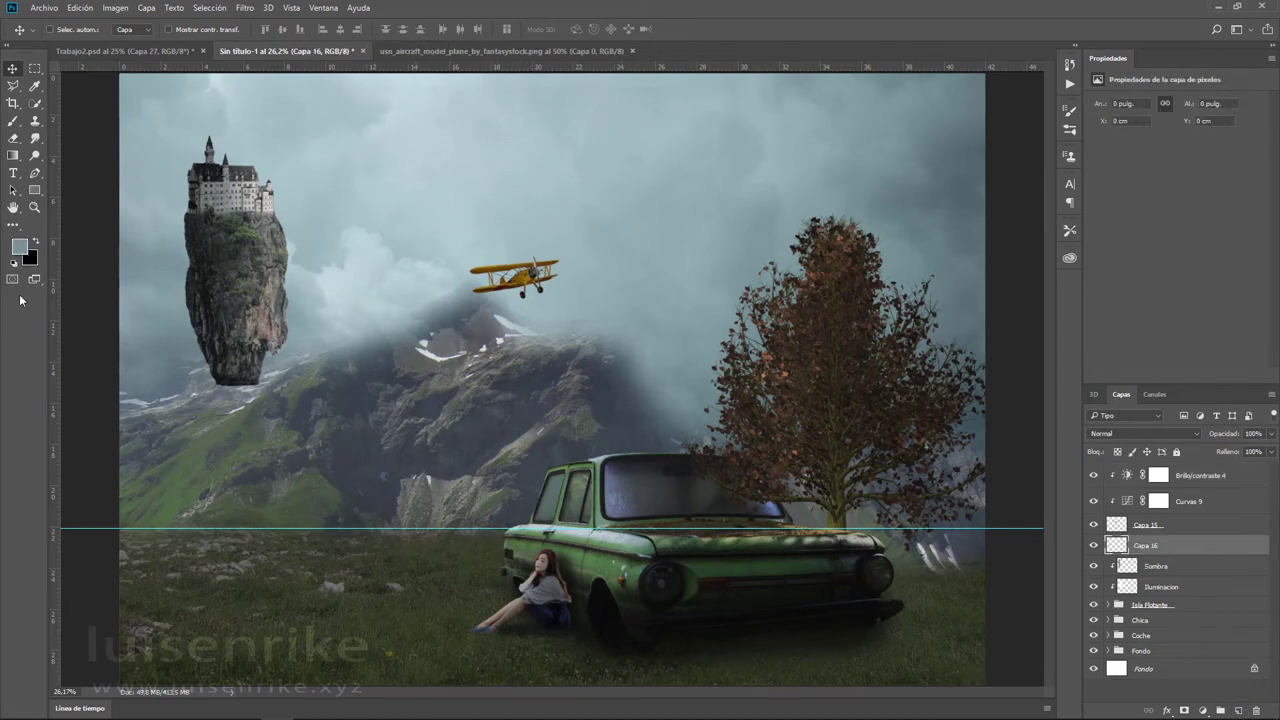
- Load the Chain.abr brush file and set up the Brush tool with black as the colour
{"action": "left_click", "coordinate": [44, 8]}
{"action": "left_click", "coordinate": [45, 30]}
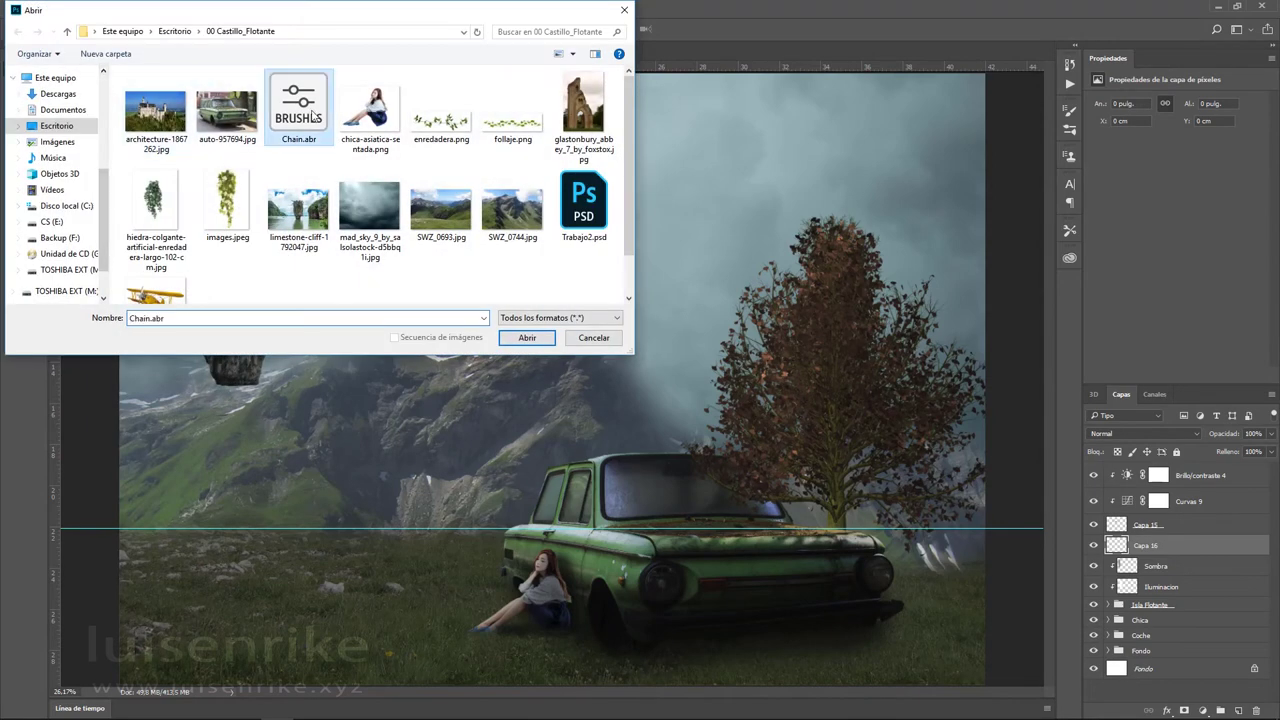
{"action": "left_click", "coordinate": [531, 338]}
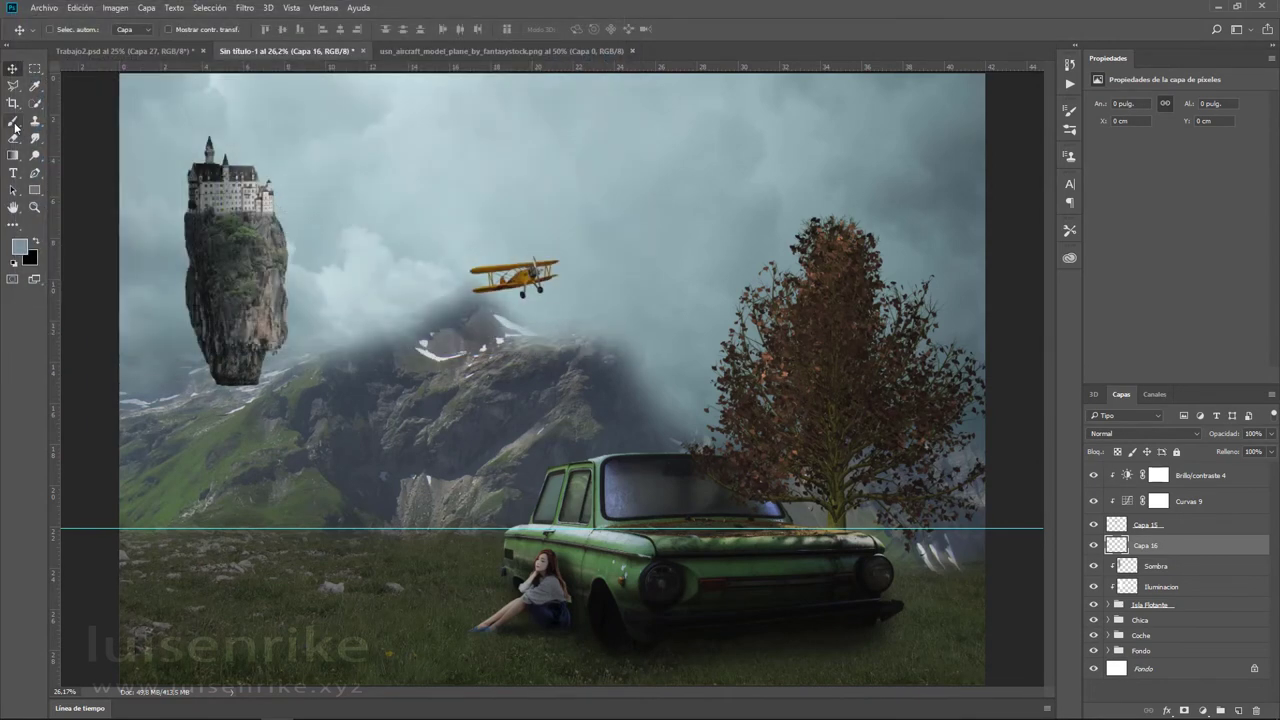
{"action": "left_click", "coordinate": [13, 120]}
{"action": "left_click", "coordinate": [37, 244]}
{"action": "left_click", "coordinate": [80, 9]}
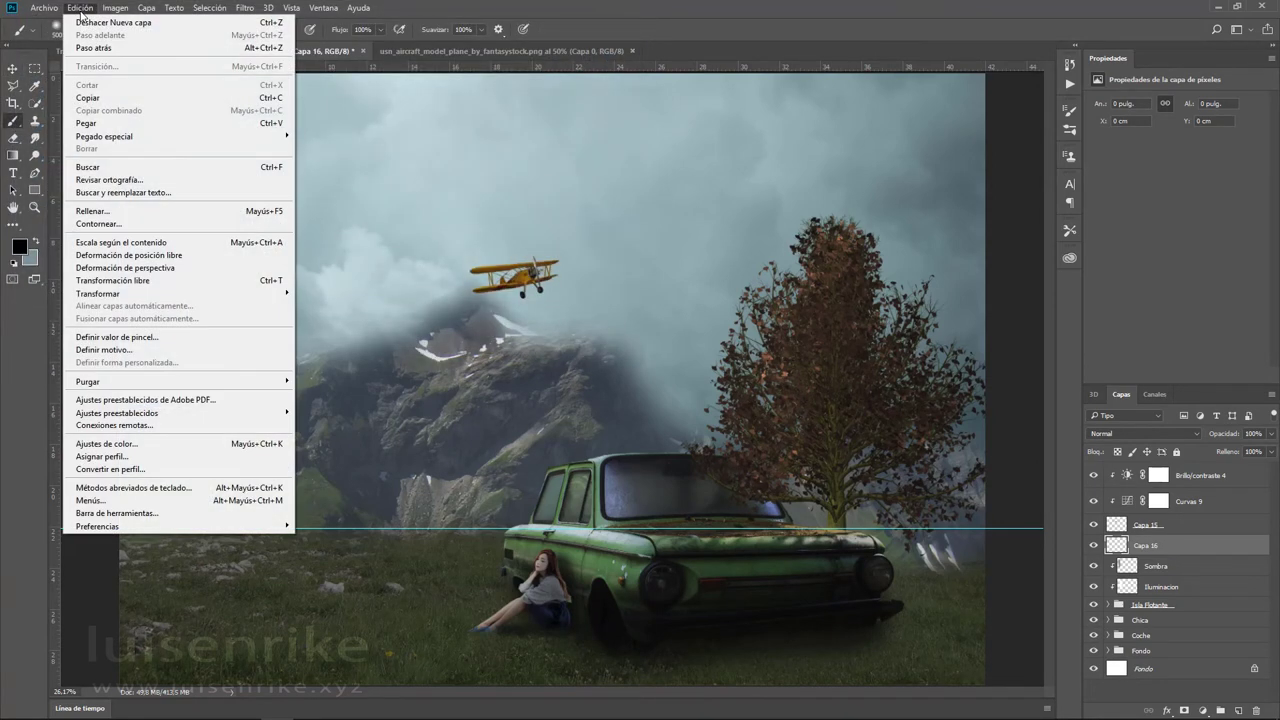
{"action": "left_click", "coordinate": [80, 9]}
- Paint a Chain-brush stroke from the castle rock to the biplane and give Capa 16 a layer mask
{"action": "left_click", "coordinate": [68, 30]}
{"action": "scroll", "coordinate": [157, 250], "scroll_direction": "down", "scroll_amount": 3}
{"action": "scroll", "coordinate": [160, 280], "scroll_direction": "down", "scroll_amount": 5}
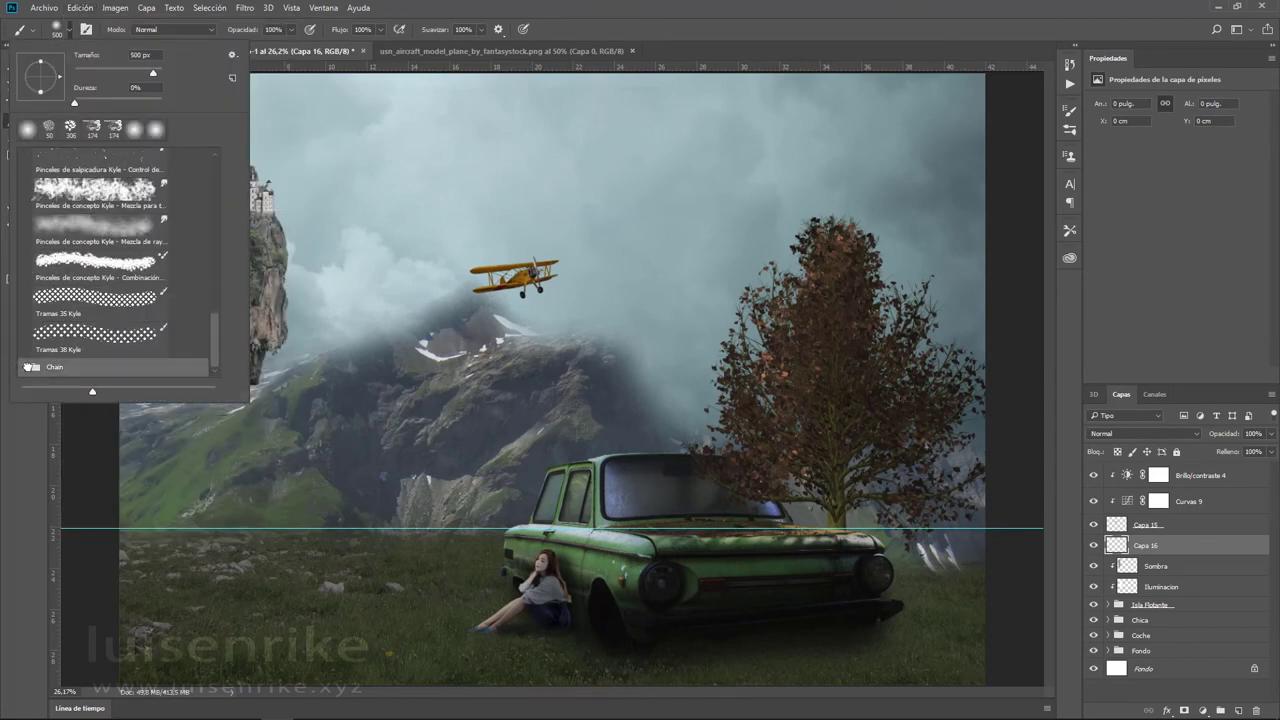
{"action": "left_click", "coordinate": [26, 367]}
{"action": "left_click", "coordinate": [80, 353]}
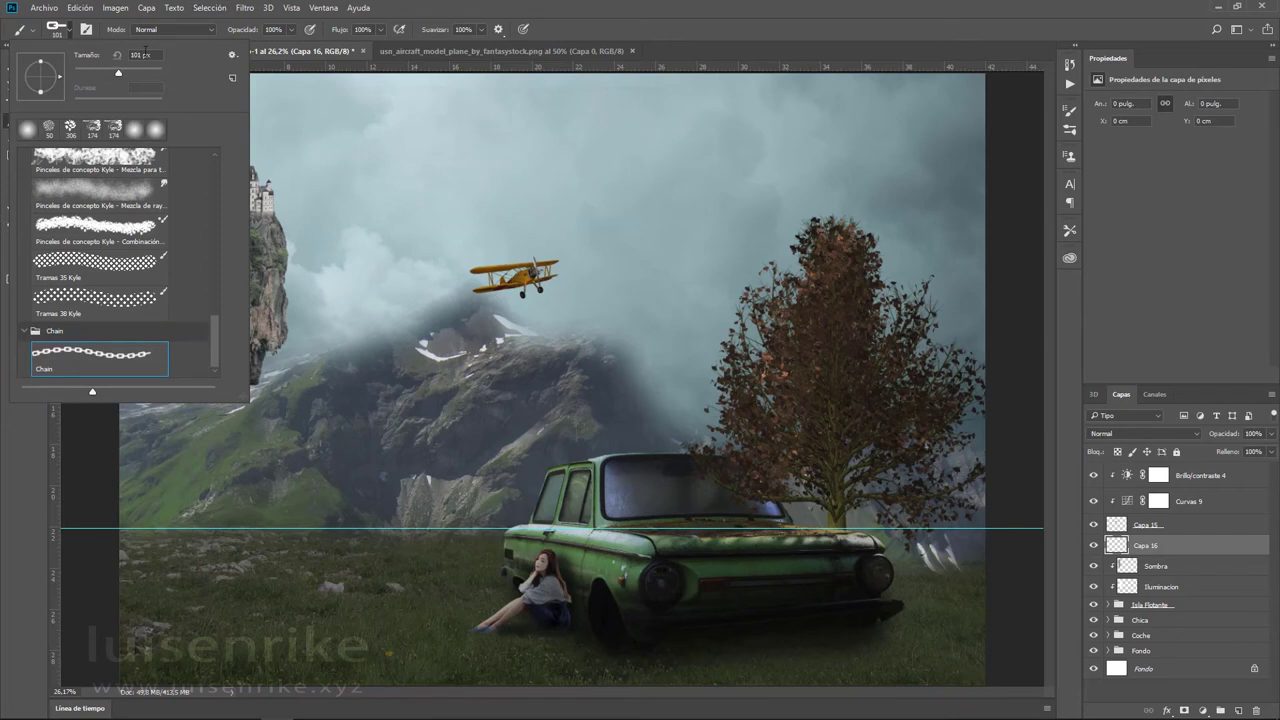
{"action": "key", "text": "Return"}
{"action": "mouse_move", "coordinate": [268, 203]}
{"action": "left_mouse_down"}
{"action": "mouse_move", "coordinate": [467, 271]}
{"action": "mouse_move", "coordinate": [510, 272]}
{"action": "left_mouse_up"}
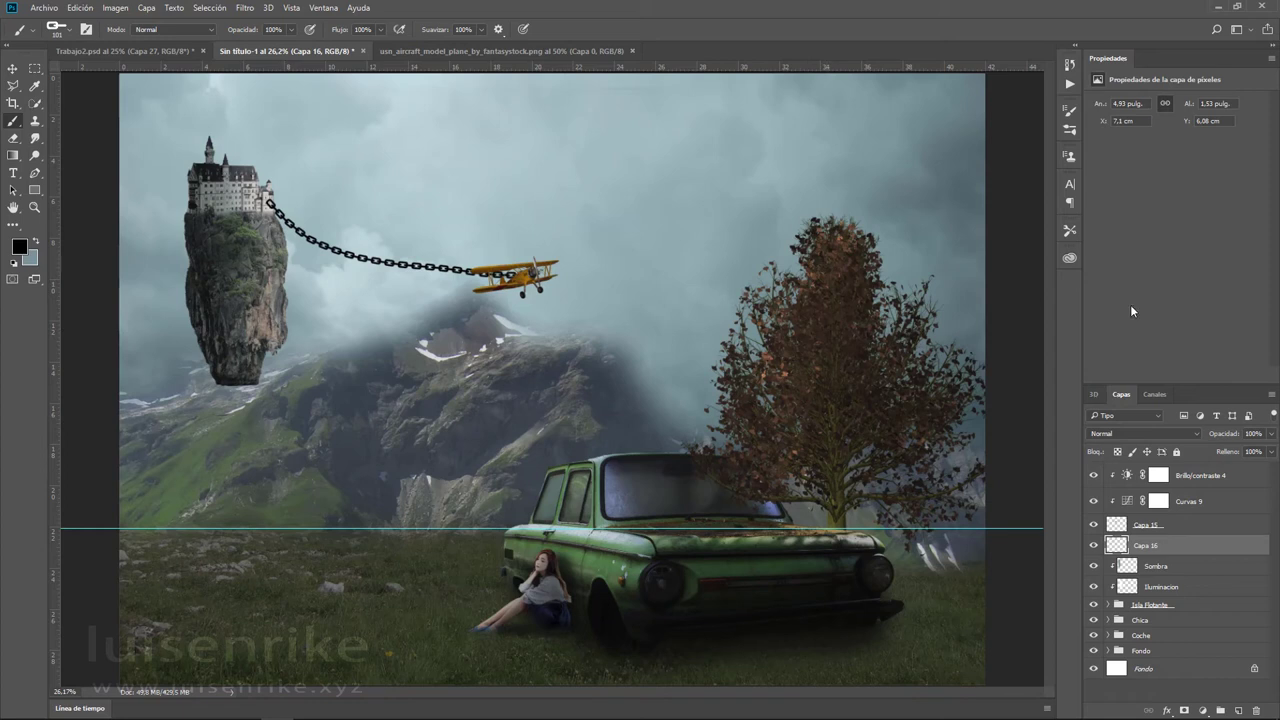
{"action": "left_click", "coordinate": [1184, 710]}
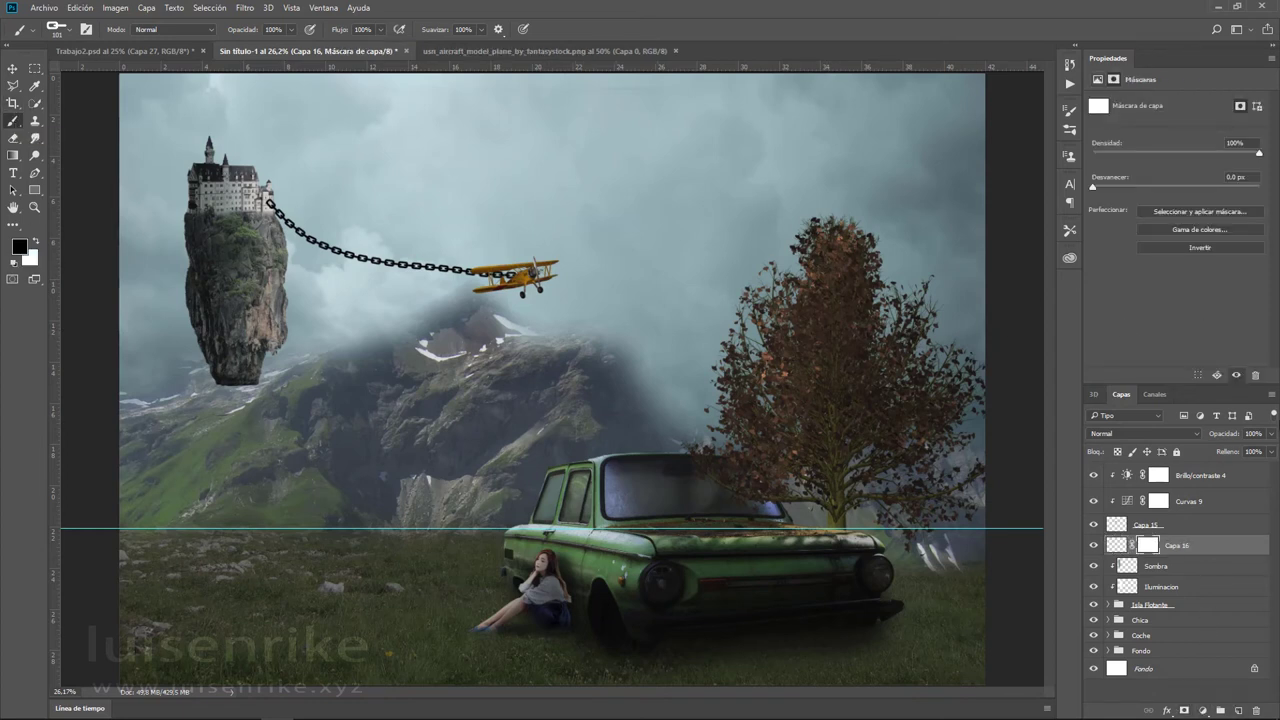
- Set the chain layer to 83% opacity and pick a 70 px soft round brush
{"action": "left_click_drag", "start_coordinate": [1276, 440], "coordinate": [1264, 452]}
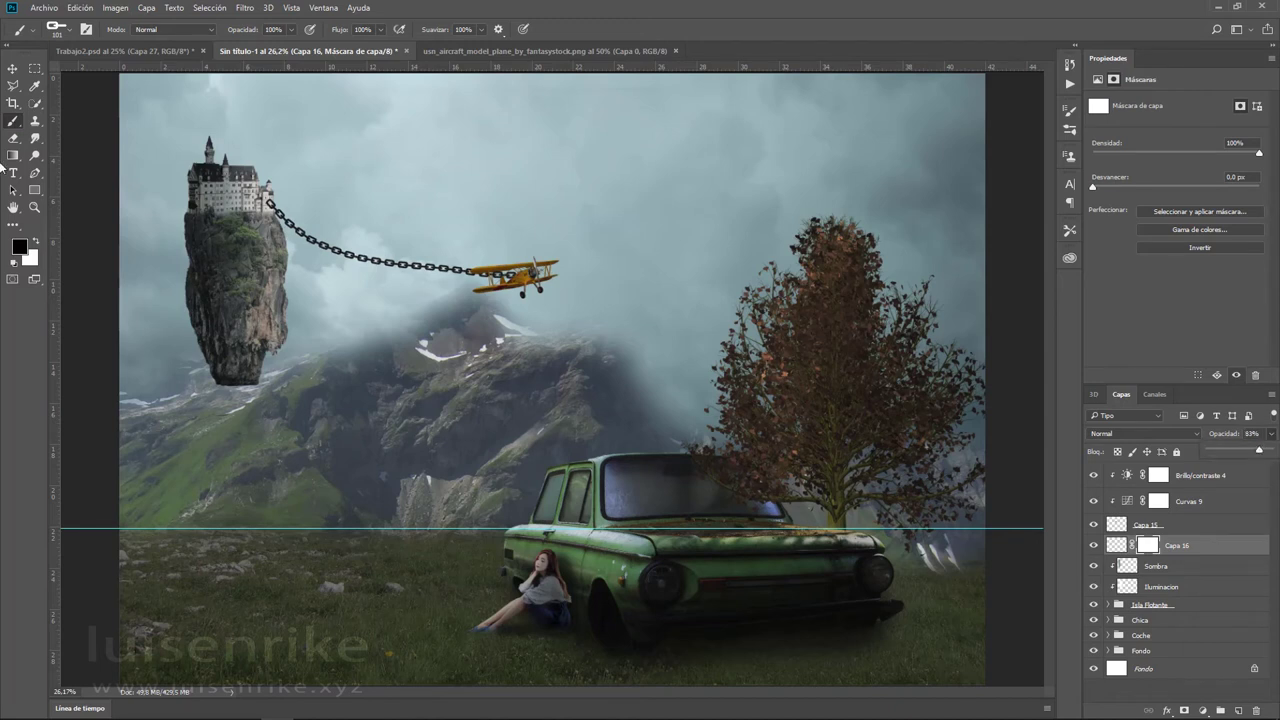
{"action": "left_click", "coordinate": [70, 32]}
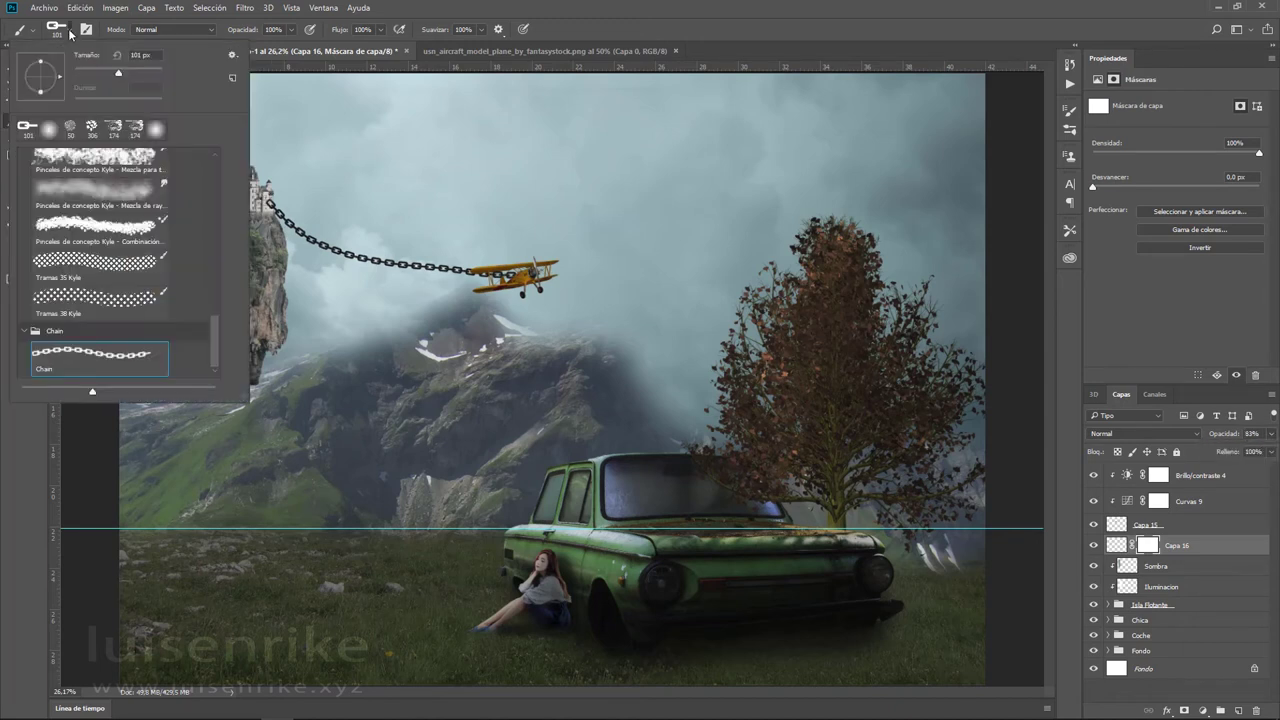
{"action": "left_click", "coordinate": [49, 128]}
{"action": "left_click", "coordinate": [267, 200]}
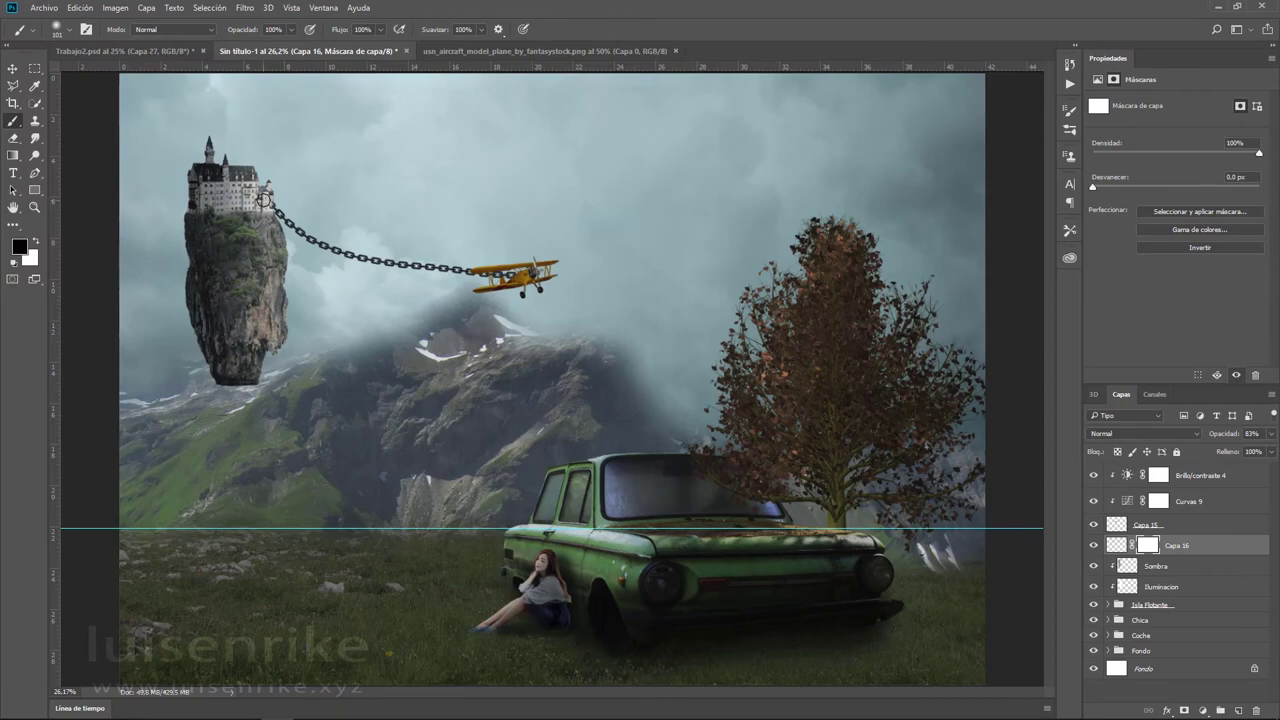
{"action": "scroll", "coordinate": [263, 200], "scroll_direction": "up", "scroll_amount": 3}
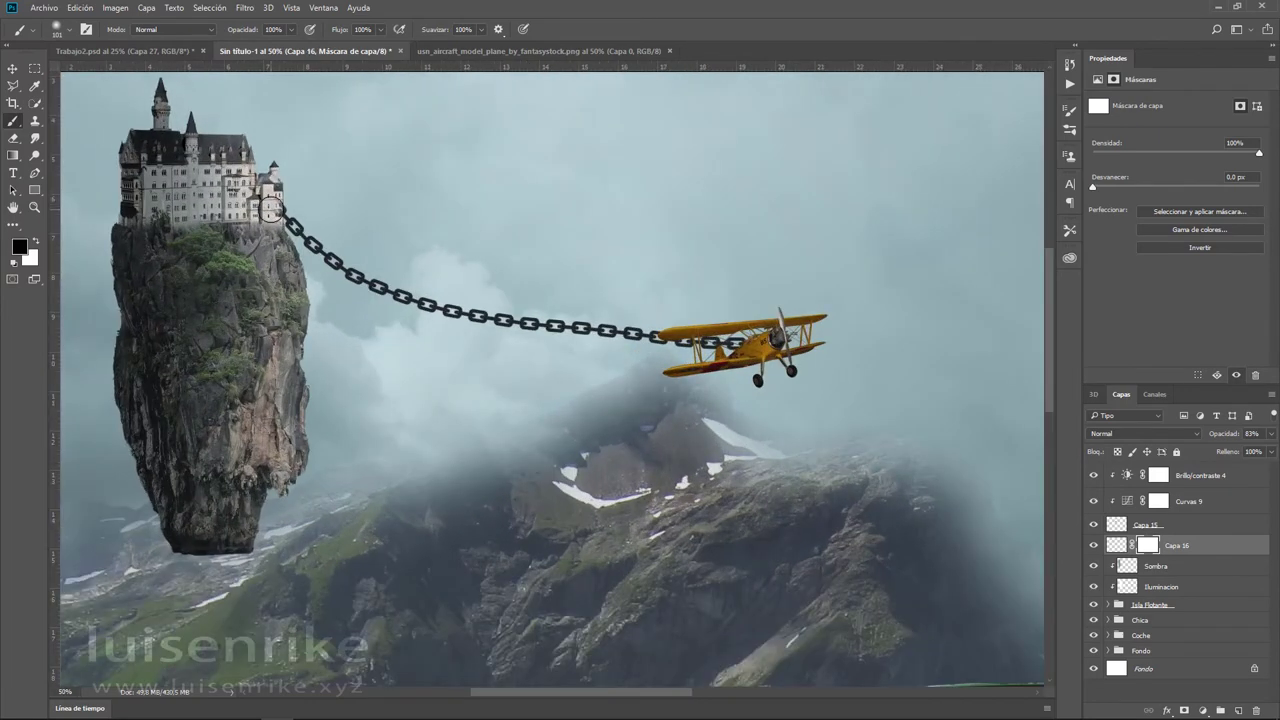
{"action": "key", "text": "bracketleft"}
{"action": "key", "text": "bracketleft"}
{"action": "key", "text": "bracketleft"}
- Nudge the chain down and move the biplane right so it meets the chain's end
{"action": "key", "text": "v"}
{"action": "mouse_move", "coordinate": [325, 215]}
{"action": "left_mouse_down"}
{"action": "mouse_move", "coordinate": [337, 250]}
{"action": "mouse_move", "coordinate": [313, 286]}
{"action": "left_mouse_up"}
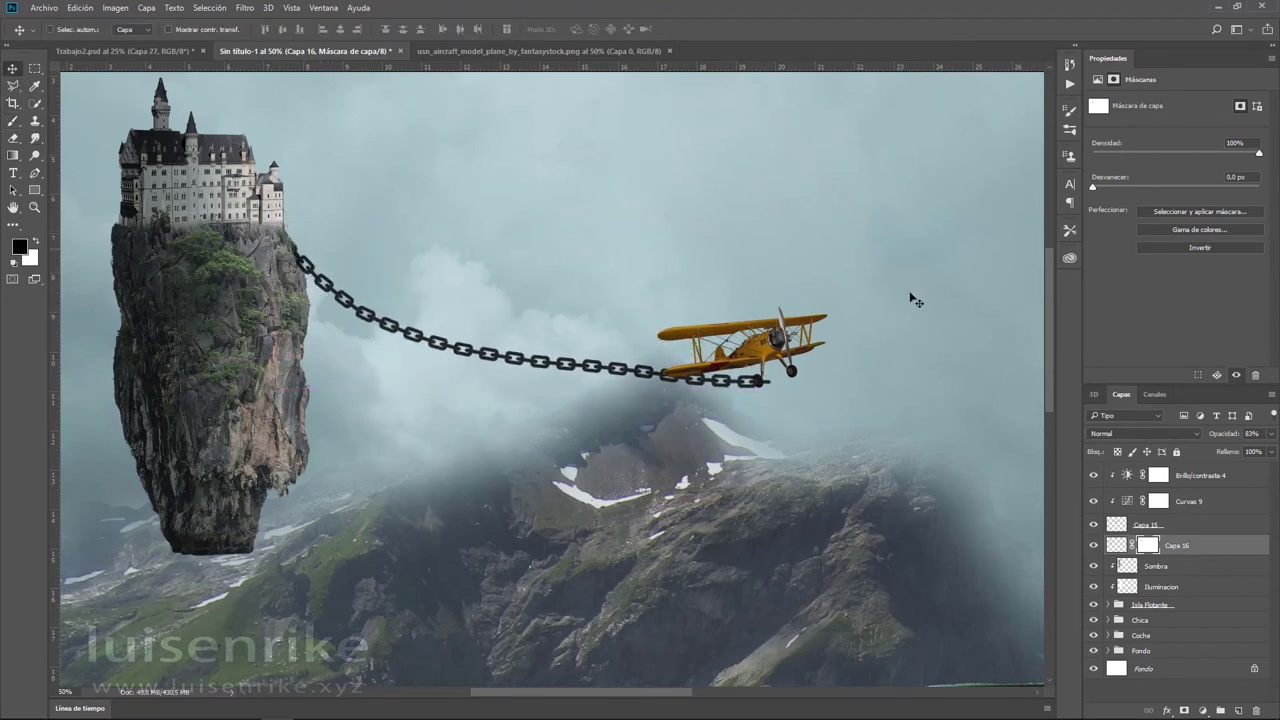
{"action": "left_click", "coordinate": [1115, 528]}
{"action": "left_click_drag", "start_coordinate": [726, 344], "coordinate": [746, 372]}
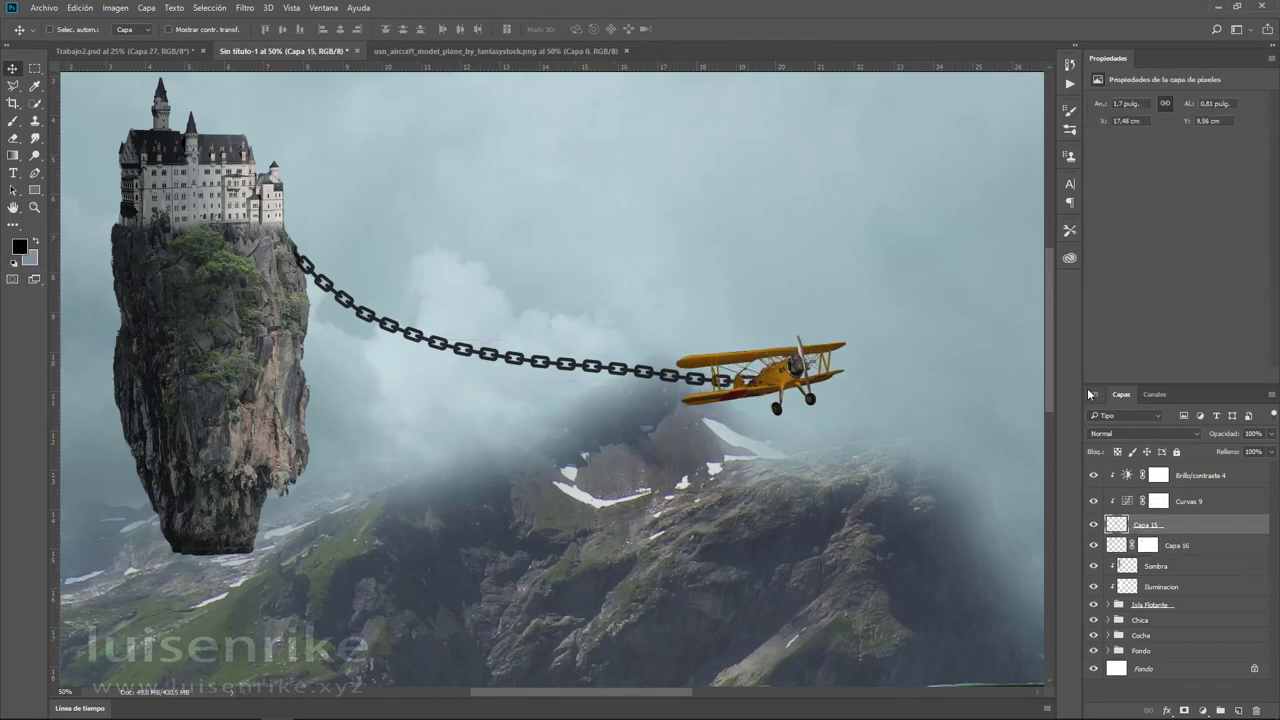
{"action": "key", "text": "ctrl+minus"}
{"action": "key", "text": "ctrl+minus"}
{"action": "key", "text": "ctrl+minus"}
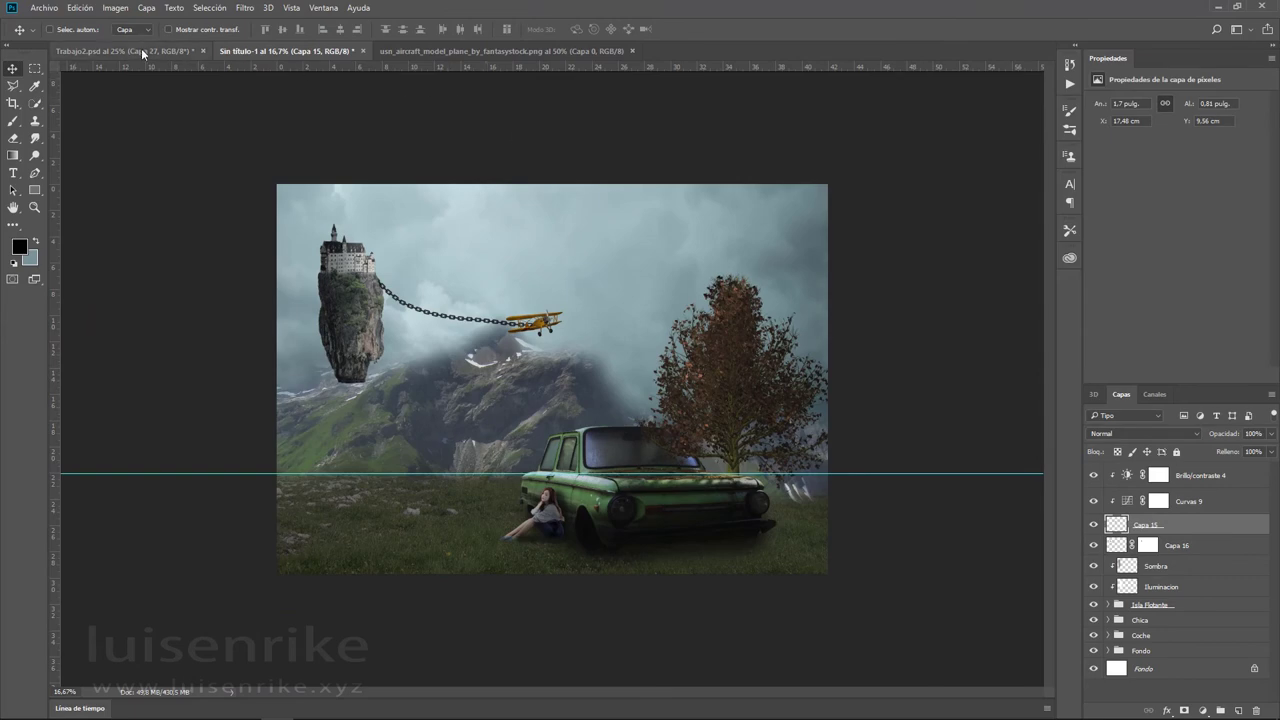
- Check the Trabajo2.psd reference, then return to the Sin título-1 composition
{"action": "left_click", "coordinate": [141, 48]}
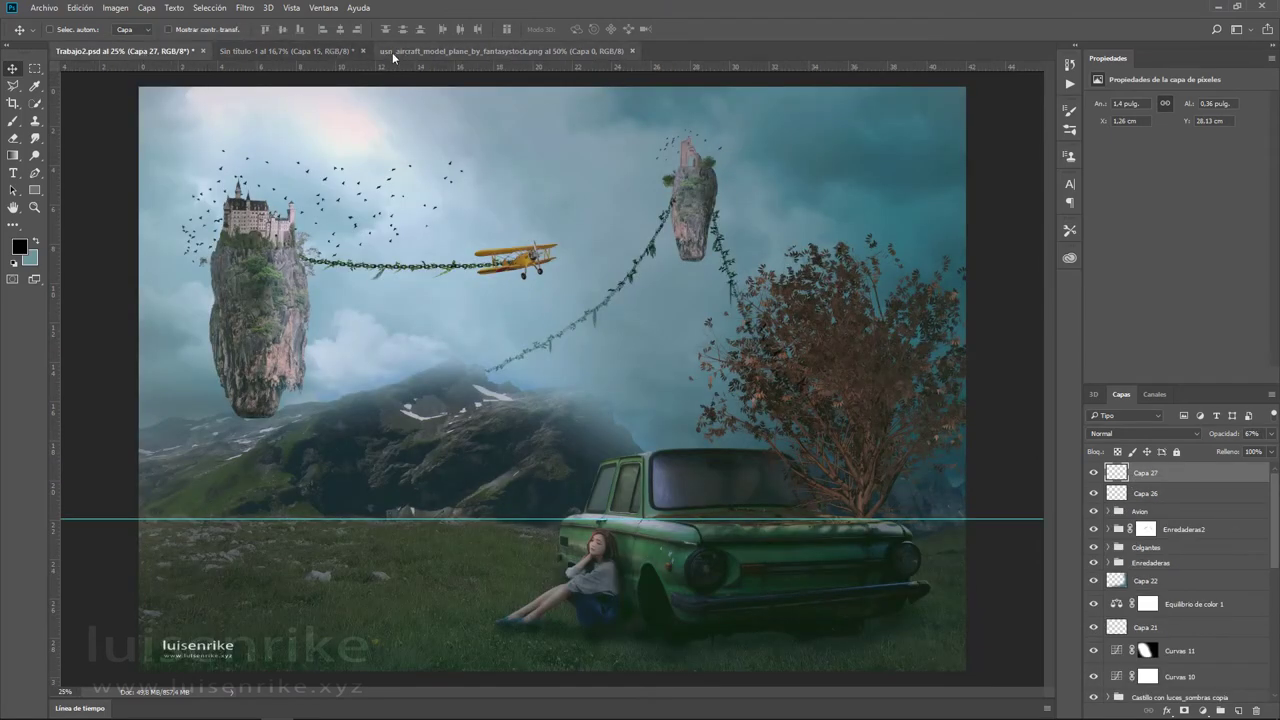
{"action": "left_click_drag", "start_coordinate": [400, 50], "coordinate": [632, 52]}
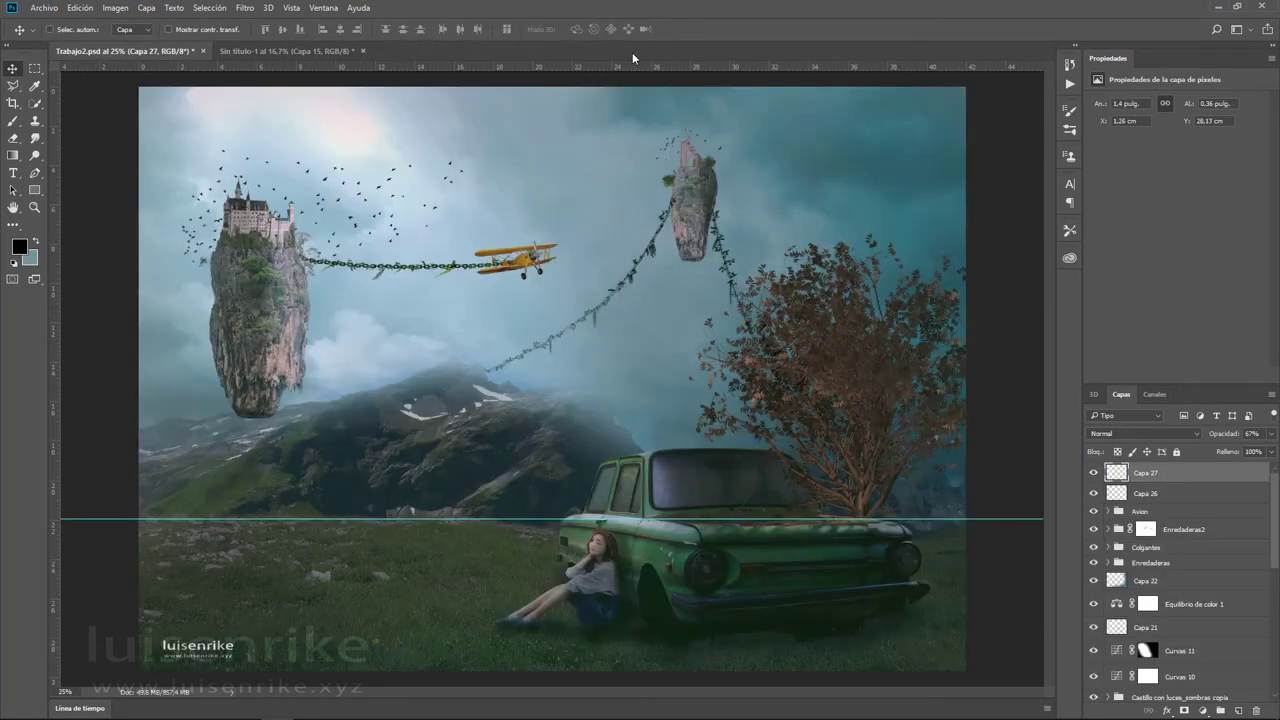
{"action": "left_click", "coordinate": [243, 51]}
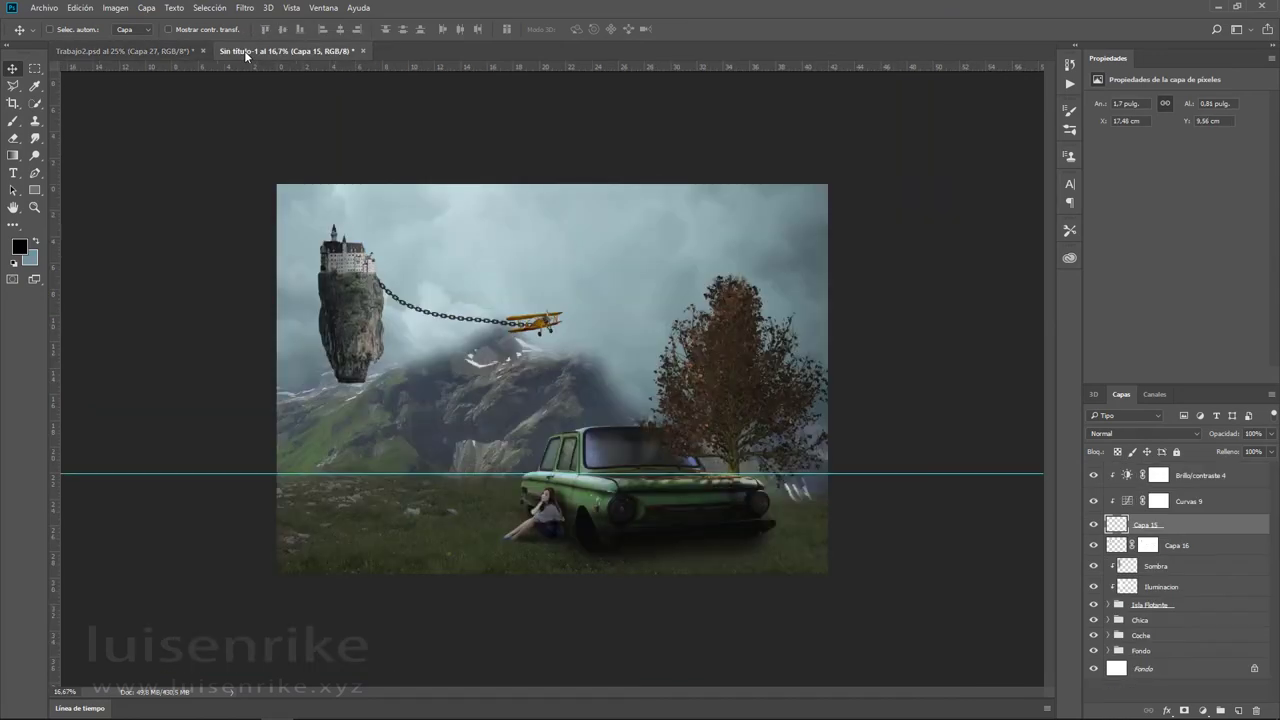
- Open enredadera.png, follaje.png and images.jpeg together as separate documents
{"action": "left_click", "coordinate": [44, 8]}
{"action": "left_click", "coordinate": [60, 37]}
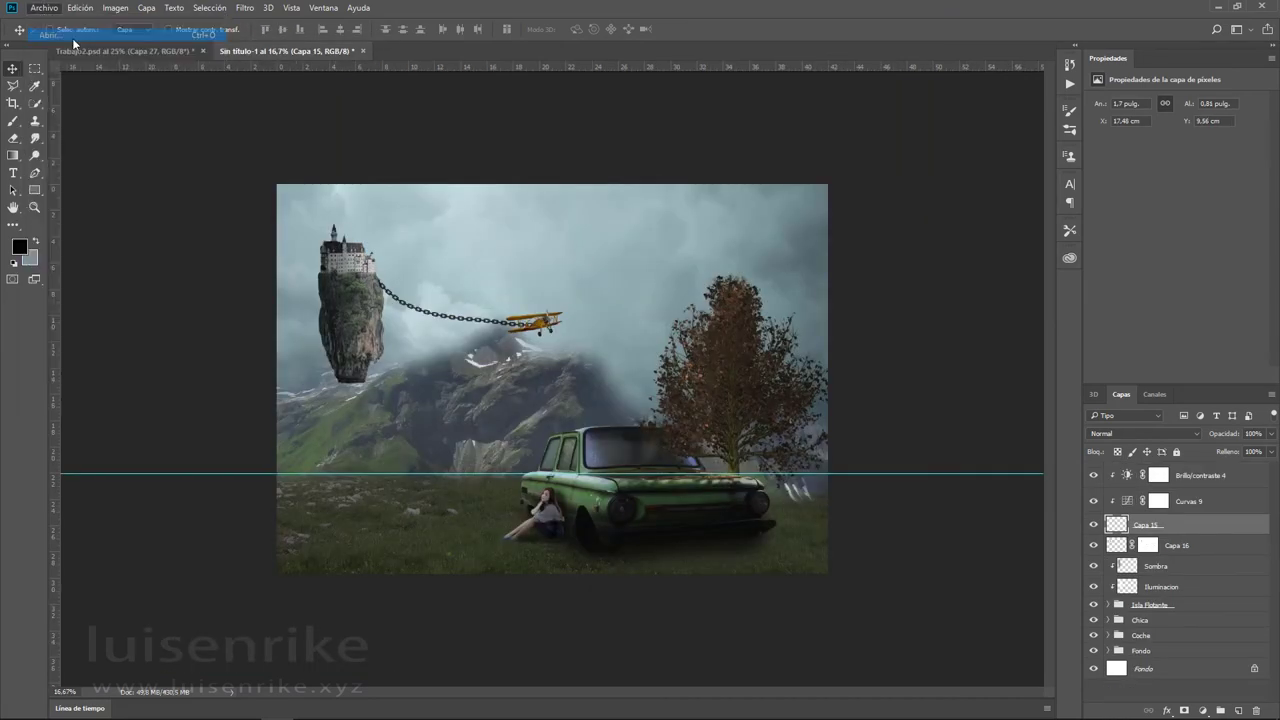
{"action": "left_click", "coordinate": [158, 212]}
{"action": "left_click", "coordinate": [446, 126]}
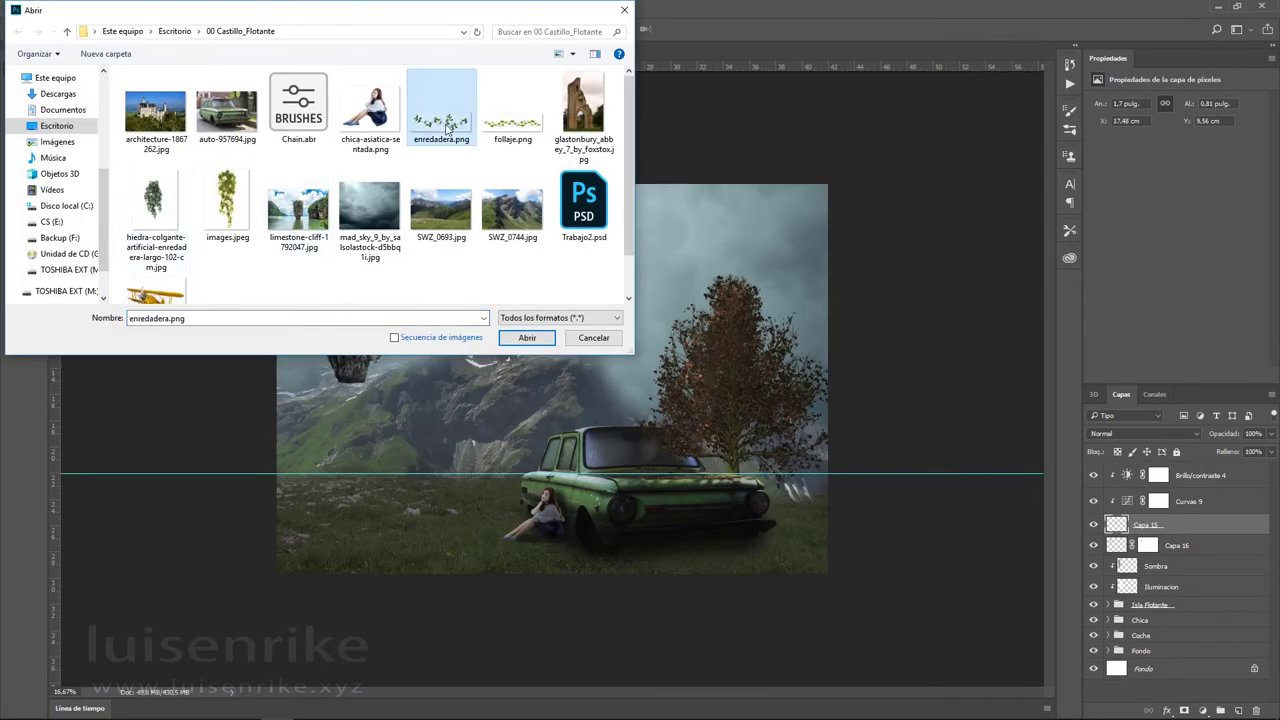
{"action": "left_click", "coordinate": [510, 126], "text": "ctrl"}
{"action": "left_click", "coordinate": [227, 203], "text": "ctrl"}
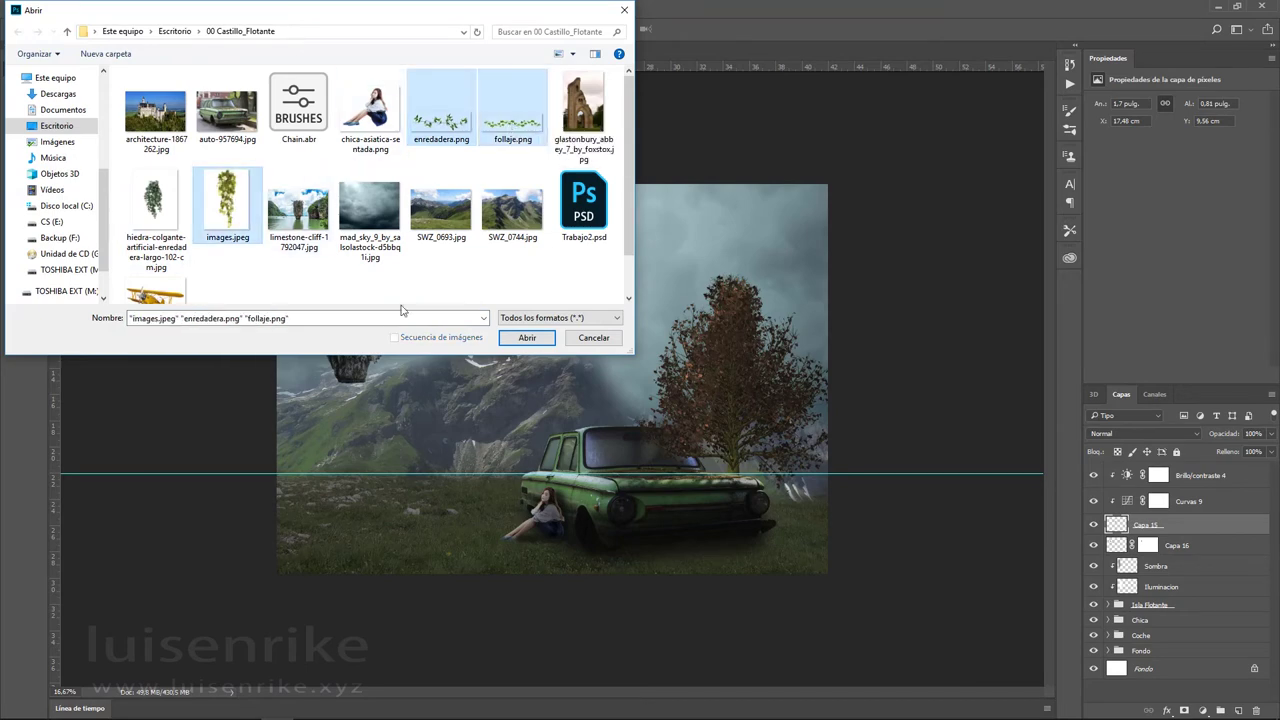
{"action": "left_click", "coordinate": [526, 338]}
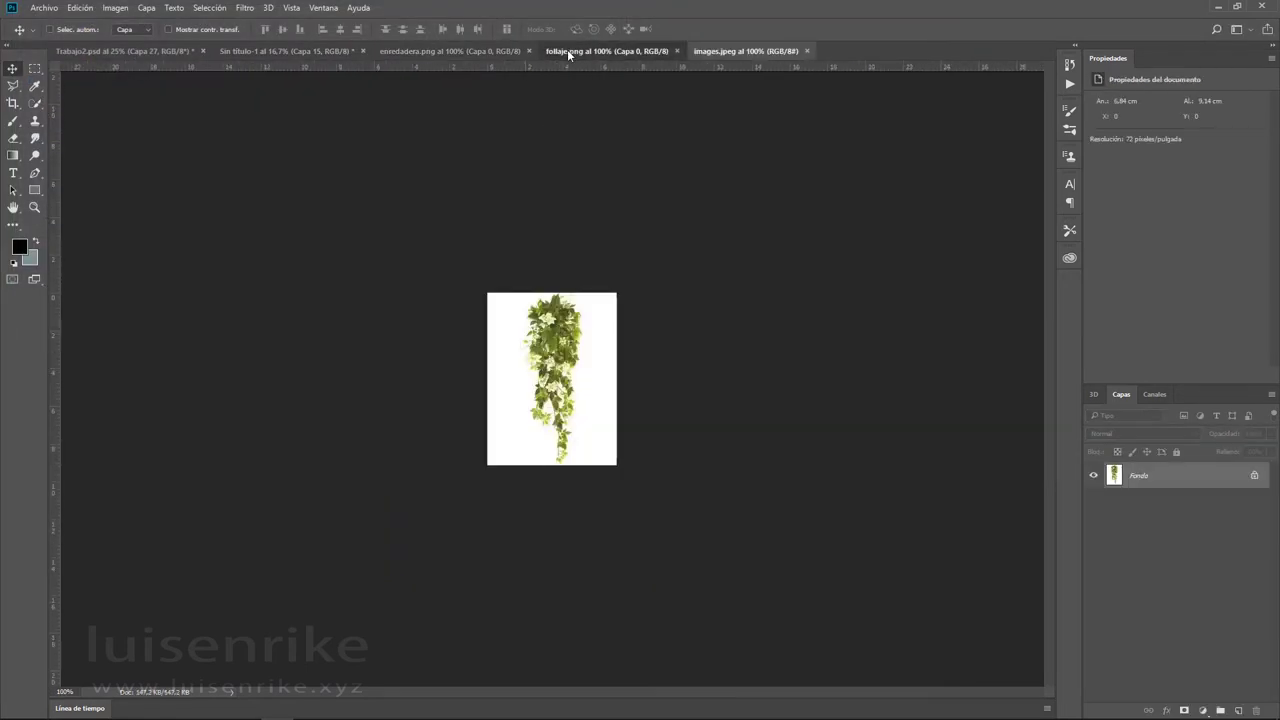
- Undo an accidental paste into follaje.png and go back to the castle composition
{"action": "left_click", "coordinate": [575, 50]}
{"action": "key", "text": "ctrl+v"}
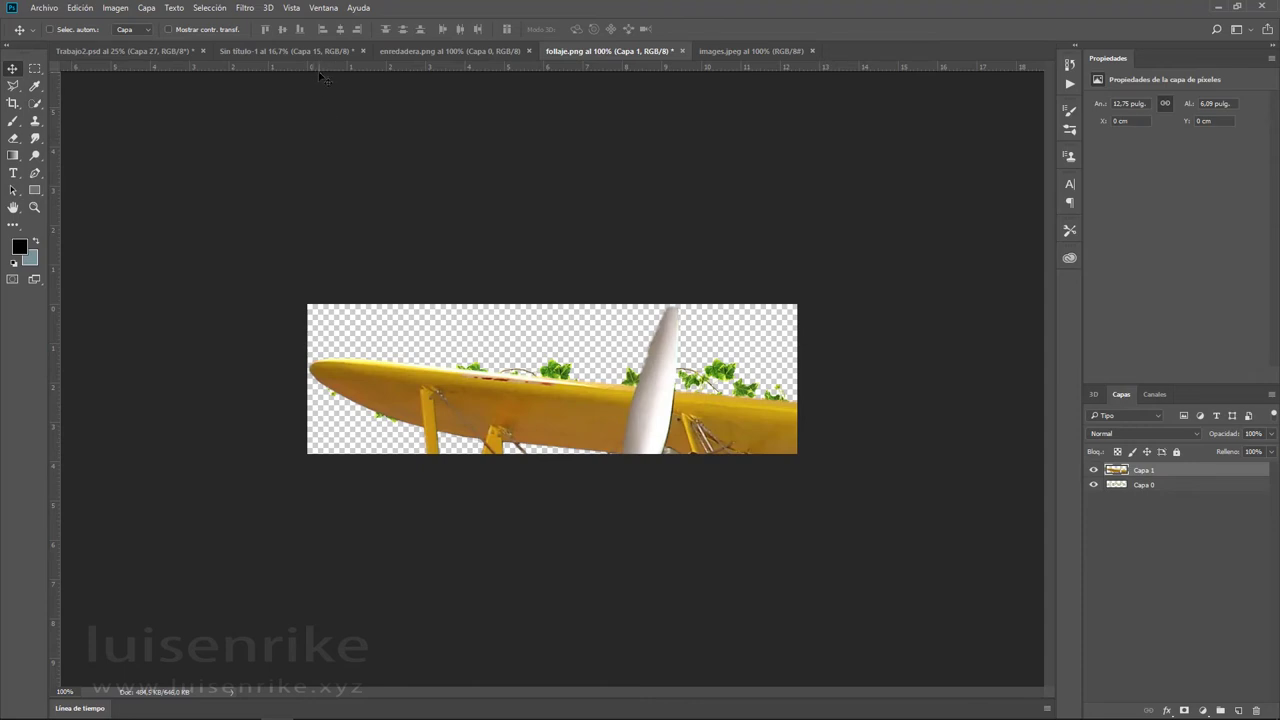
{"action": "key", "text": "ctrl+z"}
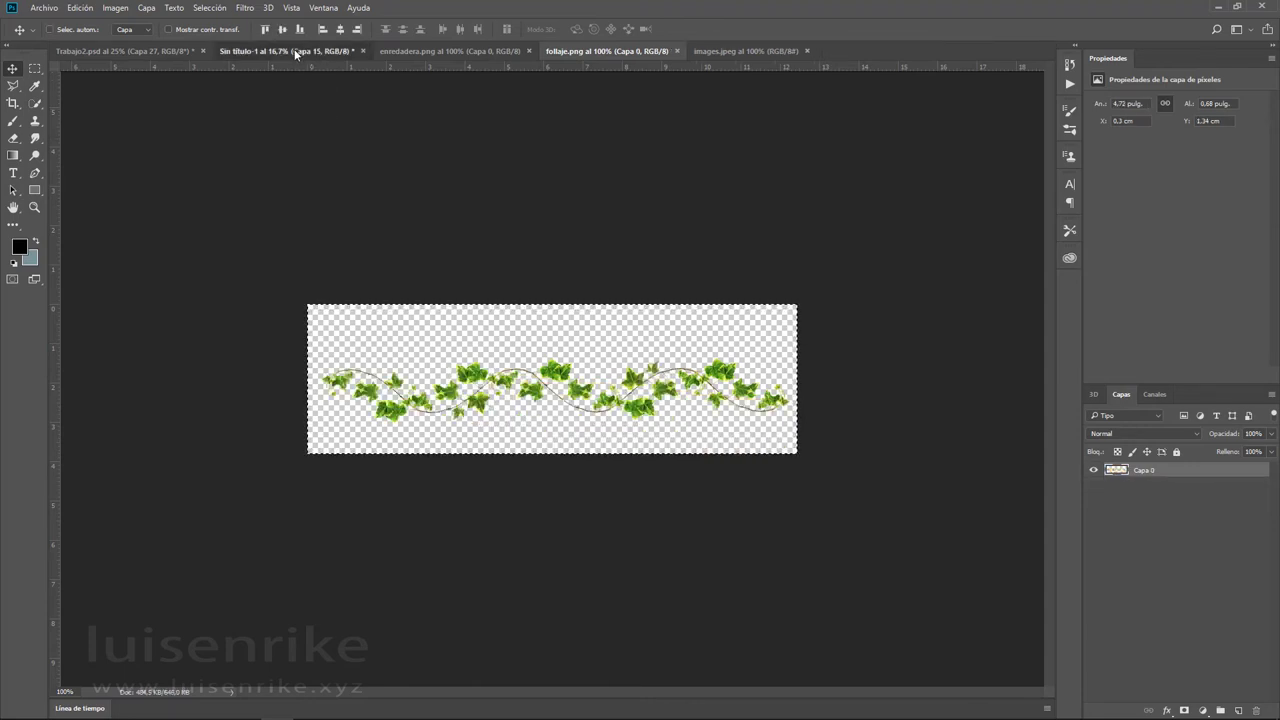
{"action": "left_click", "coordinate": [294, 51]}
- Paste the vine strip as a layer above Capa 15 and shrink it onto the chain
{"action": "scroll", "coordinate": [368, 274], "scroll_direction": "up", "scroll_amount": 5}
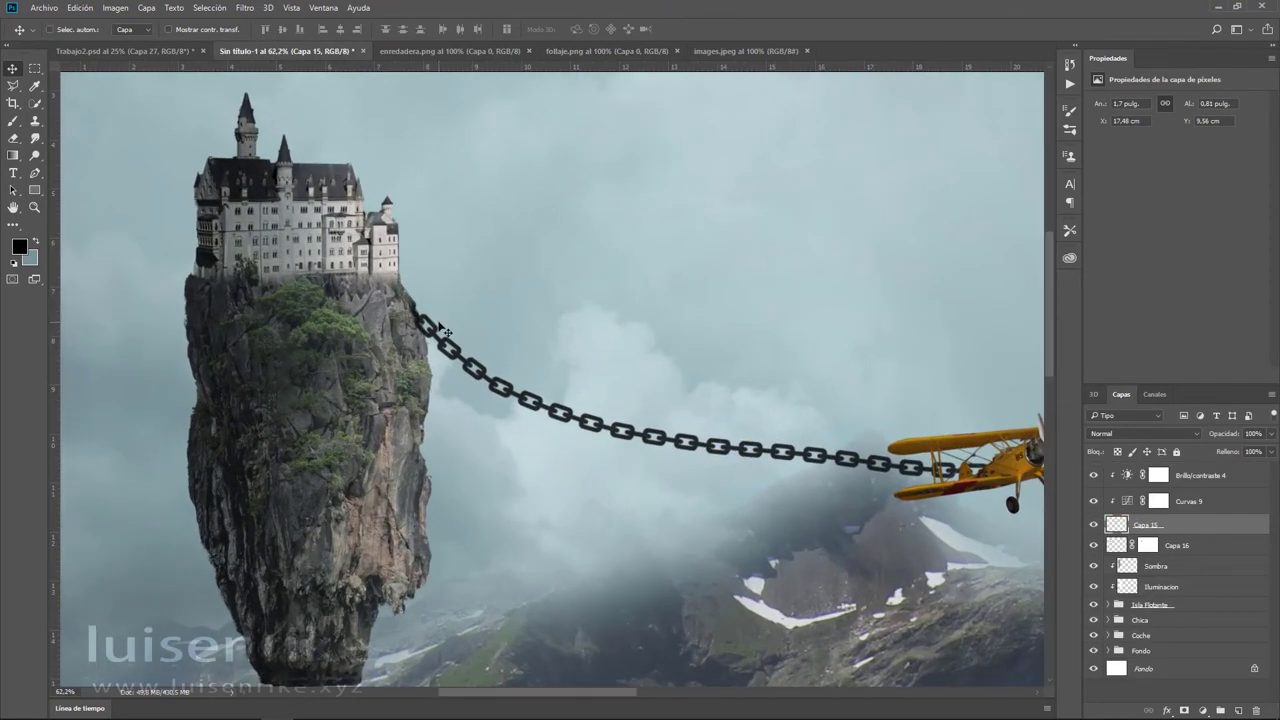
{"action": "key", "text": "ctrl+v"}
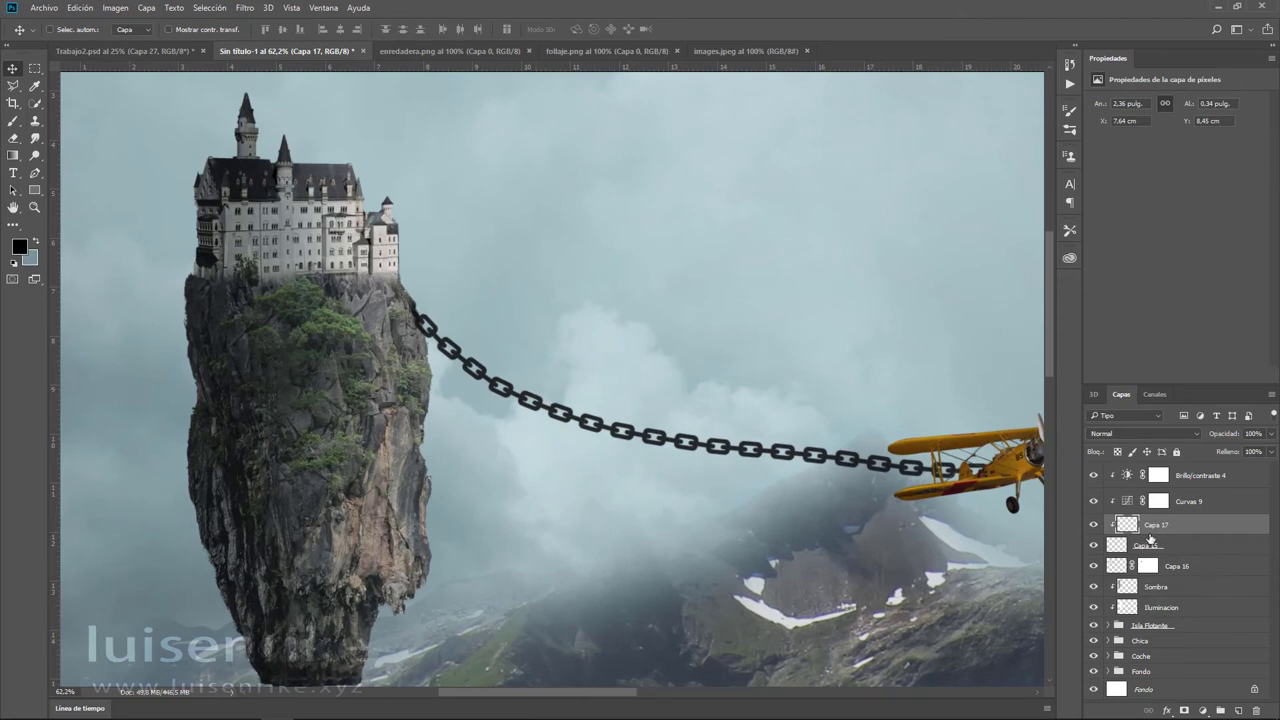
{"action": "left_click_drag", "start_coordinate": [1150, 538], "coordinate": [1182, 553]}
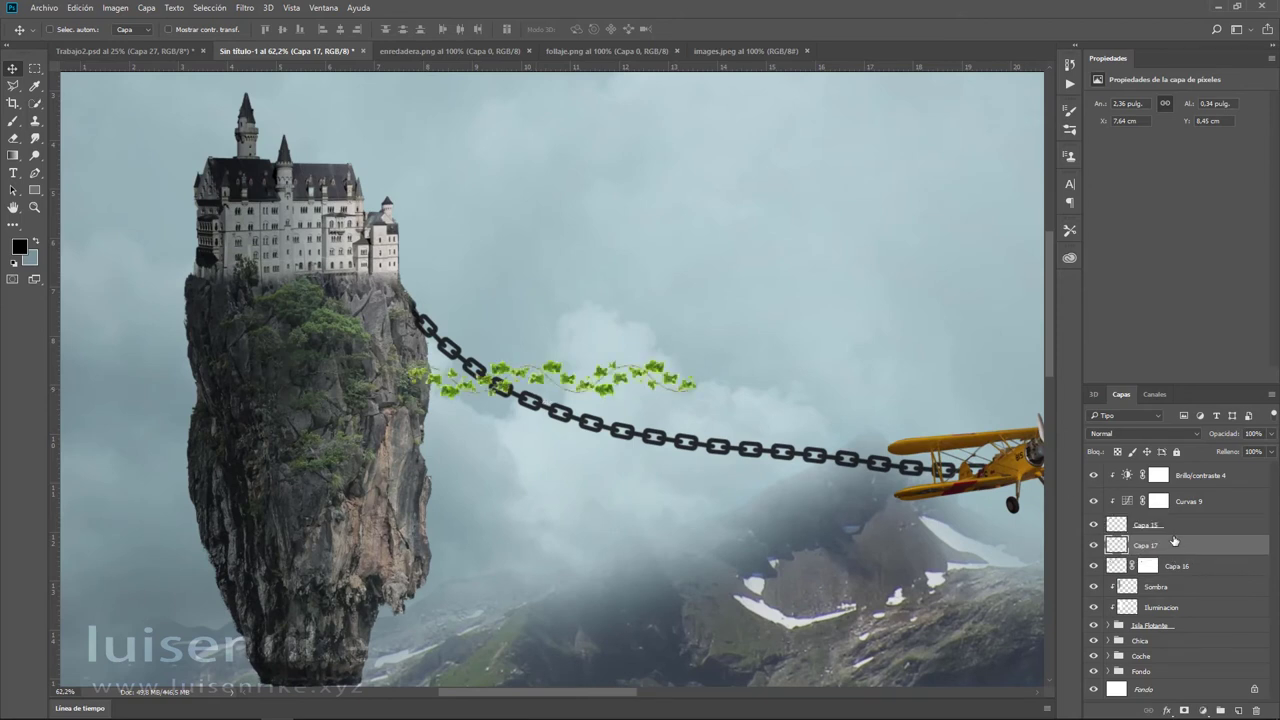
{"action": "left_click_drag", "start_coordinate": [1179, 547], "coordinate": [1165, 466]}
{"action": "key", "text": "ctrl+t"}
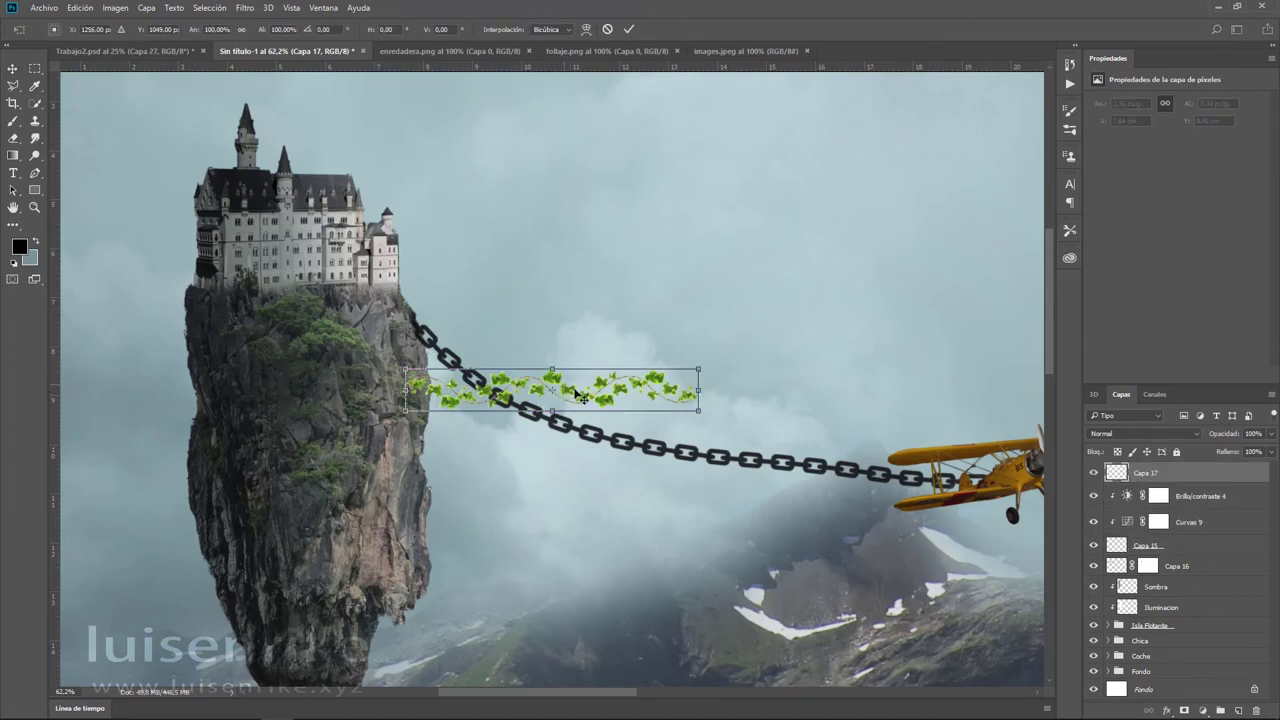
{"action": "mouse_move", "coordinate": [697, 410]}
{"action": "left_mouse_down"}
{"action": "mouse_move", "coordinate": [626, 400]}
{"action": "mouse_move", "coordinate": [611, 431]}
{"action": "left_mouse_up"}
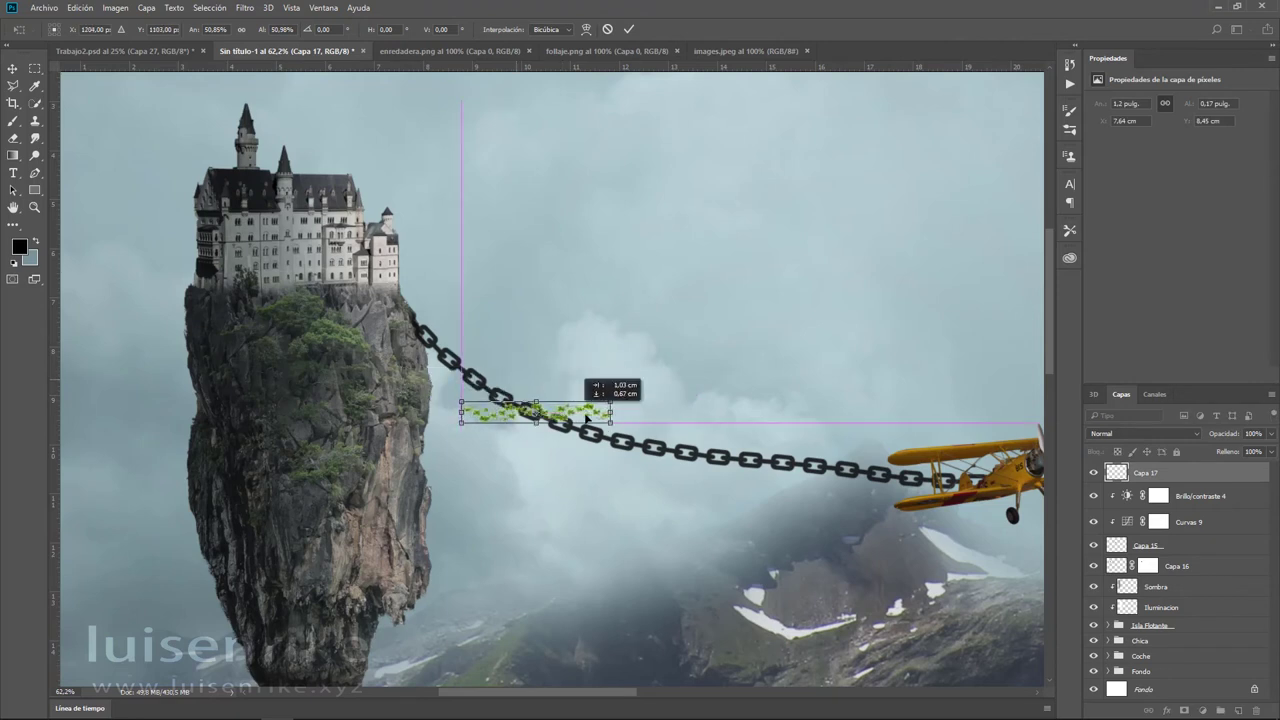
{"action": "right_click", "coordinate": [594, 423]}
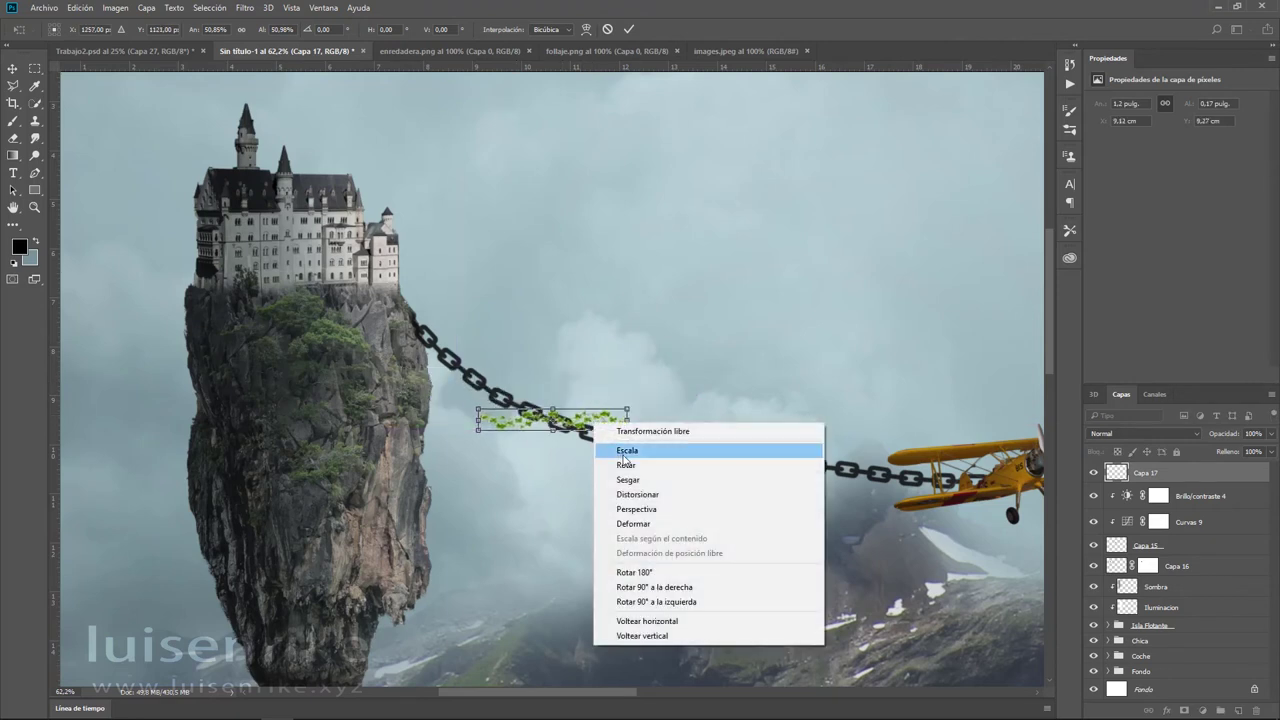
{"action": "left_click", "coordinate": [660, 496]}
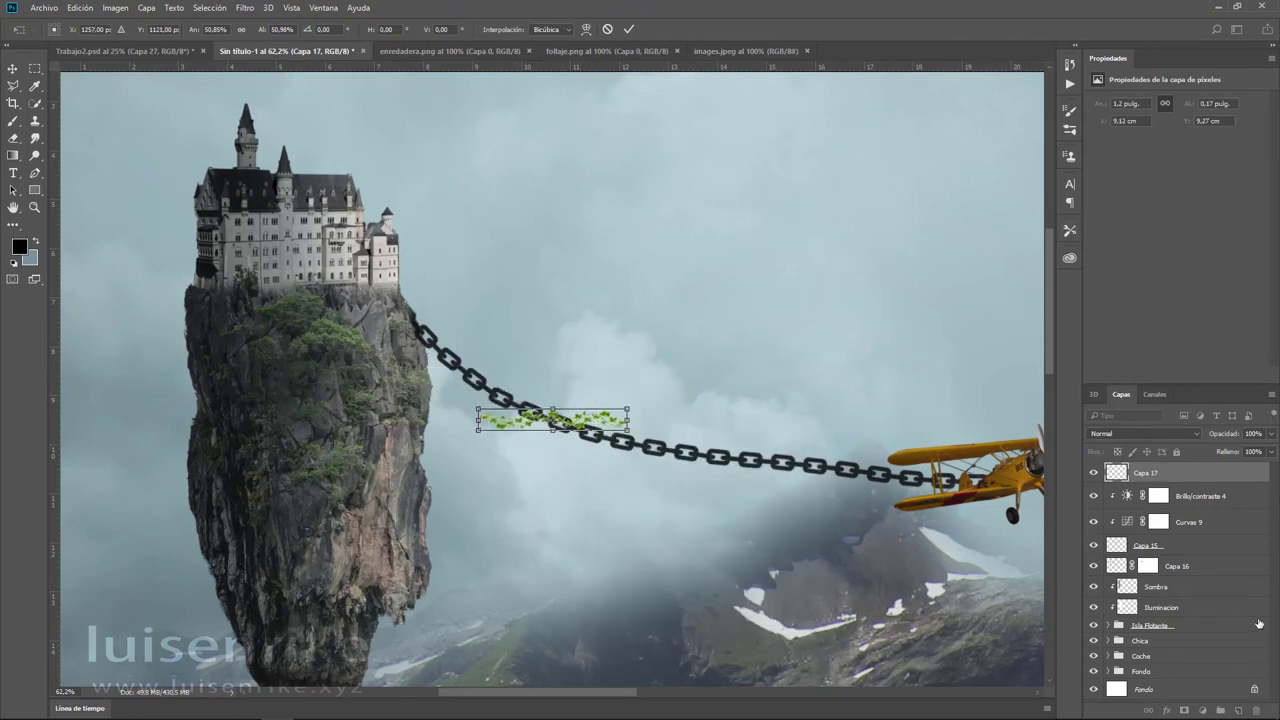
{"action": "key", "text": "Return"}
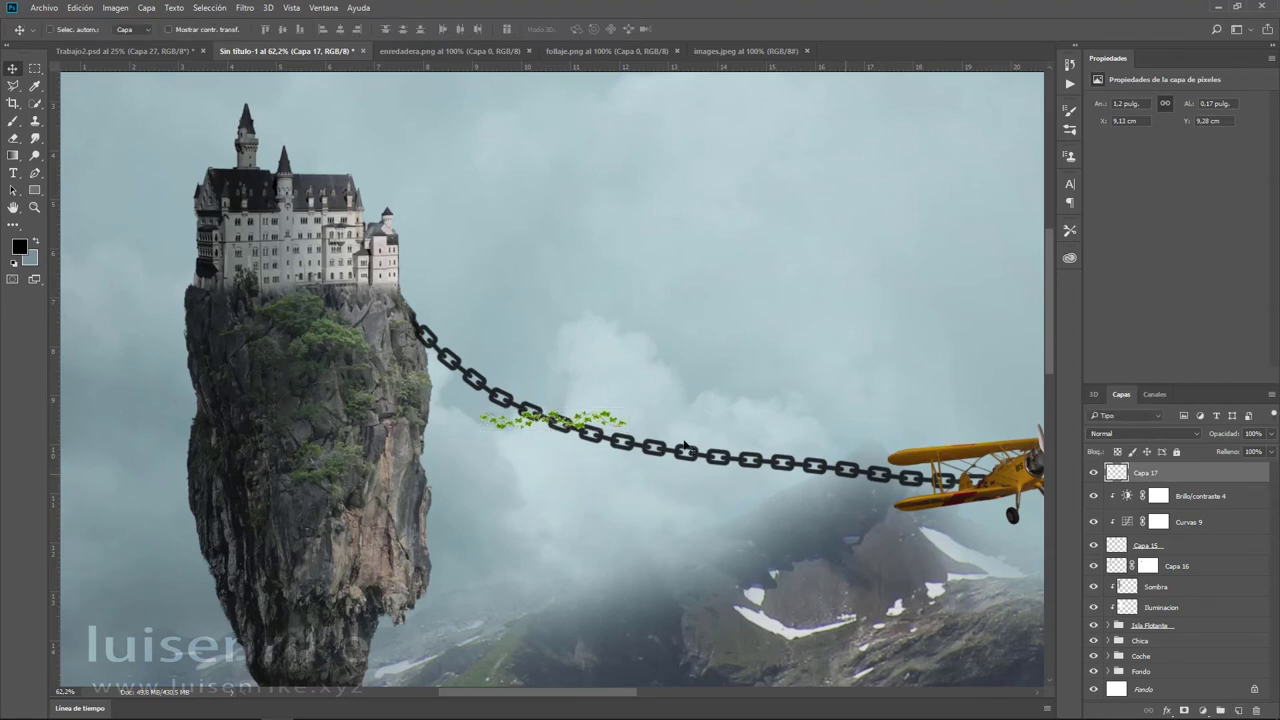
- Duplicate the Capa 17 vine and warp the copy to bend along the chain
{"action": "left_click_drag", "start_coordinate": [1160, 474], "coordinate": [1238, 710]}
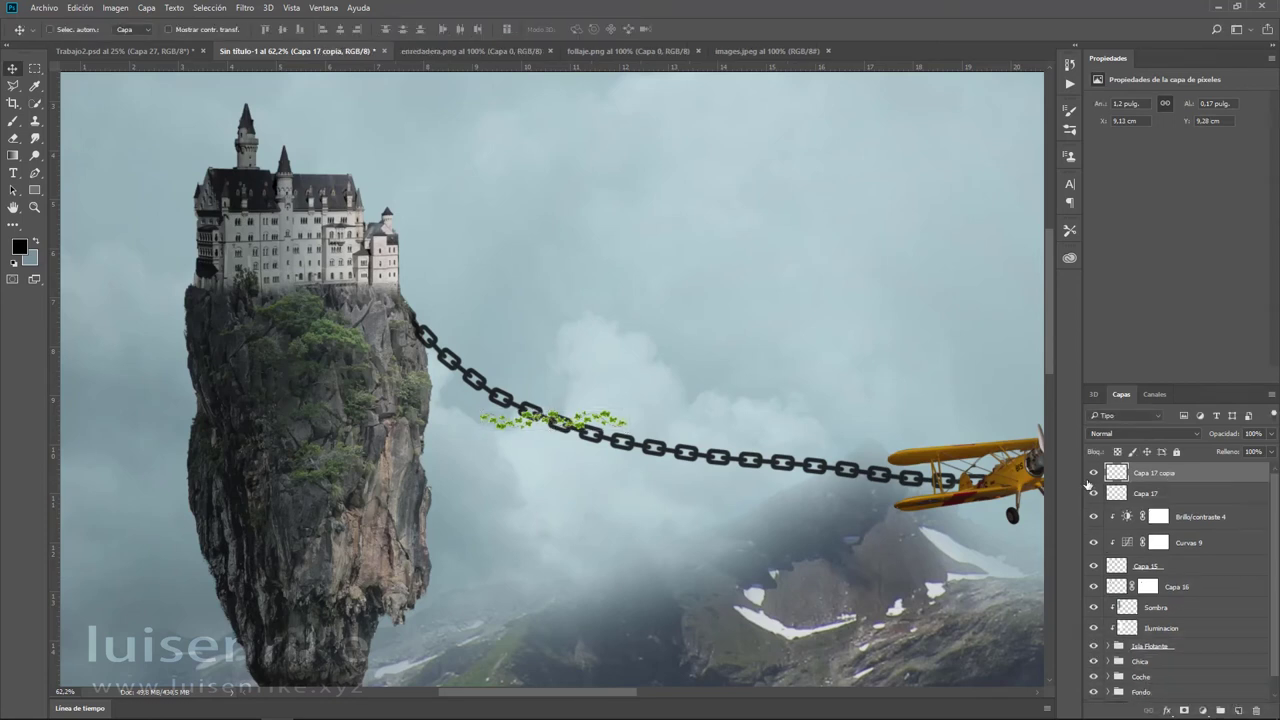
{"action": "key", "text": "ctrl+t"}
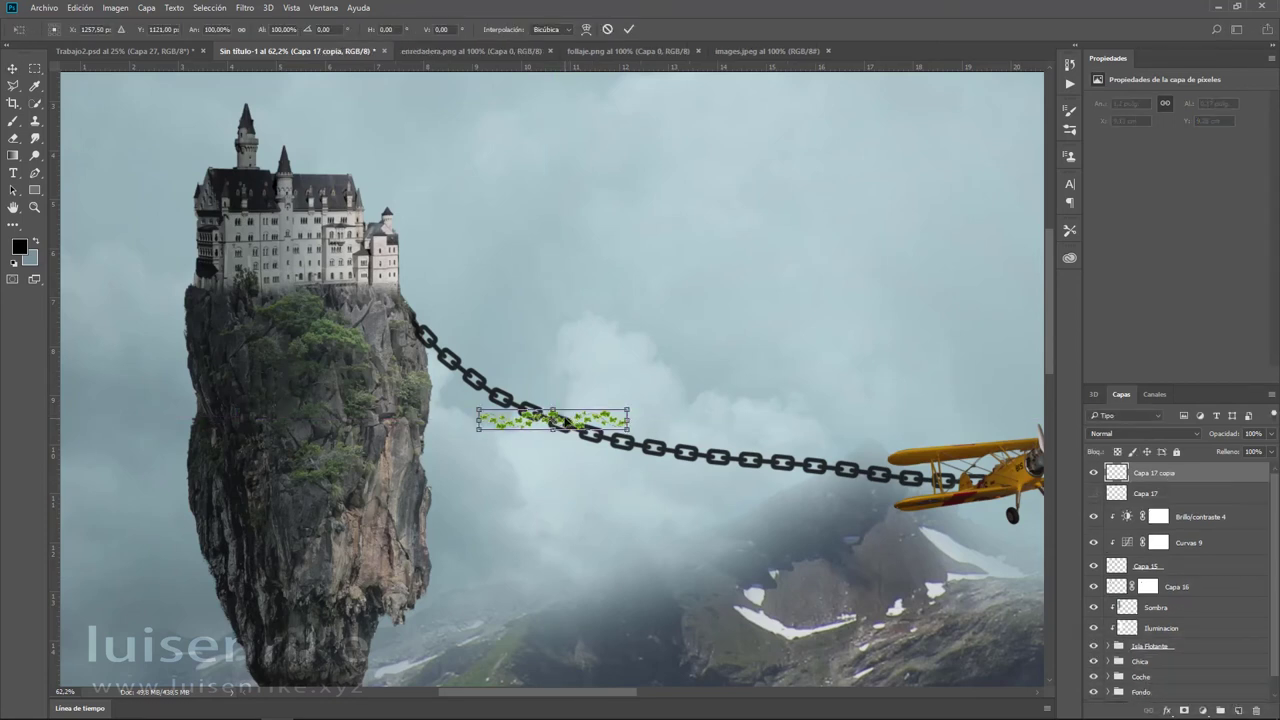
{"action": "right_click", "coordinate": [570, 422]}
{"action": "left_click", "coordinate": [622, 526]}
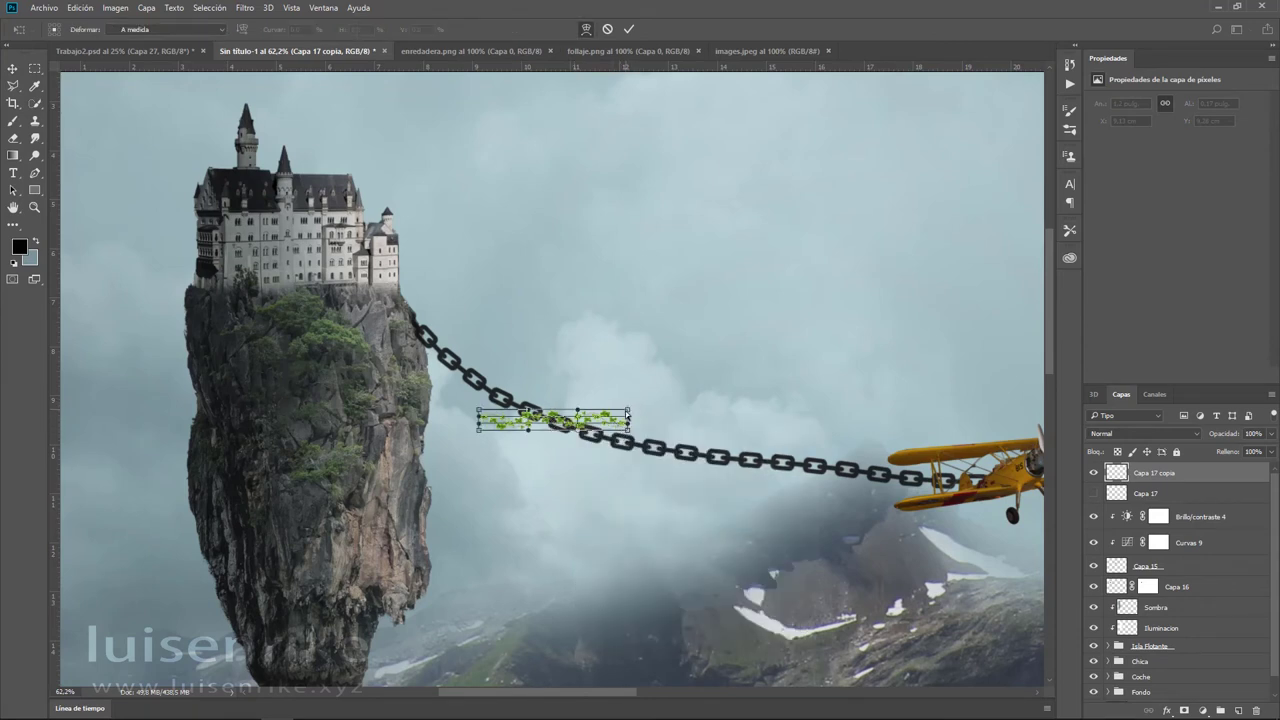
{"action": "left_click_drag", "start_coordinate": [627, 429], "coordinate": [622, 451]}
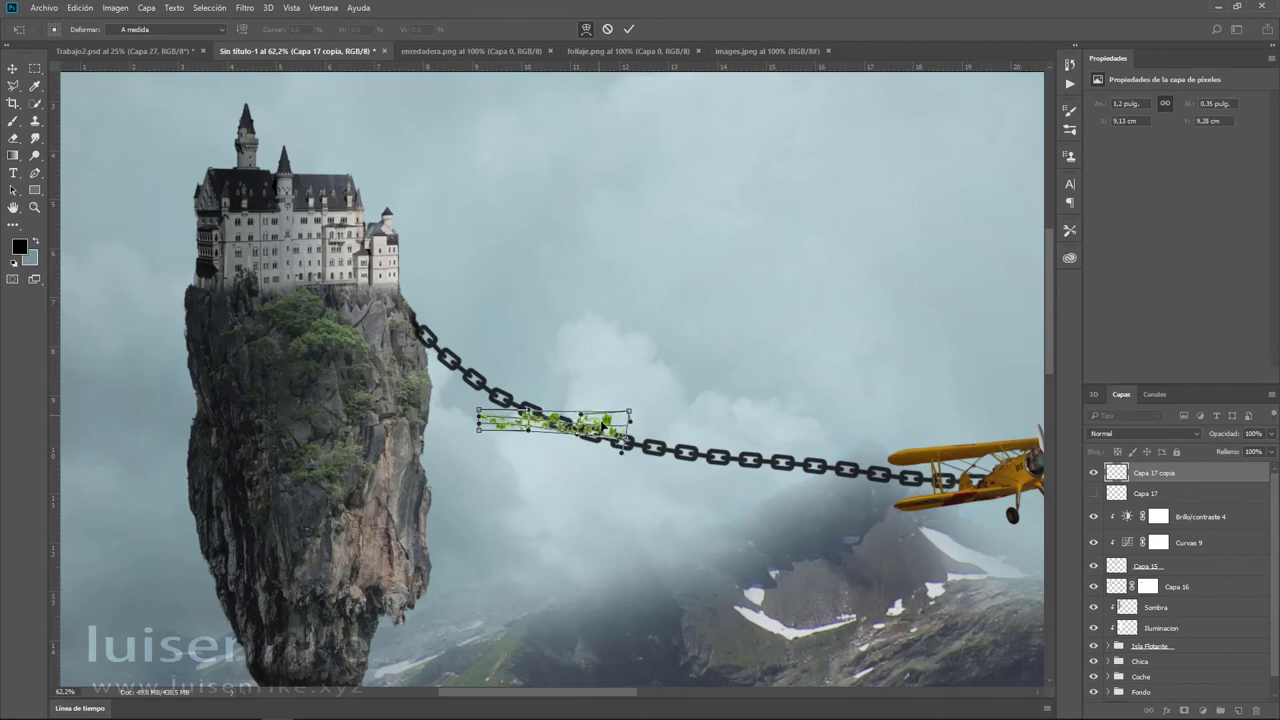
{"action": "left_click_drag", "start_coordinate": [507, 414], "coordinate": [473, 418]}
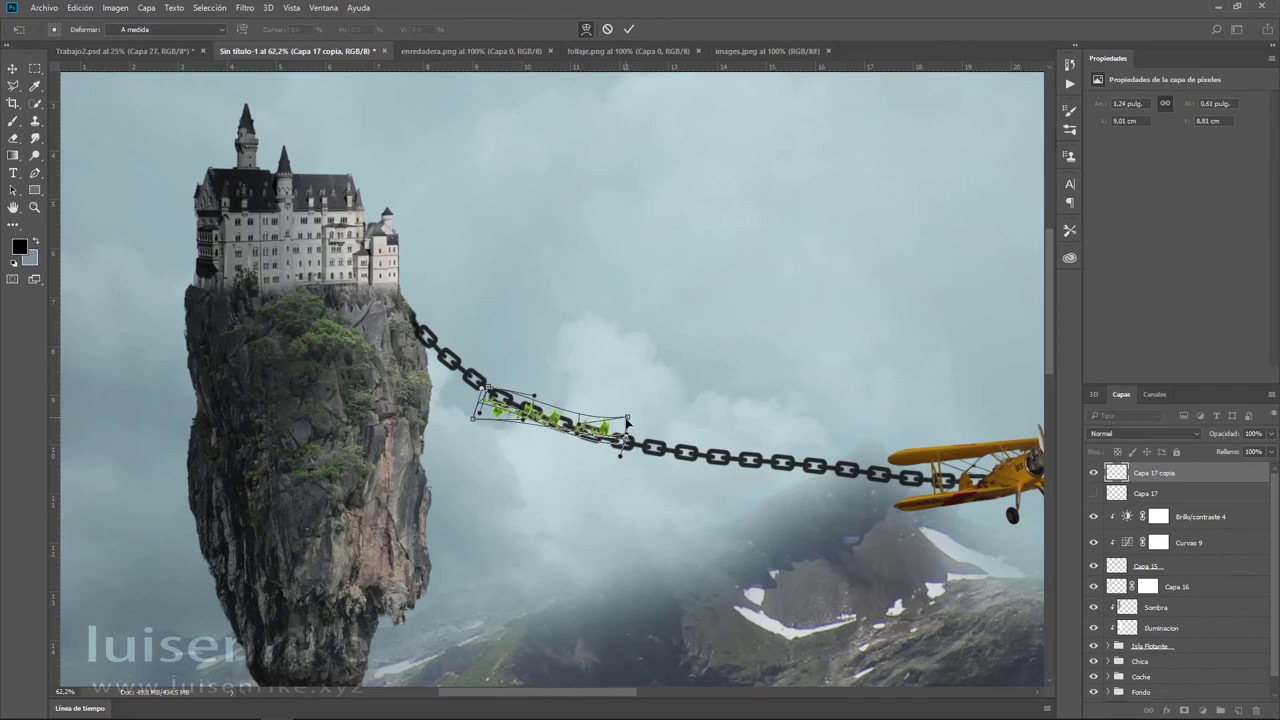
{"action": "left_click_drag", "start_coordinate": [628, 411], "coordinate": [620, 426]}
{"action": "left_click_drag", "start_coordinate": [473, 418], "coordinate": [472, 404]}
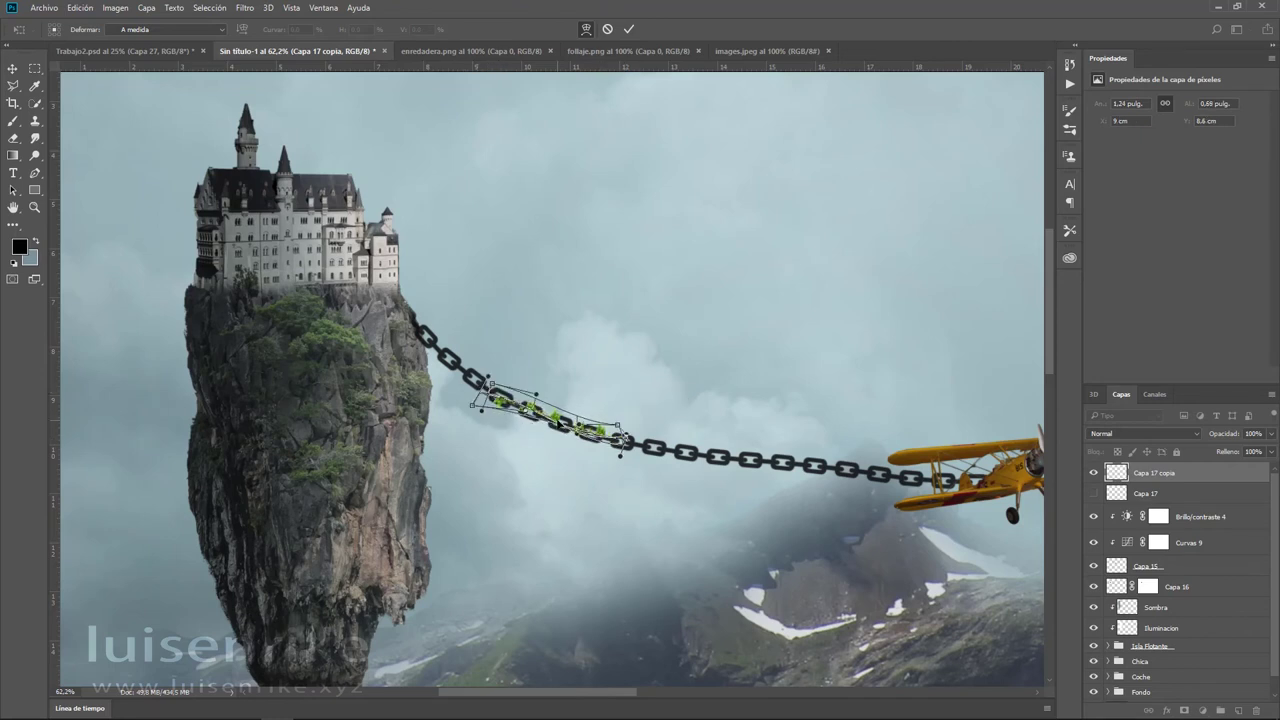
{"action": "key", "text": "Return"}
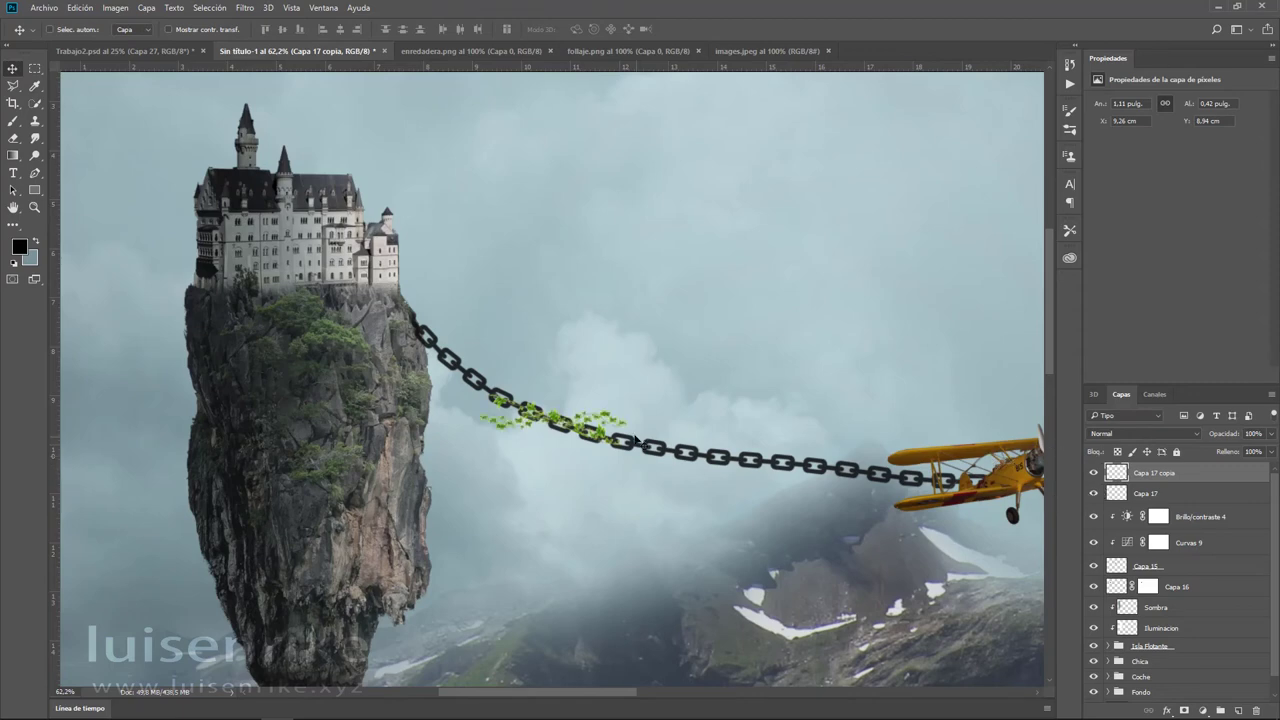
- Move the vine copy right, flip it horizontally and rotate it to the chain's slope
{"action": "left_click_drag", "start_coordinate": [700, 441], "coordinate": [837, 477]}
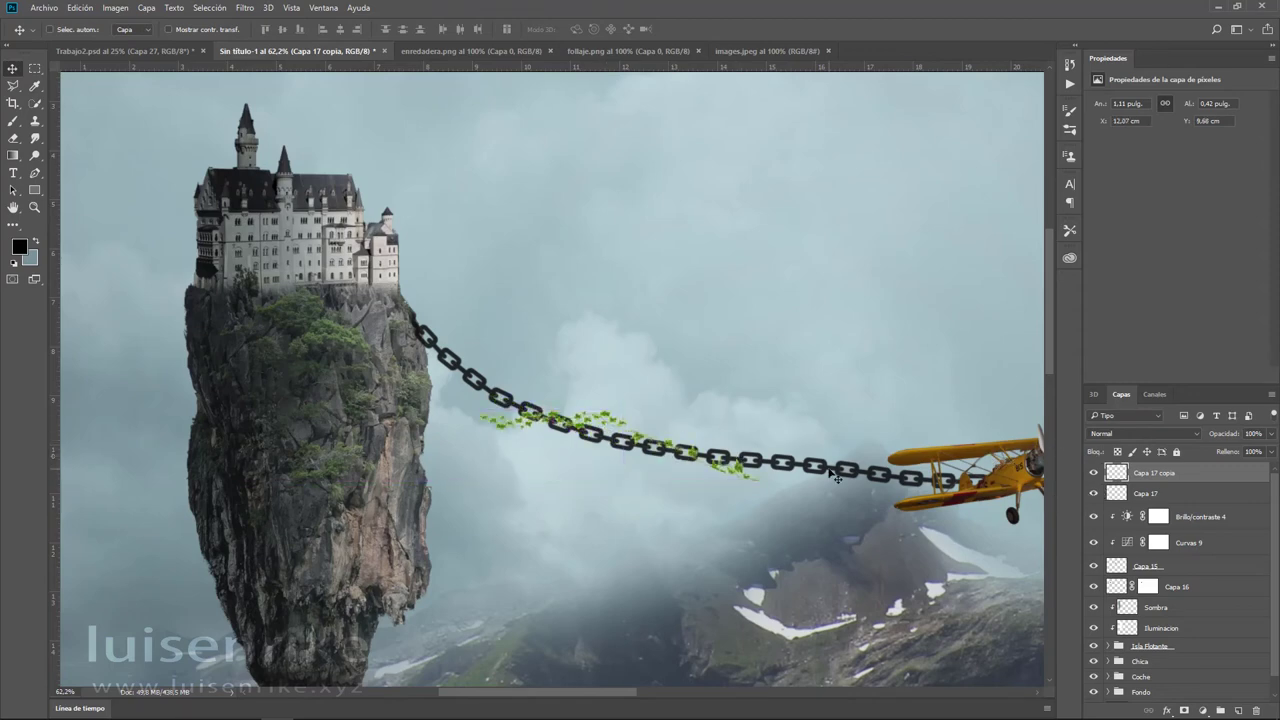
{"action": "left_click", "coordinate": [82, 8]}
{"action": "mouse_move", "coordinate": [98, 293]}
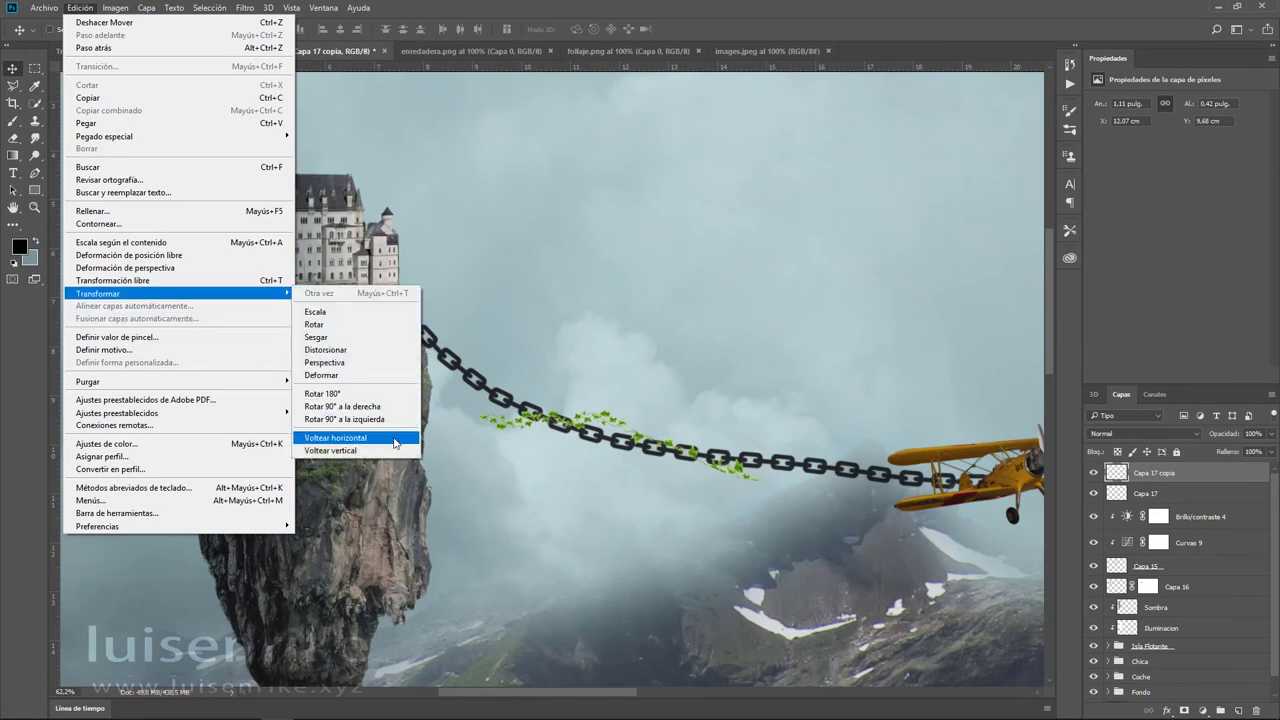
{"action": "left_click", "coordinate": [394, 438]}
{"action": "key", "text": "ctrl+t"}
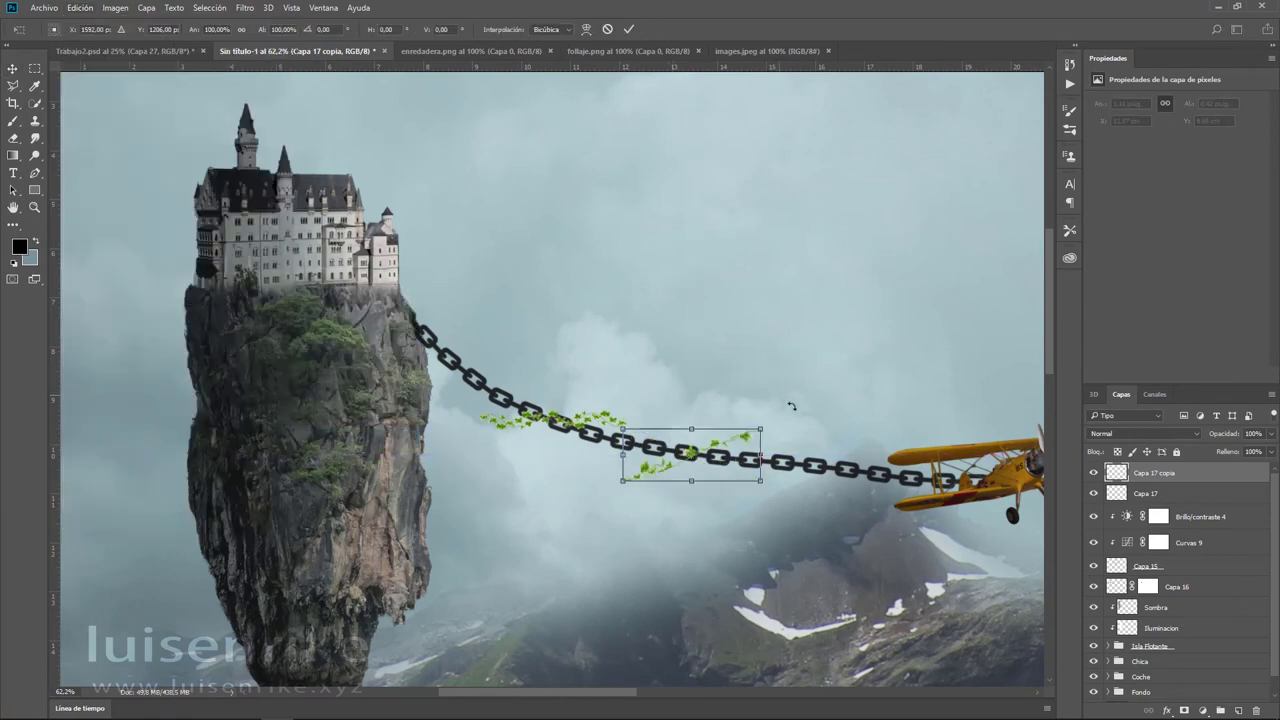
{"action": "left_click_drag", "start_coordinate": [778, 400], "coordinate": [822, 444]}
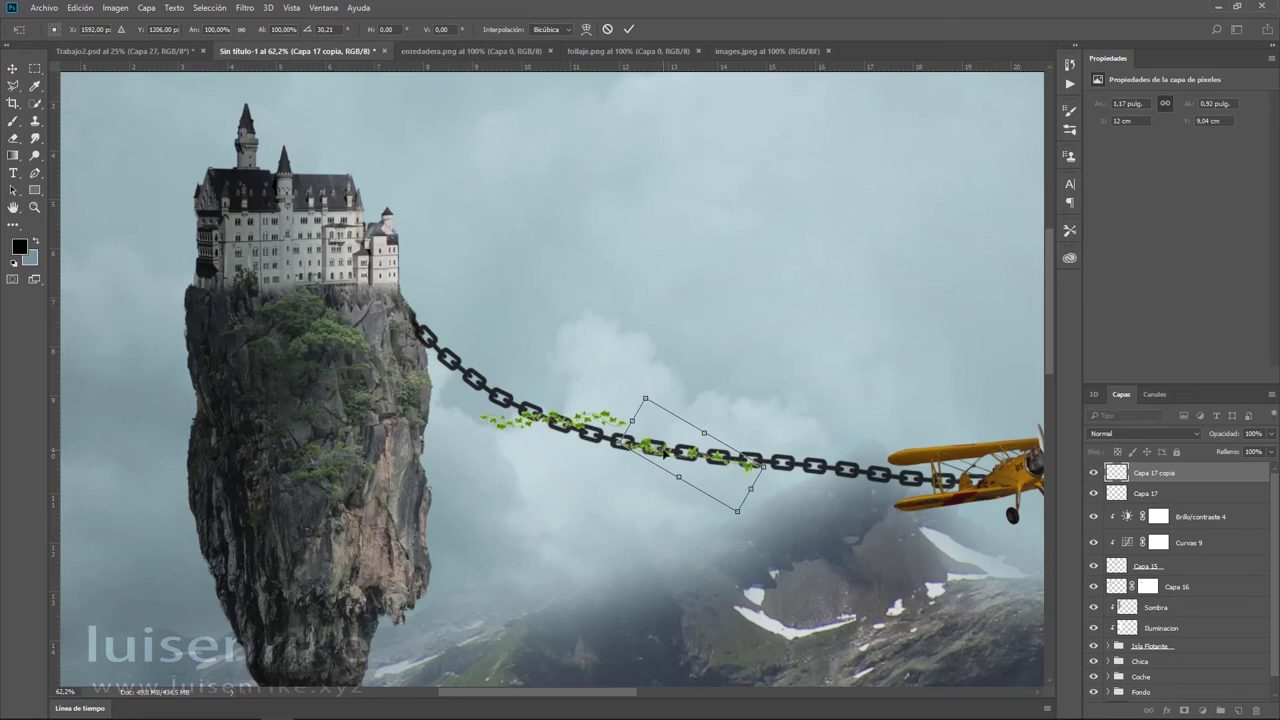
{"action": "left_click_drag", "start_coordinate": [665, 452], "coordinate": [677, 448]}
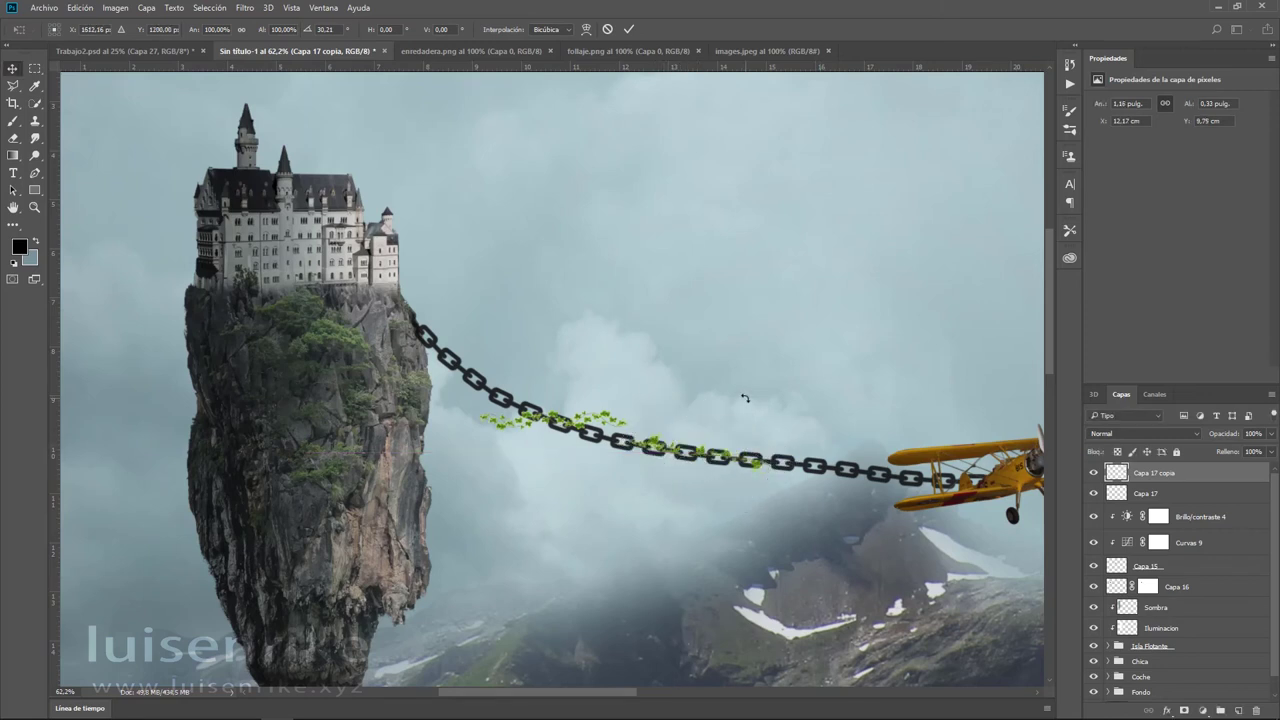
{"action": "key", "text": "Return"}
- Rotate the original Capa 17 vine to follow the chain
{"action": "left_click", "coordinate": [1152, 494]}
{"action": "key", "text": "ctrl+t"}
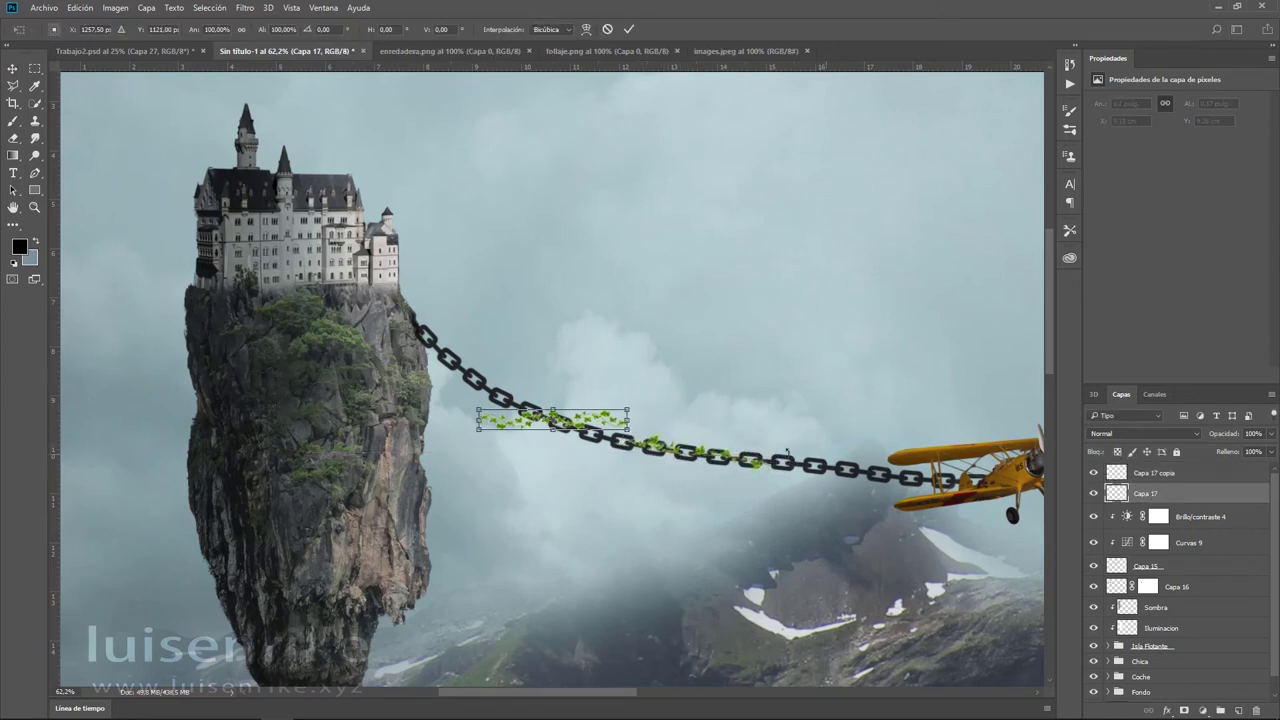
{"action": "mouse_move", "coordinate": [638, 396]}
{"action": "left_mouse_down"}
{"action": "mouse_move", "coordinate": [634, 470]}
{"action": "mouse_move", "coordinate": [632, 452]}
{"action": "left_mouse_up"}
{"action": "key", "text": "Return"}
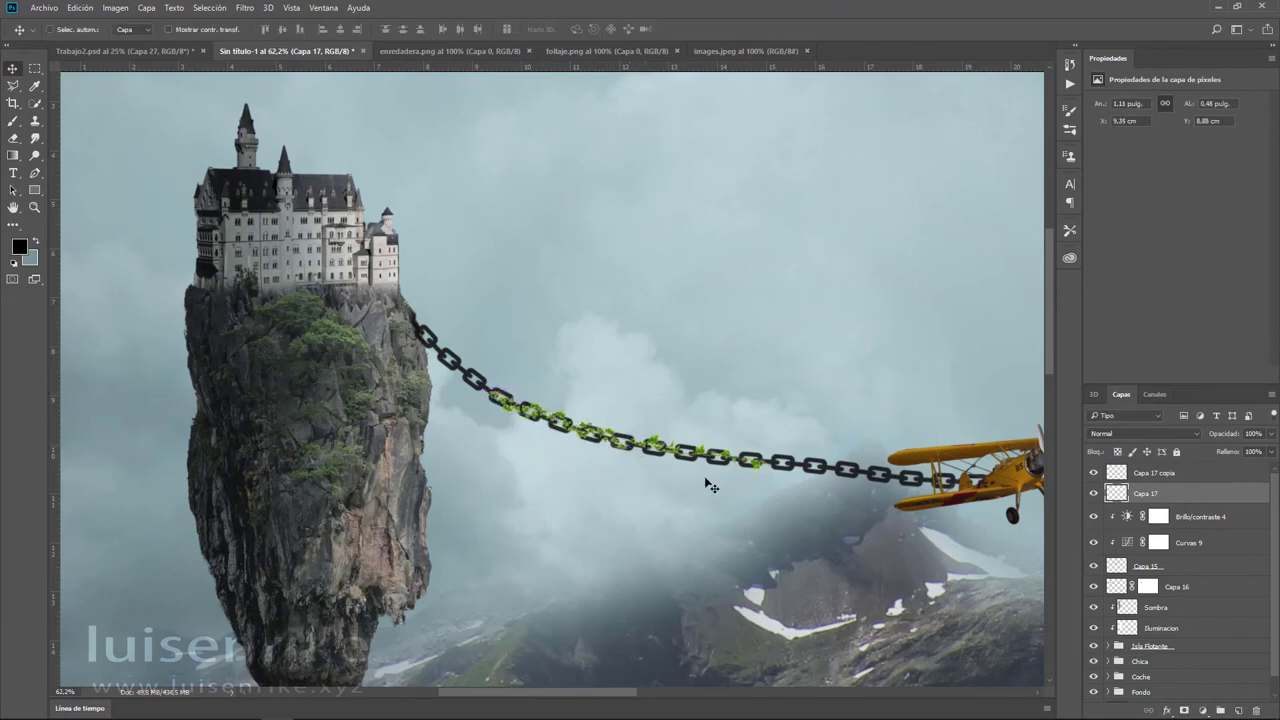
- In images.jpeg, isolate the hanging ivy with Magic Wand on the white and Select > Inverse
{"action": "left_click", "coordinate": [574, 54]}
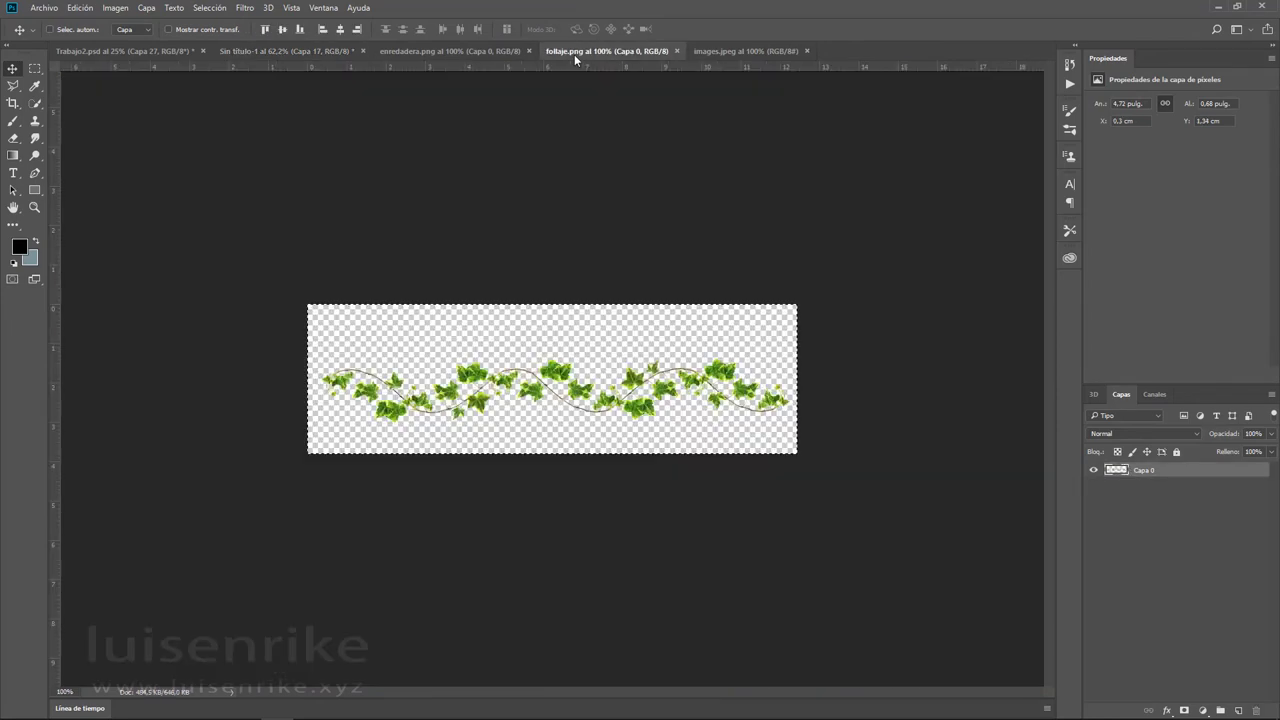
{"action": "left_click", "coordinate": [500, 53]}
{"action": "left_click", "coordinate": [688, 54]}
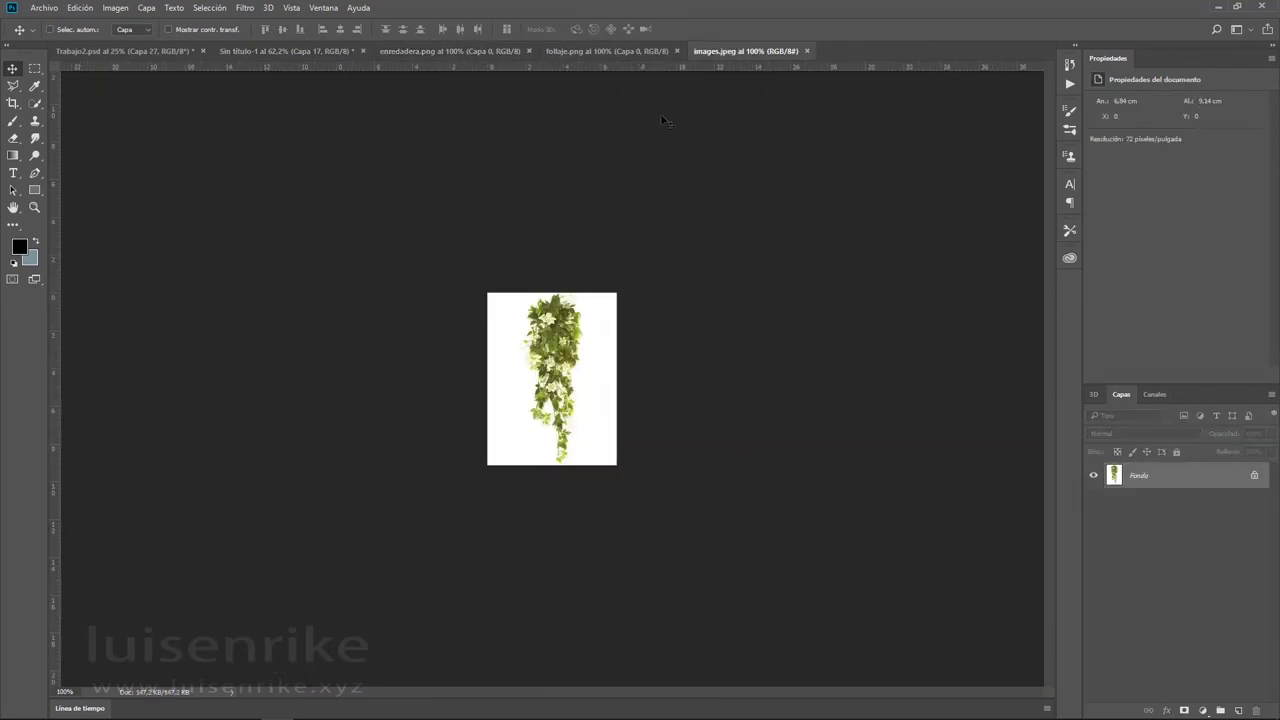
{"action": "right_click", "coordinate": [38, 105]}
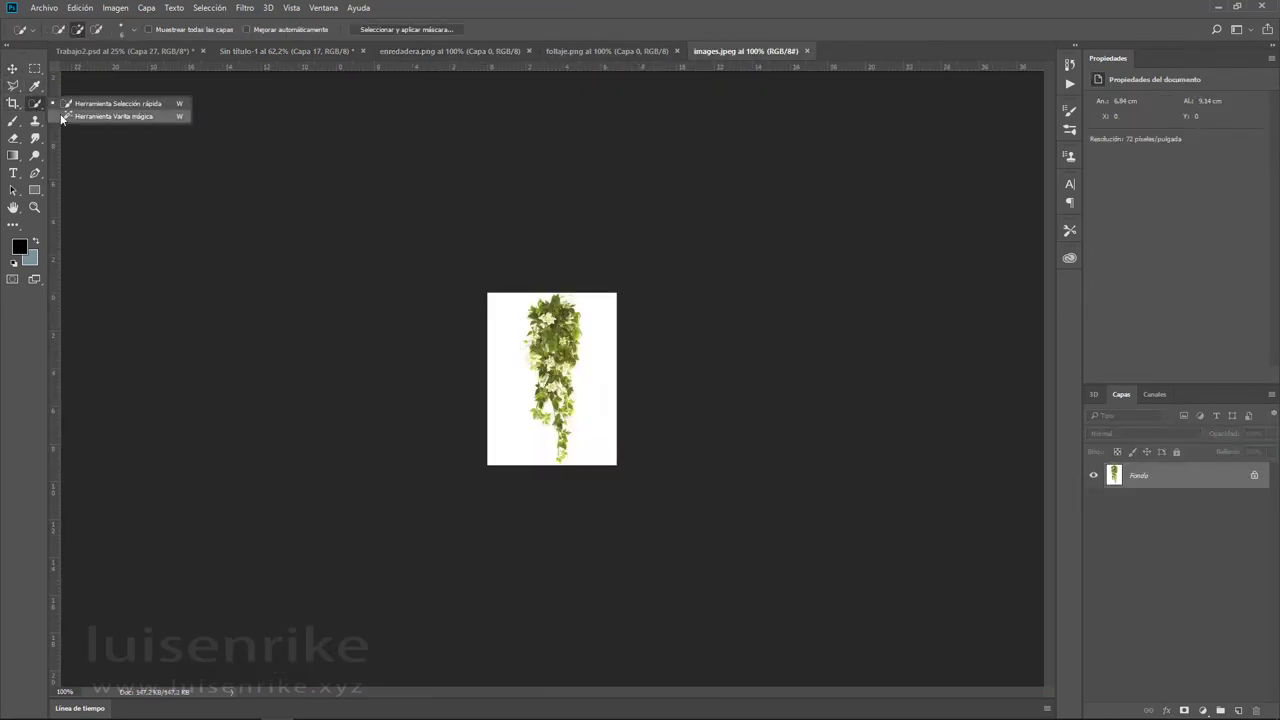
{"action": "left_click", "coordinate": [70, 117]}
{"action": "left_click", "coordinate": [501, 308]}
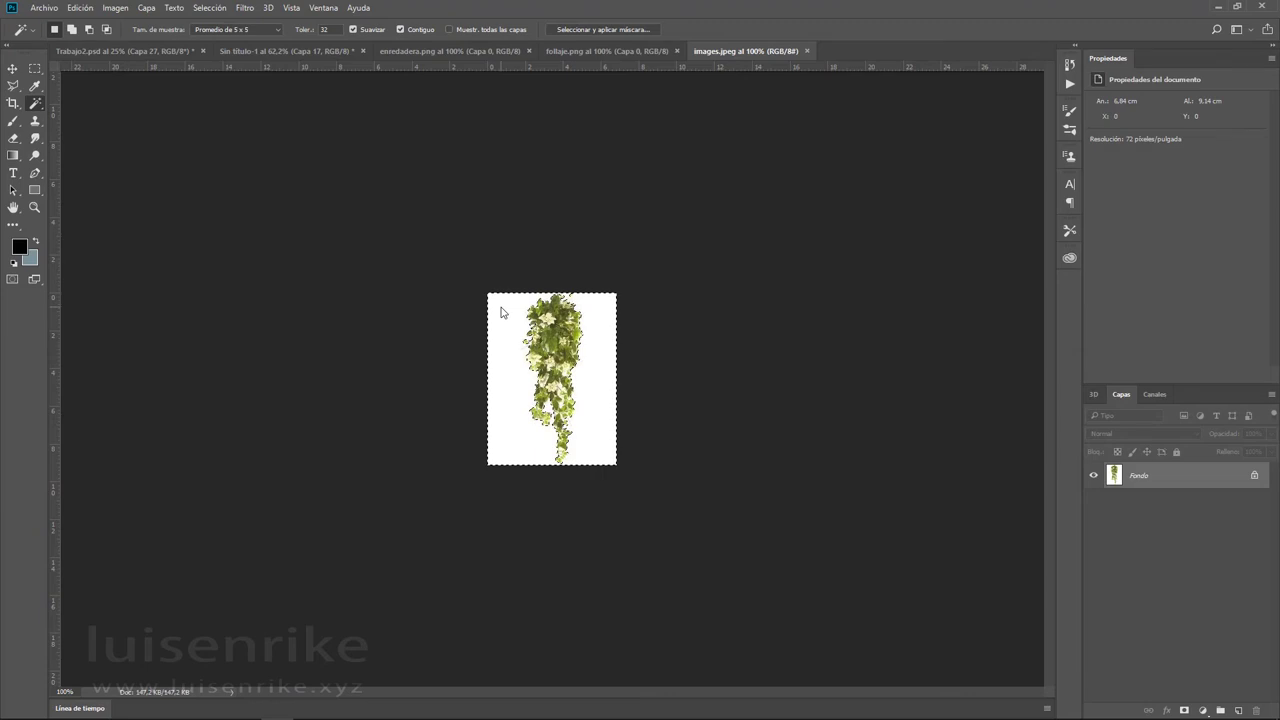
{"action": "left_click", "coordinate": [210, 7]}
{"action": "left_click", "coordinate": [243, 58]}
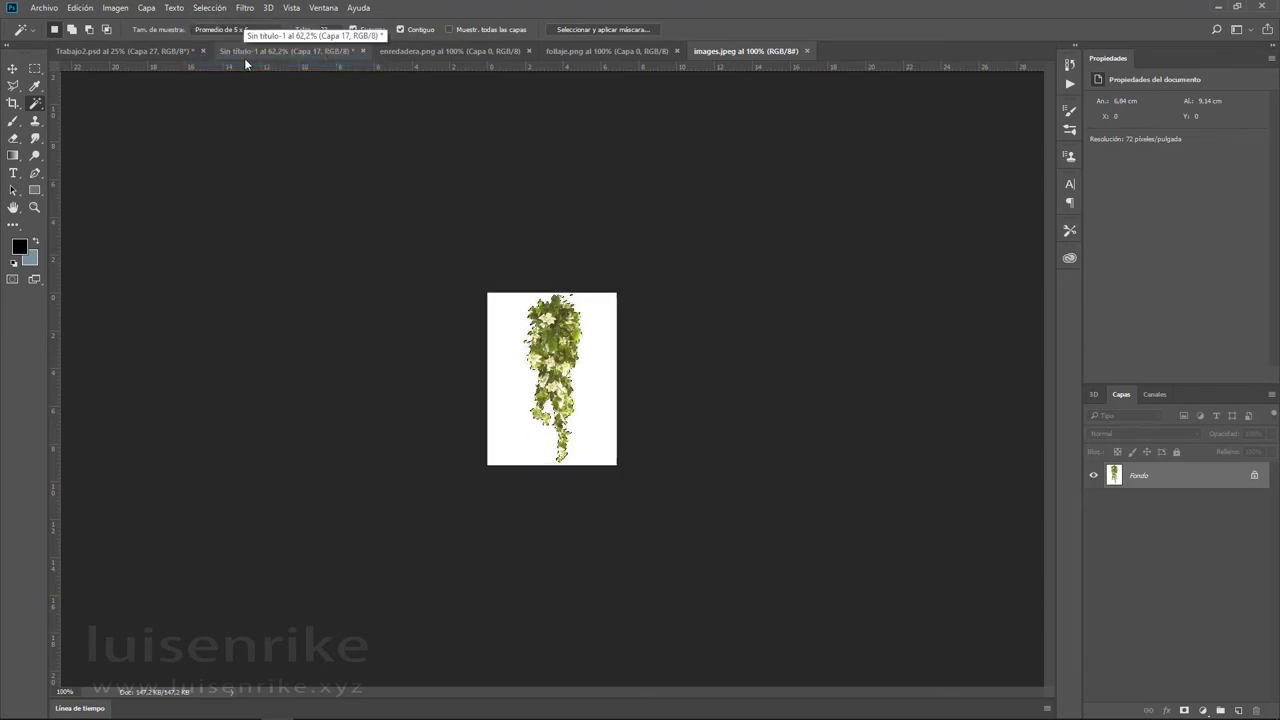
- Paste the ivy into the composite as Capa 18, place it at the chain's left end and shrink it
{"action": "left_click", "coordinate": [265, 51]}
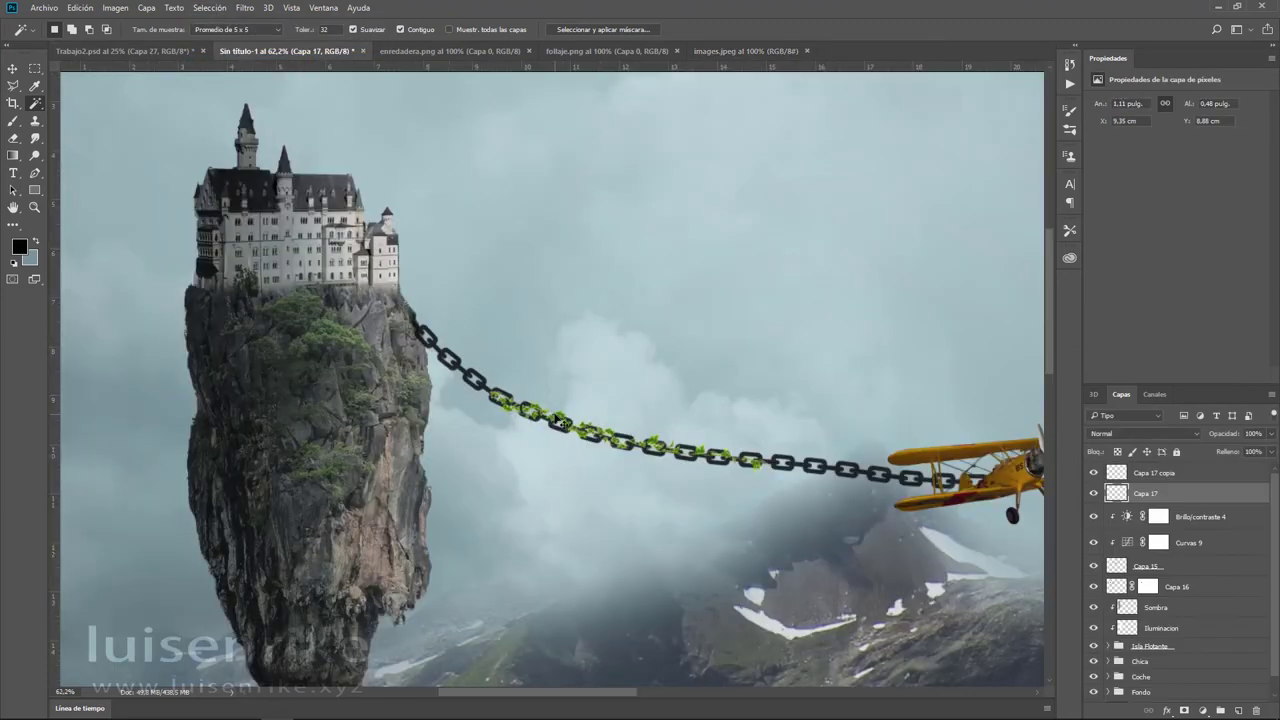
{"action": "key", "text": "ctrl+v"}
{"action": "key", "text": "v"}
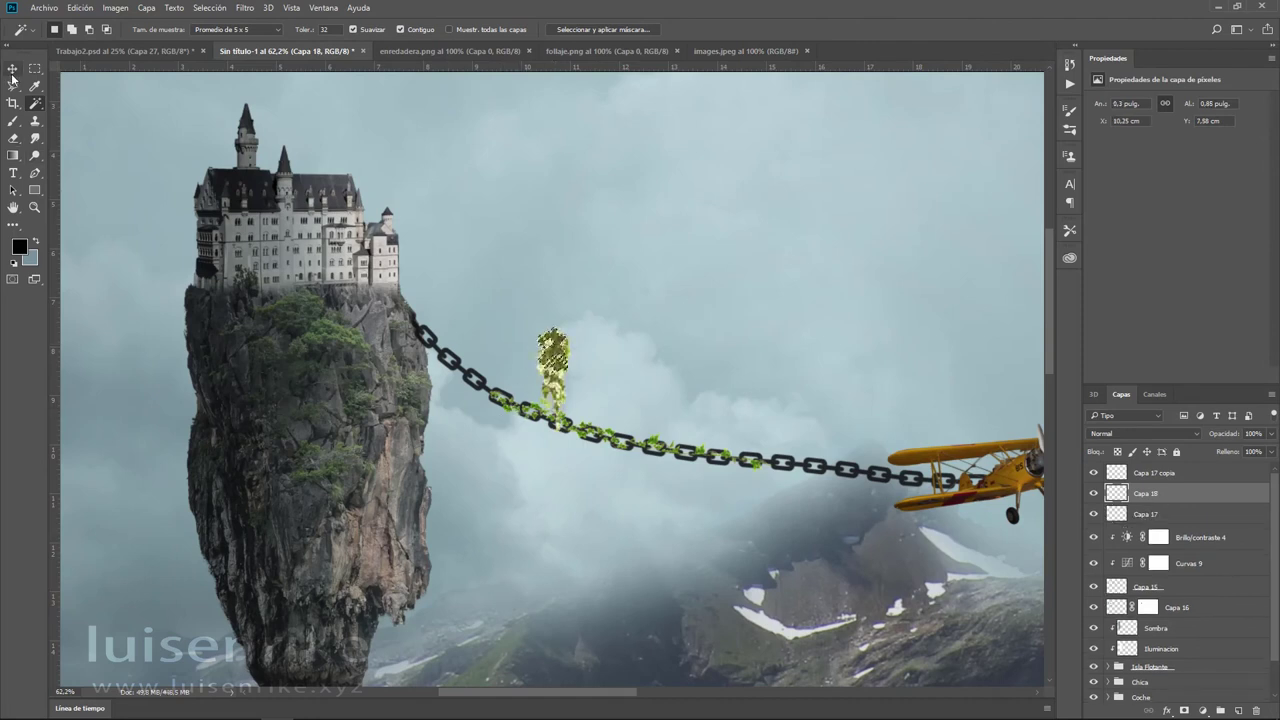
{"action": "left_click_drag", "start_coordinate": [553, 345], "coordinate": [467, 393]}
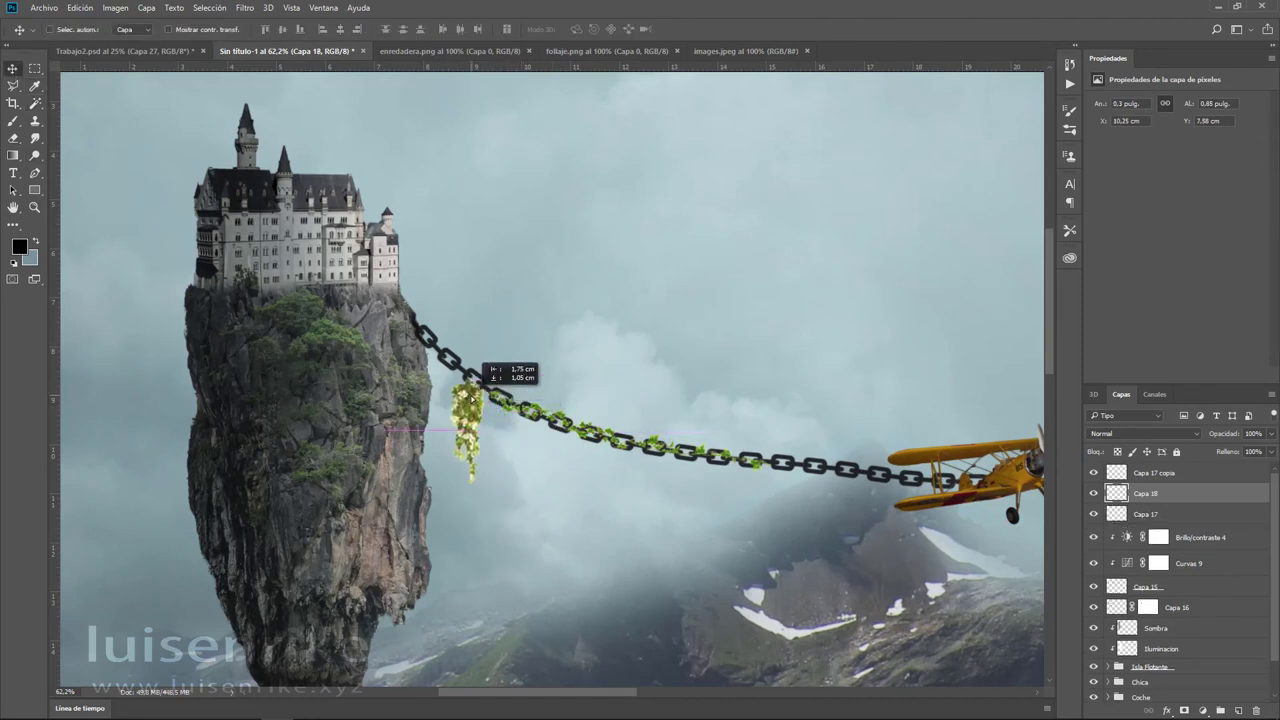
{"action": "key", "text": "ctrl+t"}
{"action": "left_click_drag", "start_coordinate": [447, 485], "coordinate": [482, 403]}
{"action": "key", "text": "Return"}
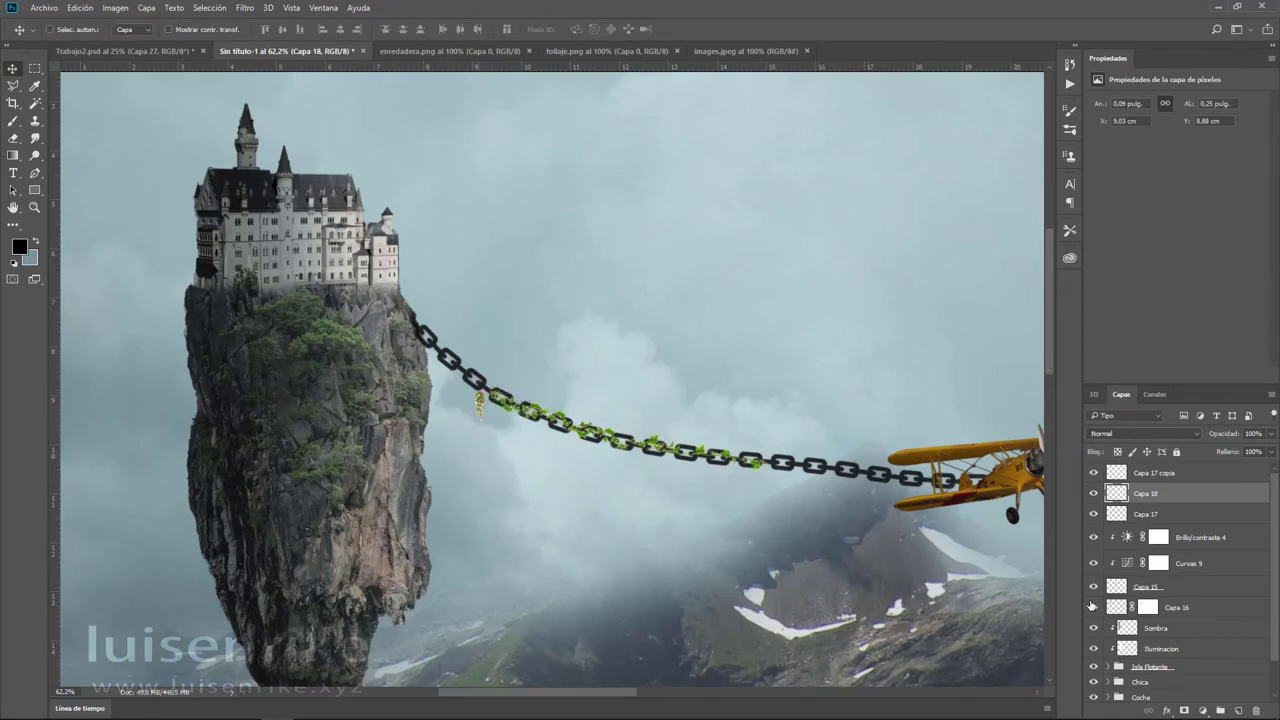
- Group the chain and plane layers, Capa 16 through Brillo/contraste 4, as Avion
{"action": "left_click", "coordinate": [1214, 608]}
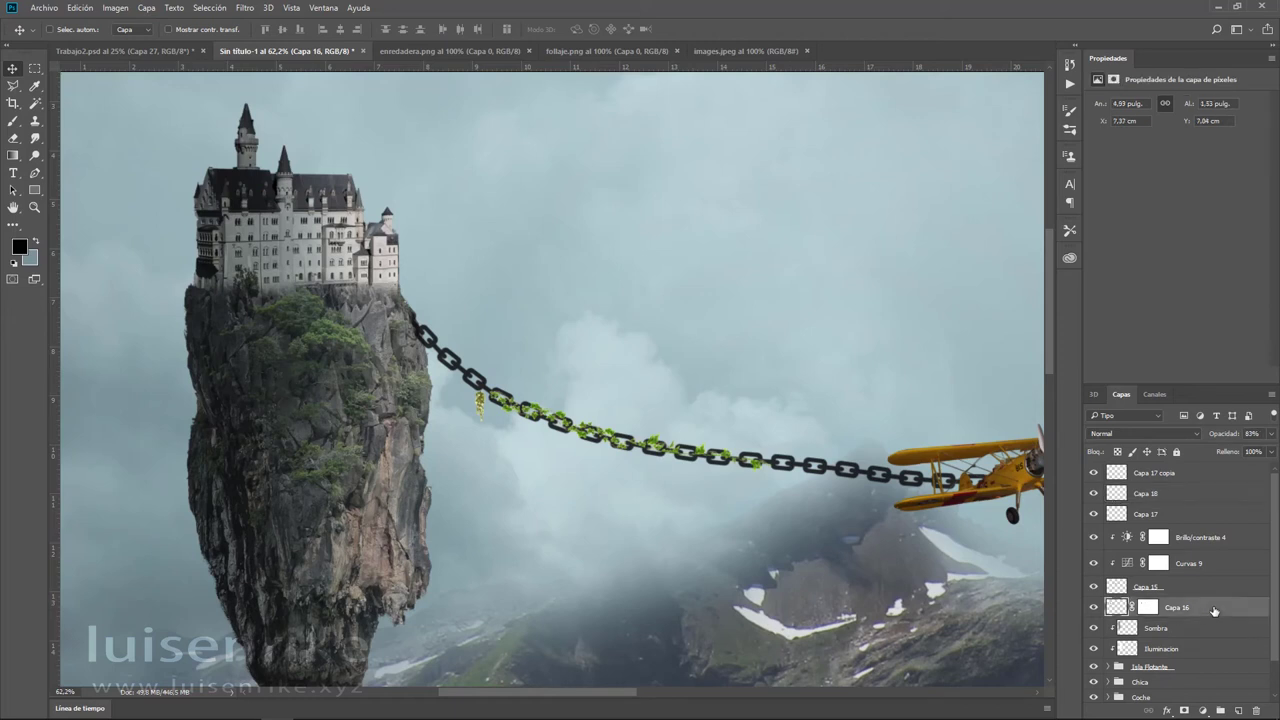
{"action": "left_click", "coordinate": [1212, 540], "text": "shift"}
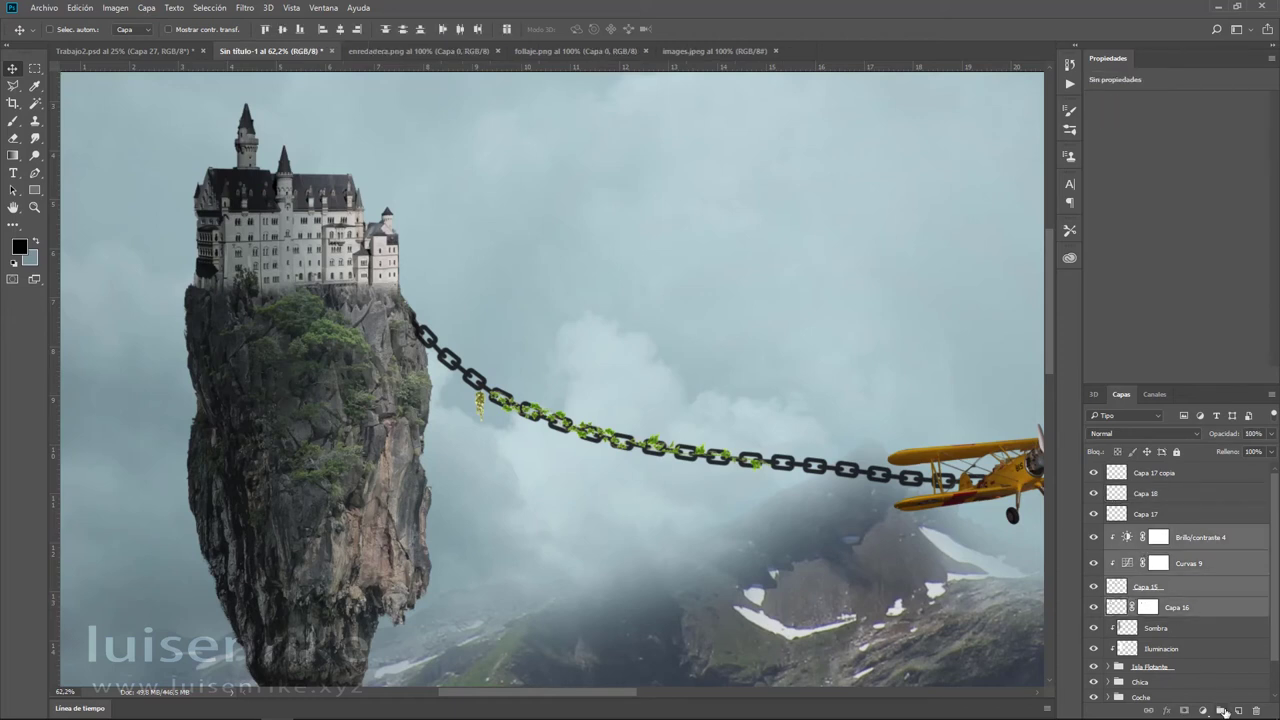
{"action": "left_click", "coordinate": [1221, 712]}
{"action": "left_click", "coordinate": [1094, 532]}
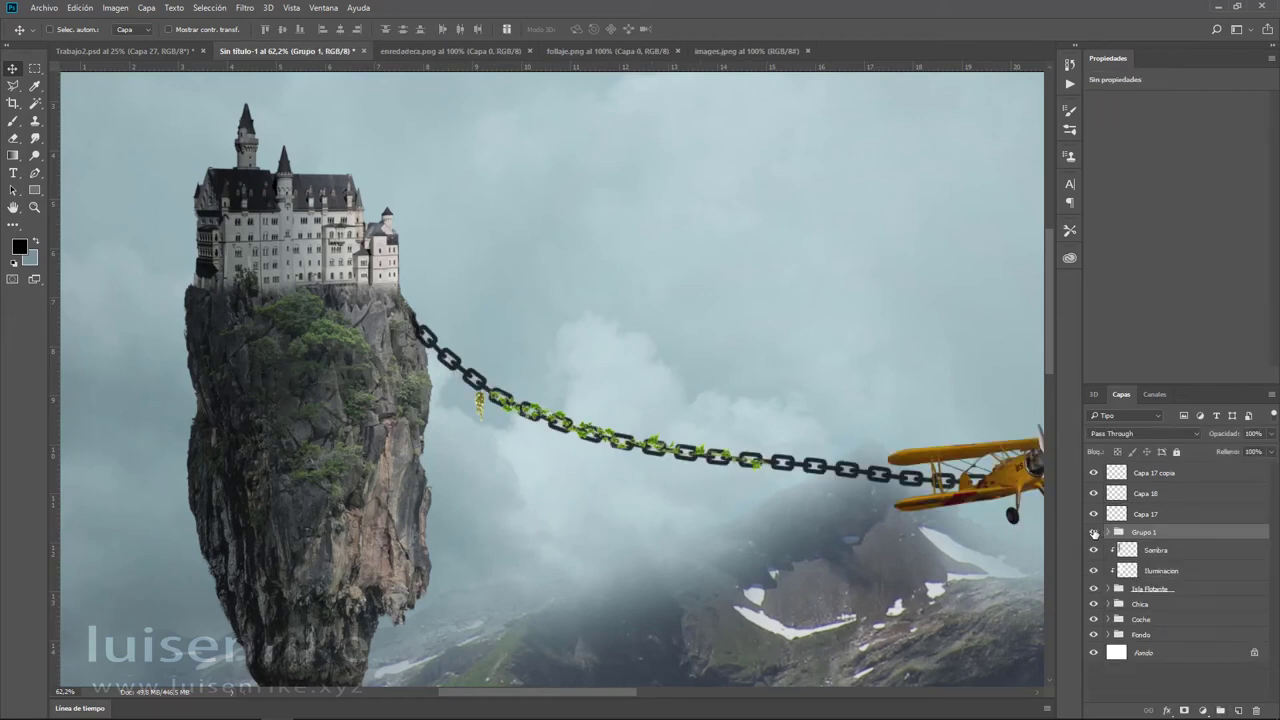
{"action": "left_click", "coordinate": [1094, 532]}
{"action": "double_click", "coordinate": [1145, 532]}
{"action": "type", "text": "n"}
{"action": "key", "text": "Return"}
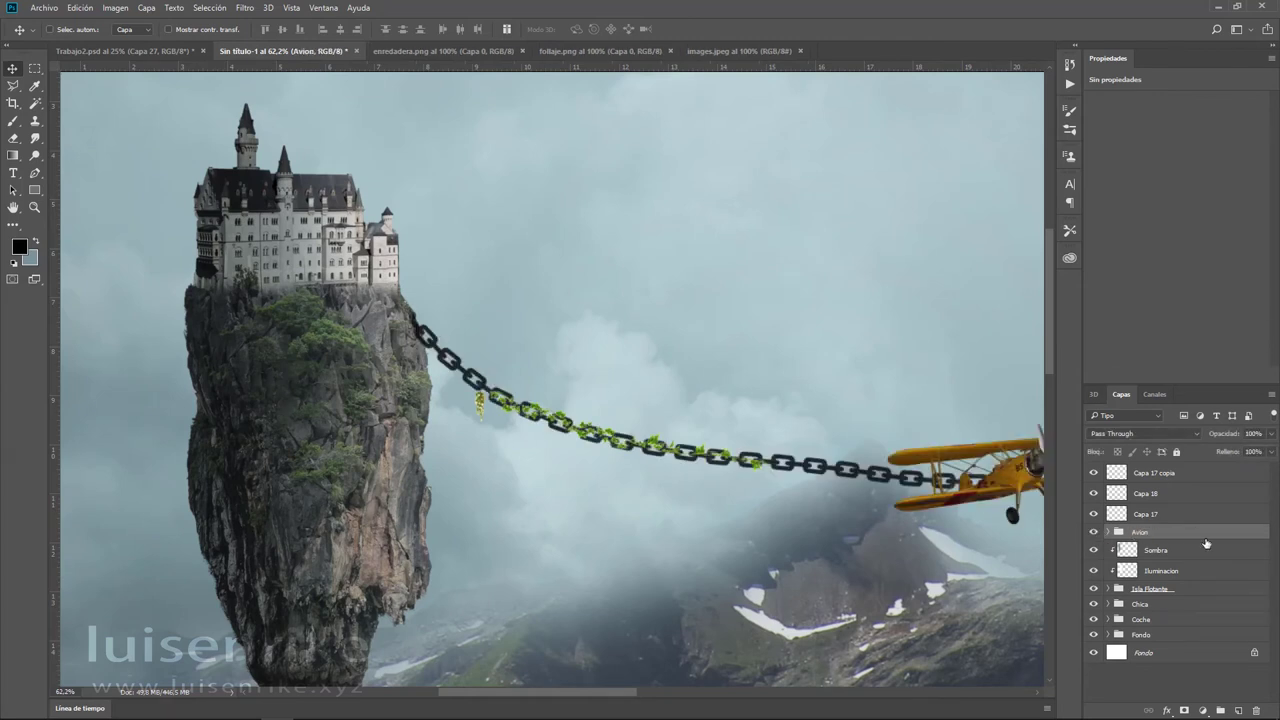
- Group Capa 17, Capa 17 copia and Capa 18 together as Vegetacion
{"action": "left_click", "coordinate": [1148, 514]}
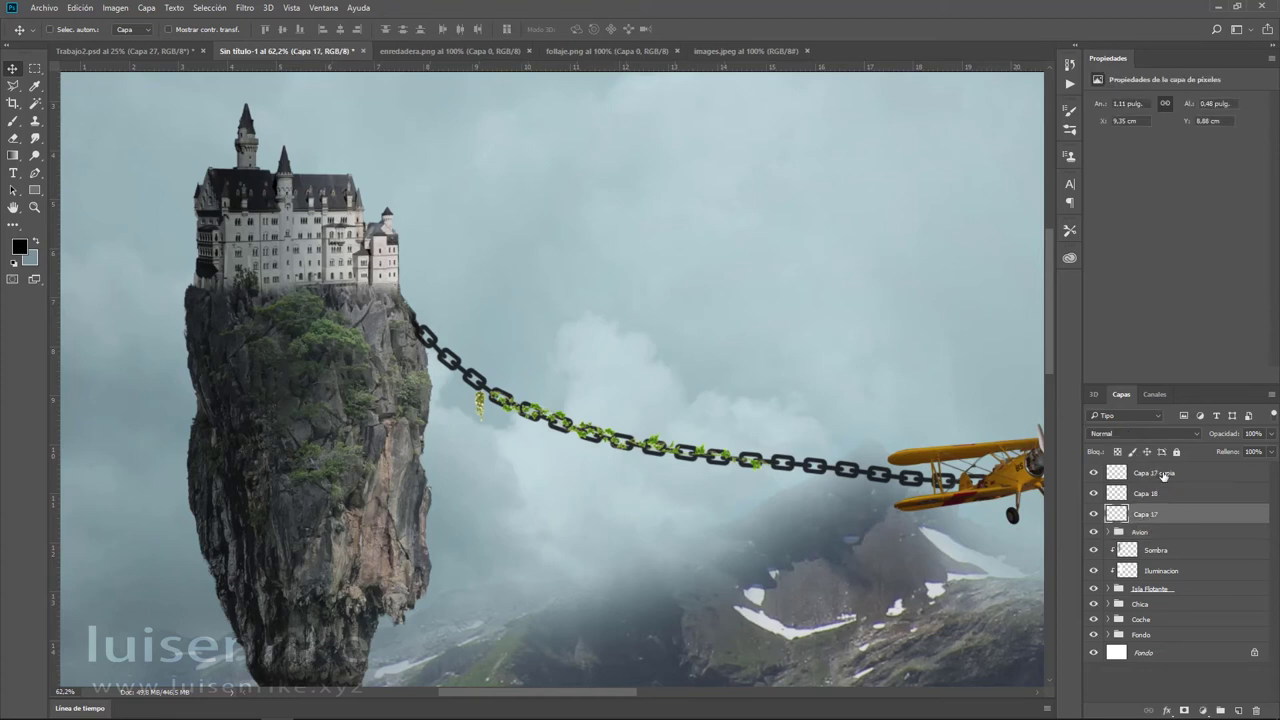
{"action": "left_click", "coordinate": [1163, 476], "text": "shift"}
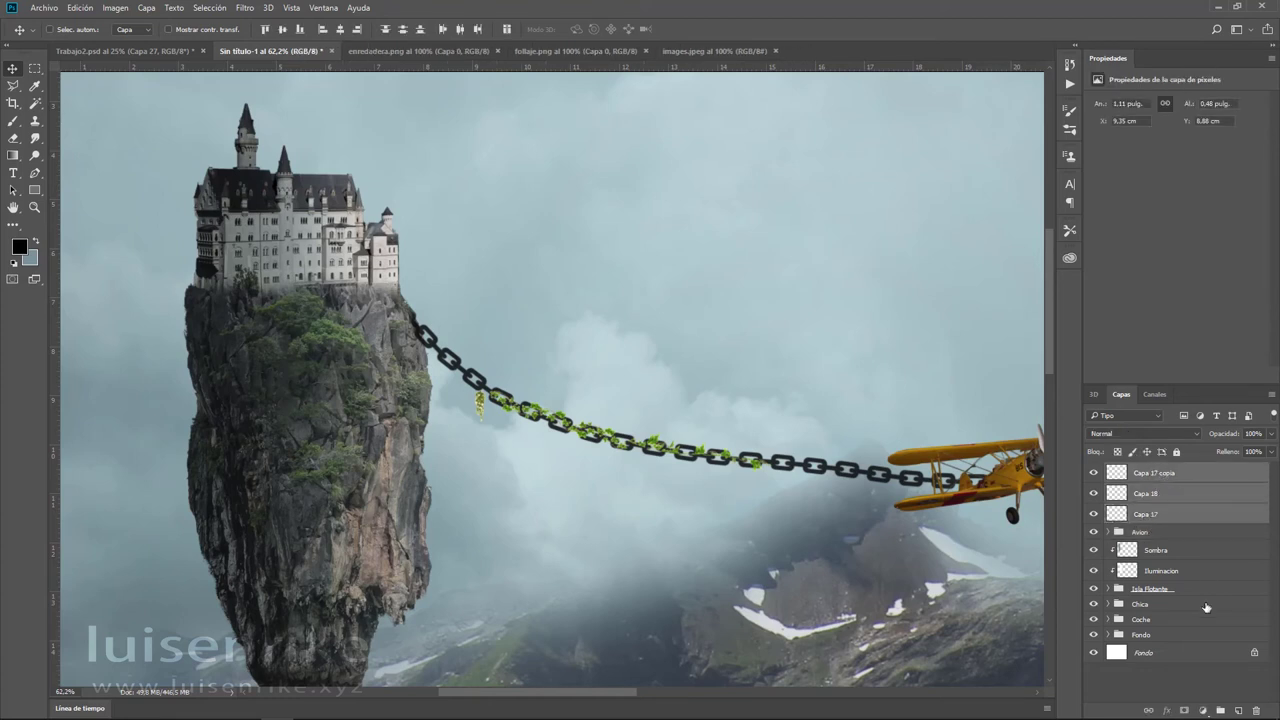
{"action": "left_click", "coordinate": [1239, 712]}
{"action": "key", "text": "ctrl+z"}
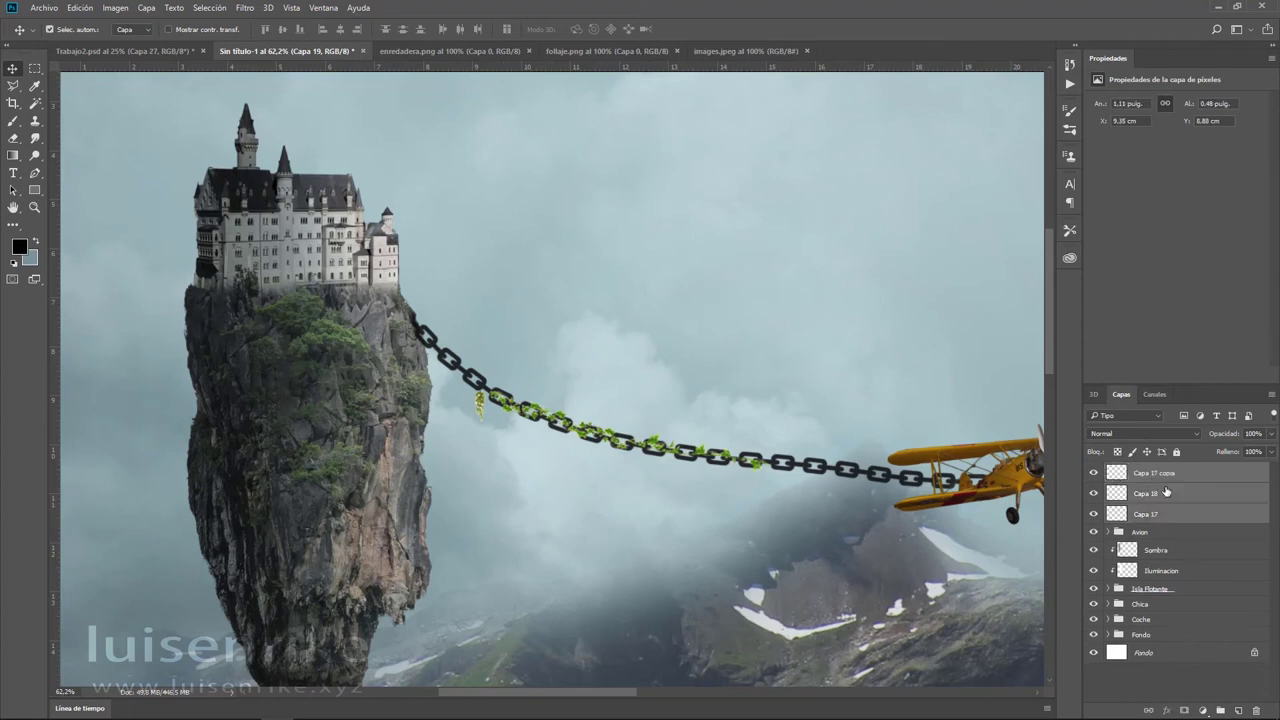
{"action": "left_click_drag", "start_coordinate": [1166, 491], "coordinate": [1220, 710]}
{"action": "type", "text": "Vegetacion"}
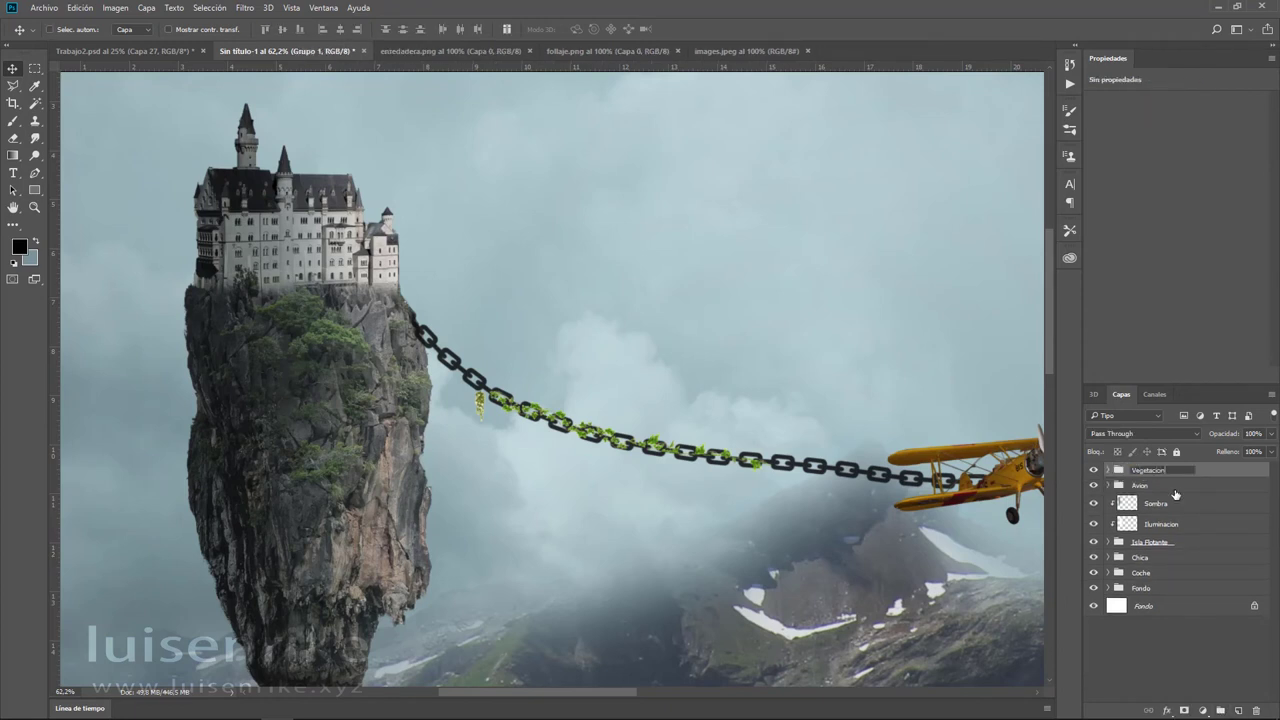
{"action": "key", "text": "Return"}
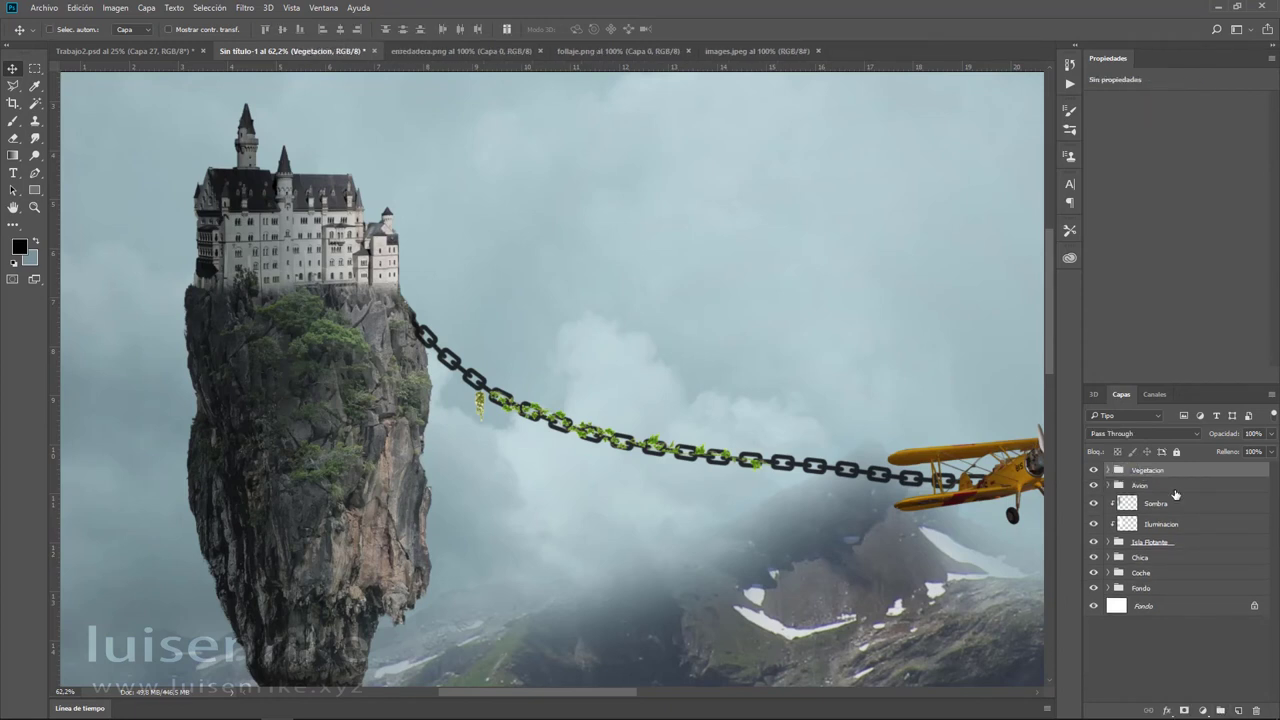
- Add a Curves adjustment with its midpoint pulled down, clipped to the vines
{"action": "left_click", "coordinate": [1202, 711]}
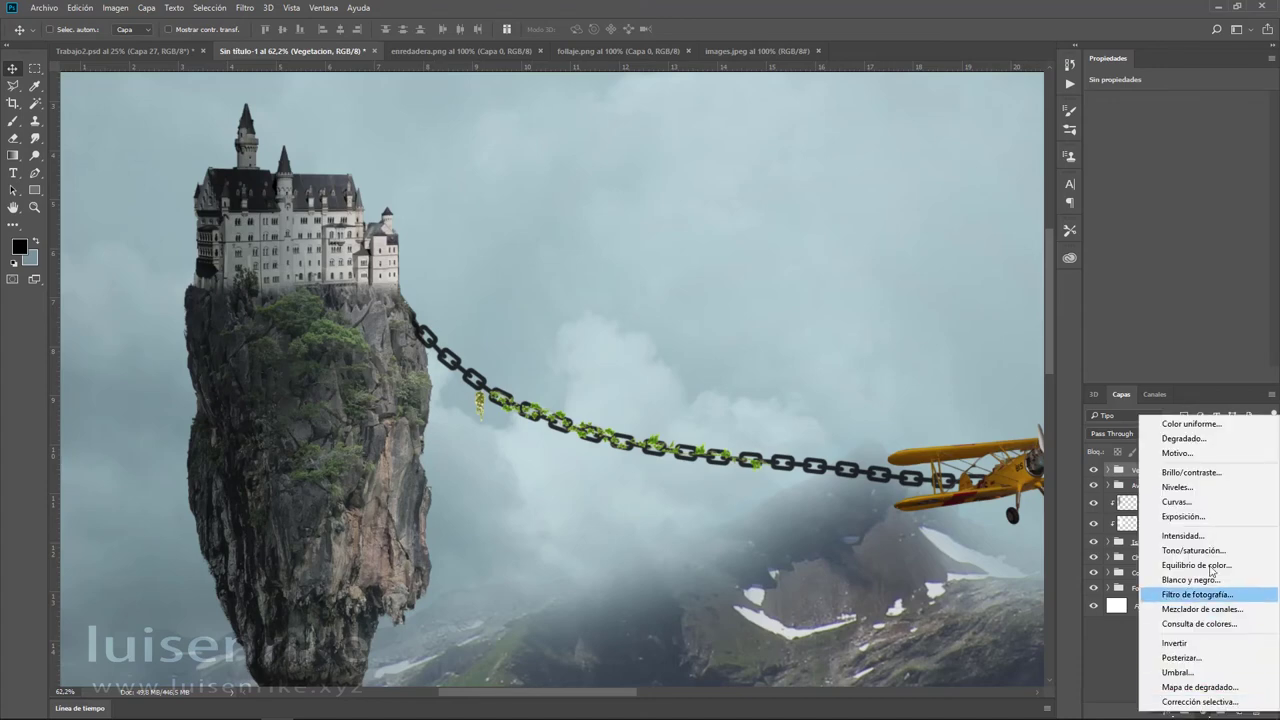
{"action": "left_click", "coordinate": [1165, 505]}
{"action": "left_click_drag", "start_coordinate": [1192, 199], "coordinate": [1191, 219]}
{"action": "left_click", "coordinate": [1178, 376]}
- Add a clipped Brightness/Contrast adjustment at brightness -94, contrast 42
{"action": "left_click", "coordinate": [1202, 711]}
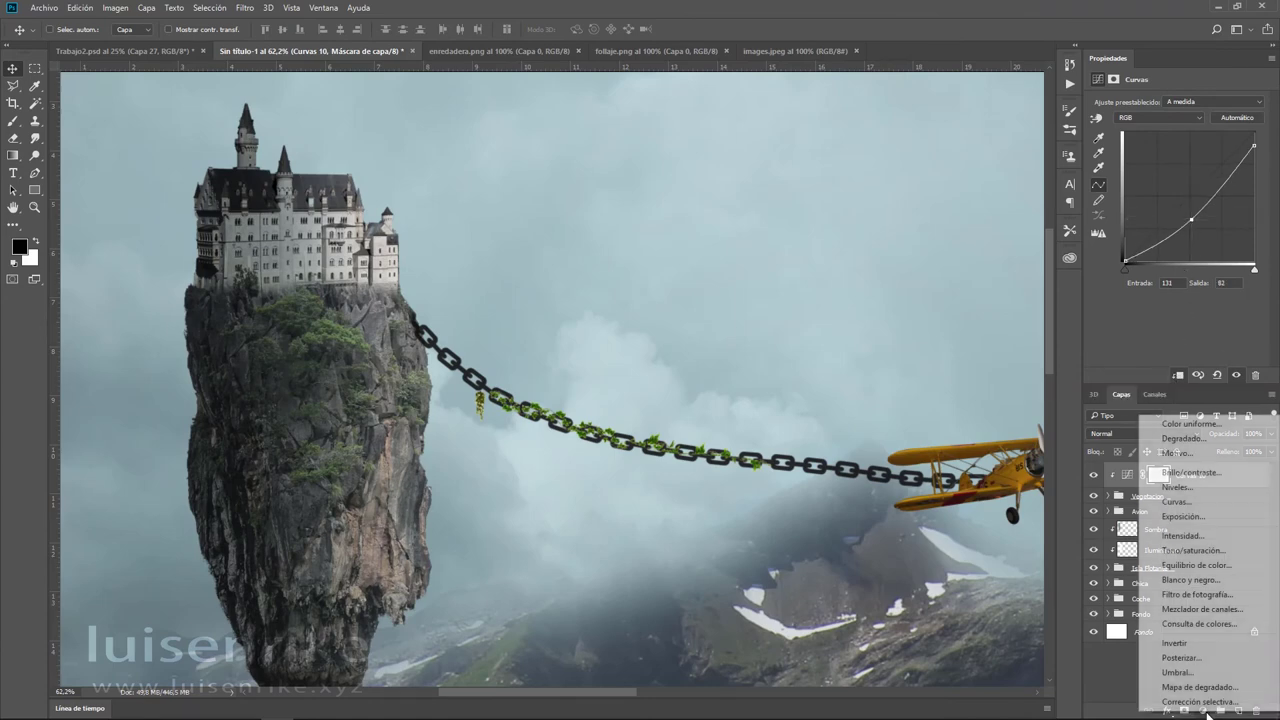
{"action": "left_click", "coordinate": [1186, 471]}
{"action": "left_click_drag", "start_coordinate": [1176, 134], "coordinate": [1140, 135]}
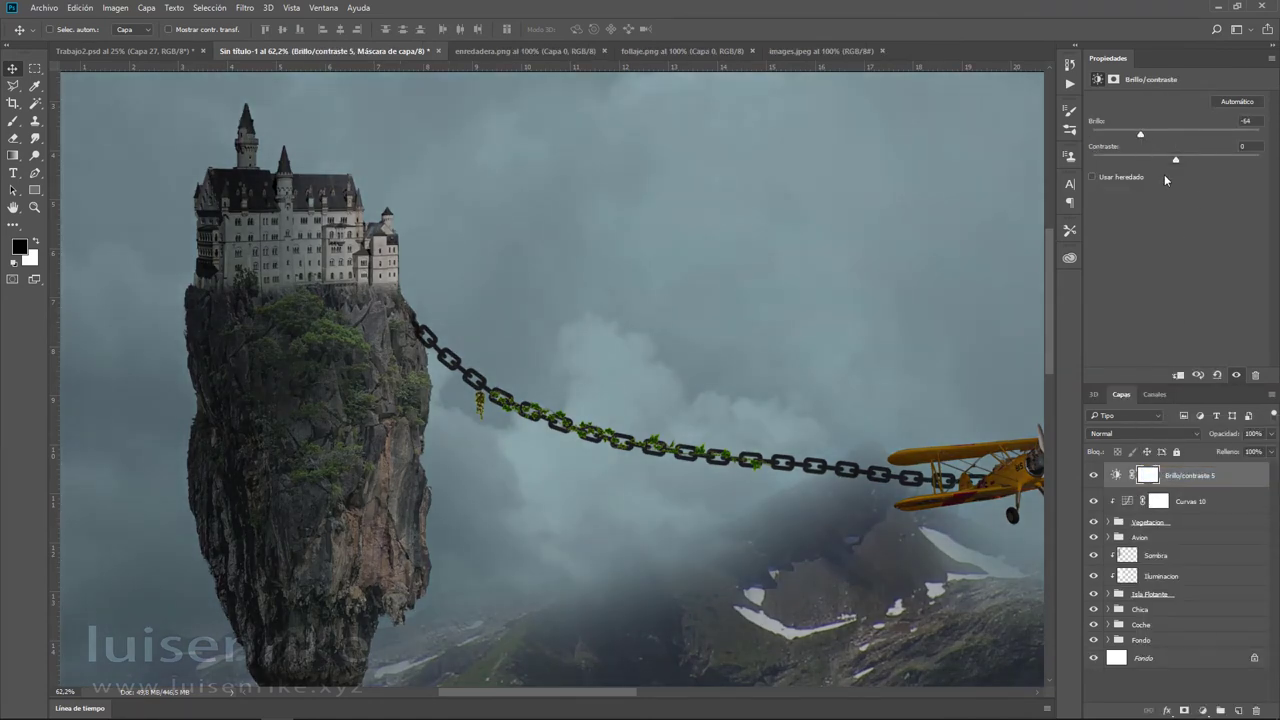
{"action": "left_click", "coordinate": [1178, 376]}
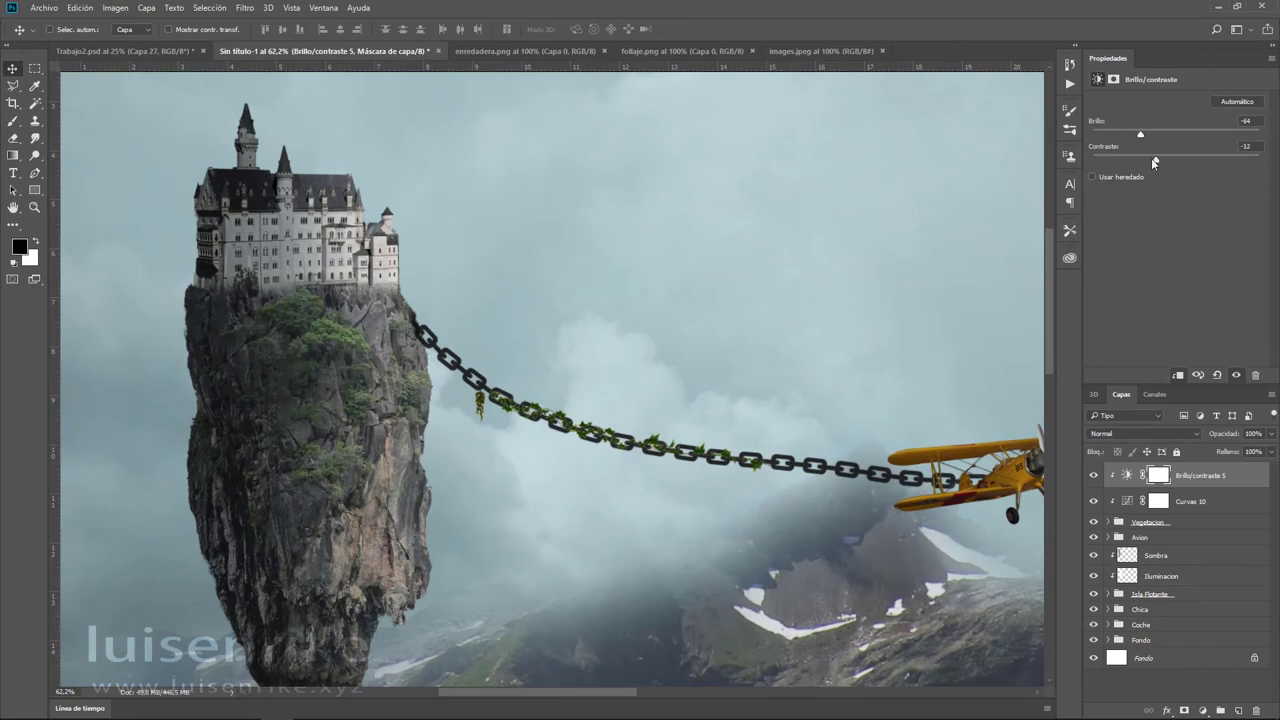
{"action": "left_click_drag", "start_coordinate": [1137, 139], "coordinate": [1126, 142]}
{"action": "left_click", "coordinate": [1107, 522]}
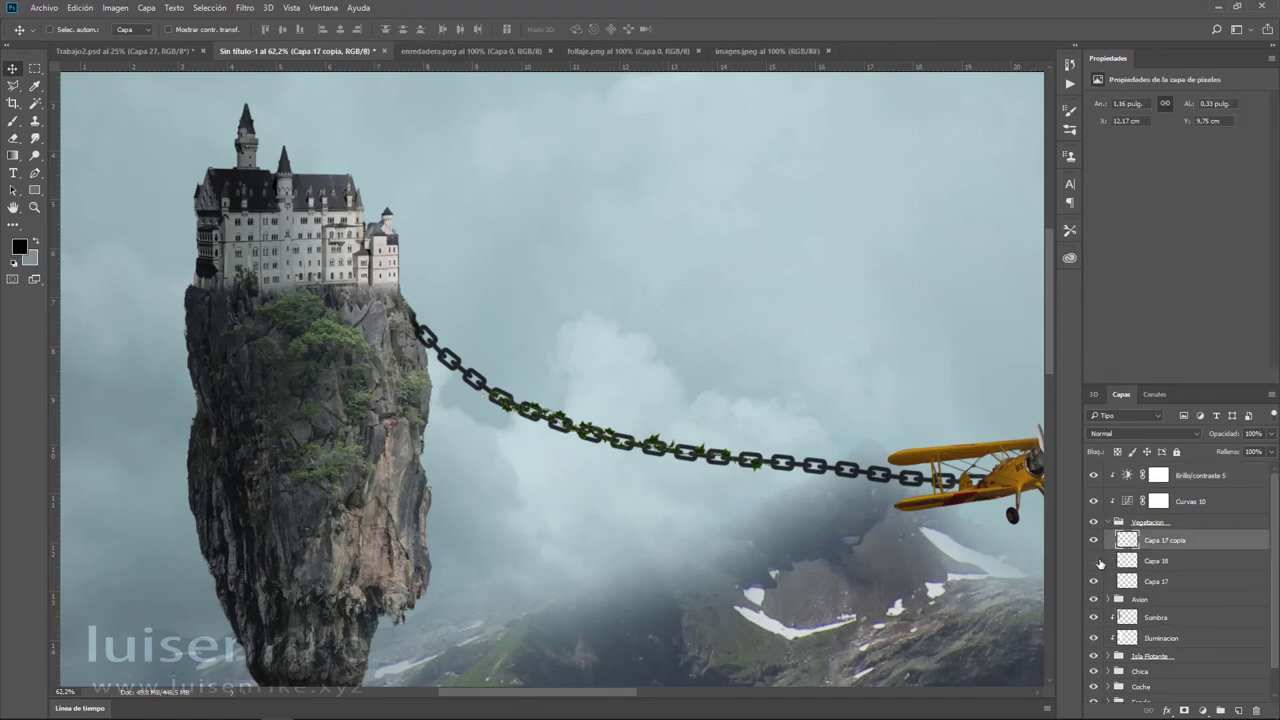
- Duplicate the Capa 18 hanging vine twice along the chain's middle, stretching one and shortening the other
{"action": "left_click", "coordinate": [1100, 561]}
{"action": "left_click_drag", "start_coordinate": [490, 412], "coordinate": [718, 470]}
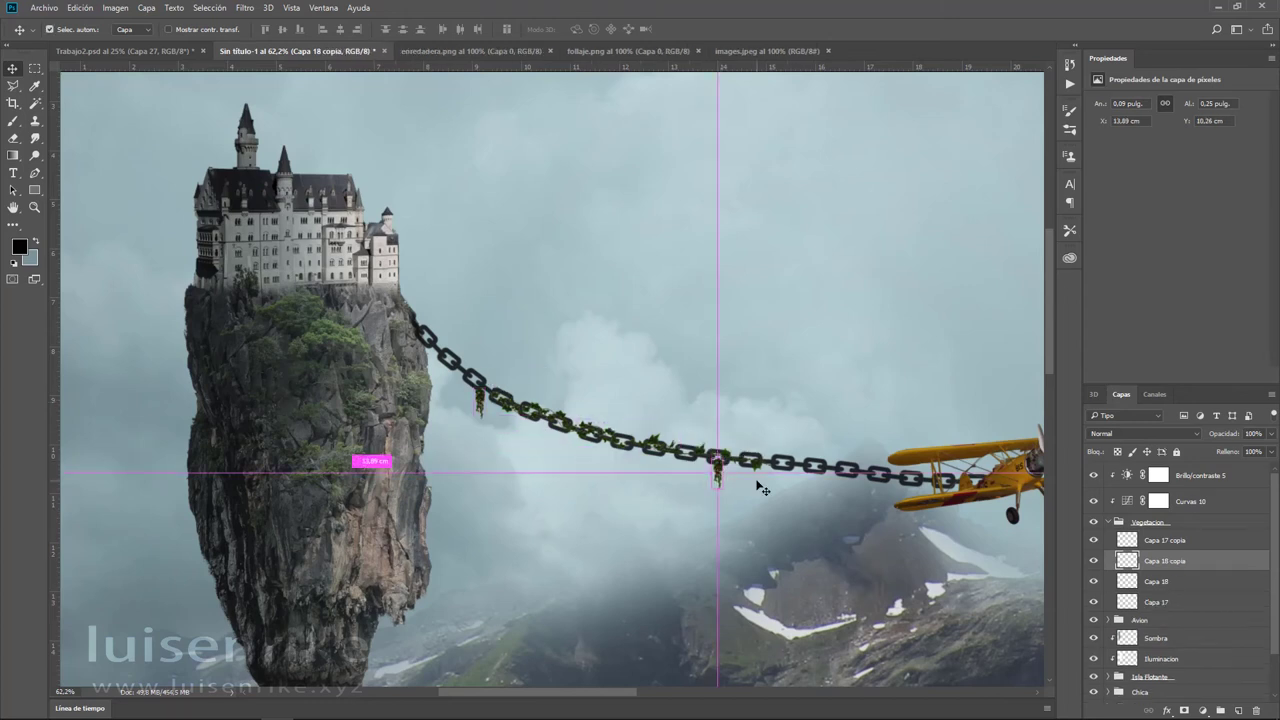
{"action": "key", "text": "ctrl+t"}
{"action": "left_click_drag", "start_coordinate": [718, 470], "coordinate": [718, 468]}
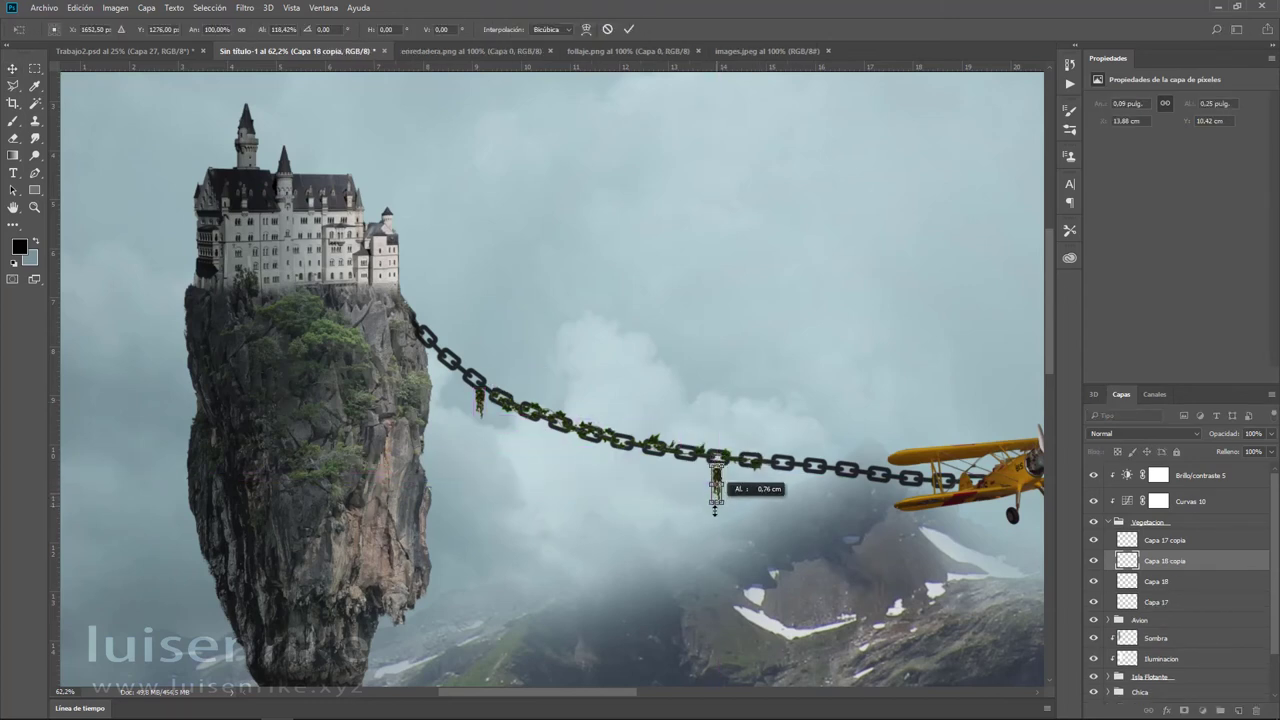
{"action": "key", "text": "Return"}
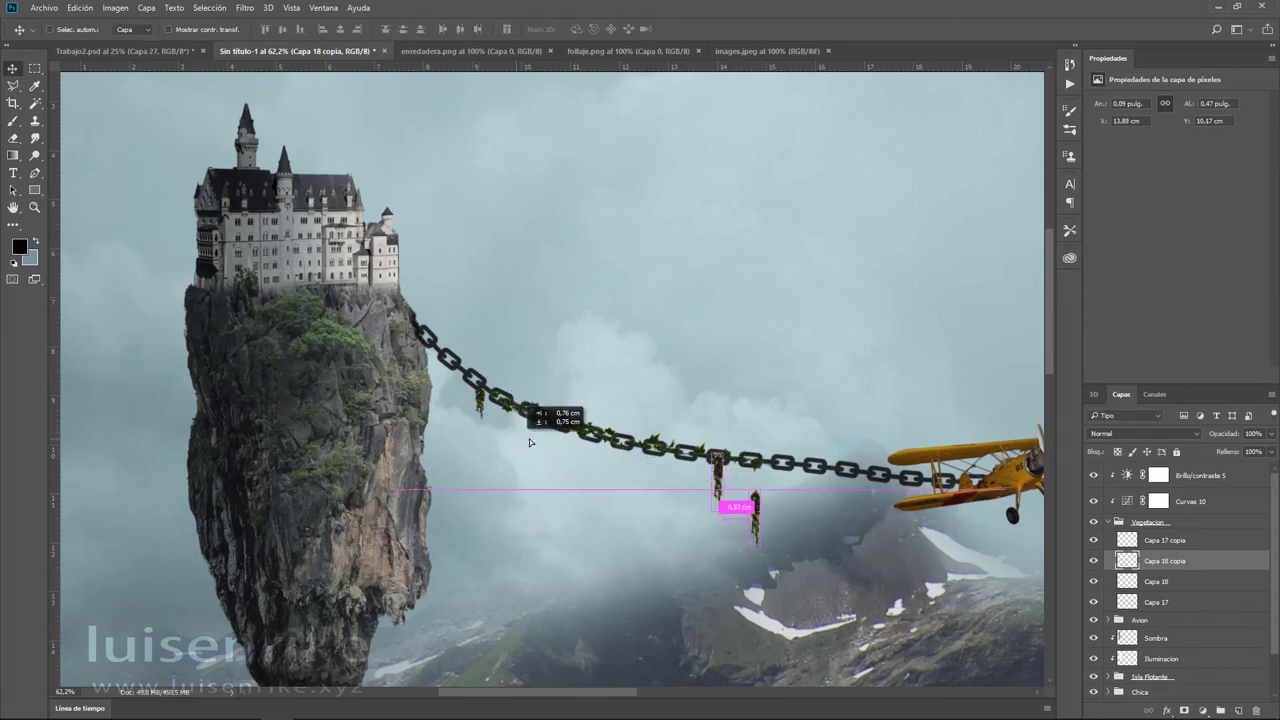
{"action": "left_click_drag", "start_coordinate": [516, 439], "coordinate": [594, 414]}
{"action": "key", "text": "ctrl+t"}
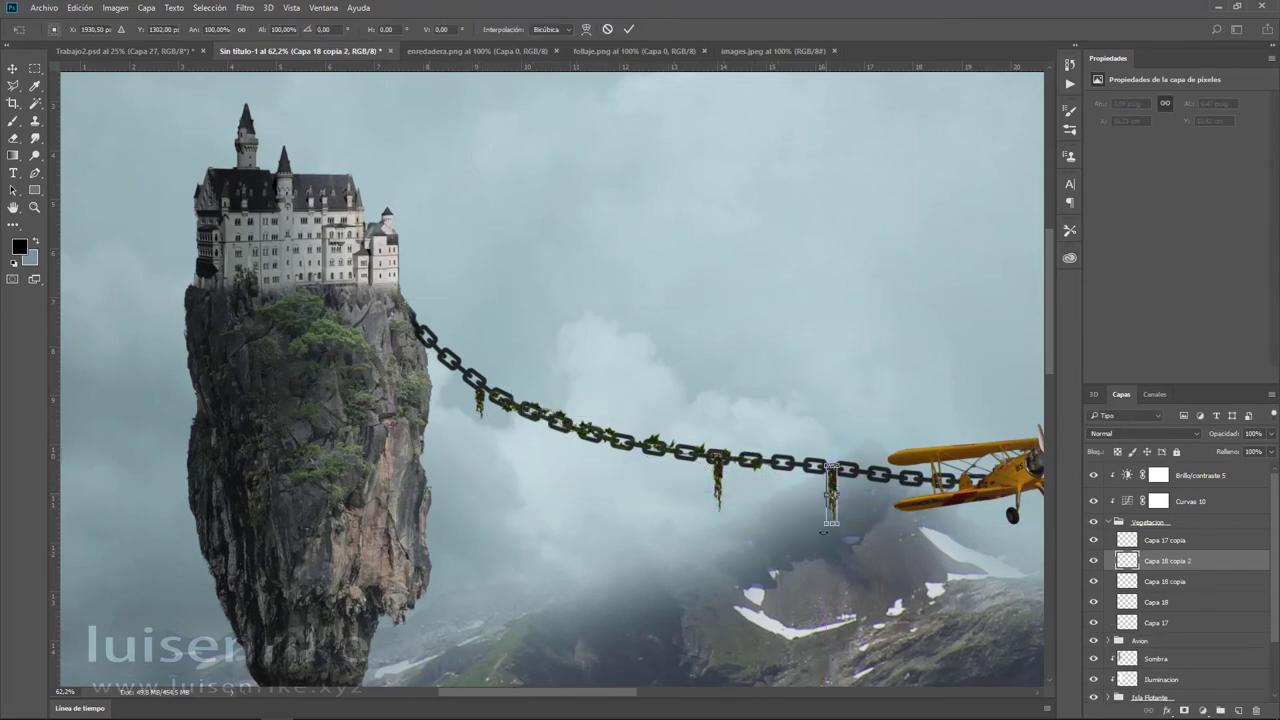
{"action": "left_click_drag", "start_coordinate": [831, 523], "coordinate": [831, 484]}
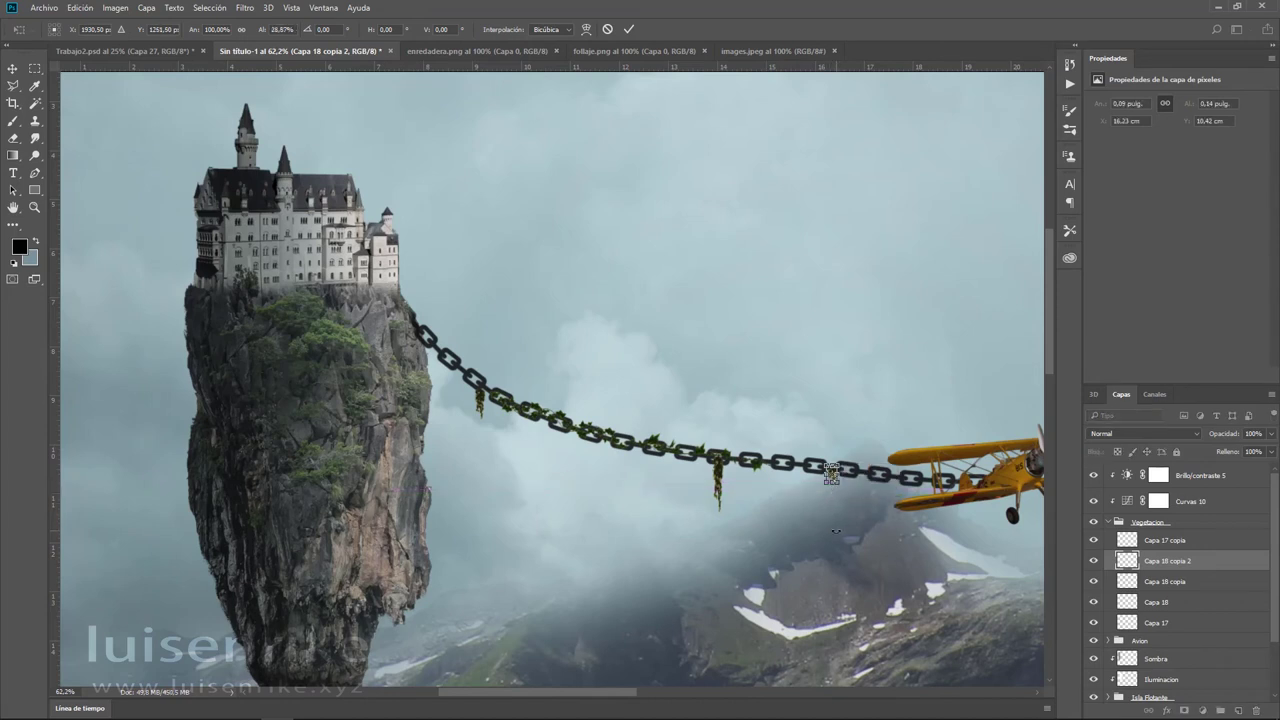
{"action": "key", "text": "Return"}
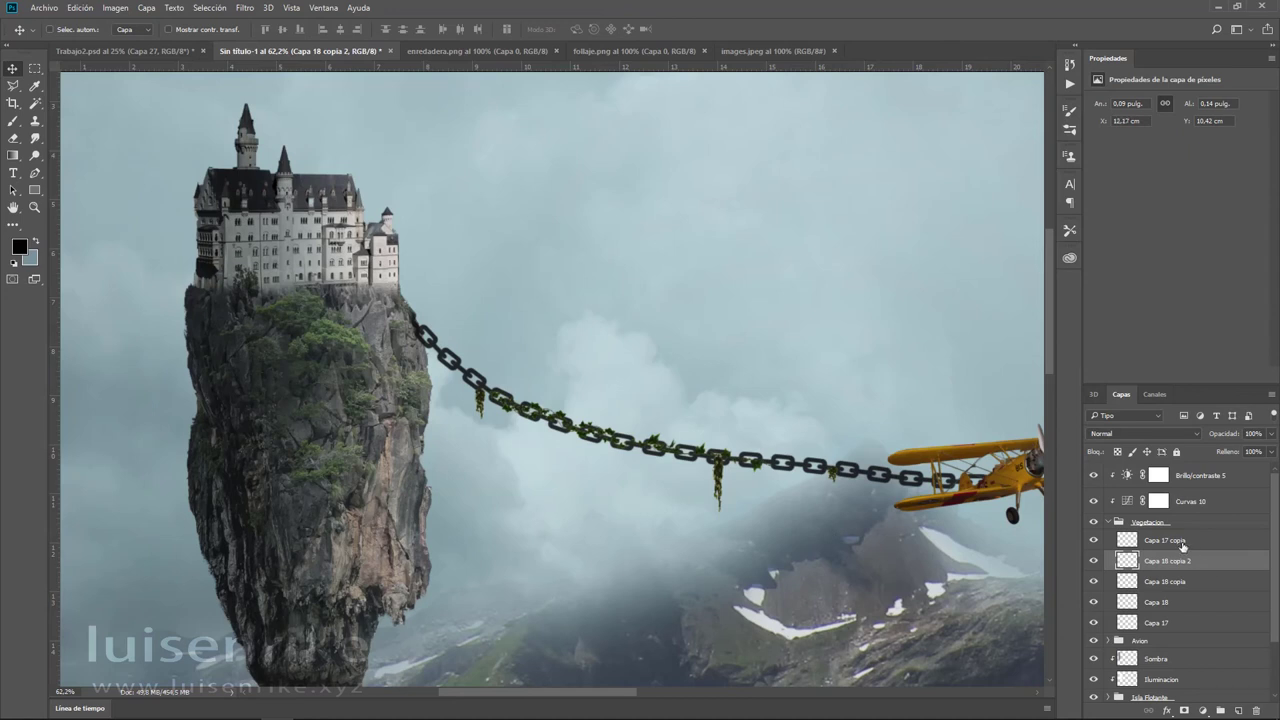
- Copy the Capa 17 copia strand along the chain and angle one copy onto the upper chain
{"action": "left_click", "coordinate": [1183, 542]}
{"action": "left_click_drag", "start_coordinate": [720, 465], "coordinate": [869, 484]}
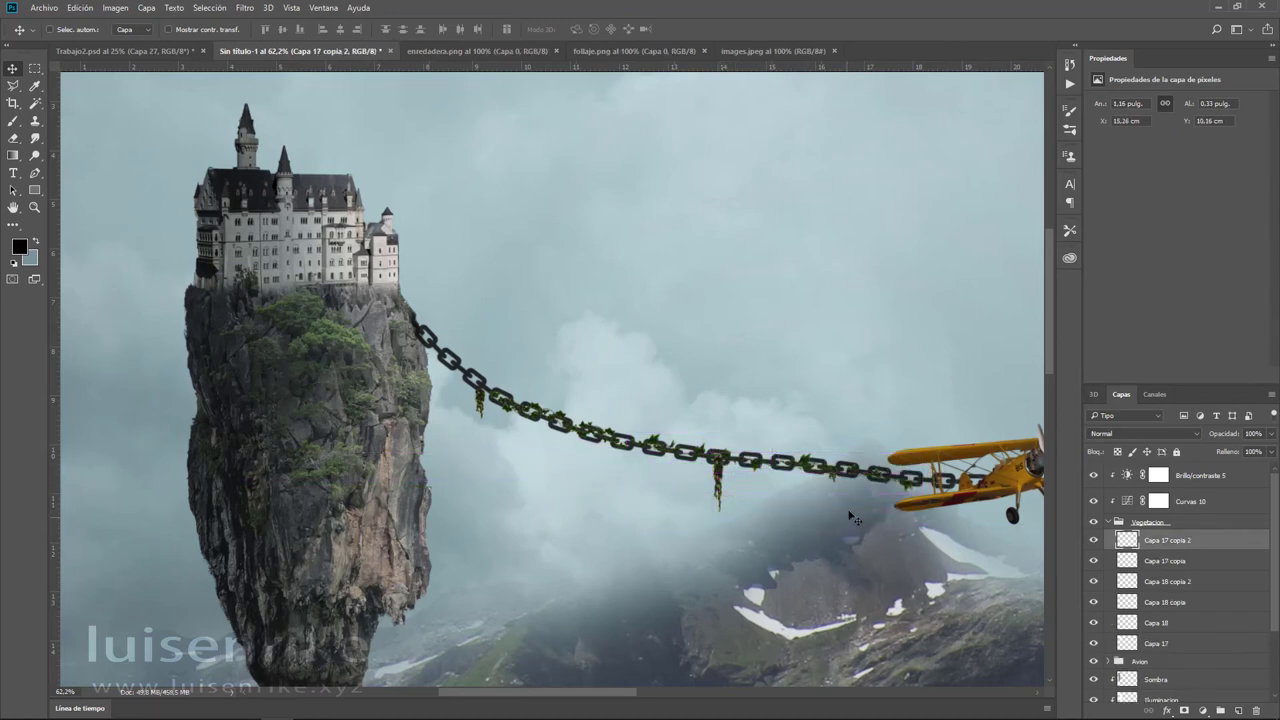
{"action": "left_click_drag", "start_coordinate": [855, 478], "coordinate": [565, 337]}
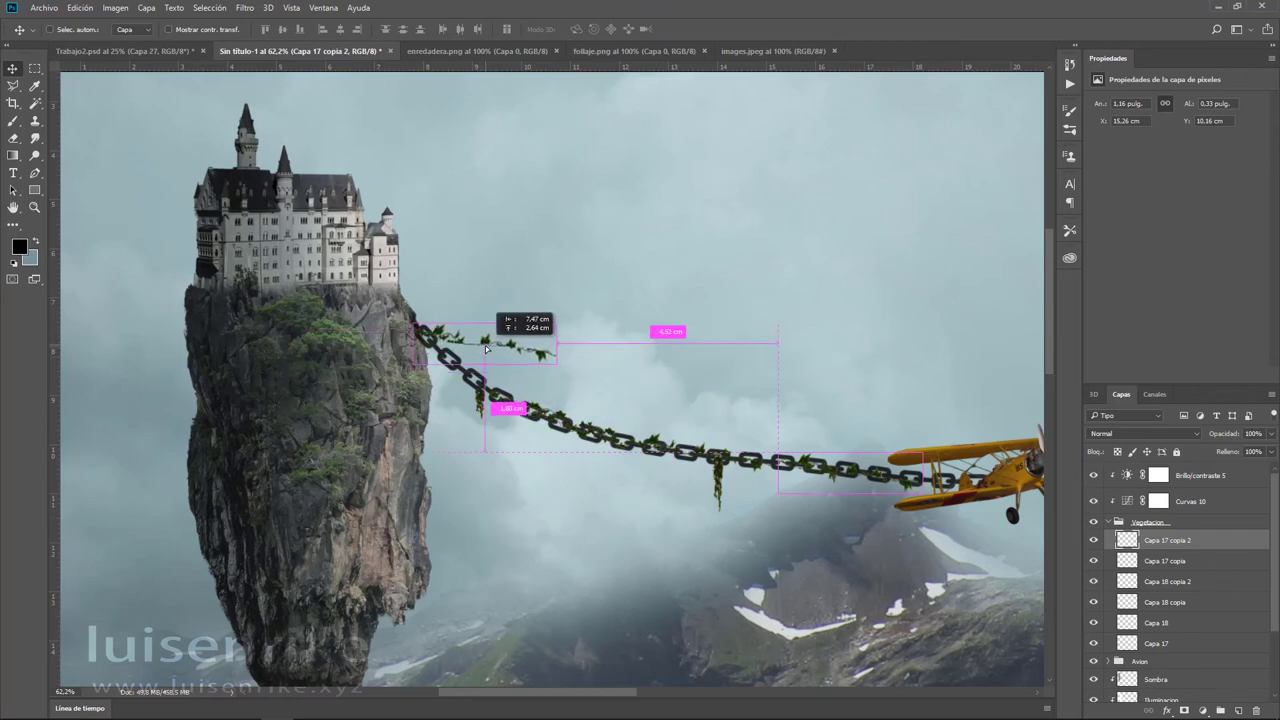
{"action": "key", "text": "ctrl+t"}
{"action": "left_click_drag", "start_coordinate": [573, 316], "coordinate": [595, 345]}
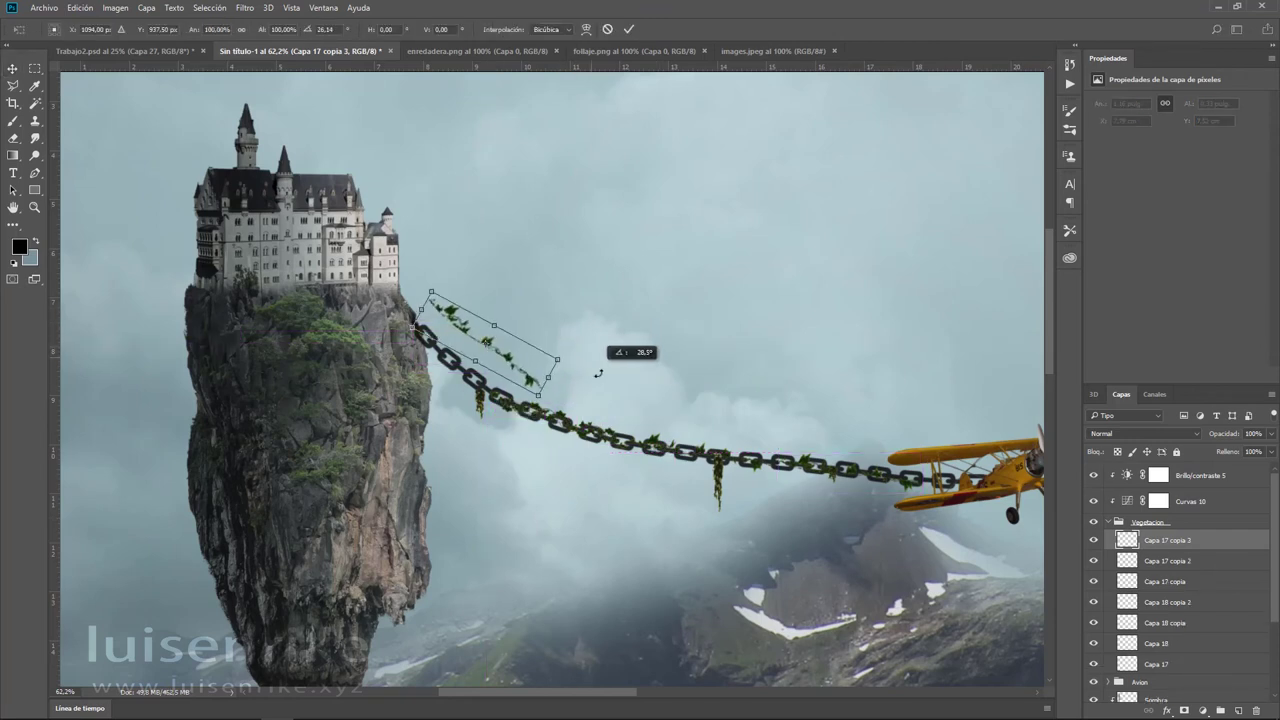
{"action": "left_click_drag", "start_coordinate": [521, 363], "coordinate": [500, 400]}
{"action": "key", "text": "Return"}
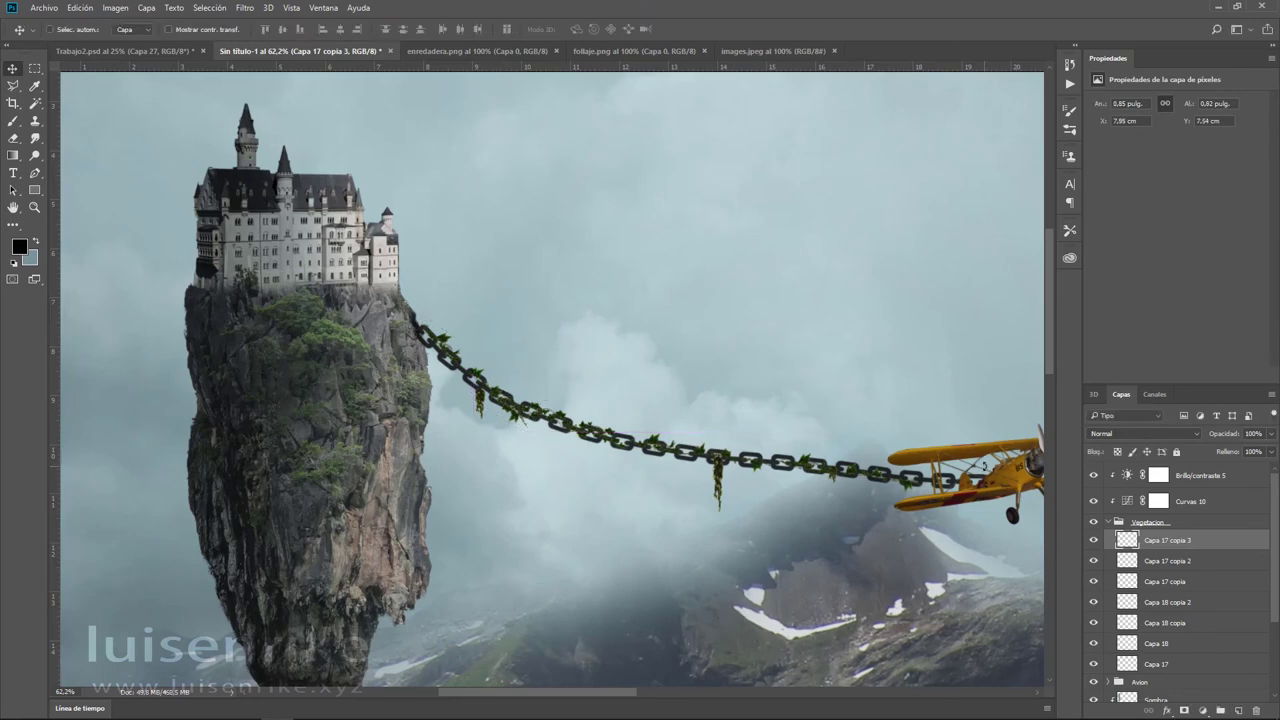
{"action": "scroll", "coordinate": [183, 165], "scroll_direction": "down", "scroll_amount": 3}
{"action": "scroll", "coordinate": [183, 165], "scroll_direction": "down", "scroll_amount": 3}
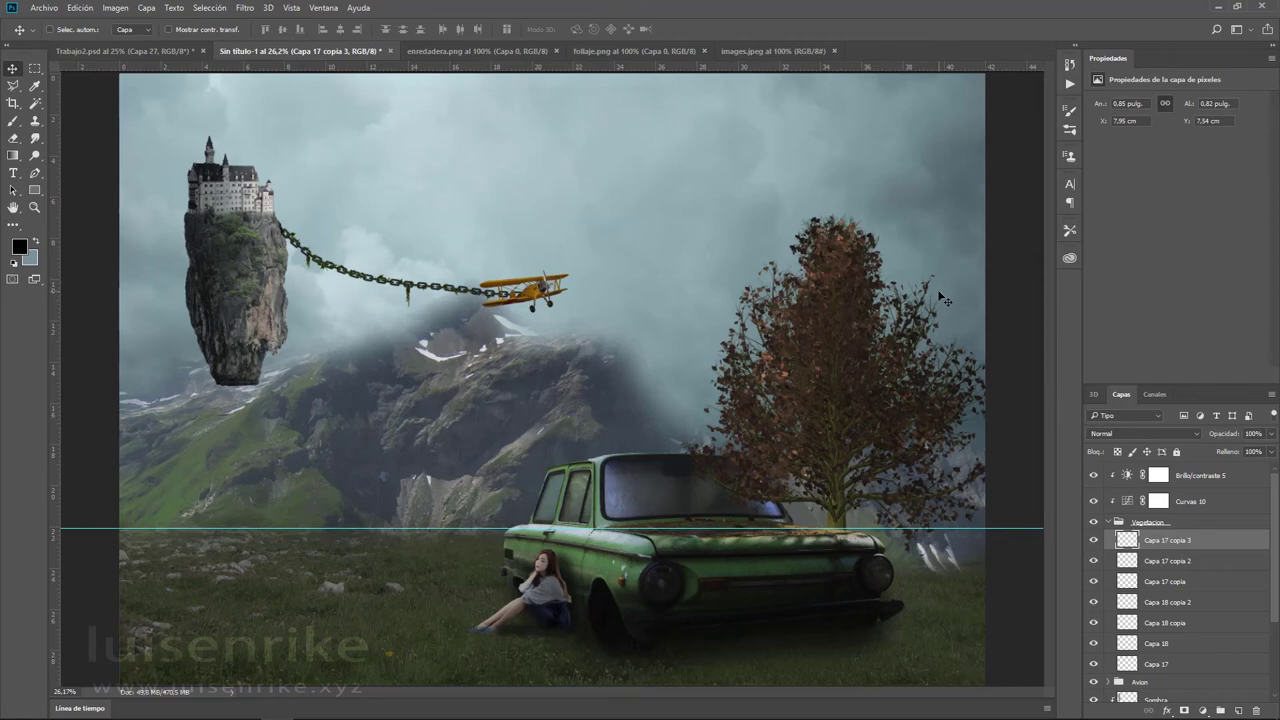
- Close the images.jpeg, follaje.png and enredadera.png documents
{"action": "left_click", "coordinate": [750, 53]}
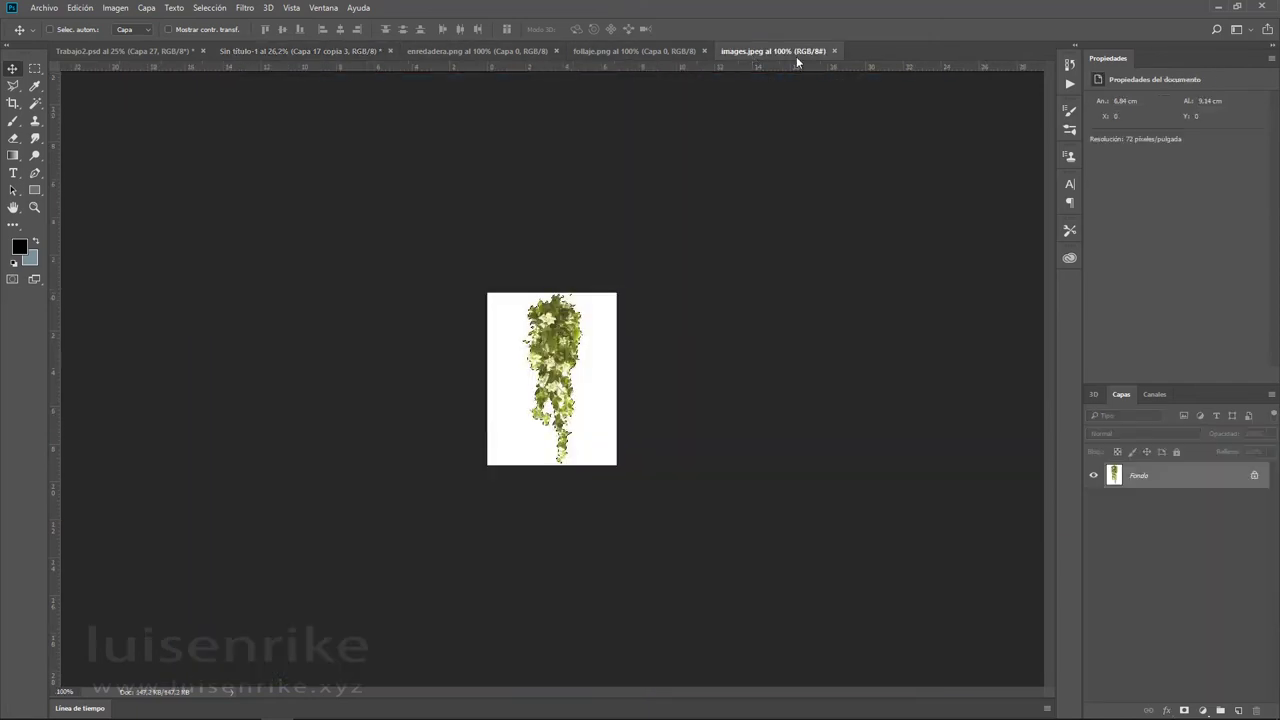
{"action": "left_click", "coordinate": [833, 51]}
{"action": "left_click", "coordinate": [691, 50]}
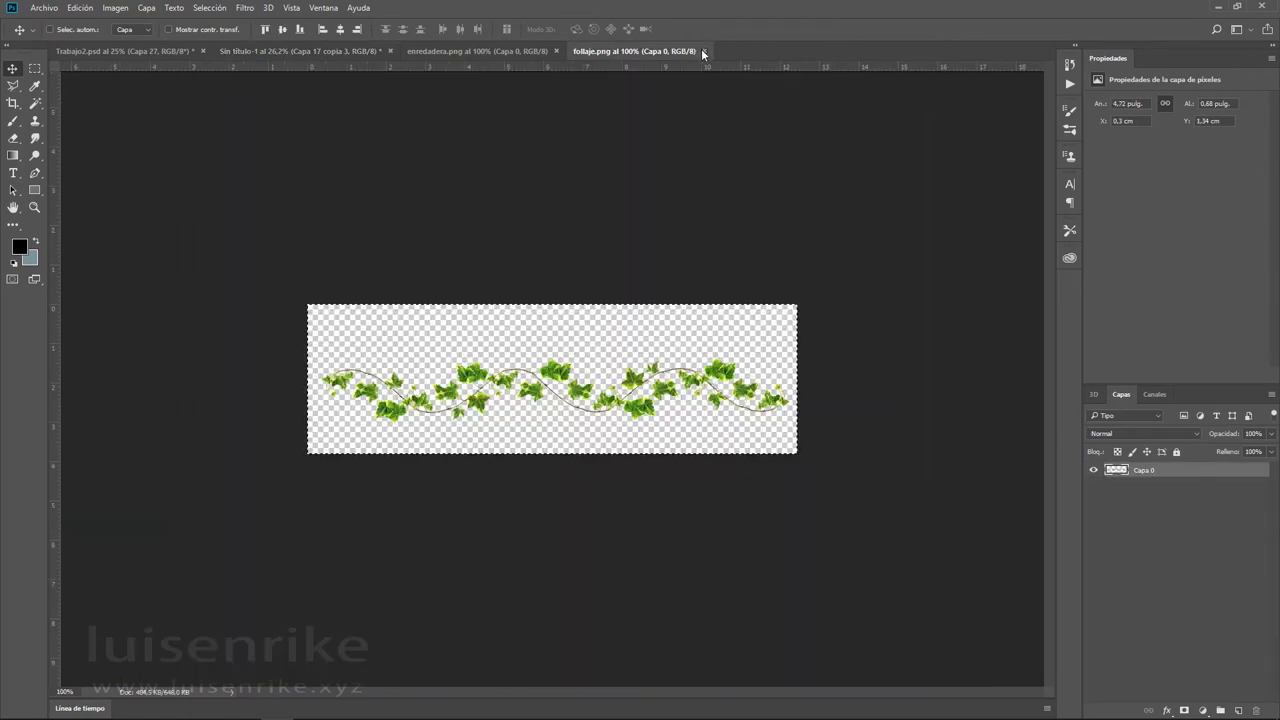
{"action": "left_click", "coordinate": [703, 50]}
{"action": "left_click", "coordinate": [550, 52]}
{"action": "left_click", "coordinate": [555, 51]}
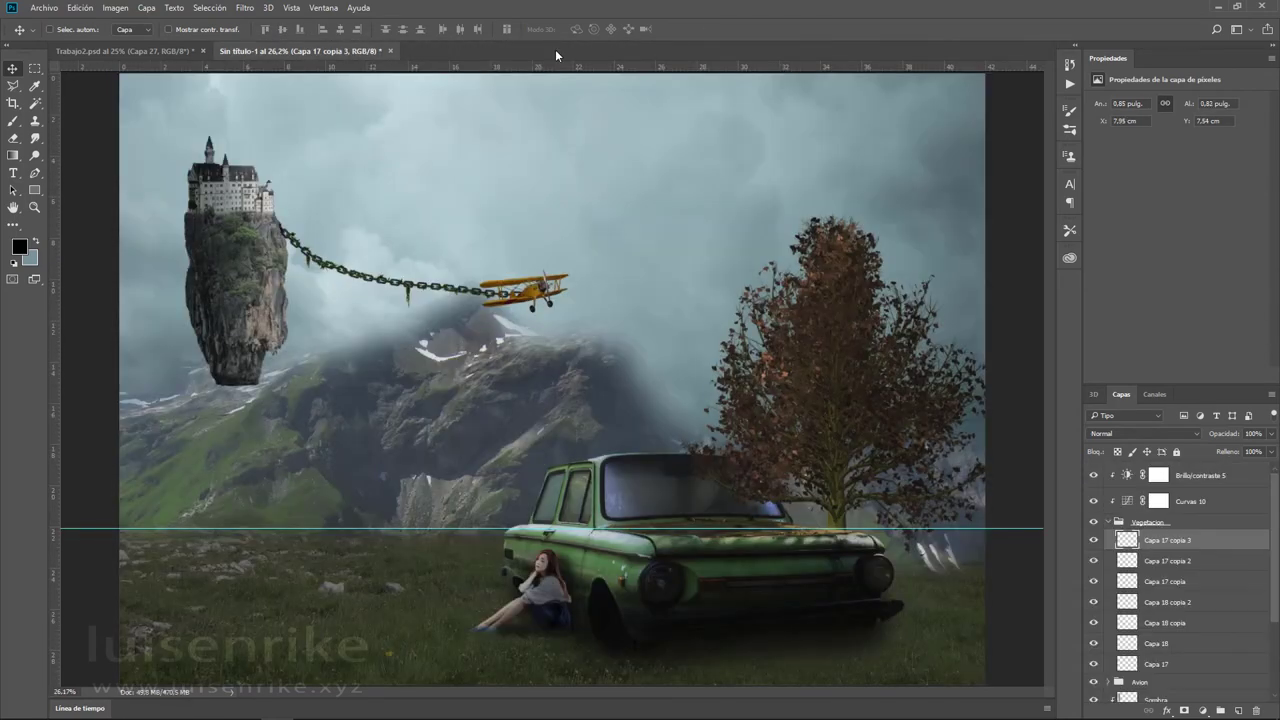
- Check the Trabajo2.psd reference, then return to the composite and collapse the Vegetacion group
{"action": "left_click", "coordinate": [112, 52]}
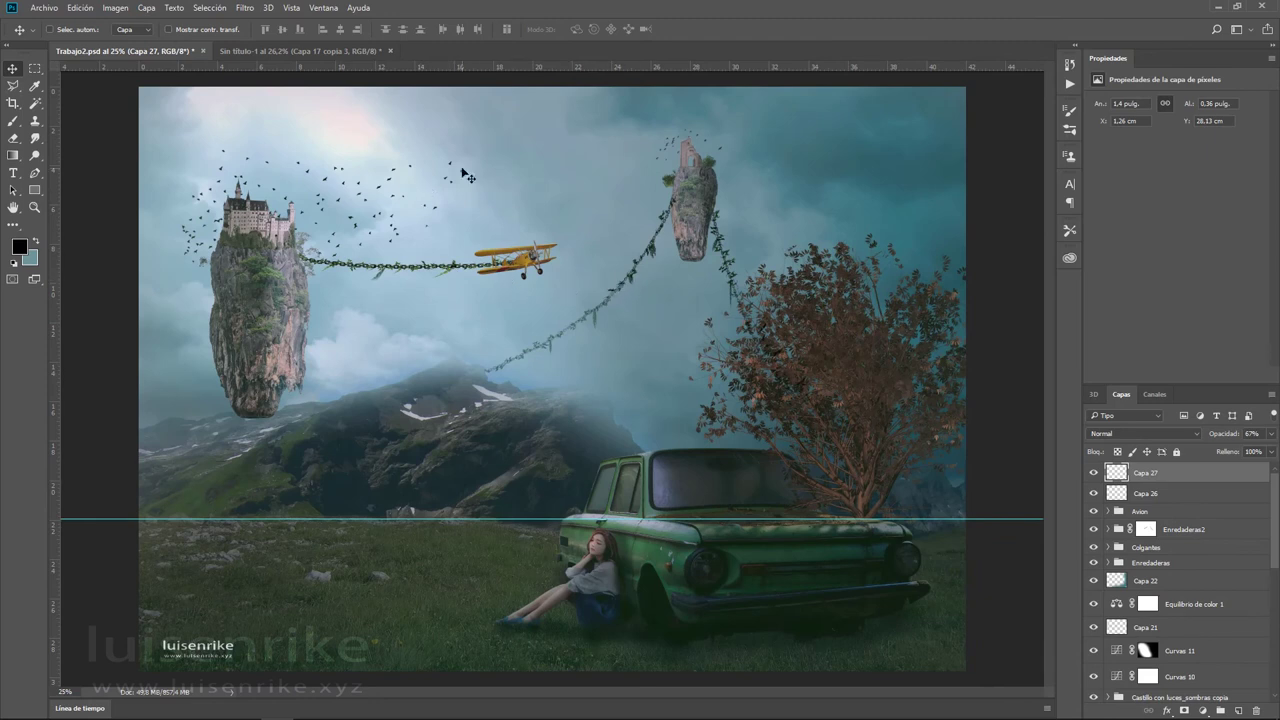
{"action": "left_click", "coordinate": [278, 50]}
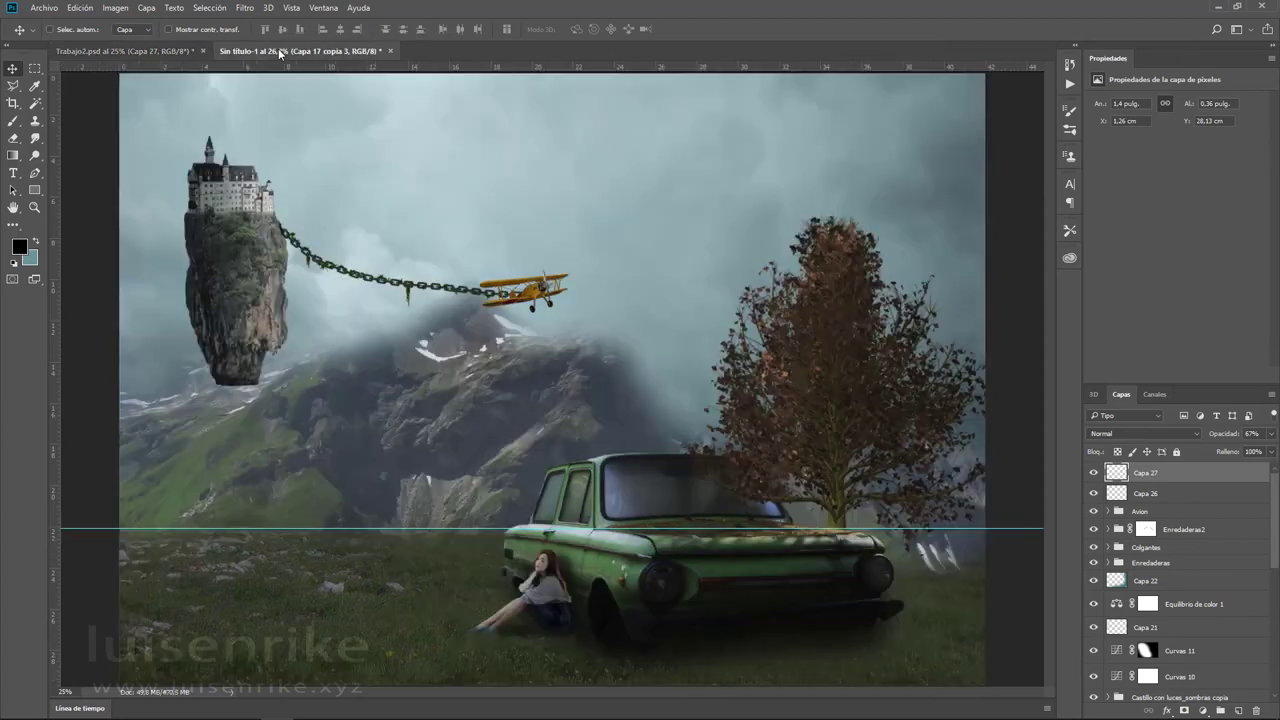
{"action": "left_click", "coordinate": [1109, 523]}
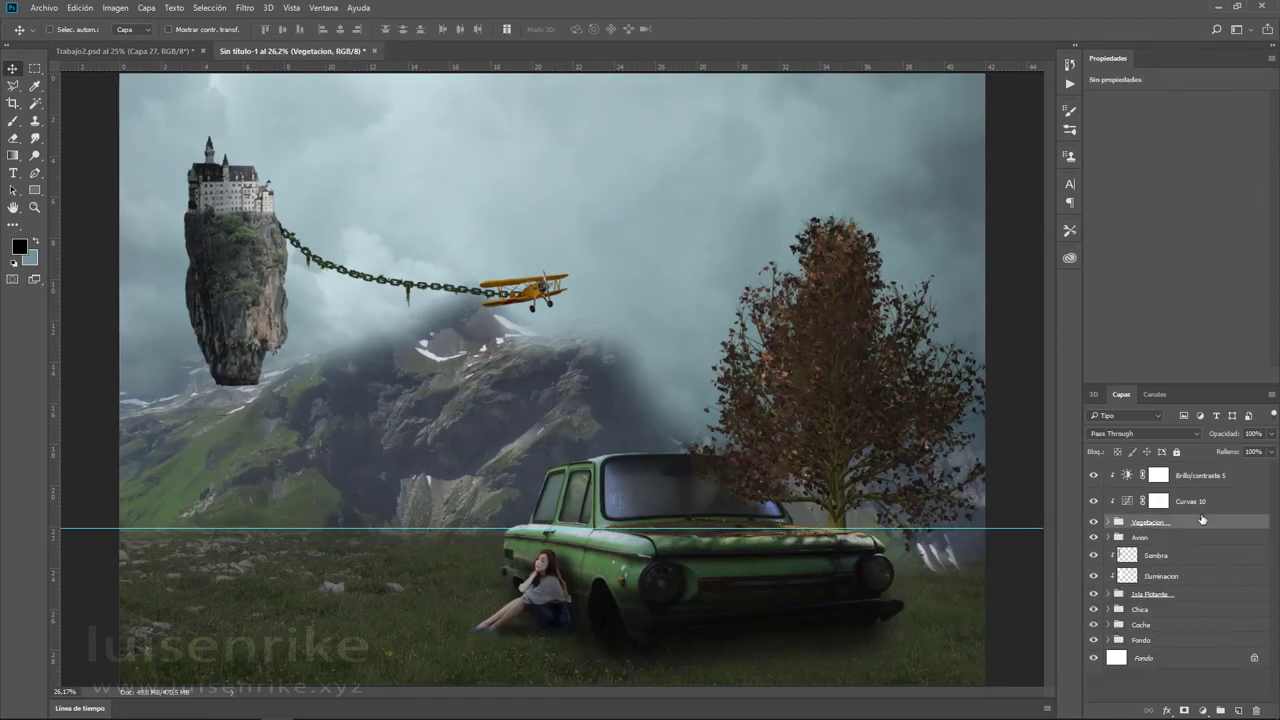
- Group Isla Flotante with its Sombra and Iluminacion layers as grupo isla
{"action": "left_click", "coordinate": [1186, 598]}
{"action": "left_click", "coordinate": [1178, 563], "text": "shift"}
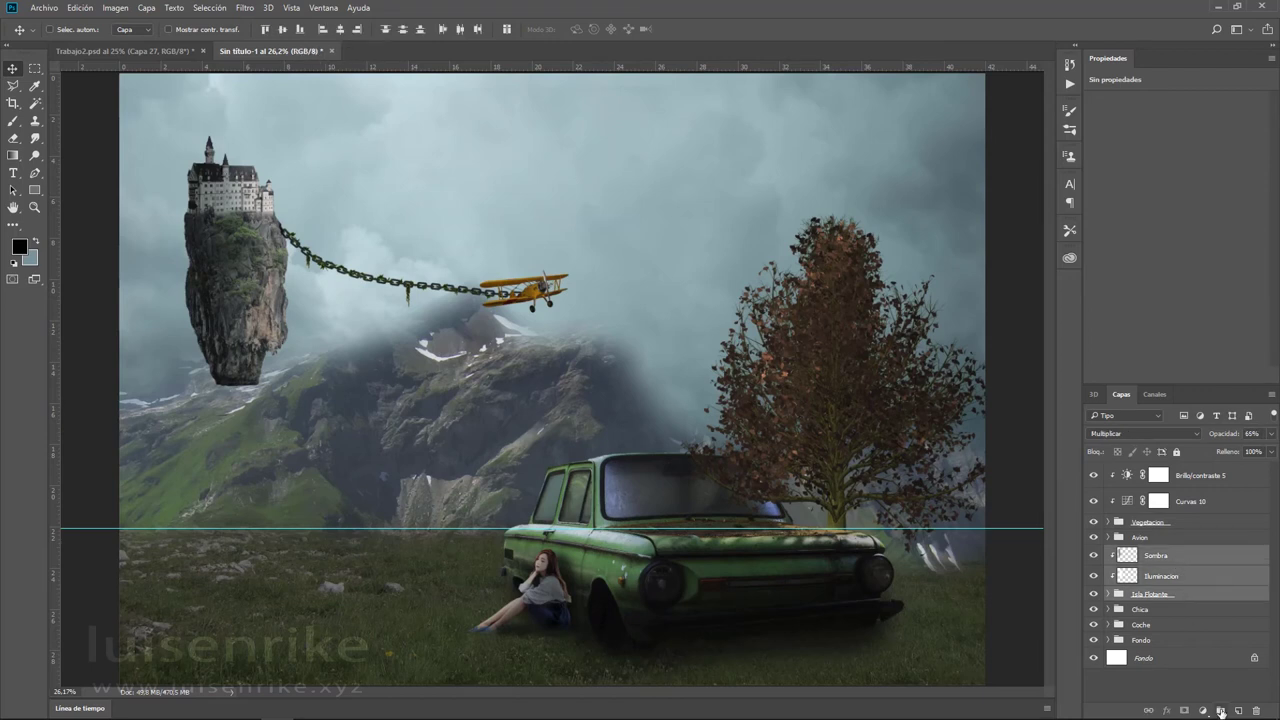
{"action": "left_click", "coordinate": [1221, 712]}
{"action": "double_click", "coordinate": [1144, 553]}
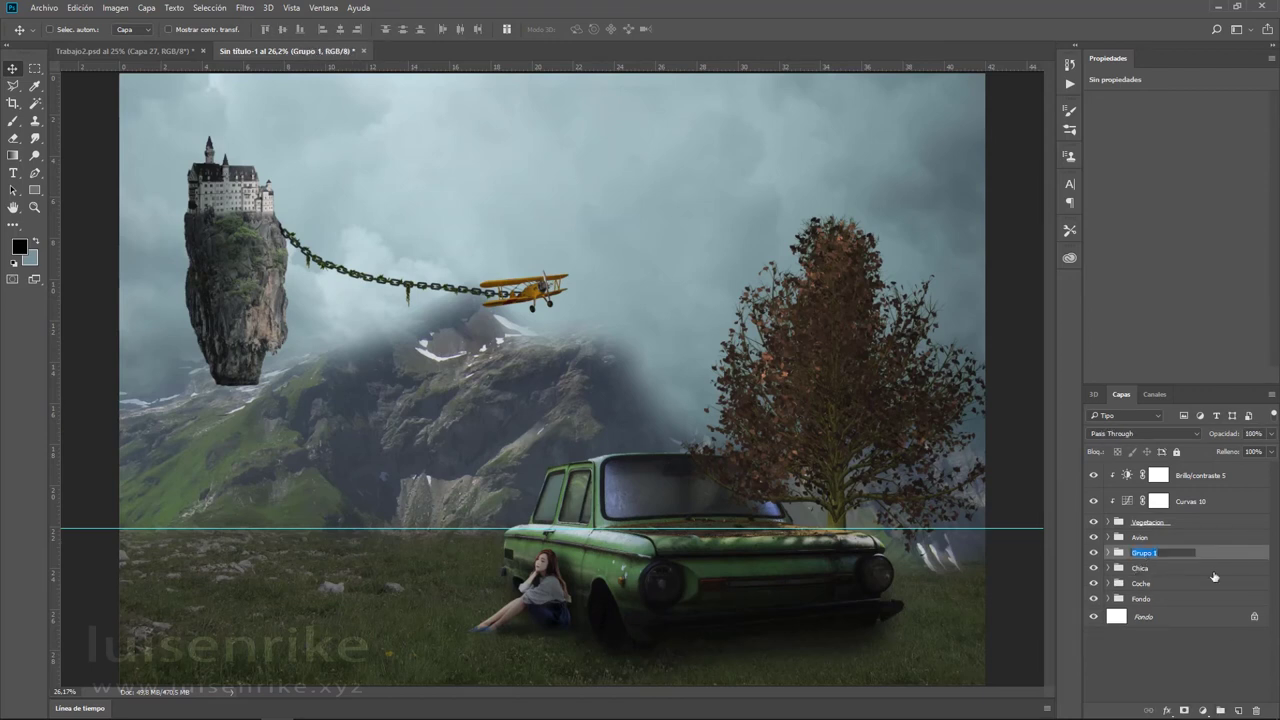
{"action": "type", "text": "gr"}
- Group Vegetacion with its Curves and Brightness/Contrast layers as Grupo Vegetacion
{"action": "left_click", "coordinate": [1166, 522]}
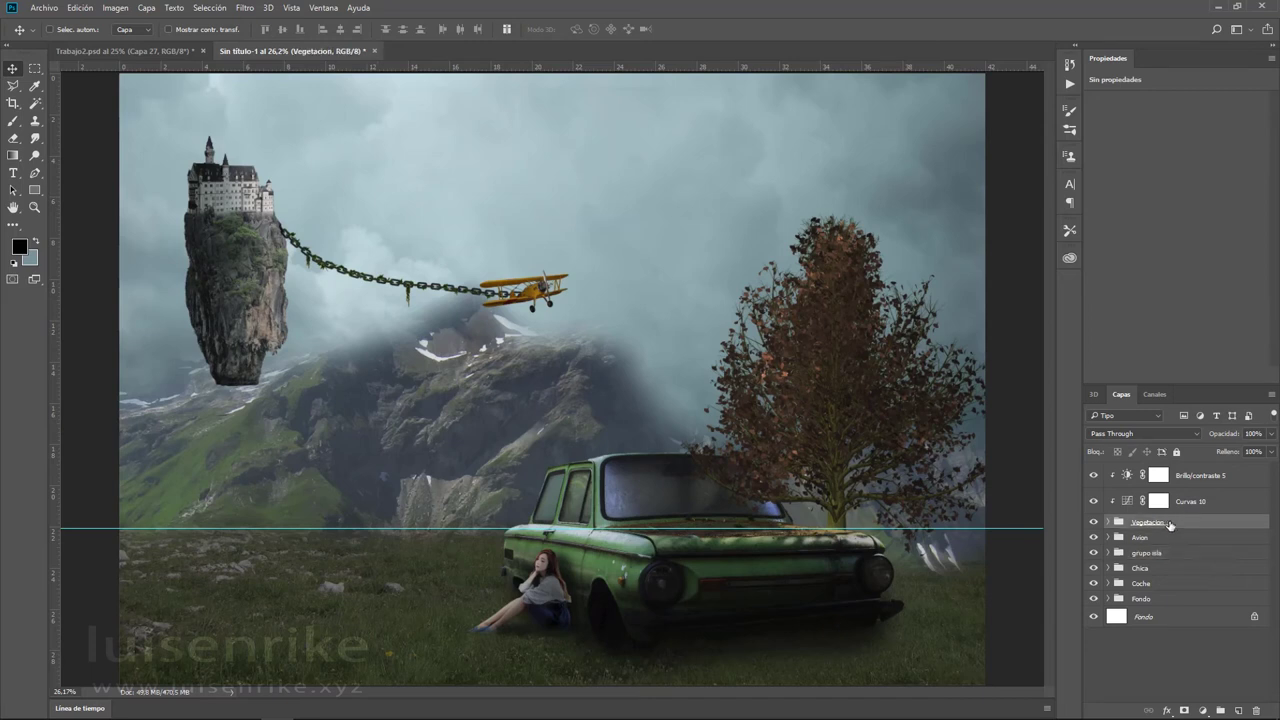
{"action": "left_click", "coordinate": [1200, 478], "text": "shift"}
{"action": "left_click", "coordinate": [1222, 710]}
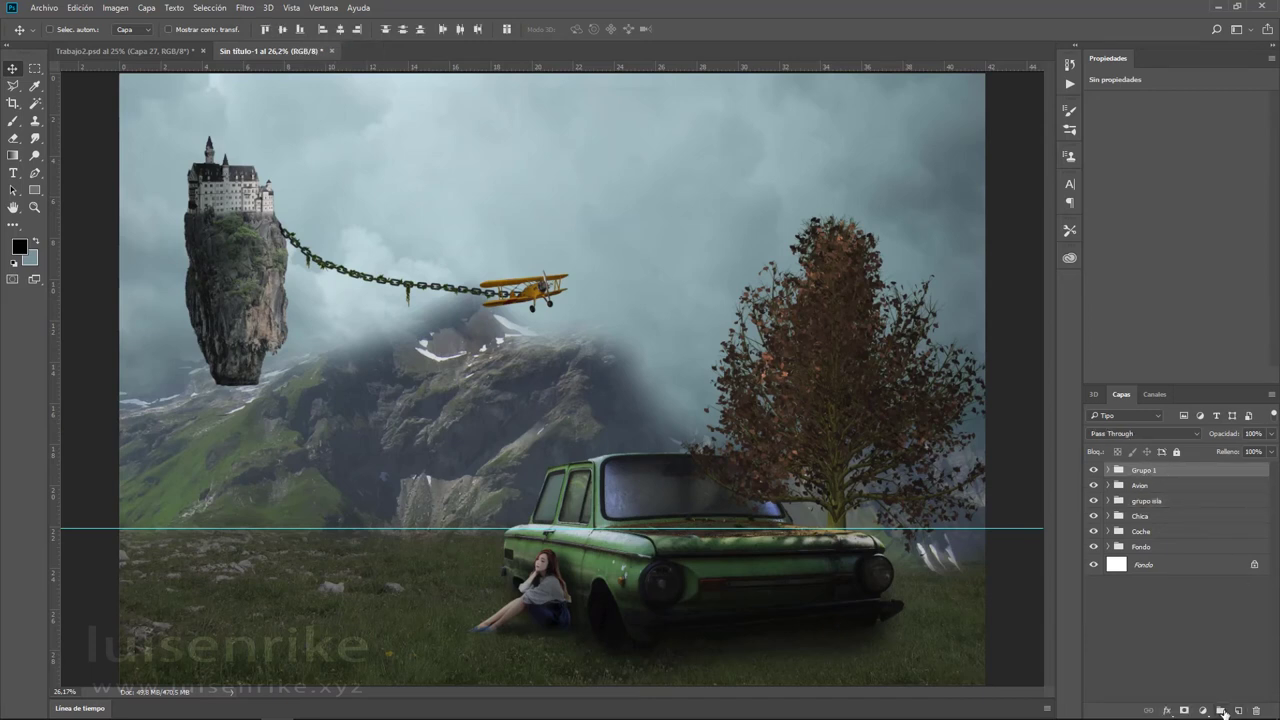
{"action": "double_click", "coordinate": [1158, 472]}
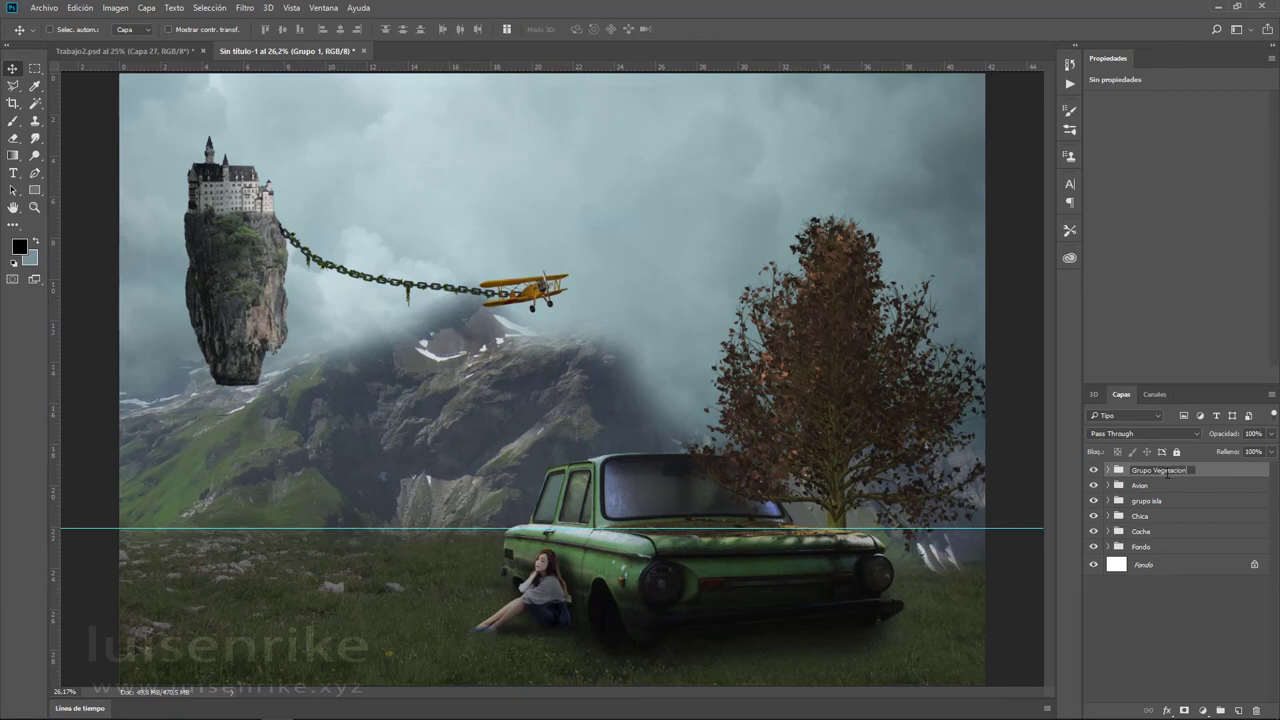
{"action": "key", "text": "Return"}
- Duplicate grupo isla, move the copy to the top of the stack and name it grupo isla derecha
{"action": "left_click_drag", "start_coordinate": [1145, 505], "coordinate": [1238, 710]}
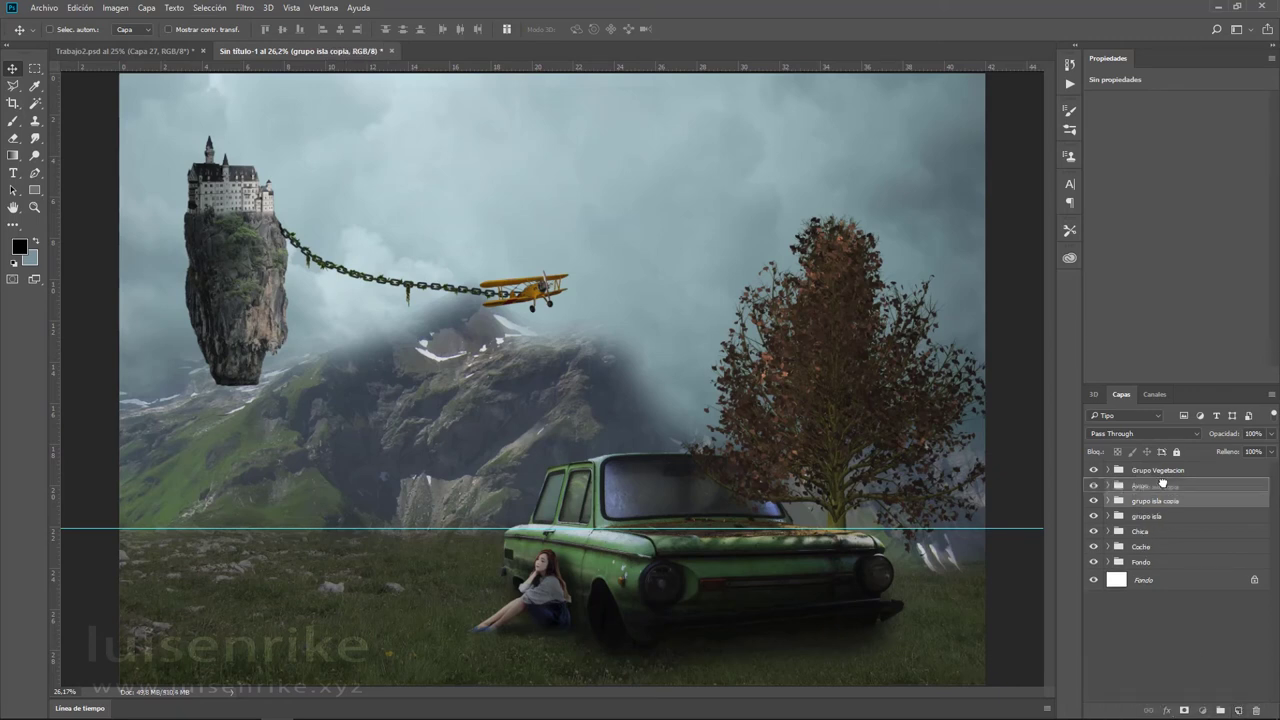
{"action": "left_click_drag", "start_coordinate": [1157, 505], "coordinate": [1186, 474]}
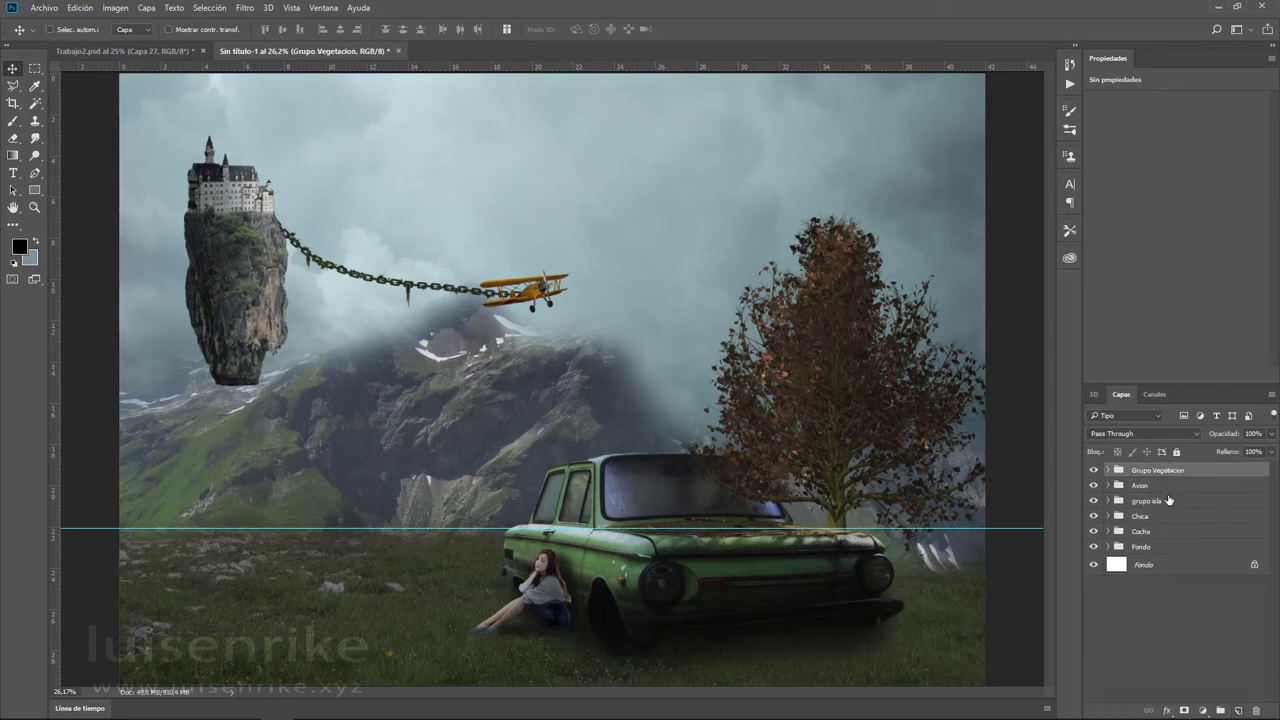
{"action": "left_click_drag", "start_coordinate": [1168, 500], "coordinate": [1185, 470]}
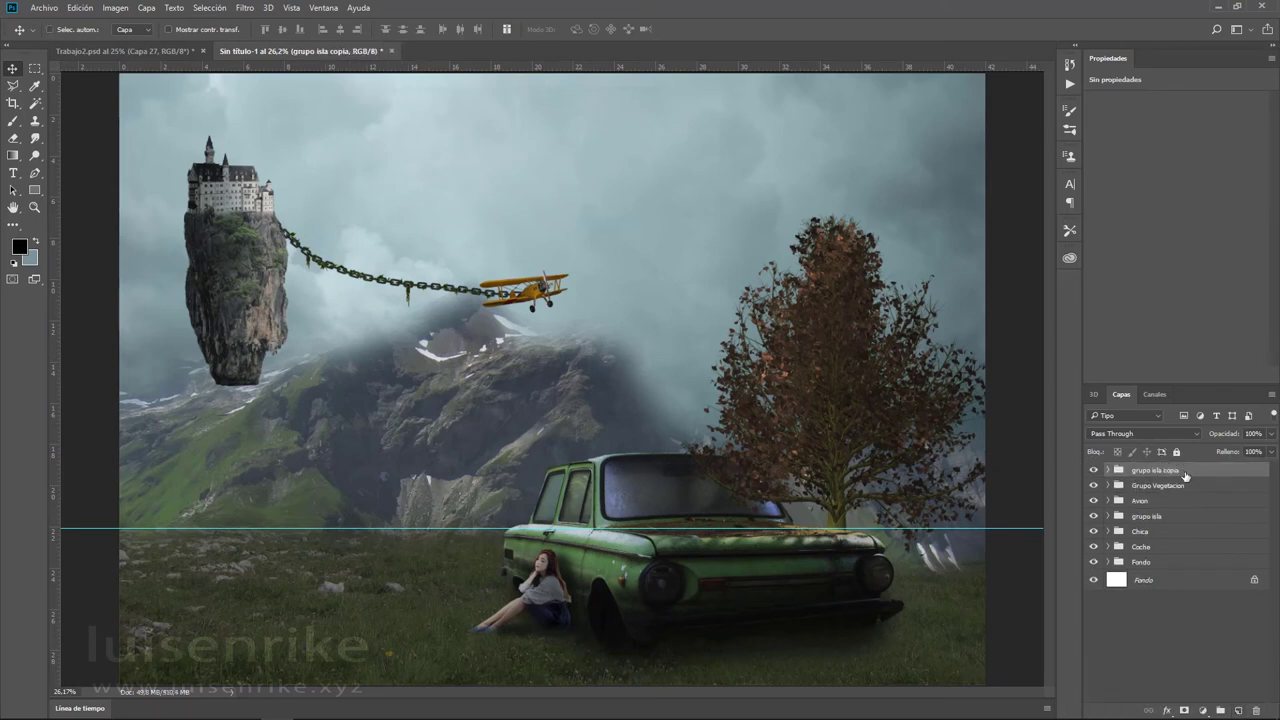
{"action": "double_click", "coordinate": [1166, 470]}
{"action": "type", "text": "derech"}
{"action": "key", "text": "Return"}
- Move the copy to the right, mirror it, and scale it to about 47% in the upper-right sky
{"action": "left_click_drag", "start_coordinate": [182, 249], "coordinate": [672, 234]}
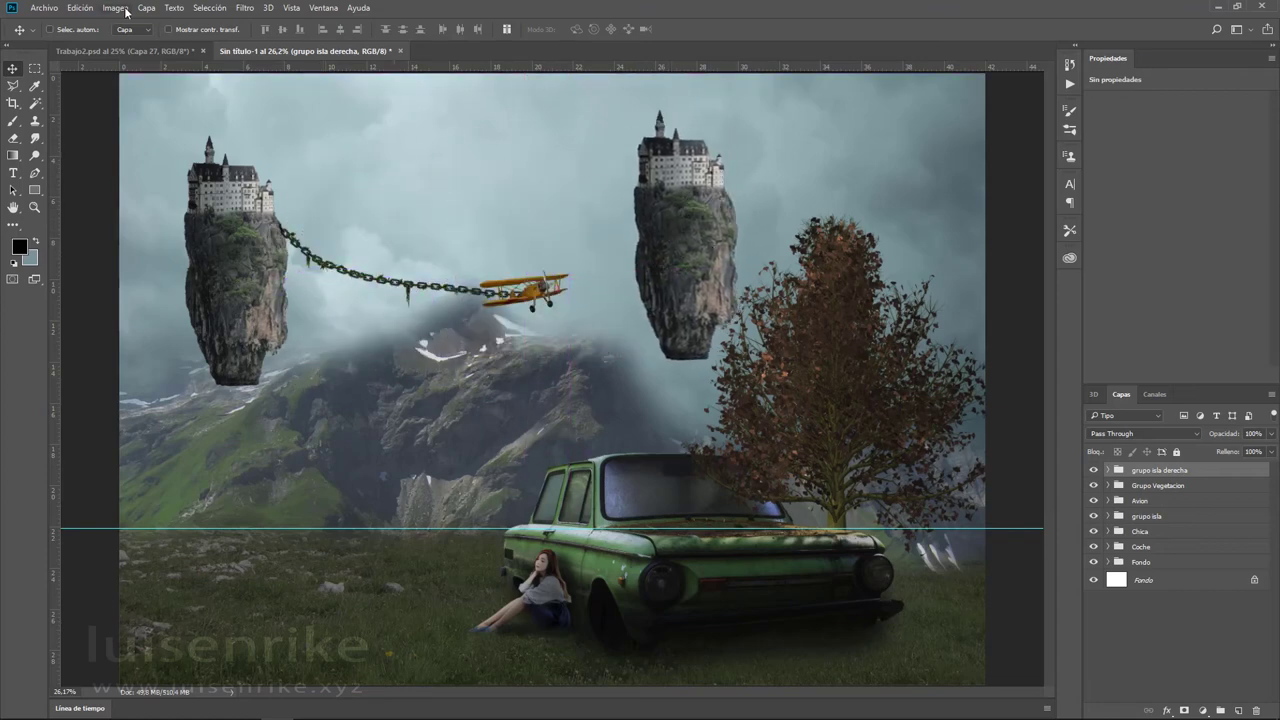
{"action": "left_click", "coordinate": [80, 8]}
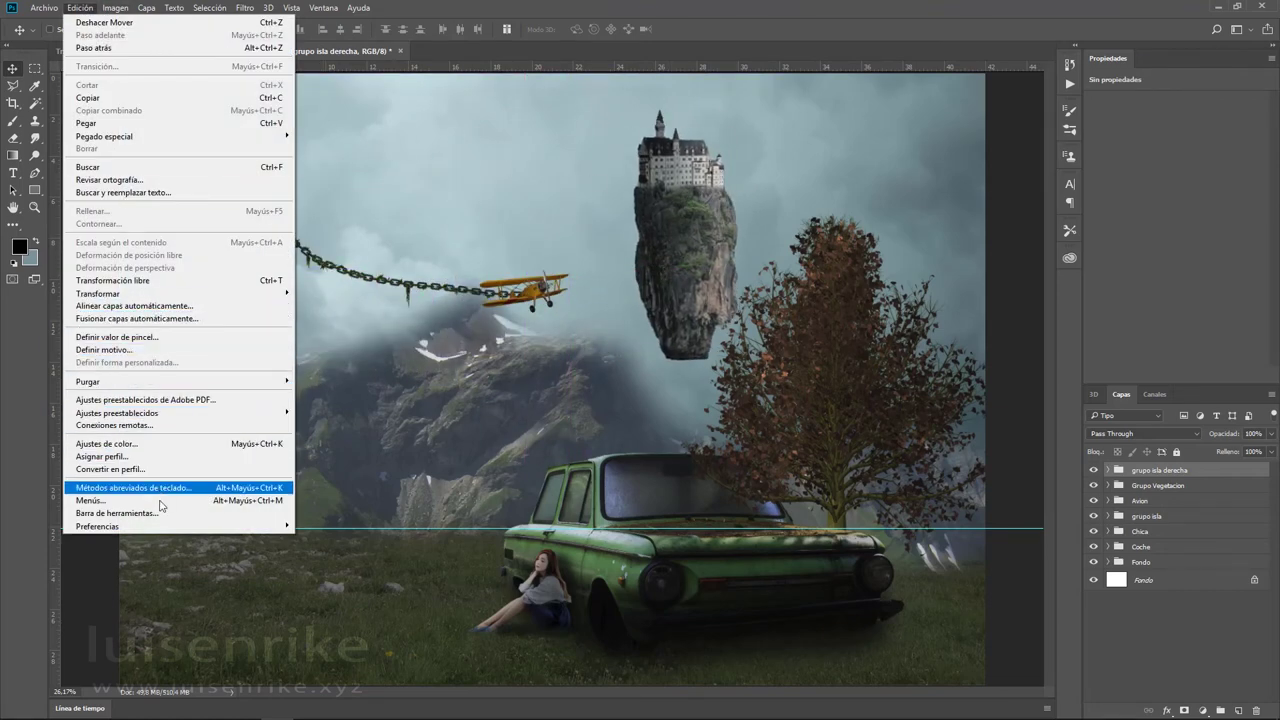
{"action": "mouse_move", "coordinate": [98, 293]}
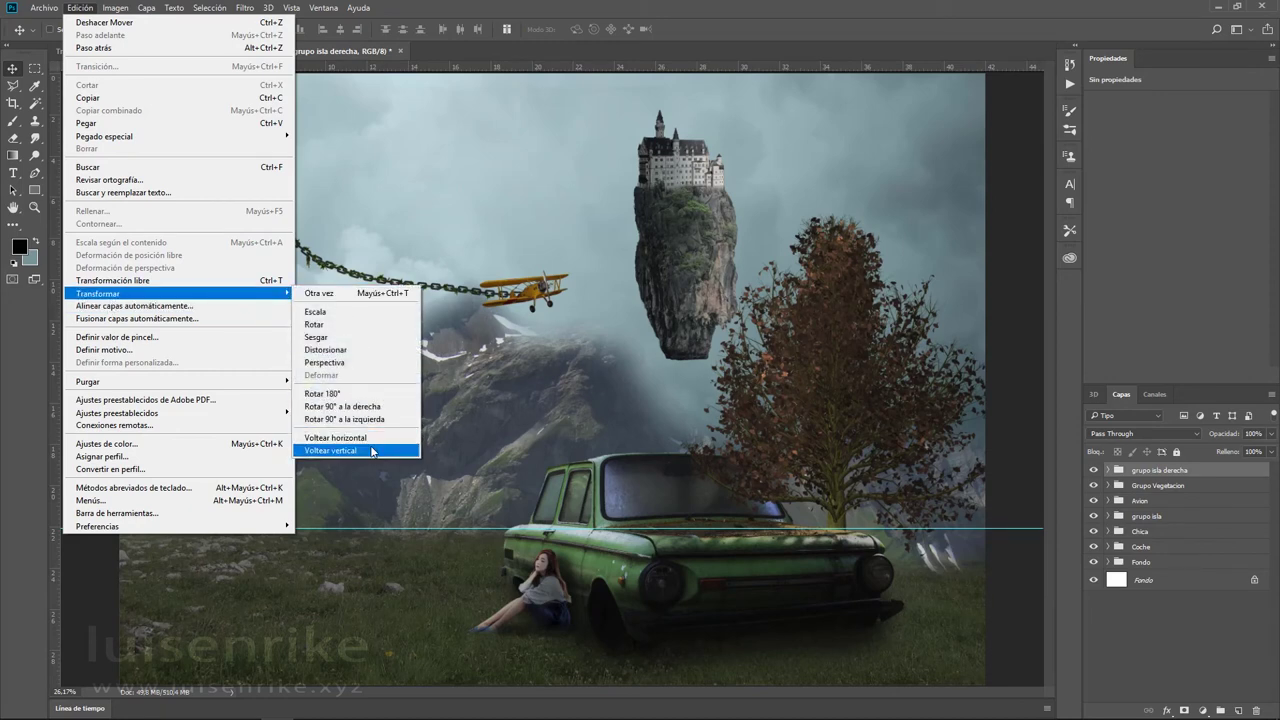
{"action": "left_click", "coordinate": [368, 440]}
{"action": "key", "text": "ctrl+t"}
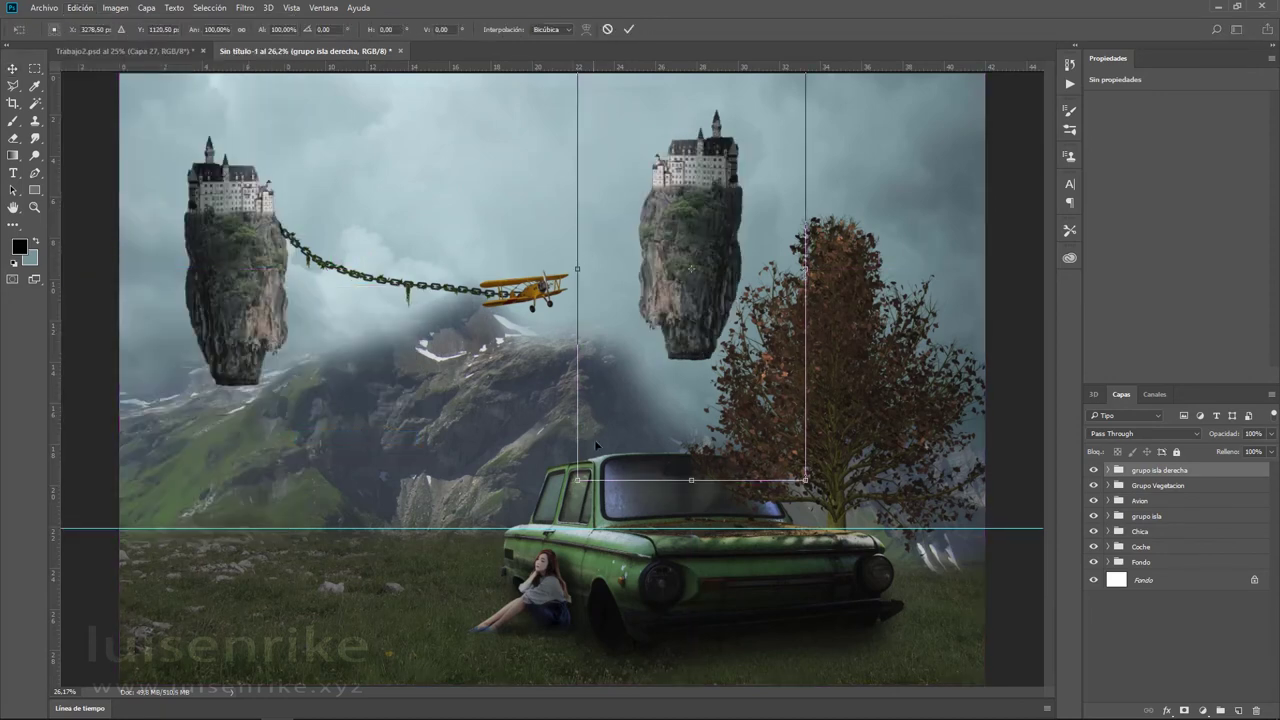
{"action": "left_click_drag", "start_coordinate": [577, 480], "coordinate": [677, 302]}
{"action": "mouse_move", "coordinate": [761, 176]}
{"action": "left_mouse_down"}
{"action": "mouse_move", "coordinate": [716, 216]}
{"action": "mouse_move", "coordinate": [735, 197]}
{"action": "left_mouse_up"}
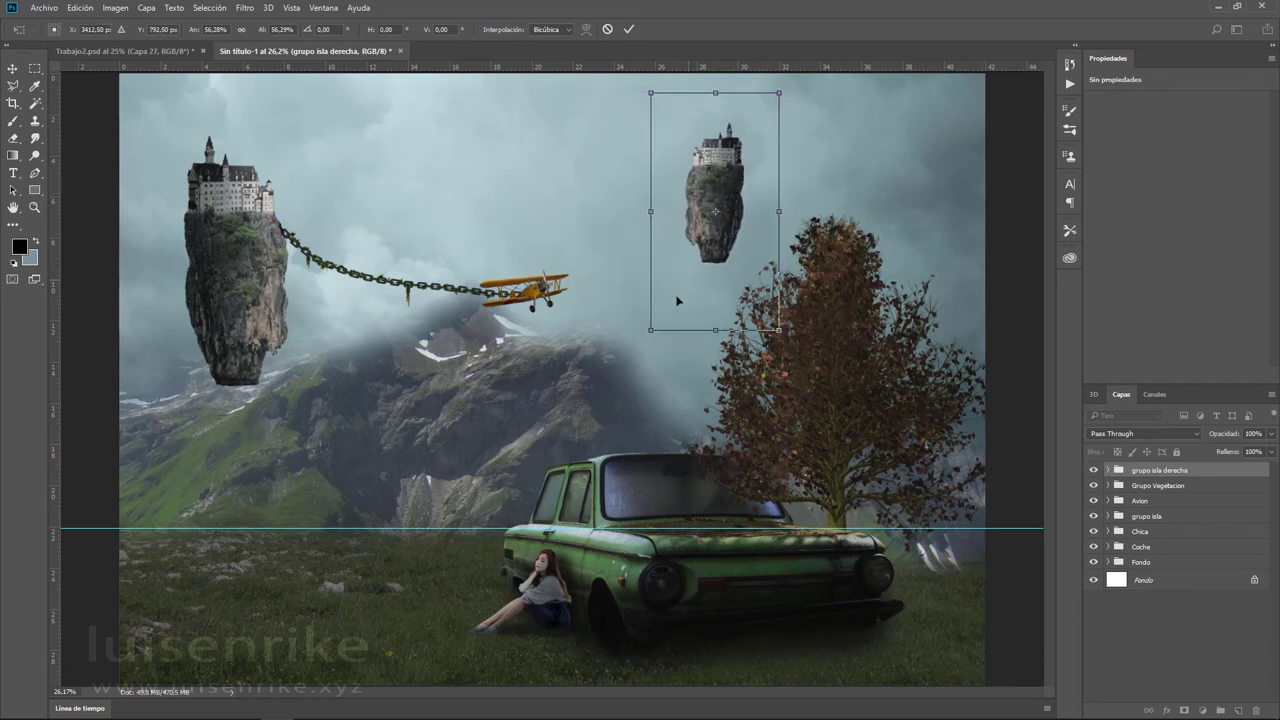
{"action": "left_click_drag", "start_coordinate": [649, 330], "coordinate": [672, 287]}
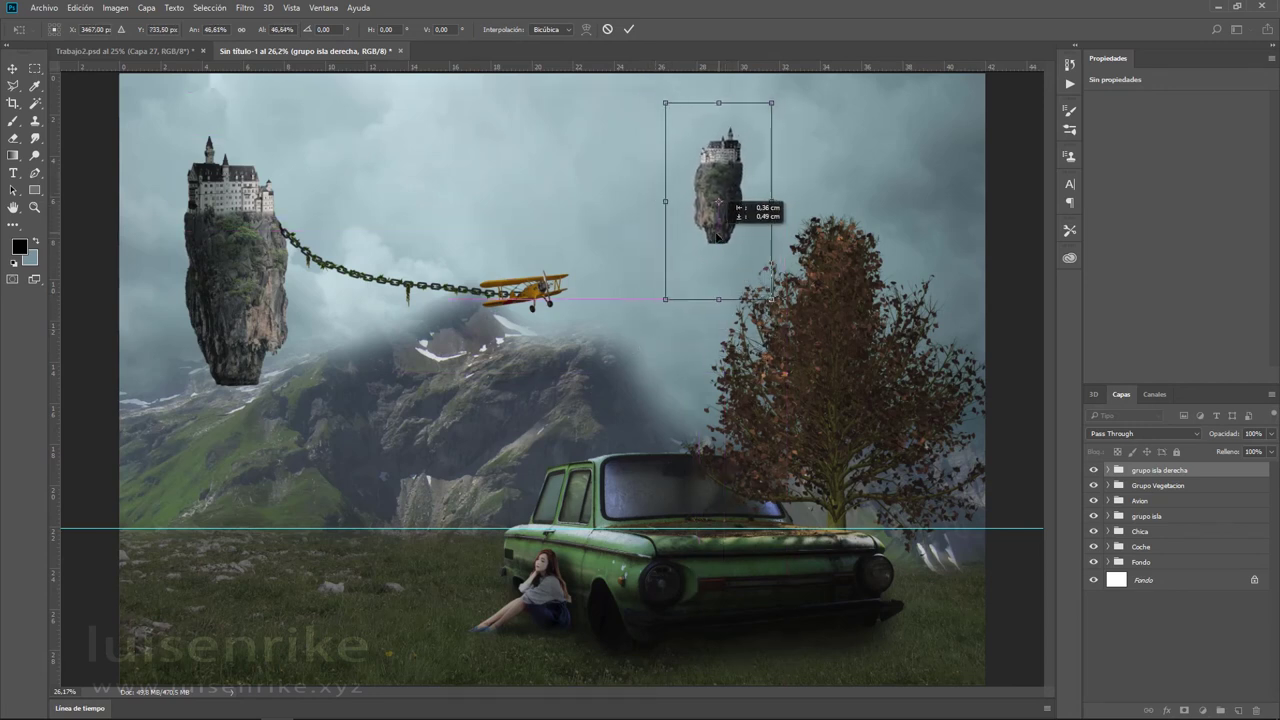
{"action": "left_click_drag", "start_coordinate": [720, 200], "coordinate": [723, 243]}
{"action": "key", "text": "Return"}
- Expand the right island and Isla Flotante groups and select Capa 13's layer mask
{"action": "left_click", "coordinate": [1107, 470]}
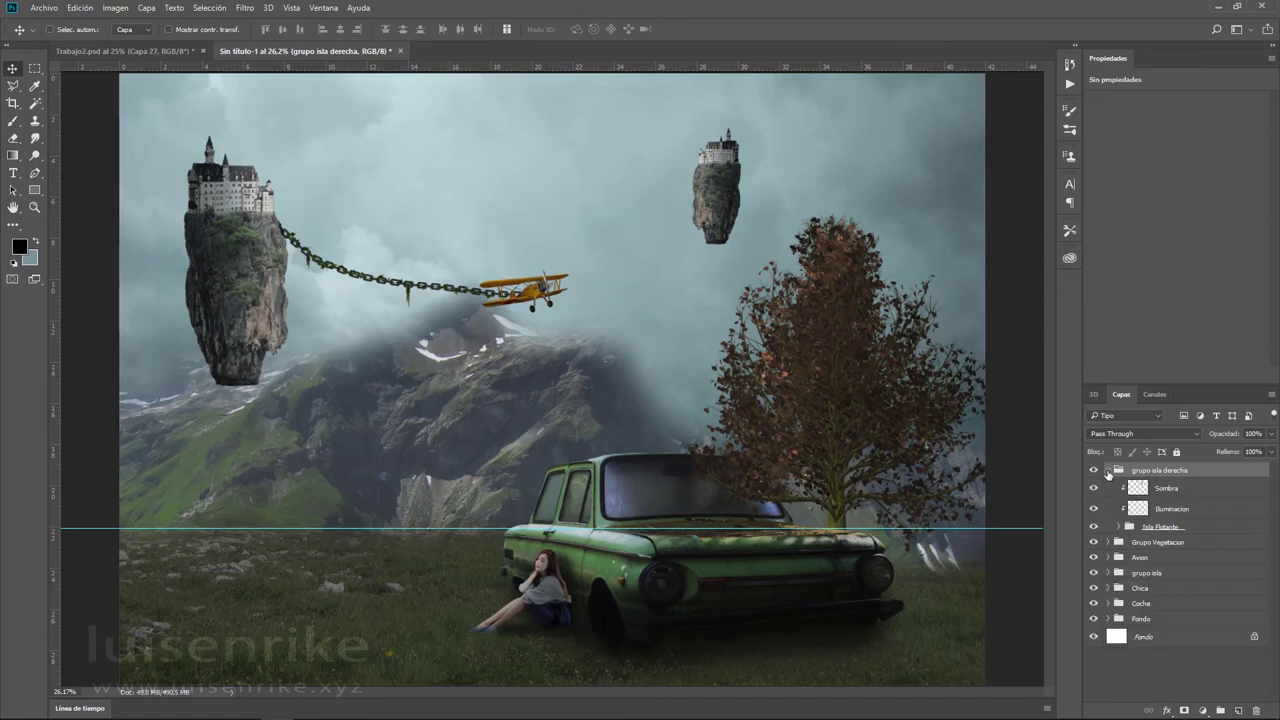
{"action": "left_click", "coordinate": [1119, 527]}
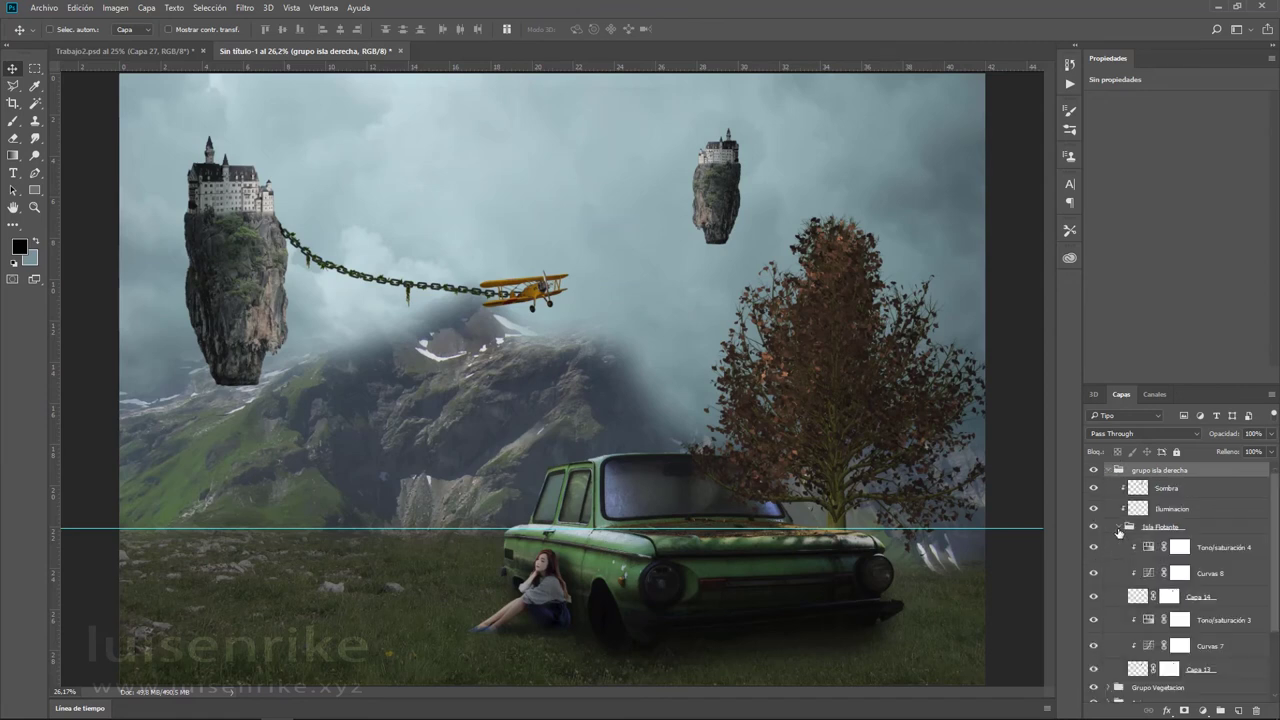
{"action": "scroll", "coordinate": [1250, 645], "scroll_direction": "down", "scroll_amount": 3}
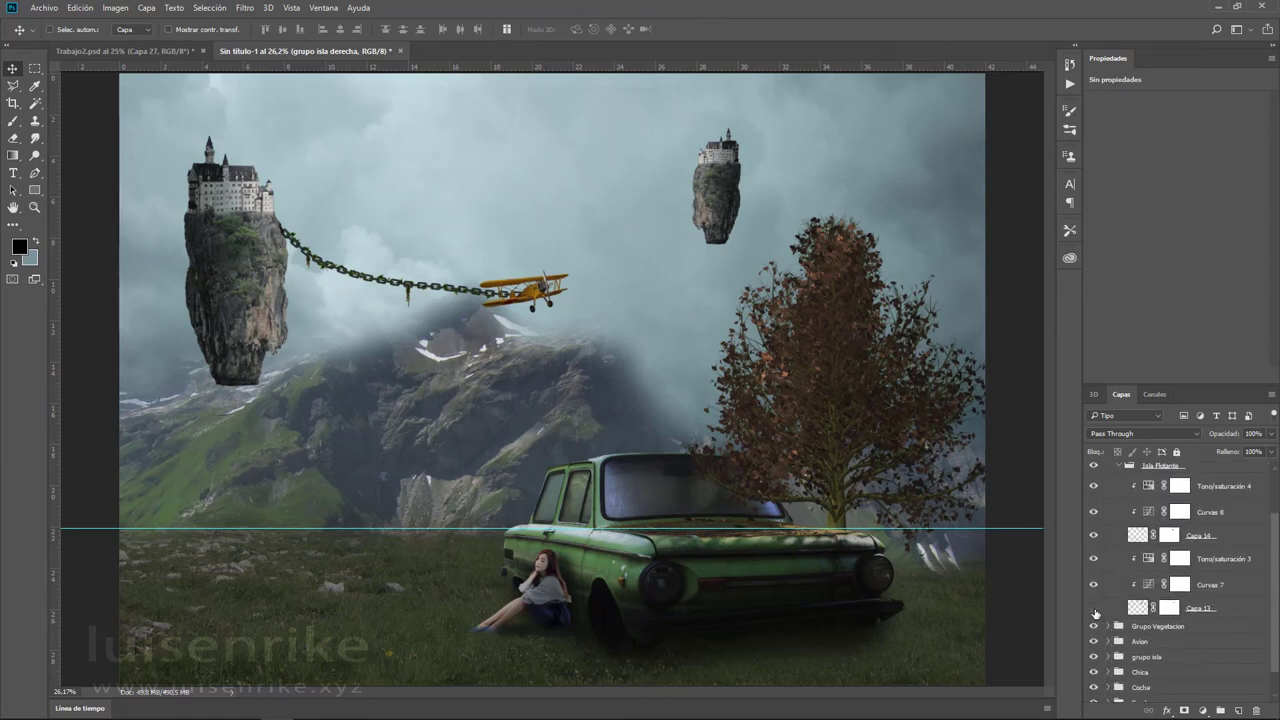
{"action": "left_click", "coordinate": [1094, 608]}
{"action": "left_click", "coordinate": [1169, 607]}
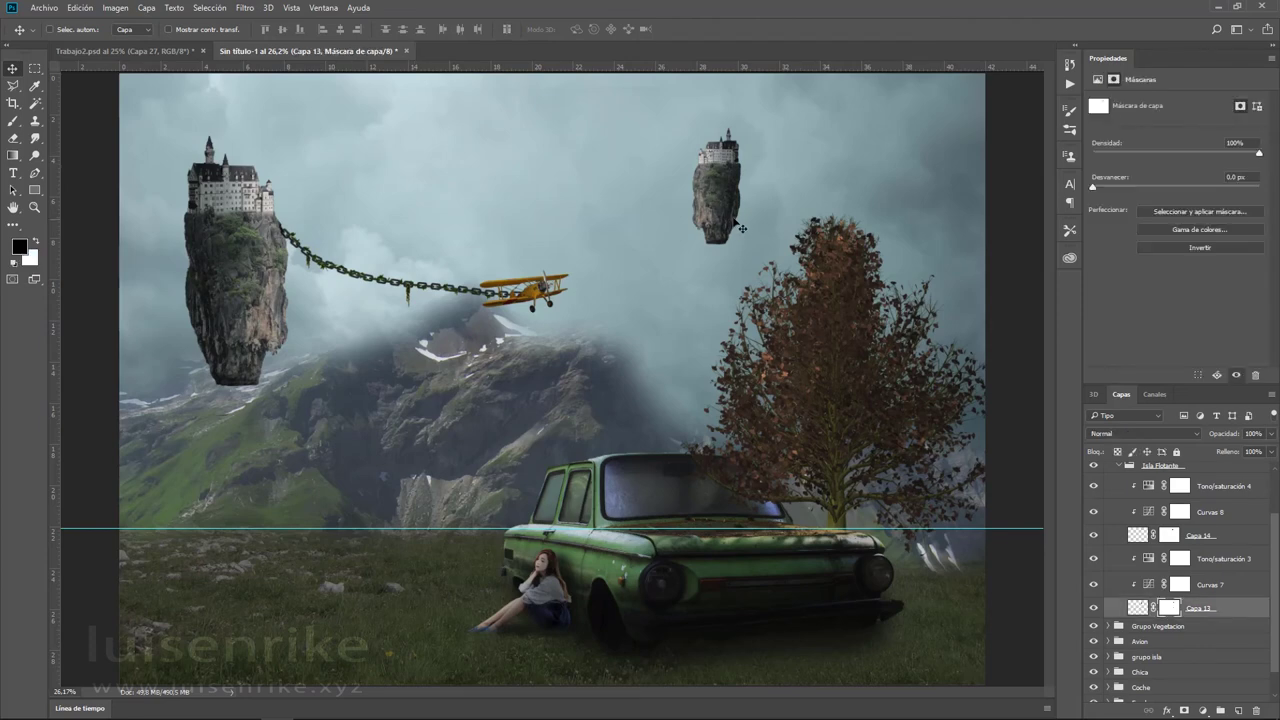
{"action": "scroll", "coordinate": [741, 228], "scroll_direction": "up", "scroll_amount": 3, "text": "alt"}
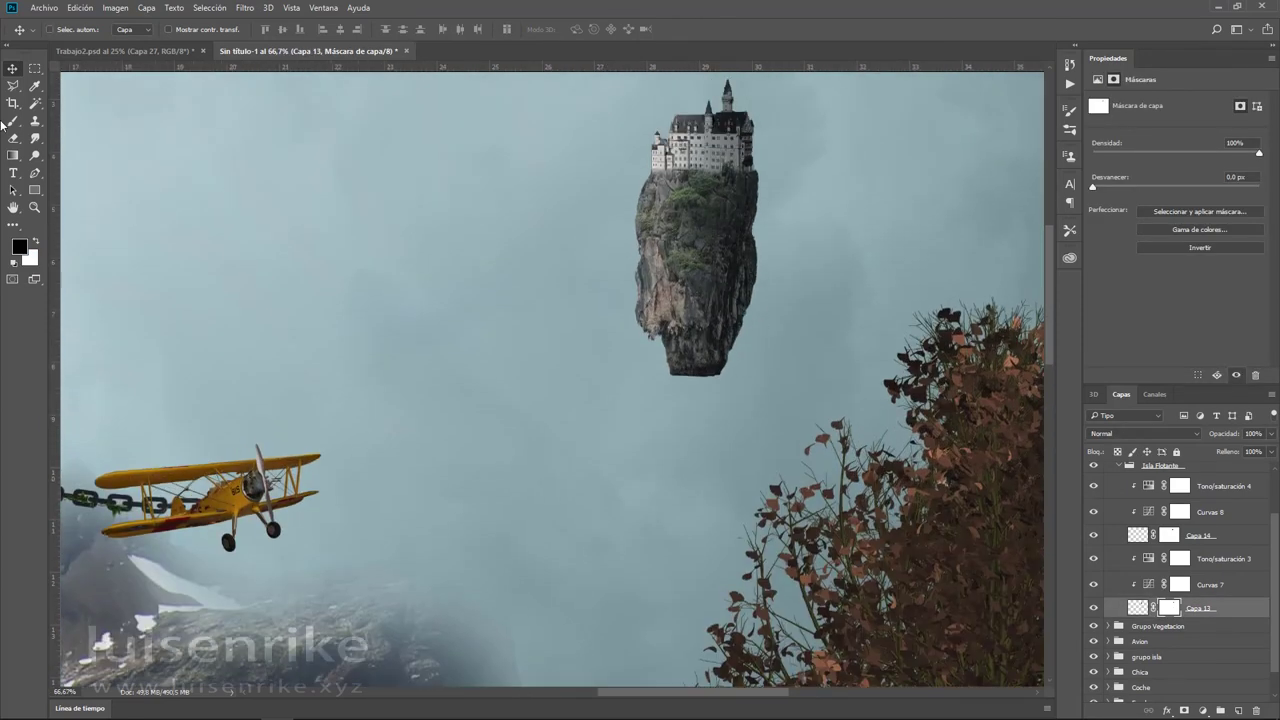
- Brush black on the mask to remove the rock's lower patches and trim both edges
{"action": "left_click", "coordinate": [13, 120]}
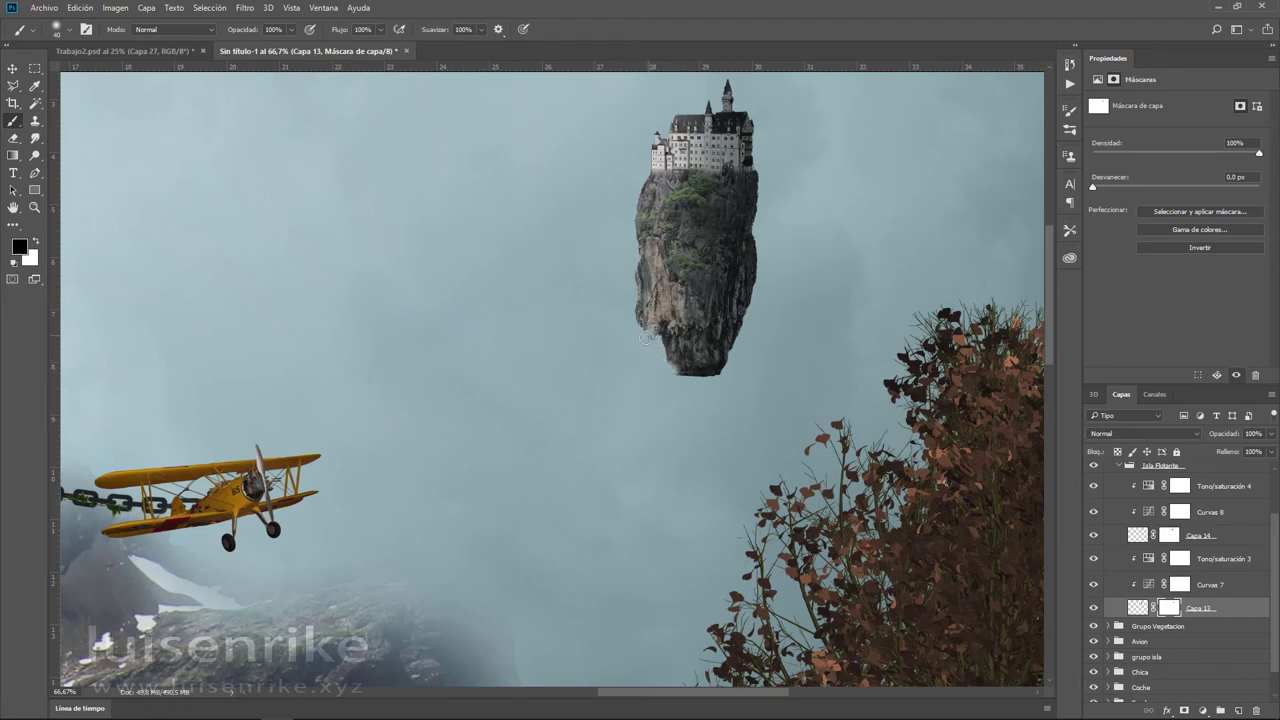
{"action": "left_click_drag", "start_coordinate": [667, 358], "coordinate": [666, 351]}
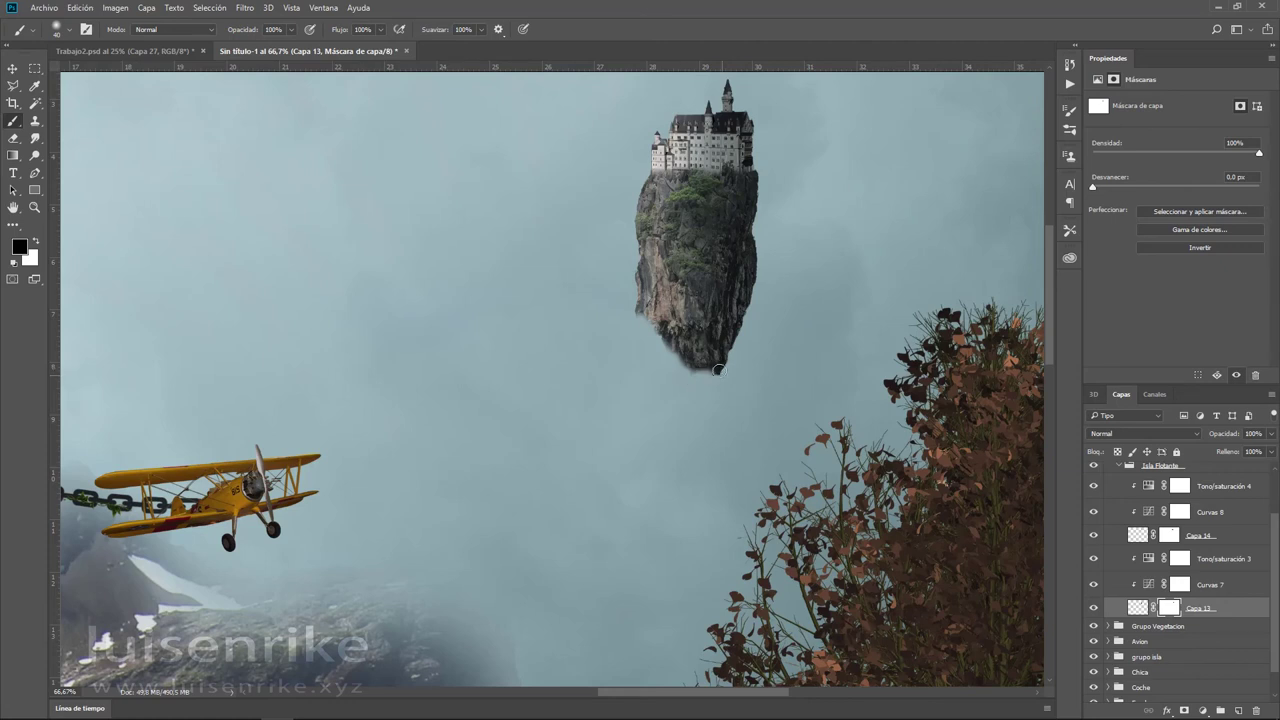
{"action": "left_click_drag", "start_coordinate": [718, 370], "coordinate": [723, 380]}
{"action": "left_click_drag", "start_coordinate": [744, 318], "coordinate": [762, 214]}
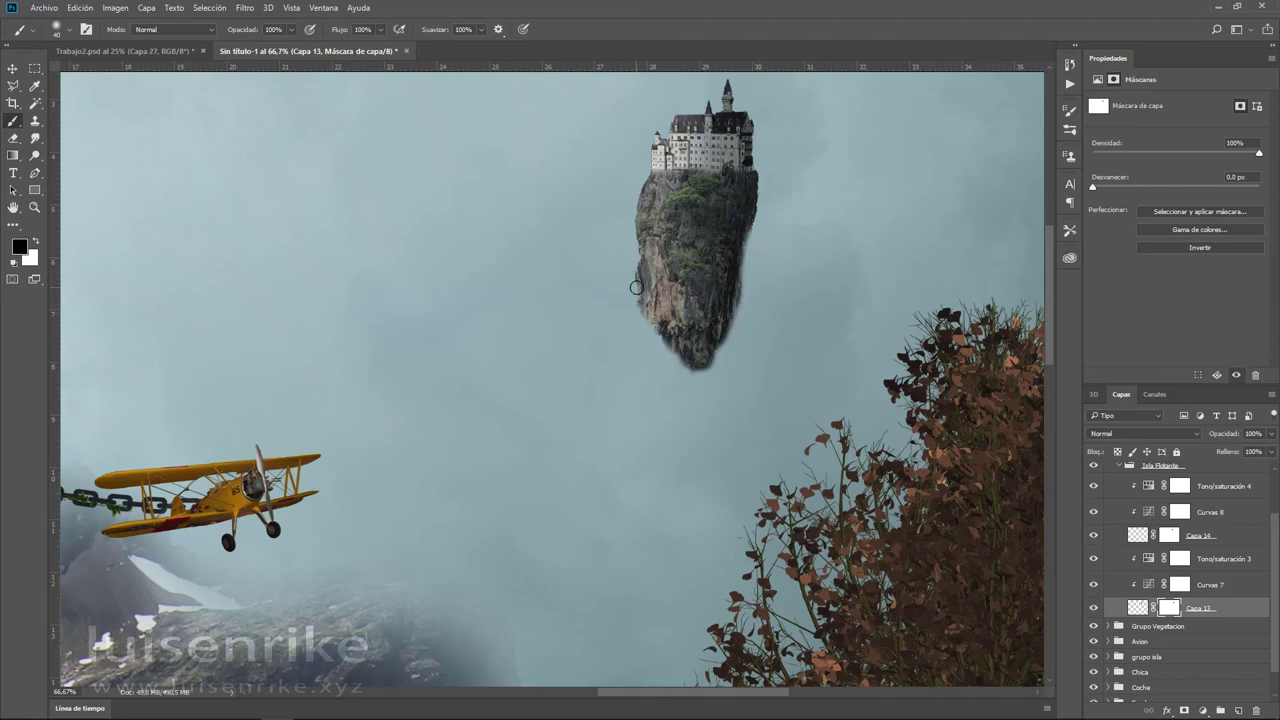
{"action": "left_click_drag", "start_coordinate": [644, 197], "coordinate": [637, 335]}
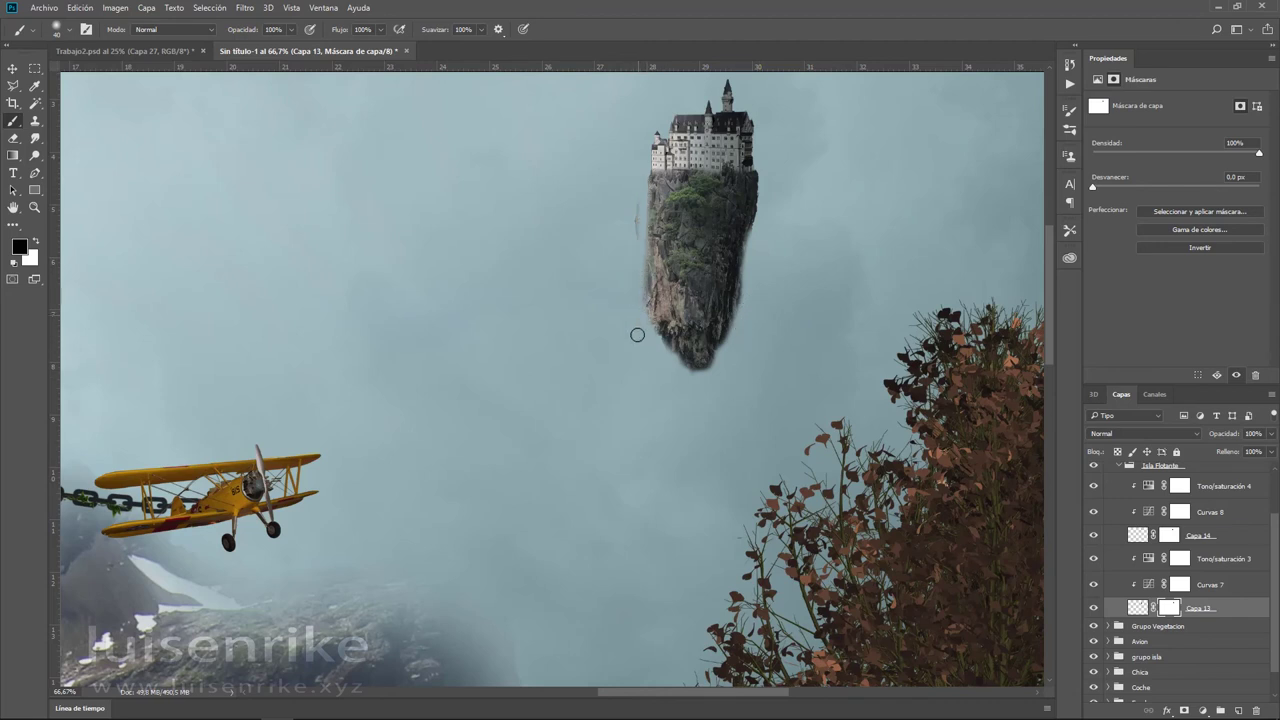
- Try a couple of textured brush presets and make the brush smaller
{"action": "left_click", "coordinate": [71, 31]}
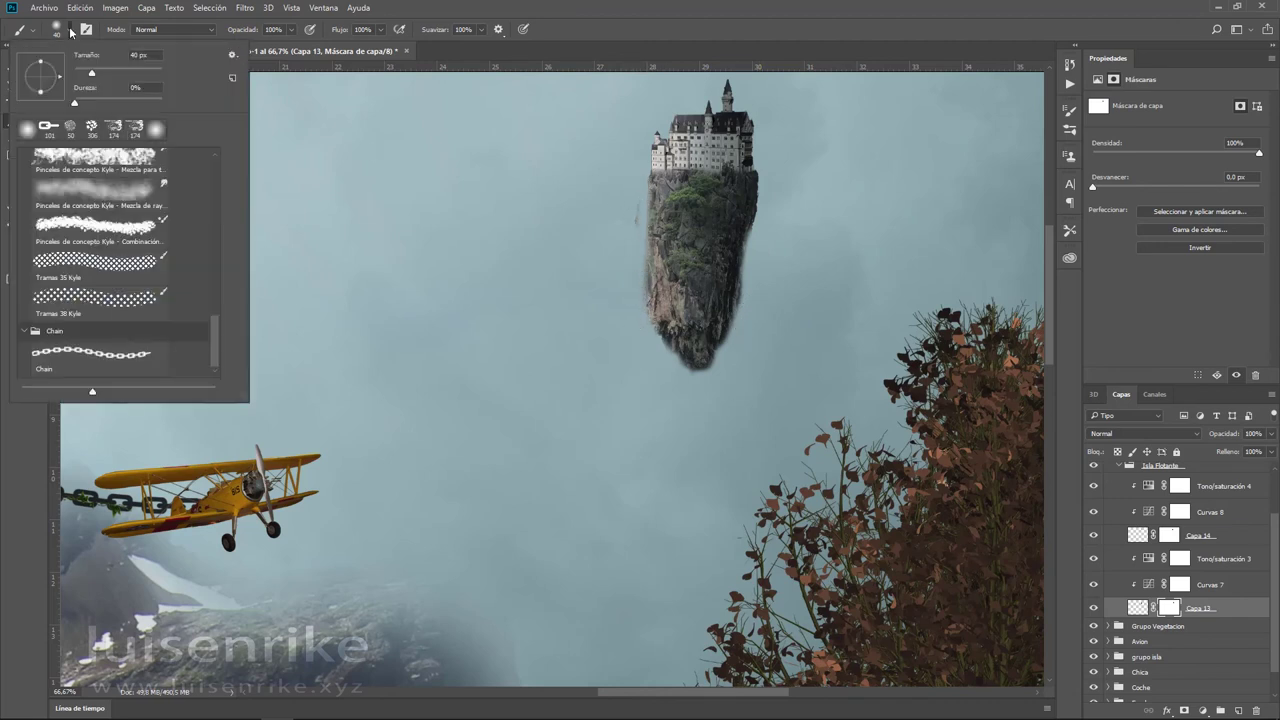
{"action": "left_click", "coordinate": [95, 158]}
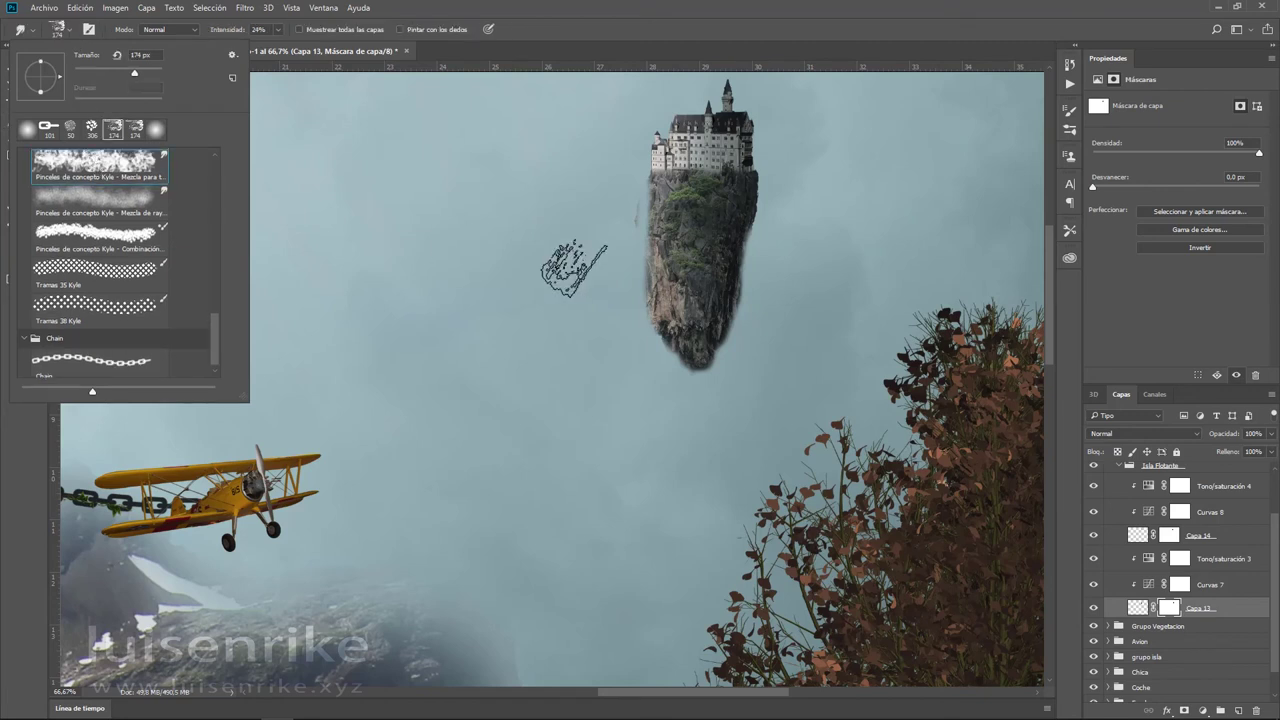
{"action": "left_click", "coordinate": [132, 236]}
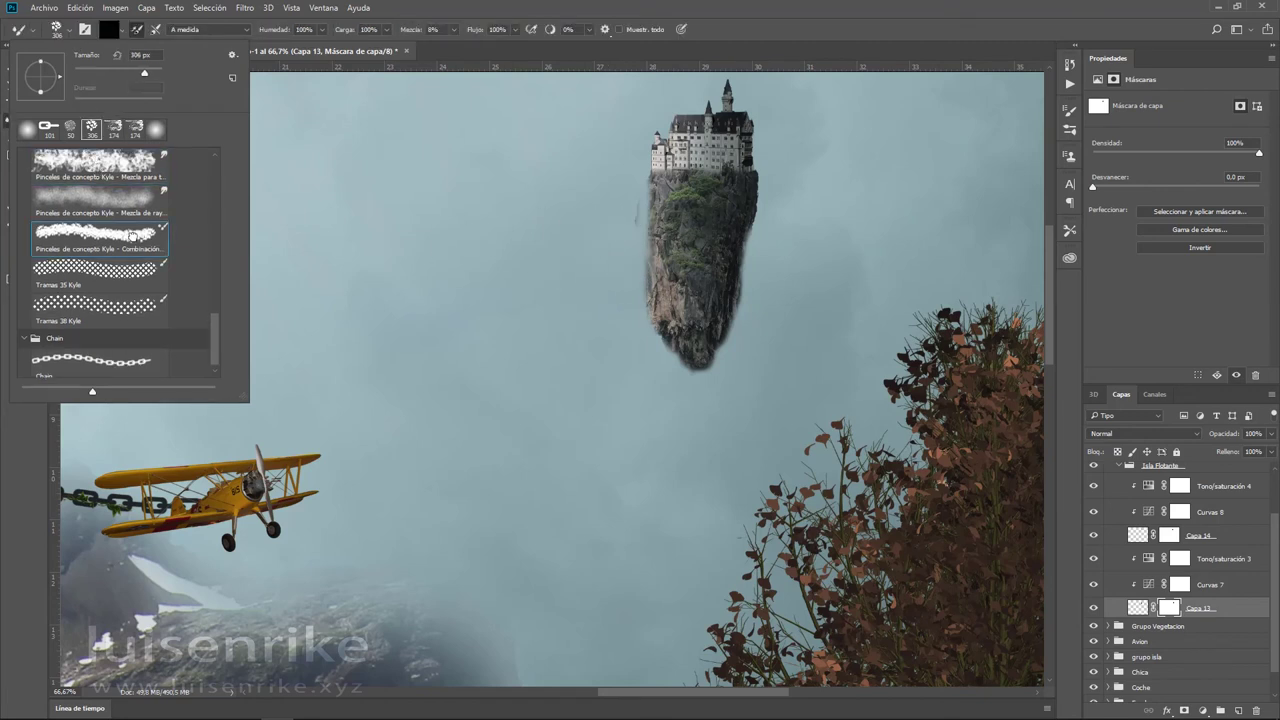
{"action": "left_click", "coordinate": [430, 270]}
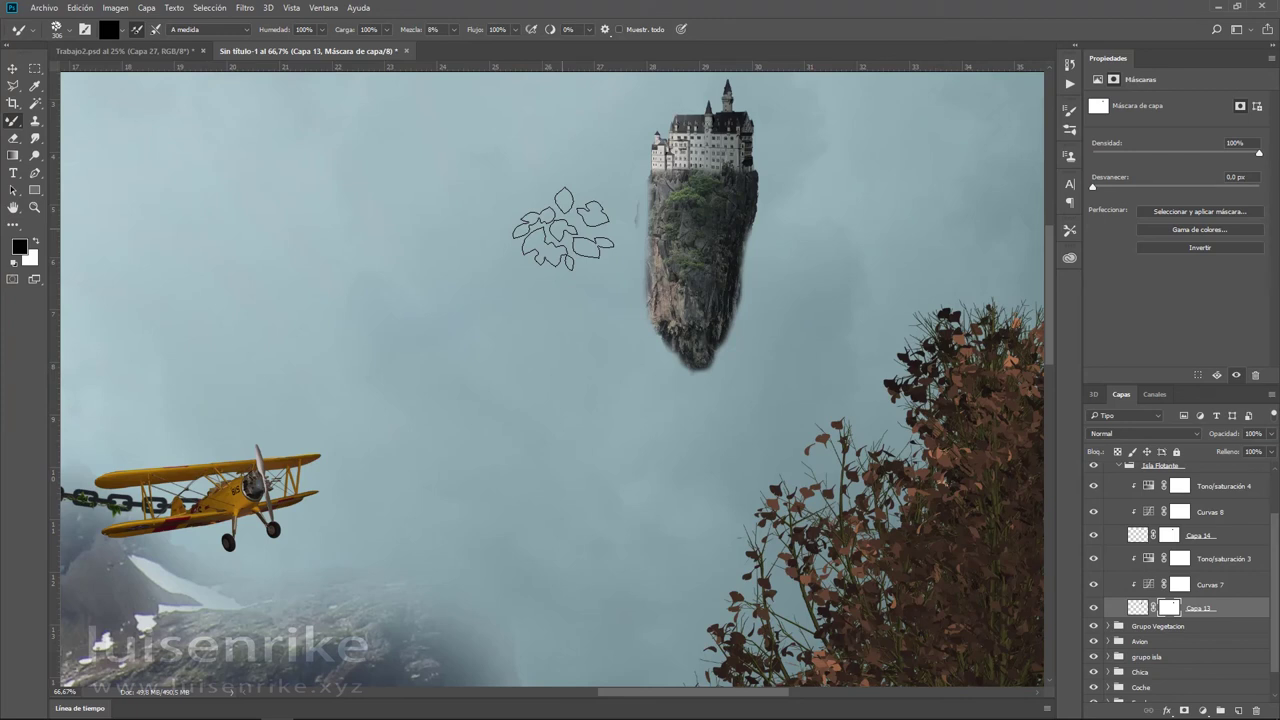
{"action": "key", "text": "bracketleft"}
{"action": "key", "text": "bracketleft"}
{"action": "key", "text": "bracketleft"}
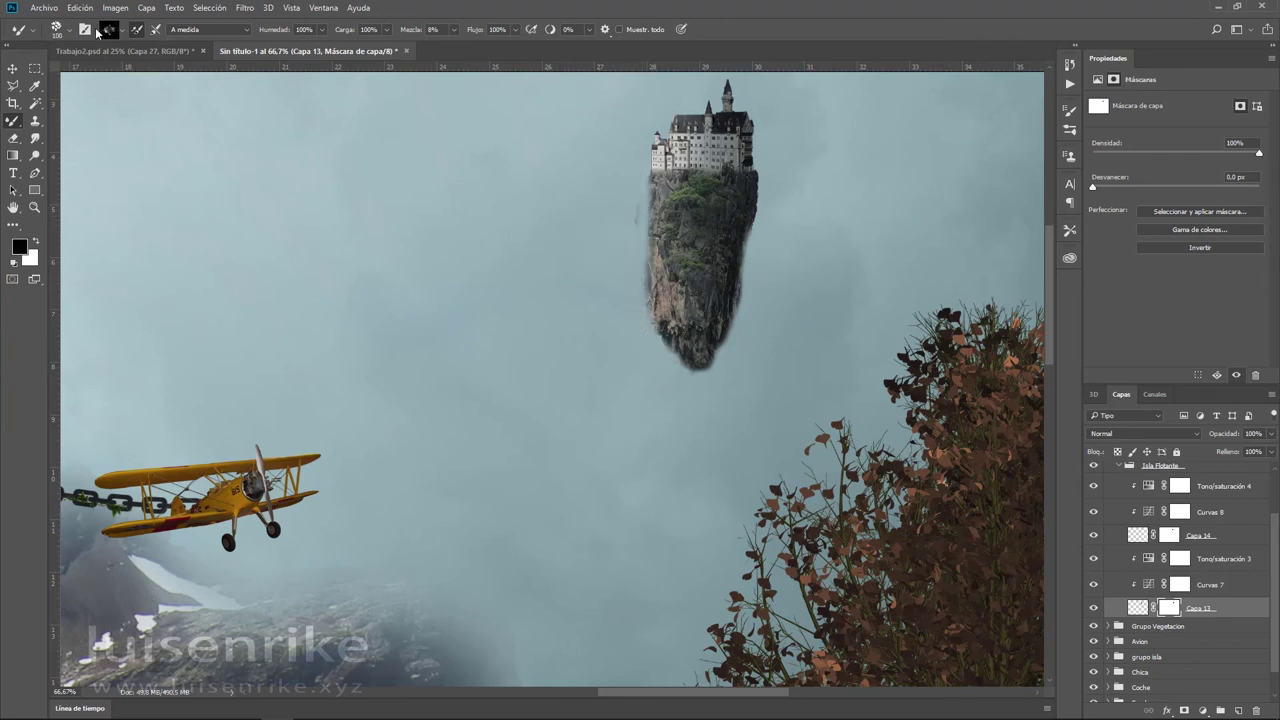
- With a soft 50 px round brush, mask away more of the left edge and bottom tip
{"action": "left_click", "coordinate": [70, 33]}
{"action": "scroll", "coordinate": [100, 260], "scroll_direction": "up", "scroll_amount": 3}
{"action": "scroll", "coordinate": [100, 260], "scroll_direction": "up", "scroll_amount": 3}
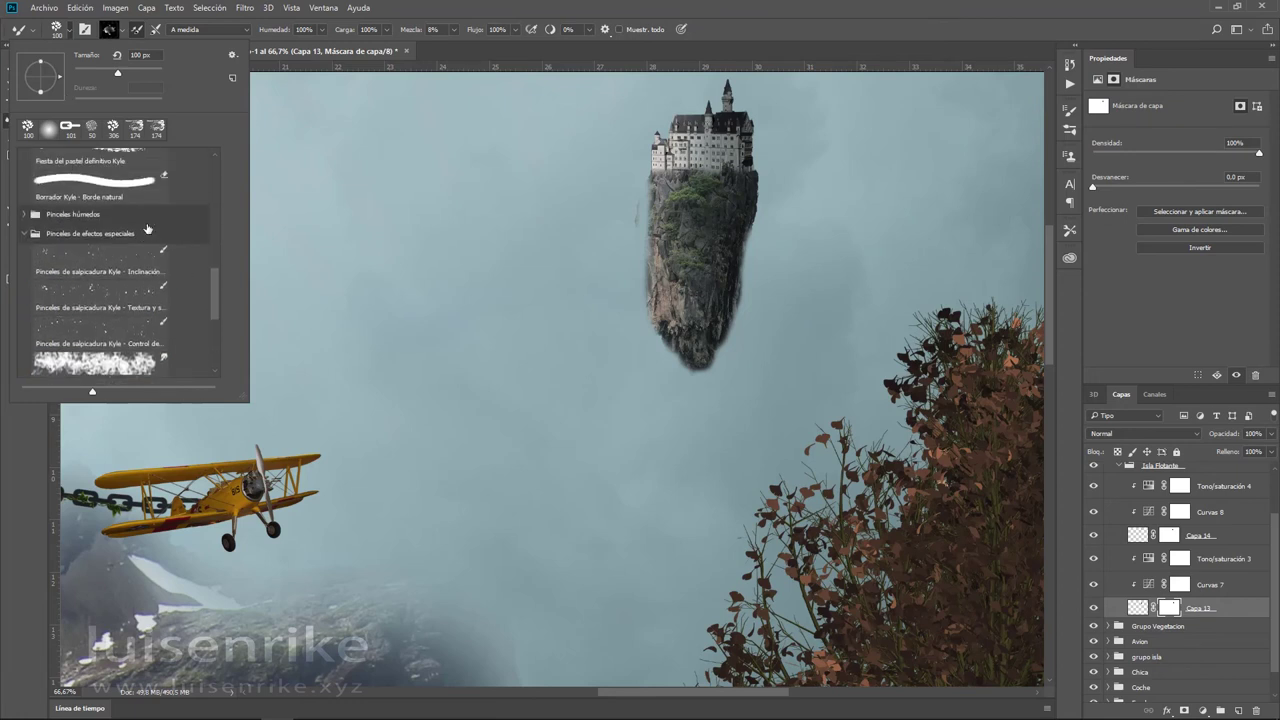
{"action": "scroll", "coordinate": [100, 260], "scroll_direction": "up", "scroll_amount": 3}
{"action": "left_click", "coordinate": [92, 128]}
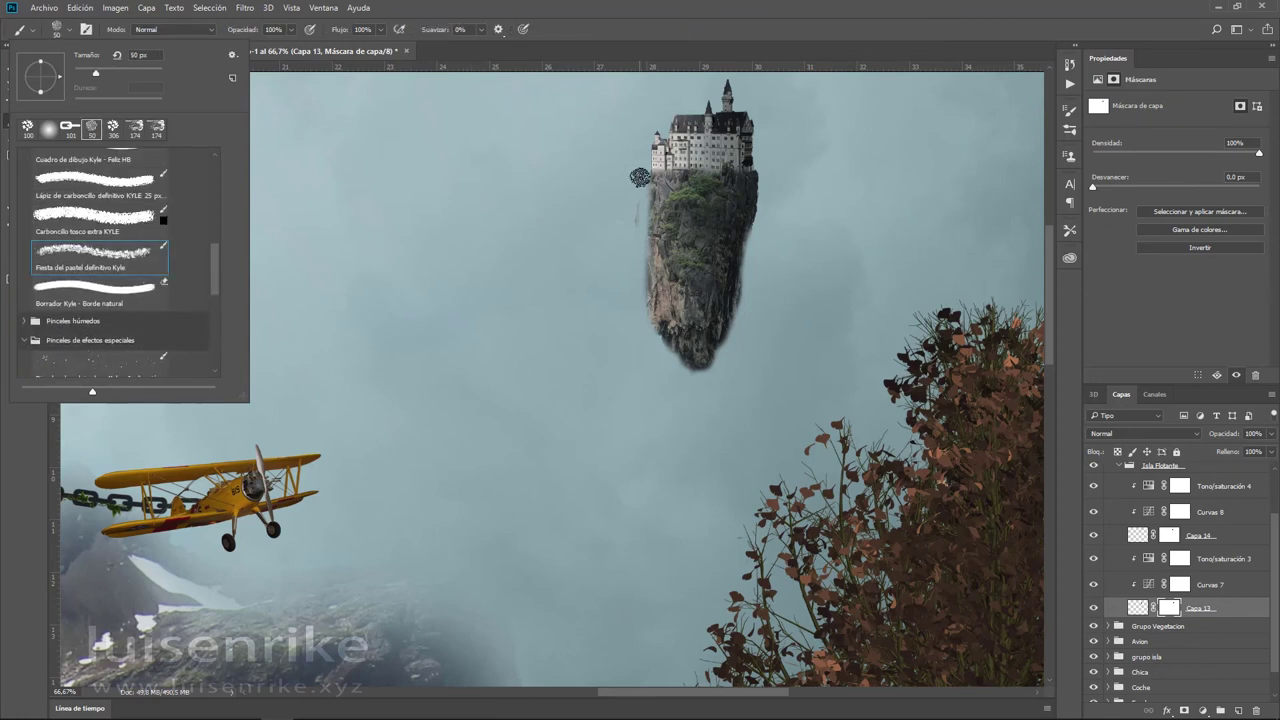
{"action": "key", "text": "b"}
{"action": "left_click_drag", "start_coordinate": [643, 192], "coordinate": [661, 341]}
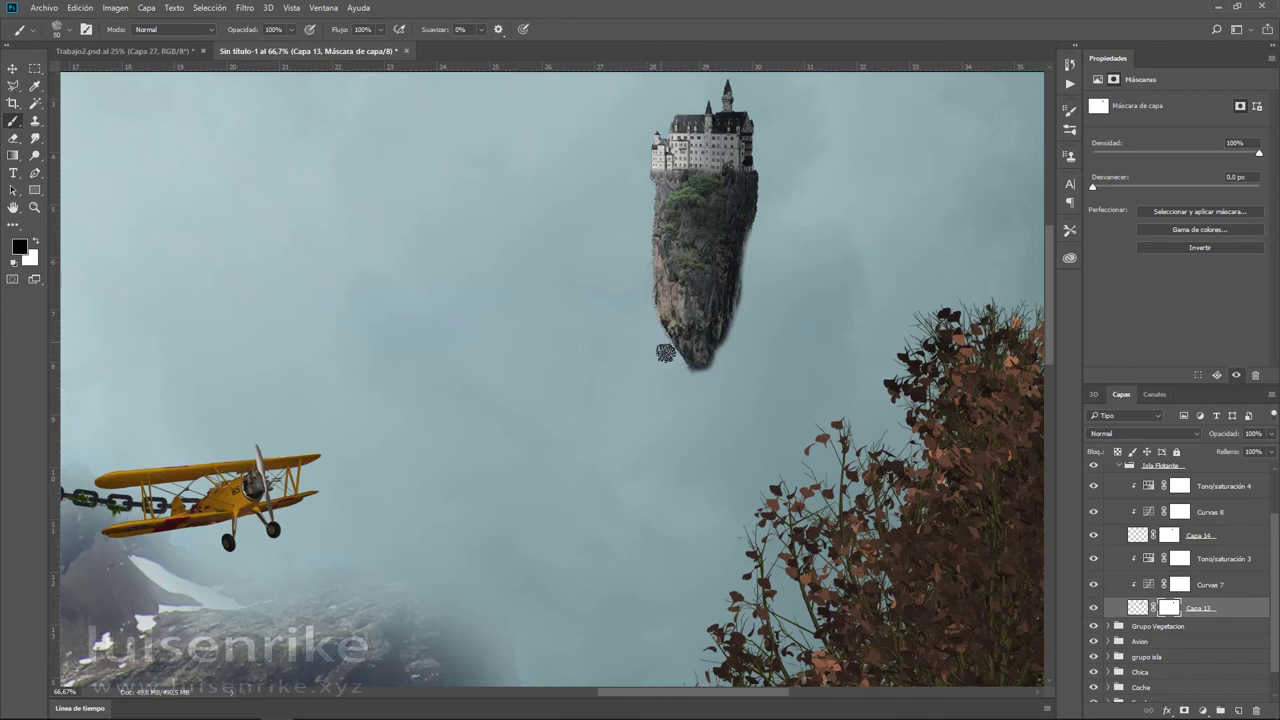
{"action": "mouse_move", "coordinate": [642, 290]}
{"action": "left_mouse_down"}
{"action": "mouse_move", "coordinate": [723, 363]}
{"action": "mouse_move", "coordinate": [686, 366]}
{"action": "mouse_move", "coordinate": [711, 366]}
{"action": "mouse_move", "coordinate": [727, 338]}
{"action": "mouse_move", "coordinate": [760, 194]}
{"action": "left_mouse_up"}
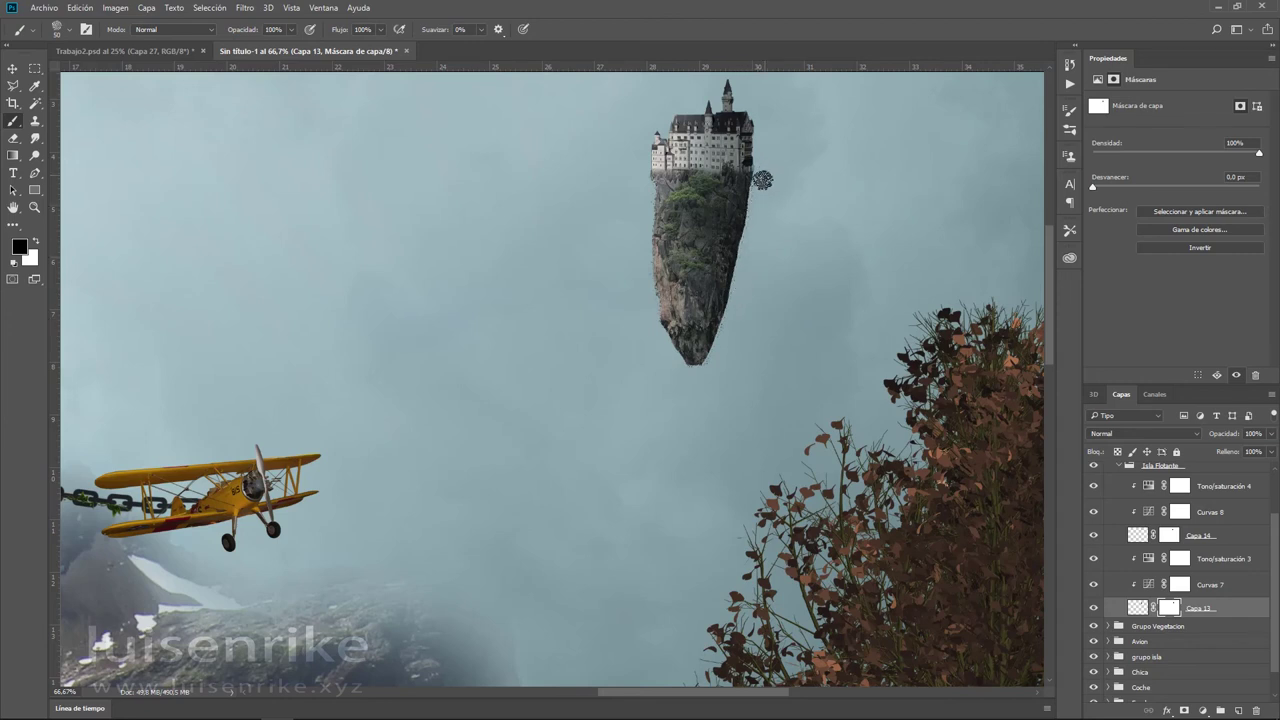
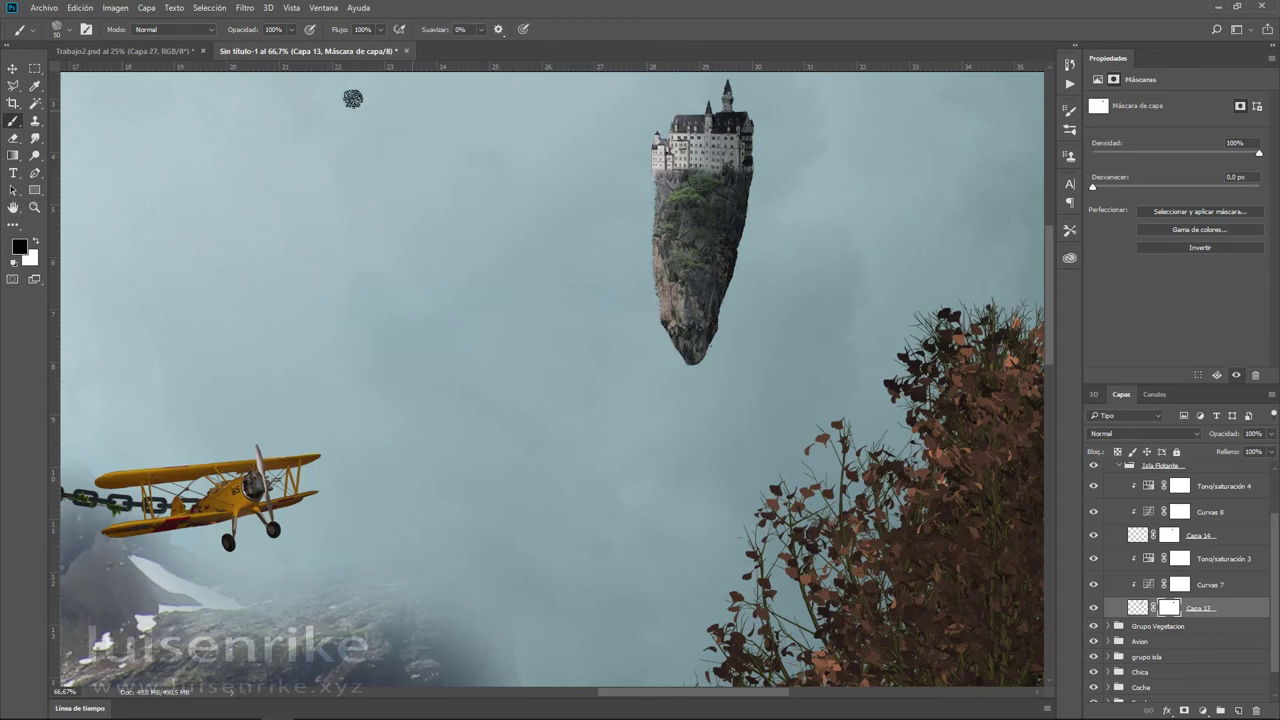
- Open the photo glastonbury_abbey_7_by_foxstox.jpg
{"action": "left_click", "coordinate": [50, 9]}
{"action": "left_click", "coordinate": [55, 35]}
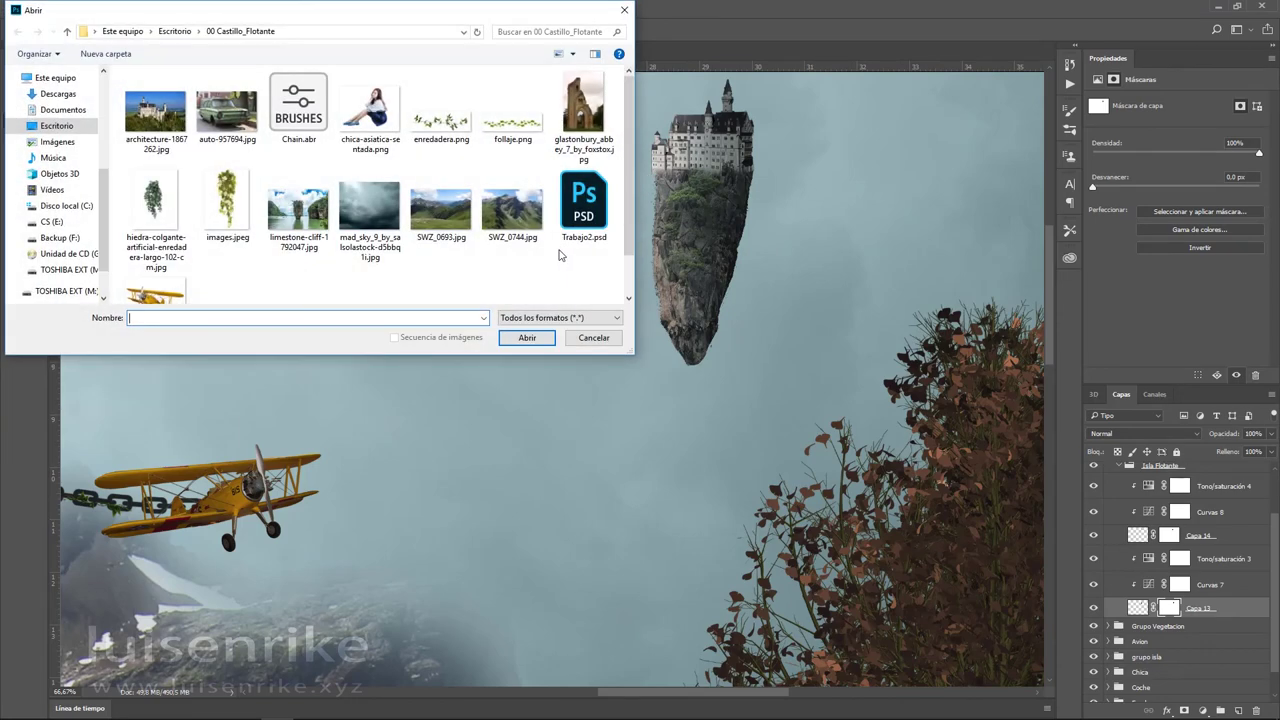
{"action": "double_click", "coordinate": [566, 122]}
- Quick-select the entire abbey ruin, then return to the Sin título-1 composite
{"action": "left_click", "coordinate": [35, 103]}
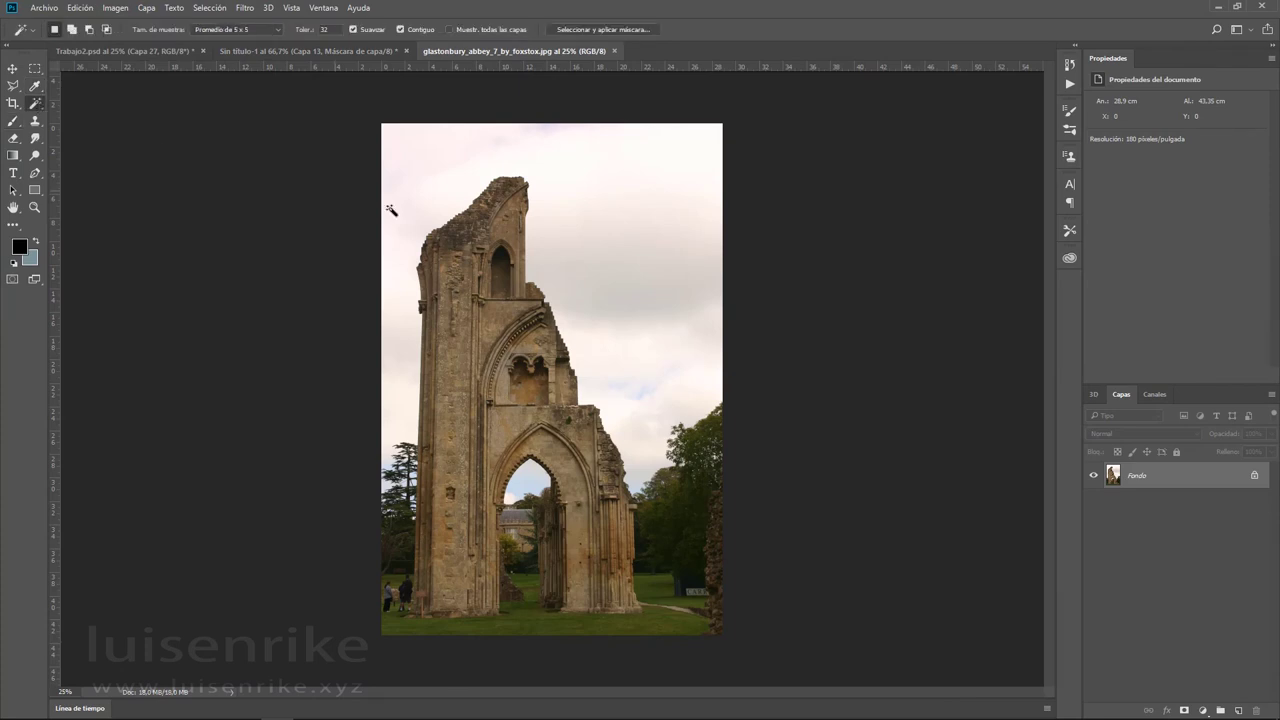
{"action": "right_click", "coordinate": [34, 108]}
{"action": "left_click", "coordinate": [100, 103]}
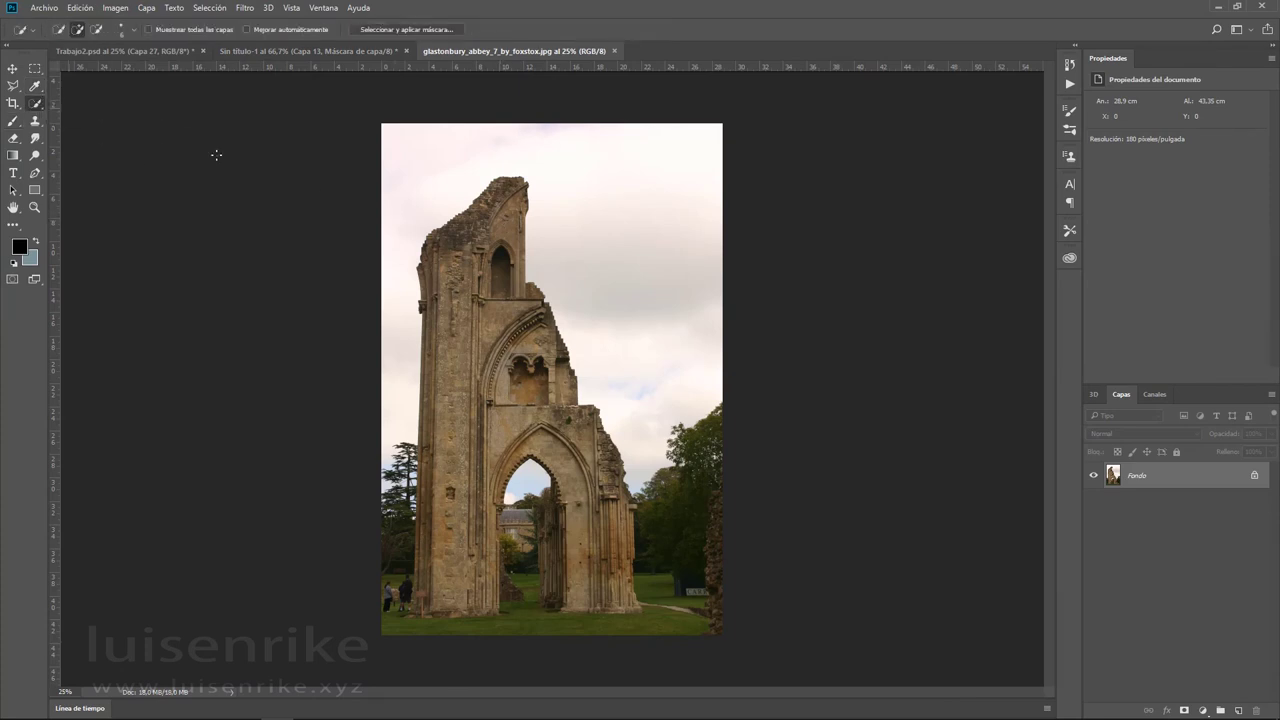
{"action": "mouse_move", "coordinate": [506, 220]}
{"action": "left_mouse_down"}
{"action": "mouse_move", "coordinate": [515, 265]}
{"action": "mouse_move", "coordinate": [450, 395]}
{"action": "mouse_move", "coordinate": [450, 600]}
{"action": "mouse_move", "coordinate": [500, 495]}
{"action": "mouse_move", "coordinate": [390, 560]}
{"action": "left_mouse_up"}
{"action": "mouse_move", "coordinate": [590, 522]}
{"action": "left_mouse_down"}
{"action": "mouse_move", "coordinate": [666, 610]}
{"action": "mouse_move", "coordinate": [453, 627]}
{"action": "mouse_move", "coordinate": [390, 600]}
{"action": "left_mouse_up"}
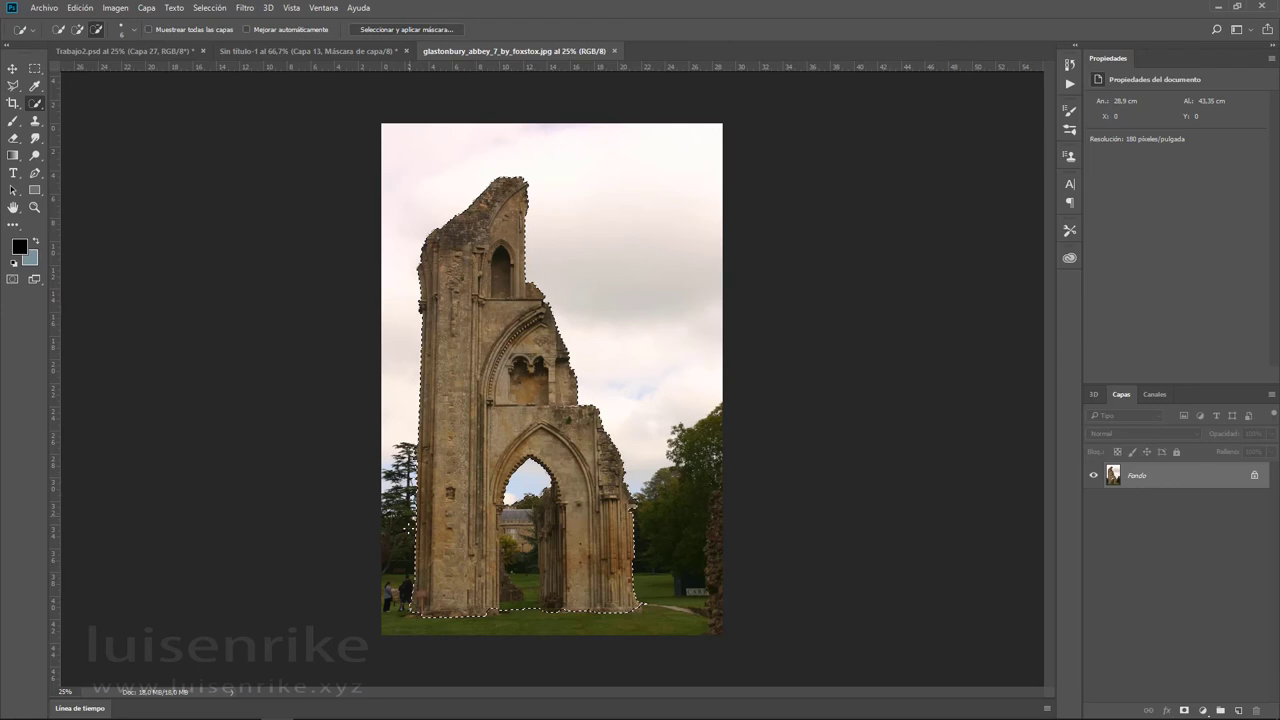
{"action": "left_click", "coordinate": [305, 51]}
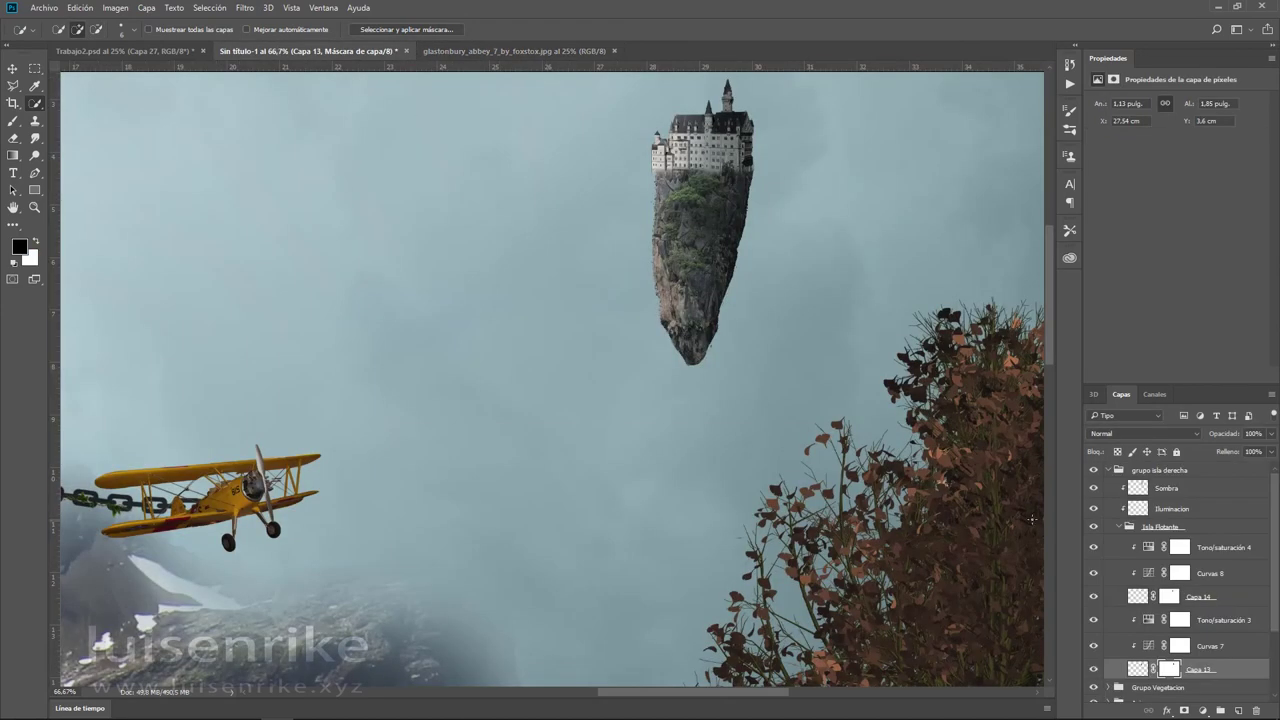
- Paste the ruin above the castle layer, release its clipping, and delete castle layer Capa 14
{"action": "left_click", "coordinate": [1093, 597]}
{"action": "left_click", "coordinate": [1211, 600]}
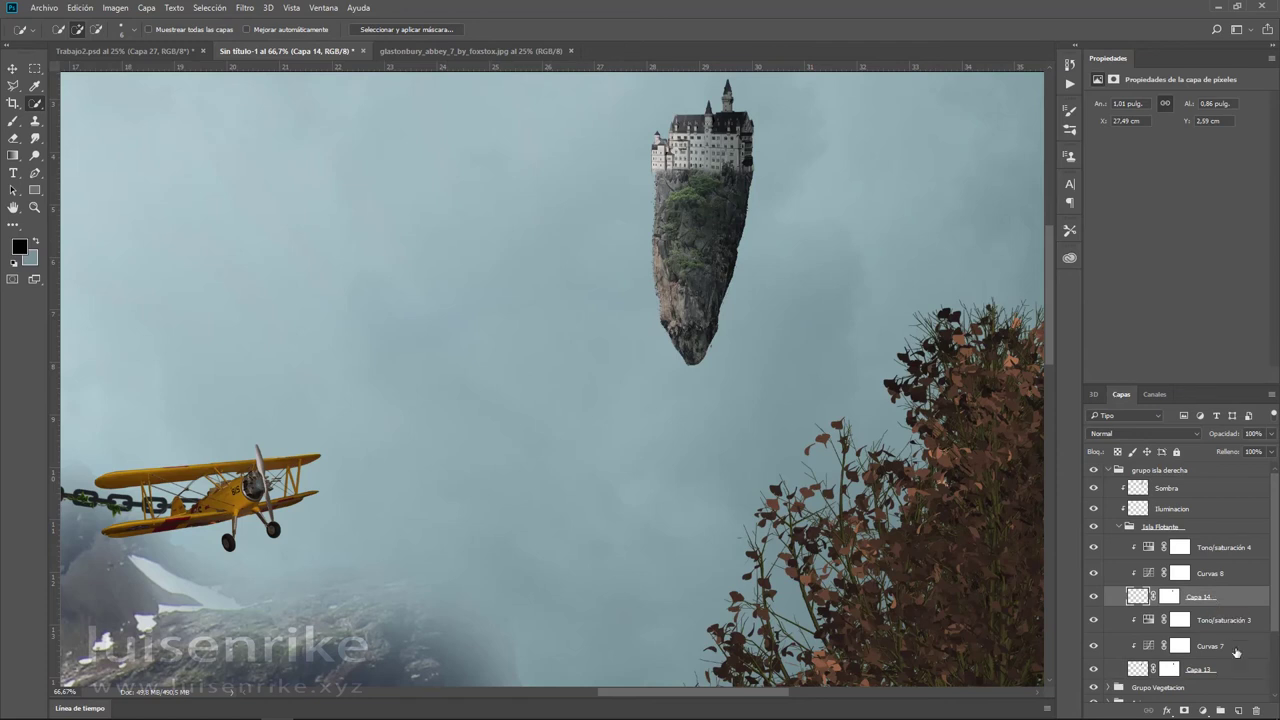
{"action": "key", "text": "ctrl+v"}
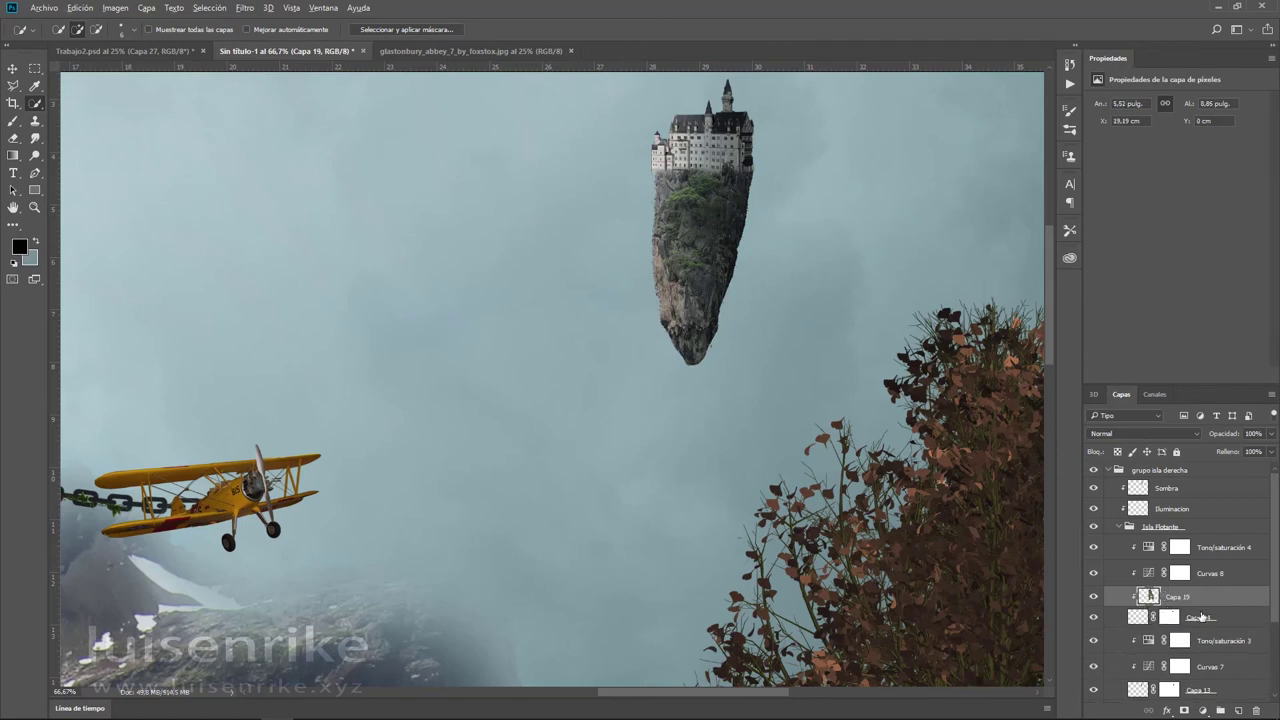
{"action": "left_click", "coordinate": [1207, 606], "text": "alt"}
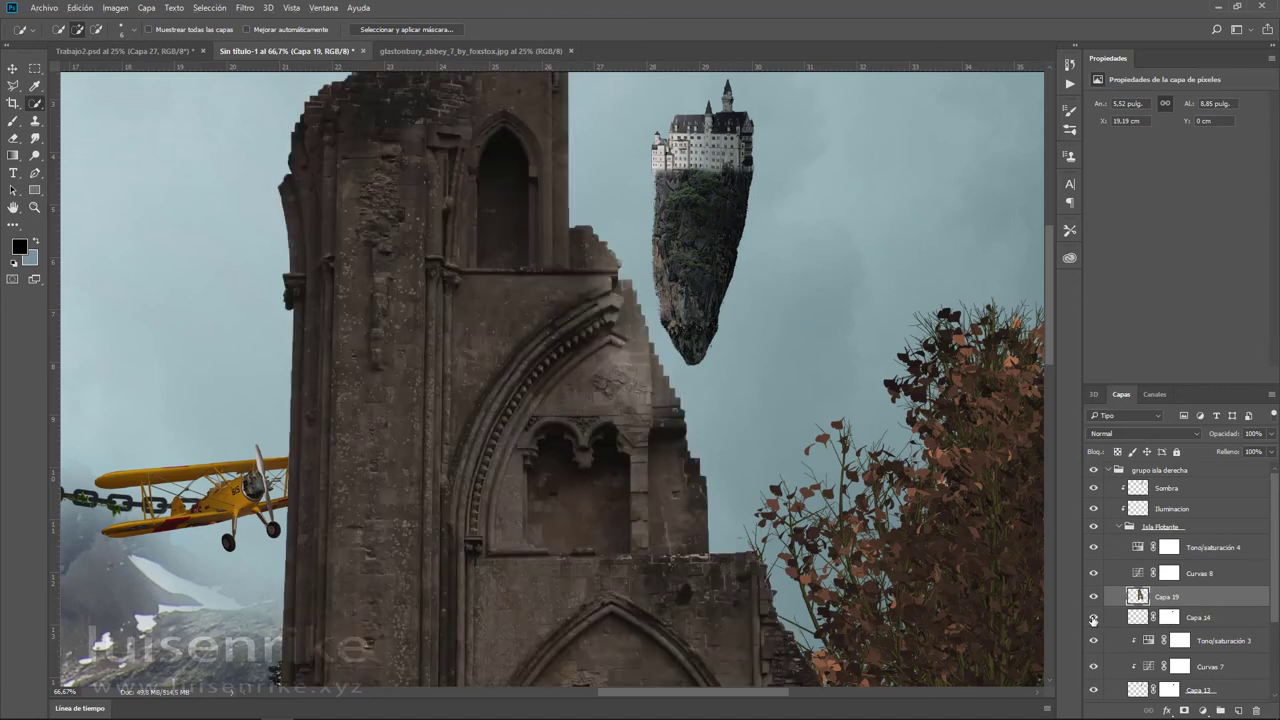
{"action": "left_click", "coordinate": [1188, 619]}
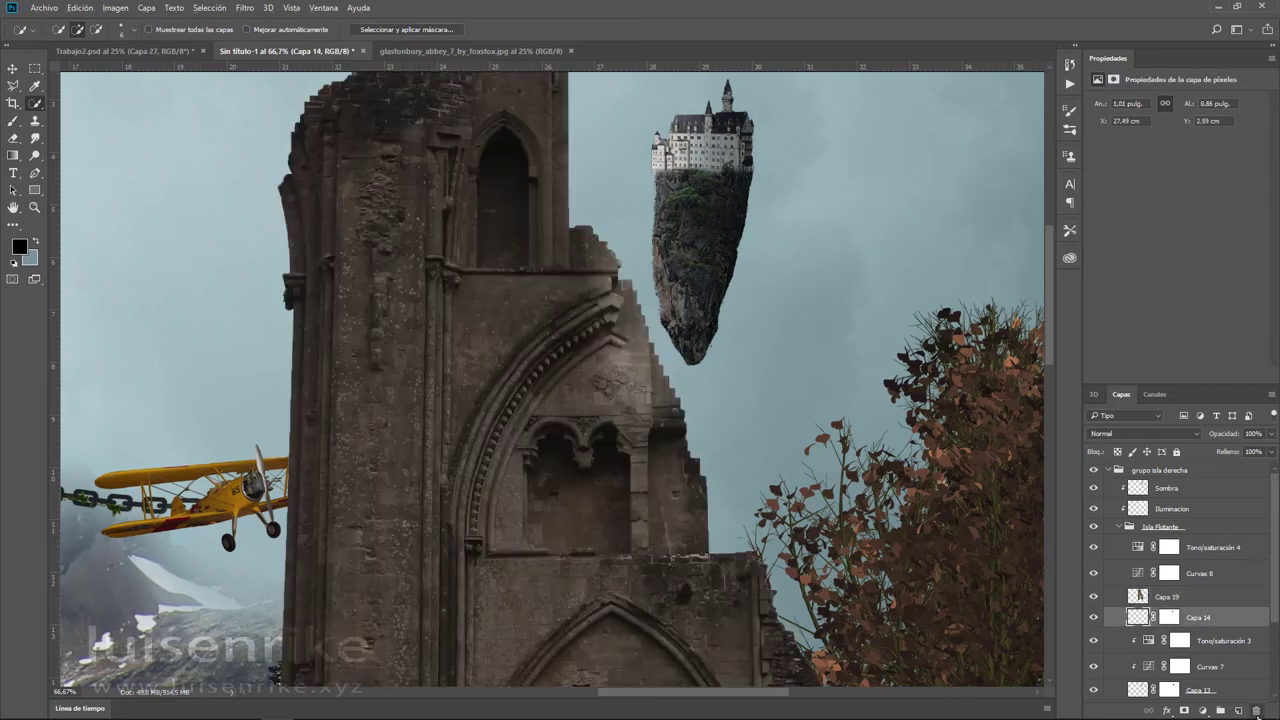
{"action": "left_click", "coordinate": [1257, 711]}
{"action": "left_click", "coordinate": [580, 275]}
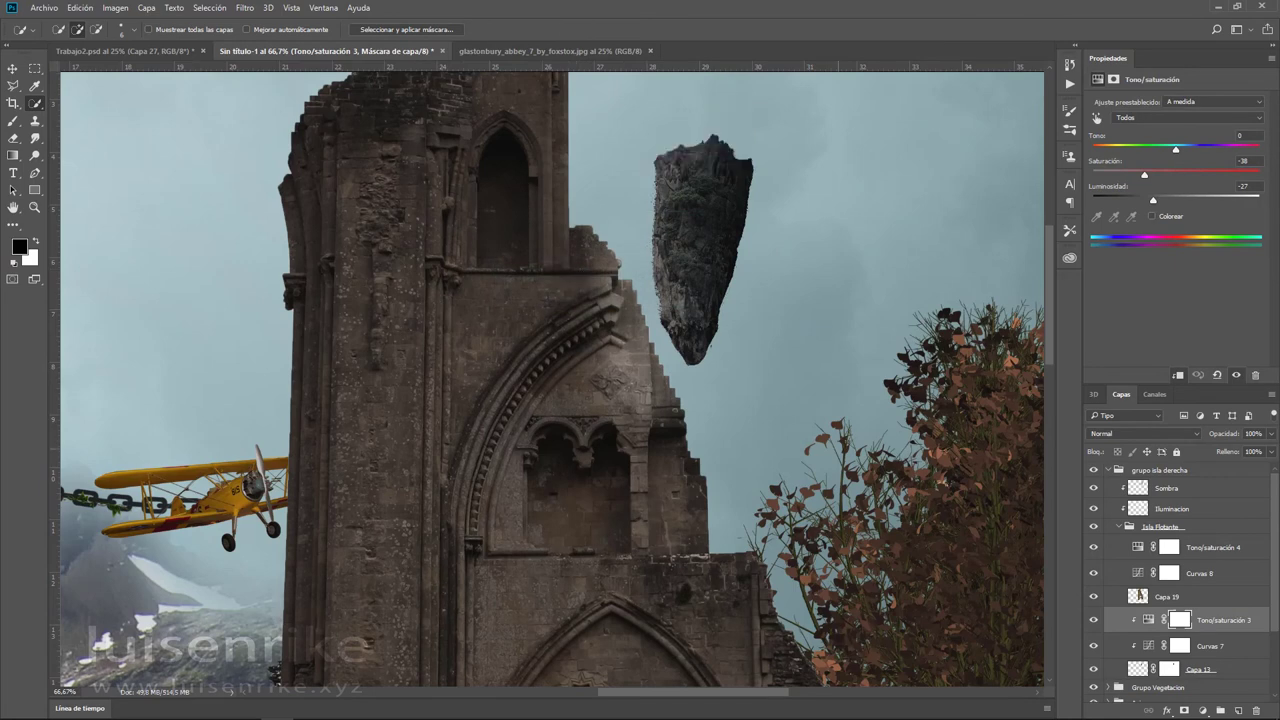
- Clip the Curvas 8 adjustment to the new ruin layer Capa 19
{"action": "left_click", "coordinate": [1145, 572]}
{"action": "key", "text": "ctrl+alt+g"}
{"action": "left_click", "coordinate": [1137, 597]}
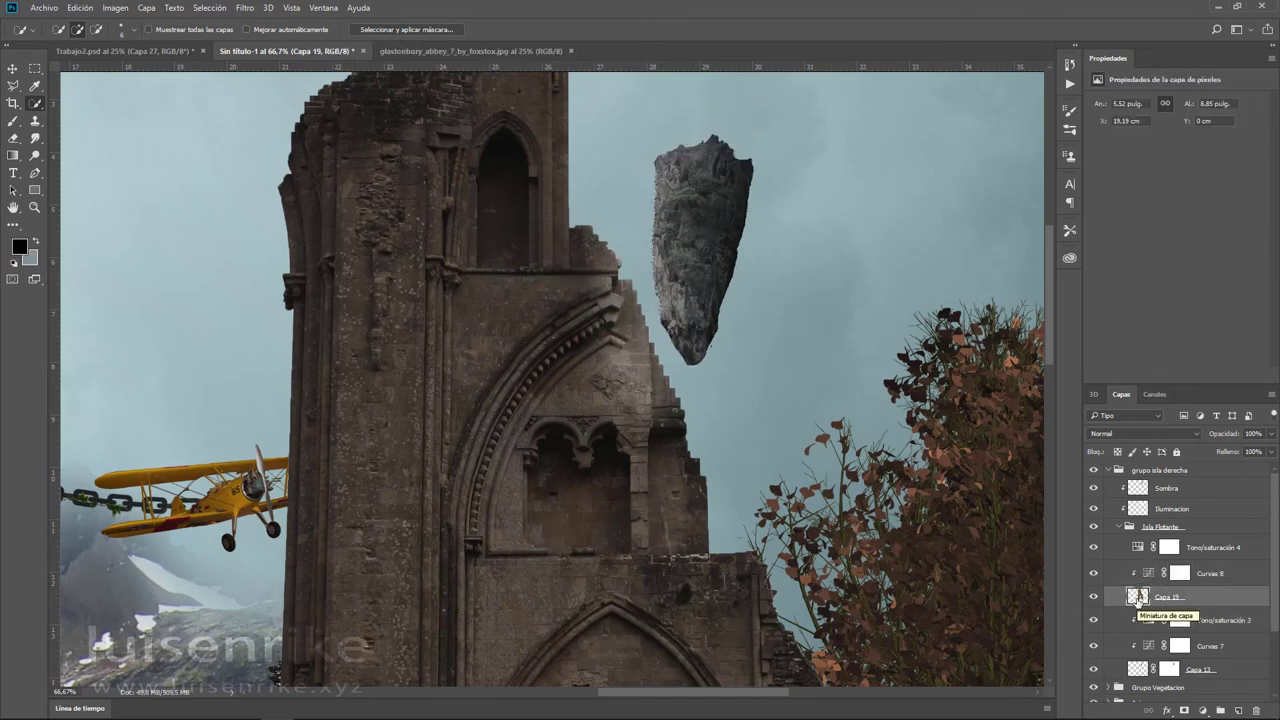
{"action": "key", "text": "ctrl+minus"}
{"action": "key", "text": "ctrl+minus"}
{"action": "key", "text": "ctrl+minus"}
{"action": "key", "text": "ctrl+minus"}
- Scale the ruin to about 13%, set it on the rock's top, and add a layer mask
{"action": "key", "text": "ctrl+t"}
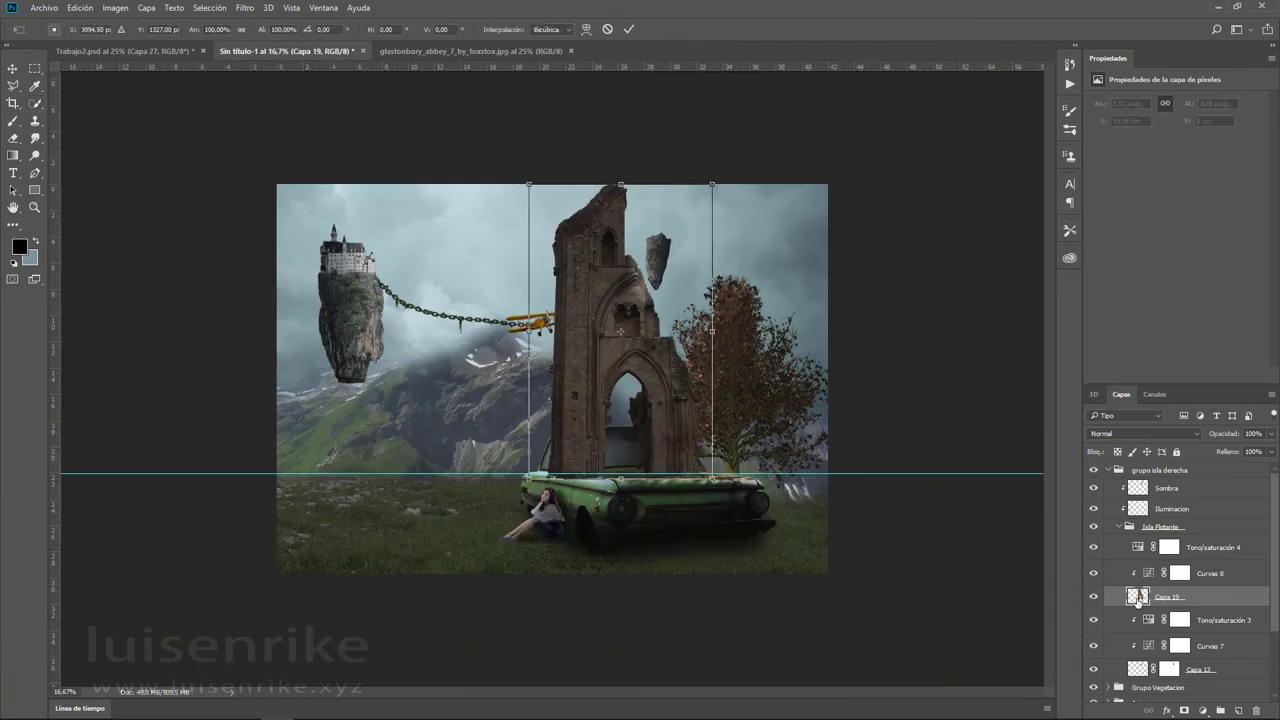
{"action": "mouse_move", "coordinate": [528, 474]}
{"action": "left_mouse_down"}
{"action": "mouse_move", "coordinate": [655, 285]}
{"action": "mouse_move", "coordinate": [635, 223]}
{"action": "left_mouse_up"}
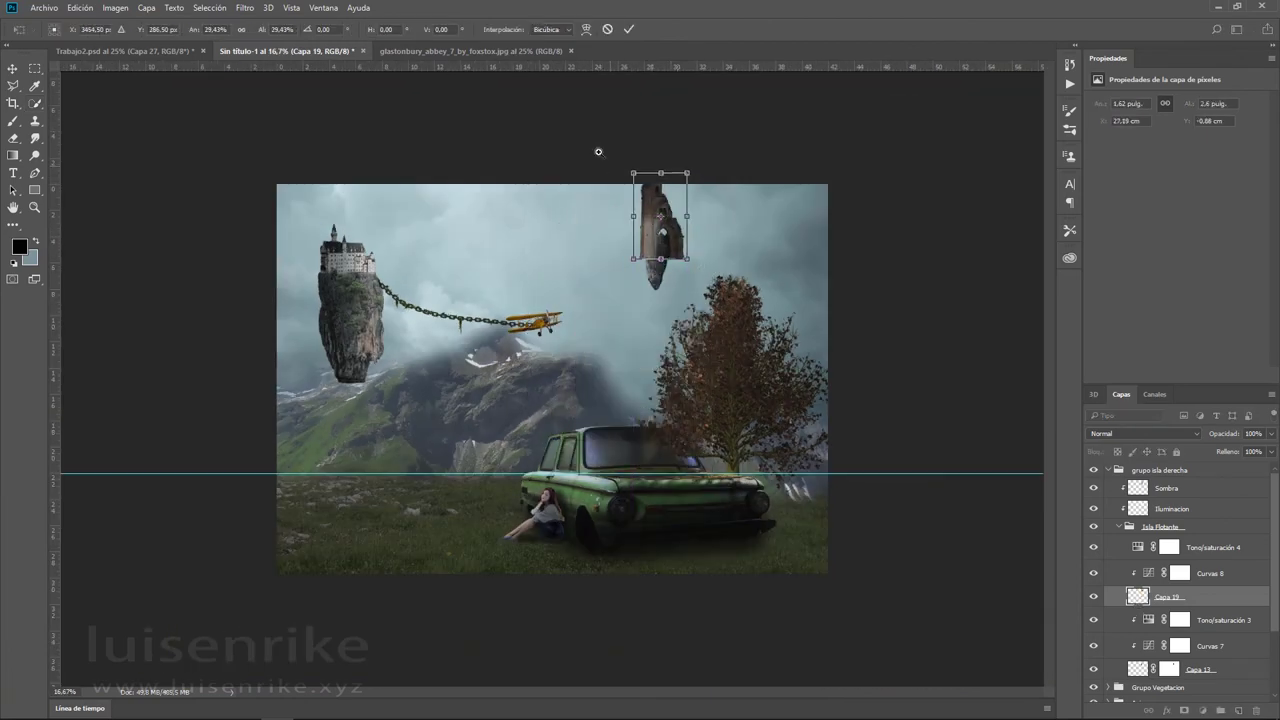
{"action": "scroll", "coordinate": [608, 229], "scroll_direction": "up", "scroll_amount": 5}
{"action": "scroll", "coordinate": [665, 335], "scroll_direction": "up", "scroll_amount": 3}
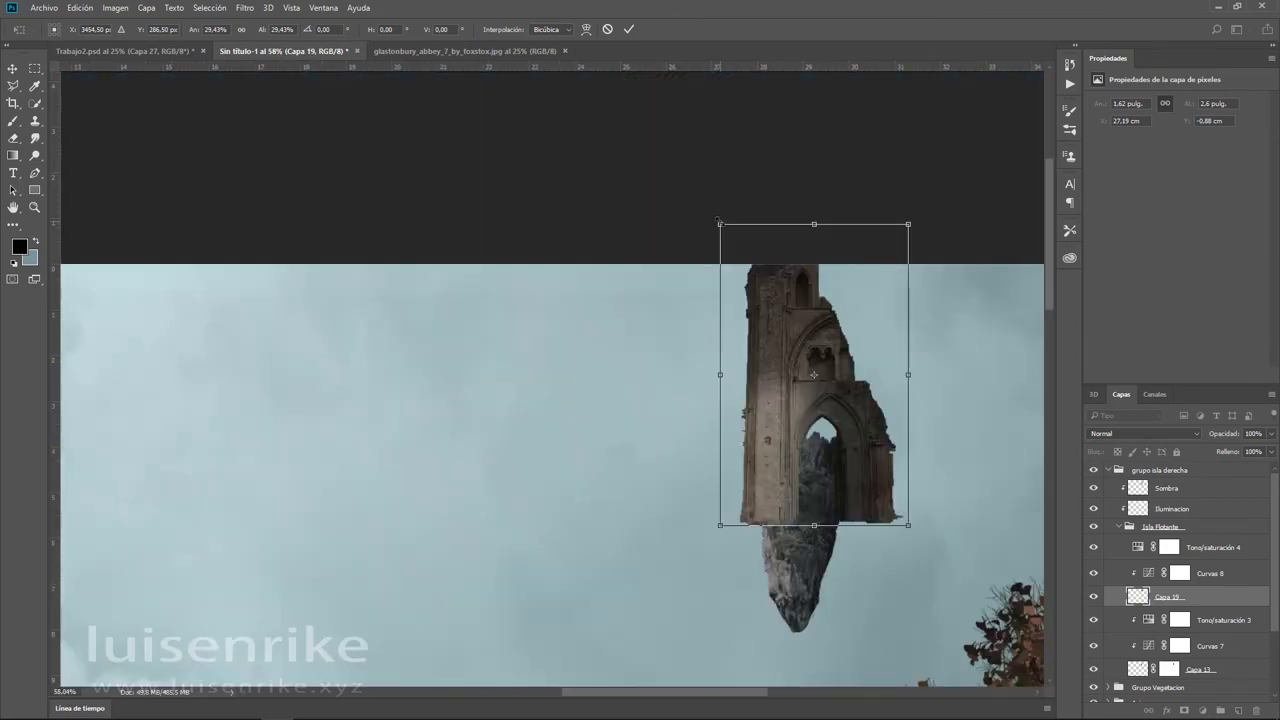
{"action": "left_click_drag", "start_coordinate": [717, 221], "coordinate": [823, 391]}
{"action": "left_click_drag", "start_coordinate": [851, 495], "coordinate": [786, 427]}
{"action": "left_click_drag", "start_coordinate": [788, 428], "coordinate": [789, 429]}
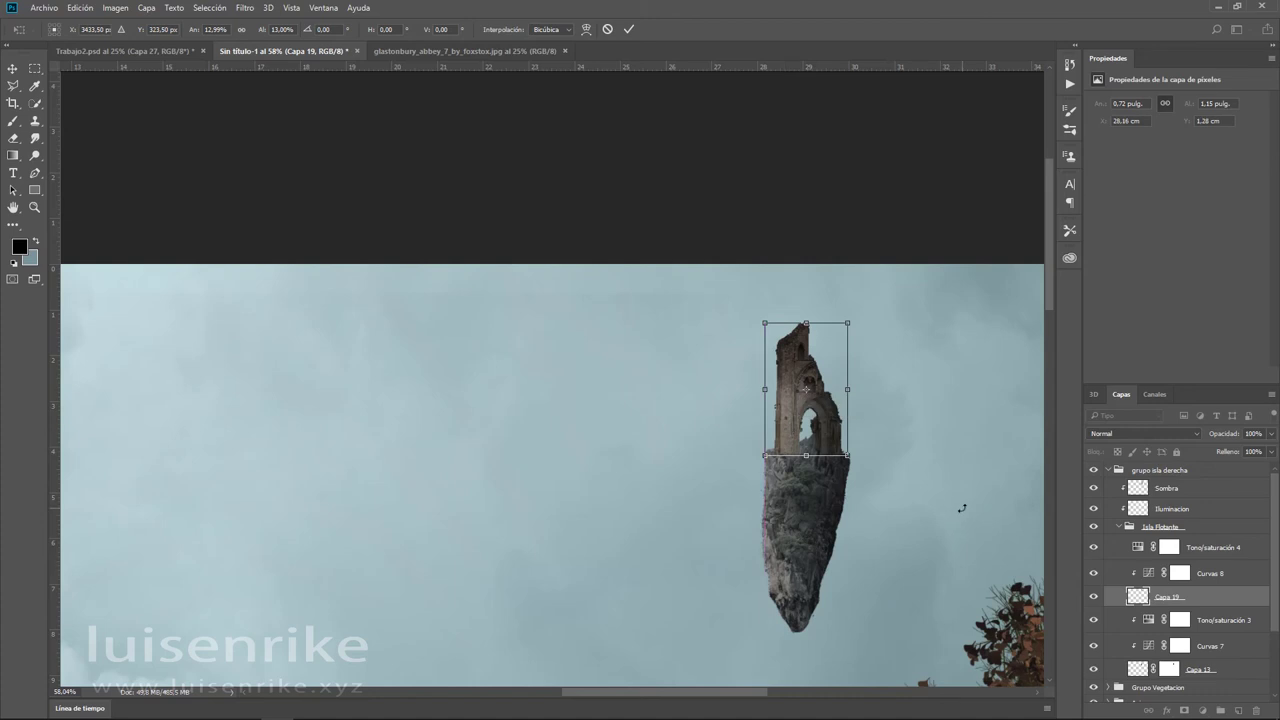
{"action": "key", "text": "Return"}
{"action": "key", "text": "w"}
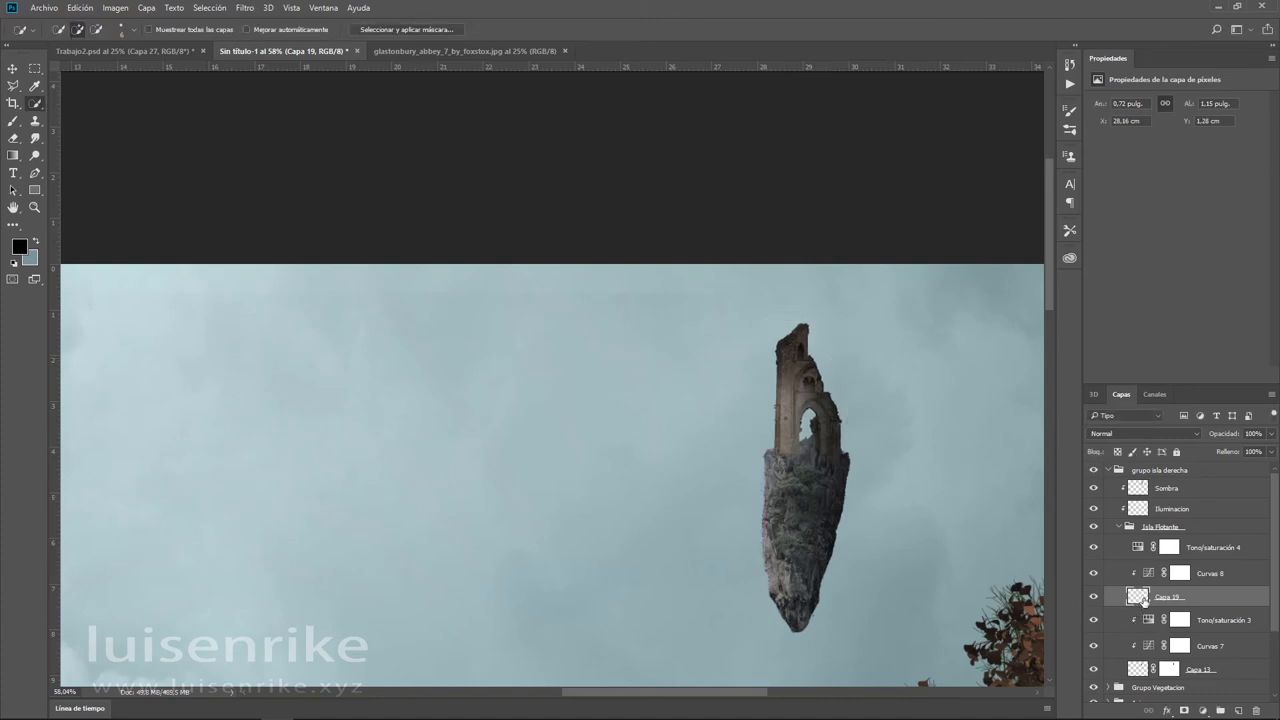
{"action": "left_click", "coordinate": [1185, 711]}
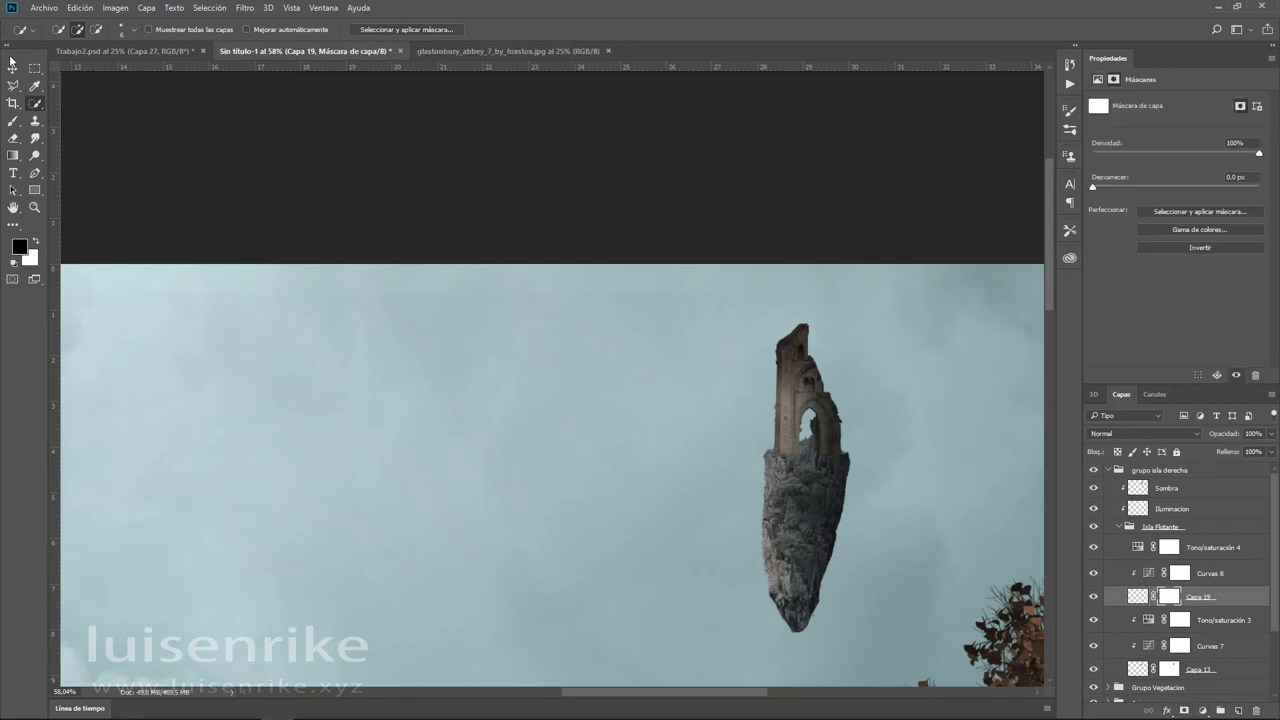
- Paint Capa 19's mask around the tower base and nudge the ruin down onto the rock
{"action": "left_click", "coordinate": [13, 120]}
{"action": "left_click", "coordinate": [70, 31]}
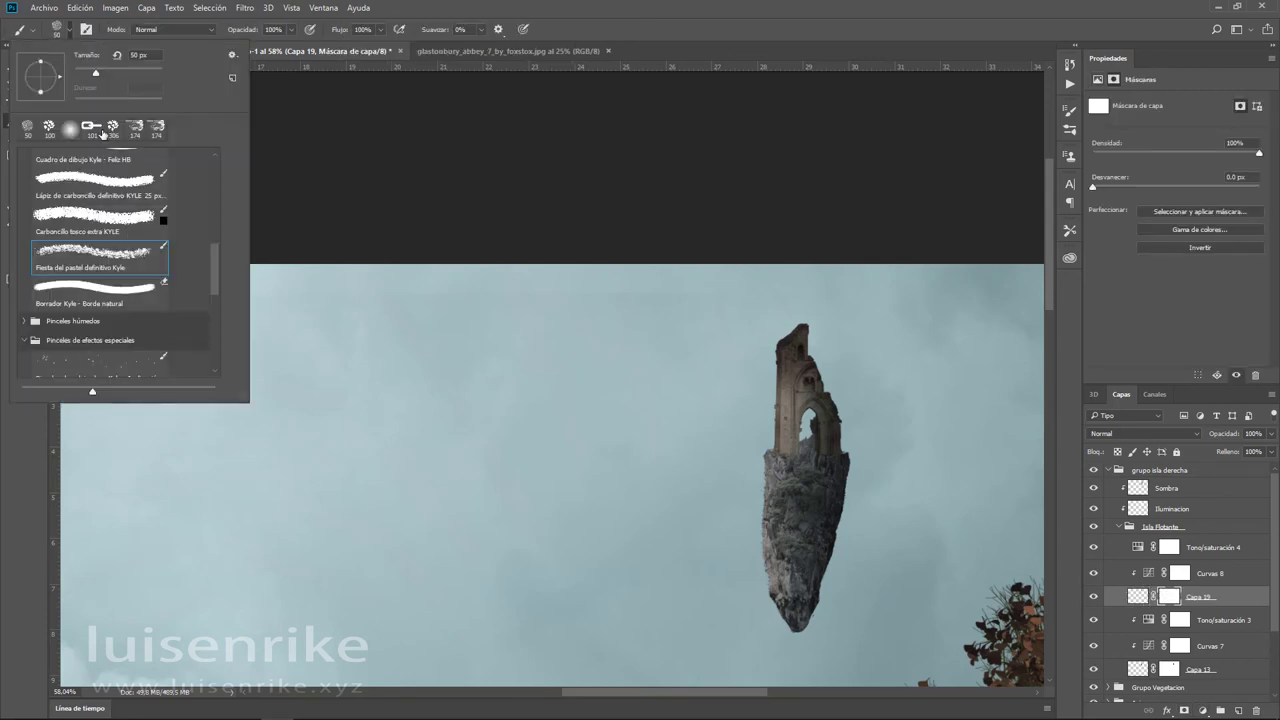
{"action": "scroll", "coordinate": [816, 462], "scroll_direction": "up", "scroll_amount": 2}
{"action": "scroll", "coordinate": [810, 450], "scroll_direction": "up", "scroll_amount": 1}
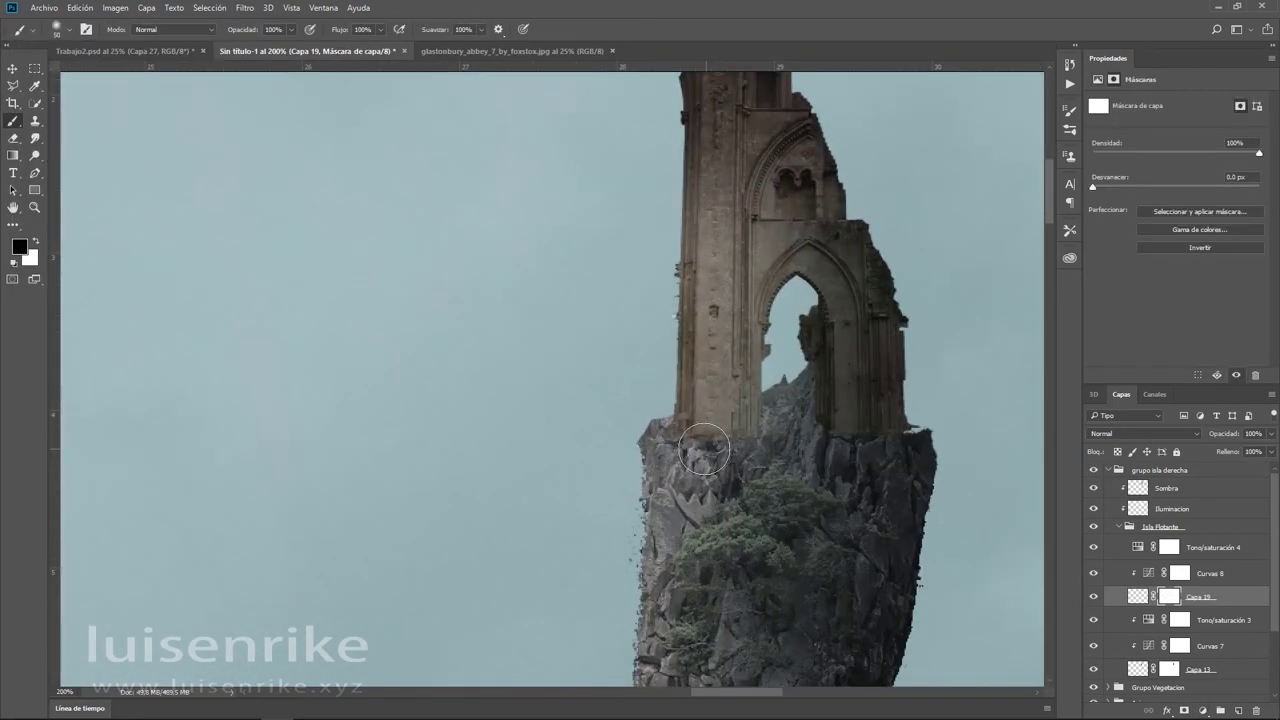
{"action": "mouse_move", "coordinate": [894, 434]}
{"action": "left_mouse_down"}
{"action": "mouse_move", "coordinate": [815, 360]}
{"action": "mouse_move", "coordinate": [756, 428]}
{"action": "mouse_move", "coordinate": [700, 405]}
{"action": "mouse_move", "coordinate": [728, 375]}
{"action": "mouse_move", "coordinate": [760, 390]}
{"action": "mouse_move", "coordinate": [823, 349]}
{"action": "mouse_move", "coordinate": [856, 367]}
{"action": "mouse_move", "coordinate": [905, 432]}
{"action": "left_mouse_up"}
{"action": "key", "text": "x"}
{"action": "left_click", "coordinate": [13, 70]}
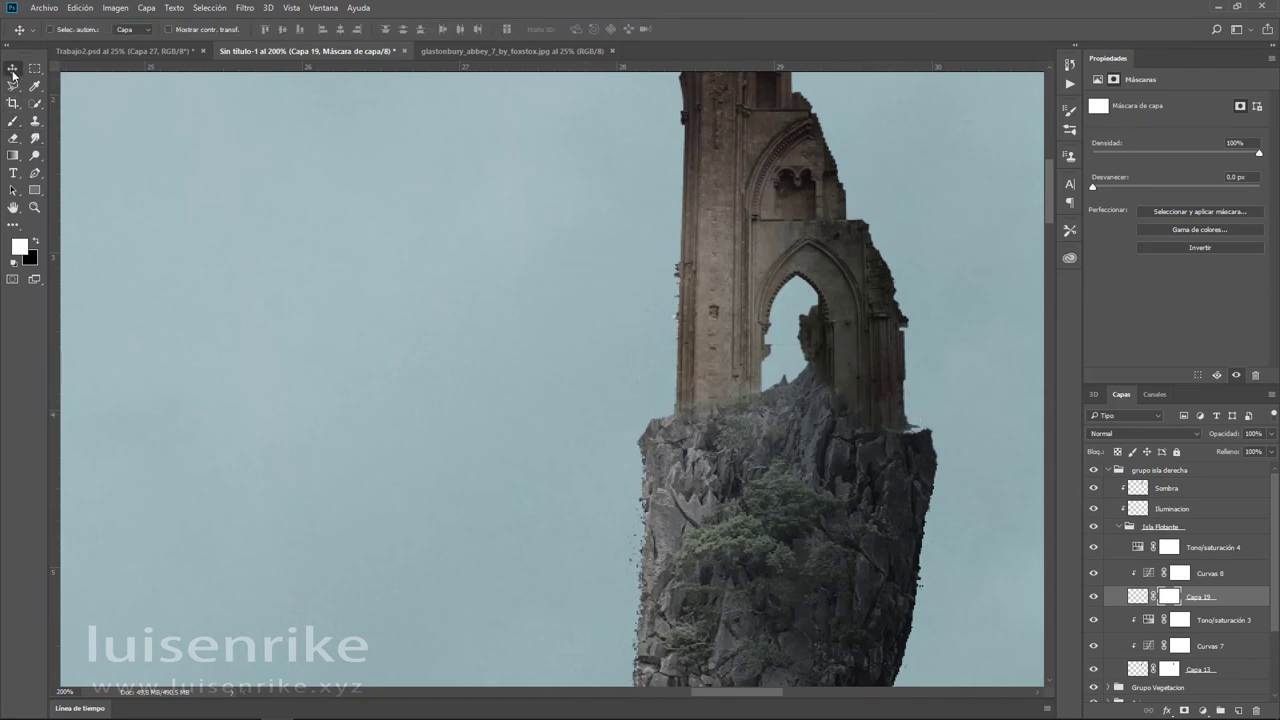
{"action": "key", "text": "Down"}
{"action": "key", "text": "Down"}
{"action": "key", "text": "Down"}
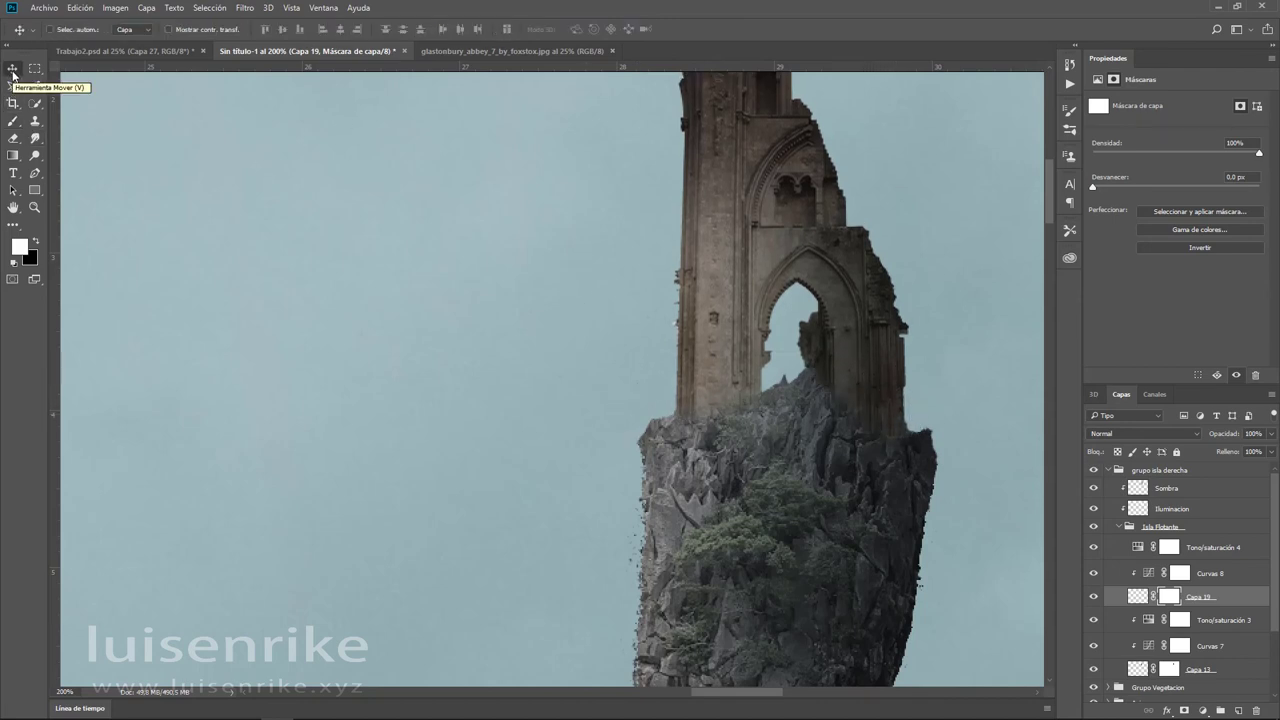
{"action": "key", "text": "ctrl+minus"}
{"action": "key", "text": "ctrl+minus"}
{"action": "key", "text": "ctrl+minus"}
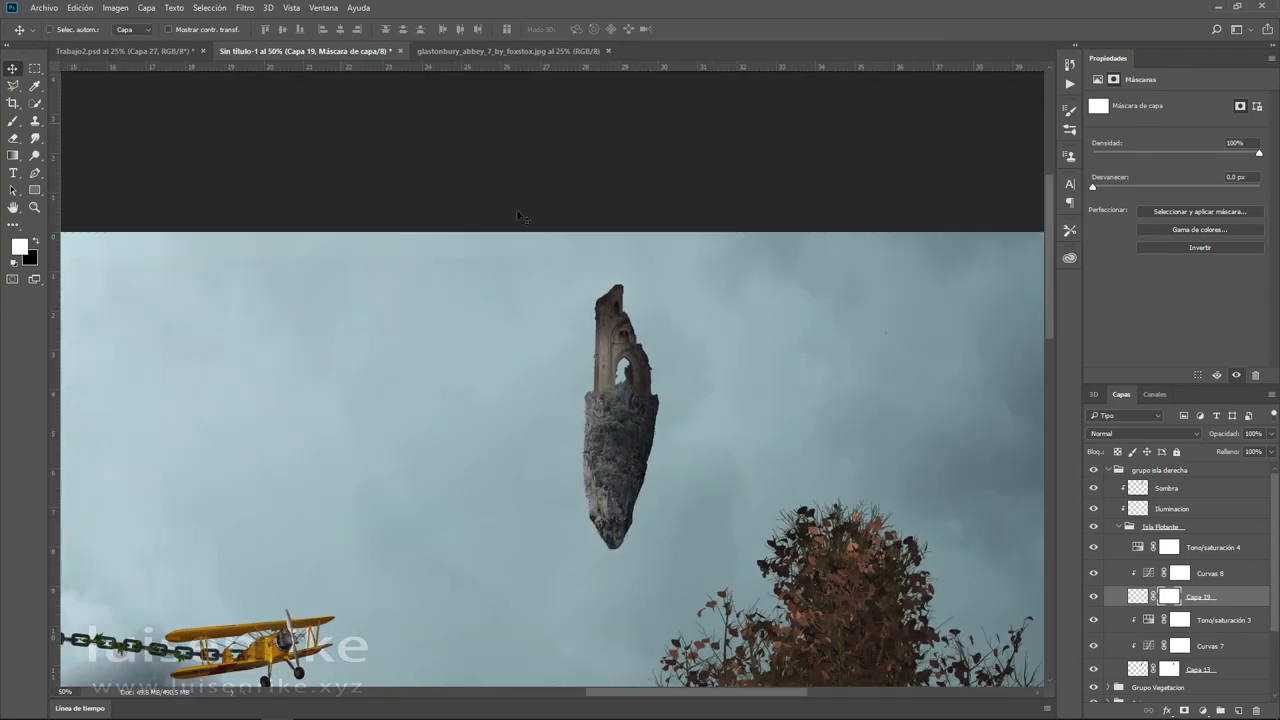
- Paint white light onto the ruin's top on the Iluminación layer with a 100 px brush
{"action": "left_click", "coordinate": [1118, 527]}
{"action": "left_click", "coordinate": [1093, 509]}
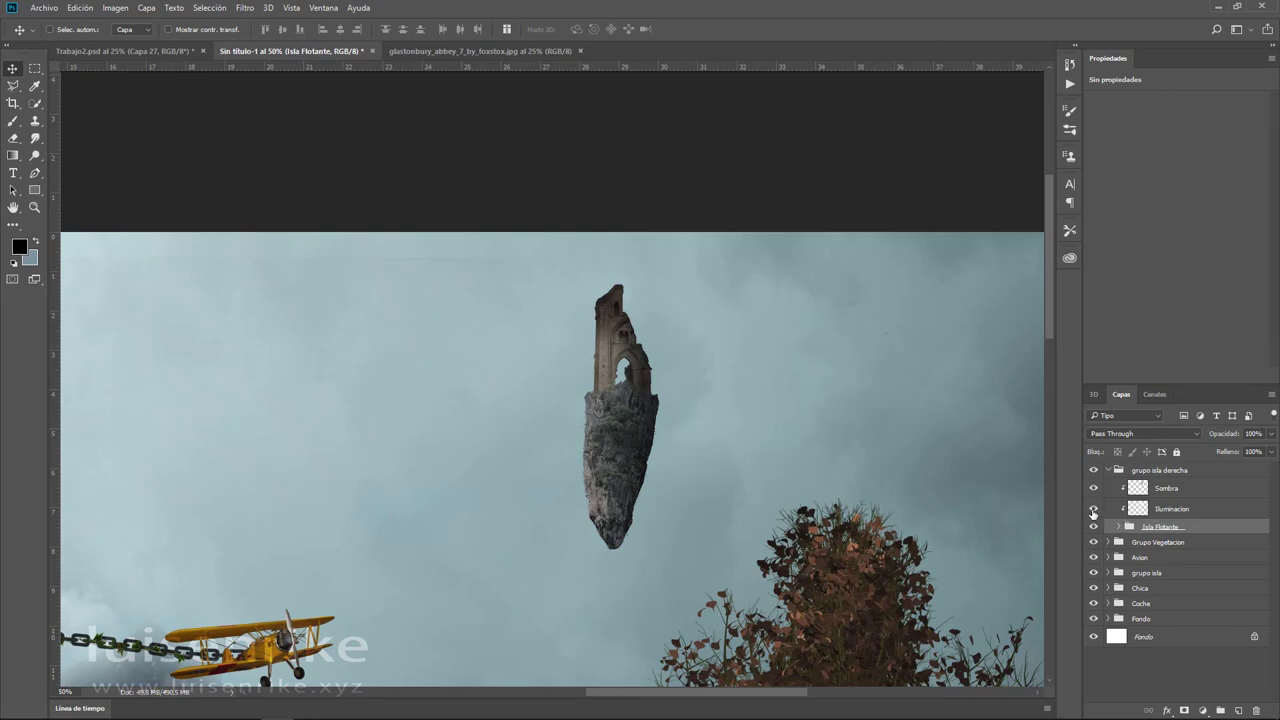
{"action": "left_click", "coordinate": [1093, 509]}
{"action": "left_click", "coordinate": [1165, 510]}
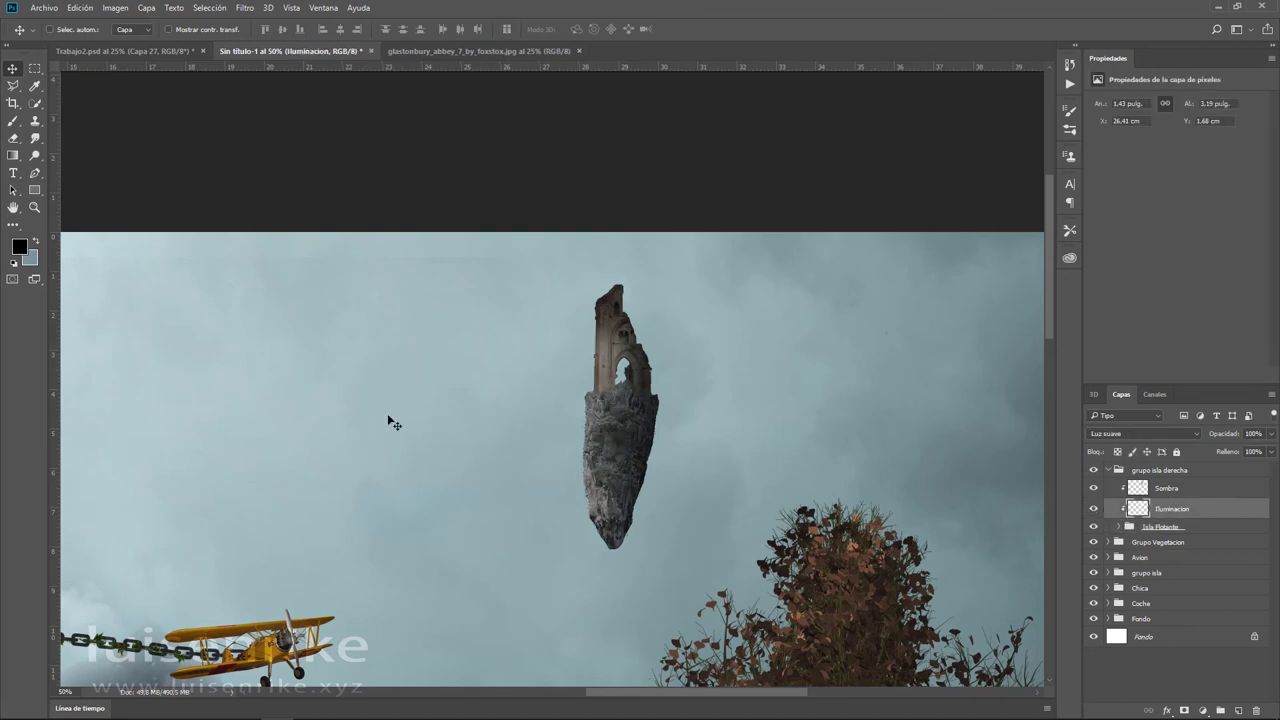
{"action": "left_click", "coordinate": [35, 242]}
{"action": "left_click", "coordinate": [15, 260]}
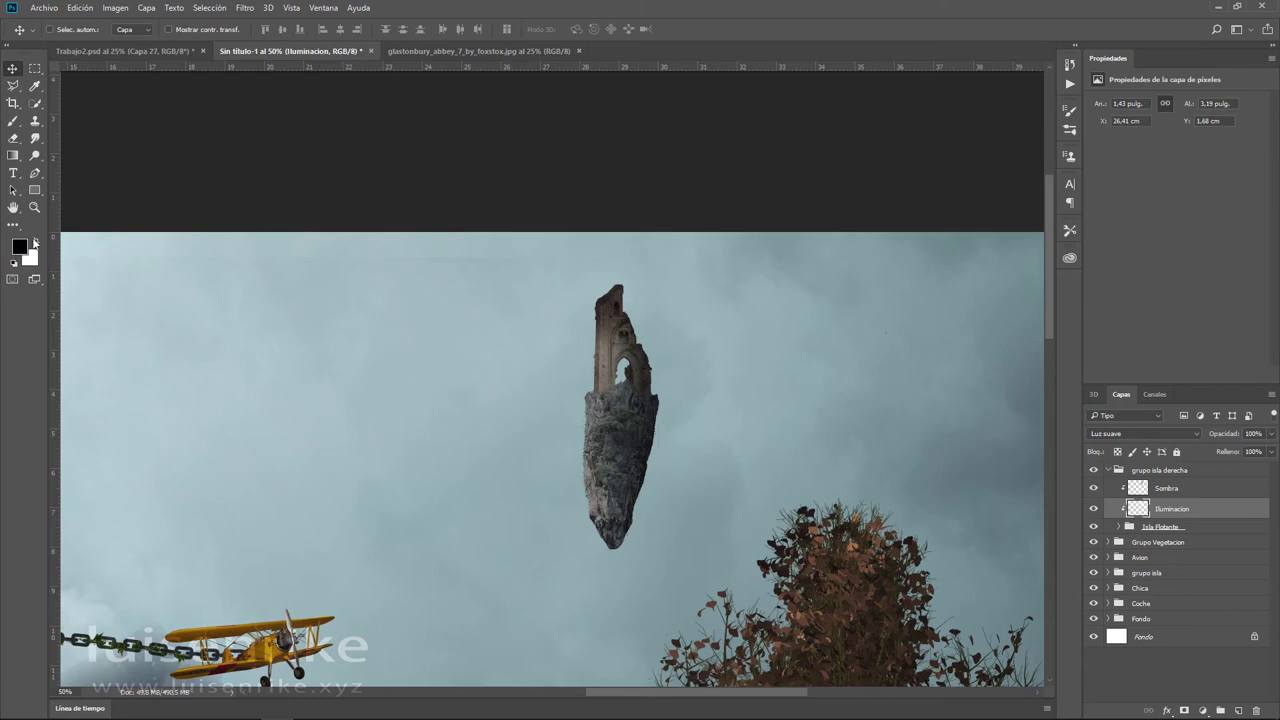
{"action": "left_click", "coordinate": [13, 121]}
{"action": "key", "text": "bracketright"}
{"action": "key", "text": "bracketright"}
{"action": "key", "text": "bracketright"}
{"action": "mouse_move", "coordinate": [589, 289]}
{"action": "left_mouse_down"}
{"action": "mouse_move", "coordinate": [597, 337]}
{"action": "mouse_move", "coordinate": [591, 269]}
{"action": "mouse_move", "coordinate": [584, 311]}
{"action": "mouse_move", "coordinate": [611, 274]}
{"action": "left_mouse_up"}
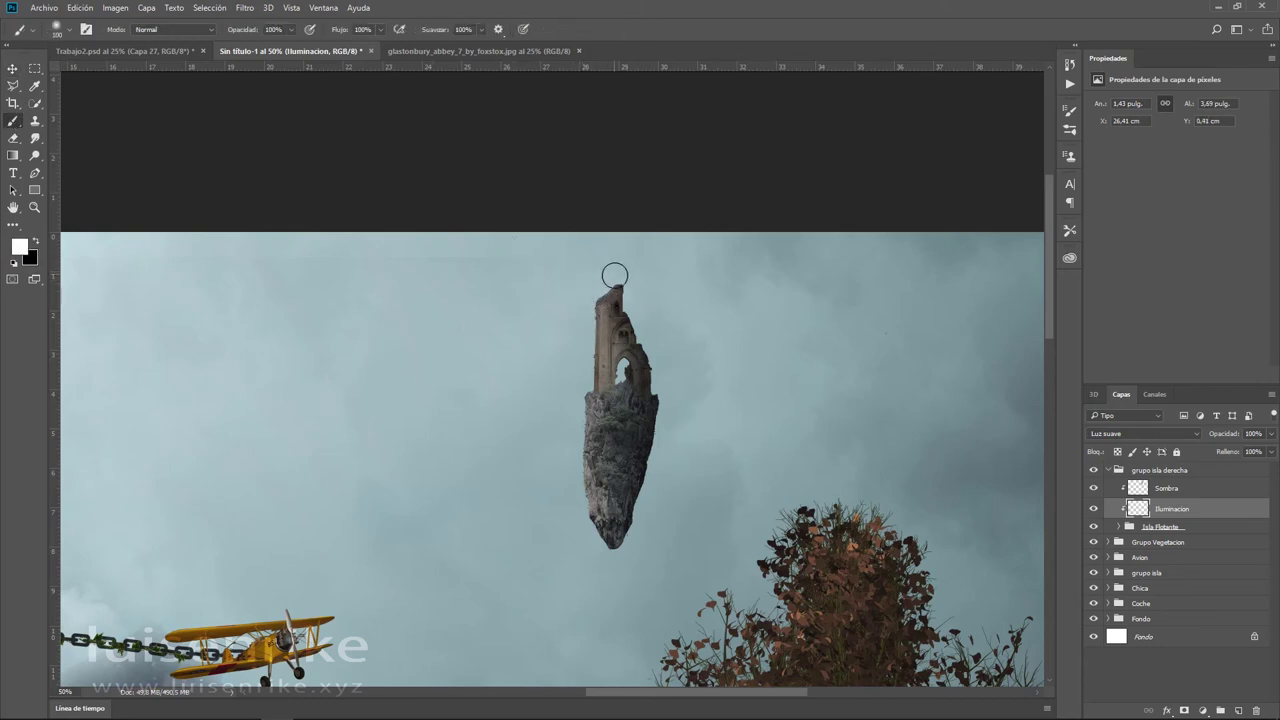
{"action": "key", "text": "ctrl+0"}
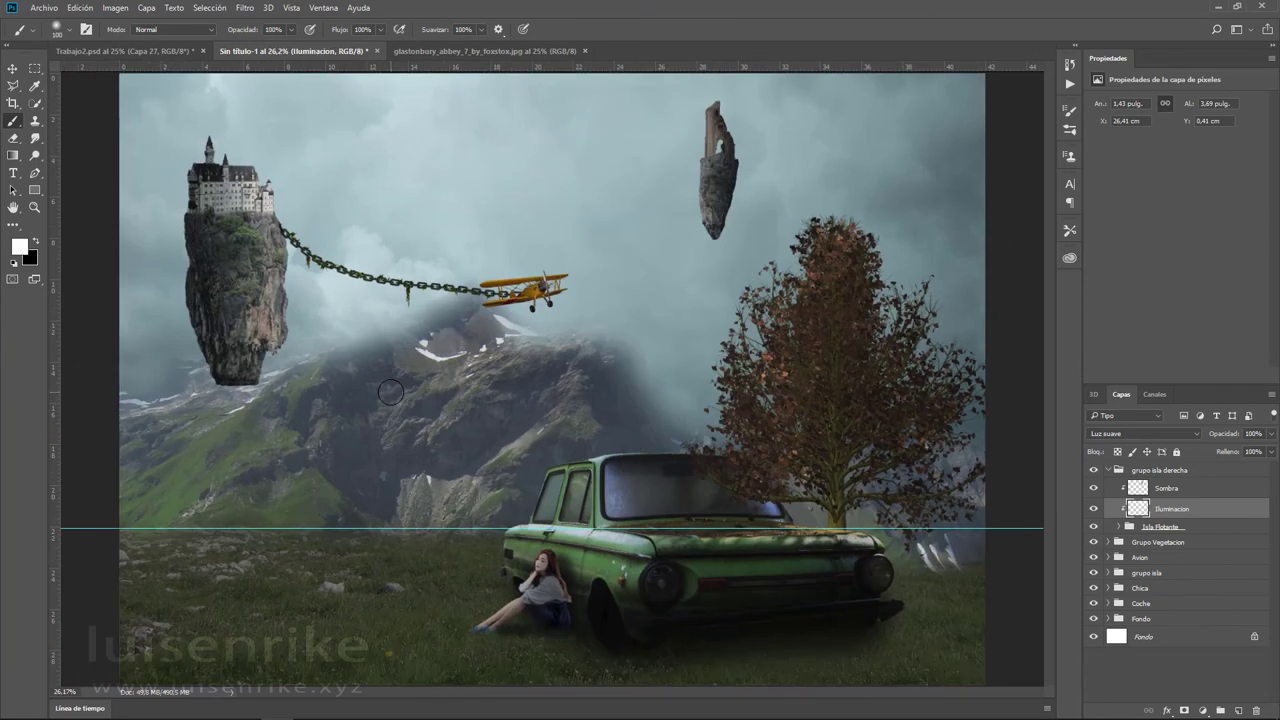
- Select the Chain brush at 50 px in the Sin título-1 composite
{"action": "left_click", "coordinate": [135, 51]}
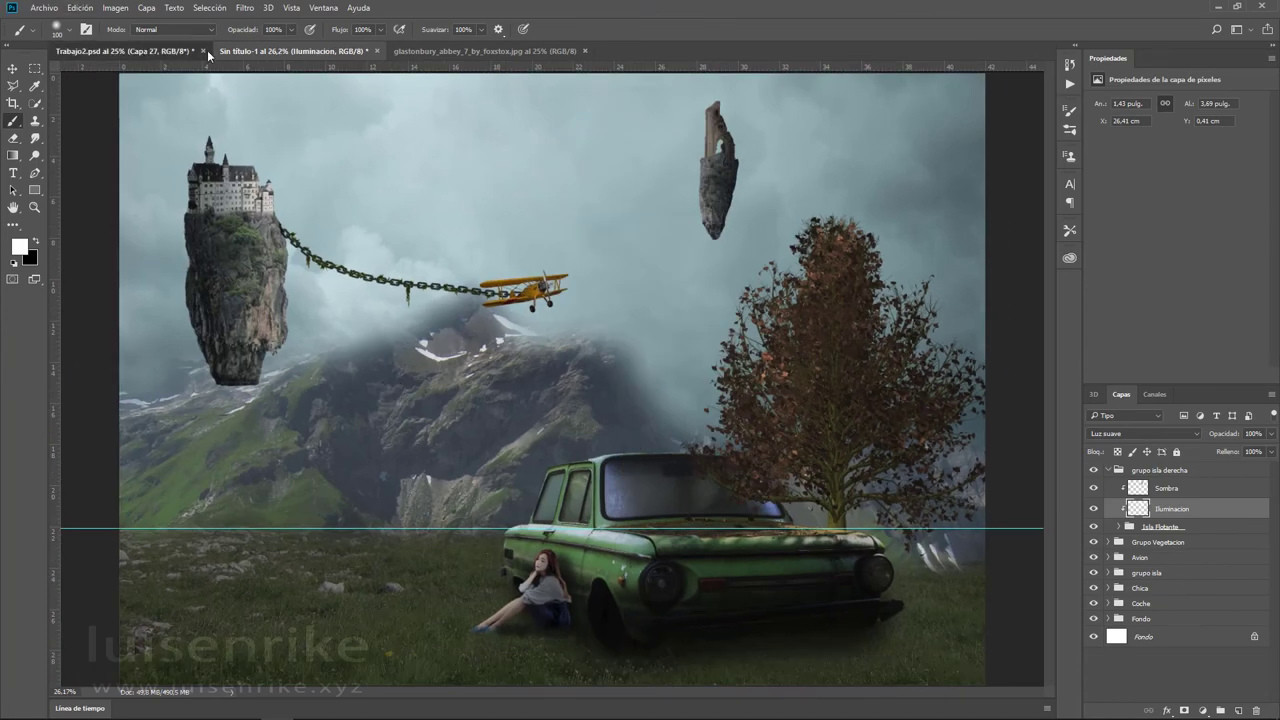
{"action": "left_click", "coordinate": [317, 51]}
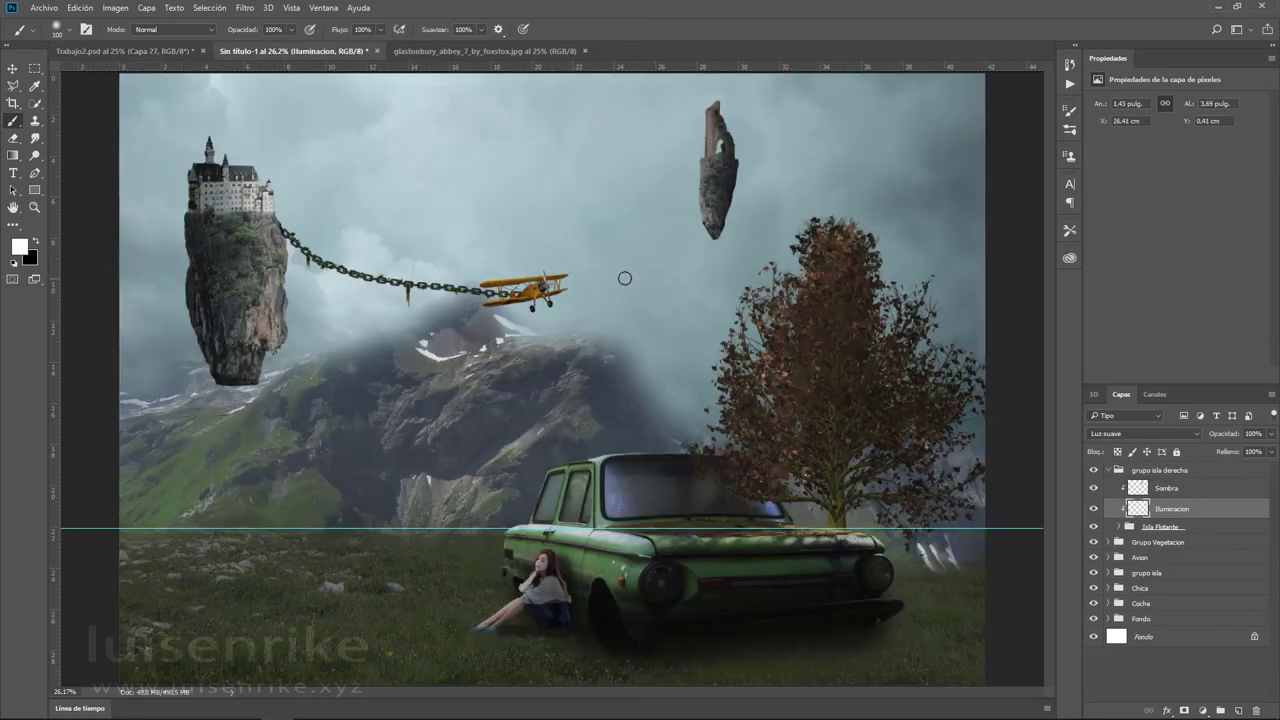
{"action": "left_click", "coordinate": [72, 33]}
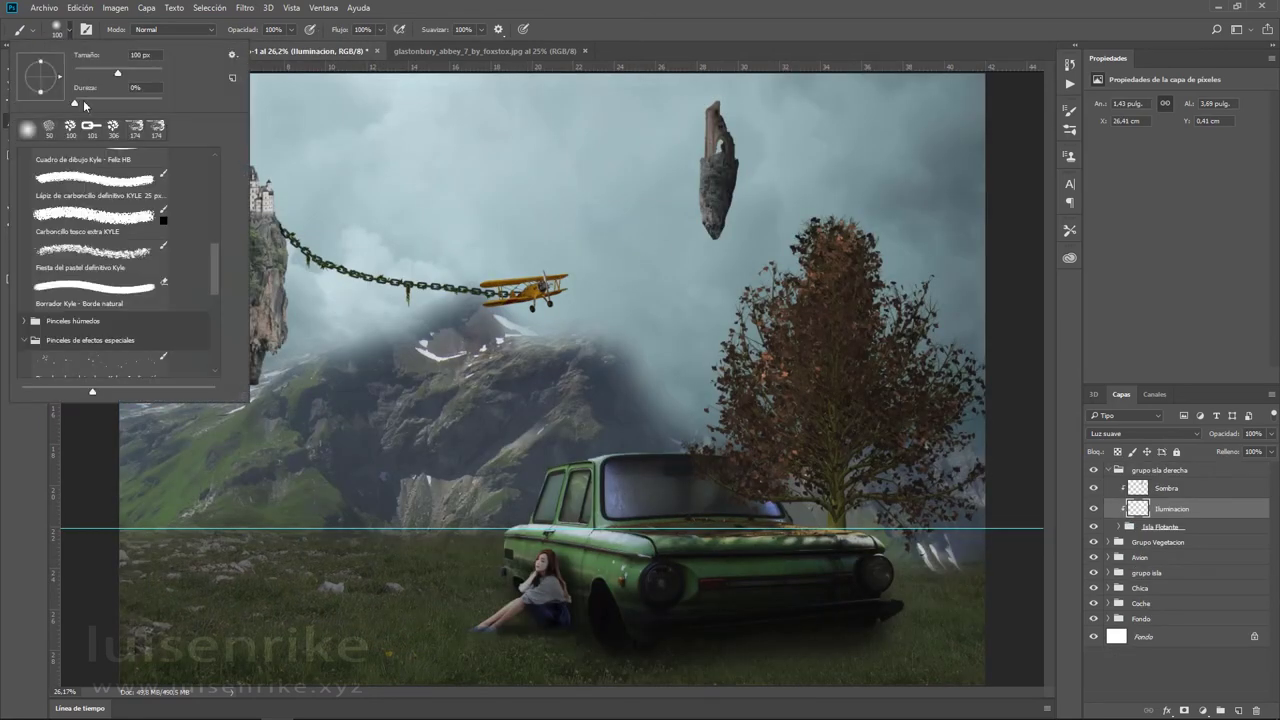
{"action": "left_click", "coordinate": [90, 128]}
{"action": "key", "text": "Return"}
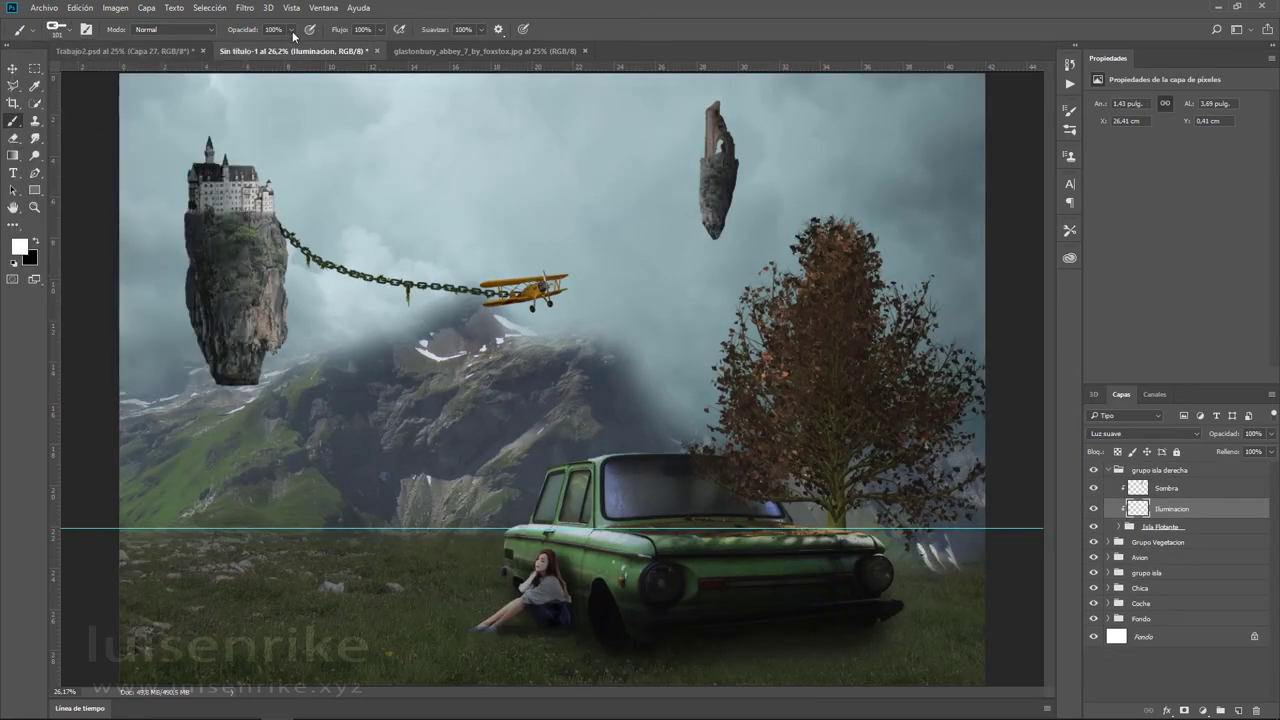
{"action": "left_click", "coordinate": [72, 33]}
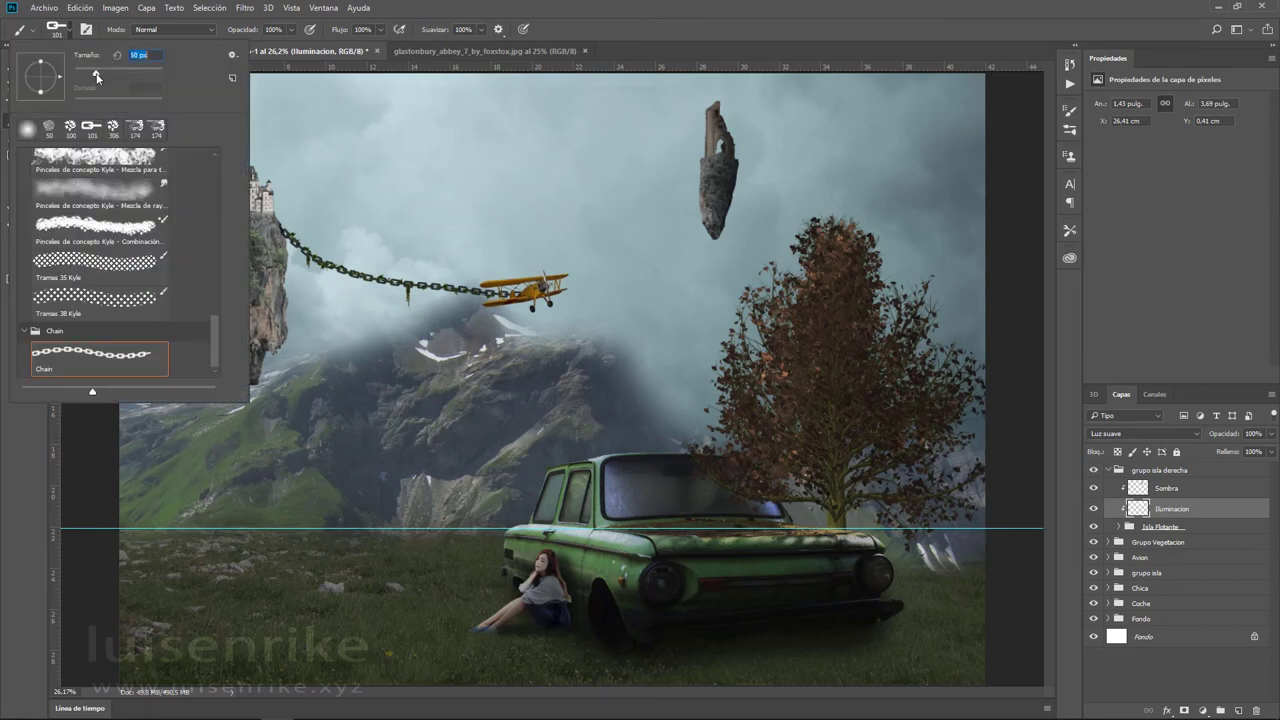
{"action": "key", "text": "Return"}
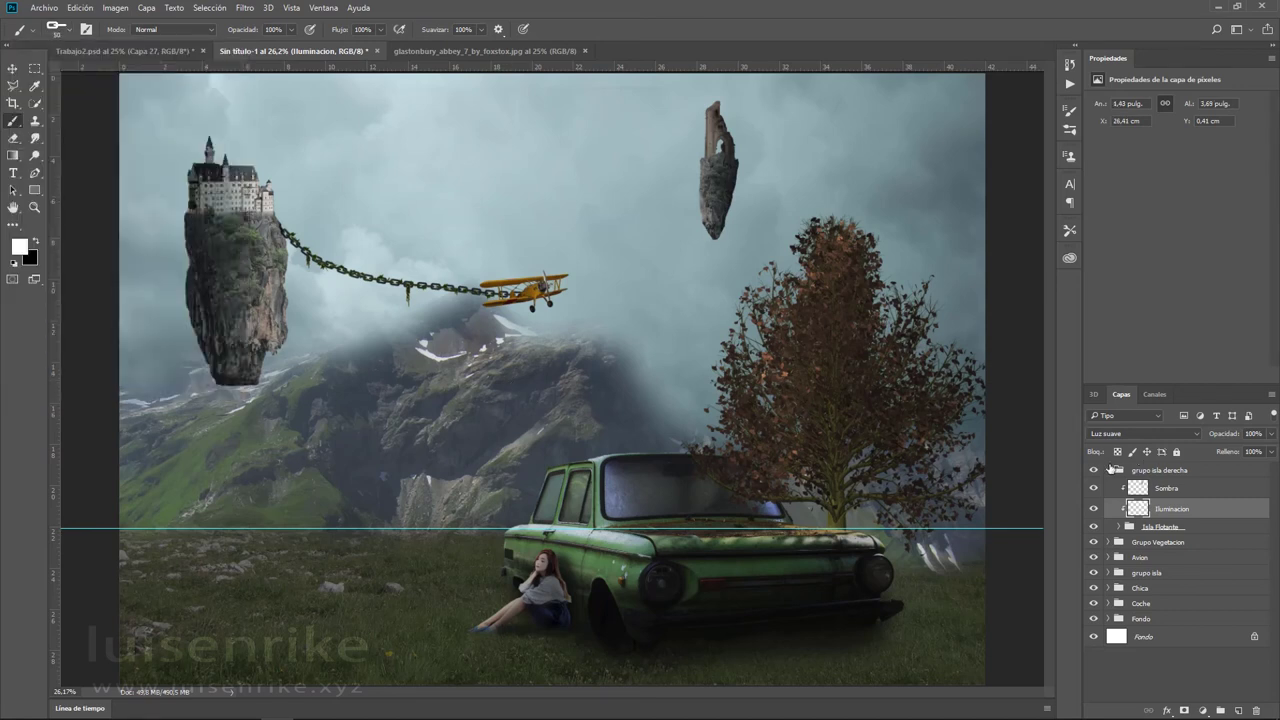
- Collapse grupo isla derecha and add a new empty layer, Capa 20, above it
{"action": "left_click", "coordinate": [1109, 469]}
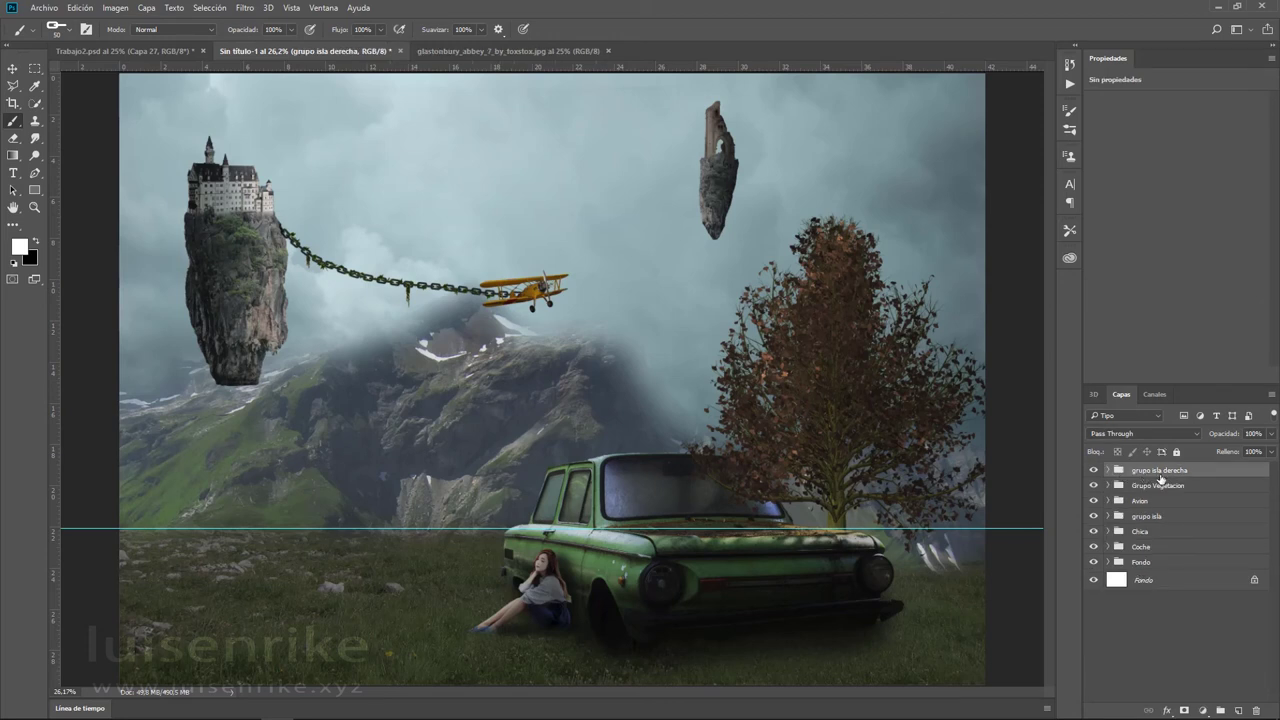
{"action": "left_click", "coordinate": [1203, 710]}
{"action": "left_click", "coordinate": [1099, 672]}
{"action": "left_click", "coordinate": [1254, 711]}
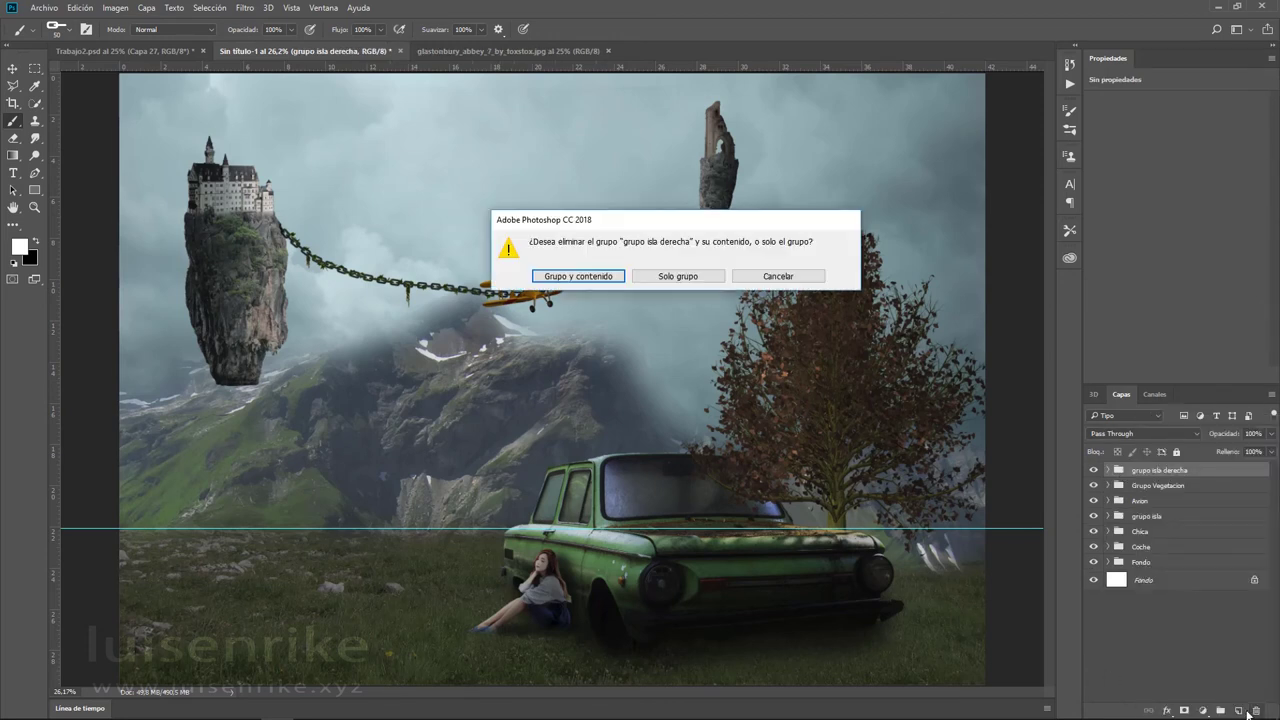
{"action": "left_click", "coordinate": [800, 276]}
{"action": "left_click", "coordinate": [1237, 711]}
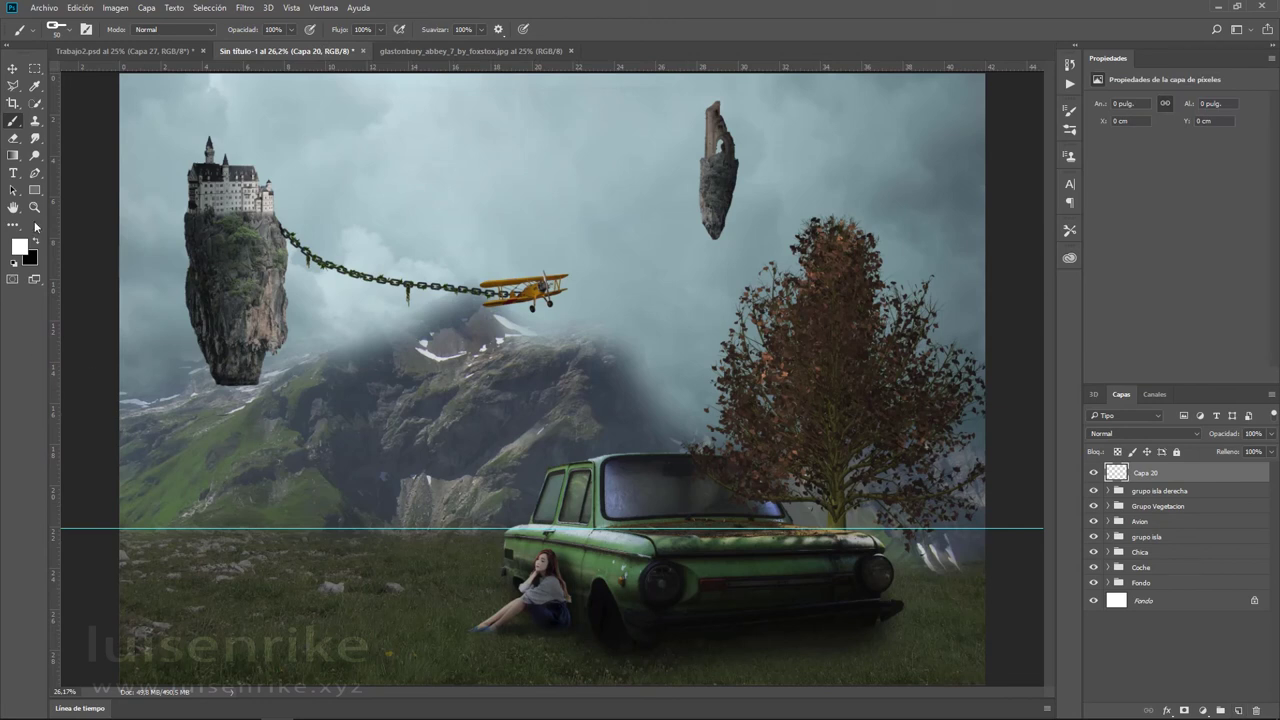
- Paint a black chain from the right rock curving down-left, then add a layer mask
{"action": "left_click", "coordinate": [37, 241]}
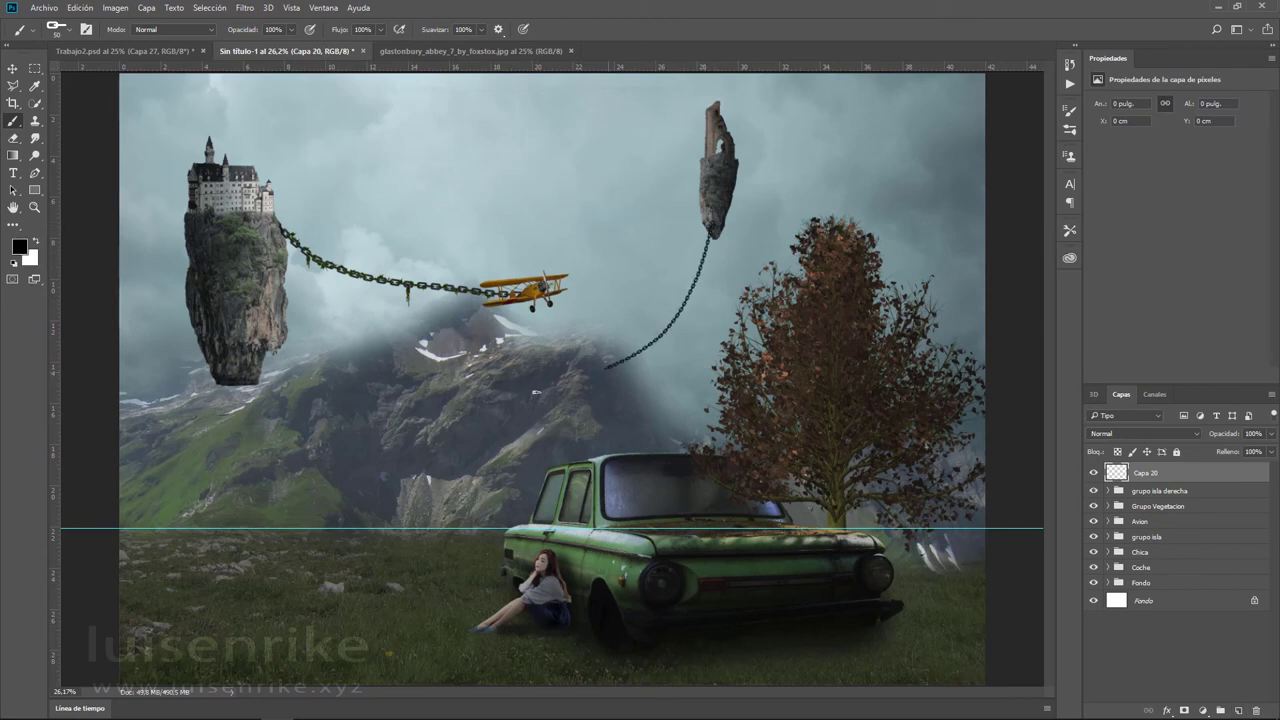
{"action": "left_click_drag", "start_coordinate": [690, 295], "coordinate": [490, 398]}
{"action": "key", "text": "ctrl+z"}
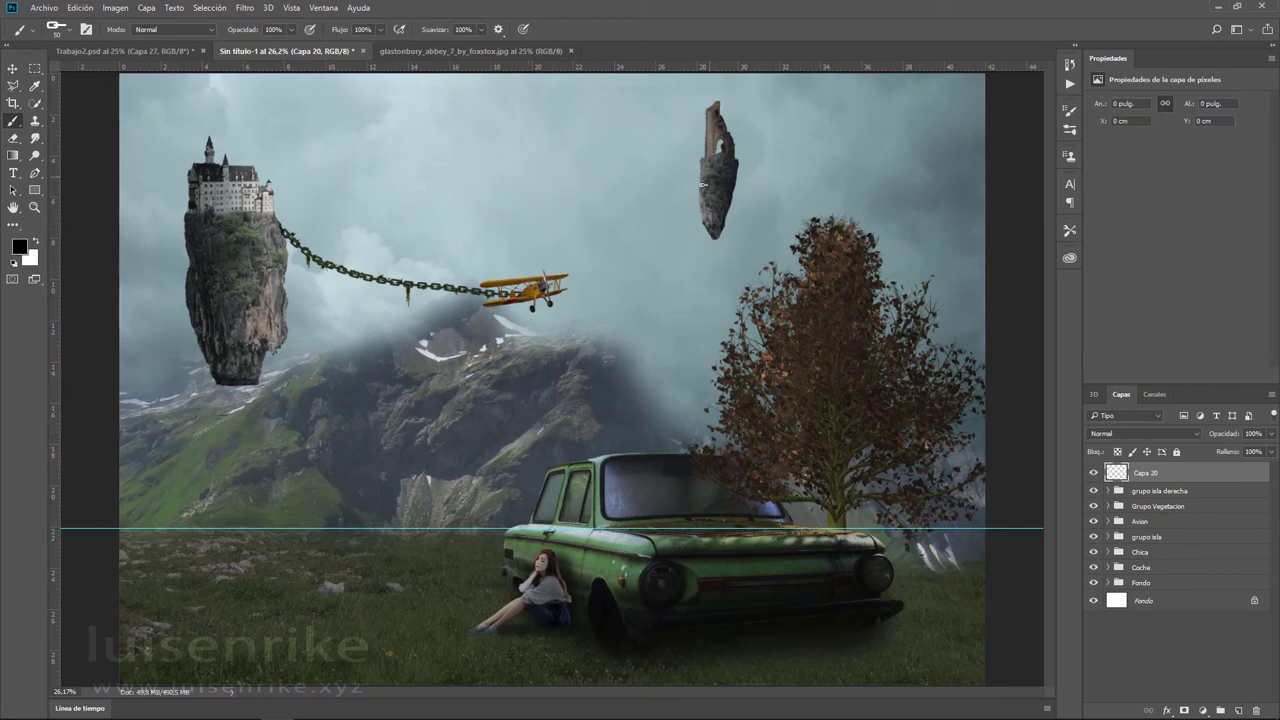
{"action": "mouse_move", "coordinate": [700, 197]}
{"action": "left_mouse_down"}
{"action": "mouse_move", "coordinate": [544, 360]}
{"action": "mouse_move", "coordinate": [462, 398]}
{"action": "left_mouse_up"}
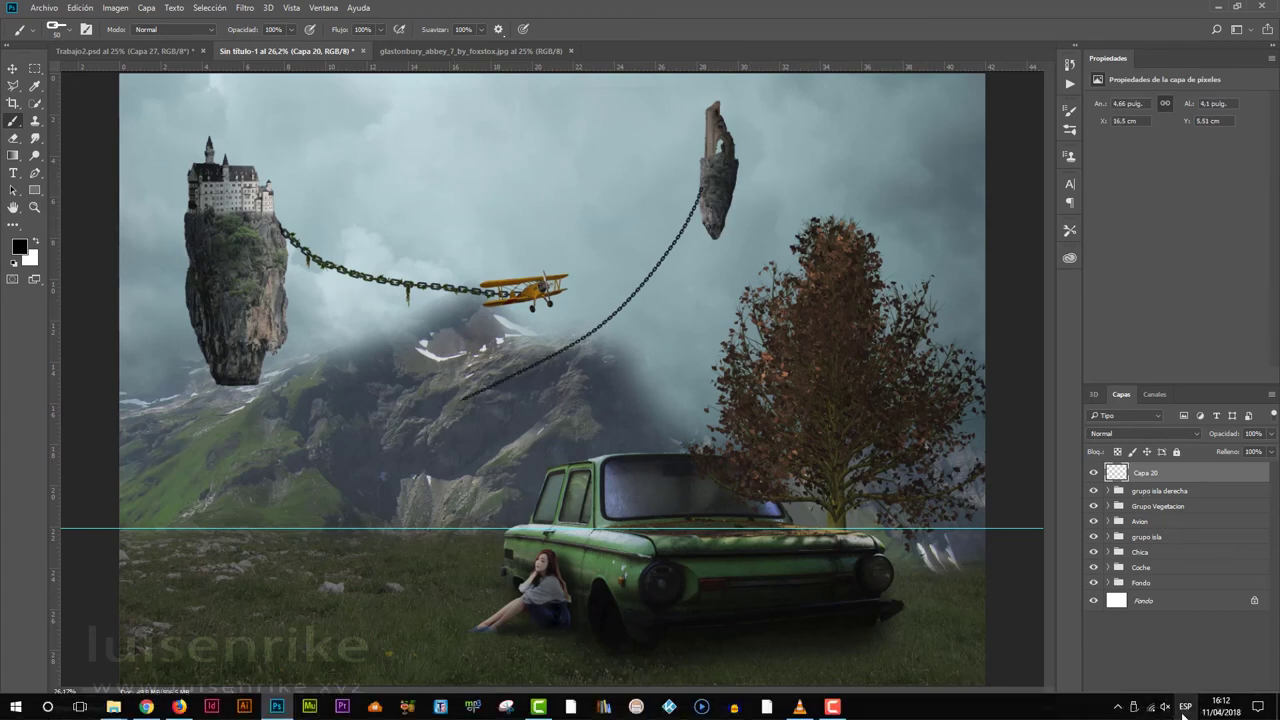
{"action": "left_click", "coordinate": [1184, 711]}
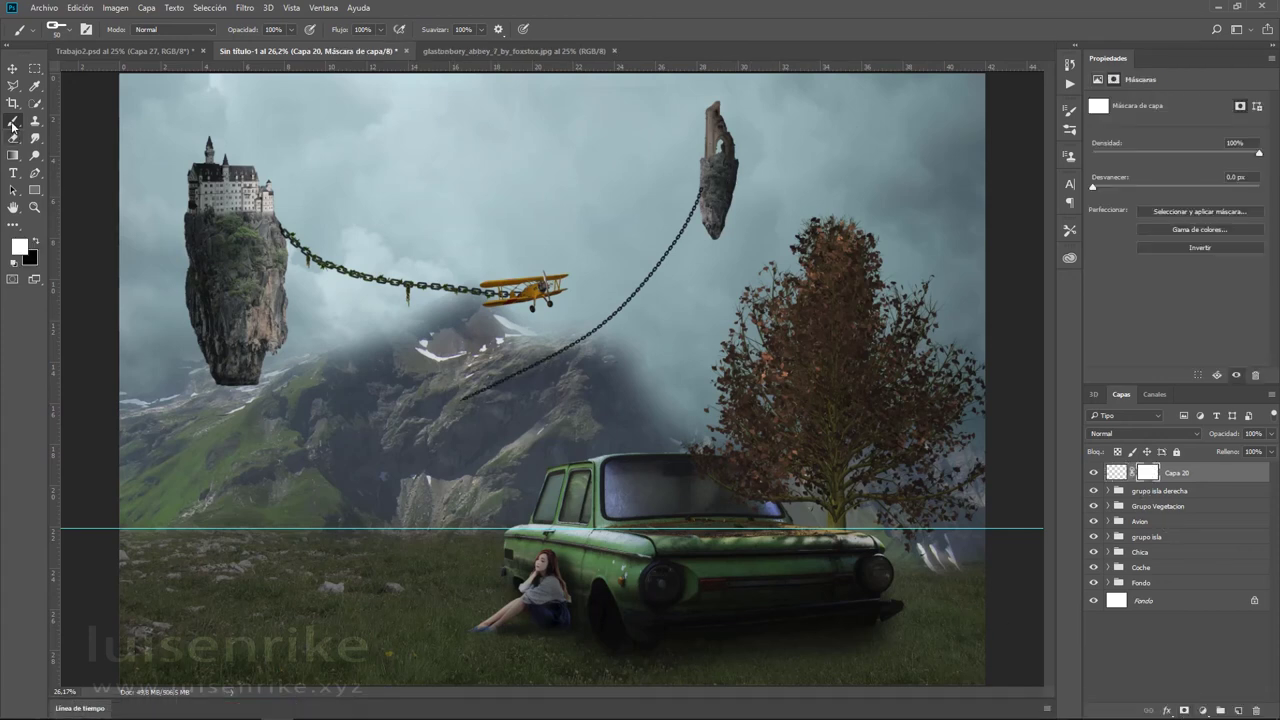
- Fade the chain's lower end with a large soft black brush at 28%, then add Capa 21
{"action": "left_click", "coordinate": [37, 242]}
{"action": "left_click", "coordinate": [74, 34]}
{"action": "left_click", "coordinate": [466, 321]}
{"action": "key", "text": "bracketright"}
{"action": "key", "text": "bracketright"}
{"action": "key", "text": "bracketright"}
{"action": "left_click", "coordinate": [292, 31]}
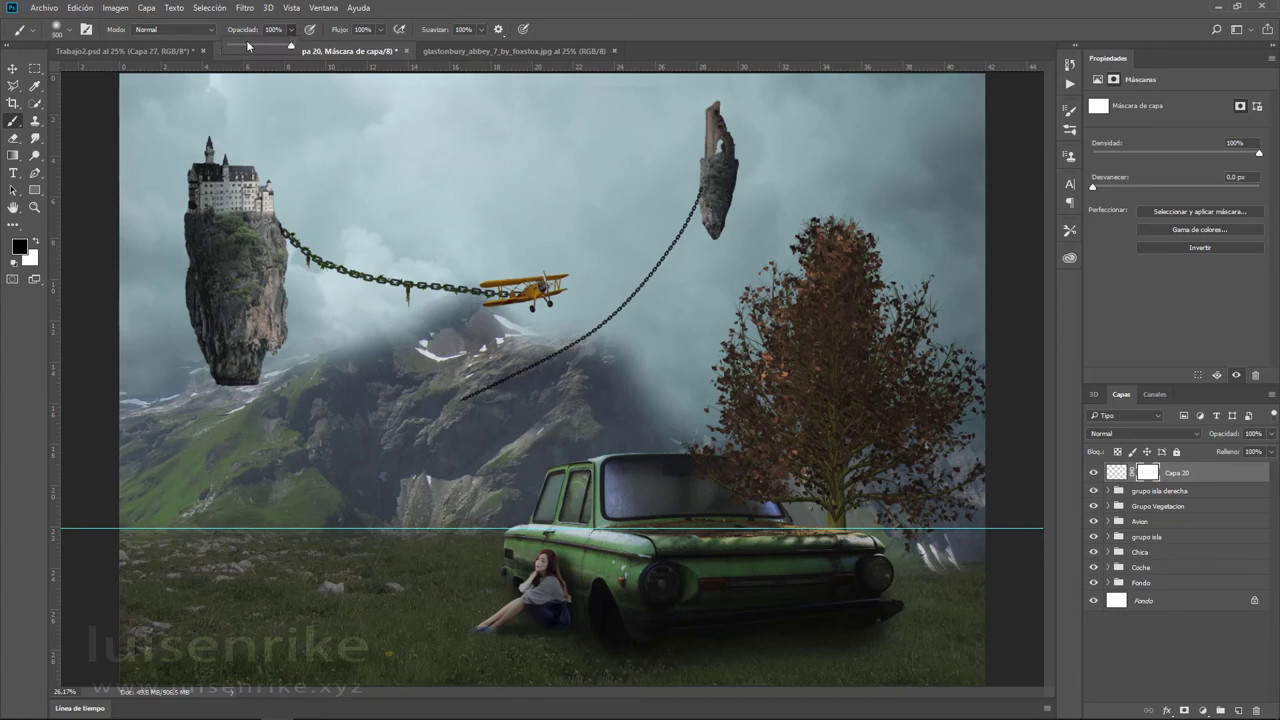
{"action": "key", "text": "bracketright"}
{"action": "key", "text": "bracketright"}
{"action": "key", "text": "bracketright"}
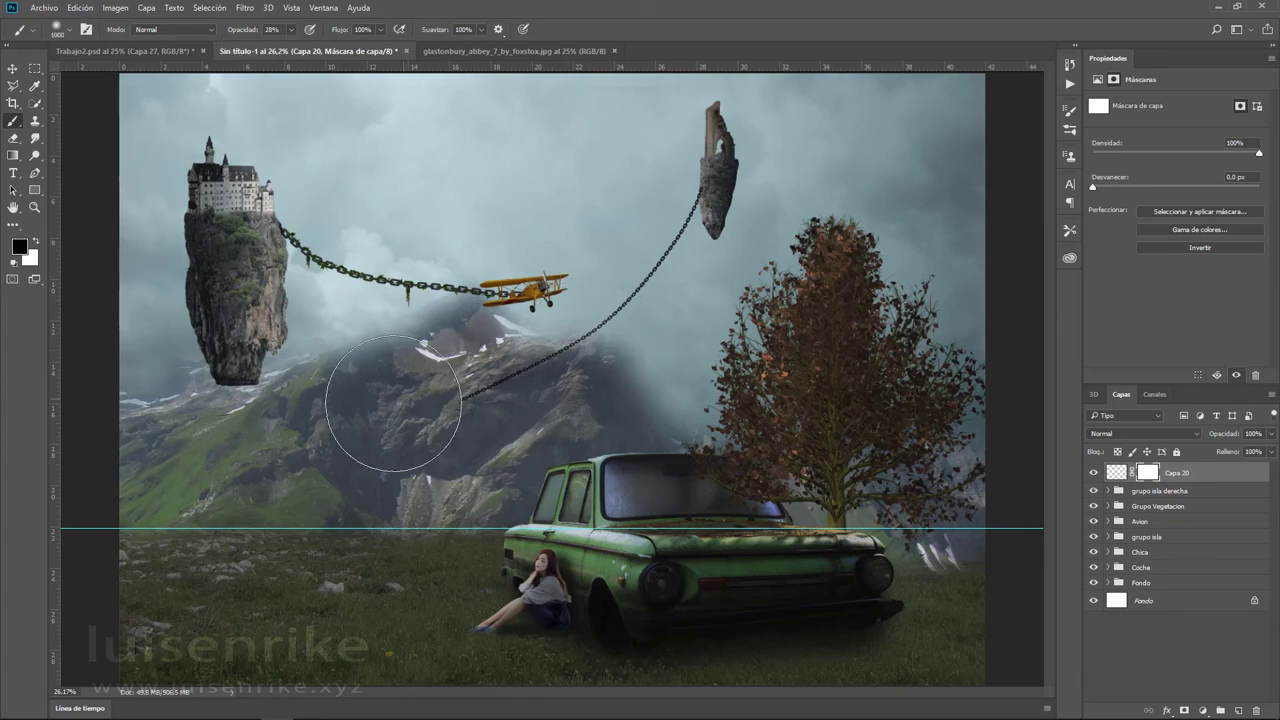
{"action": "left_click_drag", "start_coordinate": [410, 430], "coordinate": [470, 415]}
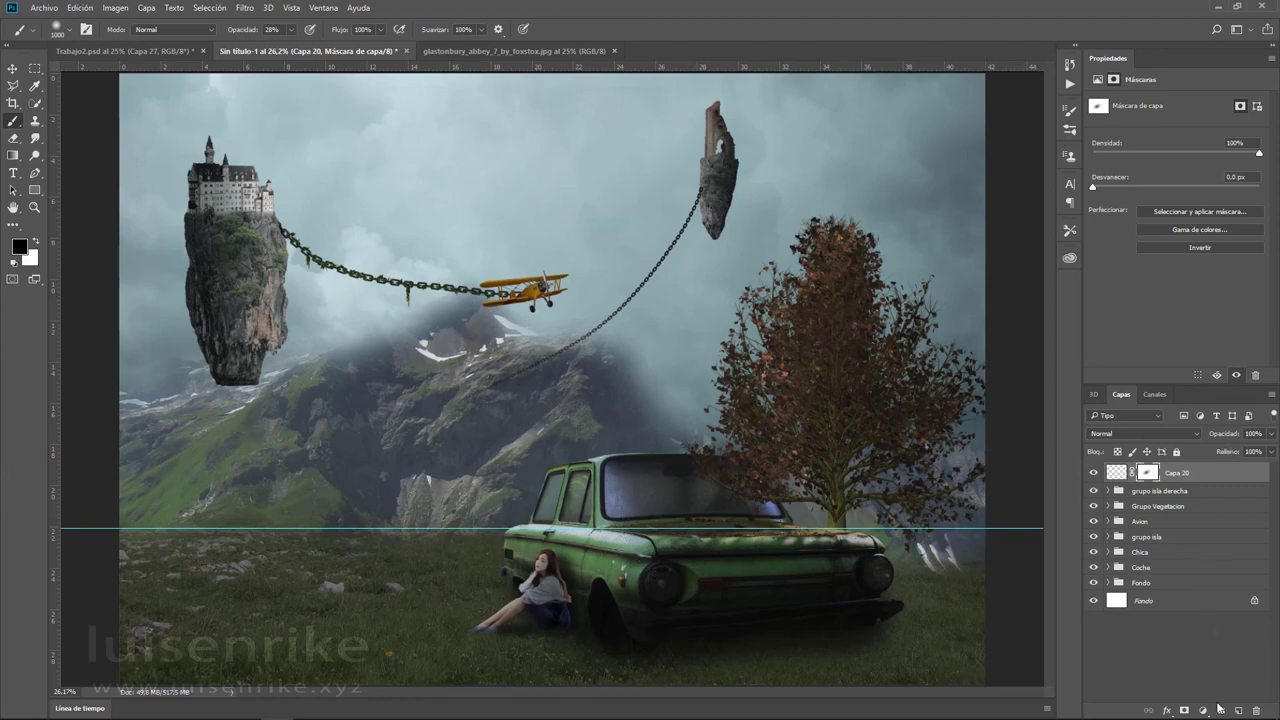
{"action": "left_click", "coordinate": [1238, 710]}
{"action": "left_click", "coordinate": [72, 30]}
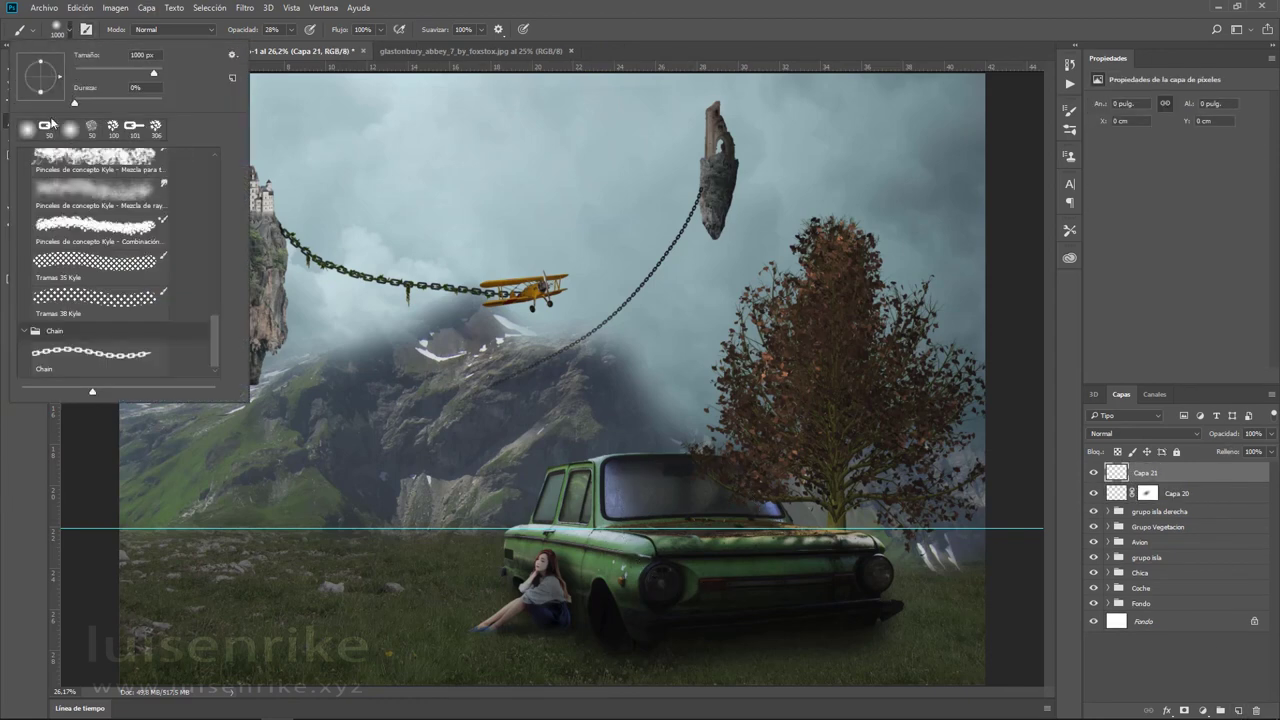
- Paint a second chain at 100% opacity from the floating rock down to the right edge
{"action": "left_click", "coordinate": [47, 127]}
{"action": "left_click", "coordinate": [730, 200]}
{"action": "left_click_drag", "start_coordinate": [732, 202], "coordinate": [792, 250]}
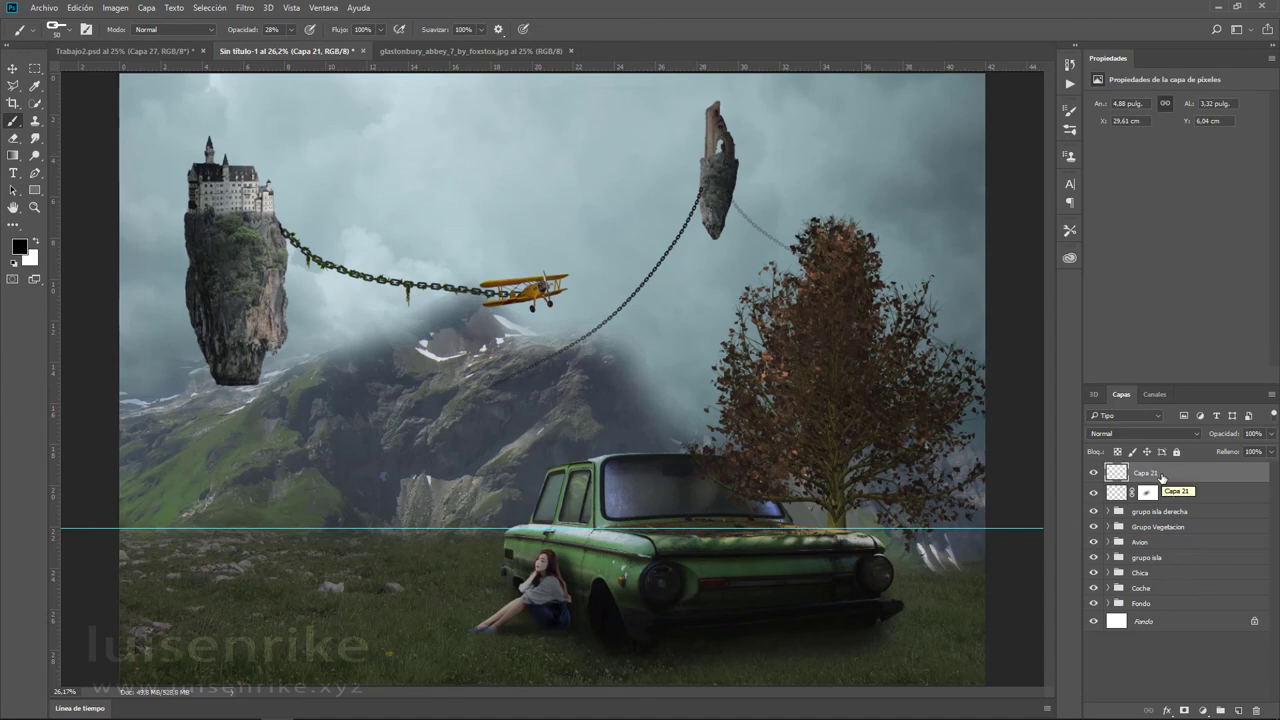
{"action": "key", "text": "ctrl+z"}
{"action": "left_click_drag", "start_coordinate": [291, 29], "coordinate": [383, 56]}
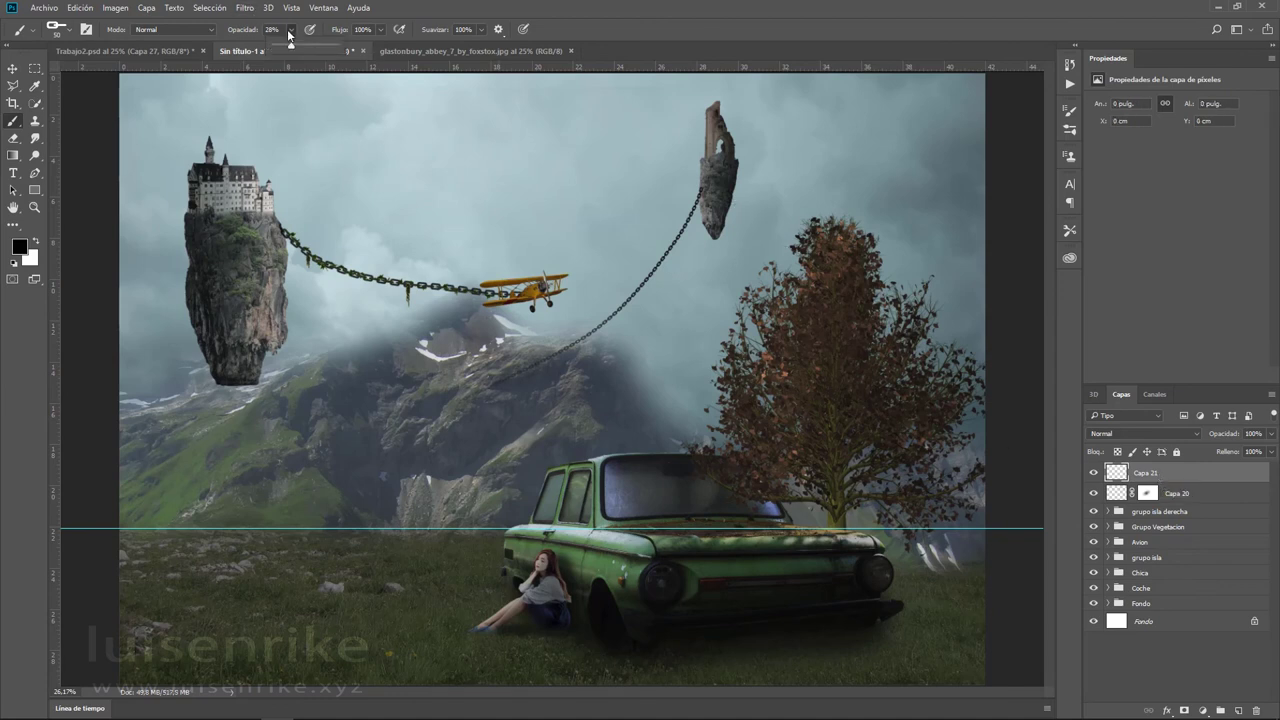
{"action": "mouse_move", "coordinate": [734, 183]}
{"action": "left_mouse_down"}
{"action": "mouse_move", "coordinate": [800, 245]}
{"action": "mouse_move", "coordinate": [985, 365]}
{"action": "left_mouse_up"}
{"action": "key", "text": "ctrl+z"}
{"action": "mouse_move", "coordinate": [730, 195]}
{"action": "left_mouse_down"}
{"action": "mouse_move", "coordinate": [762, 254]}
{"action": "mouse_move", "coordinate": [985, 432]}
{"action": "left_mouse_up"}
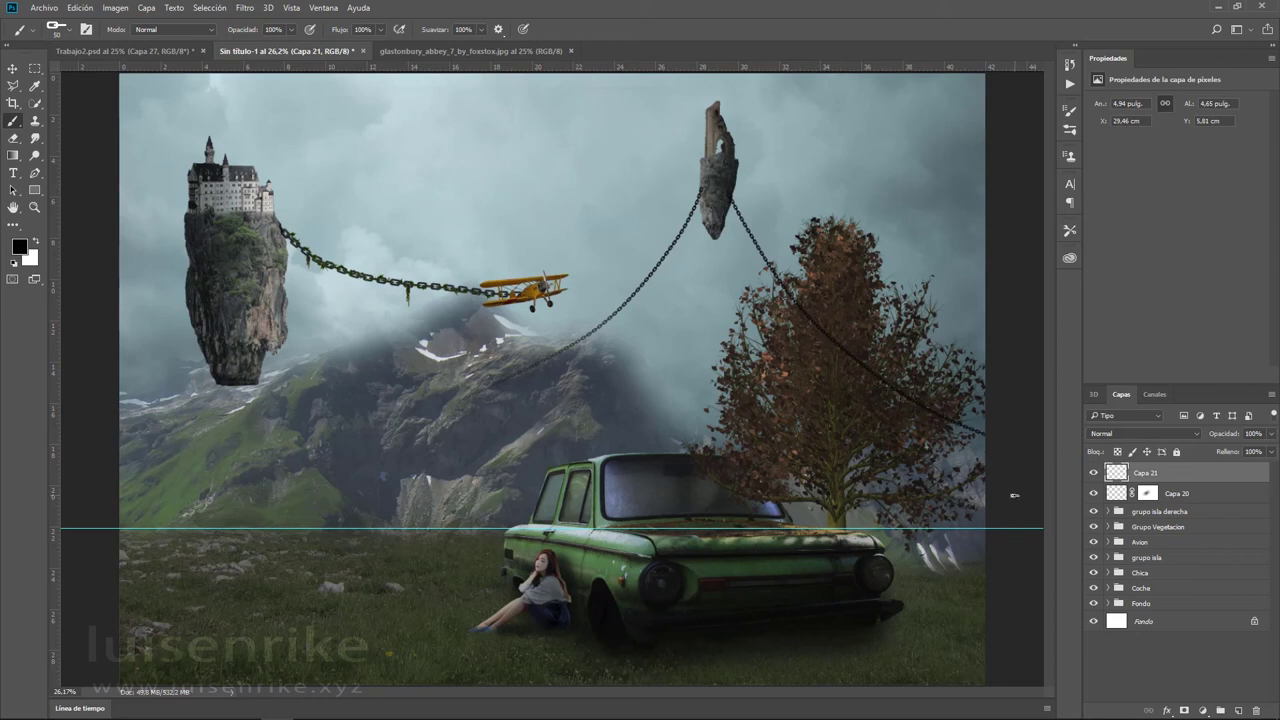
- Add a mask to Capa 21 and hide the chain where it crosses the tree
{"action": "left_click", "coordinate": [1184, 710]}
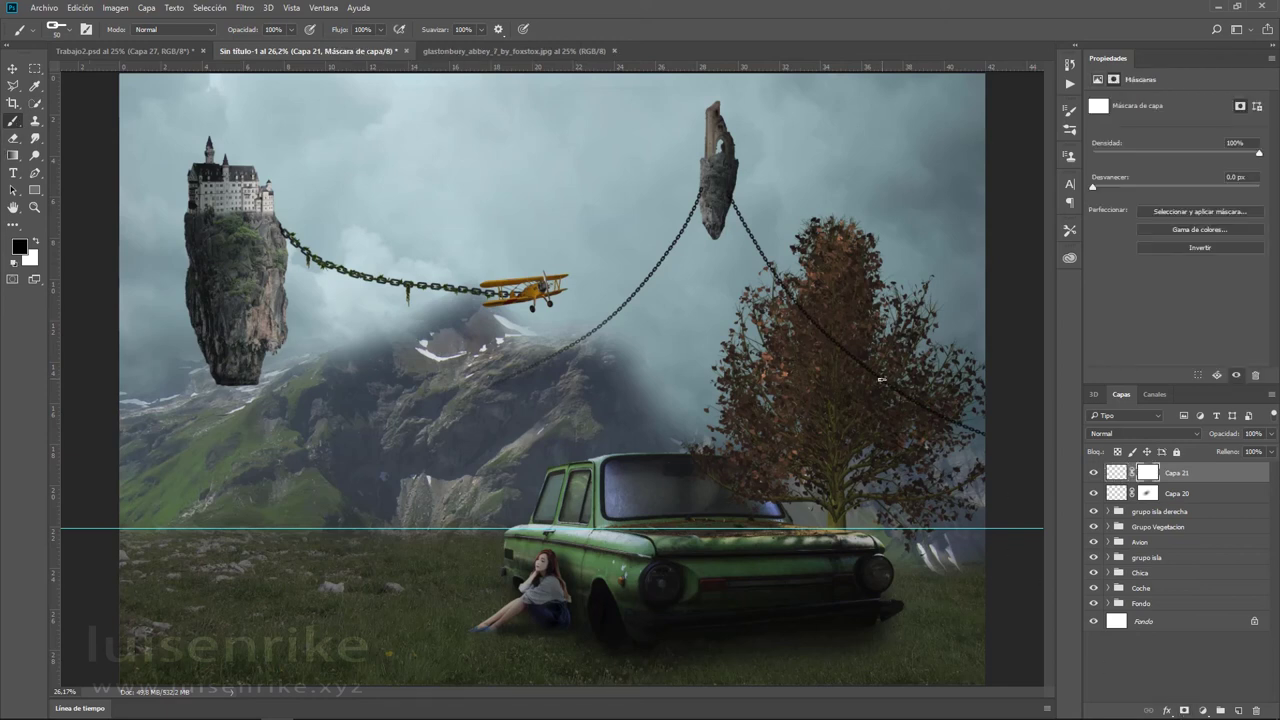
{"action": "left_click", "coordinate": [71, 30]}
{"action": "left_click", "coordinate": [70, 130]}
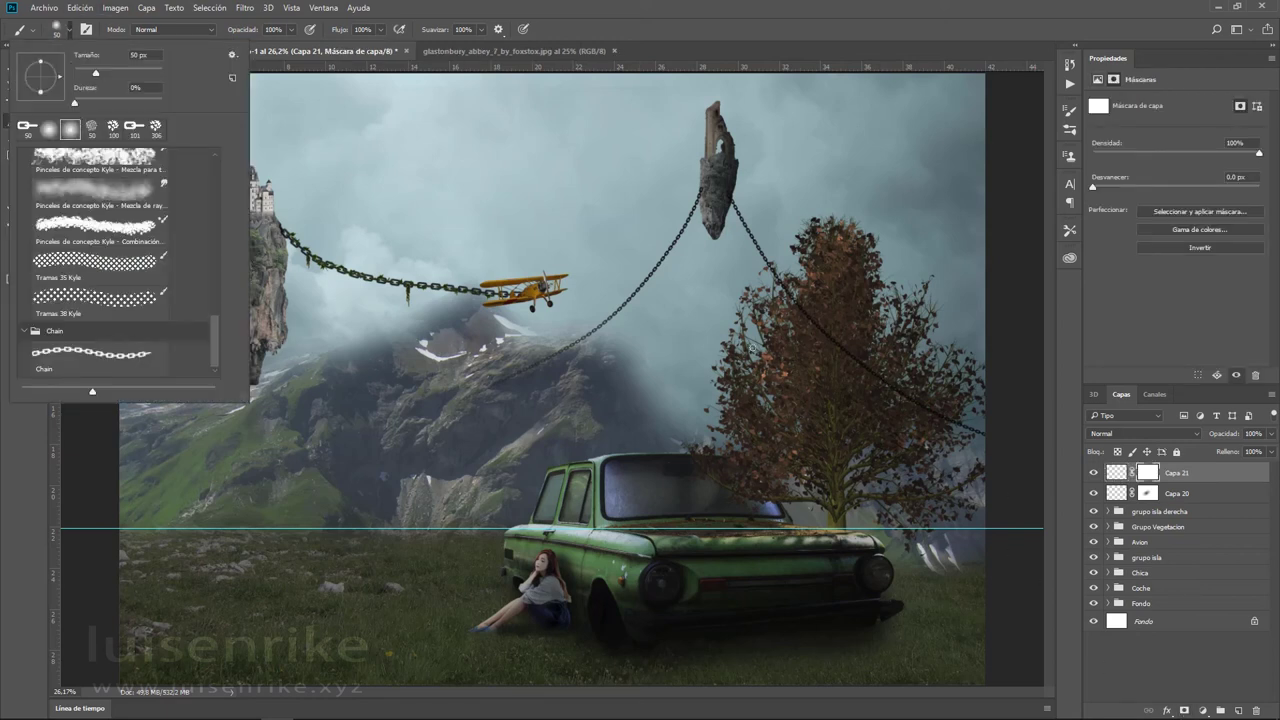
{"action": "key", "text": "2"}
{"action": "key", "text": "8"}
{"action": "left_click", "coordinate": [815, 307]}
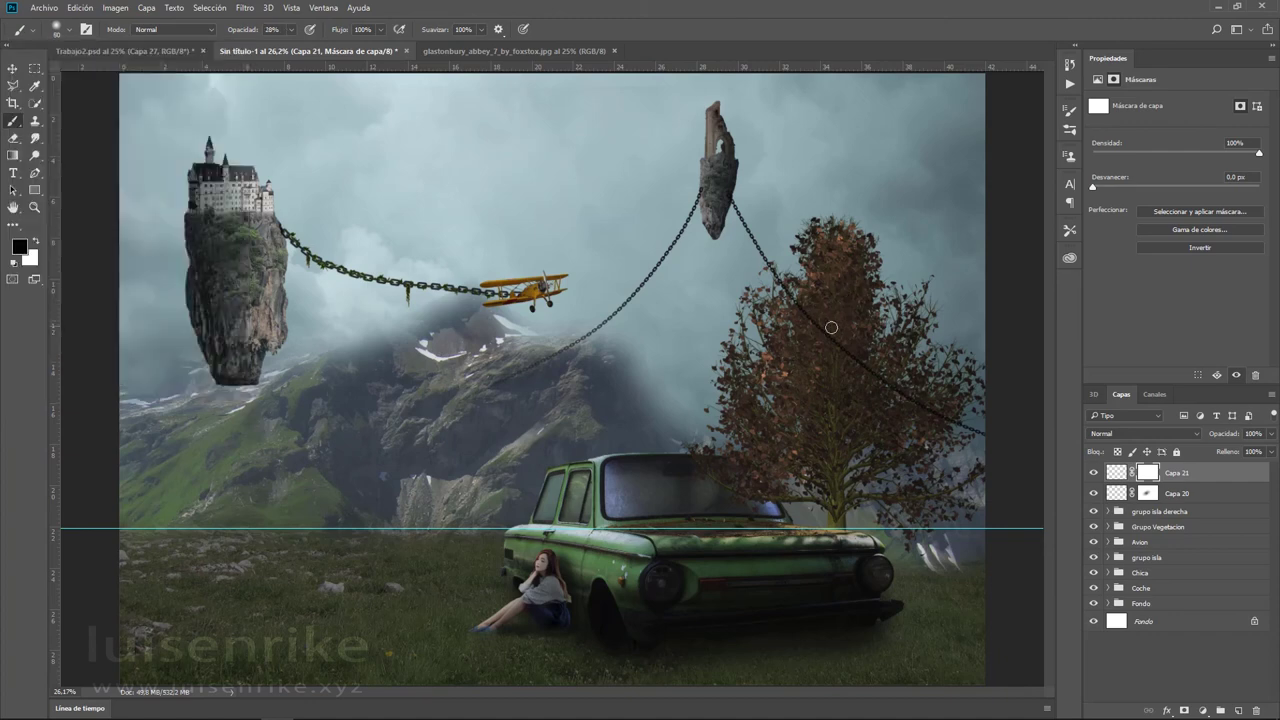
{"action": "key", "text": "bracketright"}
{"action": "key", "text": "bracketright"}
{"action": "key", "text": "bracketright"}
{"action": "left_click", "coordinate": [291, 30]}
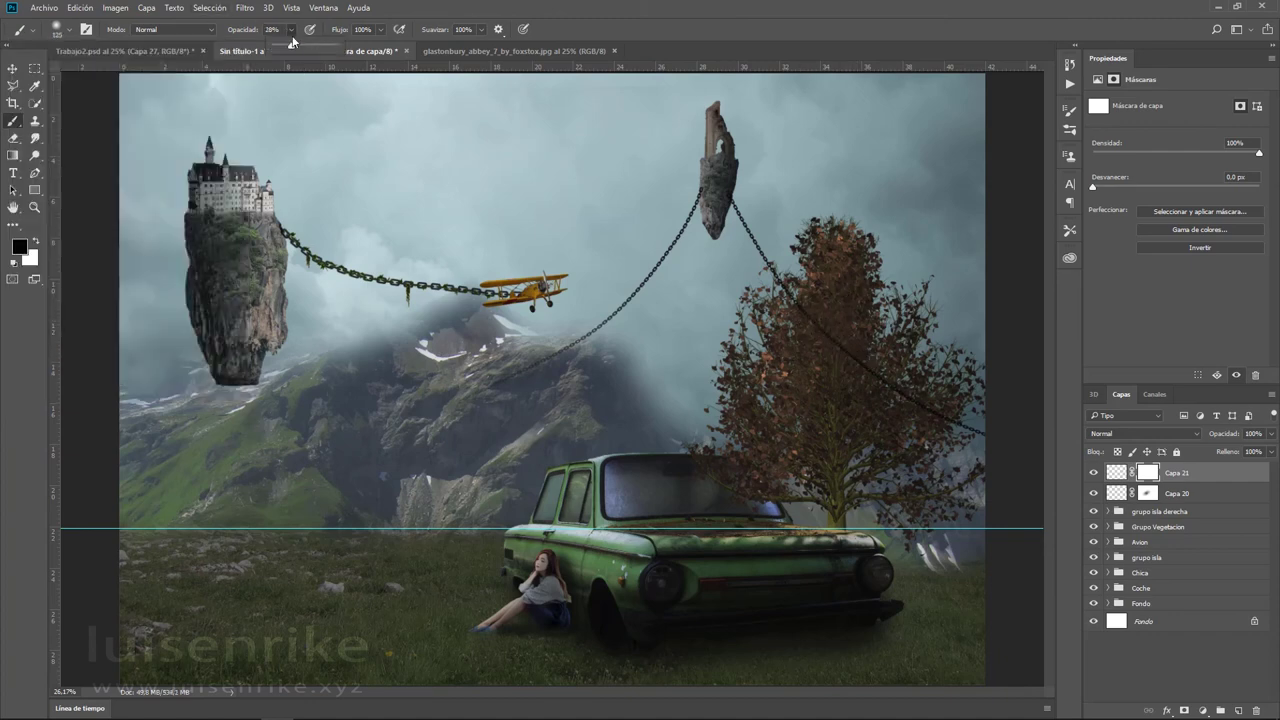
{"action": "key", "text": "0"}
{"action": "mouse_move", "coordinate": [806, 300]}
{"action": "left_mouse_down"}
{"action": "mouse_move", "coordinate": [849, 351]}
{"action": "mouse_move", "coordinate": [946, 416]}
{"action": "left_mouse_up"}
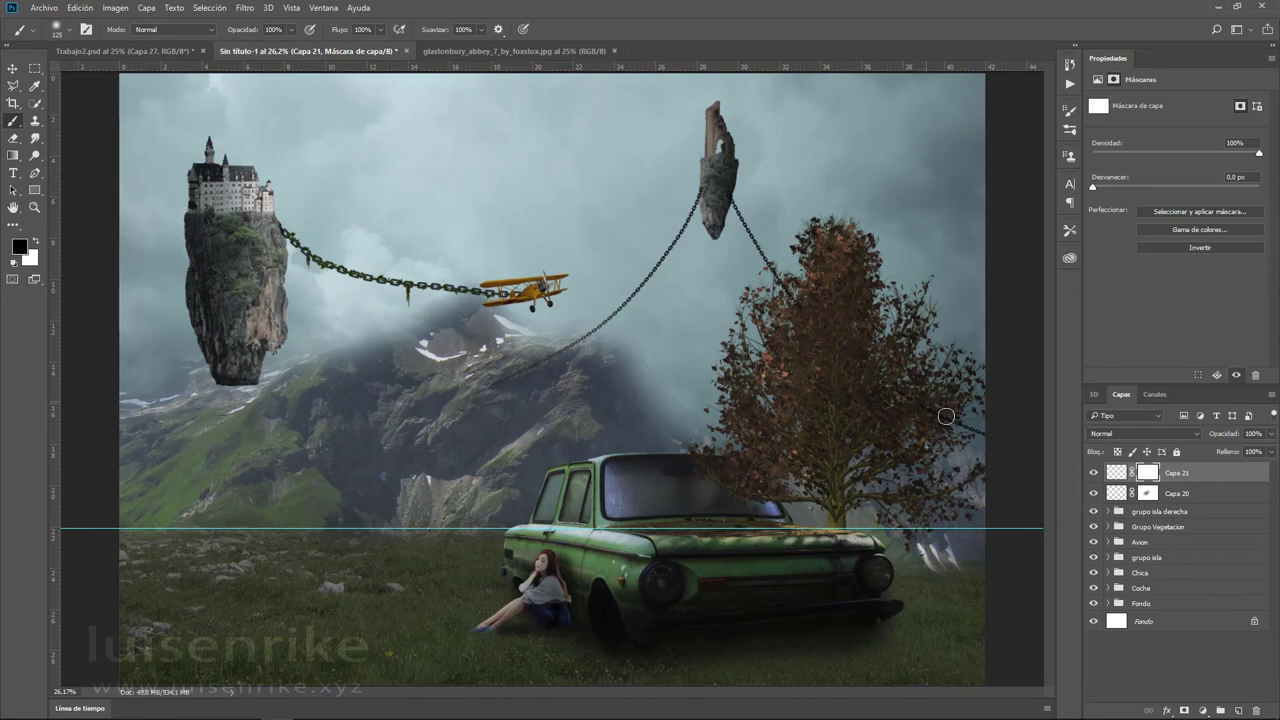
- Softly mask the chain near the treetop at 27% opacity with a 250 px brush
{"action": "left_click", "coordinate": [785, 291]}
{"action": "left_click", "coordinate": [291, 29]}
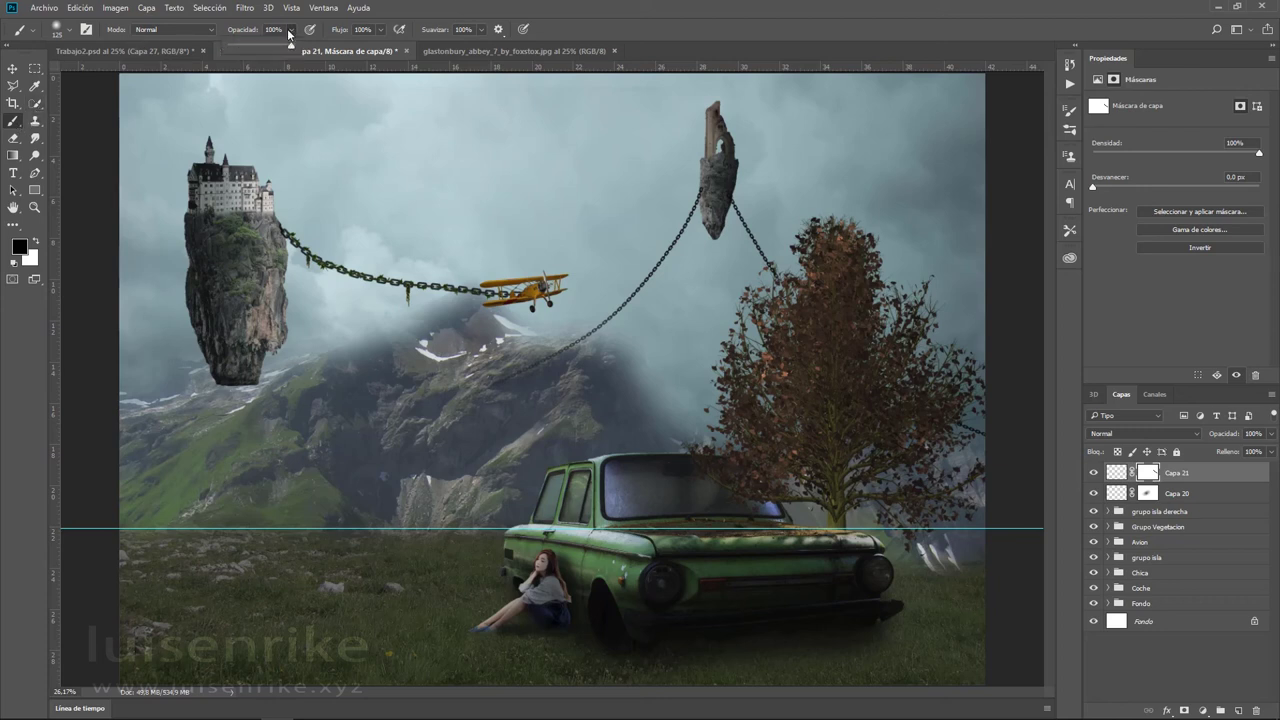
{"action": "left_click_drag", "start_coordinate": [296, 46], "coordinate": [246, 46]}
{"action": "key", "text": "bracketright"}
{"action": "key", "text": "bracketright"}
{"action": "key", "text": "bracketright"}
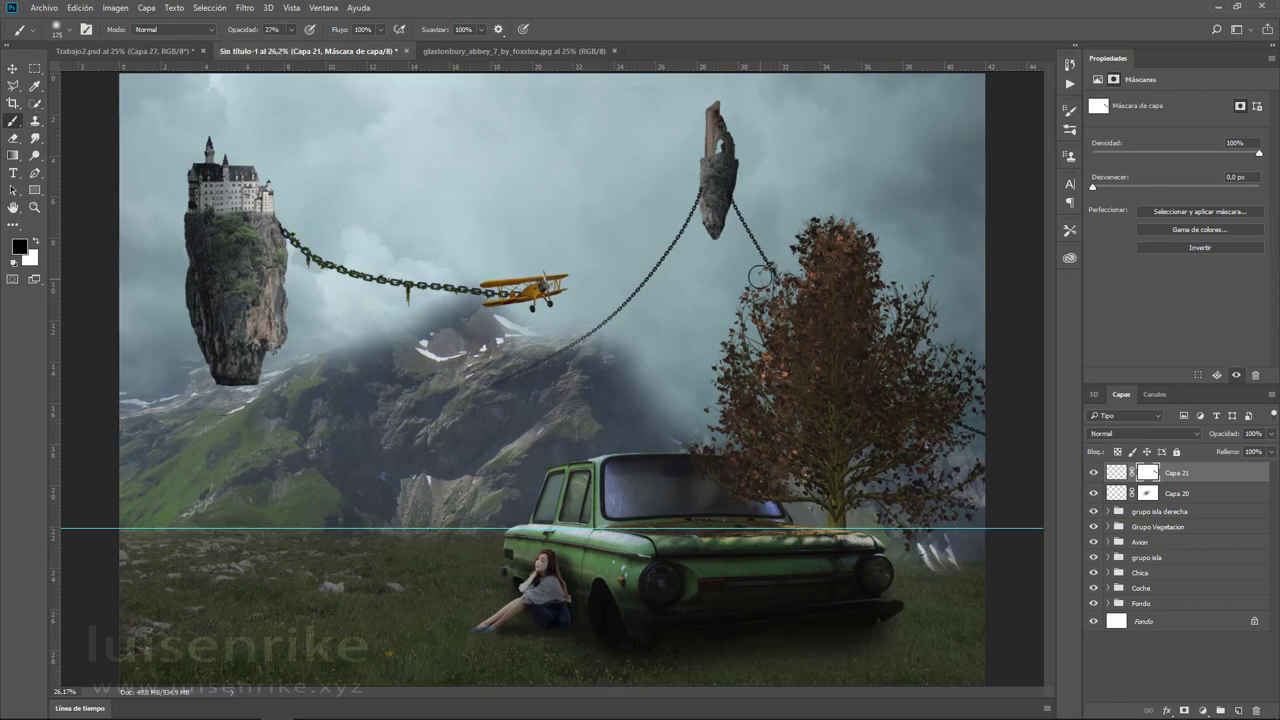
{"action": "left_click_drag", "start_coordinate": [943, 429], "coordinate": [953, 416]}
{"action": "left_click", "coordinate": [1146, 493]}
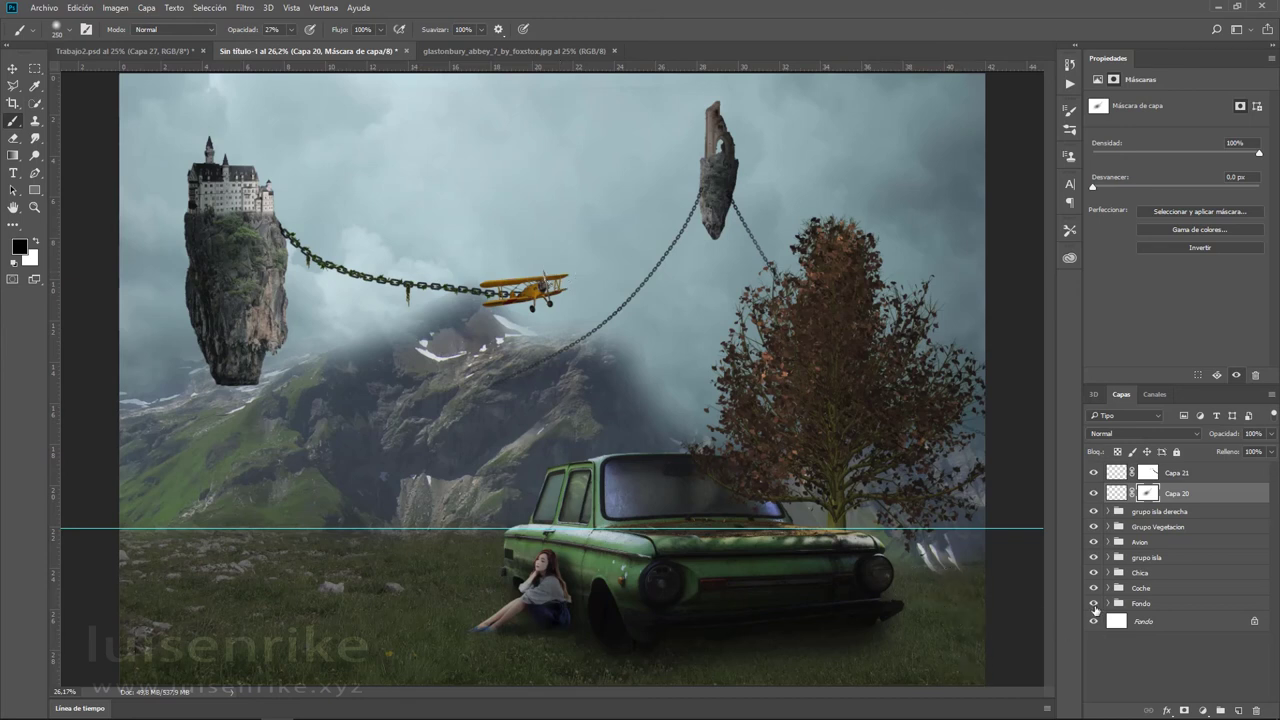
{"action": "left_click", "coordinate": [1094, 604]}
- Open the follaje.png foliage image and the hanging ivy image together
{"action": "left_click", "coordinate": [44, 10]}
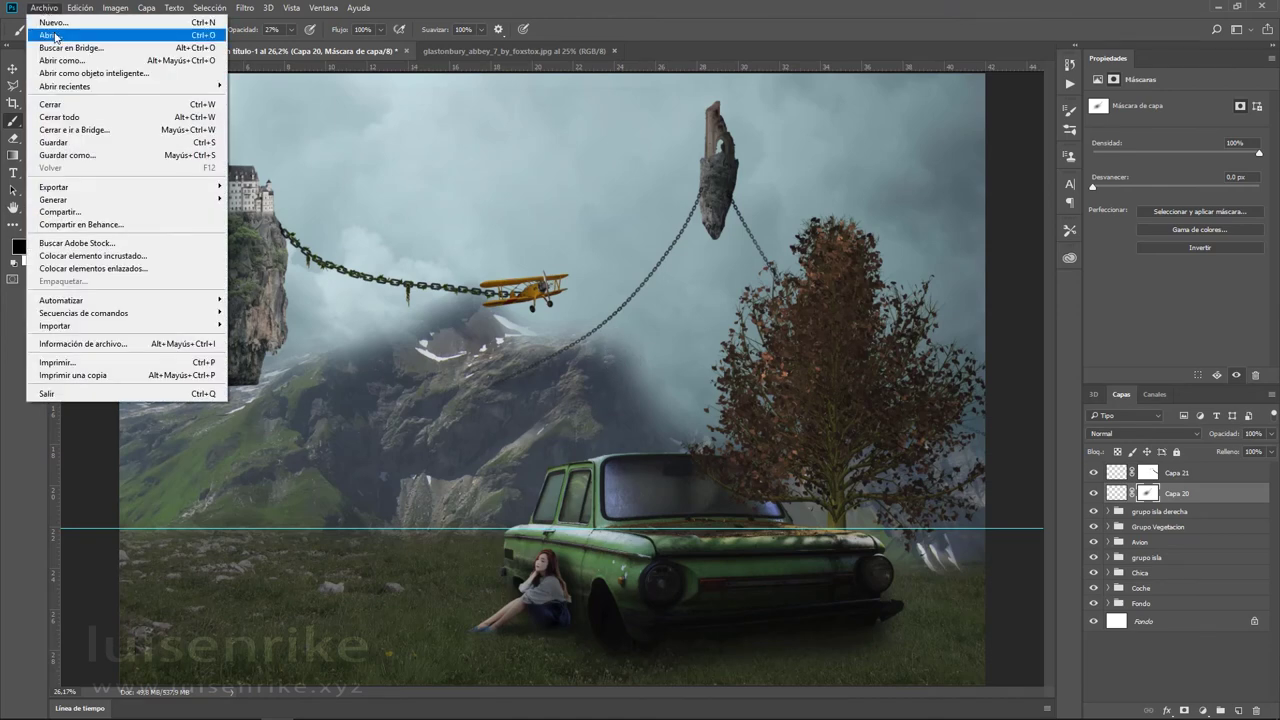
{"action": "left_click", "coordinate": [50, 35]}
{"action": "left_click", "coordinate": [513, 133]}
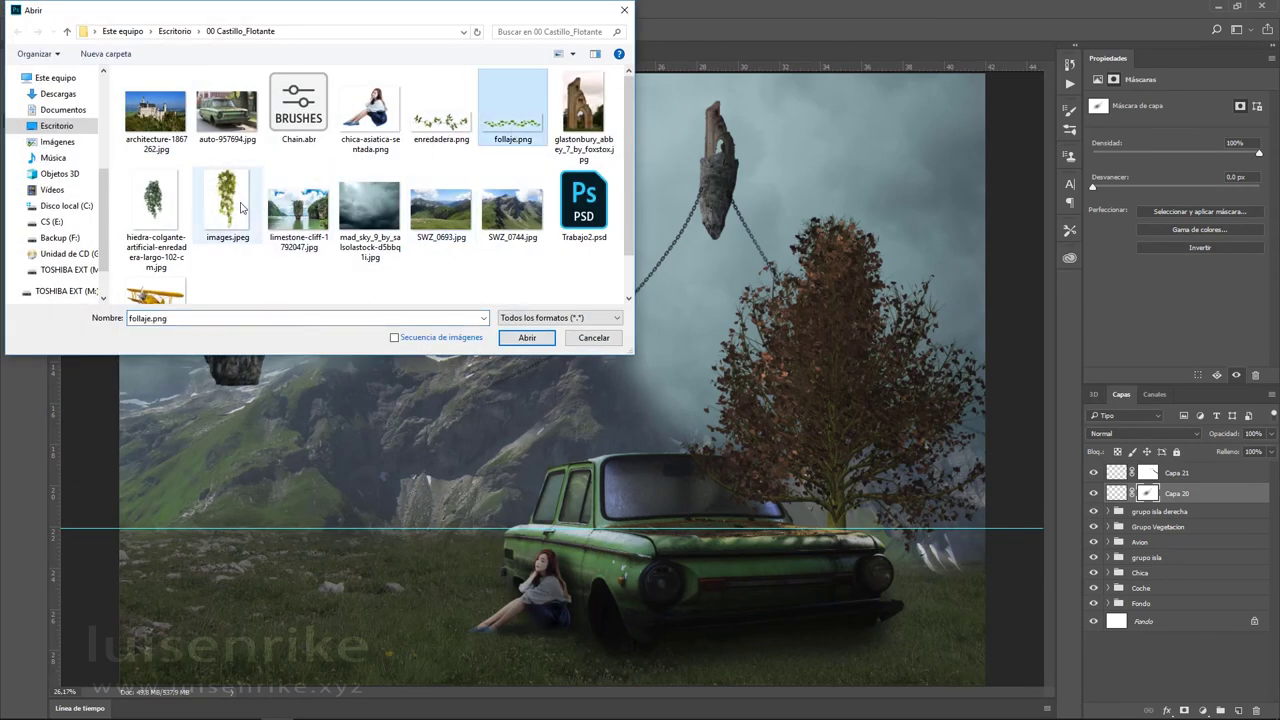
{"action": "left_click", "coordinate": [155, 205], "text": "ctrl"}
{"action": "left_click", "coordinate": [527, 337]}
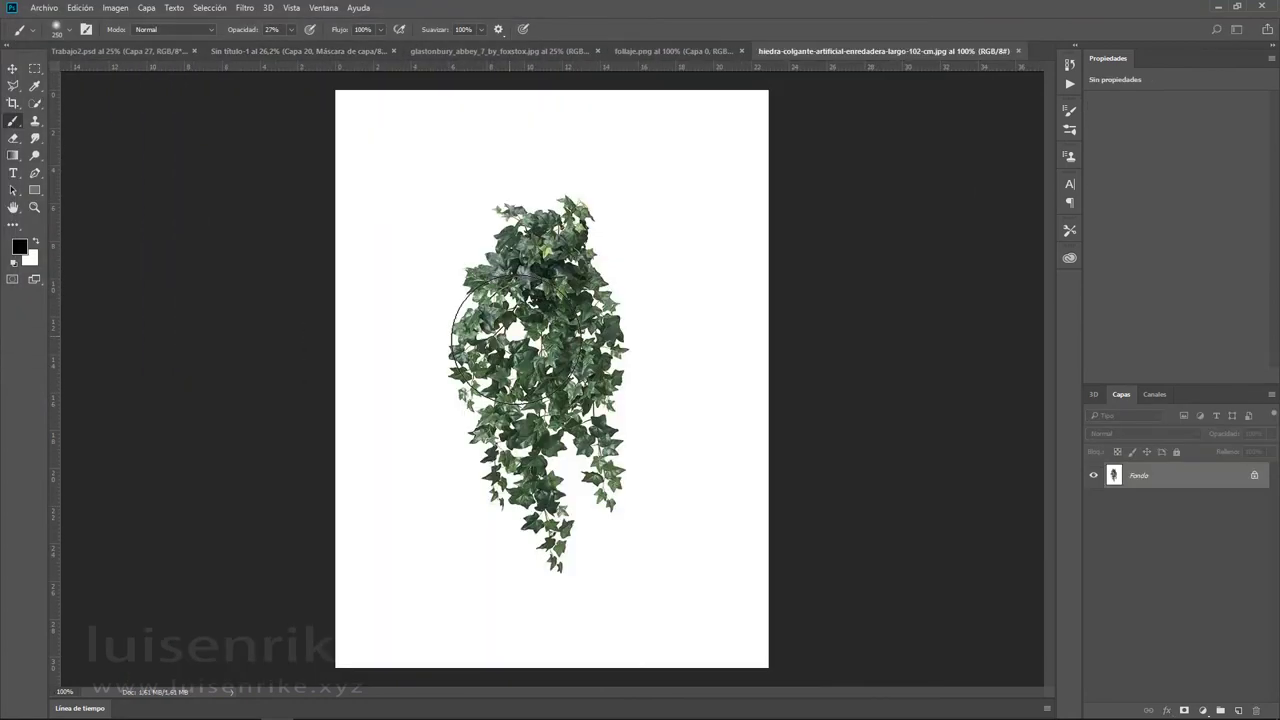
- Select the white background, inverse it to isolate the ivy, and drag it into the composite
{"action": "right_click", "coordinate": [35, 104]}
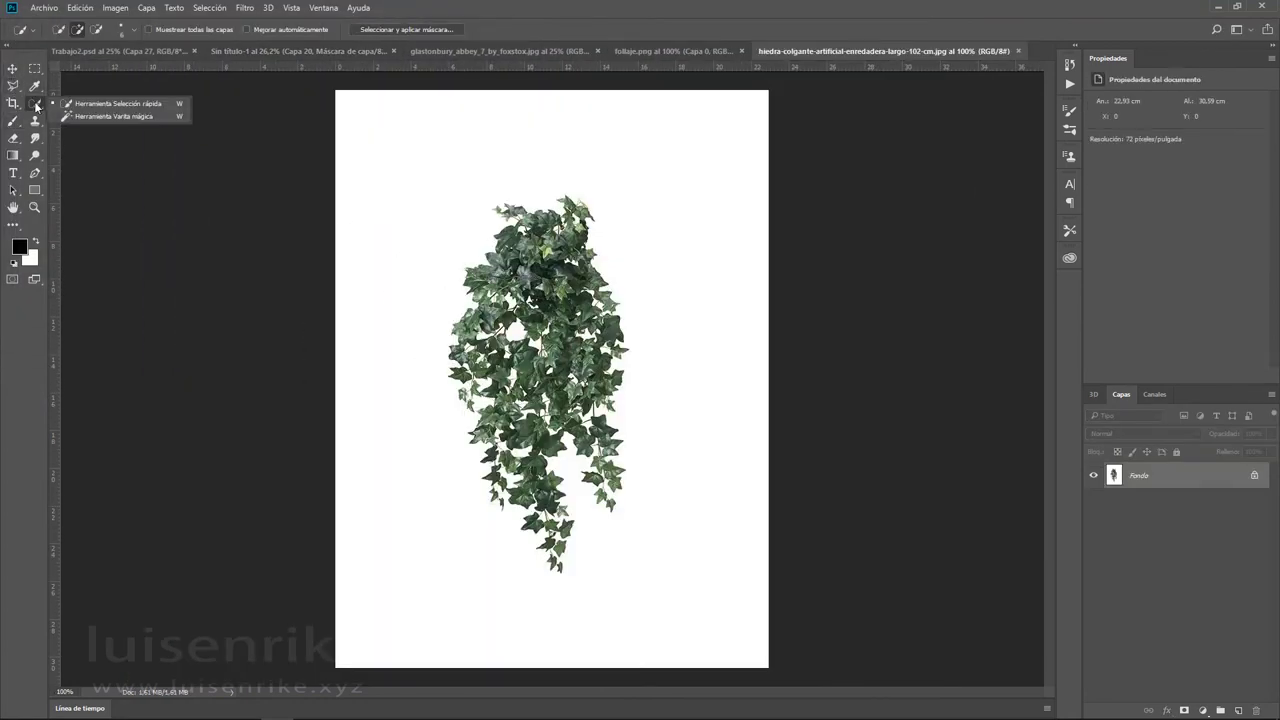
{"action": "left_click", "coordinate": [110, 121]}
{"action": "left_click", "coordinate": [394, 160]}
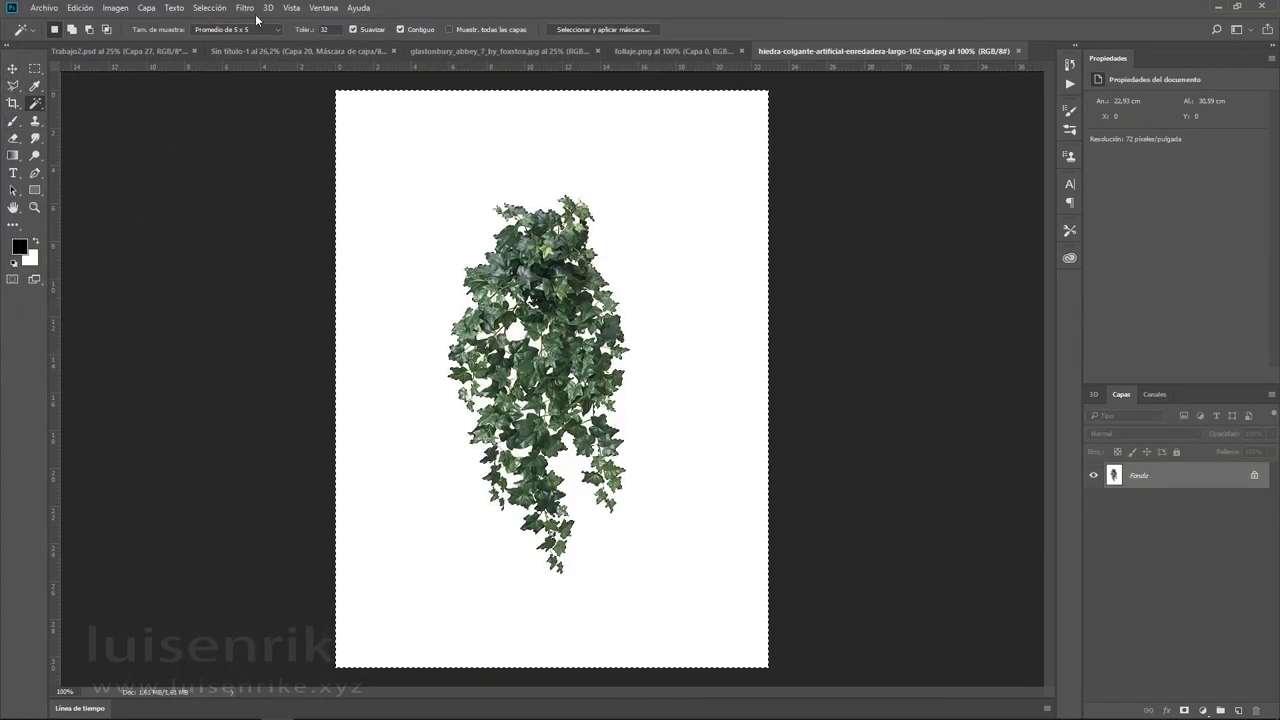
{"action": "left_click", "coordinate": [209, 7]}
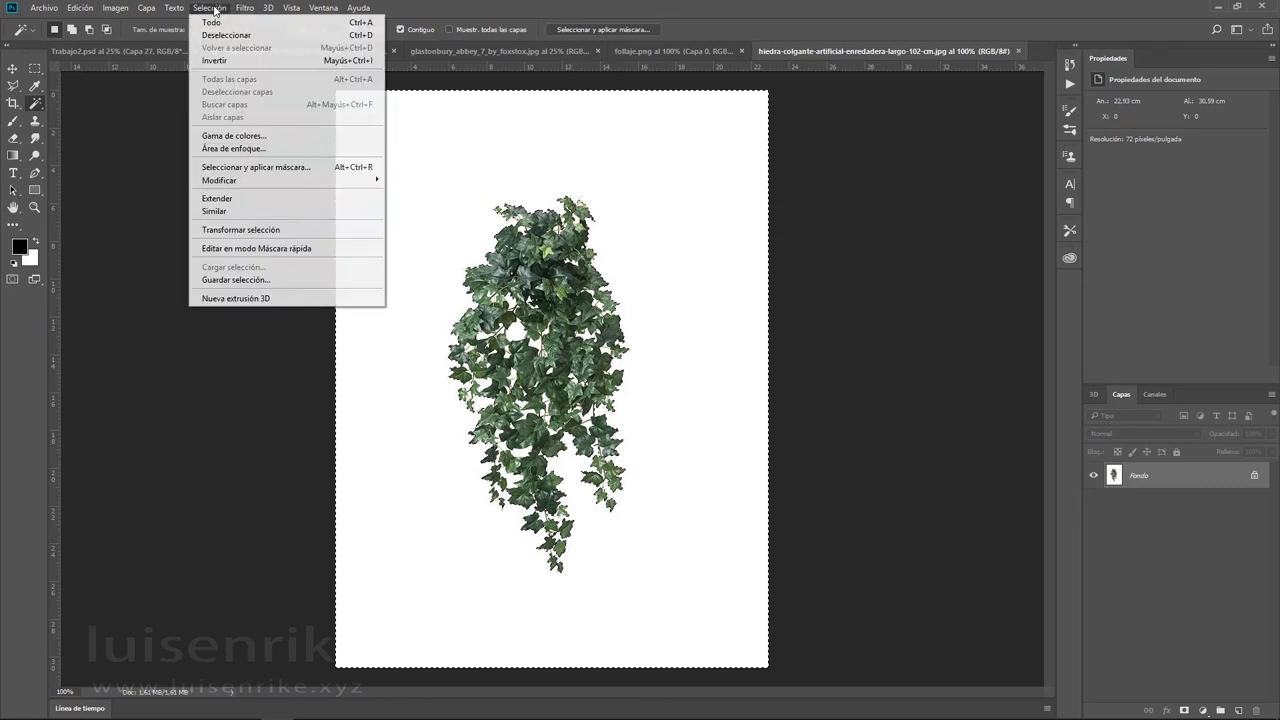
{"action": "left_click", "coordinate": [261, 212]}
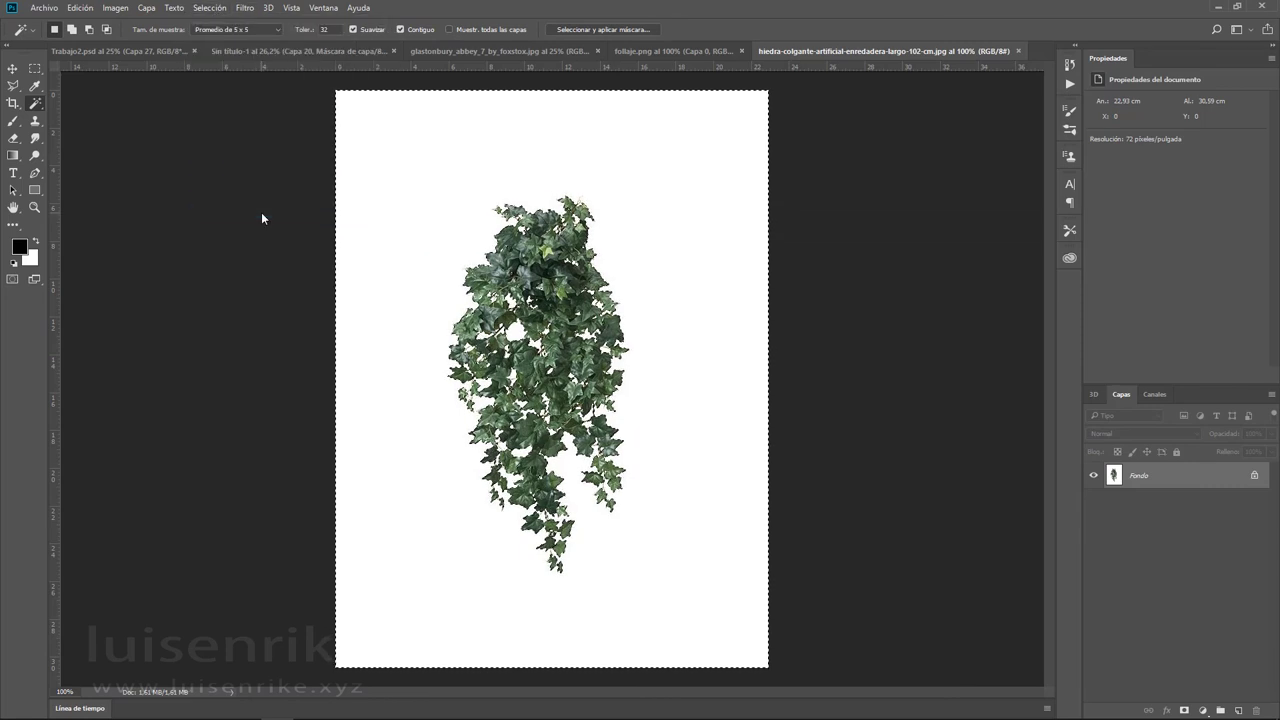
{"action": "left_click", "coordinate": [209, 7]}
{"action": "left_click", "coordinate": [215, 60]}
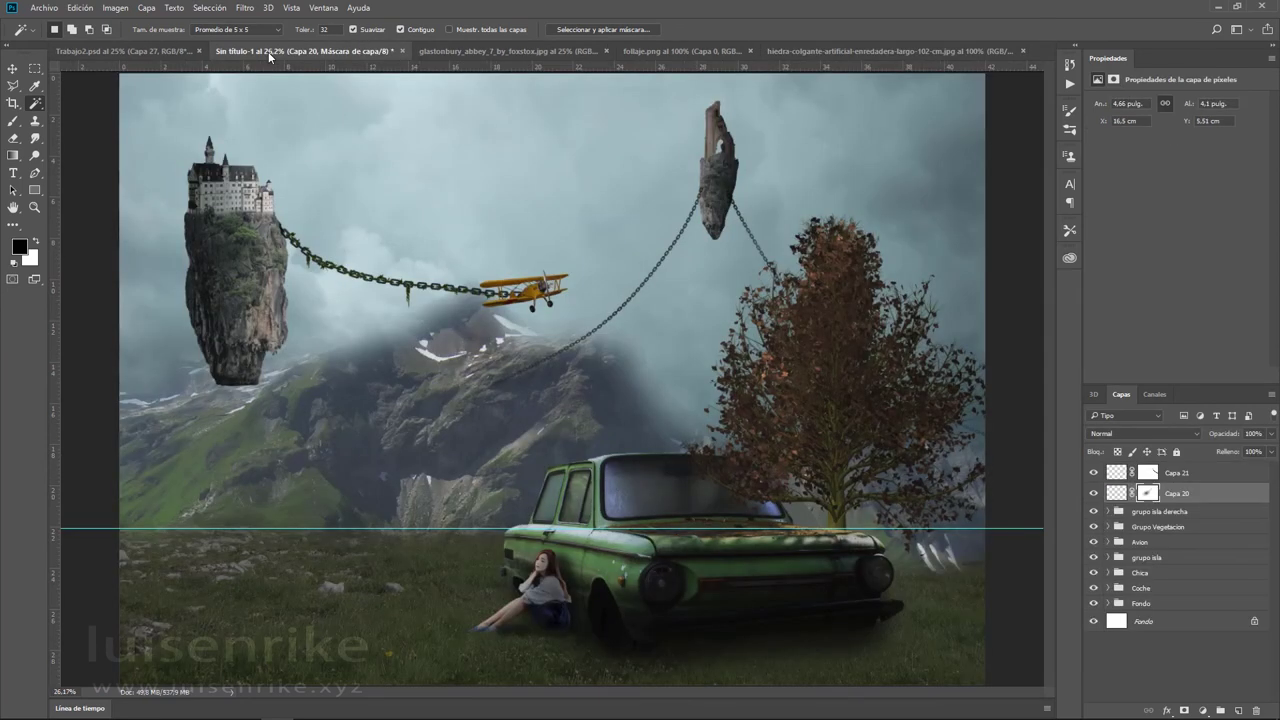
{"action": "left_click_drag", "start_coordinate": [167, 38], "coordinate": [604, 352]}
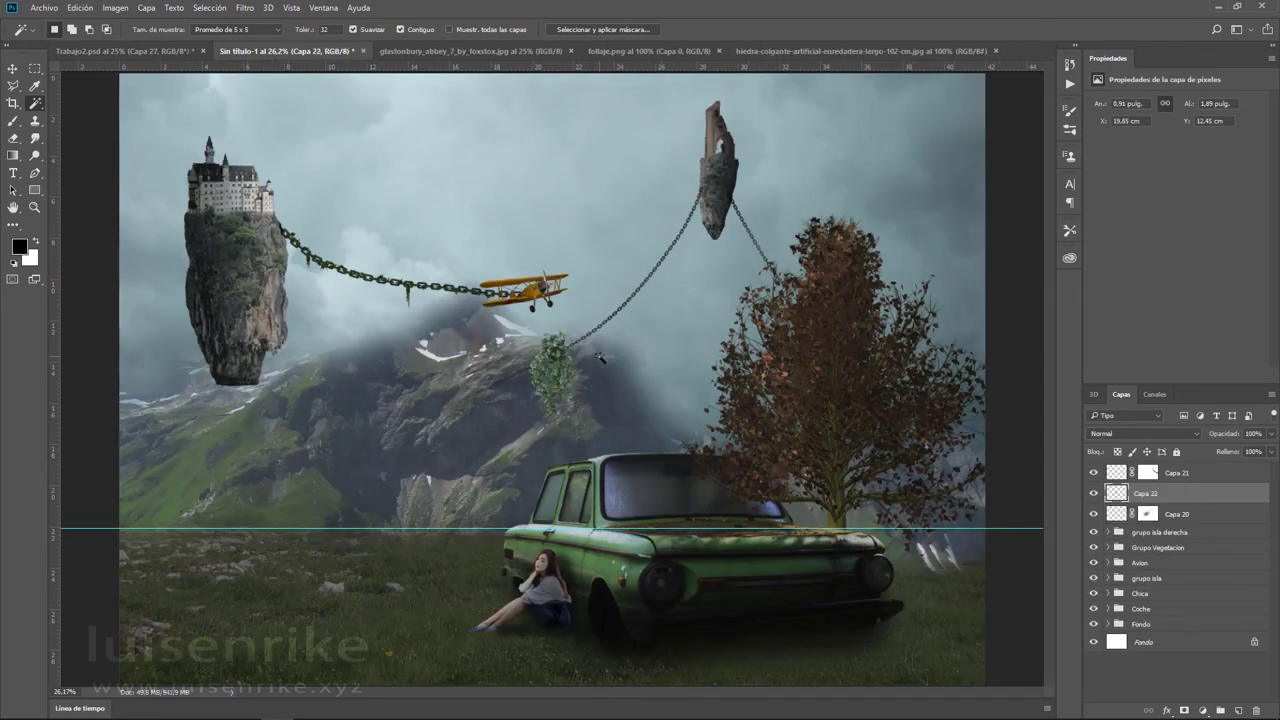
- Shrink the ivy onto the chain below the rock and move Capa 22 to the top
{"action": "key", "text": "ctrl+t"}
{"action": "mouse_move", "coordinate": [528, 328]}
{"action": "left_mouse_down"}
{"action": "mouse_move", "coordinate": [559, 394]}
{"action": "mouse_move", "coordinate": [665, 295]}
{"action": "mouse_move", "coordinate": [675, 262]}
{"action": "mouse_move", "coordinate": [677, 273]}
{"action": "left_mouse_up"}
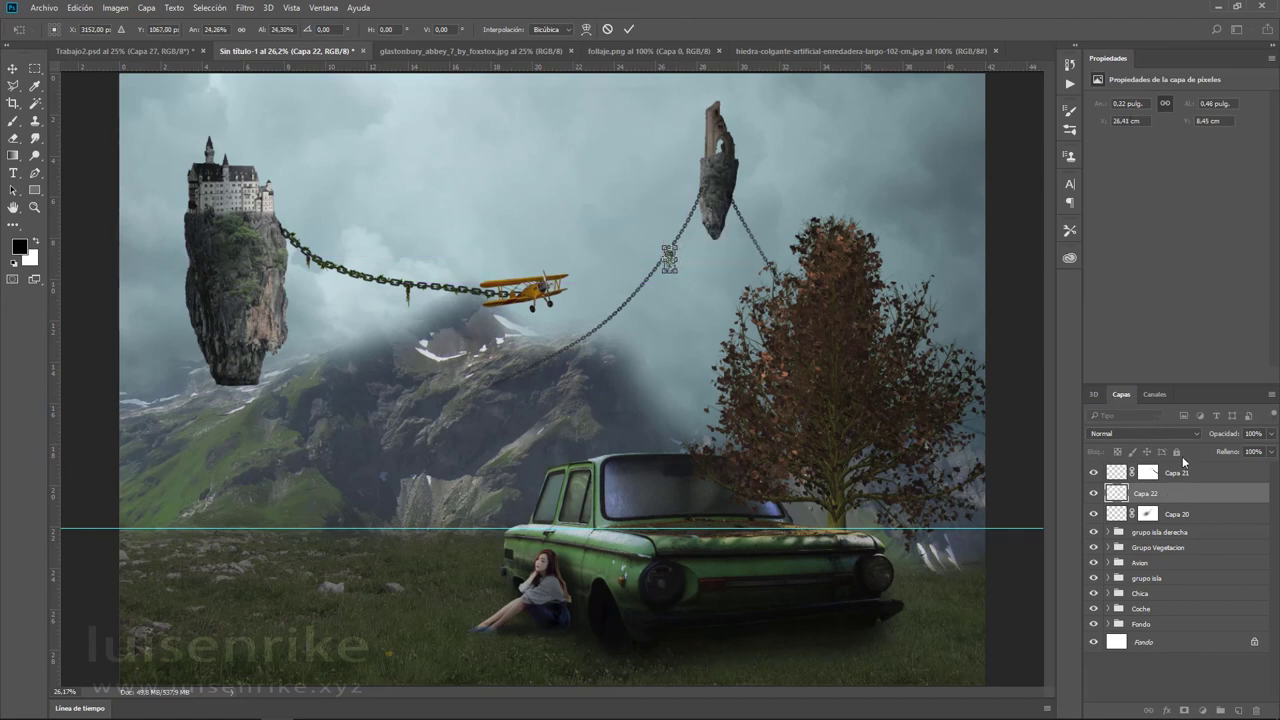
{"action": "key", "text": "Return"}
{"action": "key", "text": "w"}
{"action": "left_click_drag", "start_coordinate": [1190, 461], "coordinate": [1188, 464]}
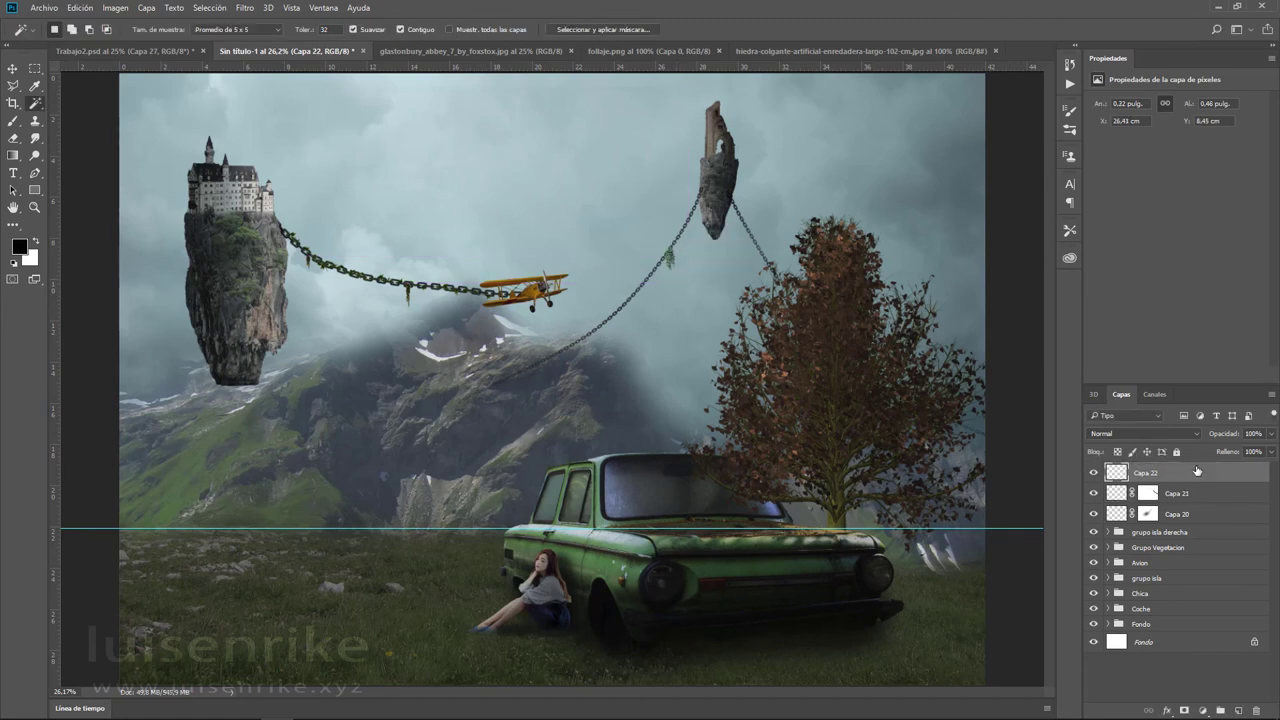
- Gather the chain layers into a new group named Cadenas
{"action": "left_click", "coordinate": [1108, 532]}
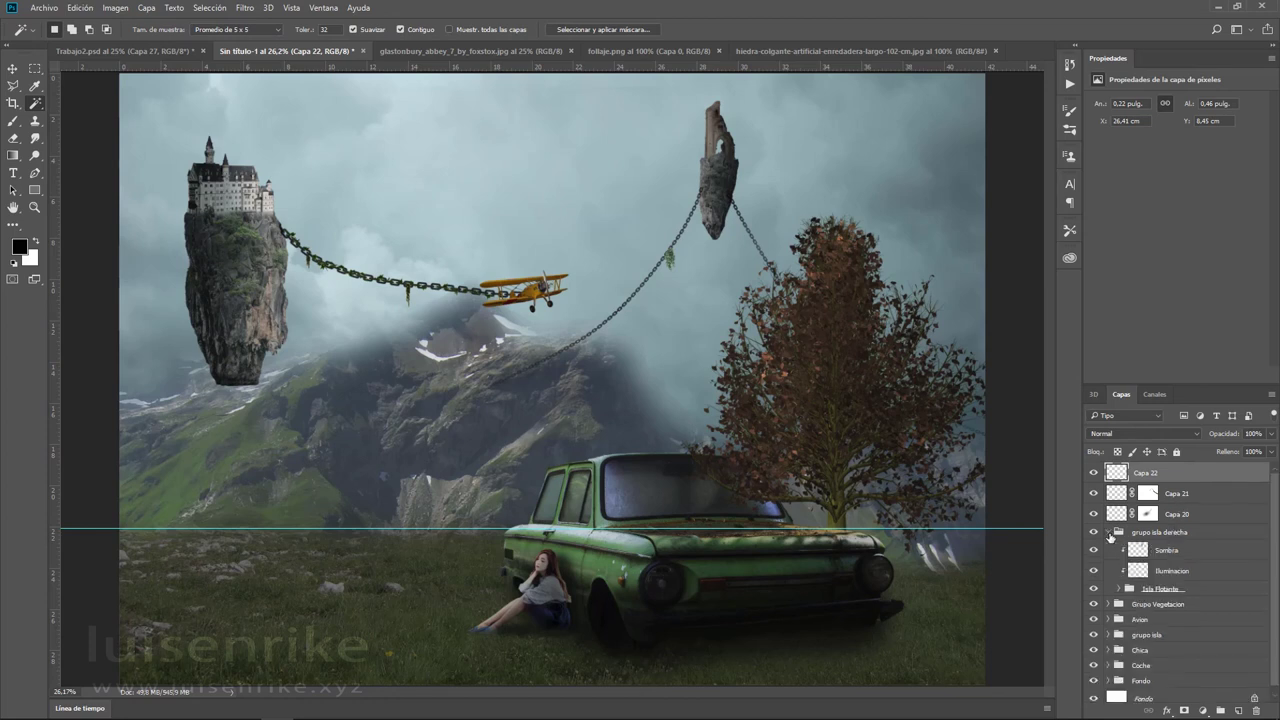
{"action": "left_click", "coordinate": [1108, 533]}
{"action": "left_click", "coordinate": [1180, 495]}
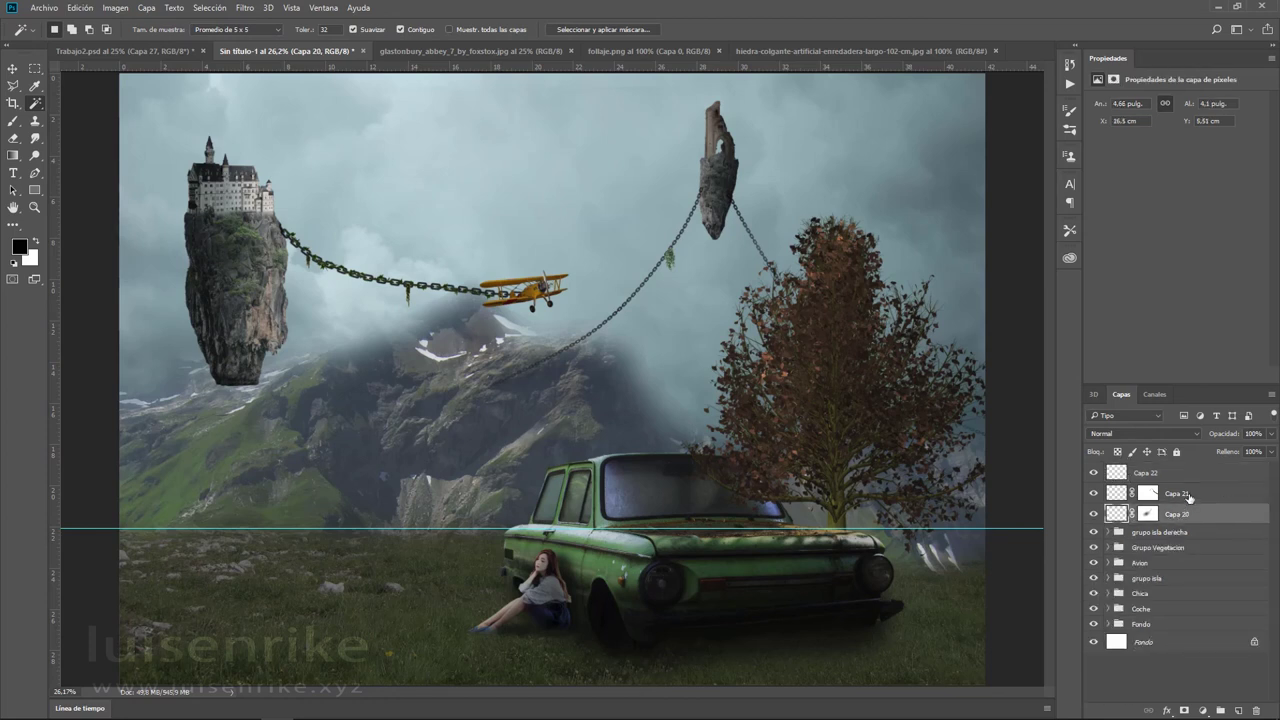
{"action": "left_click", "coordinate": [1238, 710]}
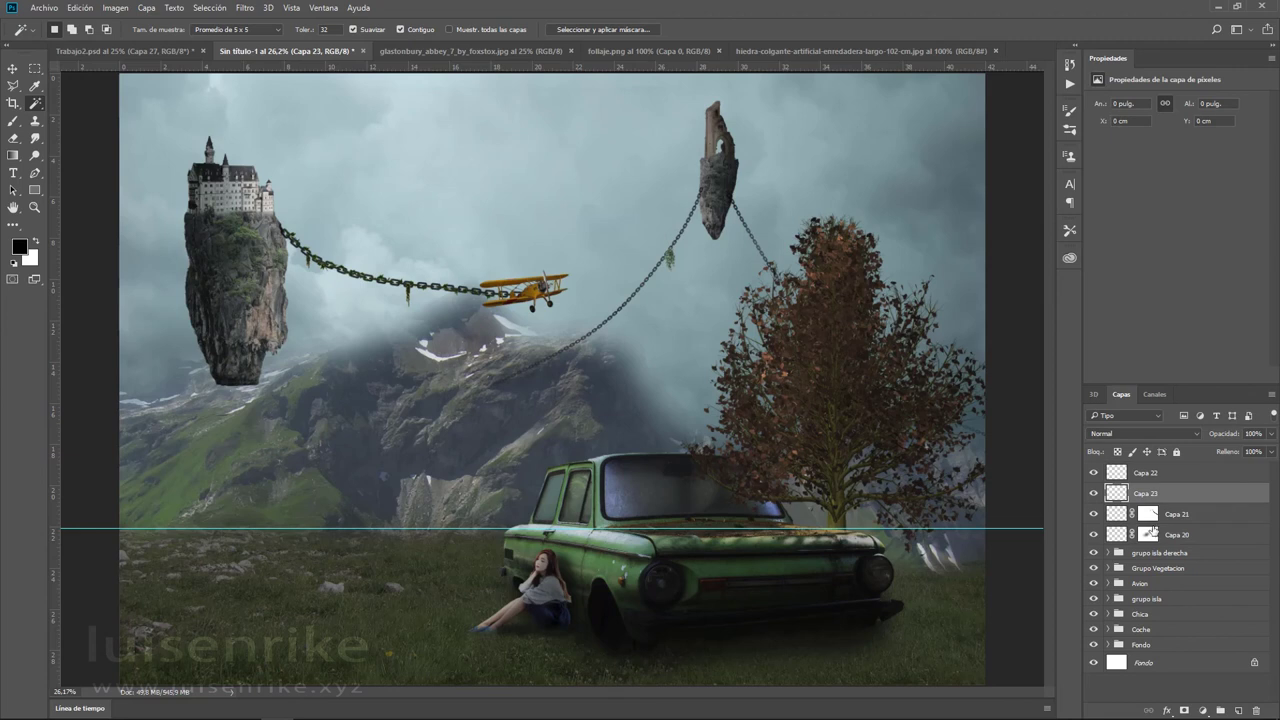
{"action": "left_click", "coordinate": [1155, 530], "text": "shift"}
{"action": "left_click", "coordinate": [1220, 710]}
{"action": "double_click", "coordinate": [1145, 491]}
{"action": "type", "text": "Cadenas"}
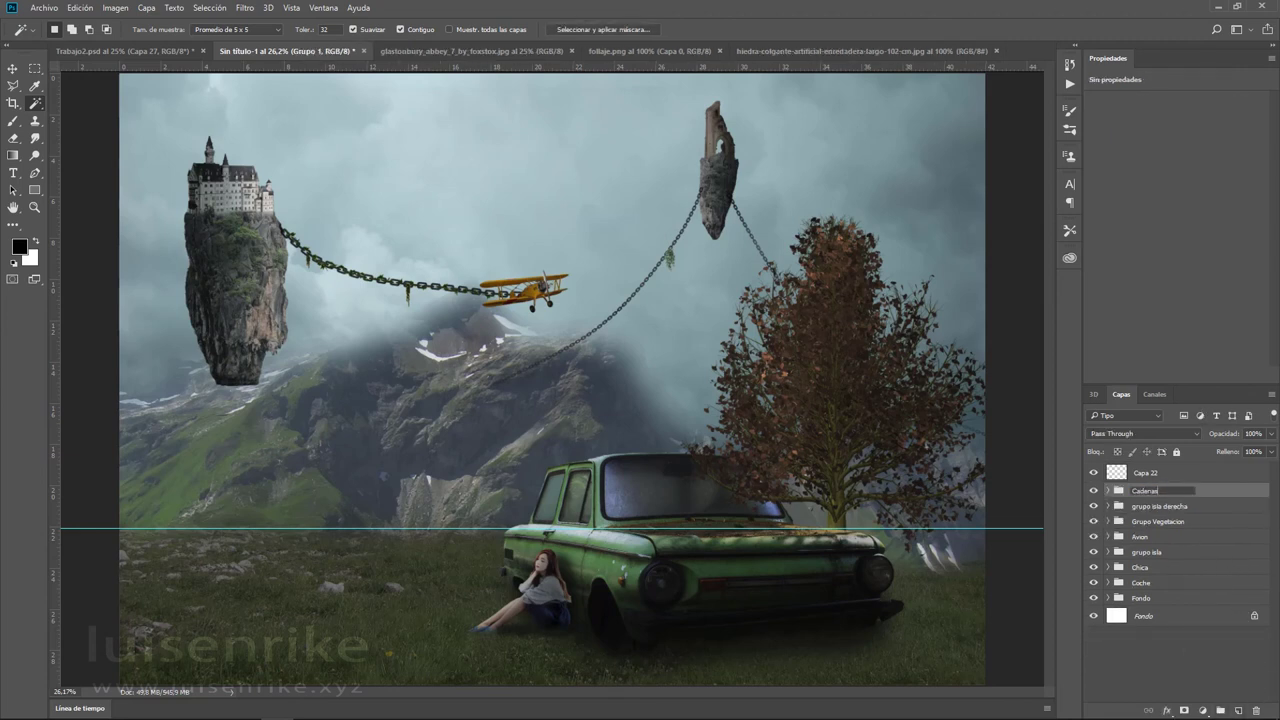
{"action": "left_click", "coordinate": [1175, 475]}
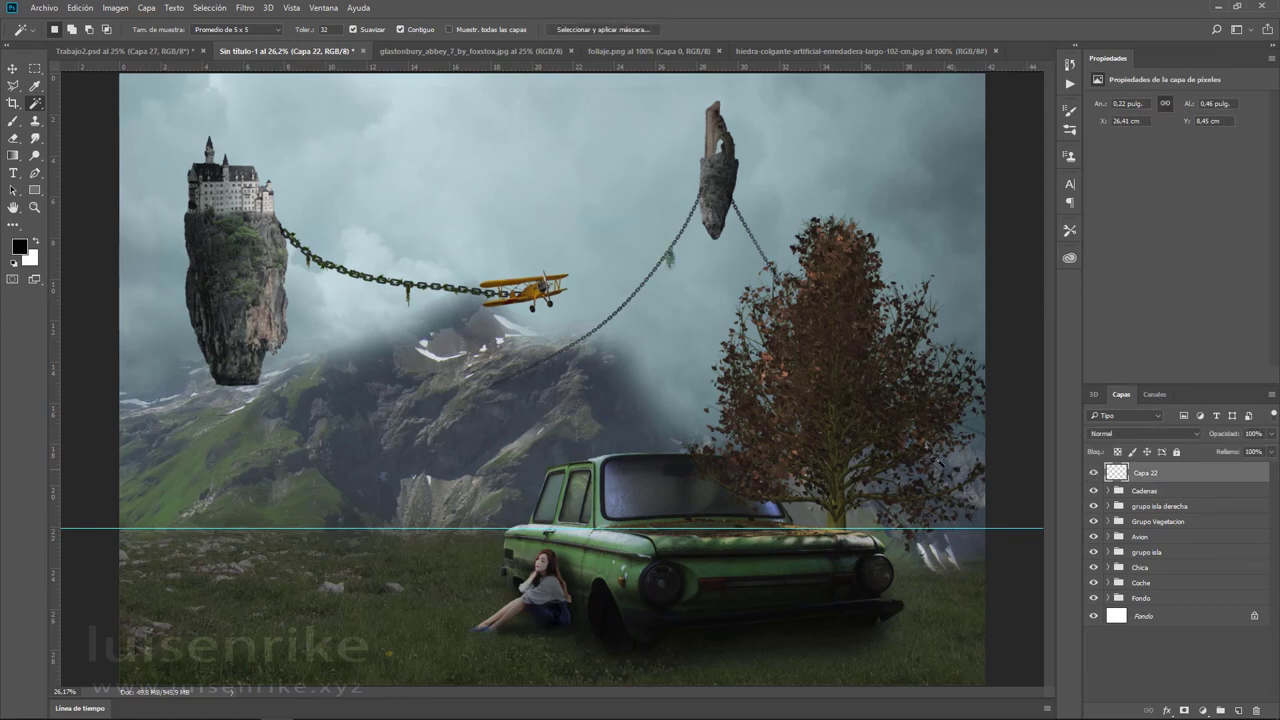
- Duplicate the ivy sprig twice along the chains, tilting the first copy slightly
{"action": "key", "text": "v"}
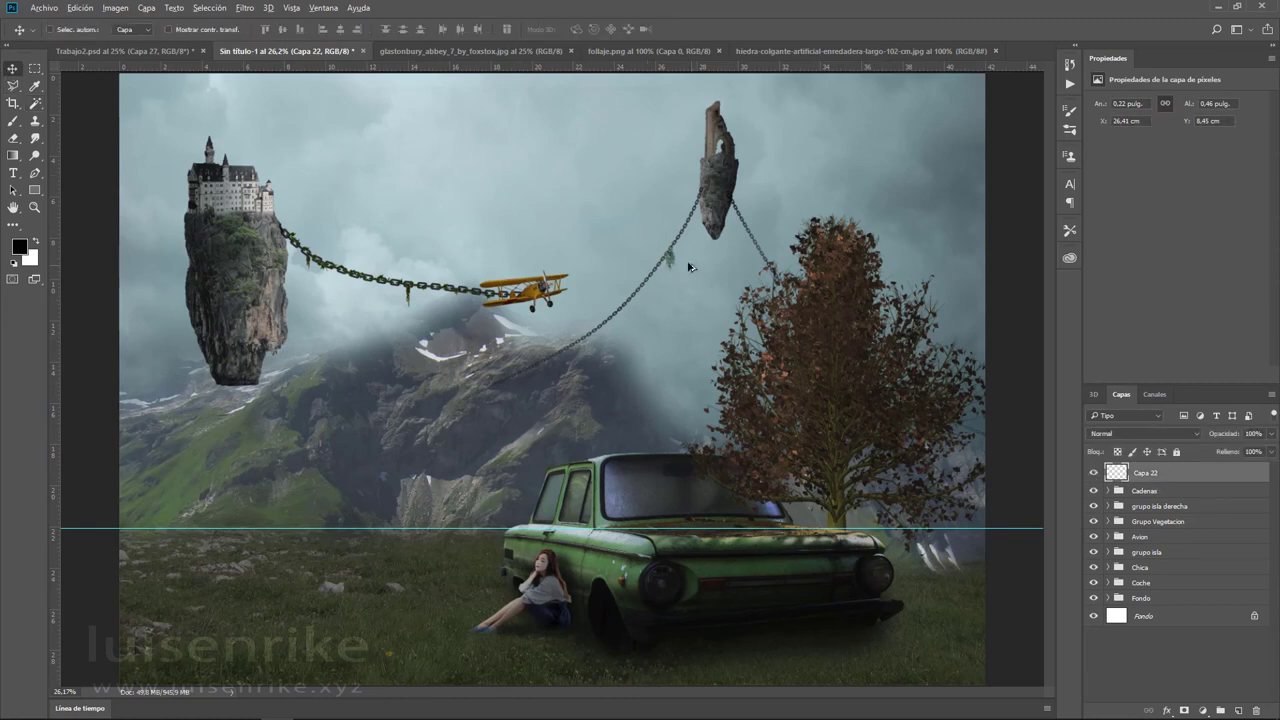
{"action": "left_click_drag", "start_coordinate": [689, 267], "coordinate": [641, 330]}
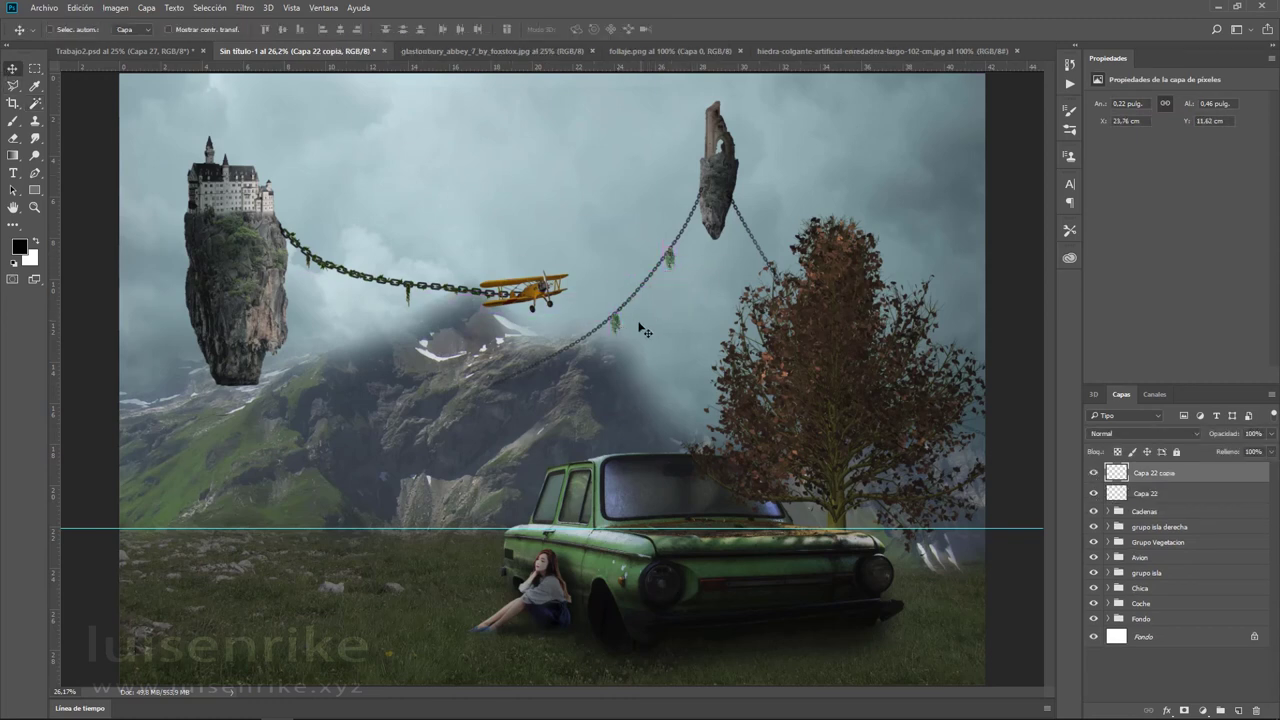
{"action": "key", "text": "ctrl+t"}
{"action": "left_click_drag", "start_coordinate": [617, 336], "coordinate": [625, 302]}
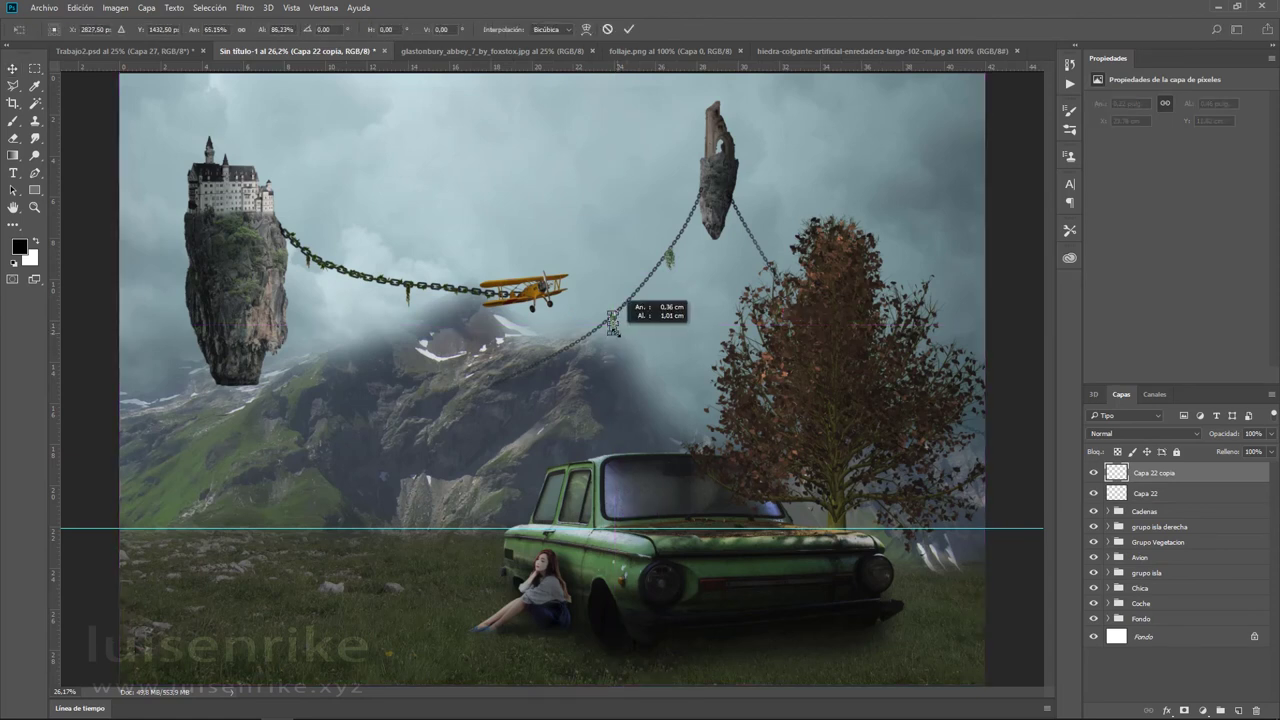
{"action": "key", "text": "Return"}
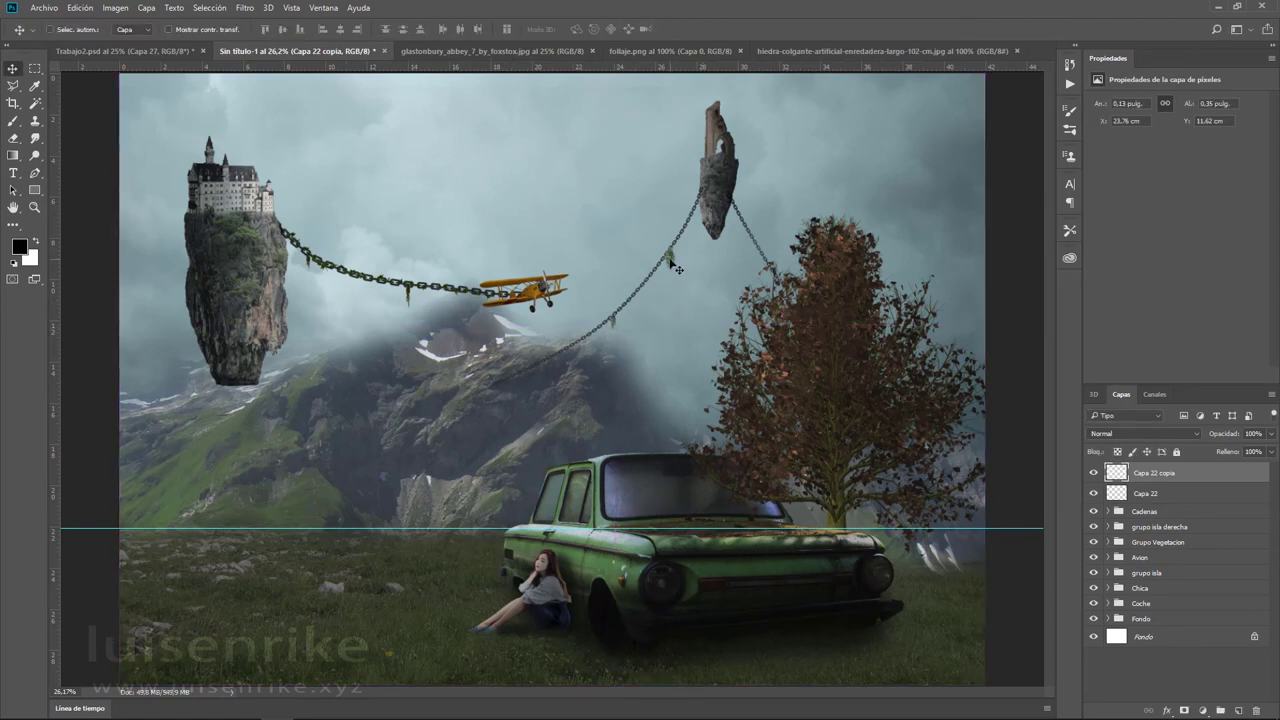
{"action": "mouse_move", "coordinate": [672, 262]}
{"action": "left_mouse_down"}
{"action": "mouse_move", "coordinate": [803, 178]}
{"action": "mouse_move", "coordinate": [760, 250]}
{"action": "mouse_move", "coordinate": [745, 240]}
{"action": "left_mouse_up"}
{"action": "key", "text": "ctrl+t"}
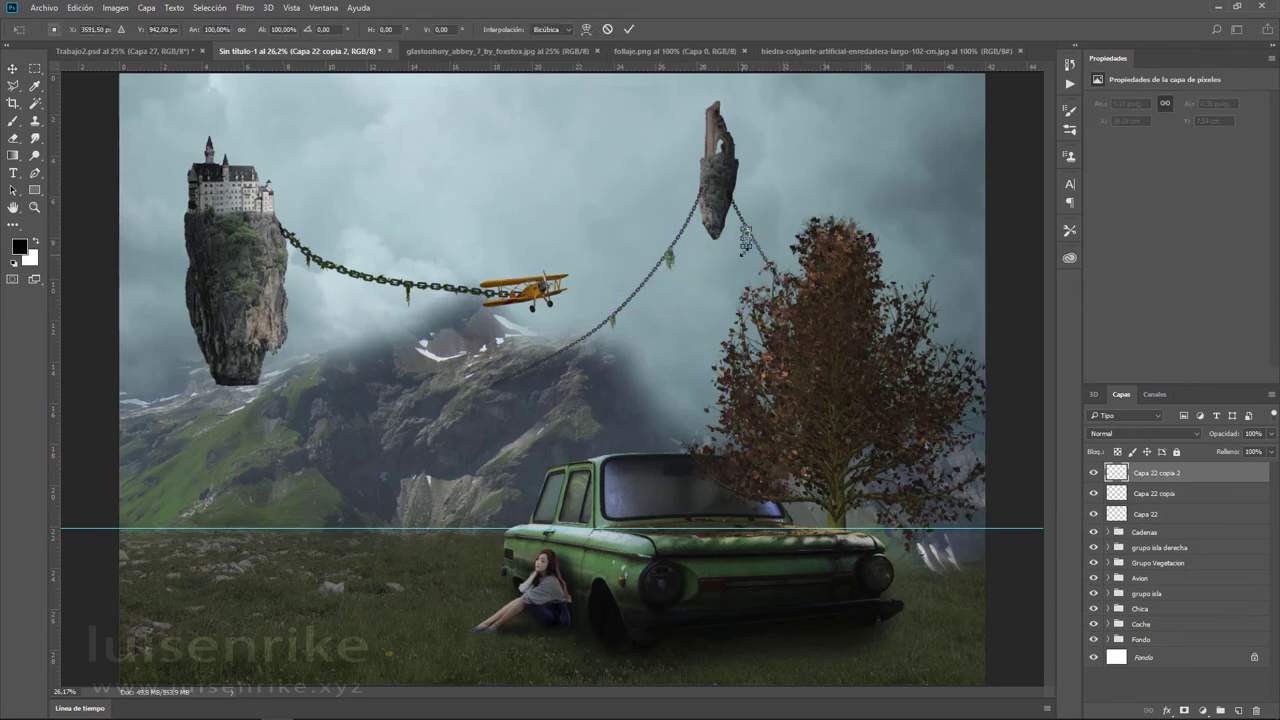
{"action": "key", "text": "Return"}
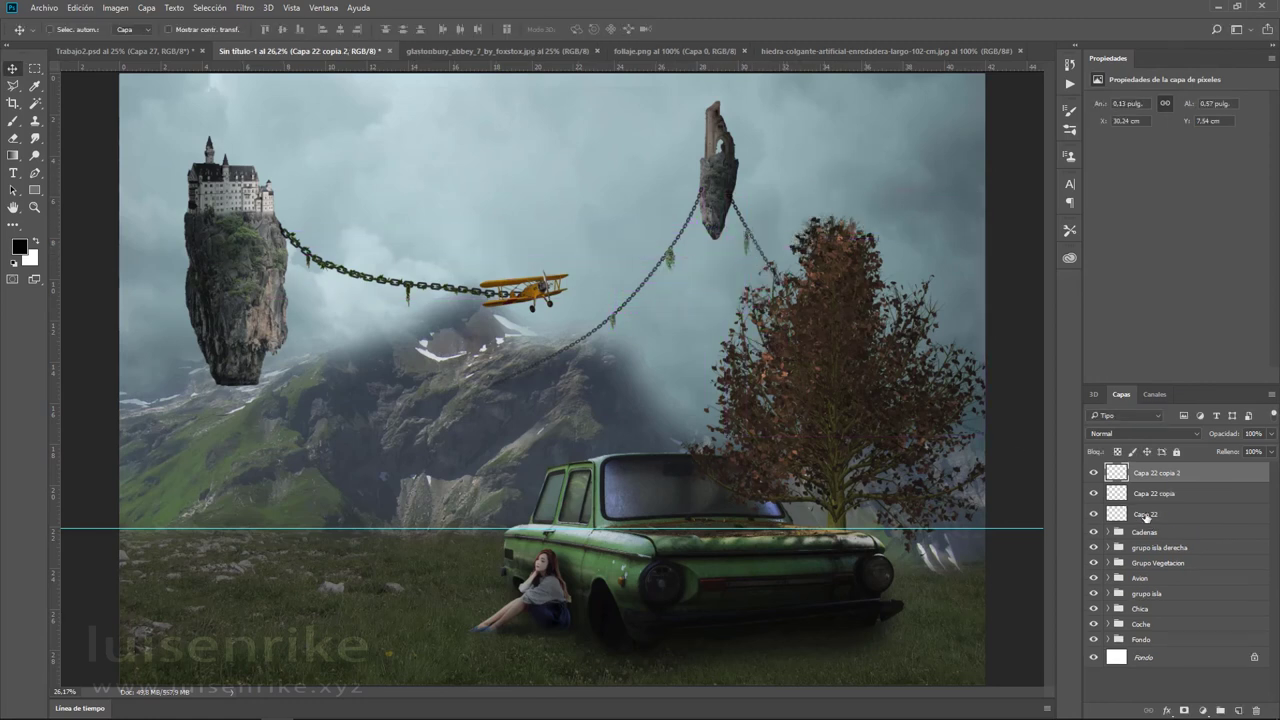
- Place a third ivy sprig copy on the right chain and nudge Capa 22 copia 2 along it
{"action": "left_click", "coordinate": [1147, 515]}
{"action": "mouse_move", "coordinate": [680, 268]}
{"action": "left_mouse_down"}
{"action": "mouse_move", "coordinate": [777, 273]}
{"action": "mouse_move", "coordinate": [765, 252]}
{"action": "left_mouse_up"}
{"action": "left_click_drag", "start_coordinate": [764, 257], "coordinate": [763, 259]}
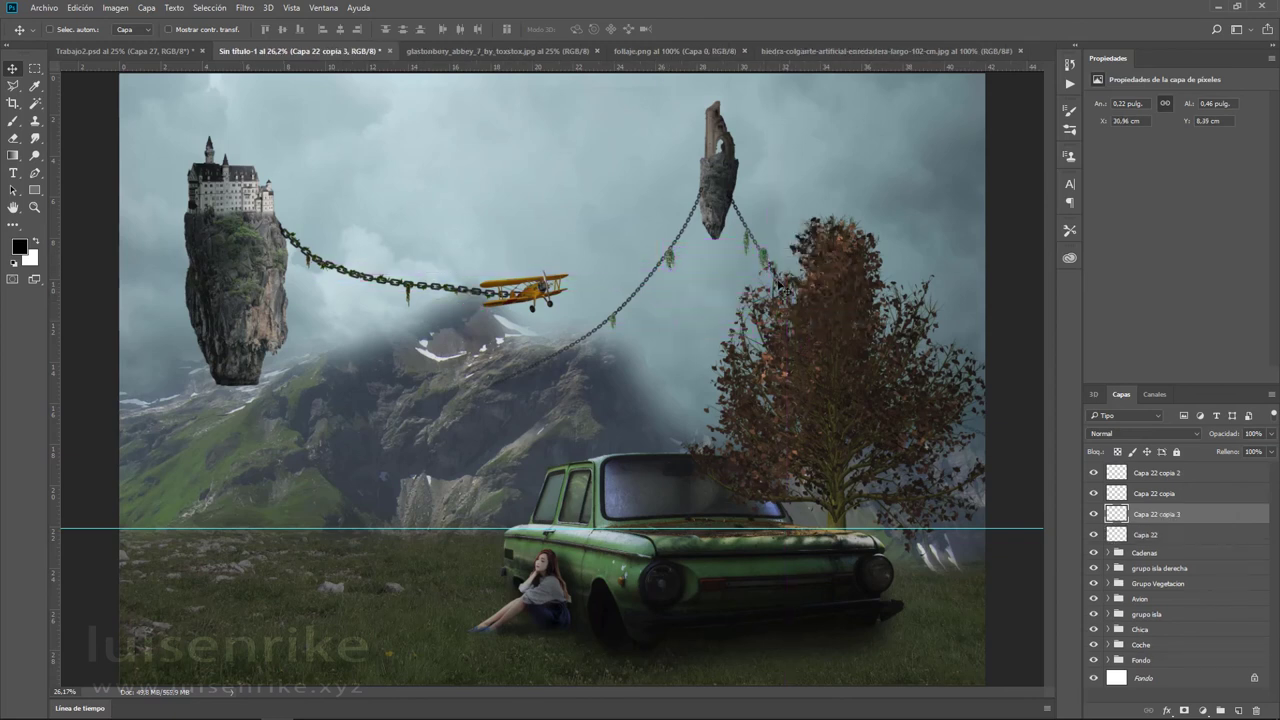
{"action": "key", "text": "ctrl+t"}
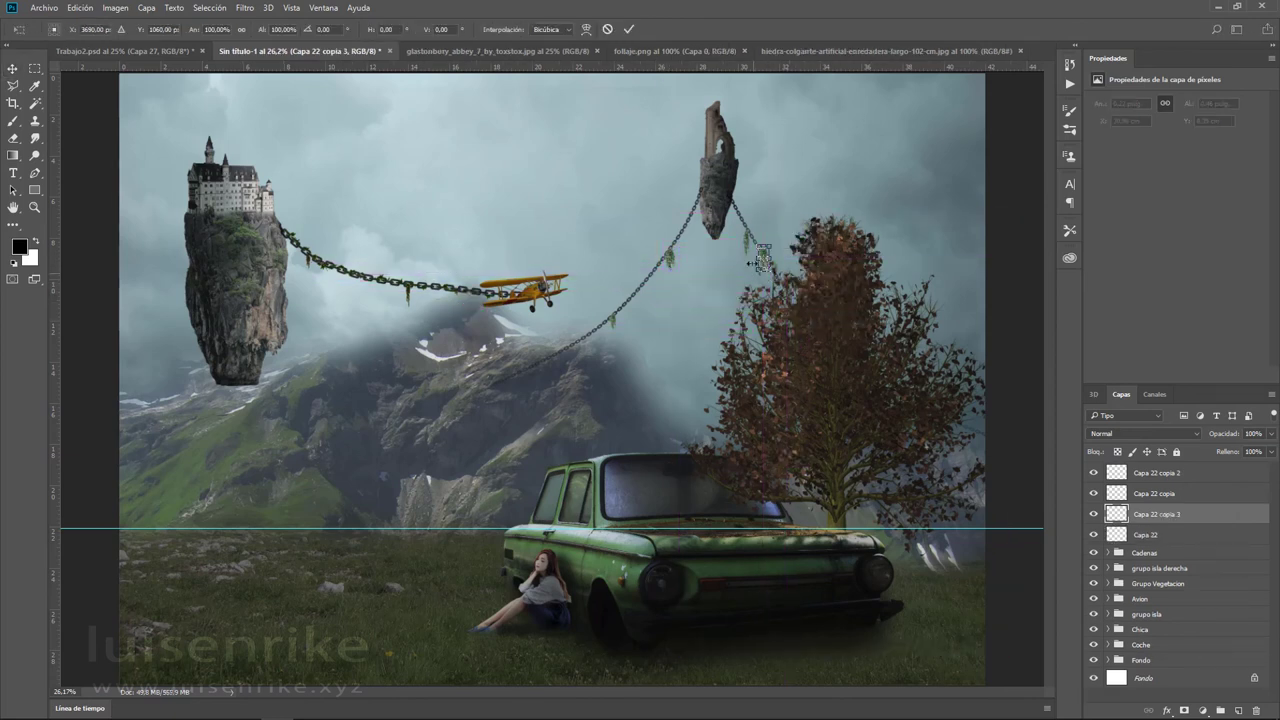
{"action": "key", "text": "Return"}
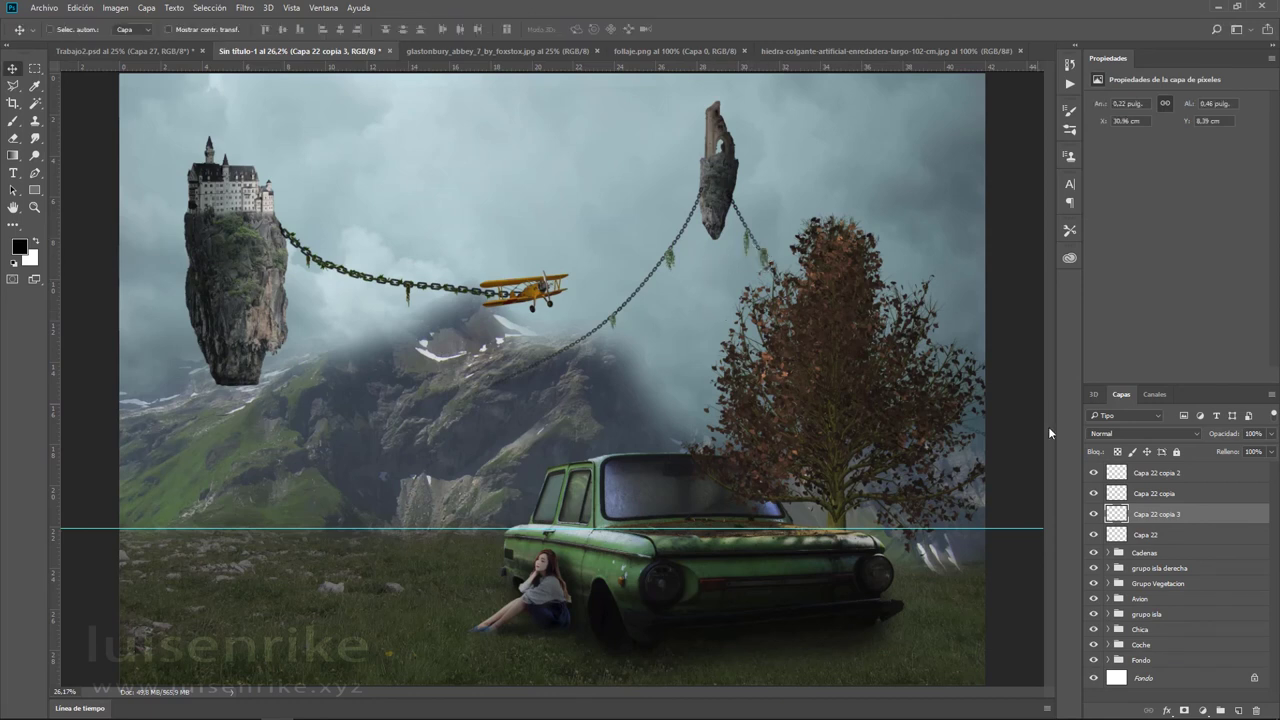
{"action": "left_click", "coordinate": [1153, 473]}
{"action": "left_click_drag", "start_coordinate": [740, 236], "coordinate": [744, 243]}
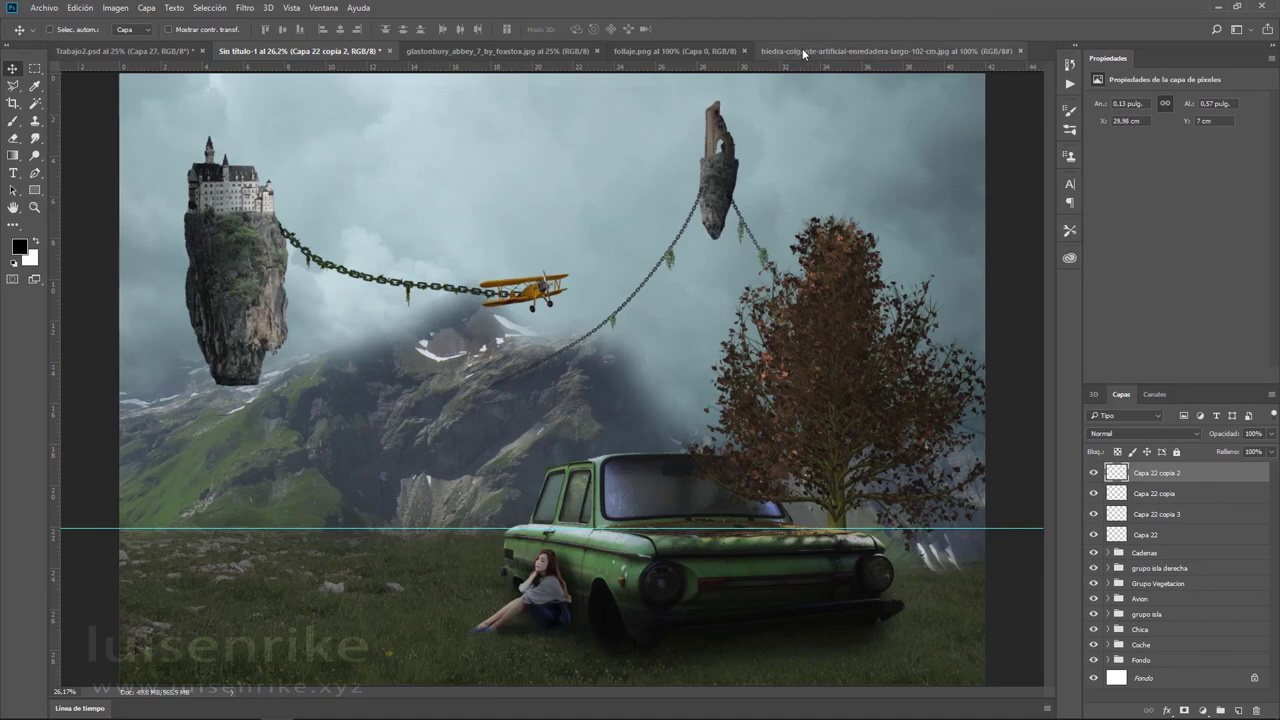
- Close the hanging-ivy image and bring up the follaje.png foliage strip
{"action": "left_click", "coordinate": [802, 48]}
{"action": "left_click", "coordinate": [1018, 51]}
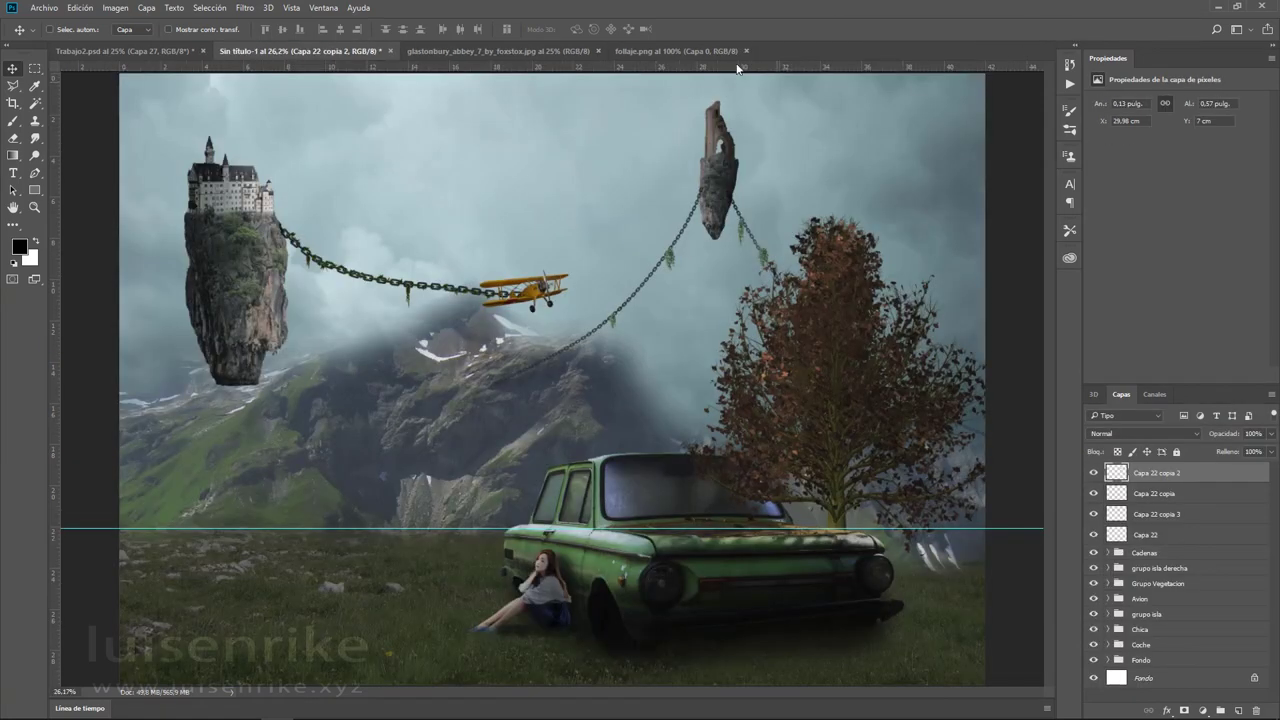
{"action": "left_click", "coordinate": [670, 51]}
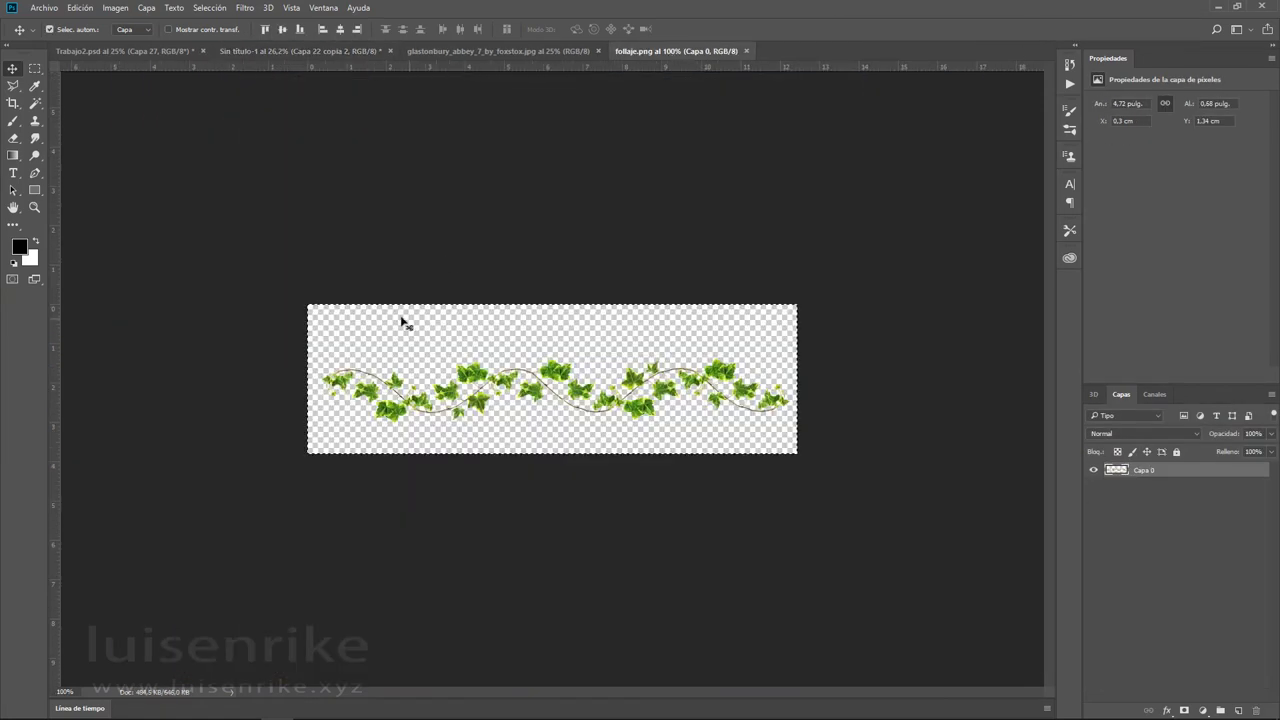
- Close the Glastonbury abbey photo and return to the castle composite
{"action": "left_click", "coordinate": [489, 50]}
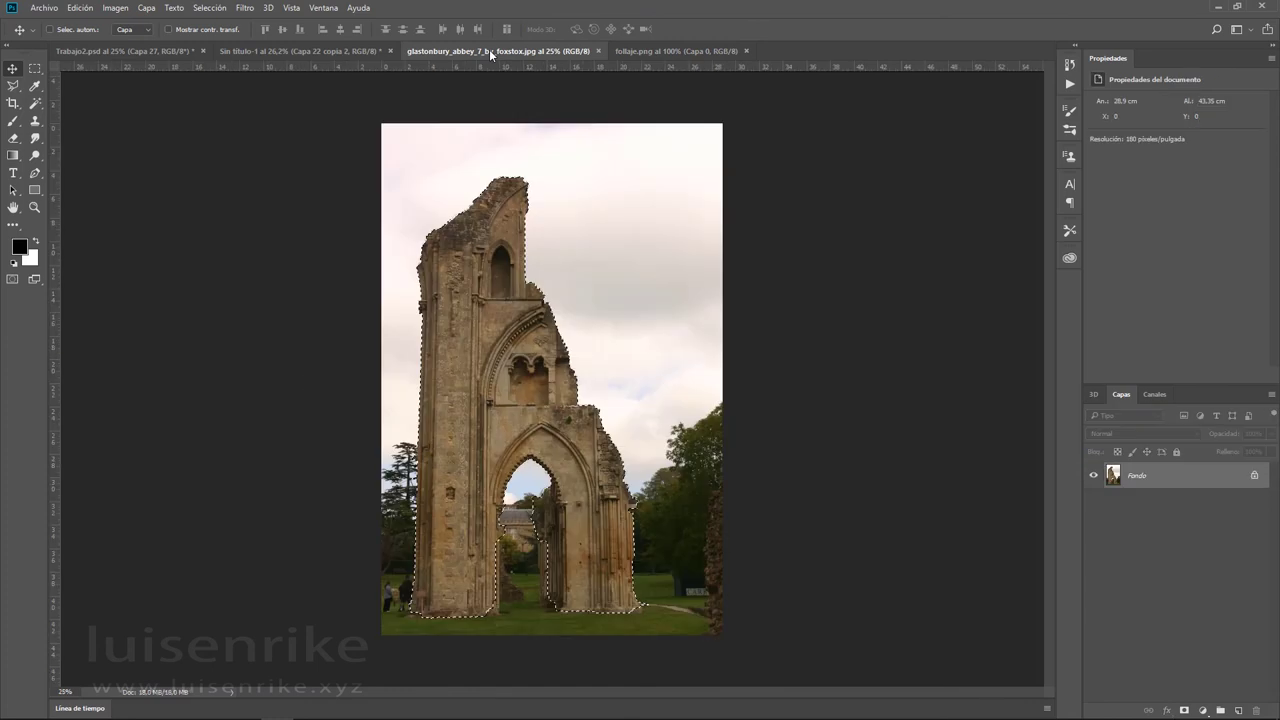
{"action": "left_click", "coordinate": [598, 50]}
{"action": "left_click", "coordinate": [287, 51]}
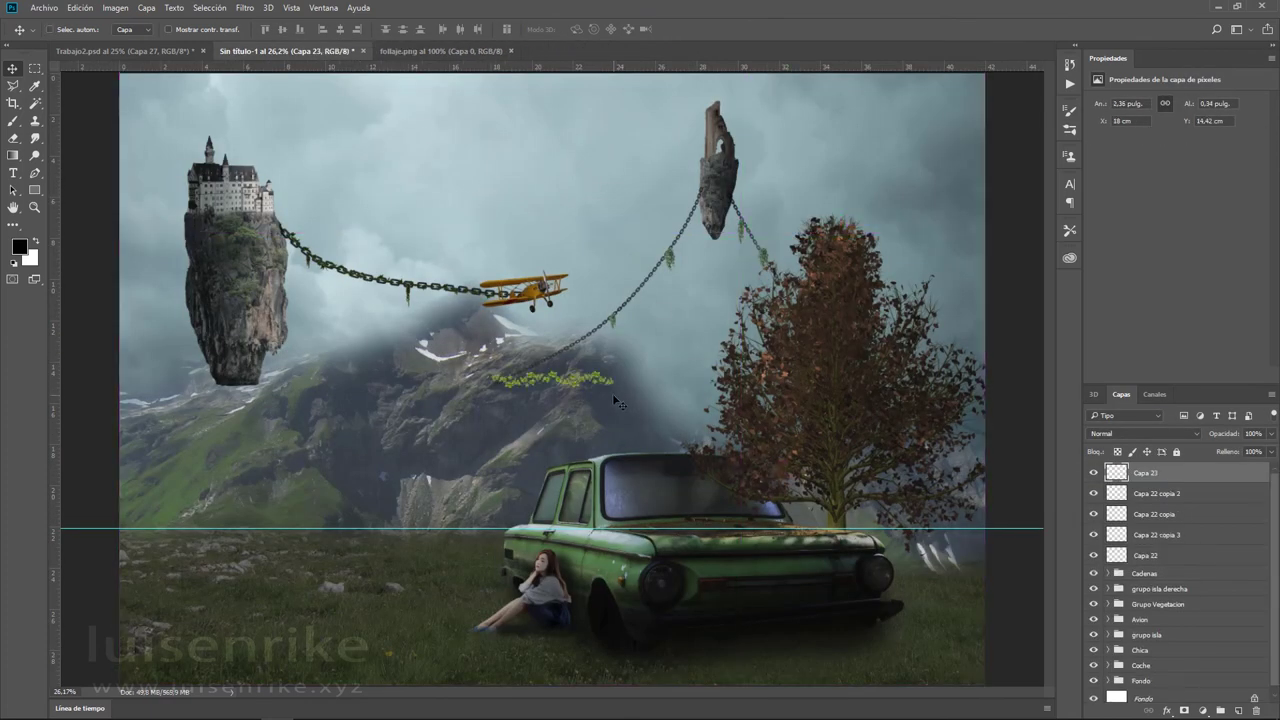
- Rotate the Capa 23 foliage strip to lie along the chain below the rock
{"action": "key", "text": "ctrl+t"}
{"action": "left_click_drag", "start_coordinate": [612, 385], "coordinate": [695, 212]}
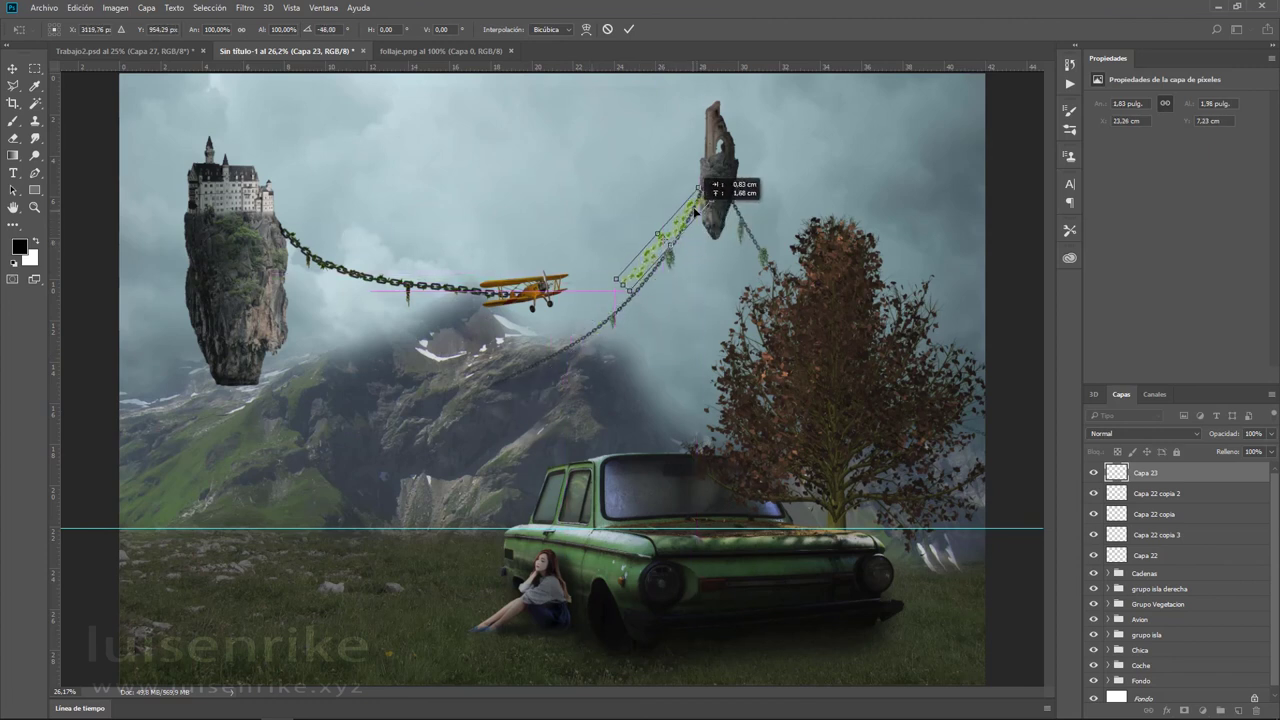
{"action": "left_click_drag", "start_coordinate": [695, 212], "coordinate": [678, 242]}
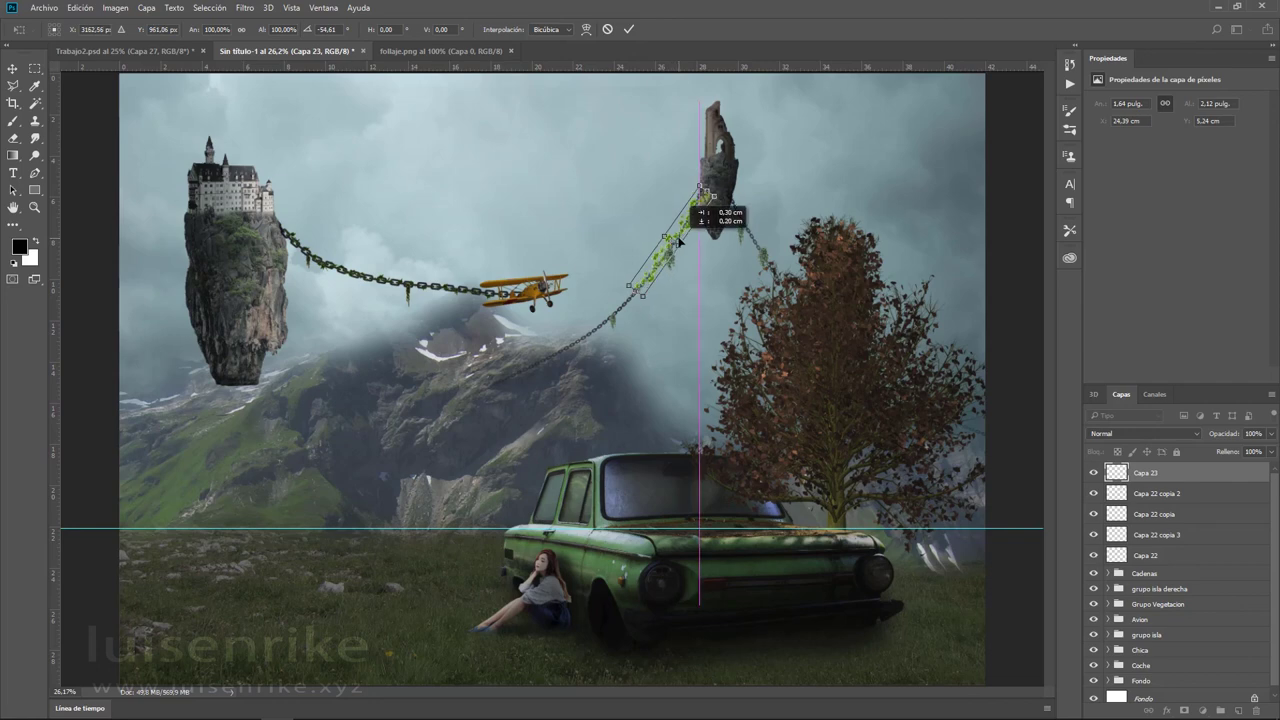
{"action": "scroll", "coordinate": [678, 242], "scroll_direction": "up", "scroll_amount": 2}
{"action": "scroll", "coordinate": [665, 243], "scroll_direction": "up", "scroll_amount": 2}
{"action": "scroll", "coordinate": [651, 243], "scroll_direction": "up", "scroll_amount": 1}
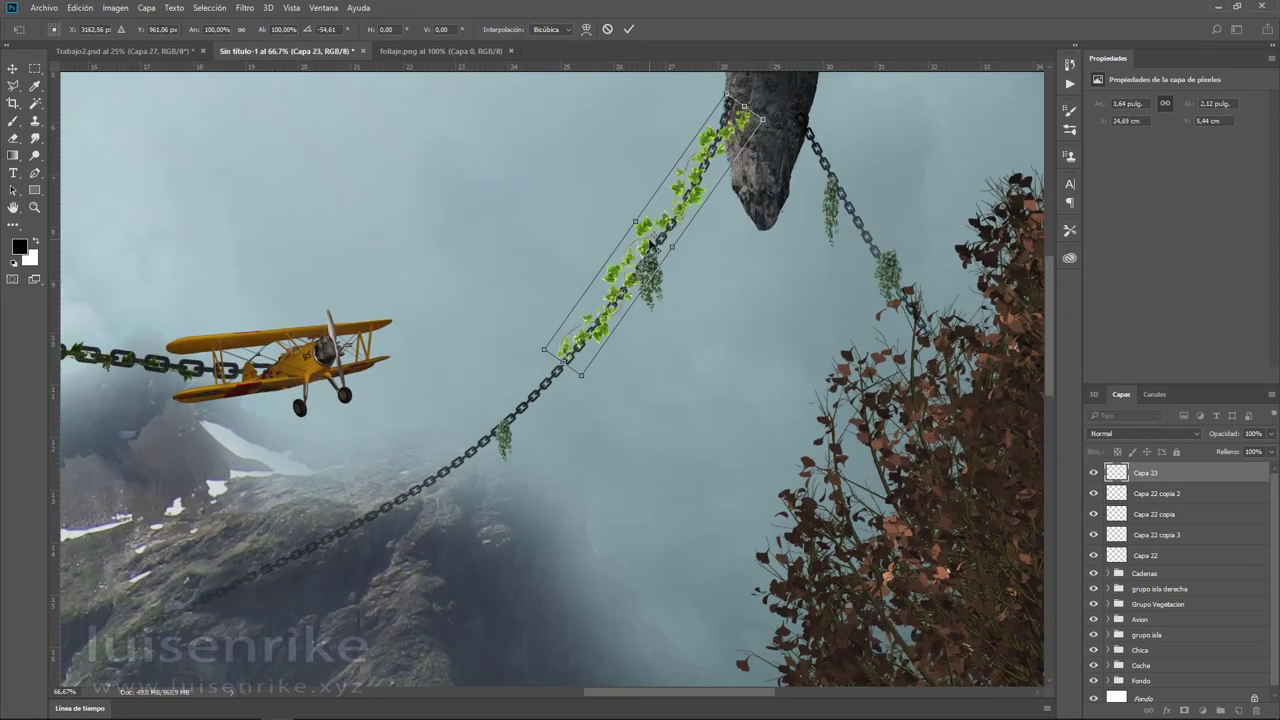
- Warp the foliage strip so it curves up the chain onto the rock
{"action": "right_click", "coordinate": [652, 228]}
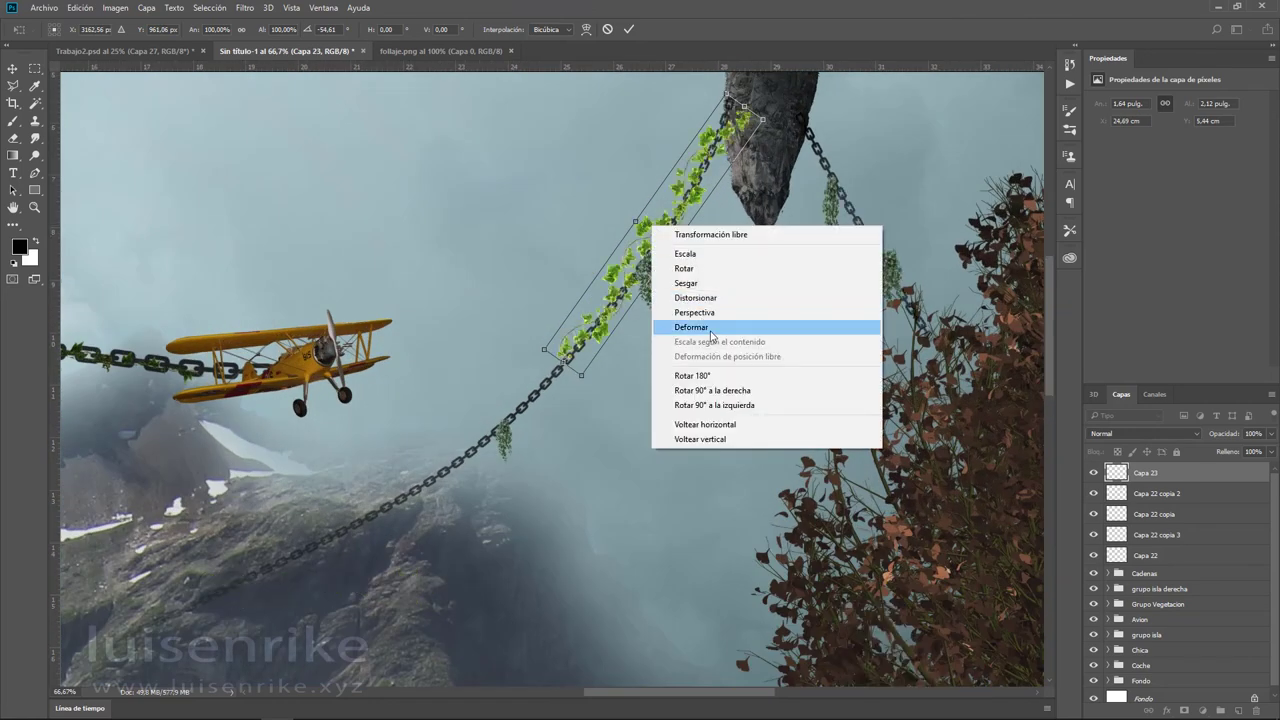
{"action": "left_click", "coordinate": [711, 330]}
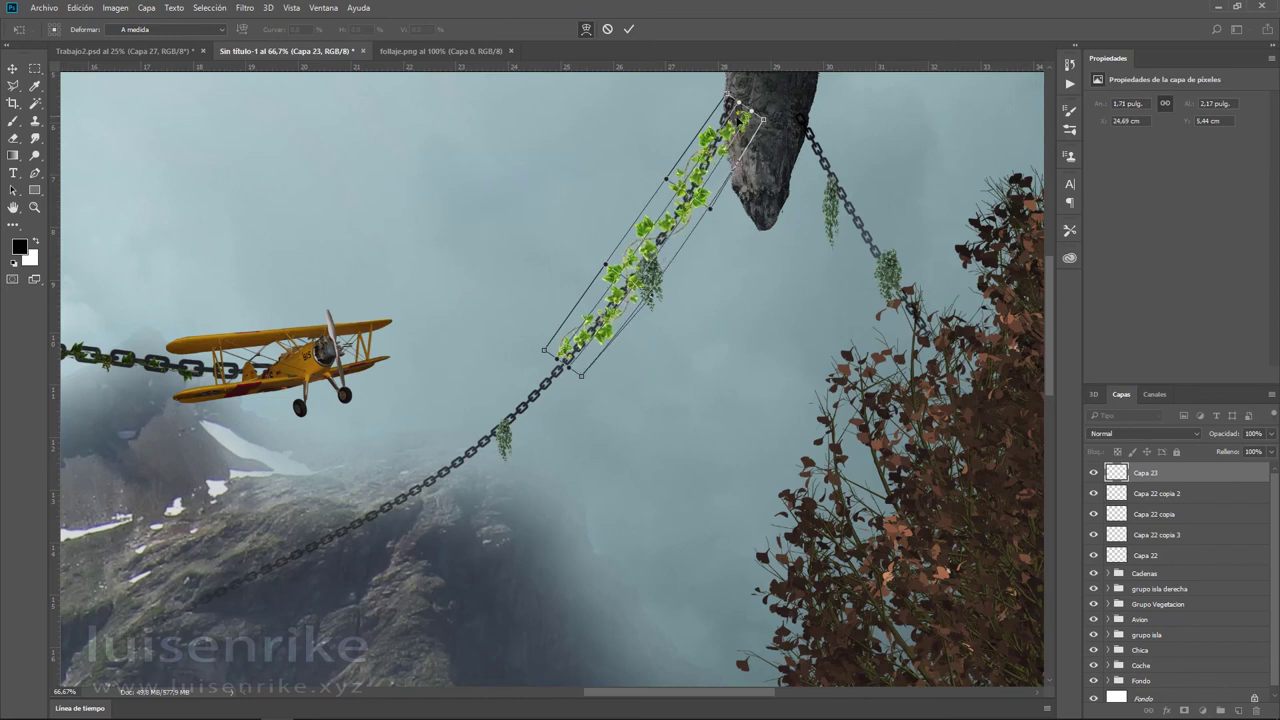
{"action": "left_click_drag", "start_coordinate": [613, 308], "coordinate": [616, 312]}
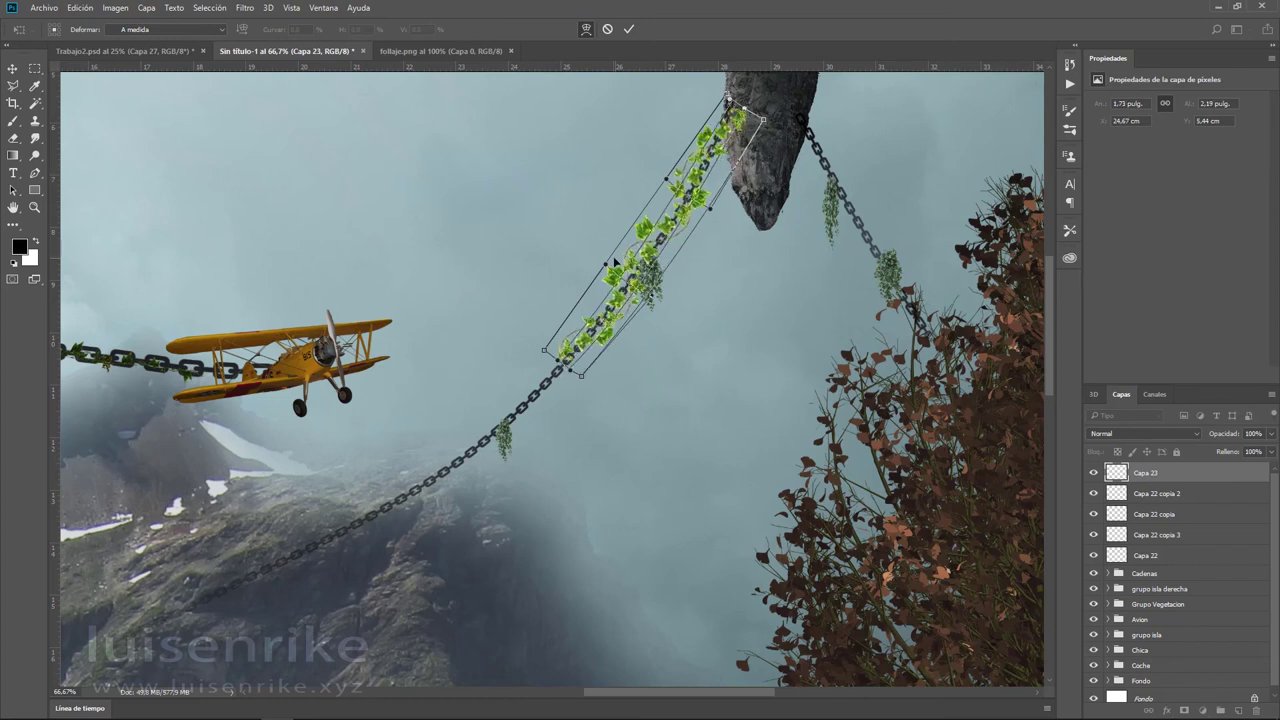
{"action": "mouse_move", "coordinate": [606, 267]}
{"action": "left_mouse_down"}
{"action": "mouse_move", "coordinate": [668, 188]}
{"action": "mouse_move", "coordinate": [750, 147]}
{"action": "mouse_move", "coordinate": [748, 108]}
{"action": "left_mouse_up"}
{"action": "mouse_move", "coordinate": [582, 375]}
{"action": "left_mouse_down"}
{"action": "mouse_move", "coordinate": [553, 360]}
{"action": "mouse_move", "coordinate": [425, 568]}
{"action": "left_mouse_up"}
{"action": "key", "text": "Return"}
- Rotate Capa 23 copia about 20 degrees onto the lower chain and warp it to sag along it
{"action": "key", "text": "ctrl+t"}
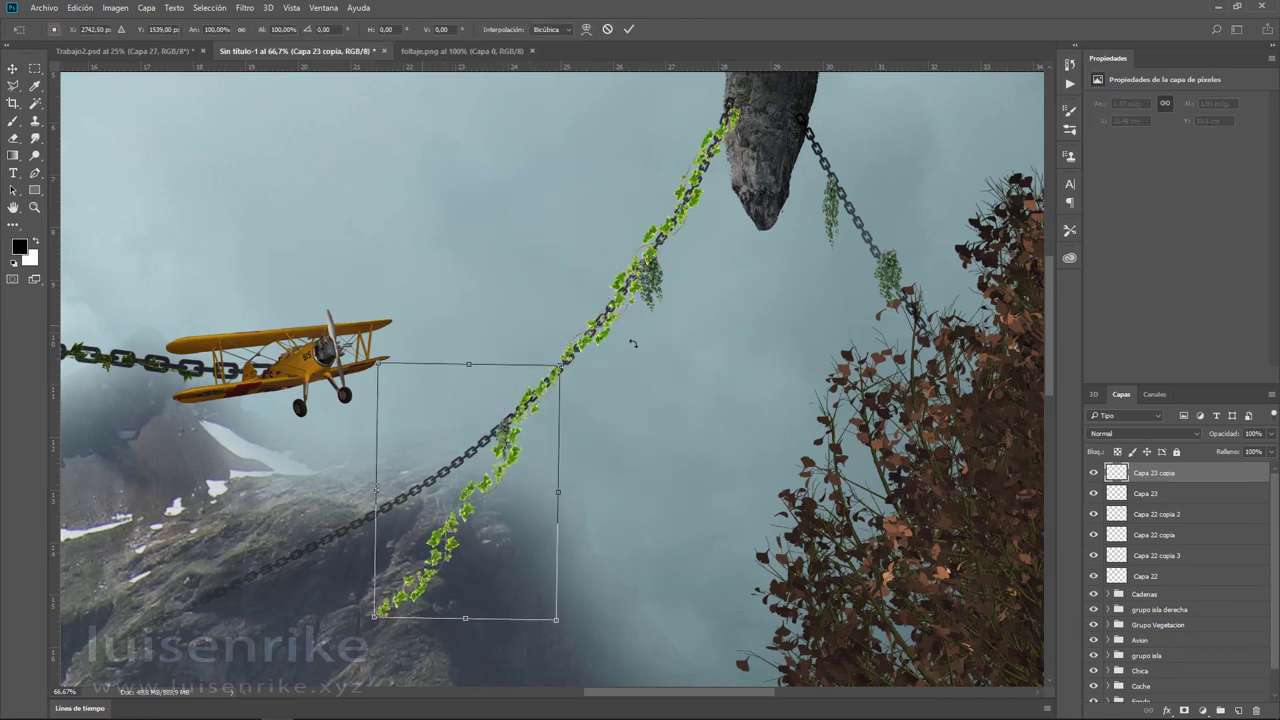
{"action": "left_click_drag", "start_coordinate": [435, 324], "coordinate": [492, 147]}
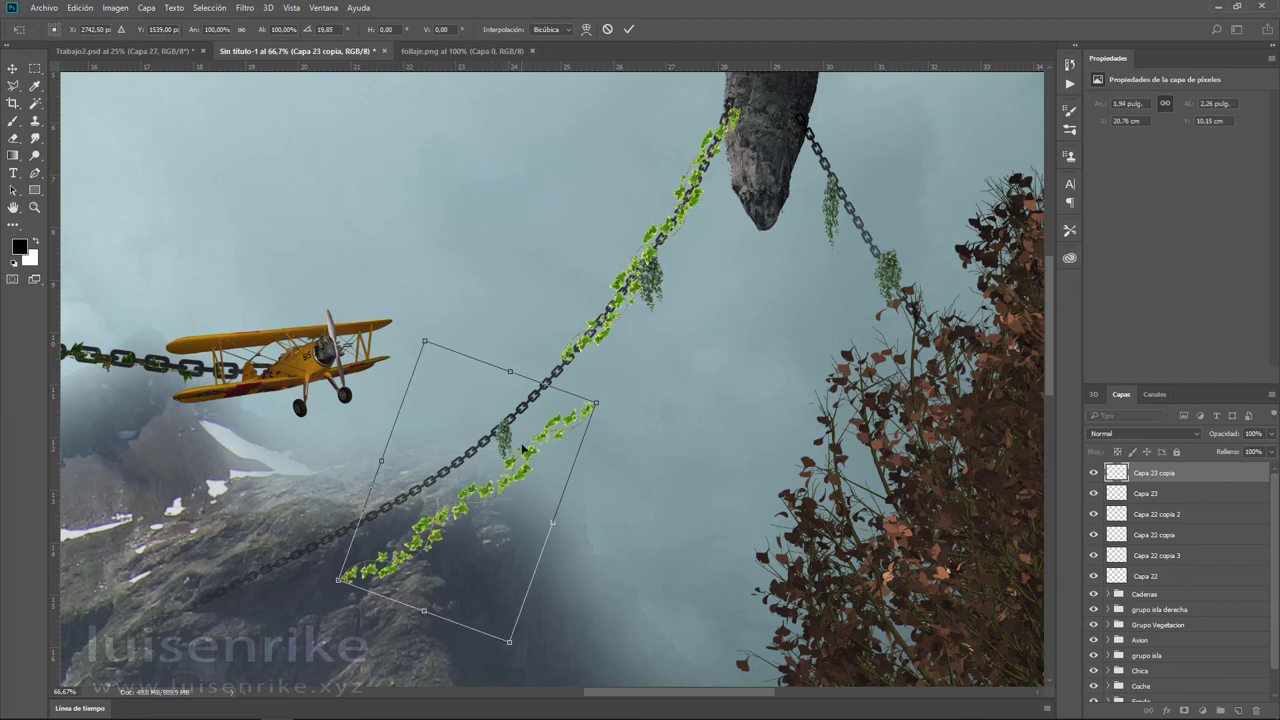
{"action": "left_click_drag", "start_coordinate": [528, 455], "coordinate": [522, 402]}
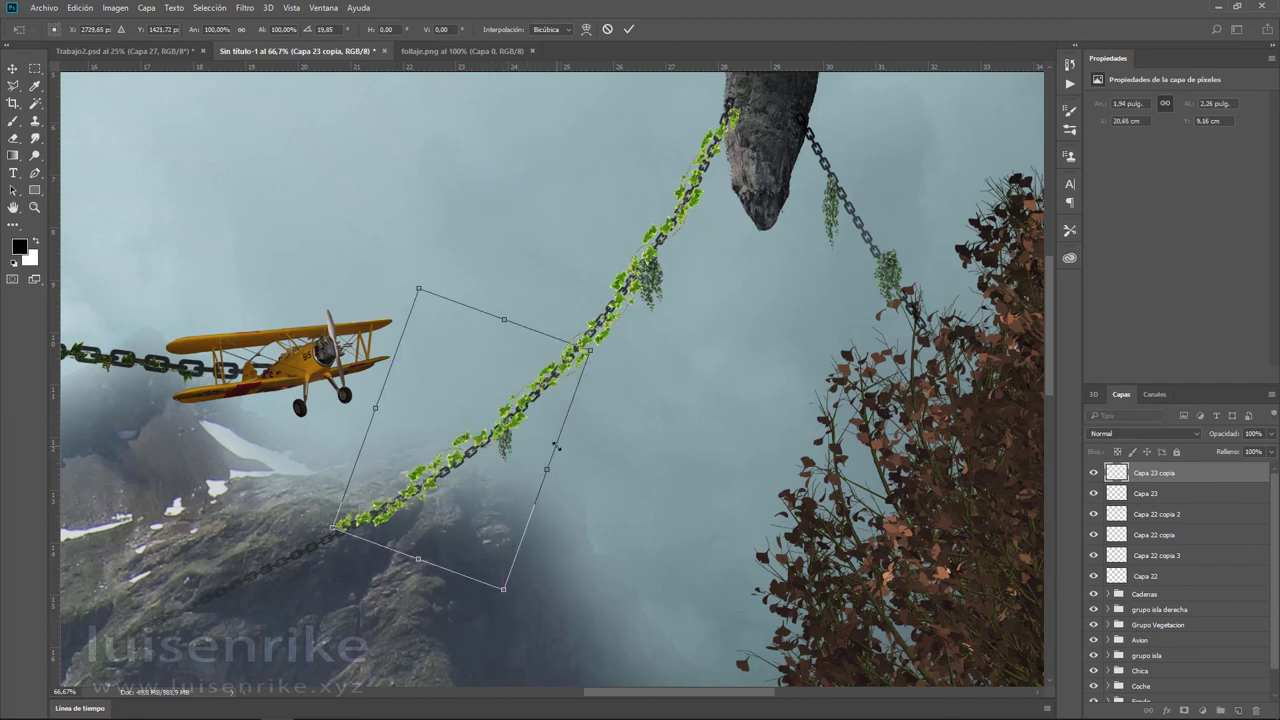
{"action": "right_click", "coordinate": [521, 453]}
{"action": "left_click", "coordinate": [562, 551]}
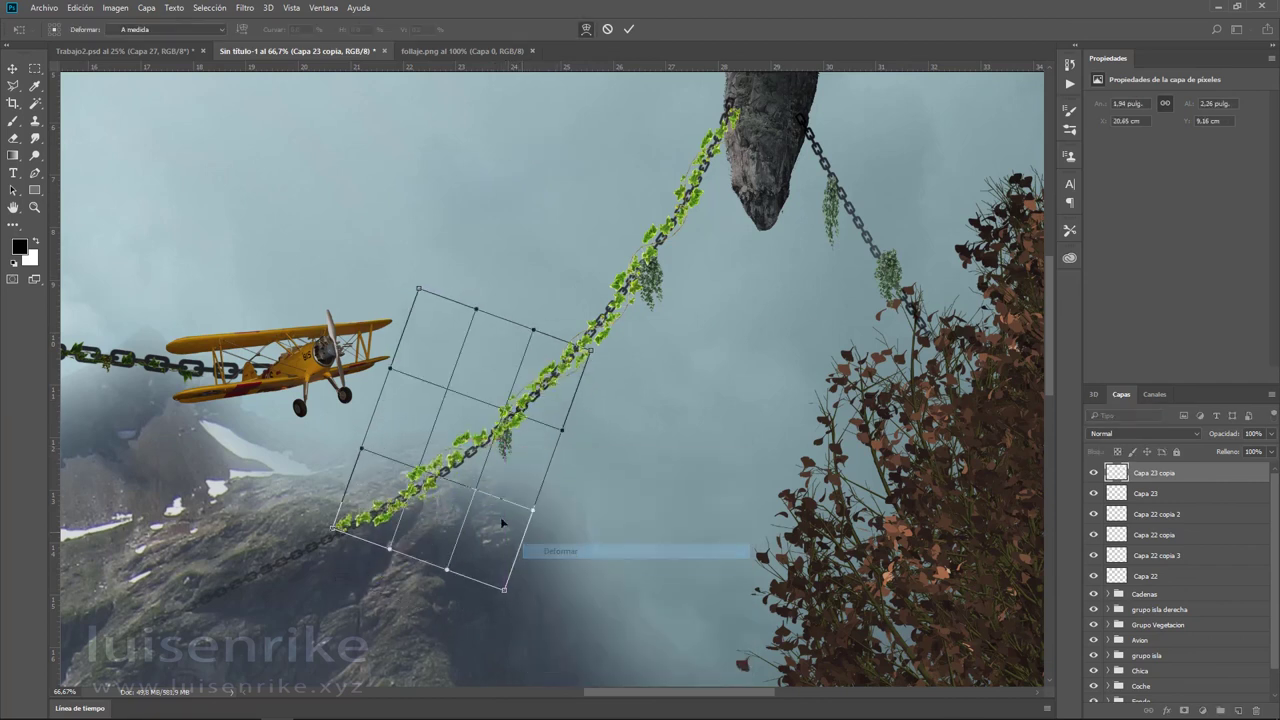
{"action": "left_click_drag", "start_coordinate": [420, 292], "coordinate": [430, 350]}
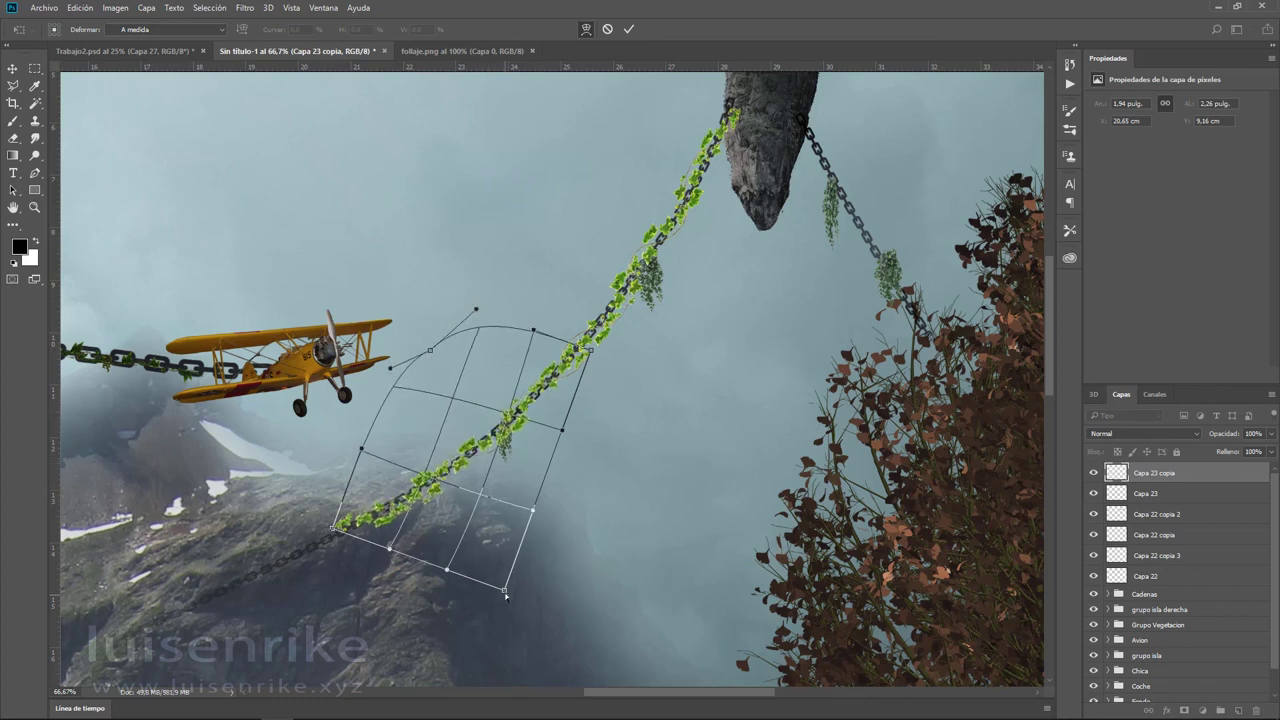
{"action": "left_click_drag", "start_coordinate": [504, 589], "coordinate": [498, 571]}
{"action": "left_click_drag", "start_coordinate": [459, 409], "coordinate": [462, 420]}
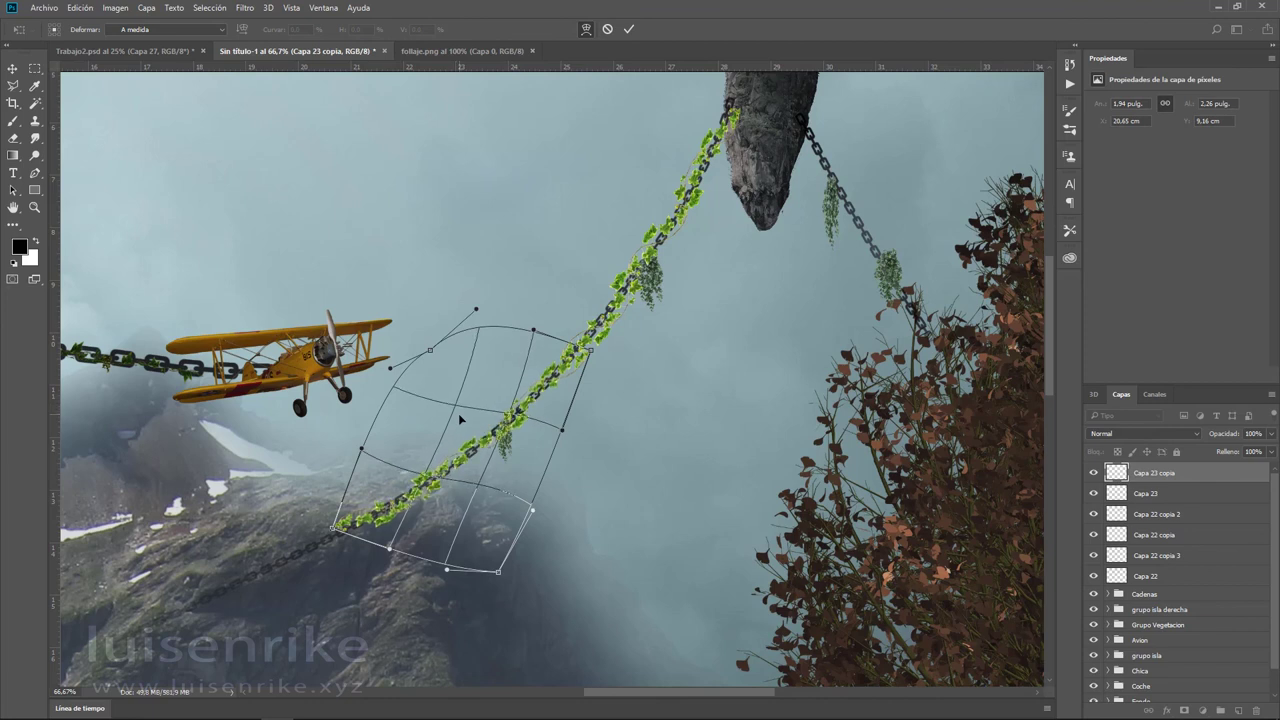
{"action": "key", "text": "Return"}
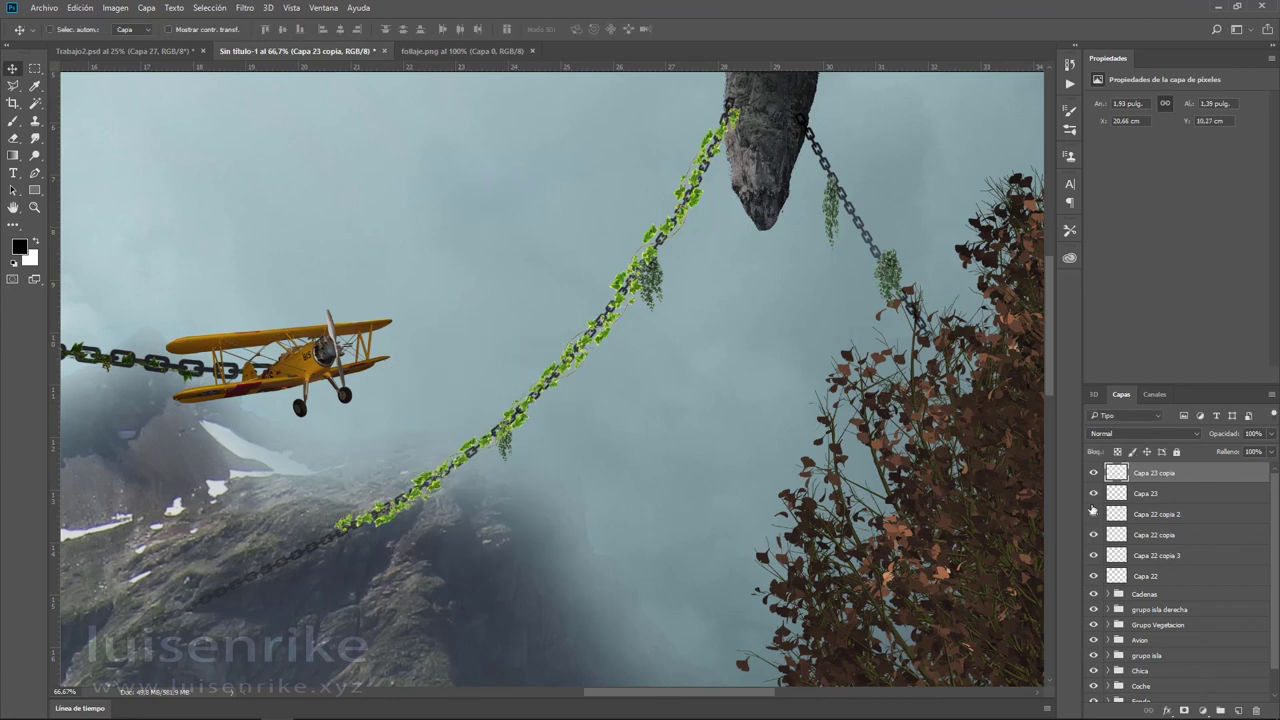
- Group the vine layers as Grupo 1 and darken them with a Curvas 11 adjustment clipped to the group
{"action": "left_click", "coordinate": [1181, 580], "text": "shift"}
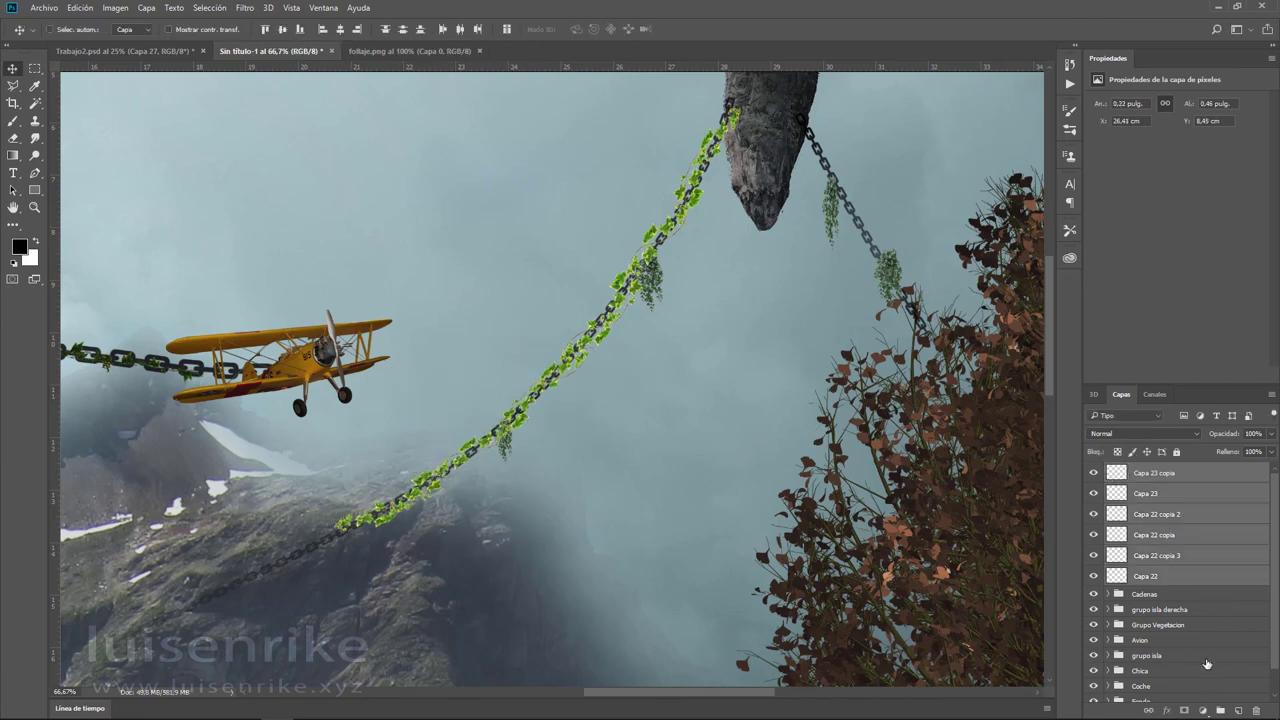
{"action": "left_click", "coordinate": [1219, 712]}
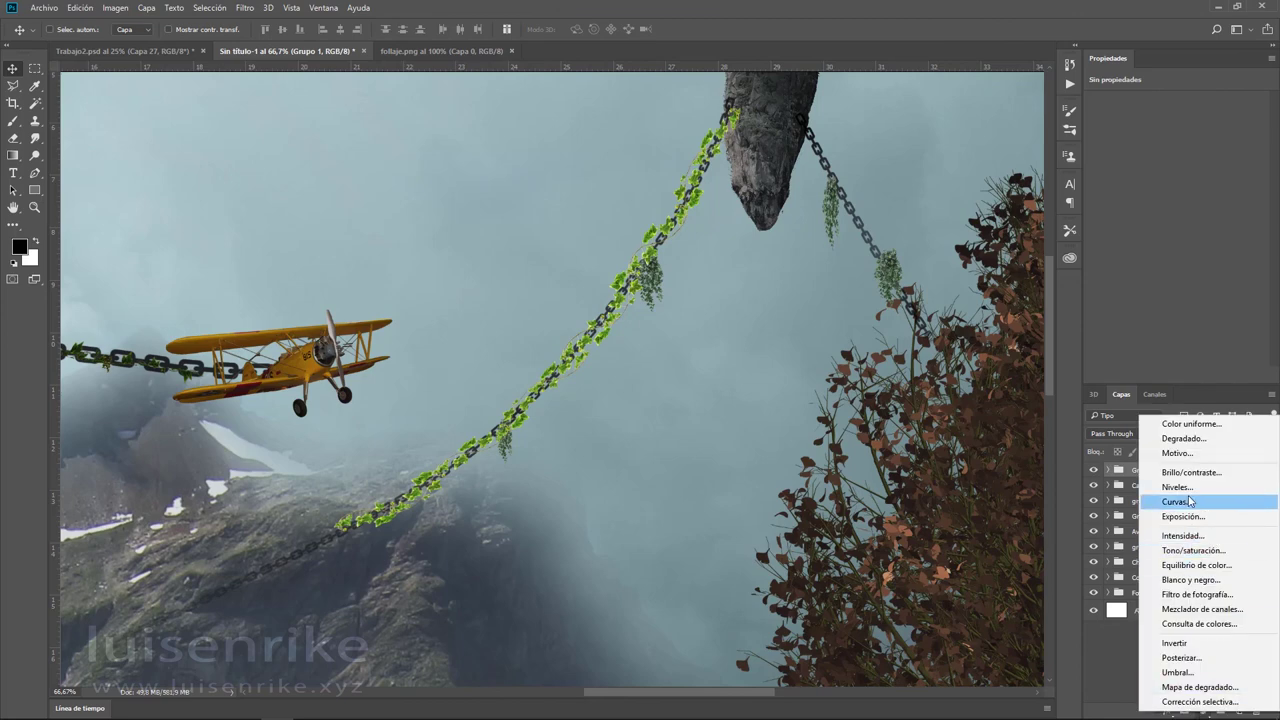
{"action": "left_click", "coordinate": [1176, 501]}
{"action": "left_click_drag", "start_coordinate": [1186, 200], "coordinate": [1187, 235]}
{"action": "left_click", "coordinate": [1178, 375]}
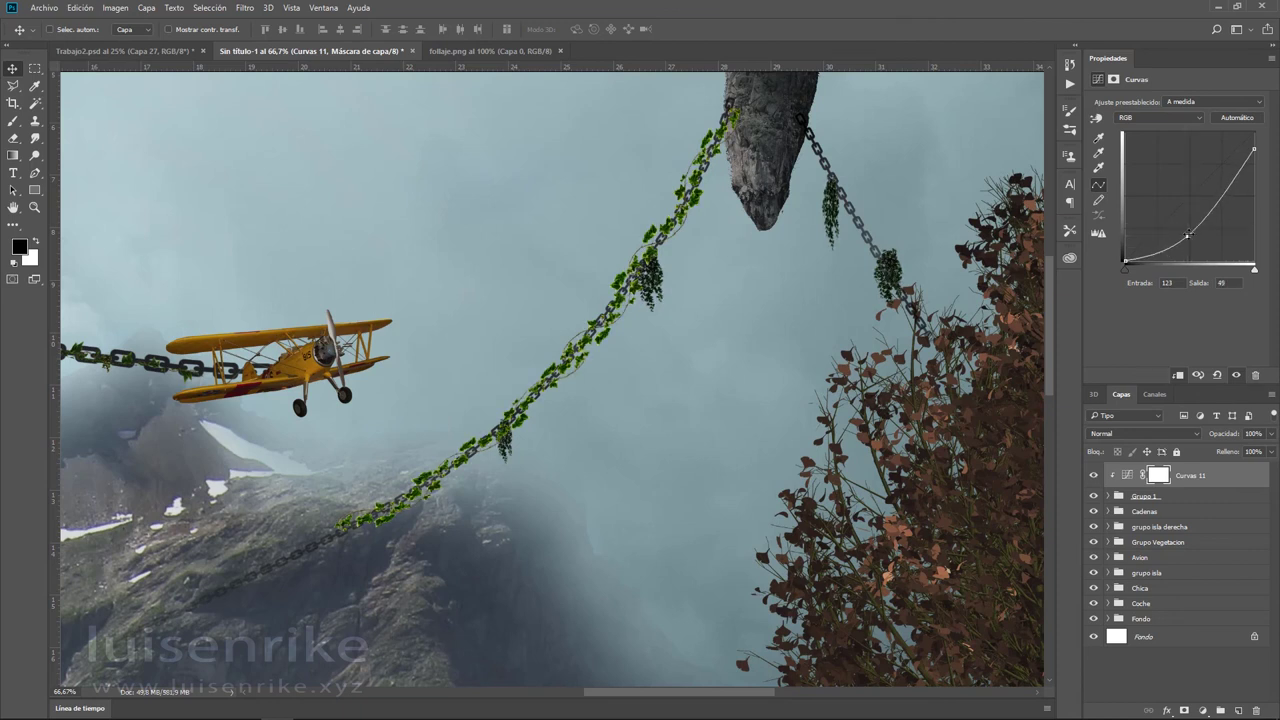
{"action": "left_click_drag", "start_coordinate": [1189, 237], "coordinate": [1190, 218]}
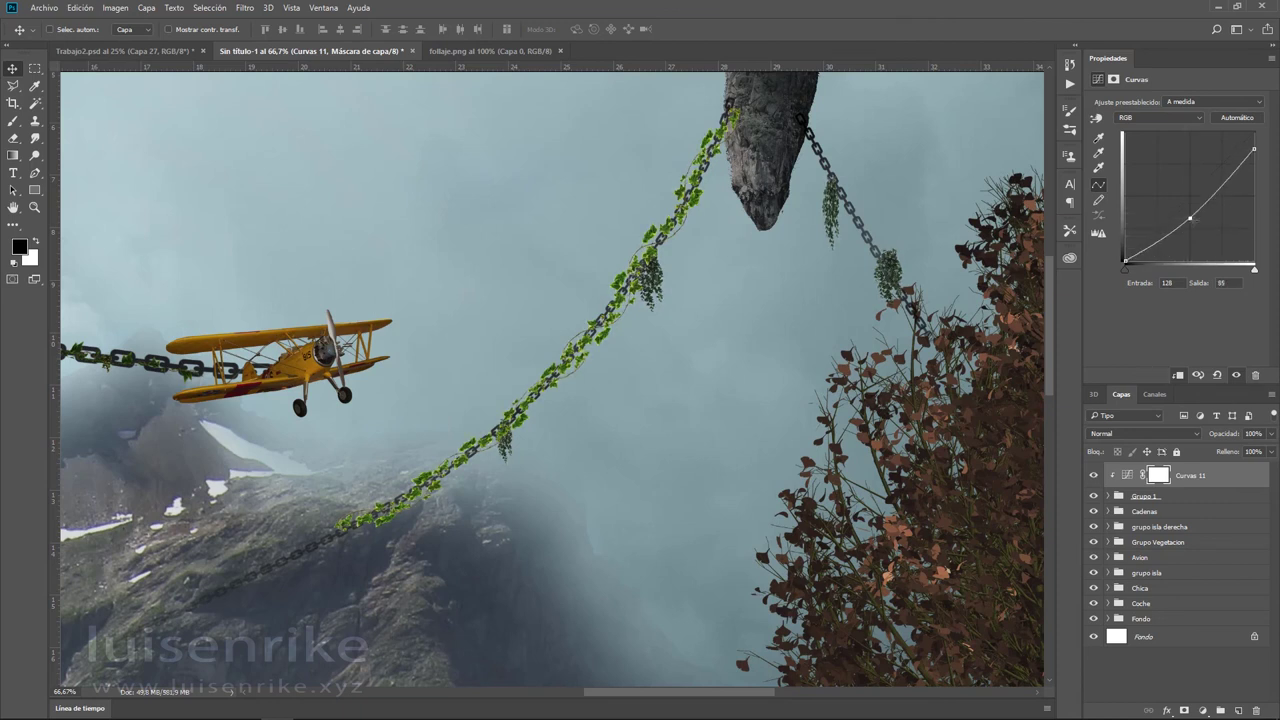
{"action": "key", "text": "ctrl+minus"}
{"action": "key", "text": "ctrl+minus"}
{"action": "key", "text": "ctrl+minus"}
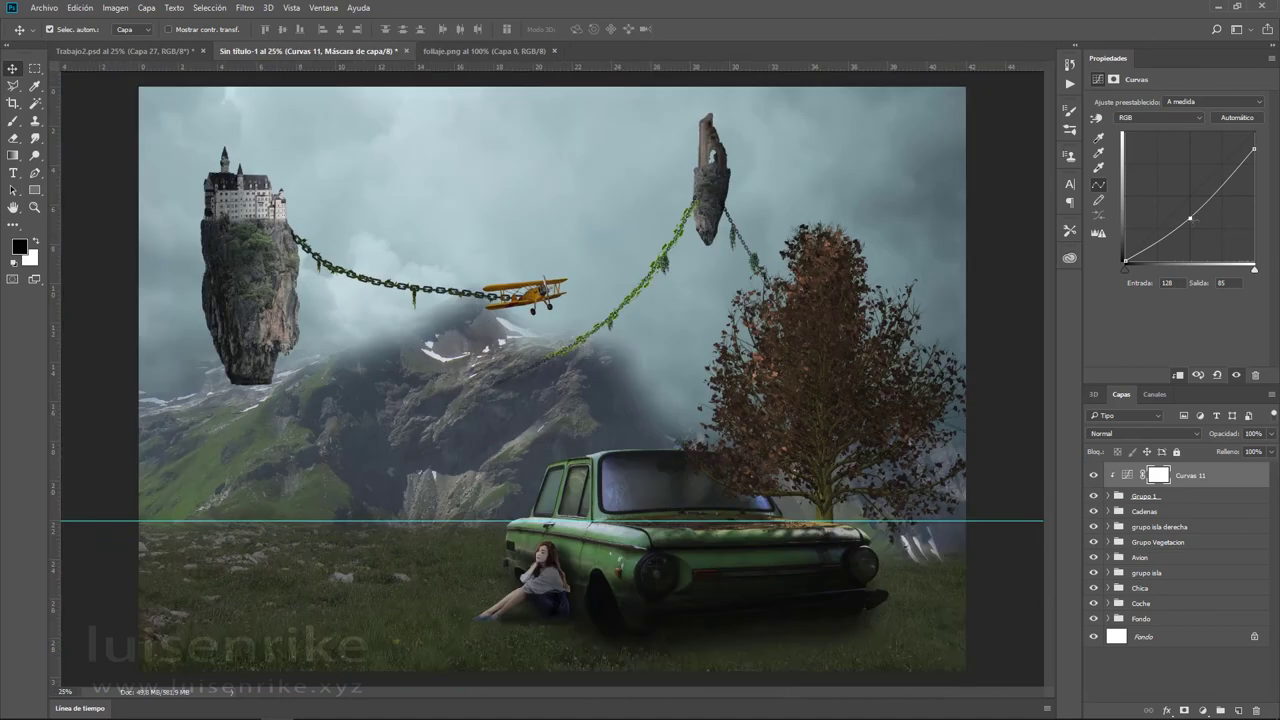
{"action": "key", "text": "ctrl+minus"}
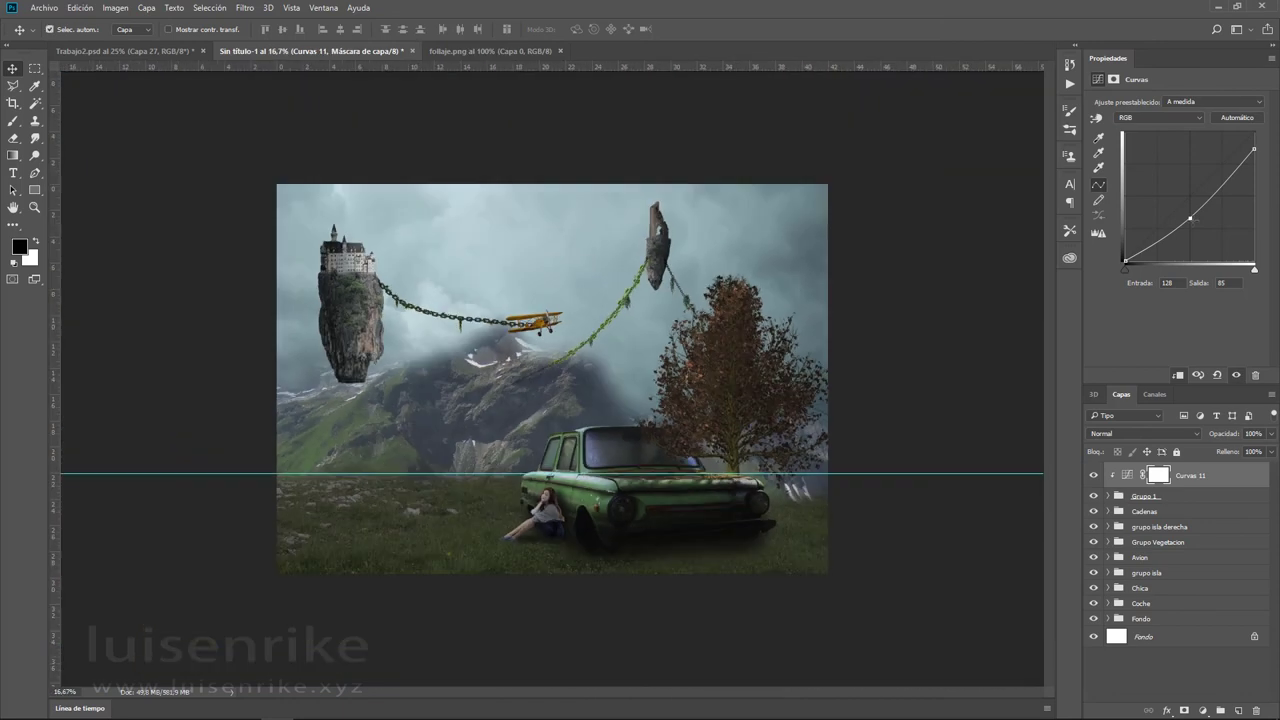
{"action": "key", "text": "ctrl+0"}
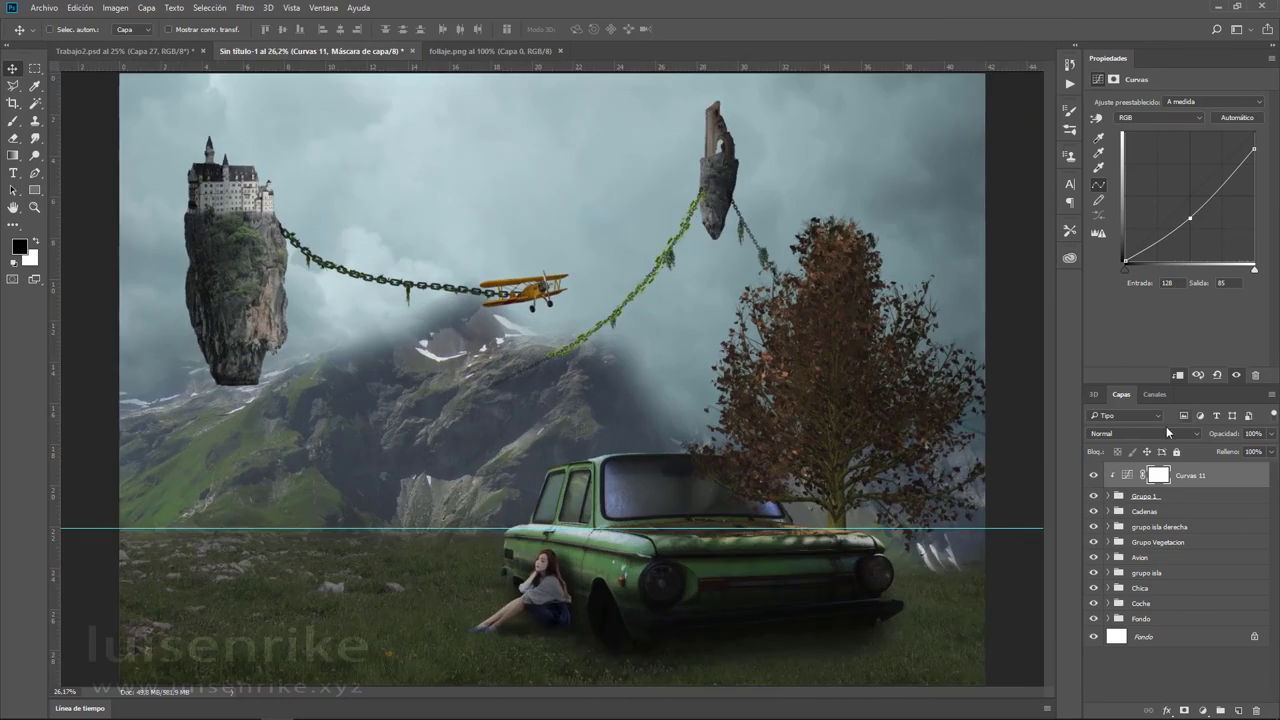
- Group Capa 23 and Capa 23 copia together as Grupo 2
{"action": "left_click", "coordinate": [1105, 500]}
{"action": "left_click", "coordinate": [1107, 497]}
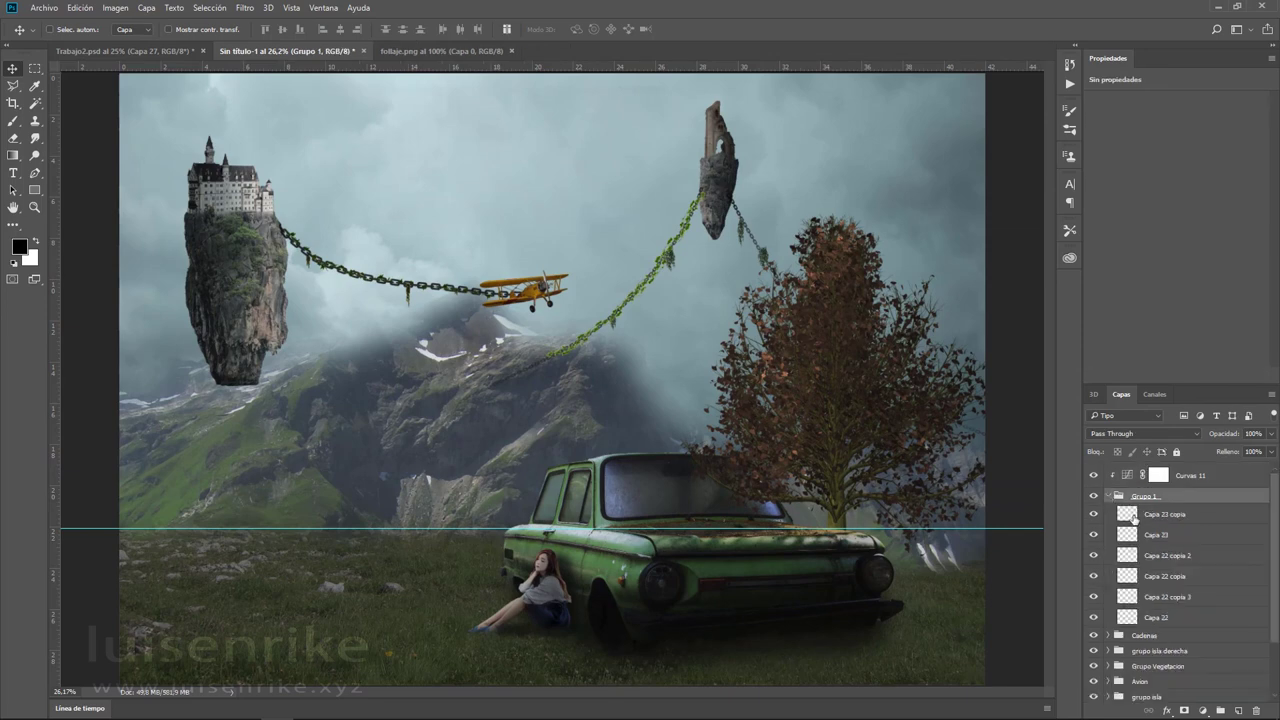
{"action": "left_click", "coordinate": [1093, 514]}
{"action": "left_click", "coordinate": [1165, 514]}
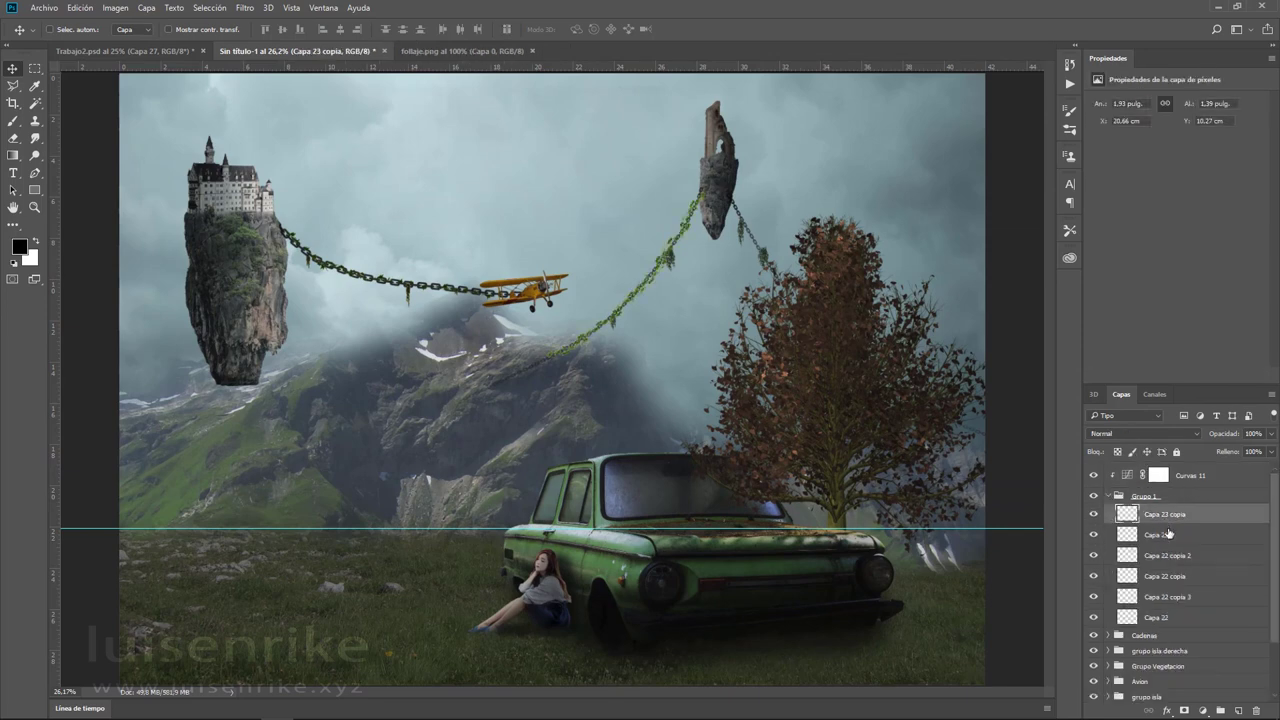
{"action": "left_click", "coordinate": [1221, 710]}
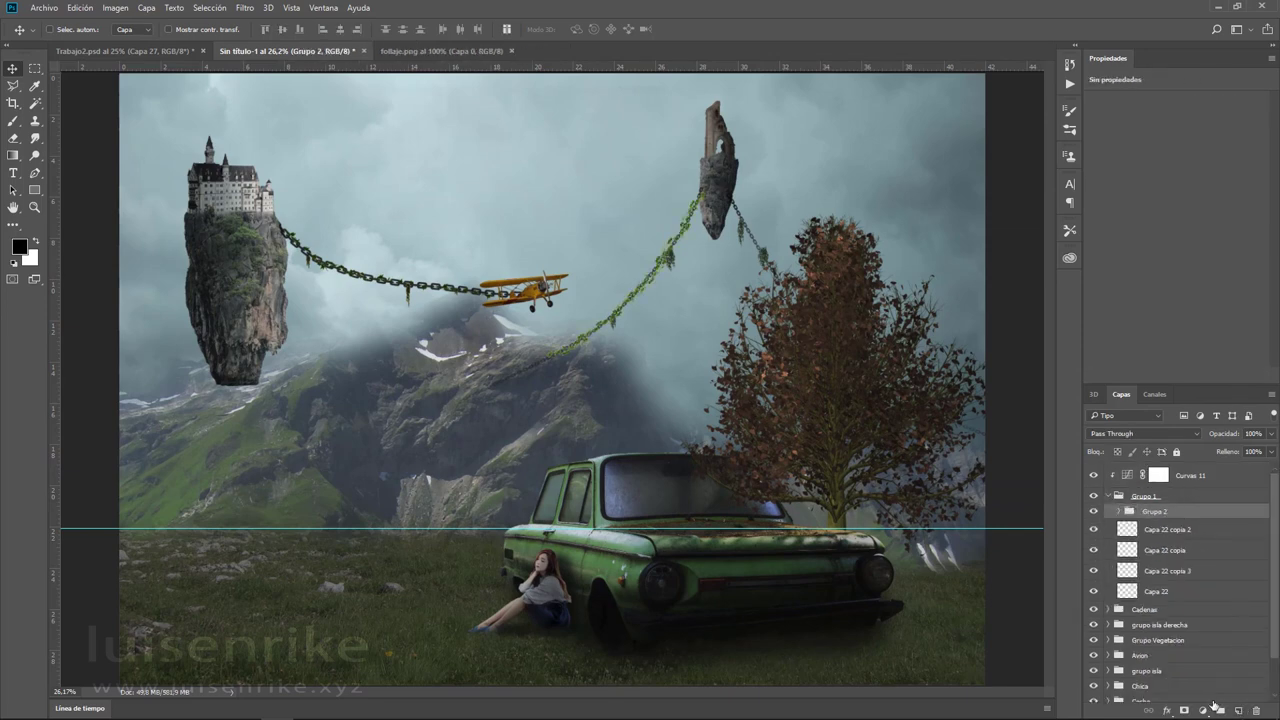
- Clip a Brillo/contraste adjustment to Grupo 2 with brightness -40 and contrast -6
{"action": "left_click", "coordinate": [1203, 710]}
{"action": "left_click", "coordinate": [1199, 474]}
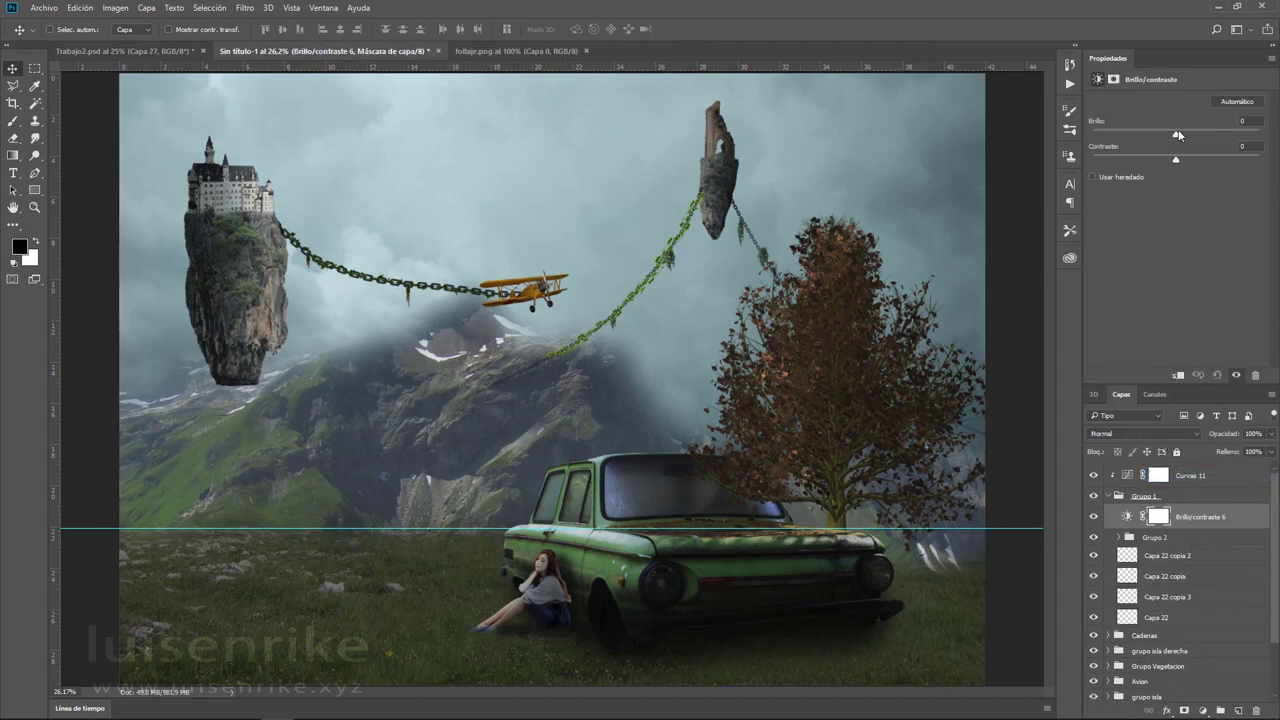
{"action": "left_click_drag", "start_coordinate": [1177, 131], "coordinate": [1159, 140]}
{"action": "left_click", "coordinate": [1179, 376]}
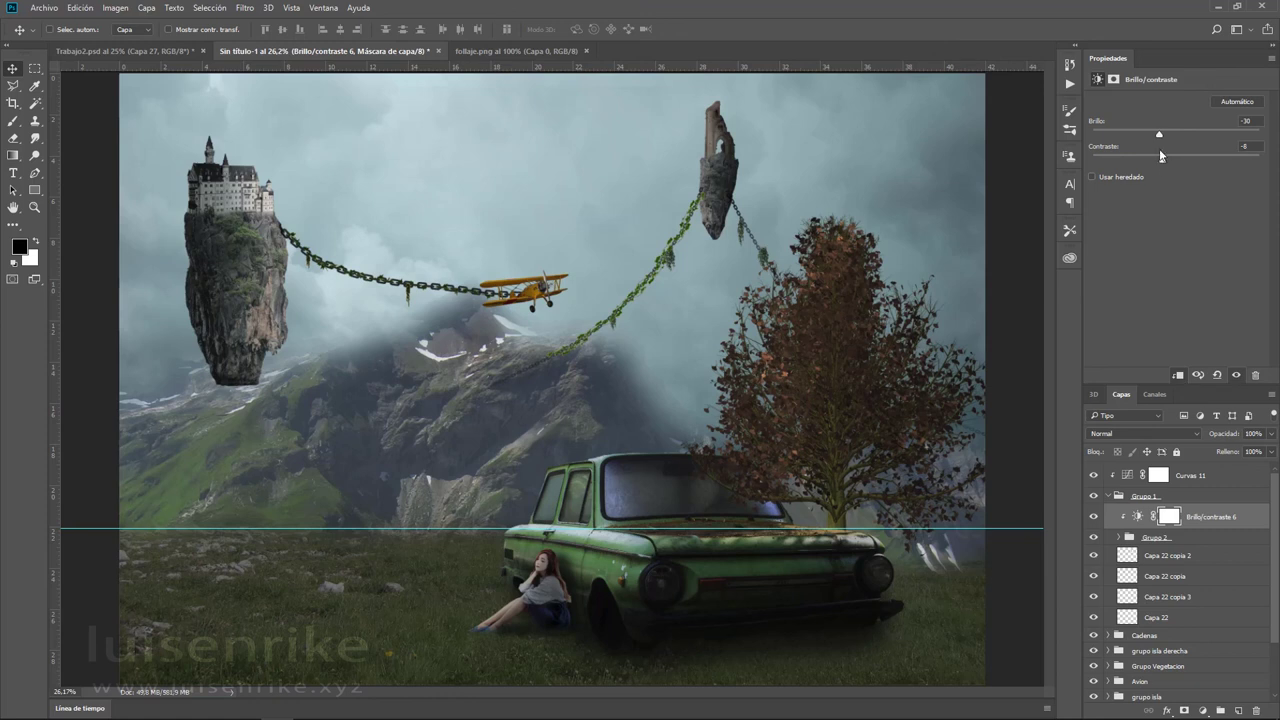
{"action": "left_click_drag", "start_coordinate": [1164, 162], "coordinate": [1162, 162]}
{"action": "left_click_drag", "start_coordinate": [1159, 135], "coordinate": [1155, 135]}
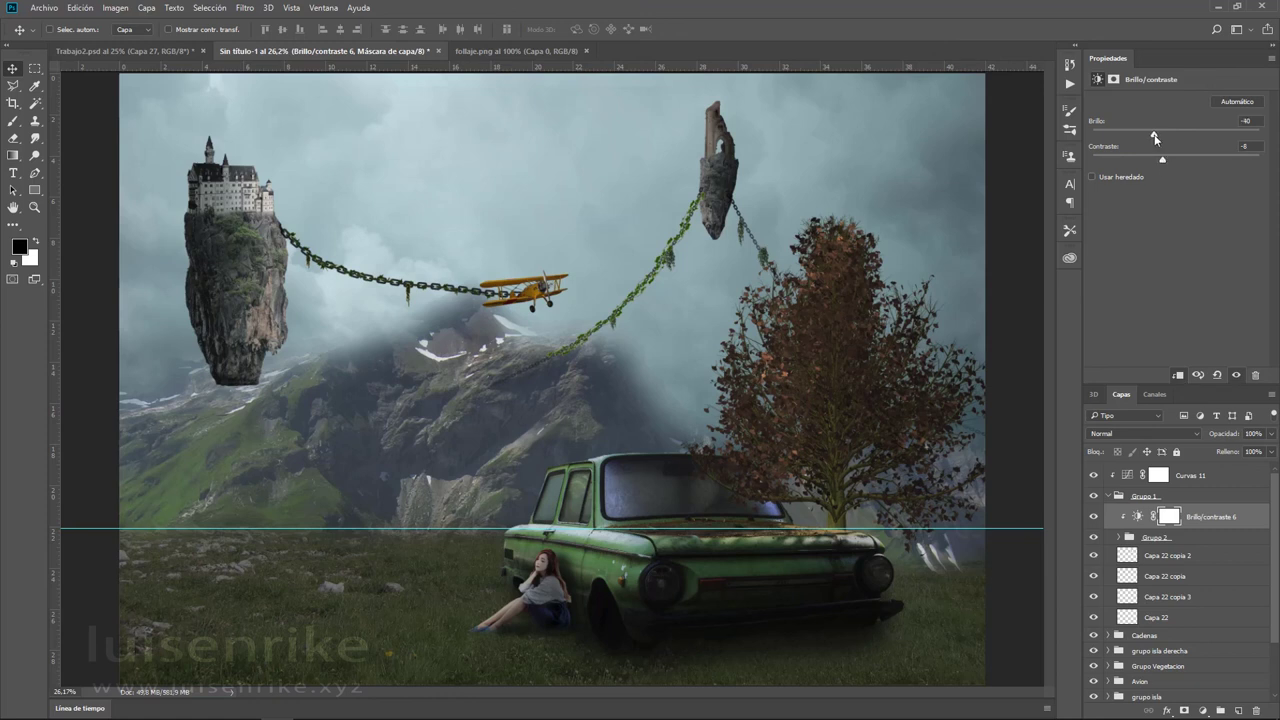
{"action": "left_click", "coordinate": [1105, 497]}
{"action": "left_click", "coordinate": [1194, 492]}
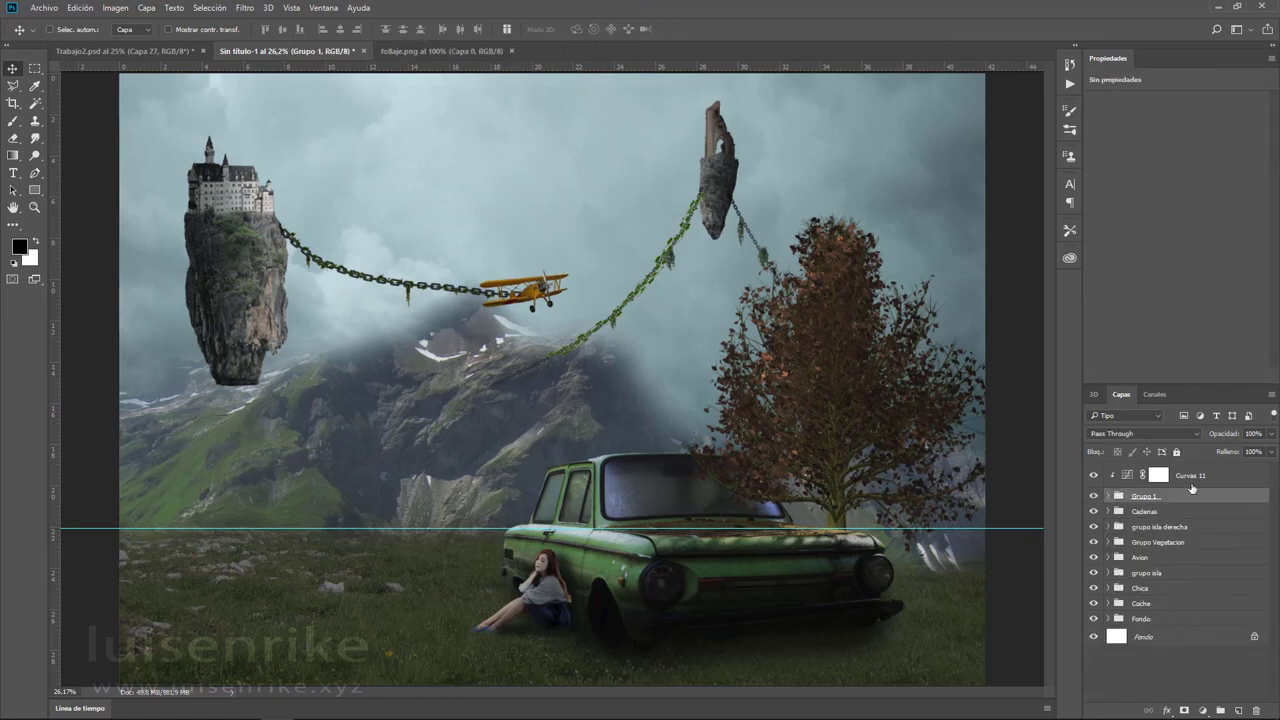
- Duplicate Capa 23 copia and rotate the copy about -86° to hang down the right chain
{"action": "left_click", "coordinate": [1107, 497]}
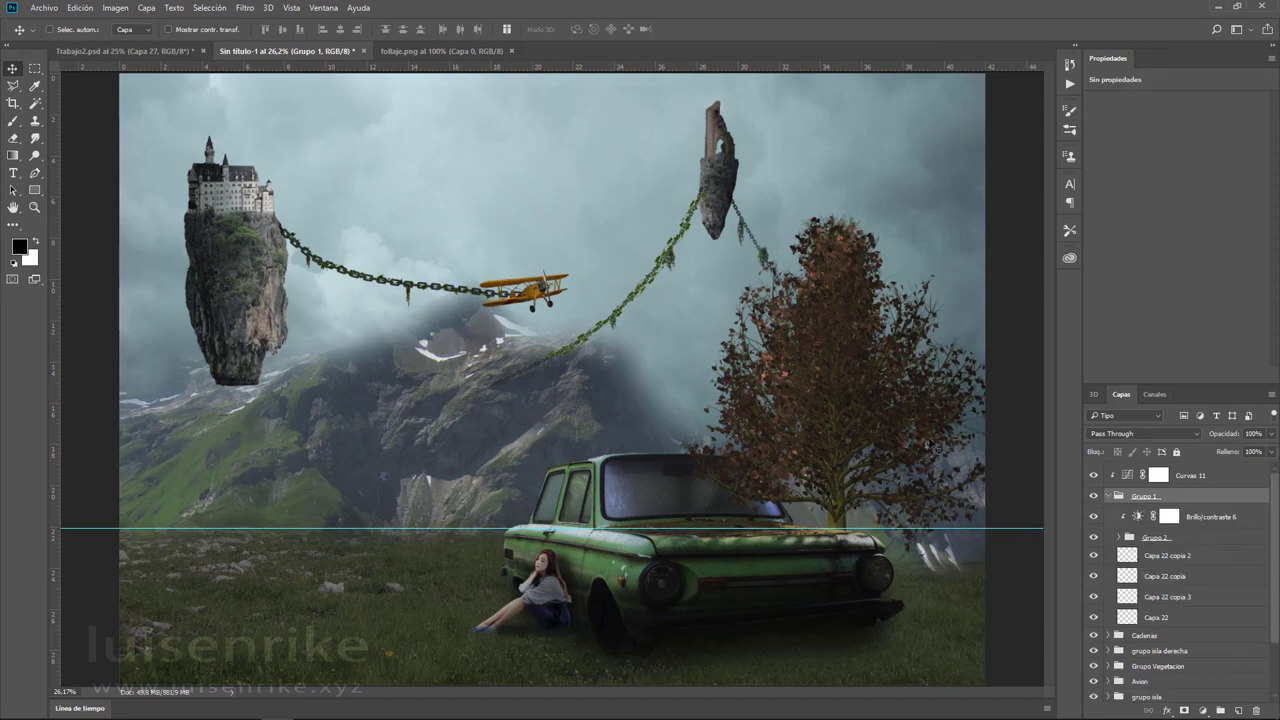
{"action": "left_click", "coordinate": [1112, 537]}
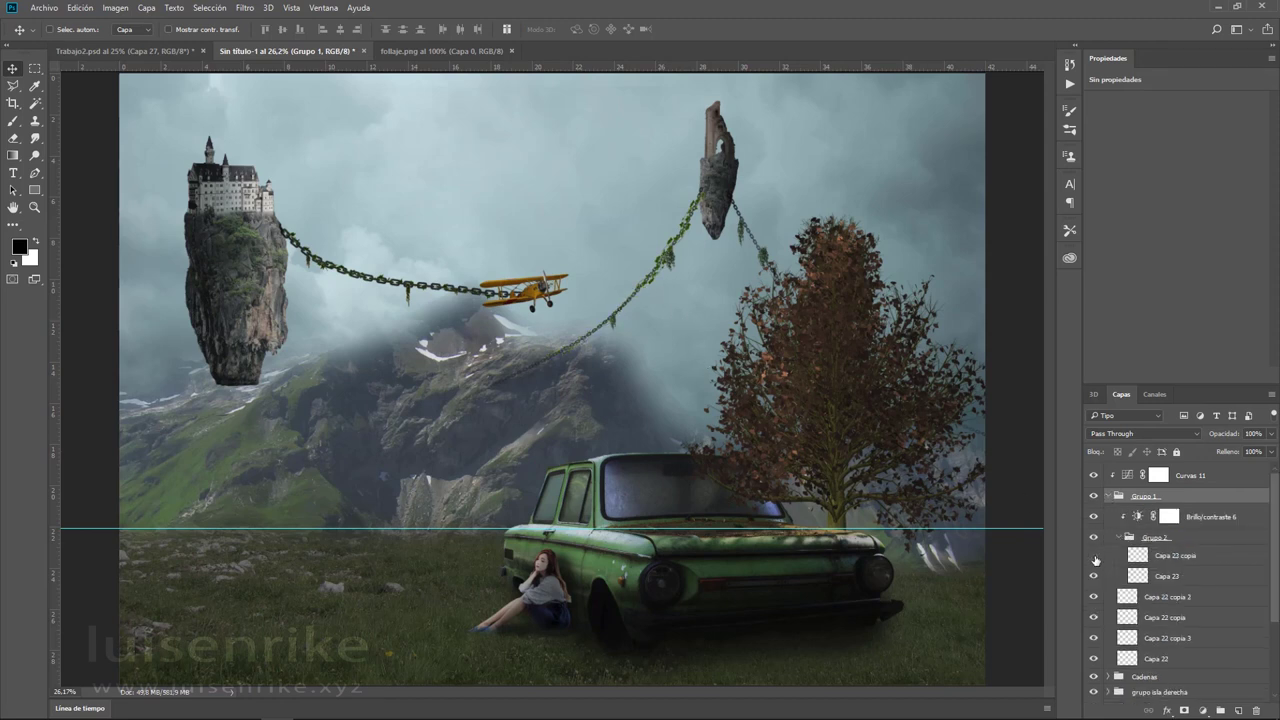
{"action": "left_click", "coordinate": [1146, 558]}
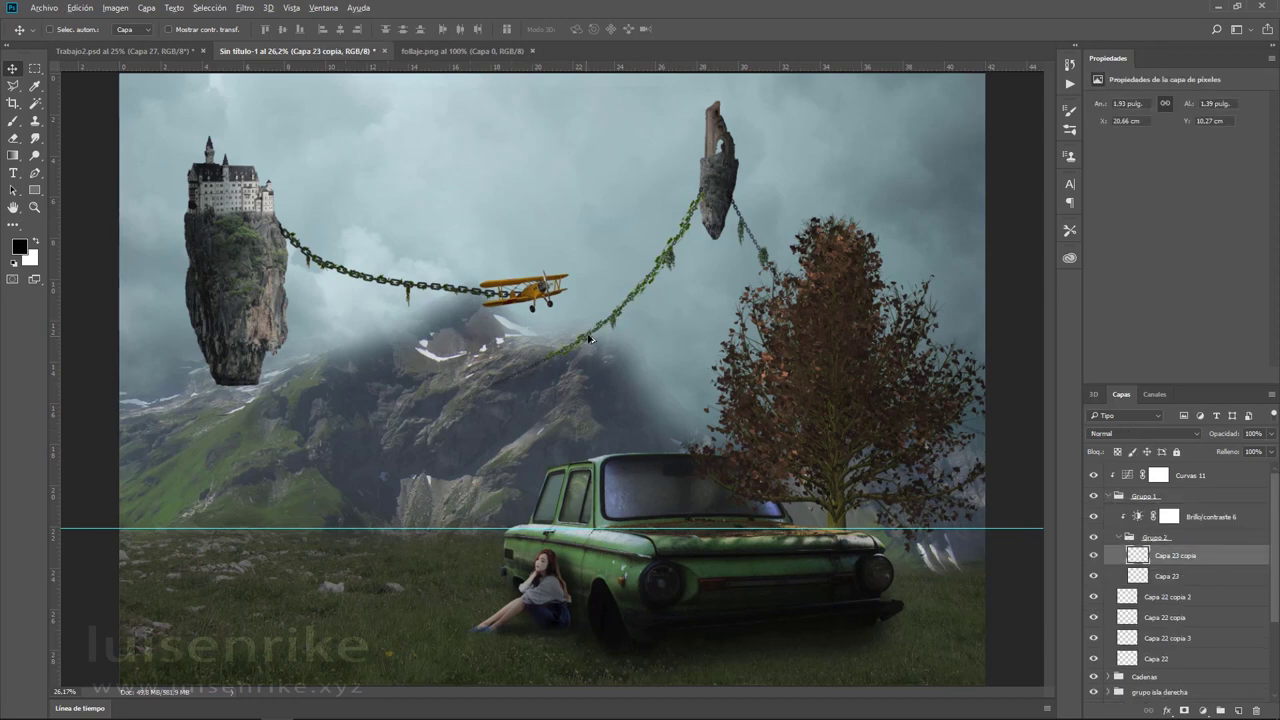
{"action": "left_click_drag", "start_coordinate": [590, 340], "coordinate": [672, 332]}
{"action": "key", "text": "ctrl+t"}
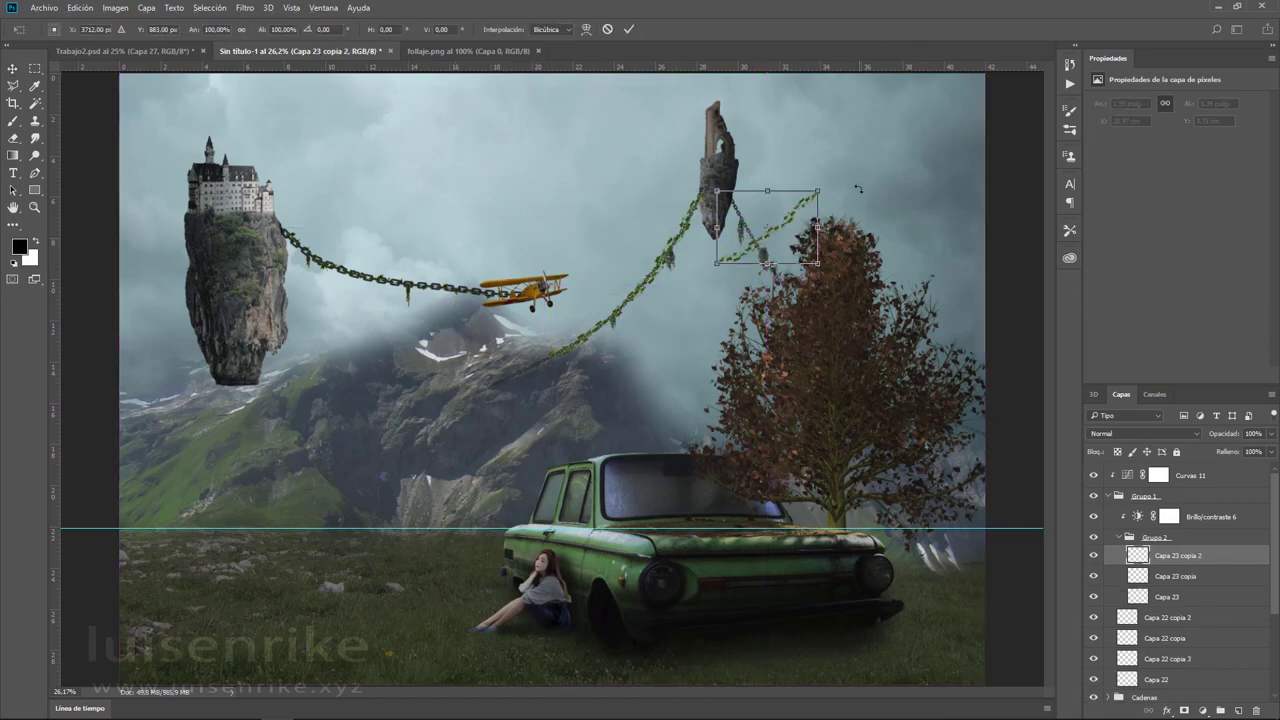
{"action": "left_click_drag", "start_coordinate": [857, 188], "coordinate": [724, 140]}
{"action": "left_click_drag", "start_coordinate": [812, 235], "coordinate": [815, 272]}
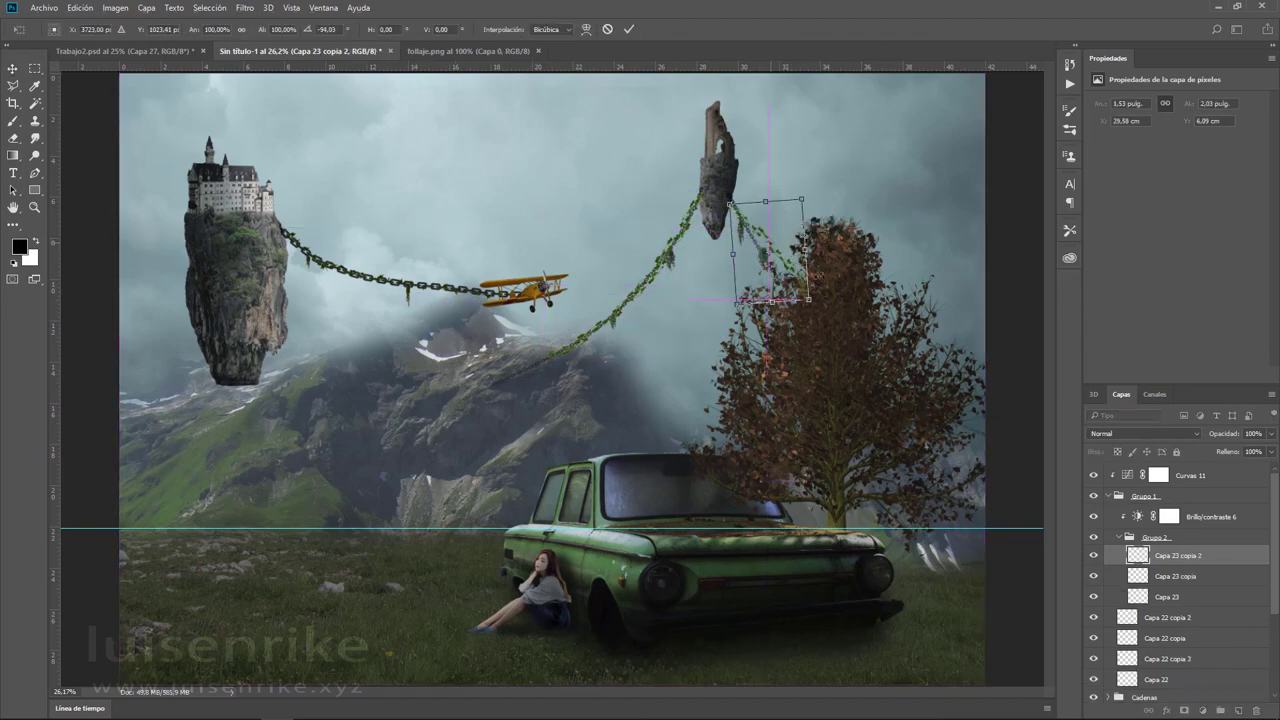
{"action": "left_click_drag", "start_coordinate": [878, 306], "coordinate": [870, 322]}
{"action": "left_click_drag", "start_coordinate": [787, 268], "coordinate": [780, 286]}
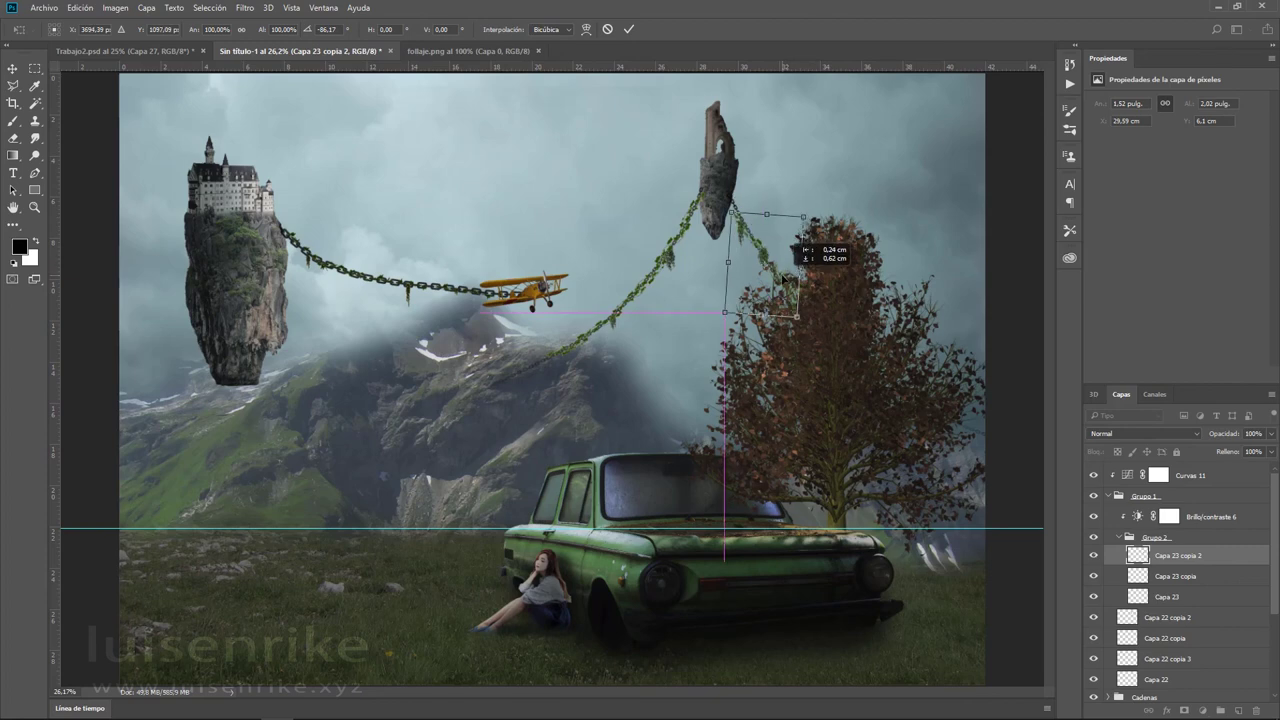
- Shift Capa 23 copia 2 up to the rock and warp it along the chain into the tree
{"action": "scroll", "coordinate": [766, 251], "scroll_direction": "up", "scroll_amount": 1}
{"action": "scroll", "coordinate": [766, 251], "scroll_direction": "up", "scroll_amount": 1}
{"action": "scroll", "coordinate": [766, 251], "scroll_direction": "up", "scroll_amount": 1}
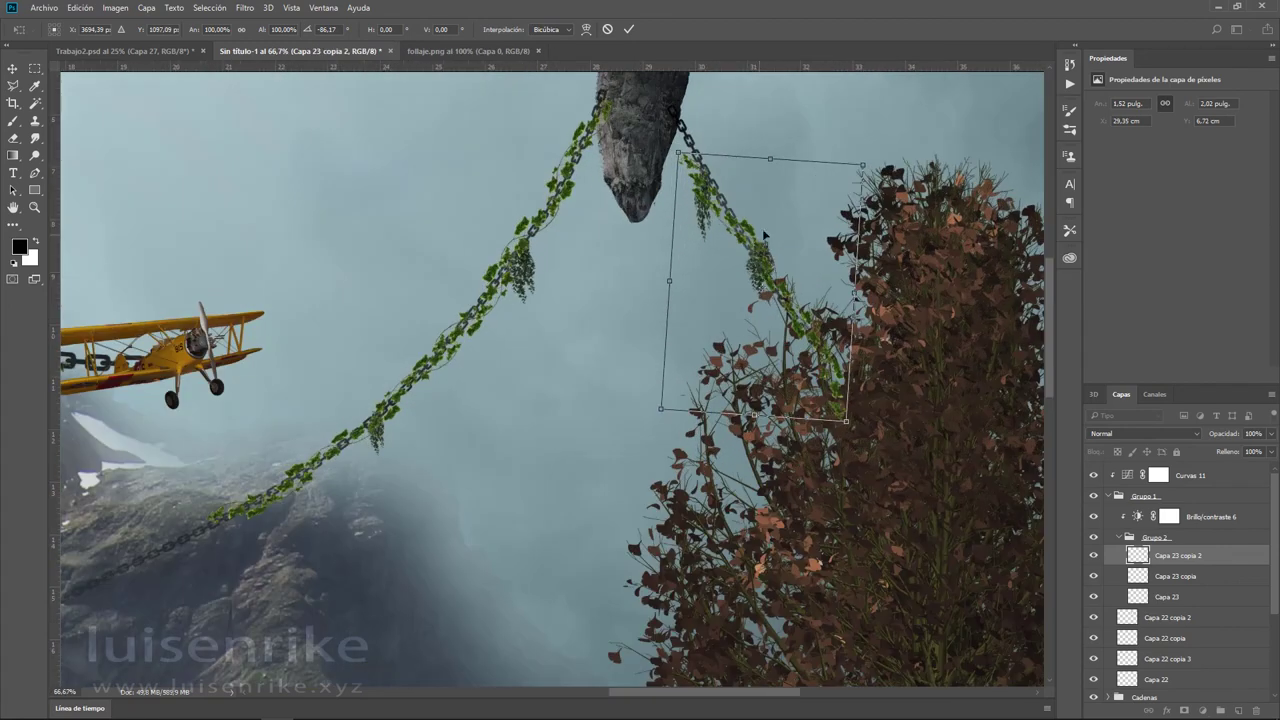
{"action": "left_click_drag", "start_coordinate": [755, 236], "coordinate": [751, 212]}
{"action": "right_click", "coordinate": [750, 217]}
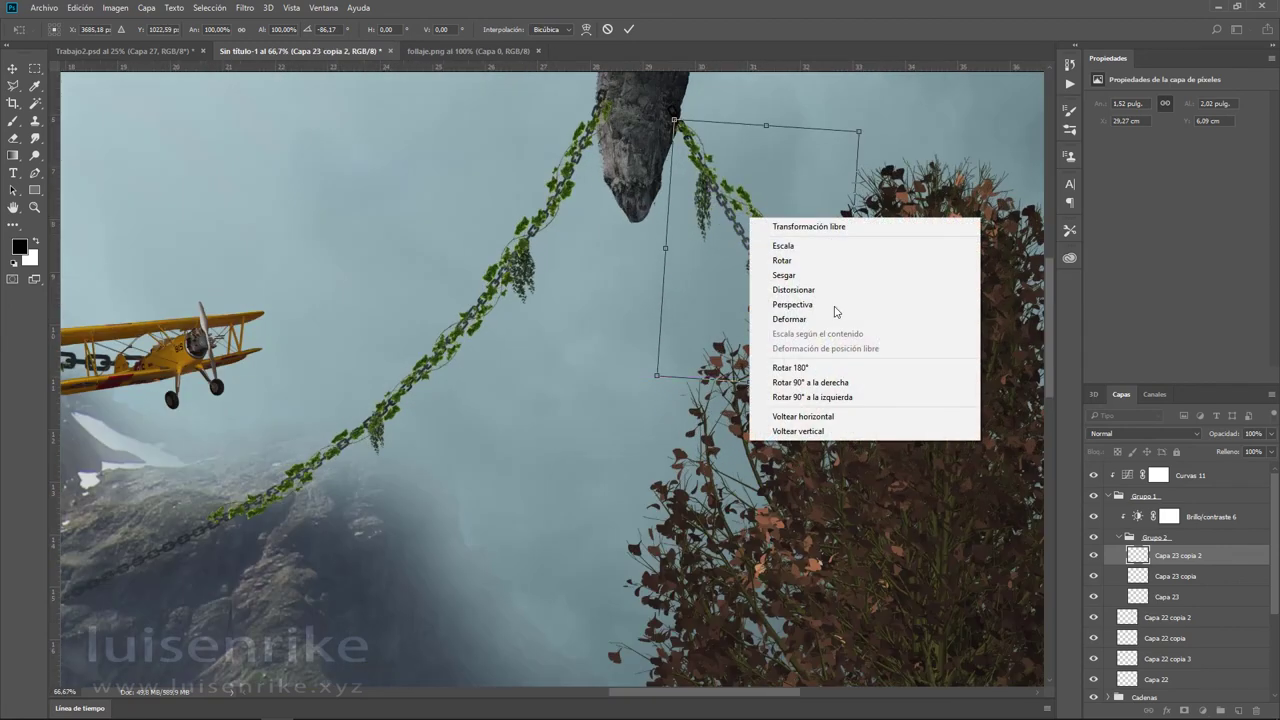
{"action": "left_click", "coordinate": [840, 320]}
{"action": "left_click_drag", "start_coordinate": [775, 255], "coordinate": [815, 303]}
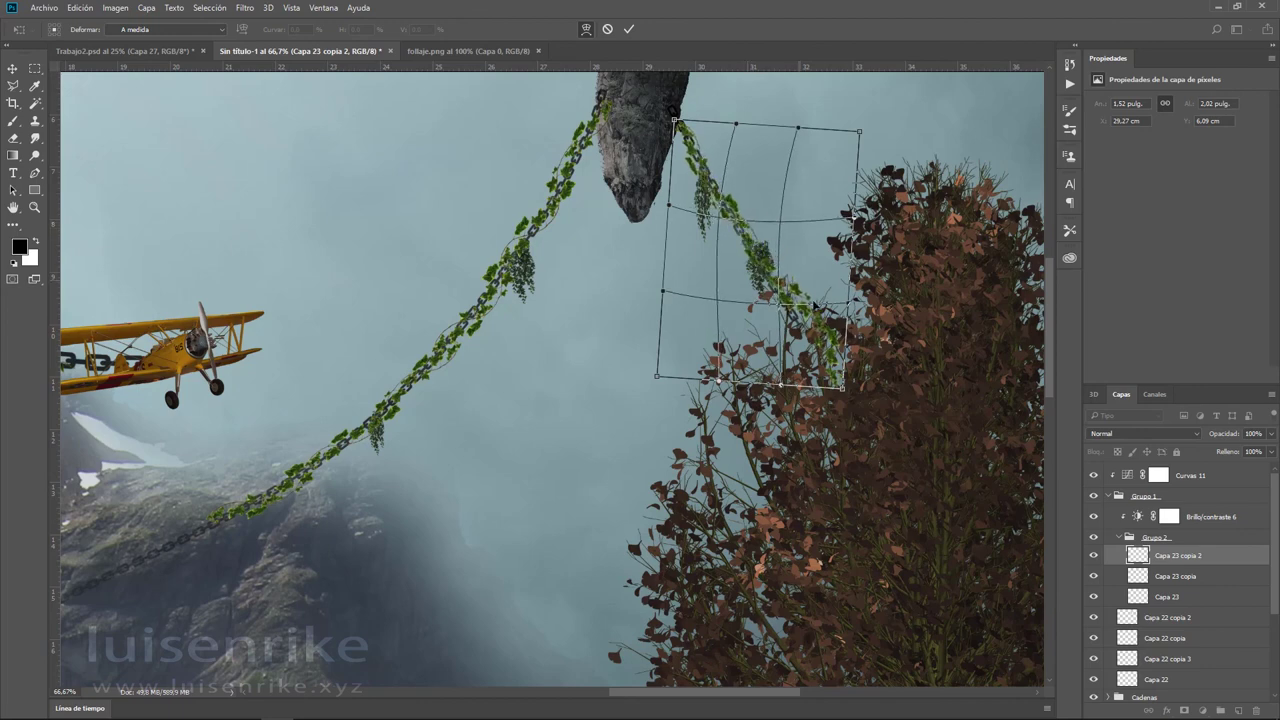
{"action": "key", "text": "Return"}
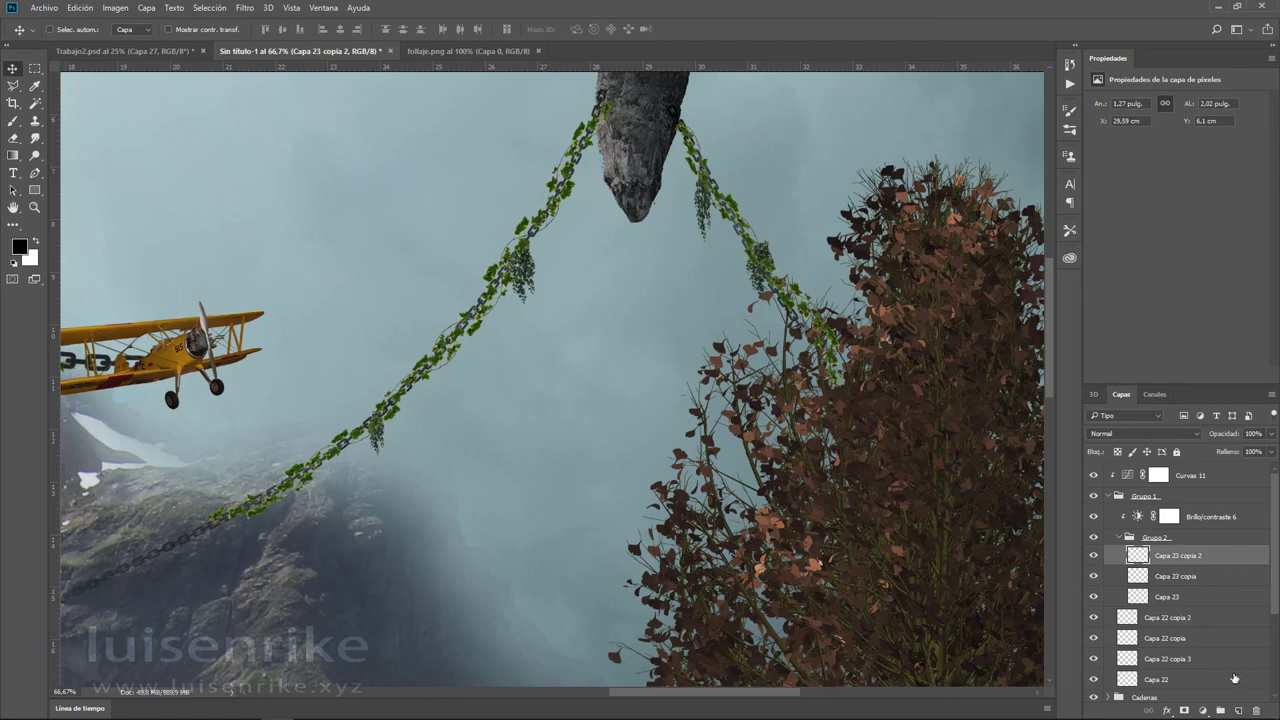
- Mask Capa 23 copia 2 to hide the vine where it overlaps the tree
{"action": "left_click", "coordinate": [1185, 711]}
{"action": "left_click", "coordinate": [13, 123]}
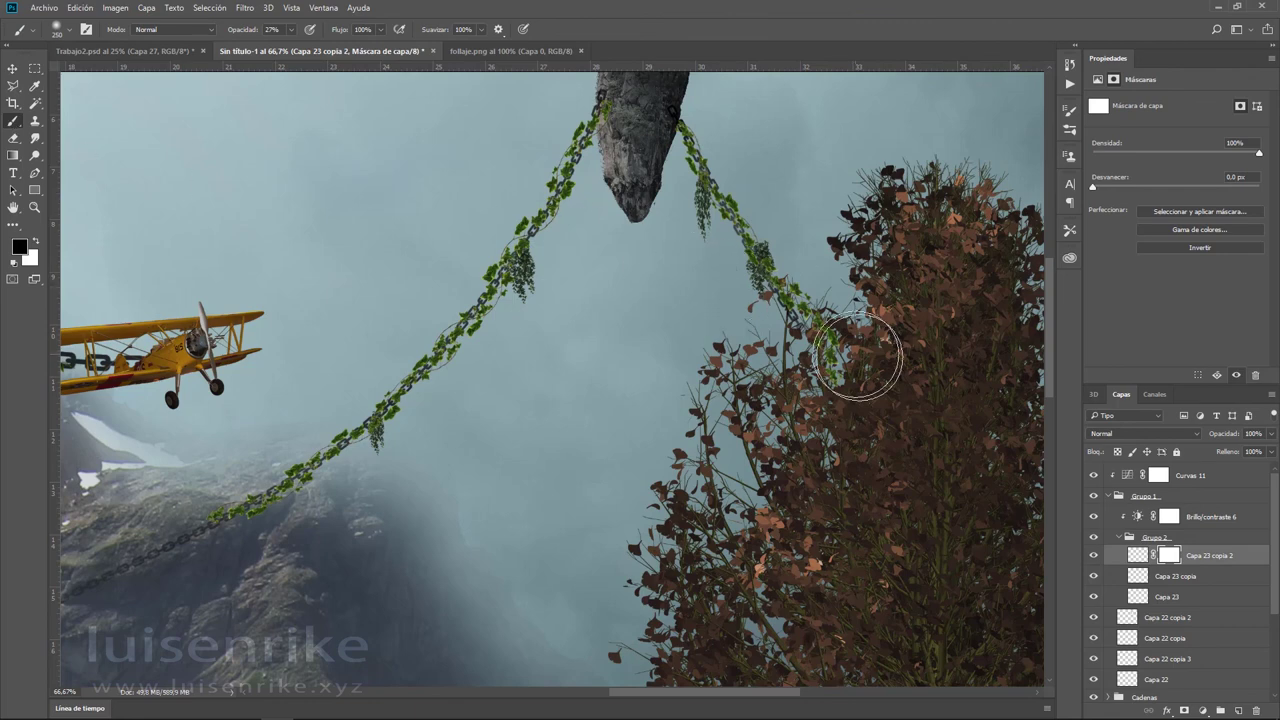
{"action": "left_click_drag", "start_coordinate": [843, 318], "coordinate": [812, 338]}
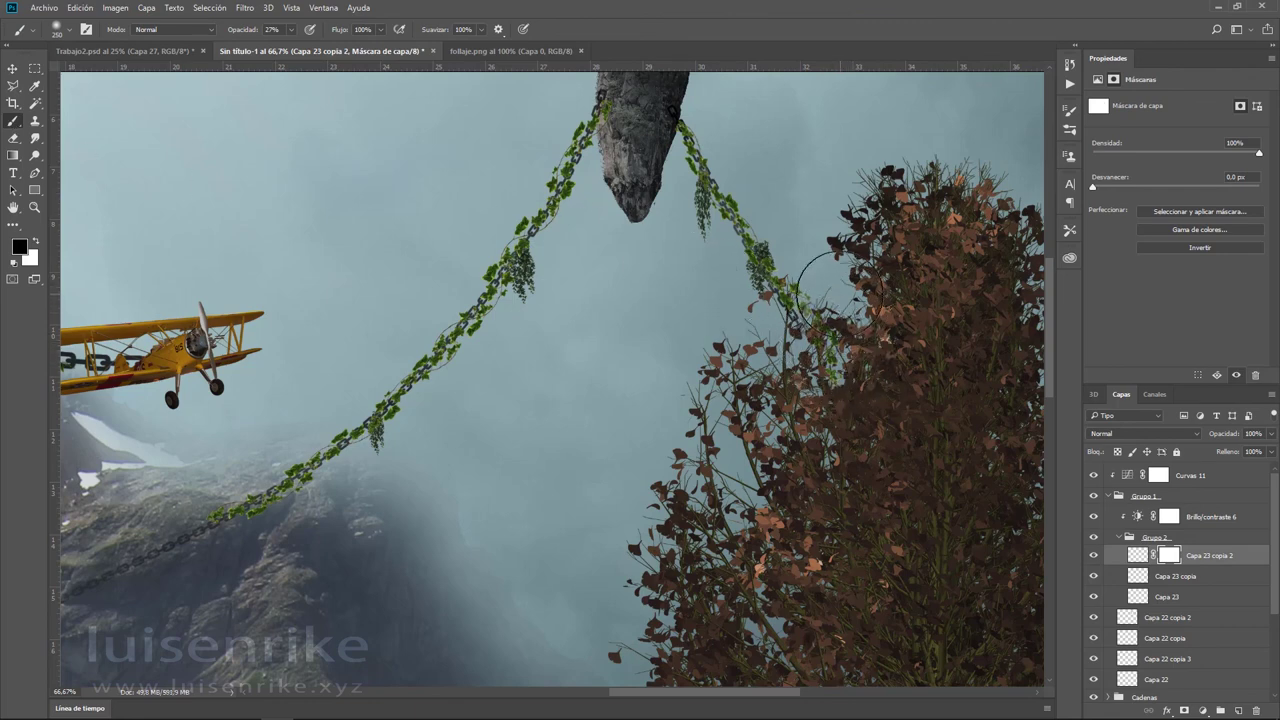
{"action": "left_click_drag", "start_coordinate": [292, 30], "coordinate": [345, 52]}
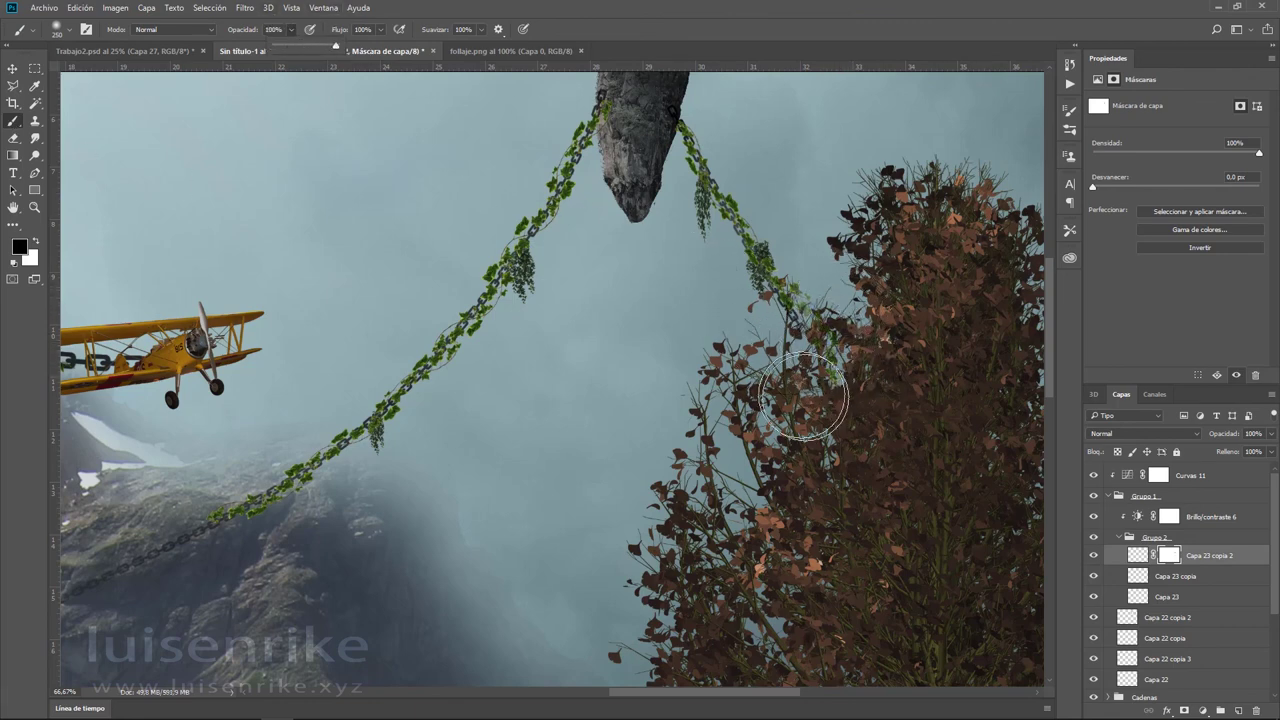
{"action": "key", "text": "bracketleft"}
{"action": "key", "text": "bracketleft"}
{"action": "key", "text": "bracketleft"}
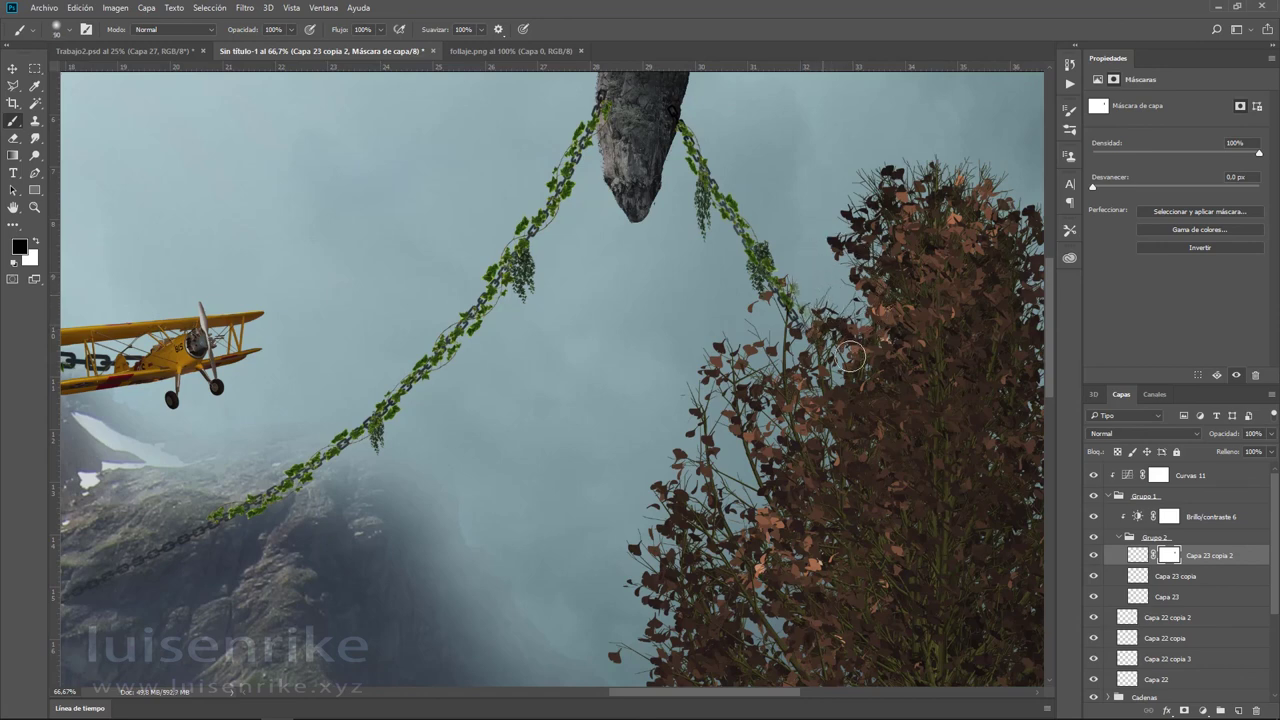
- Move the hanging ivy clump on the right chain and scale its height to 75.36%
{"action": "left_click", "coordinate": [13, 69]}
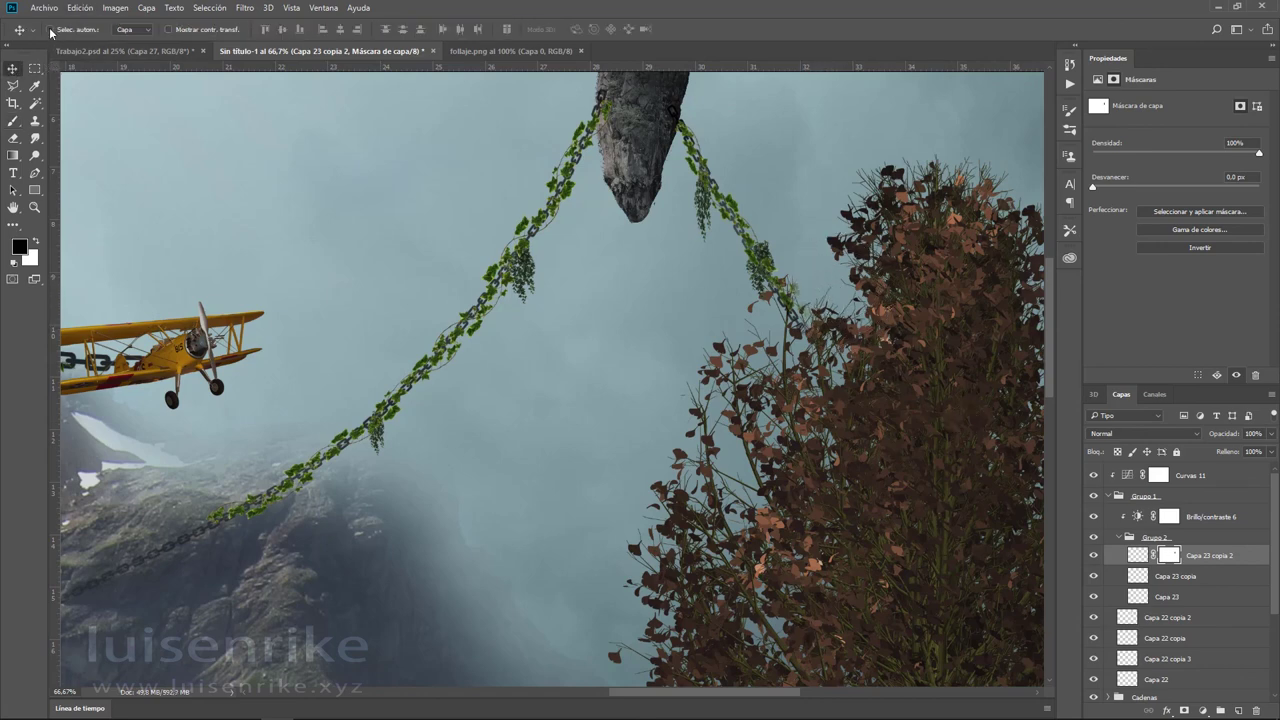
{"action": "left_click_drag", "start_coordinate": [740, 264], "coordinate": [748, 307]}
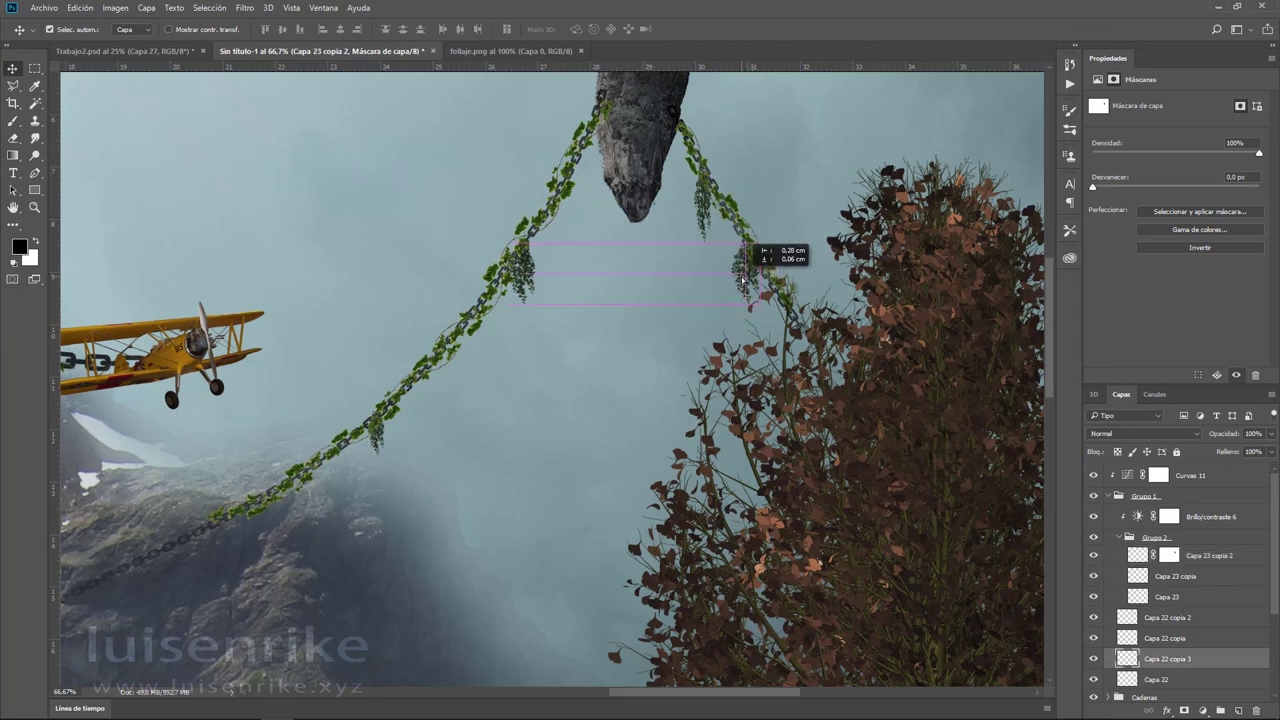
{"action": "key", "text": "ctrl+t"}
{"action": "left_click_drag", "start_coordinate": [745, 309], "coordinate": [738, 267]}
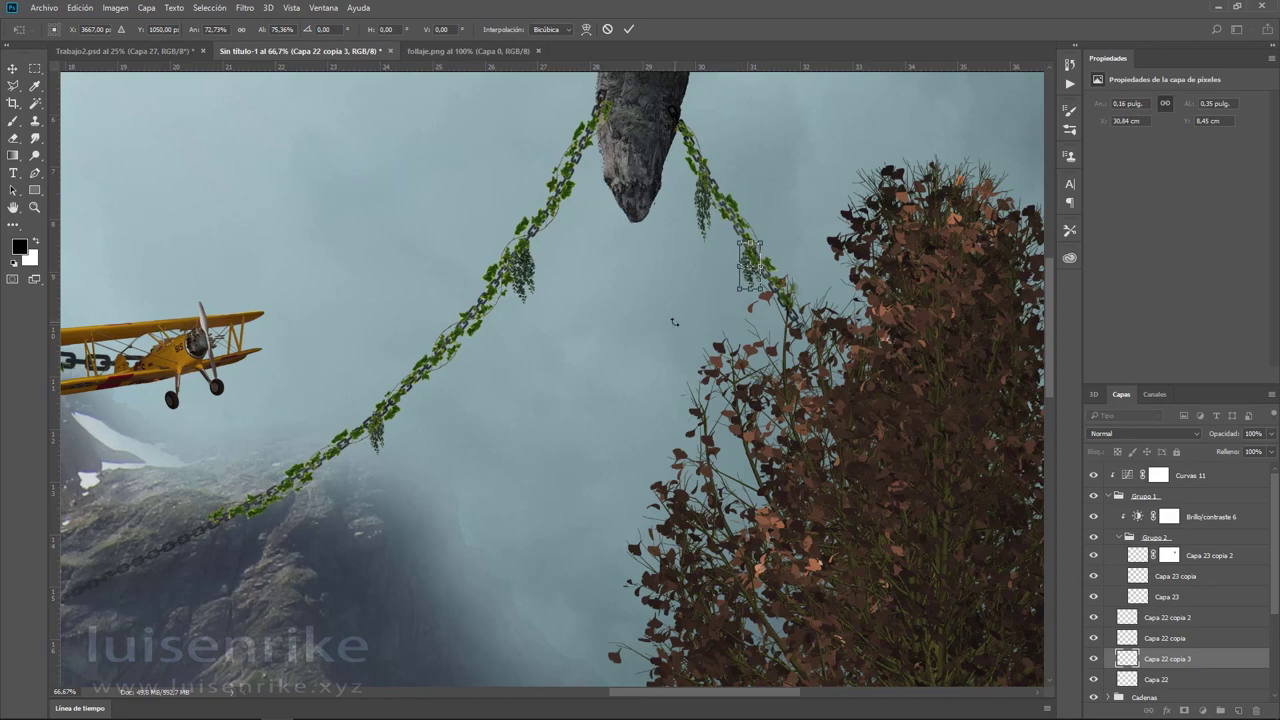
{"action": "key", "text": "Return"}
{"action": "key", "text": "ctrl+0"}
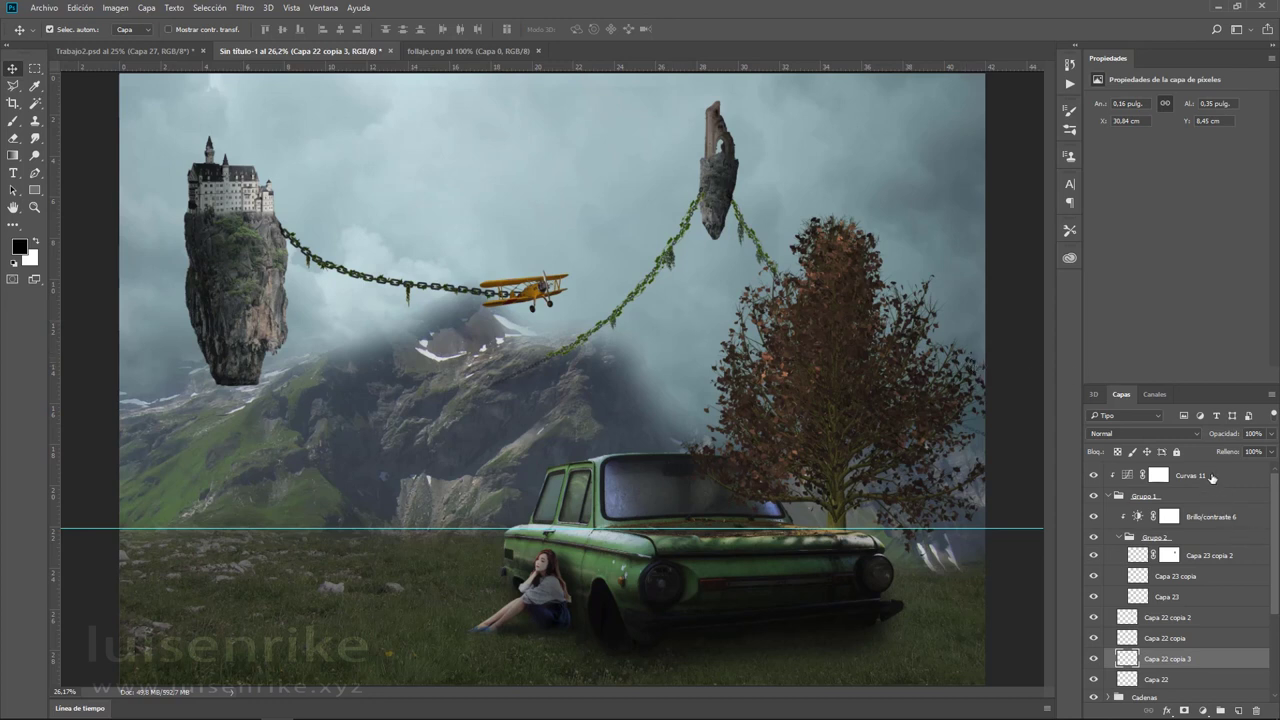
- On a new top layer, paint broad soft strokes of the sampled light blue-grey sky colour
{"action": "left_click", "coordinate": [1212, 478]}
{"action": "left_click", "coordinate": [1238, 710]}
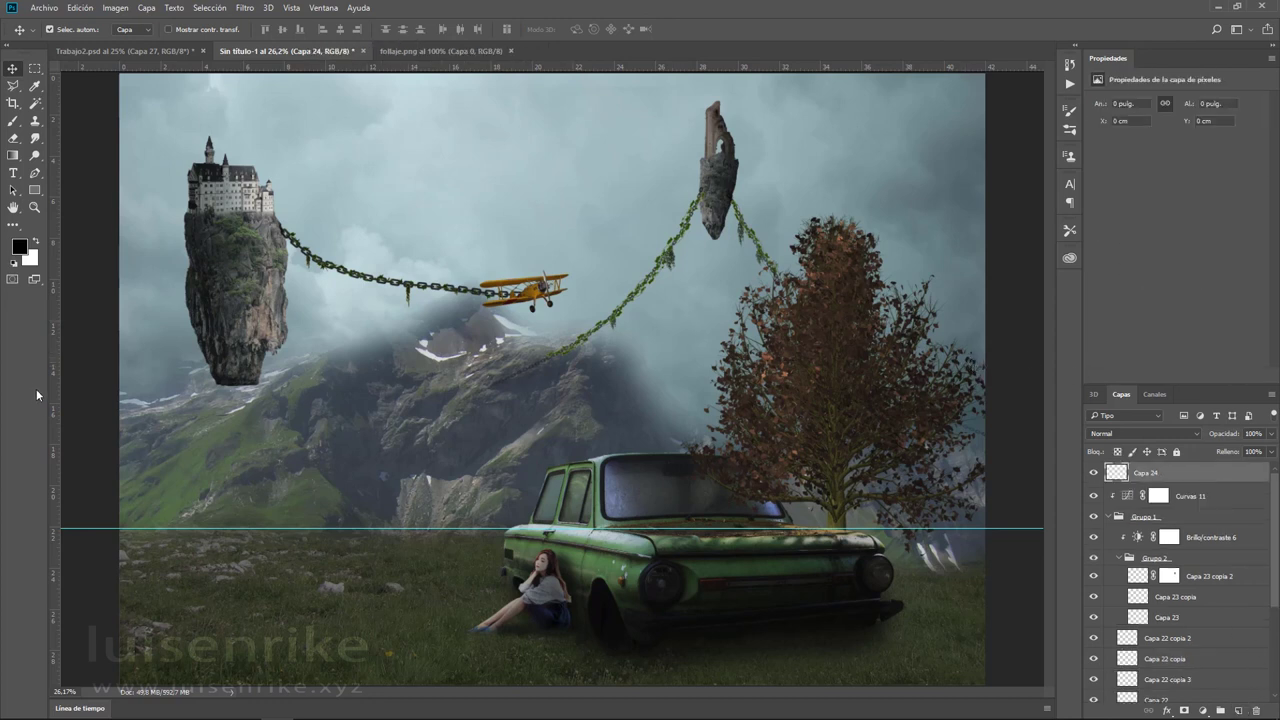
{"action": "left_click", "coordinate": [35, 86]}
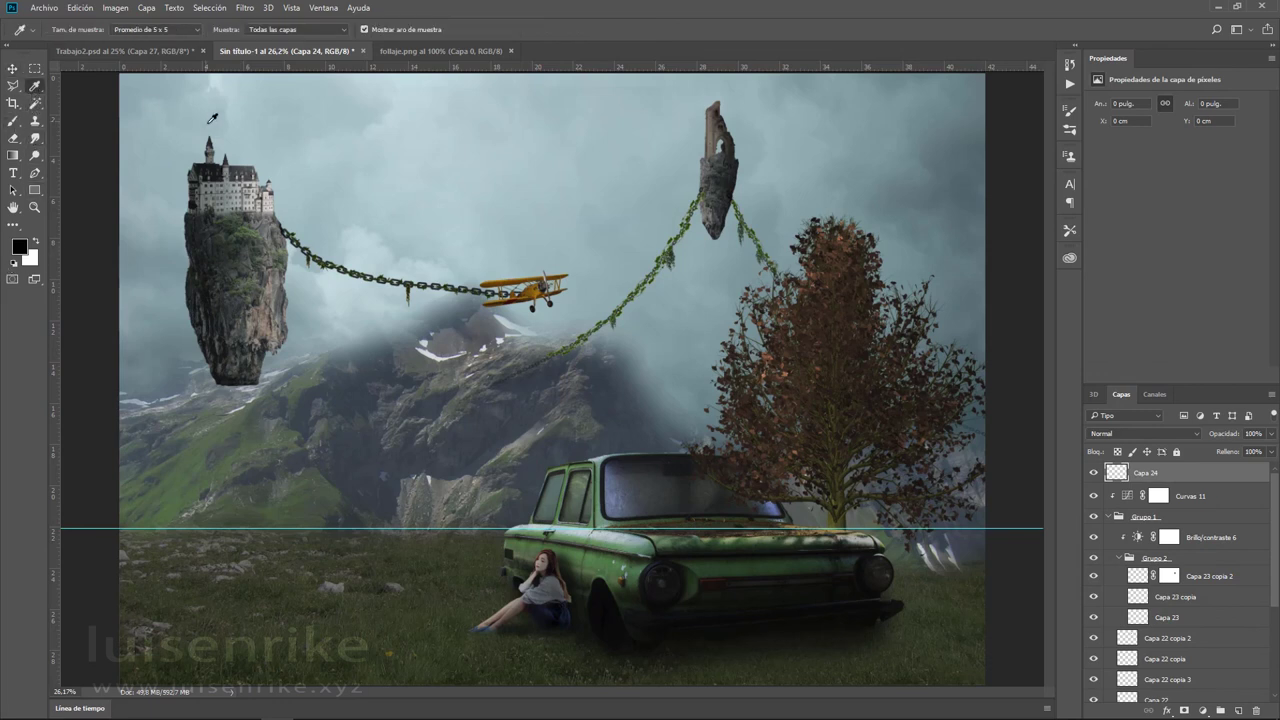
{"action": "left_click", "coordinate": [380, 150]}
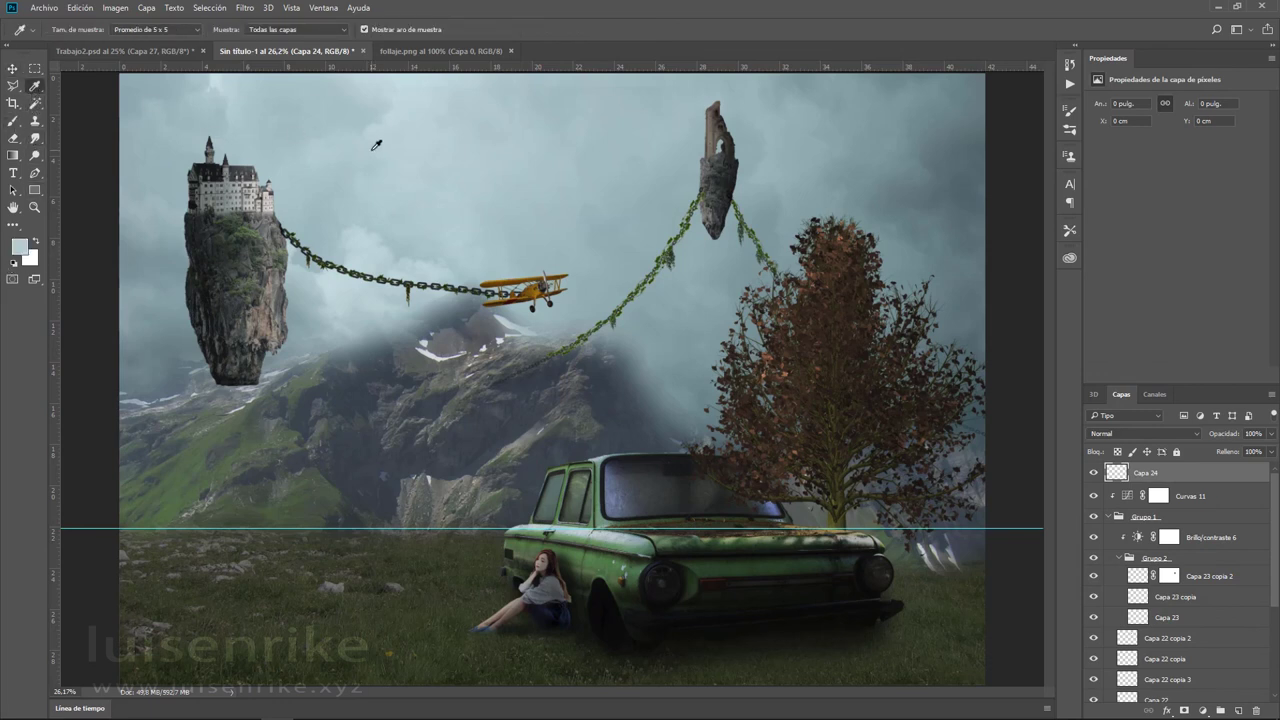
{"action": "left_click", "coordinate": [13, 120]}
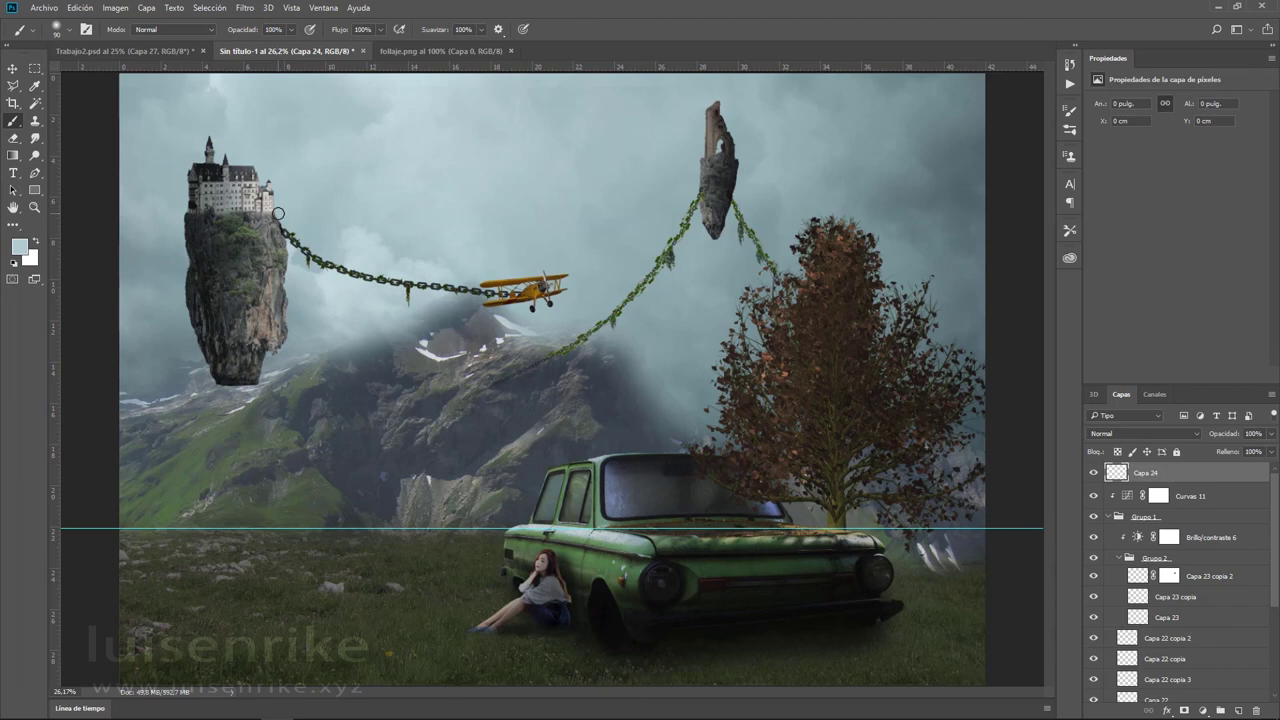
{"action": "key", "text": "bracketright"}
{"action": "key", "text": "bracketright"}
{"action": "key", "text": "bracketright"}
{"action": "key", "text": "bracketright"}
{"action": "key", "text": "bracketright"}
{"action": "key", "text": "bracketright"}
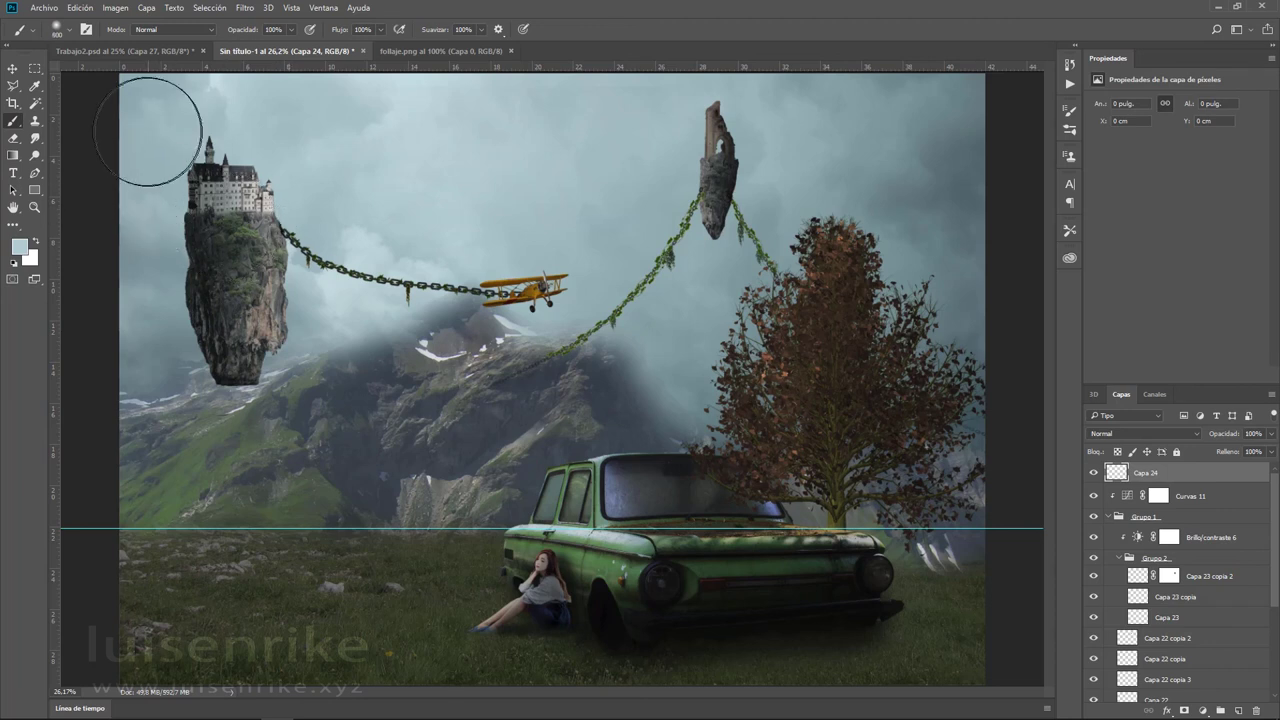
{"action": "left_click_drag", "start_coordinate": [200, 150], "coordinate": [410, 680]}
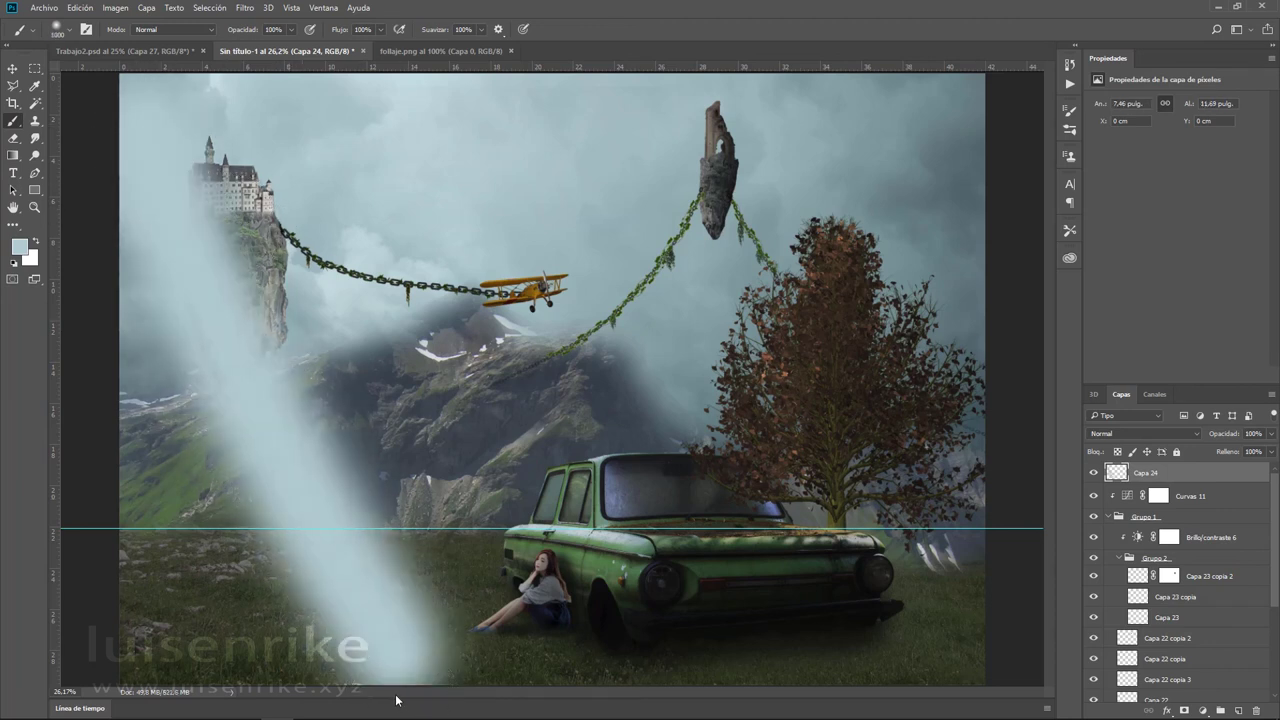
{"action": "key", "text": "bracketright"}
{"action": "key", "text": "bracketright"}
{"action": "key", "text": "bracketright"}
{"action": "left_click_drag", "start_coordinate": [286, 629], "coordinate": [114, 614]}
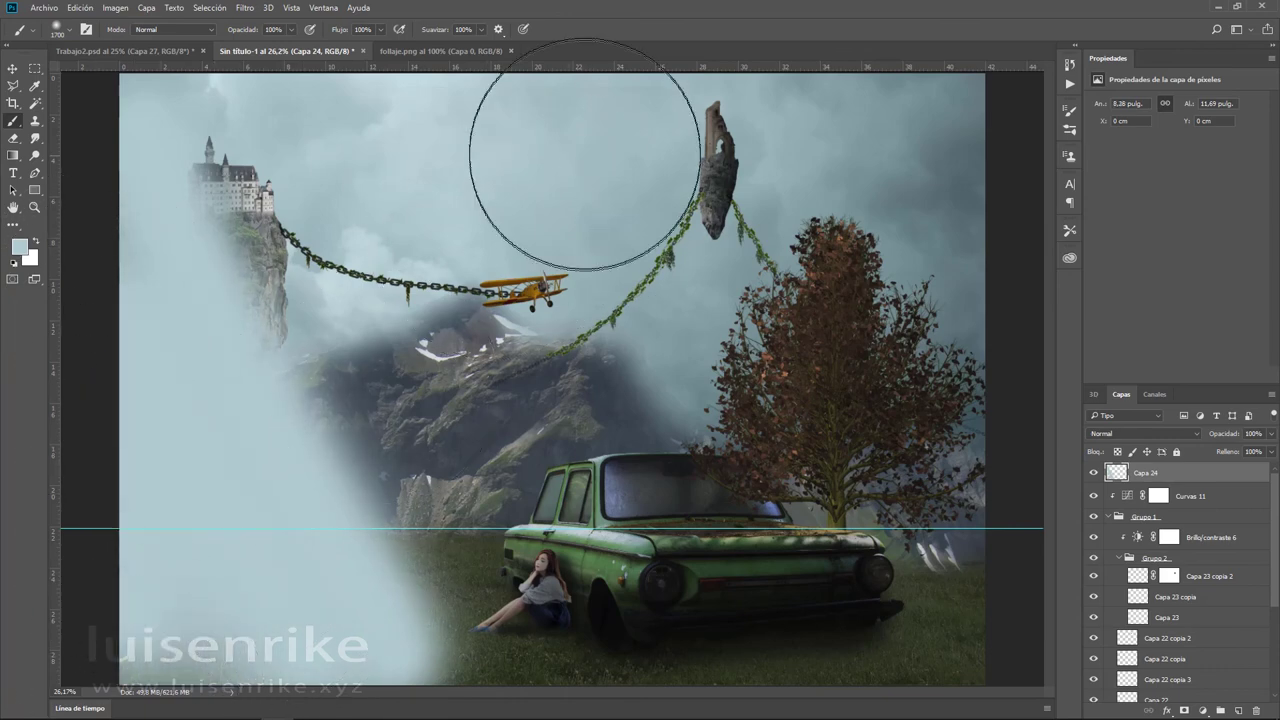
{"action": "mouse_move", "coordinate": [585, 155]}
{"action": "left_mouse_down"}
{"action": "mouse_move", "coordinate": [862, 577]}
{"action": "mouse_move", "coordinate": [271, 610]}
{"action": "left_mouse_up"}
- Lower the Capa 24 haze layer to 9% opacity, comparing it on and off
{"action": "left_click", "coordinate": [1271, 434]}
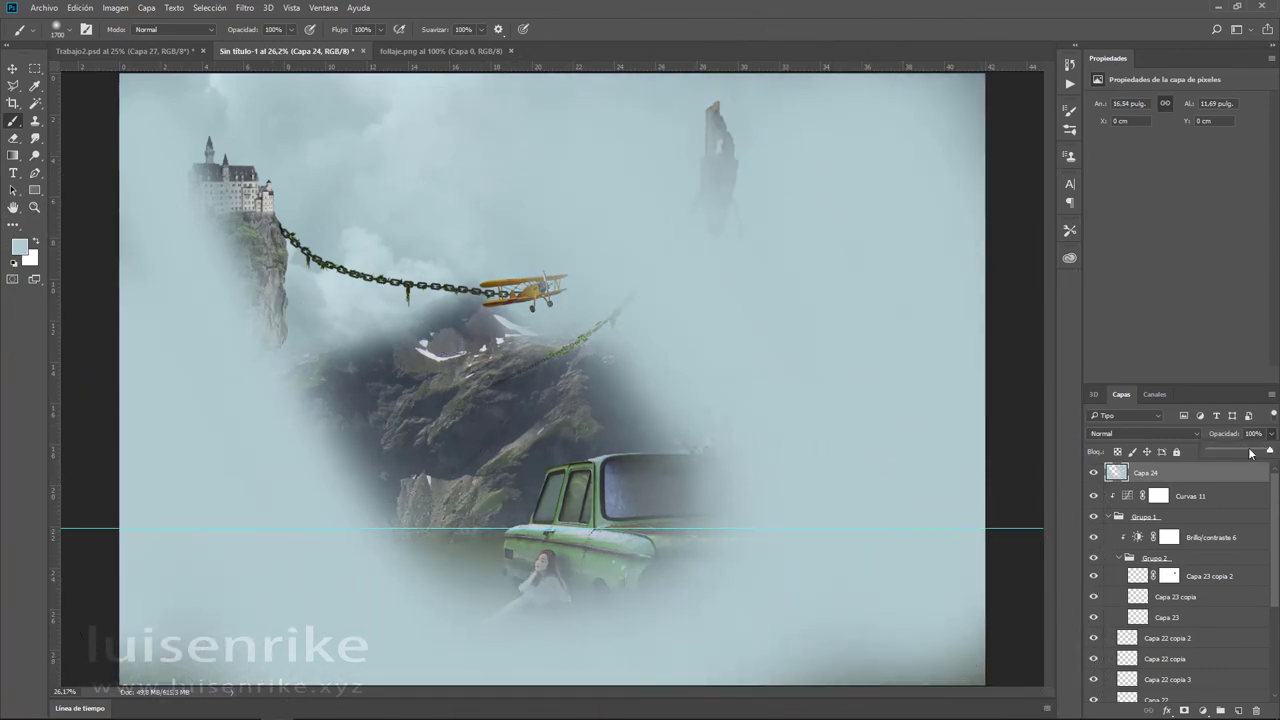
{"action": "left_click_drag", "start_coordinate": [1250, 453], "coordinate": [1211, 452]}
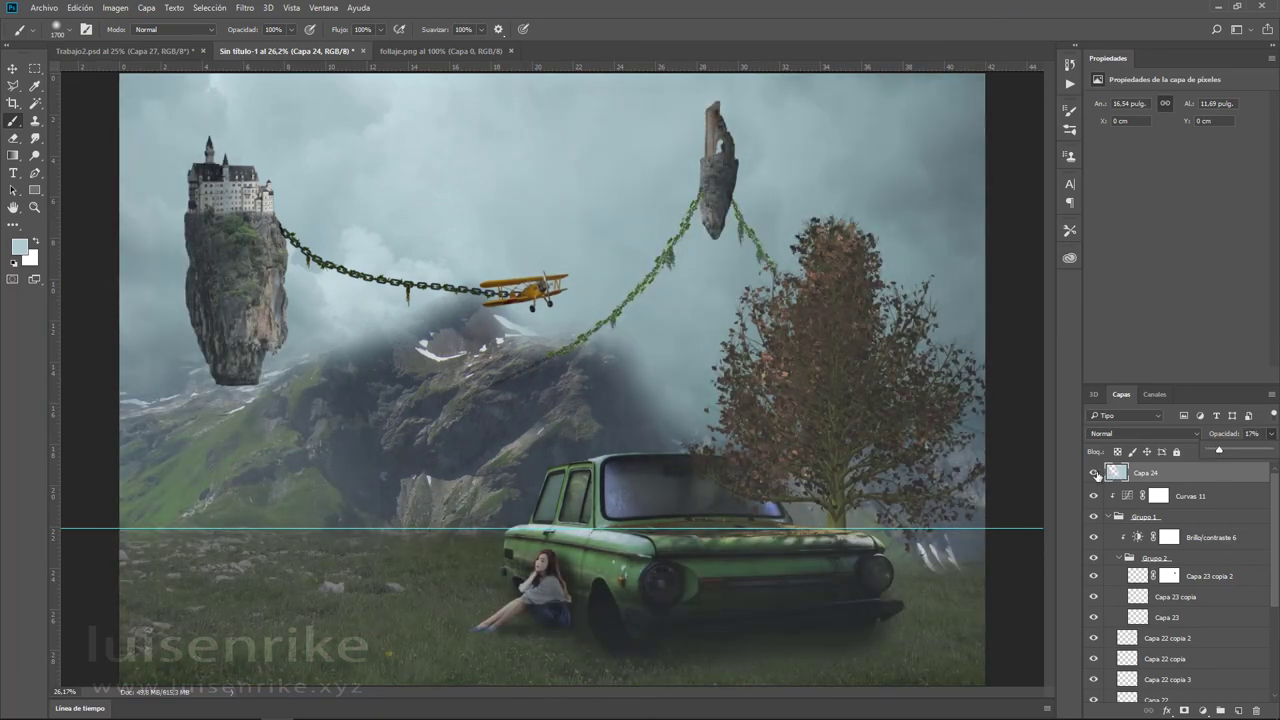
{"action": "left_click", "coordinate": [1094, 474]}
{"action": "left_click", "coordinate": [1094, 476]}
{"action": "left_click", "coordinate": [1094, 476]}
{"action": "left_click_drag", "start_coordinate": [1272, 437], "coordinate": [1215, 452]}
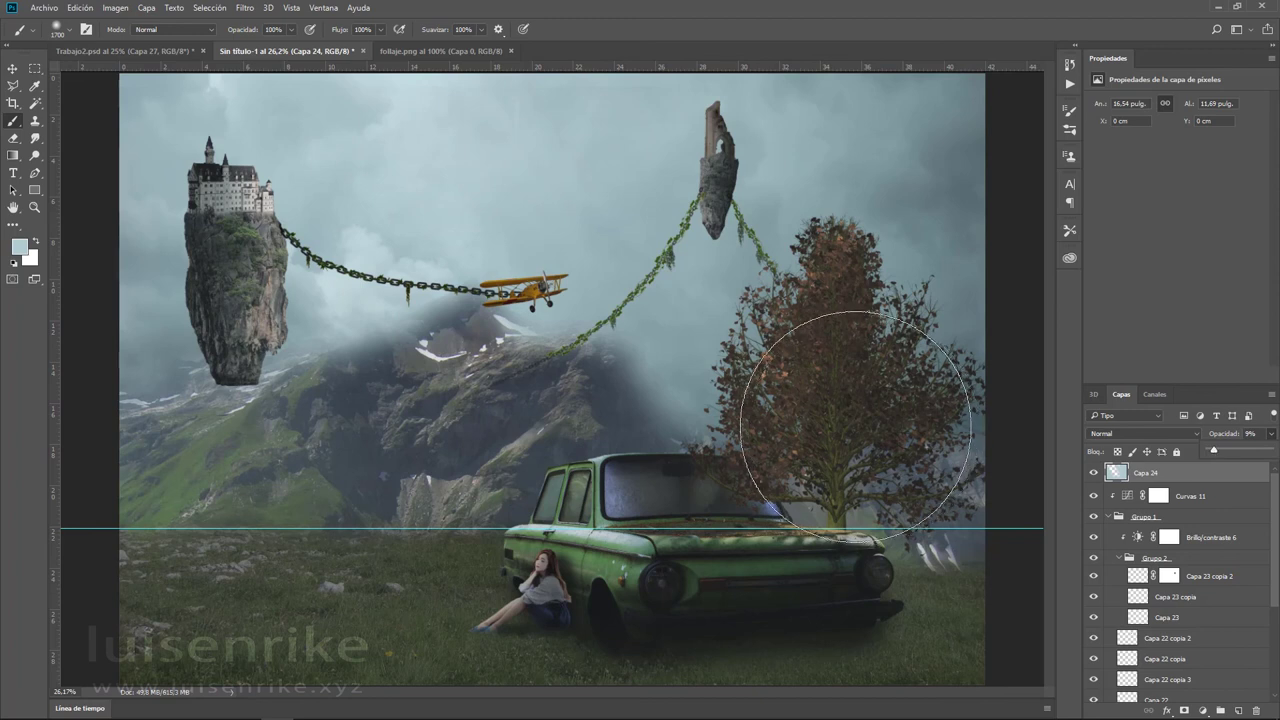
{"action": "left_click", "coordinate": [13, 68]}
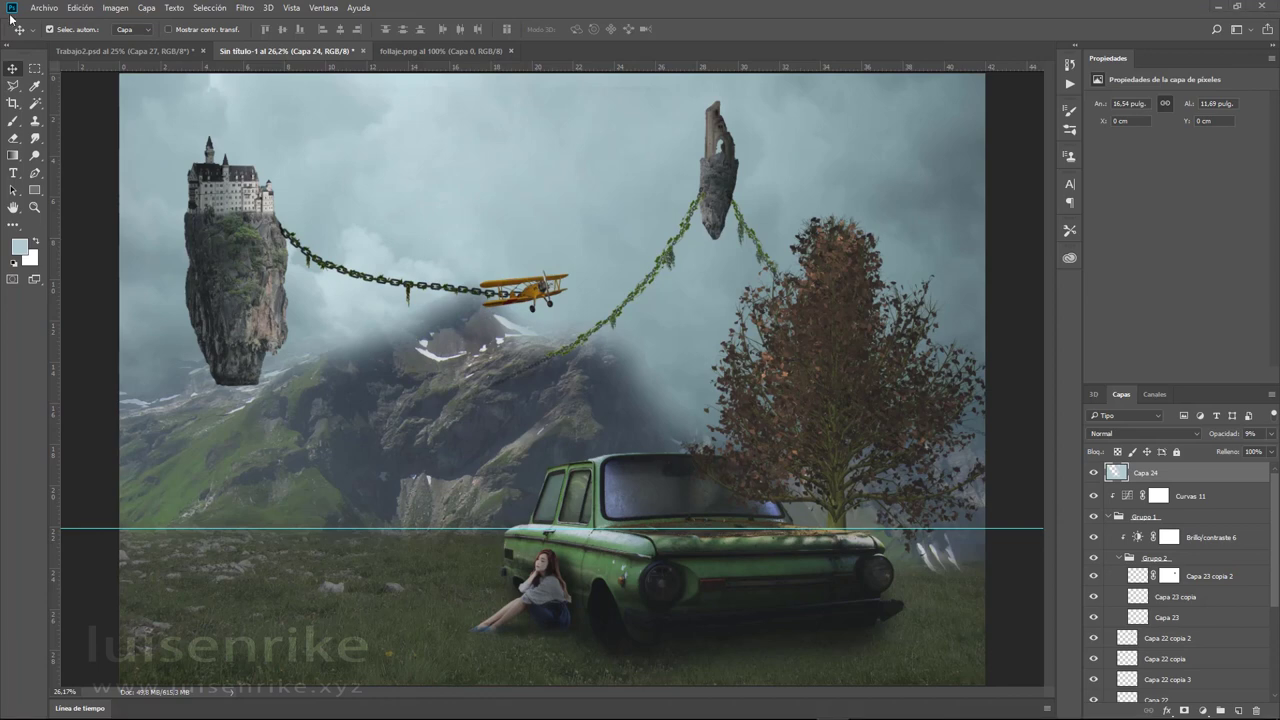
- Open the birds_05 and birds_06 bird images together
{"action": "left_click", "coordinate": [43, 8]}
{"action": "left_click", "coordinate": [298, 115]}
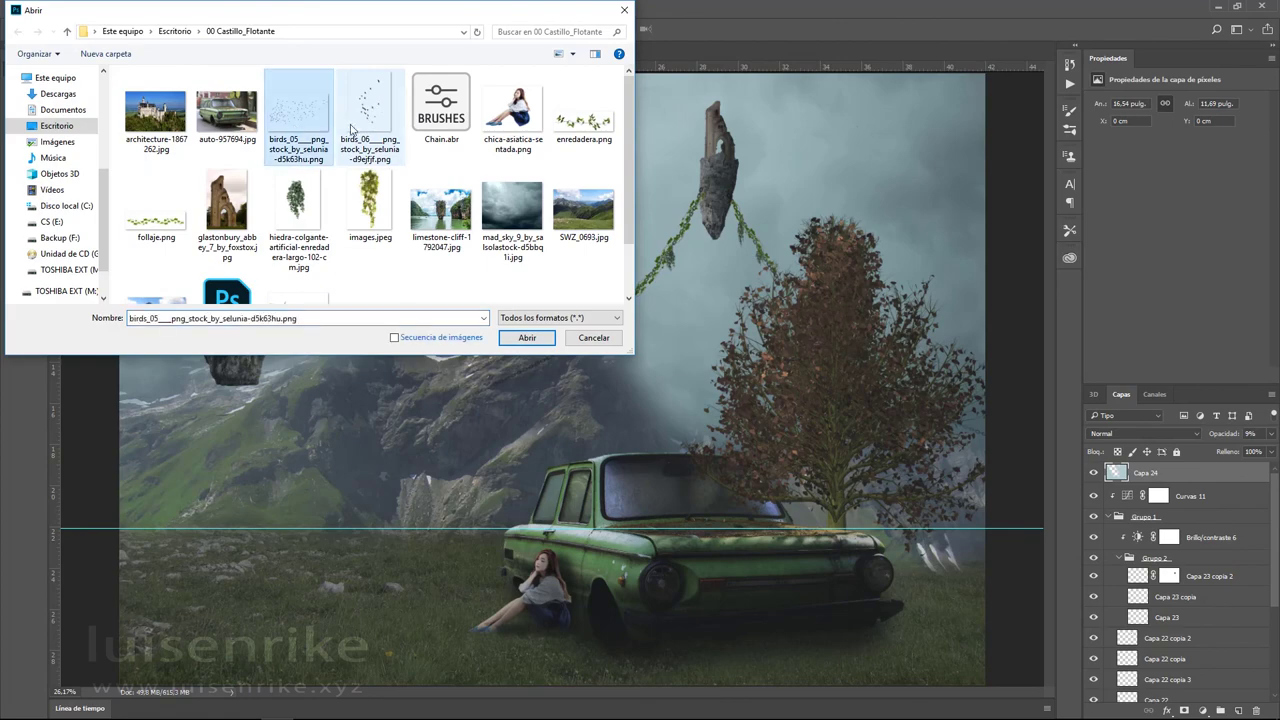
{"action": "left_click", "coordinate": [355, 125], "text": "ctrl"}
{"action": "left_click", "coordinate": [522, 338]}
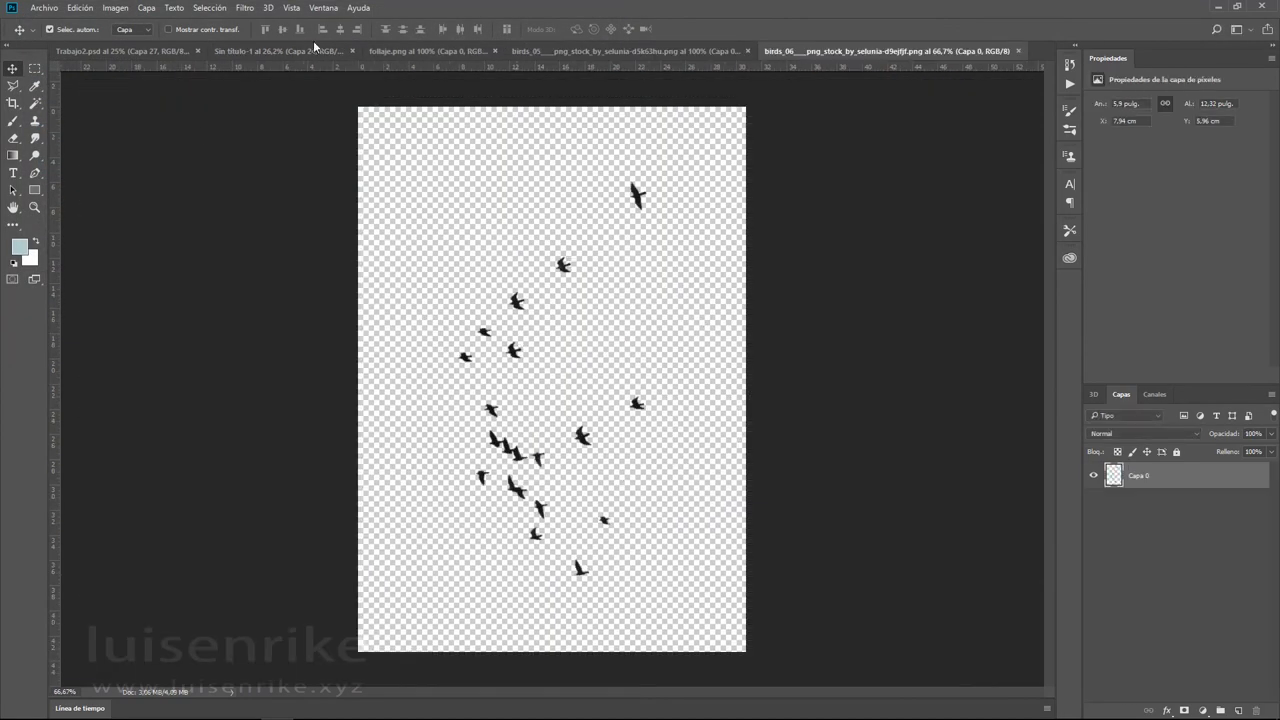
- Paste the birds_05 flock into the composite and place it around the castle
{"action": "left_click", "coordinate": [657, 51]}
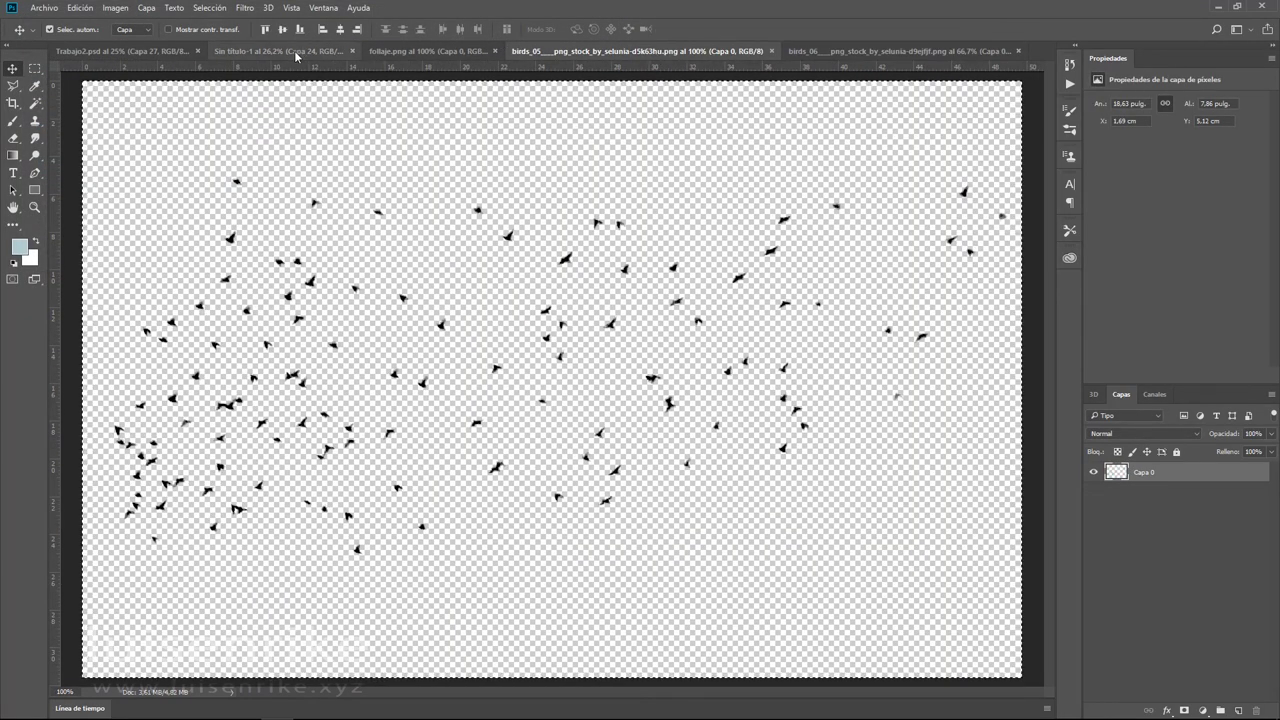
{"action": "left_click", "coordinate": [295, 52]}
{"action": "key", "text": "ctrl+v"}
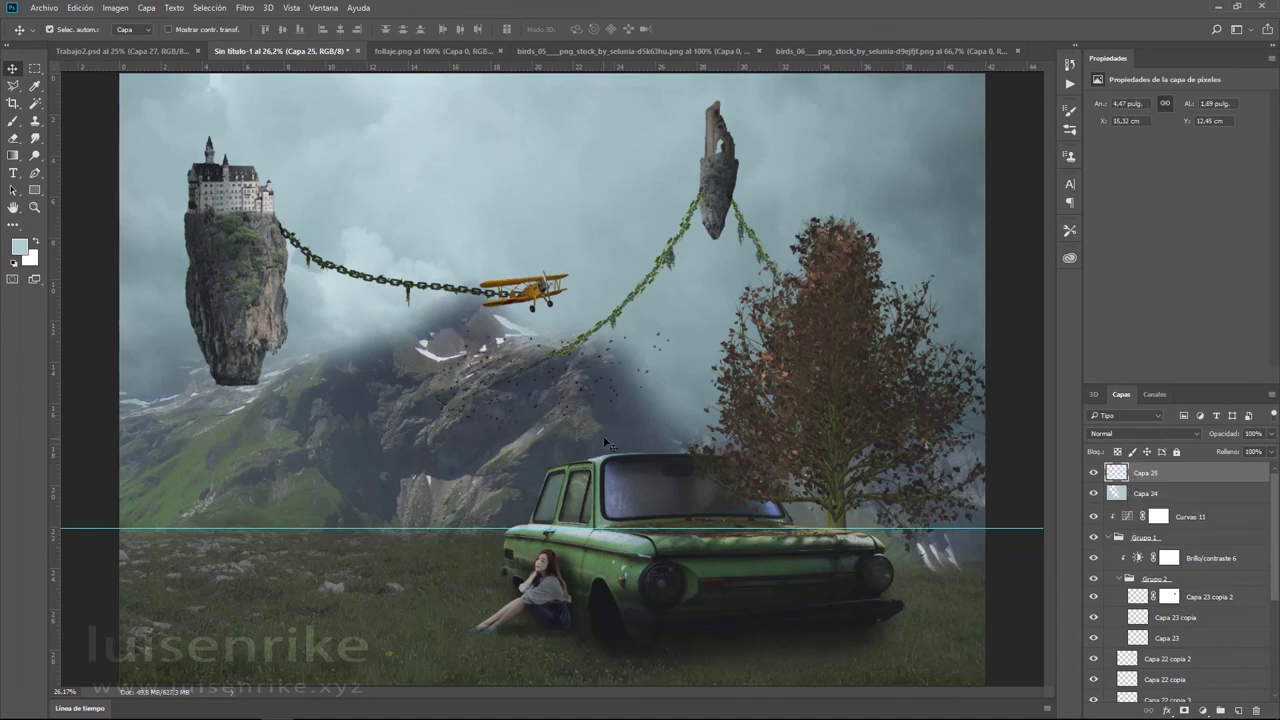
{"action": "left_click_drag", "start_coordinate": [574, 383], "coordinate": [278, 173]}
- Mask Capa 25, painting black over the birds that cross the castle
{"action": "left_click", "coordinate": [1184, 711]}
{"action": "key", "text": "d"}
{"action": "key", "text": "b"}
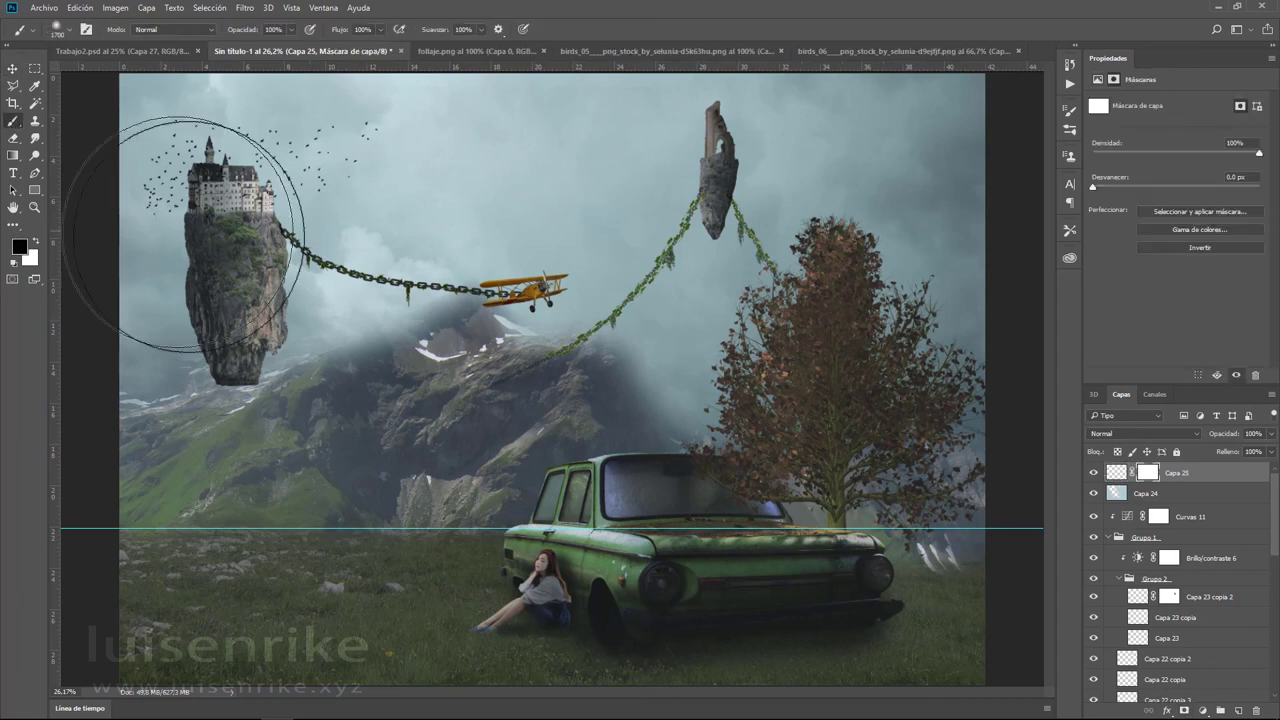
{"action": "key", "text": "bracketleft"}
{"action": "key", "text": "bracketleft"}
{"action": "key", "text": "bracketleft"}
{"action": "key", "text": "bracketleft"}
{"action": "key", "text": "bracketleft"}
{"action": "key", "text": "bracketleft"}
{"action": "key", "text": "bracketleft"}
{"action": "key", "text": "bracketleft"}
{"action": "key", "text": "bracketleft"}
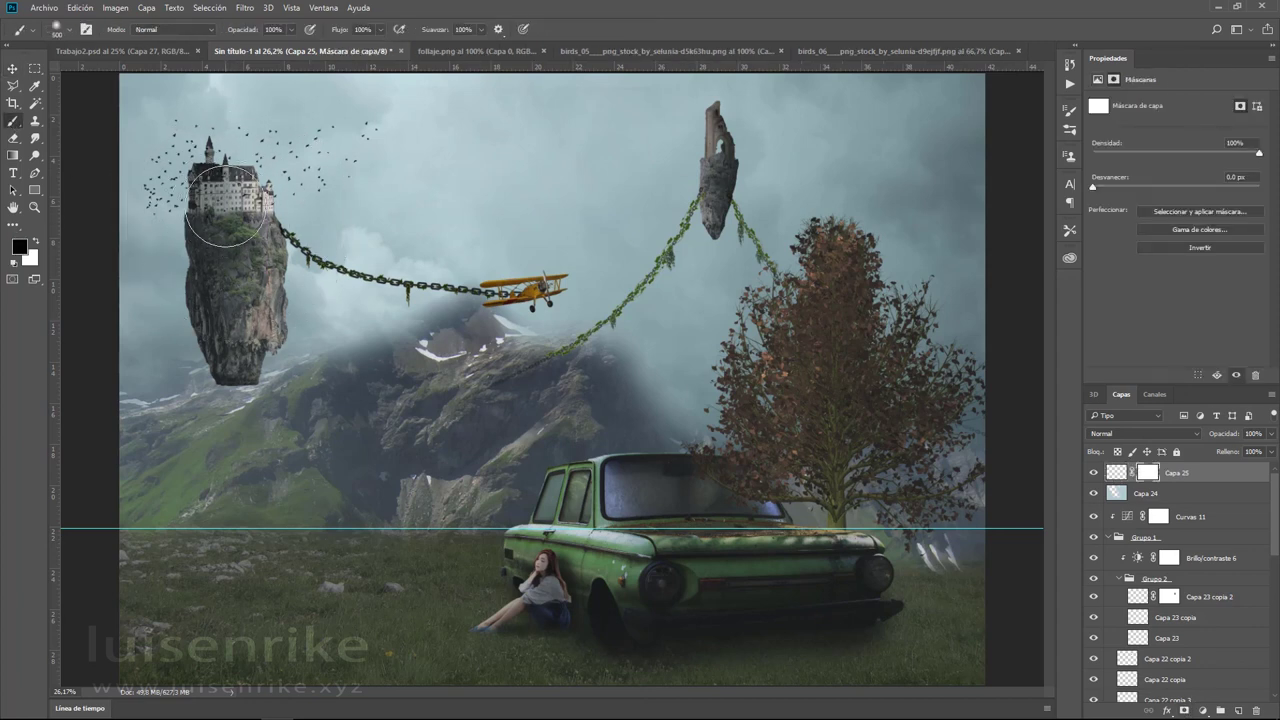
{"action": "key", "text": "bracketleft"}
{"action": "scroll", "coordinate": [225, 193], "scroll_direction": "up", "scroll_amount": 1}
{"action": "key", "text": "bracketleft"}
{"action": "key", "text": "bracketleft"}
{"action": "key", "text": "bracketleft"}
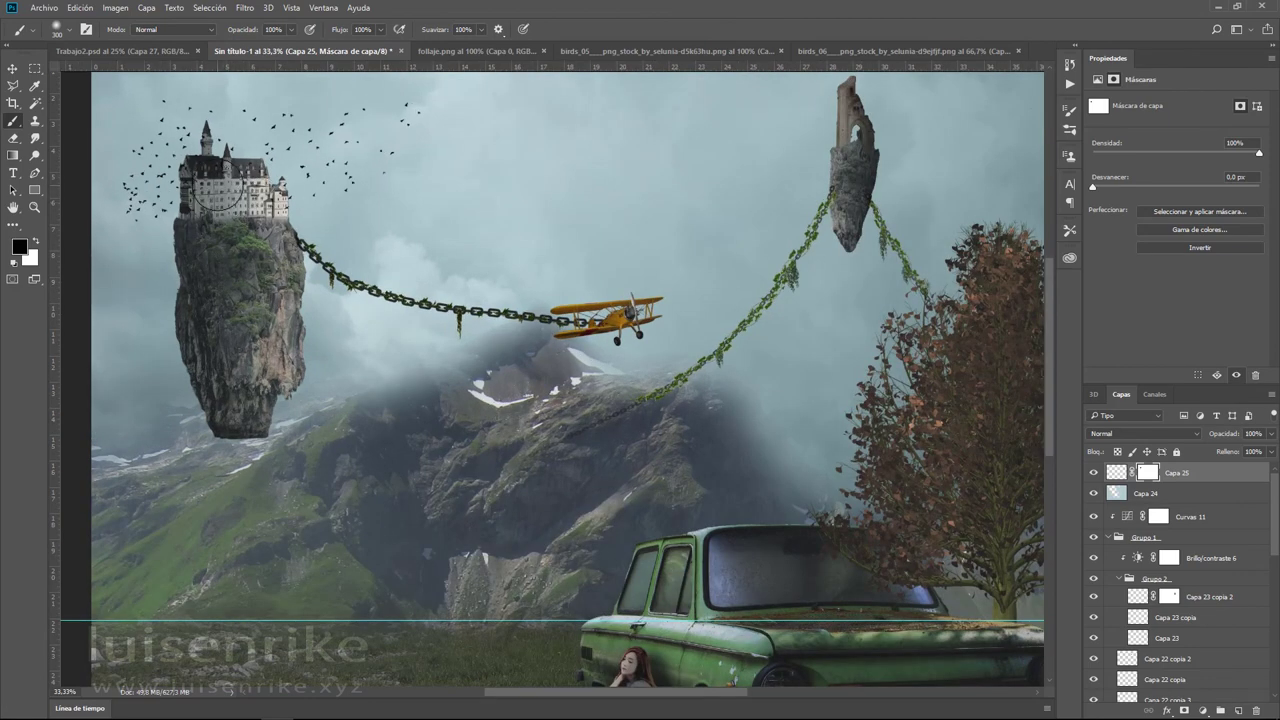
{"action": "left_click_drag", "start_coordinate": [220, 195], "coordinate": [195, 184]}
{"action": "key", "text": "bracketleft"}
{"action": "key", "text": "bracketleft"}
{"action": "key", "text": "bracketleft"}
{"action": "key", "text": "bracketleft"}
{"action": "key", "text": "bracketleft"}
{"action": "left_click_drag", "start_coordinate": [408, 106], "coordinate": [419, 110]}
{"action": "mouse_move", "coordinate": [400, 110]}
{"action": "left_mouse_down"}
{"action": "mouse_move", "coordinate": [420, 114]}
{"action": "mouse_move", "coordinate": [383, 172]}
{"action": "left_mouse_up"}
- Hide one last bird over the castle and close the birds_05 image
{"action": "left_click", "coordinate": [366, 109]}
{"action": "left_click", "coordinate": [722, 50]}
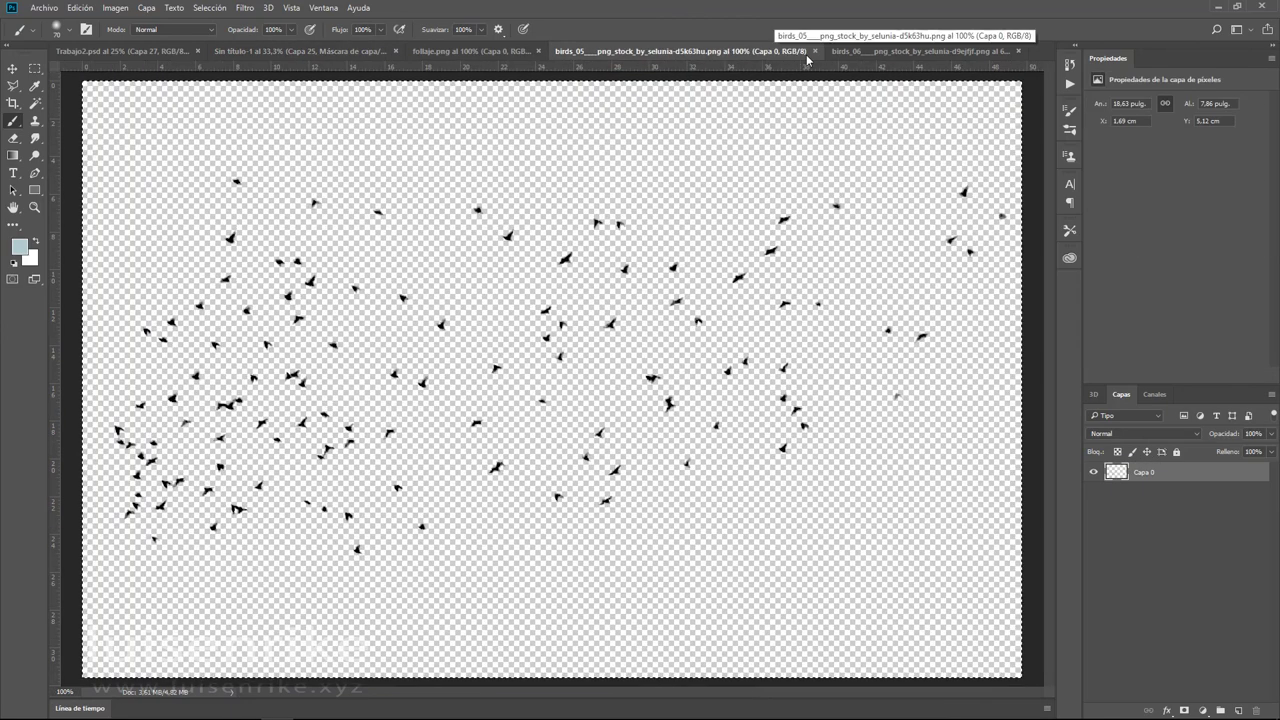
{"action": "left_click", "coordinate": [815, 51]}
{"action": "left_click", "coordinate": [745, 52]}
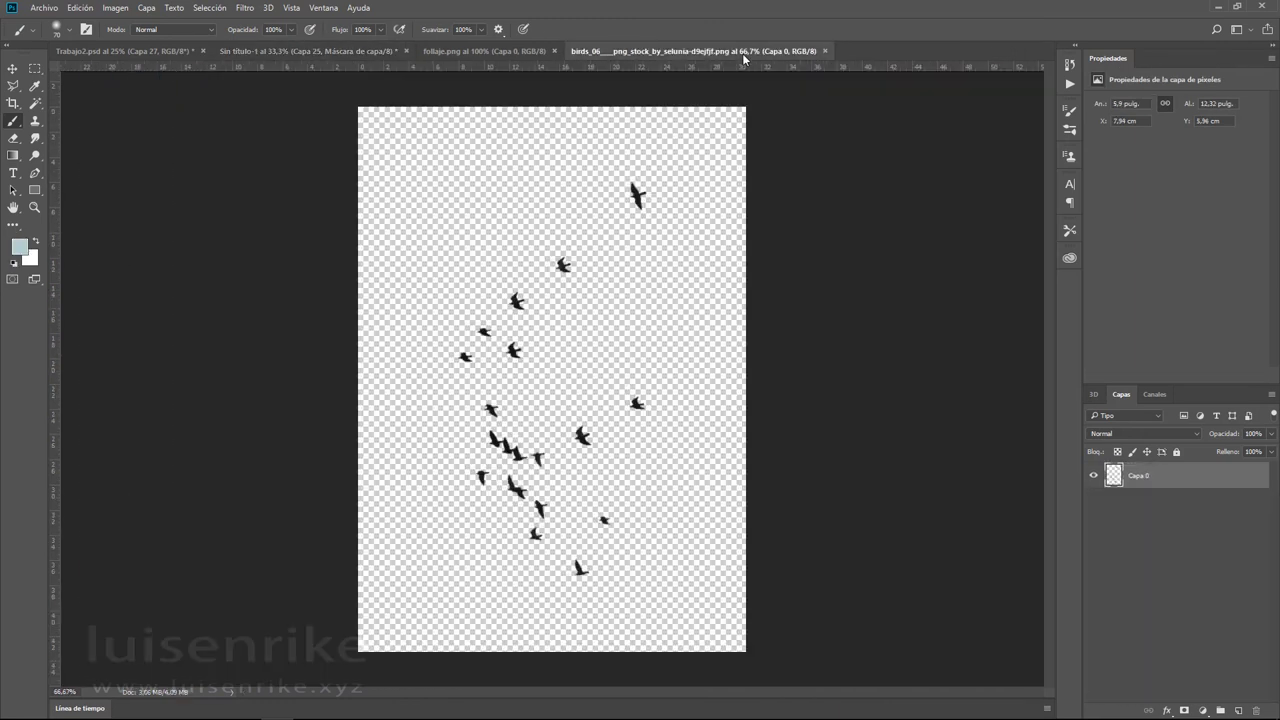
{"action": "left_click", "coordinate": [320, 51]}
- Paste the birds_06 flock beside the floating abbey rock at about 75% opacity
{"action": "key", "text": "ctrl+v"}
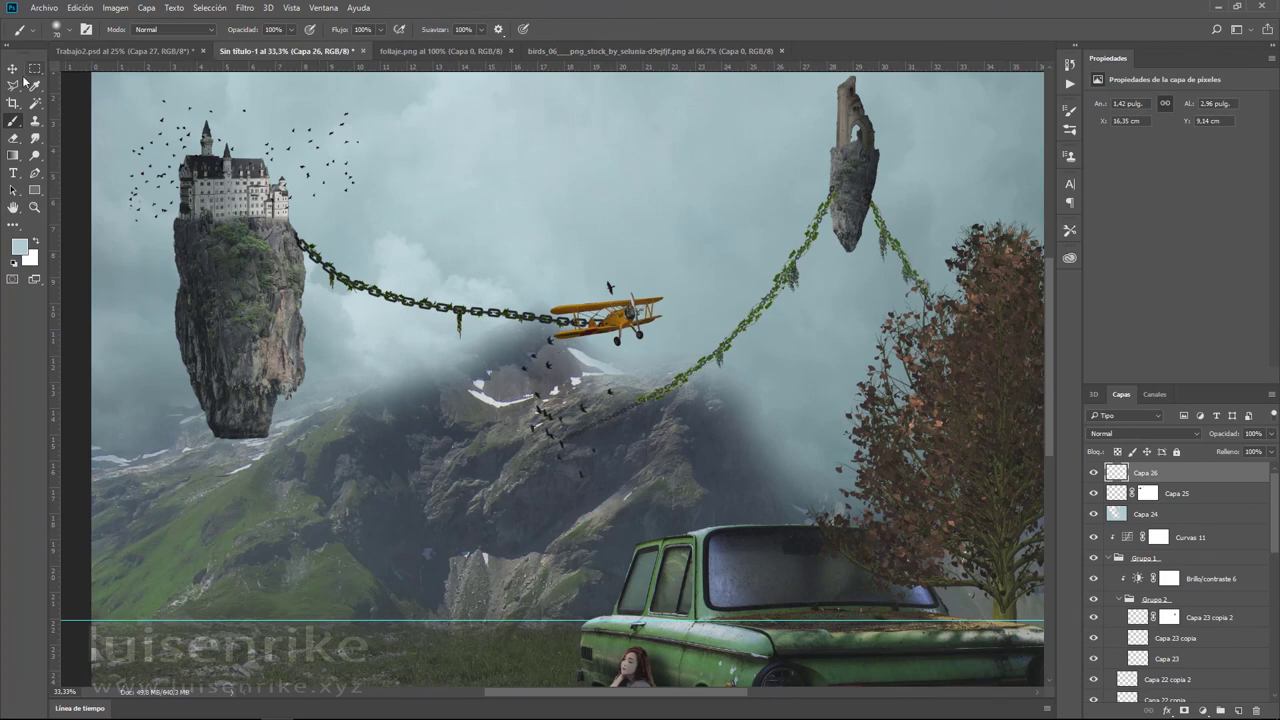
{"action": "left_click", "coordinate": [19, 72]}
{"action": "left_click_drag", "start_coordinate": [551, 415], "coordinate": [813, 190]}
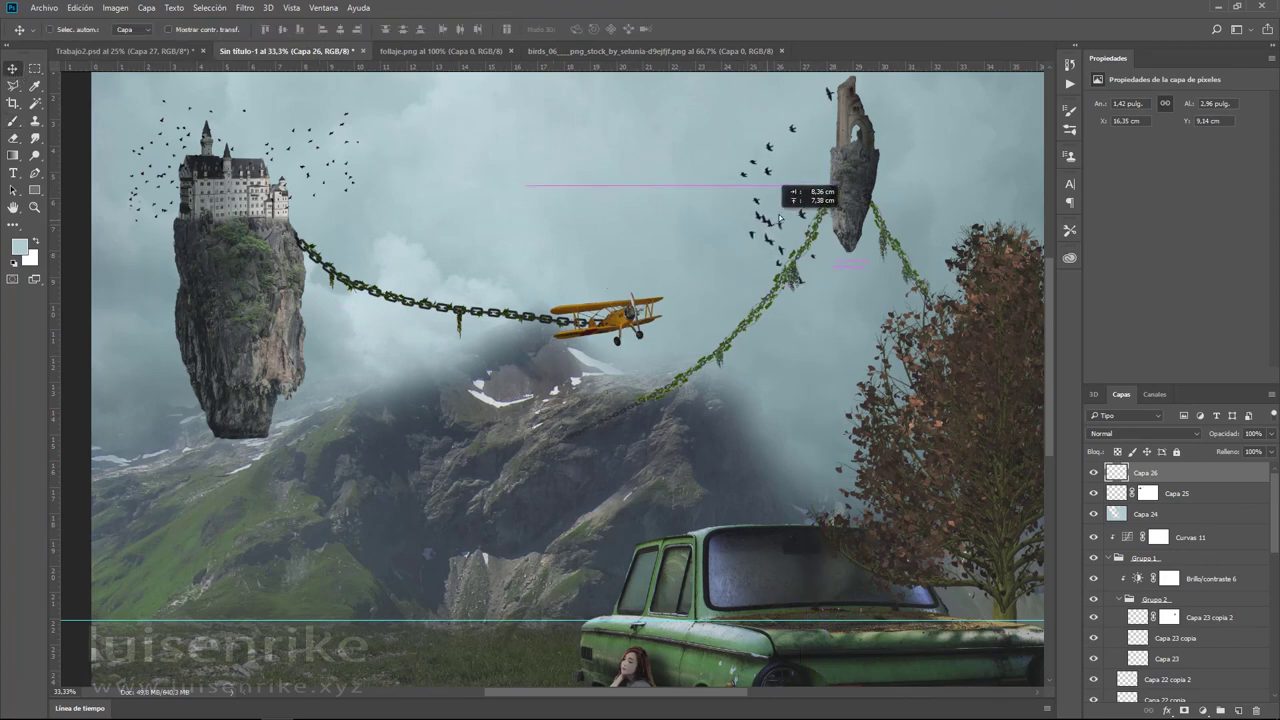
{"action": "key", "text": "ctrl+minus"}
{"action": "key", "text": "ctrl+minus"}
{"action": "key", "text": "ctrl+minus"}
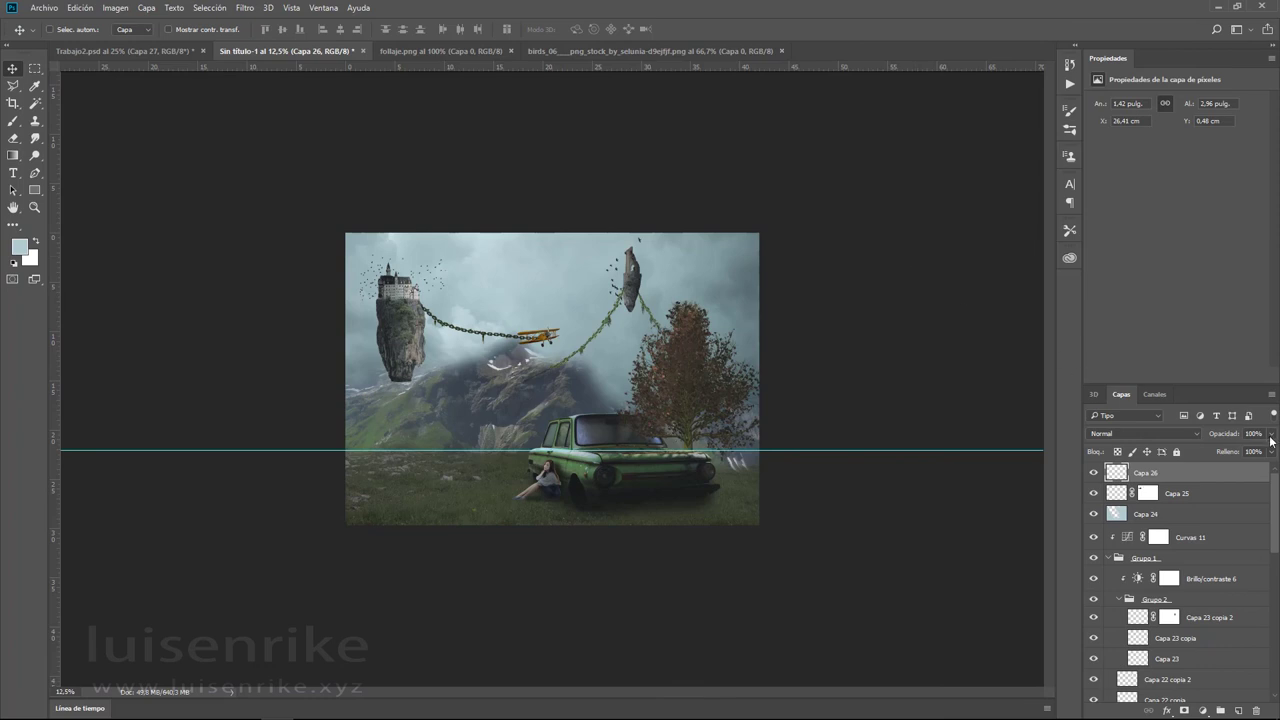
{"action": "left_click_drag", "start_coordinate": [1270, 434], "coordinate": [1258, 451]}
{"action": "left_click", "coordinate": [1188, 484]}
{"action": "key", "text": "ctrl+0"}
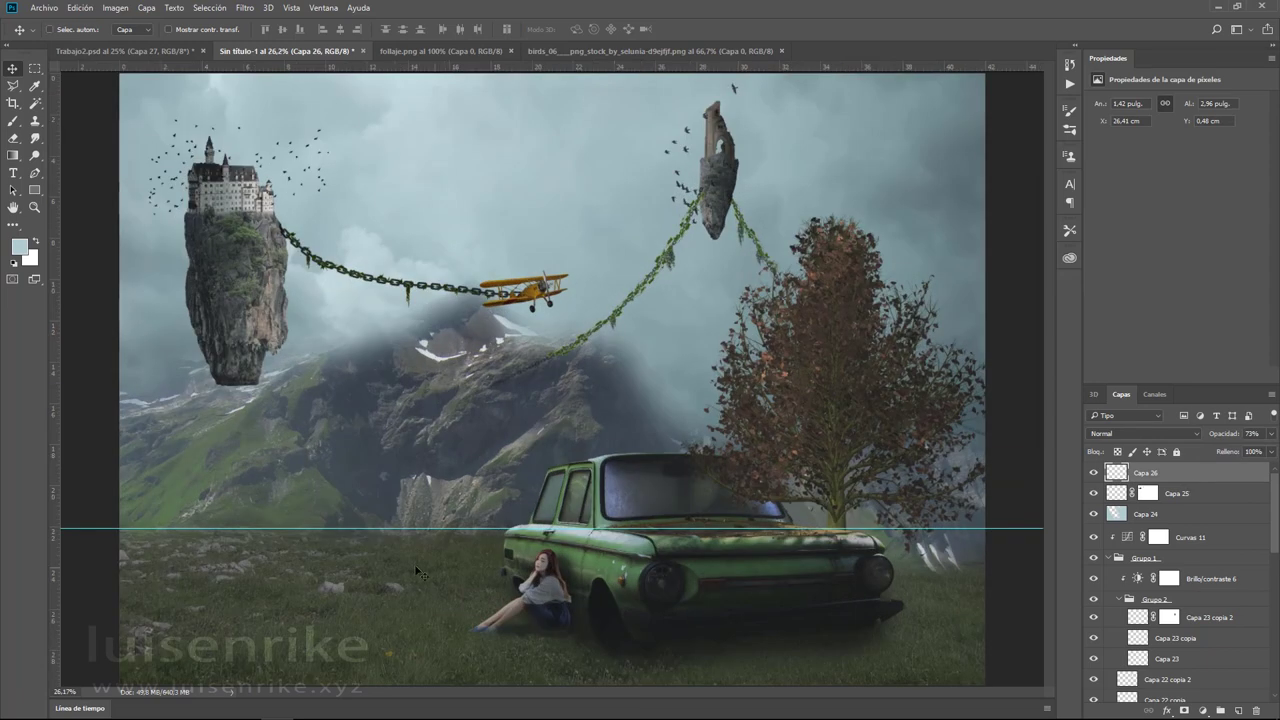